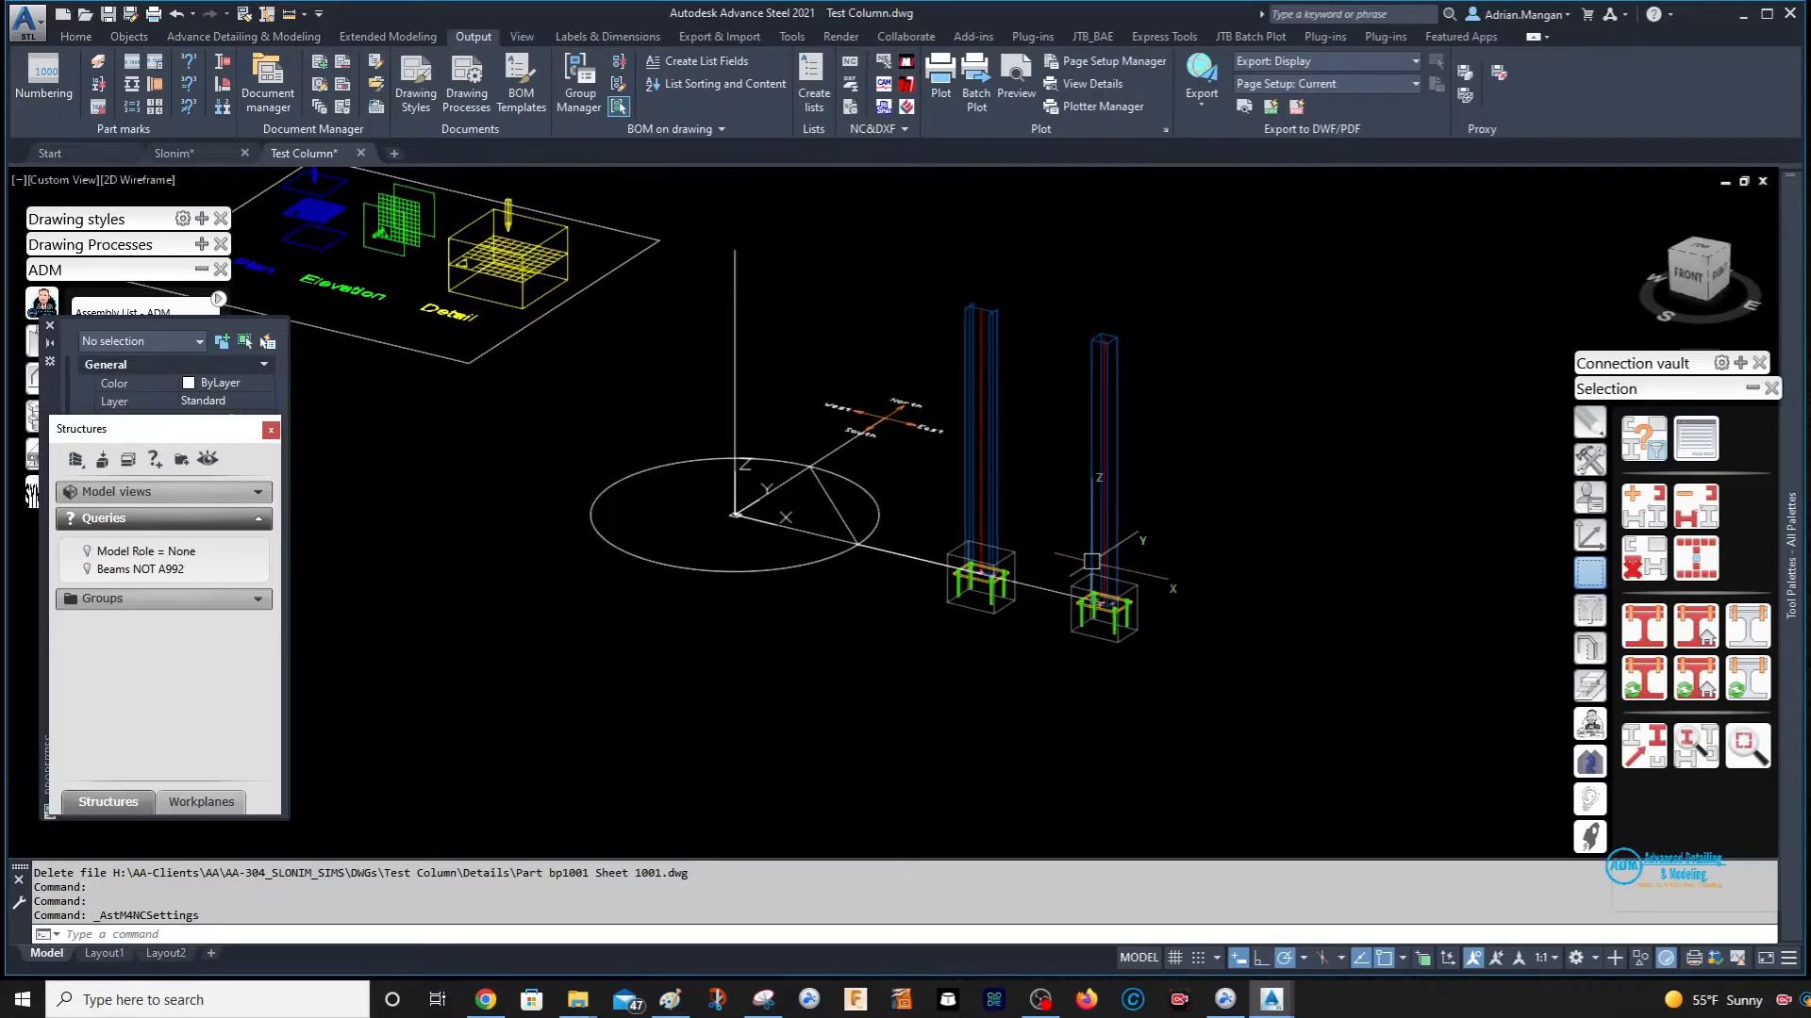
- Switch to the Slonim model and examine the column base plates and anchors along the gridlines
{"action": "left_click", "coordinate": [173, 153]}
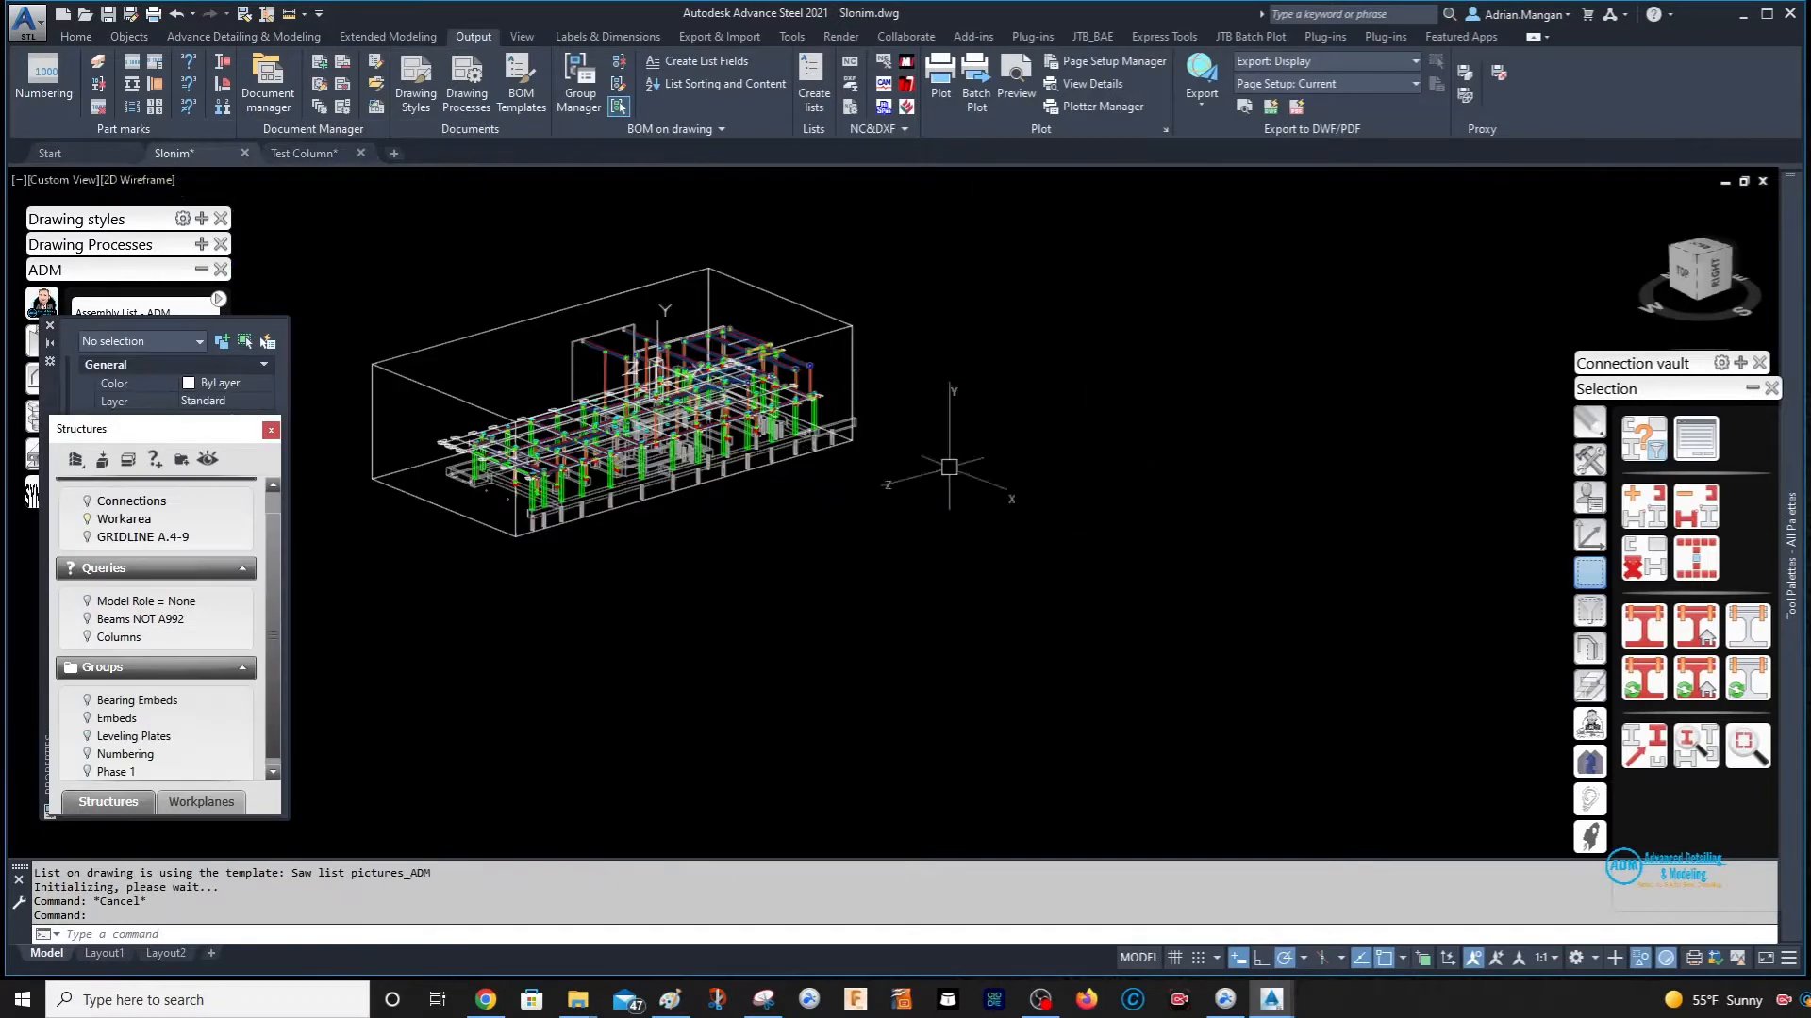
{"action": "scroll", "coordinate": [683, 408], "scroll_direction": "up", "scroll_amount": 2}
{"action": "middle_click_drag", "start_coordinate": [683, 408], "coordinate": [1153, 498]}
{"action": "scroll", "coordinate": [1153, 498], "scroll_direction": "up", "scroll_amount": 2}
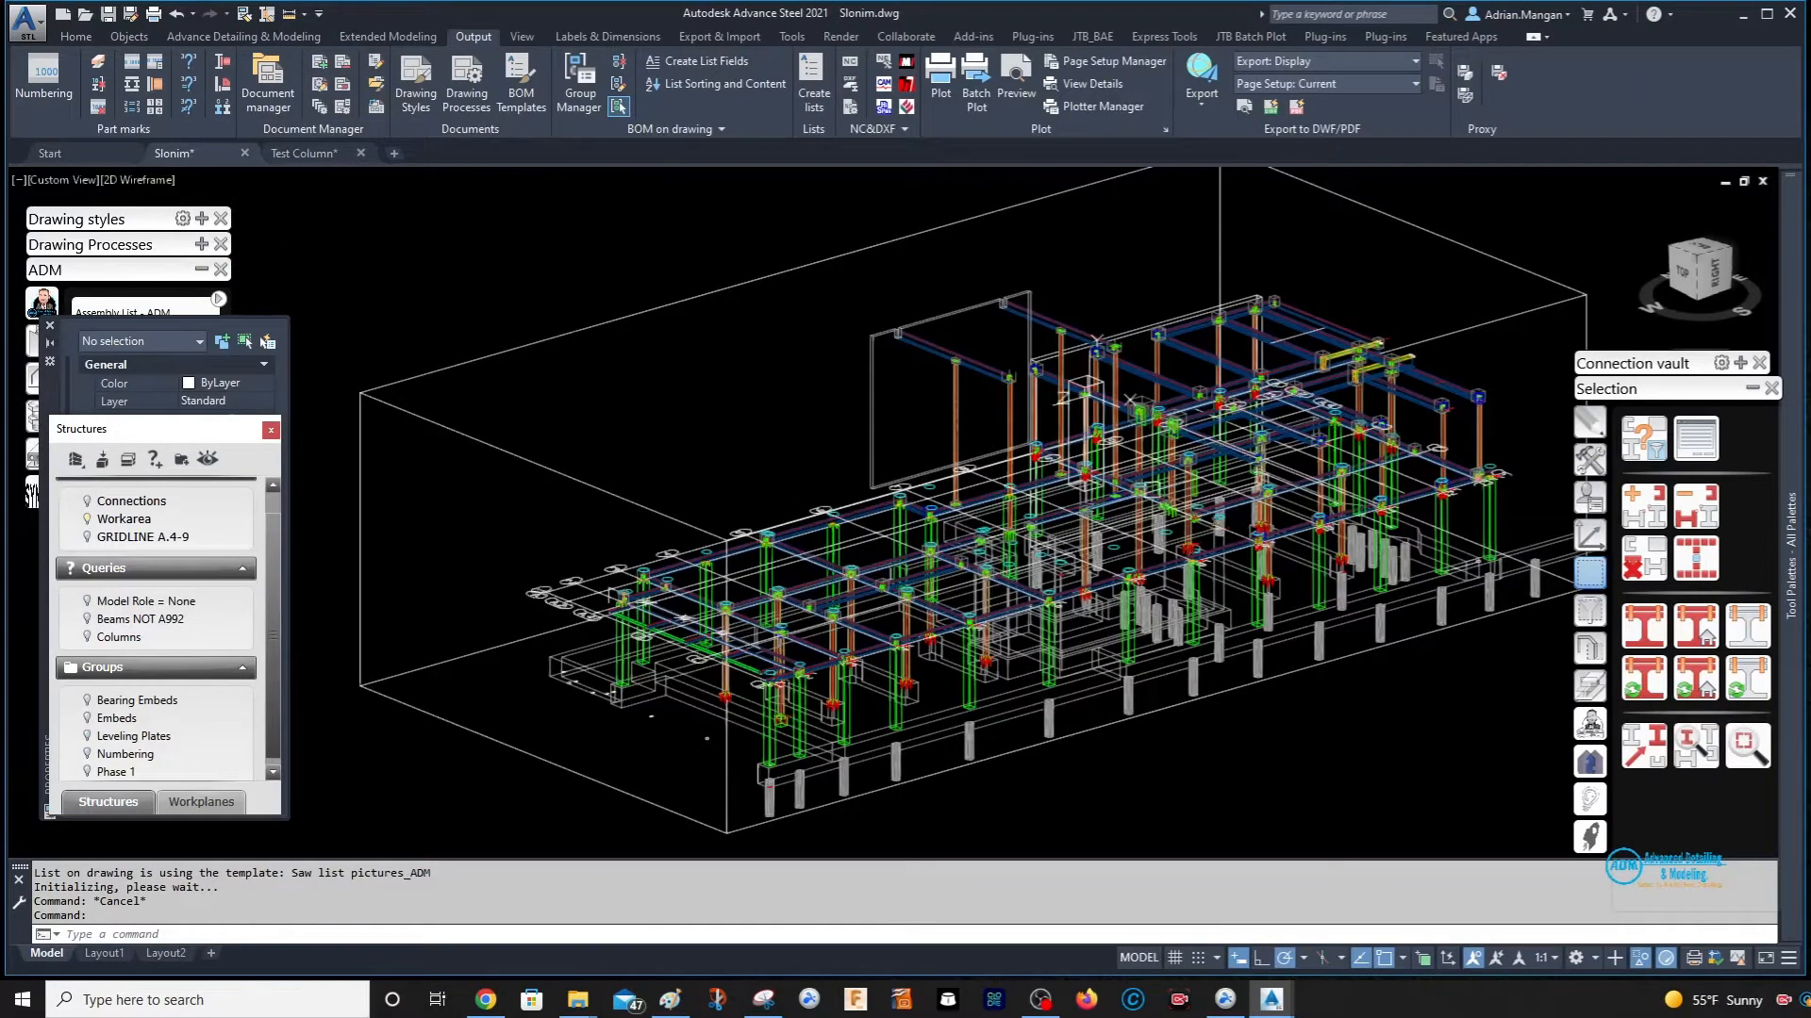
{"action": "scroll", "coordinate": [1358, 651], "scroll_direction": "up", "scroll_amount": 5}
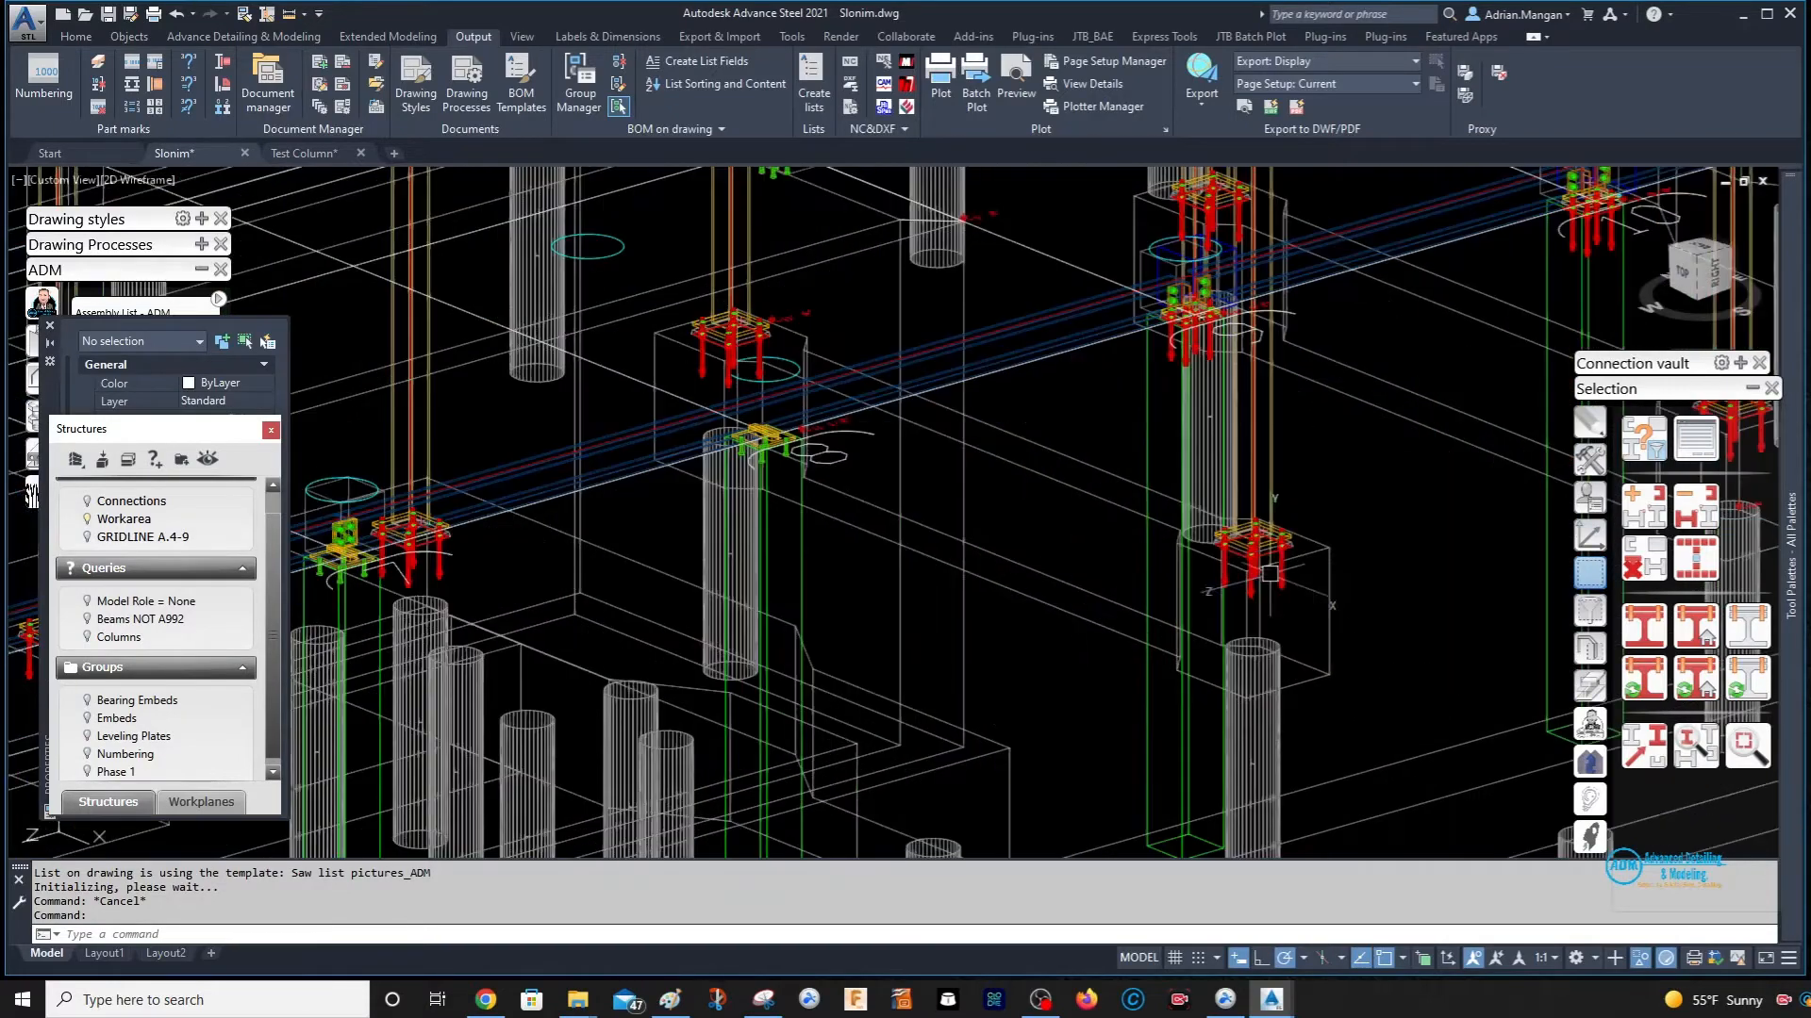
{"action": "scroll", "coordinate": [1273, 528], "scroll_direction": "up", "scroll_amount": 3}
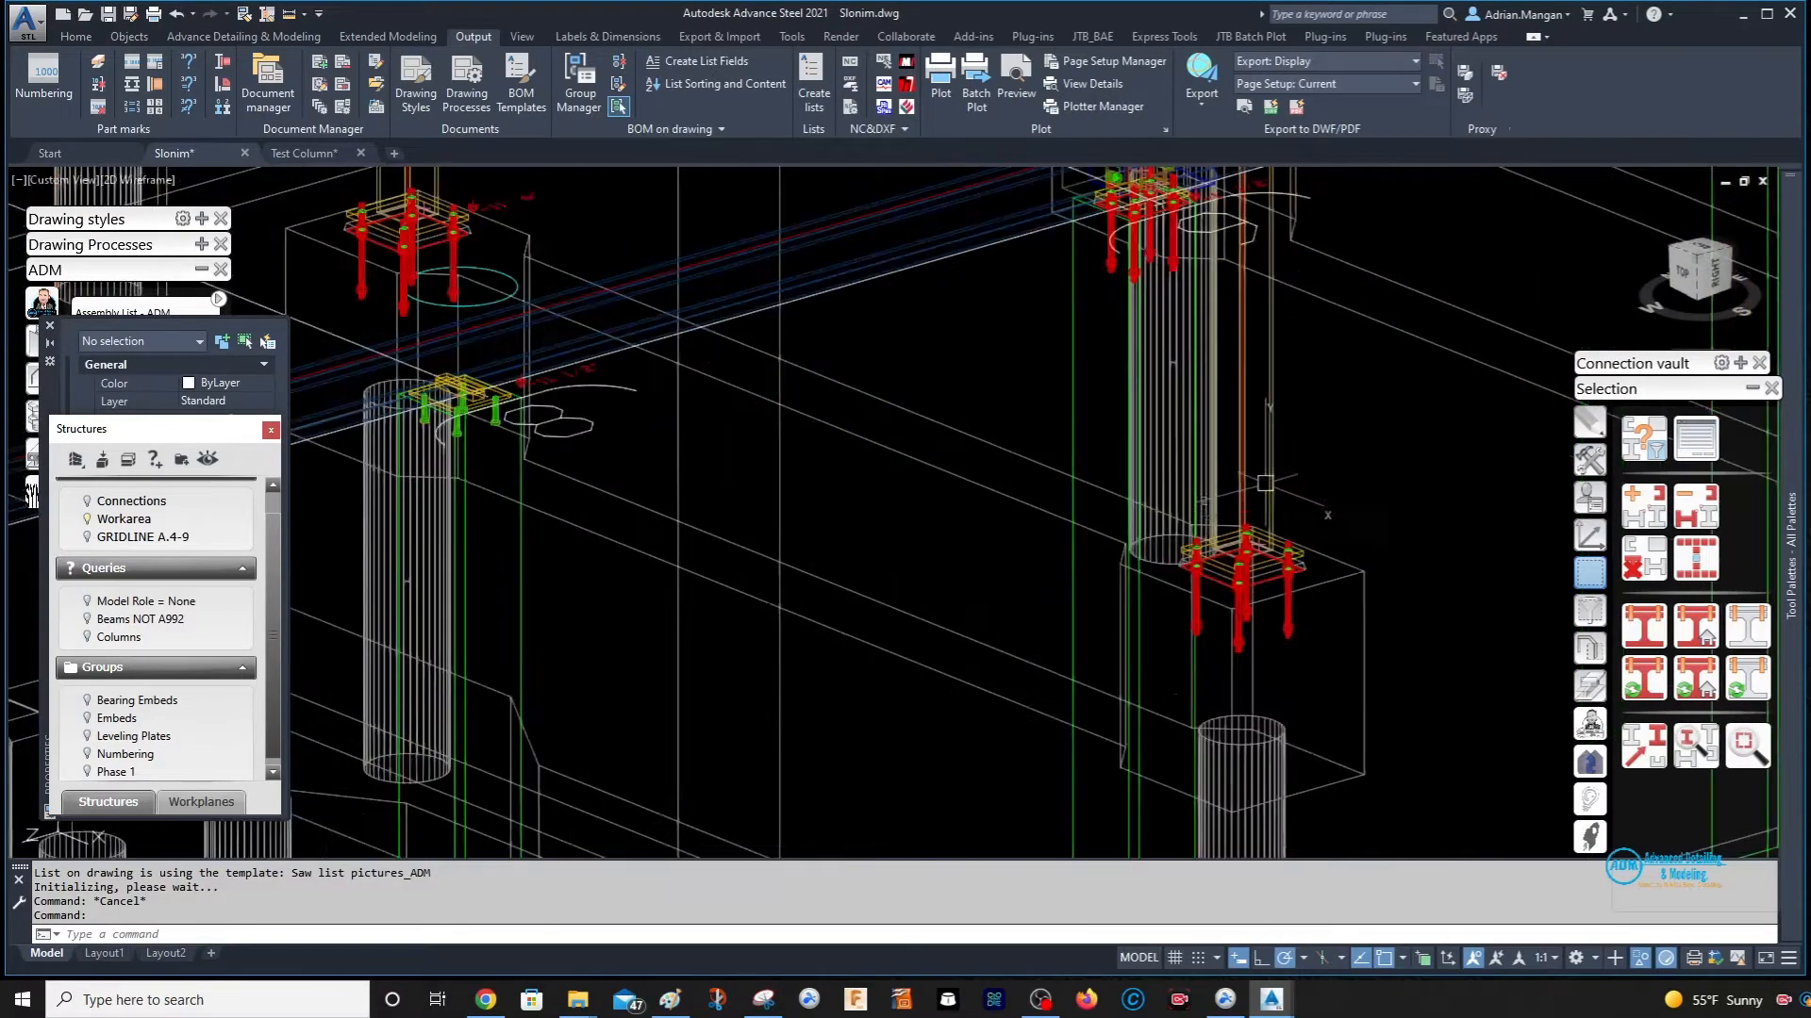
{"action": "scroll", "coordinate": [1287, 501], "scroll_direction": "down", "scroll_amount": 6}
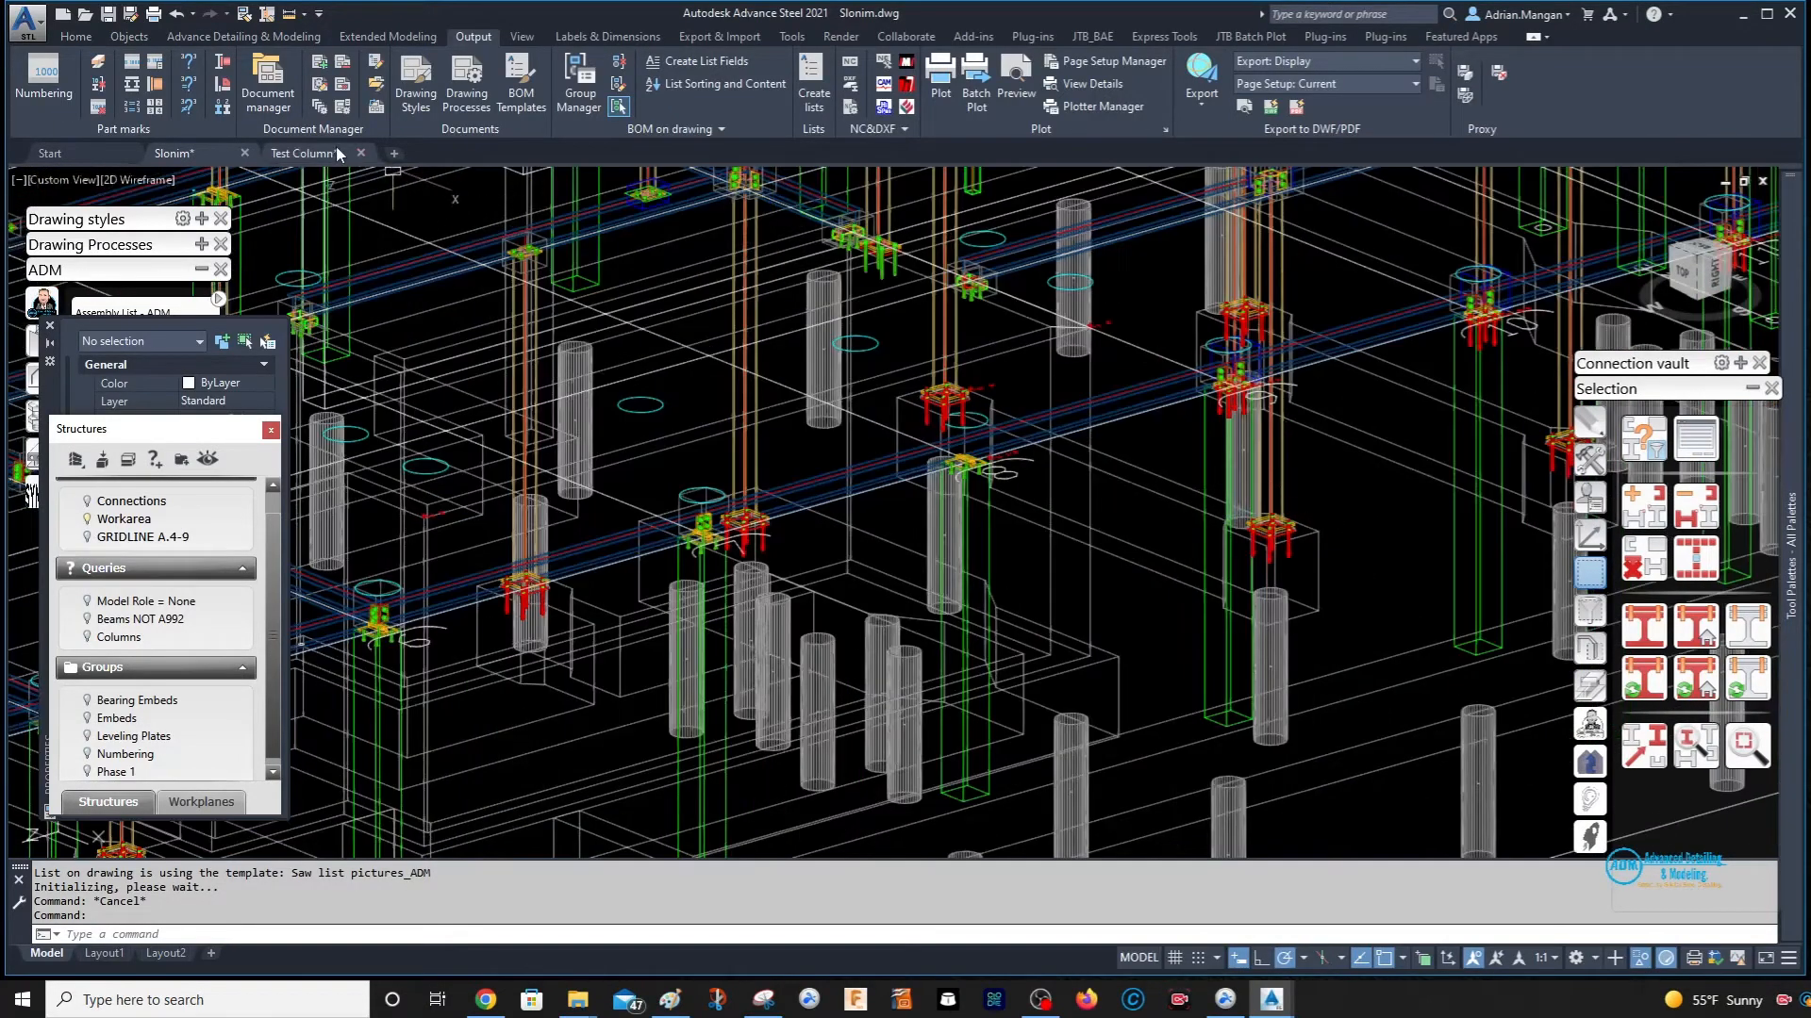
- Return to the Test Column drawing and check the naming properties of the first column's base plate
{"action": "left_click", "coordinate": [304, 153]}
{"action": "scroll", "coordinate": [1061, 531], "scroll_direction": "up", "scroll_amount": 5}
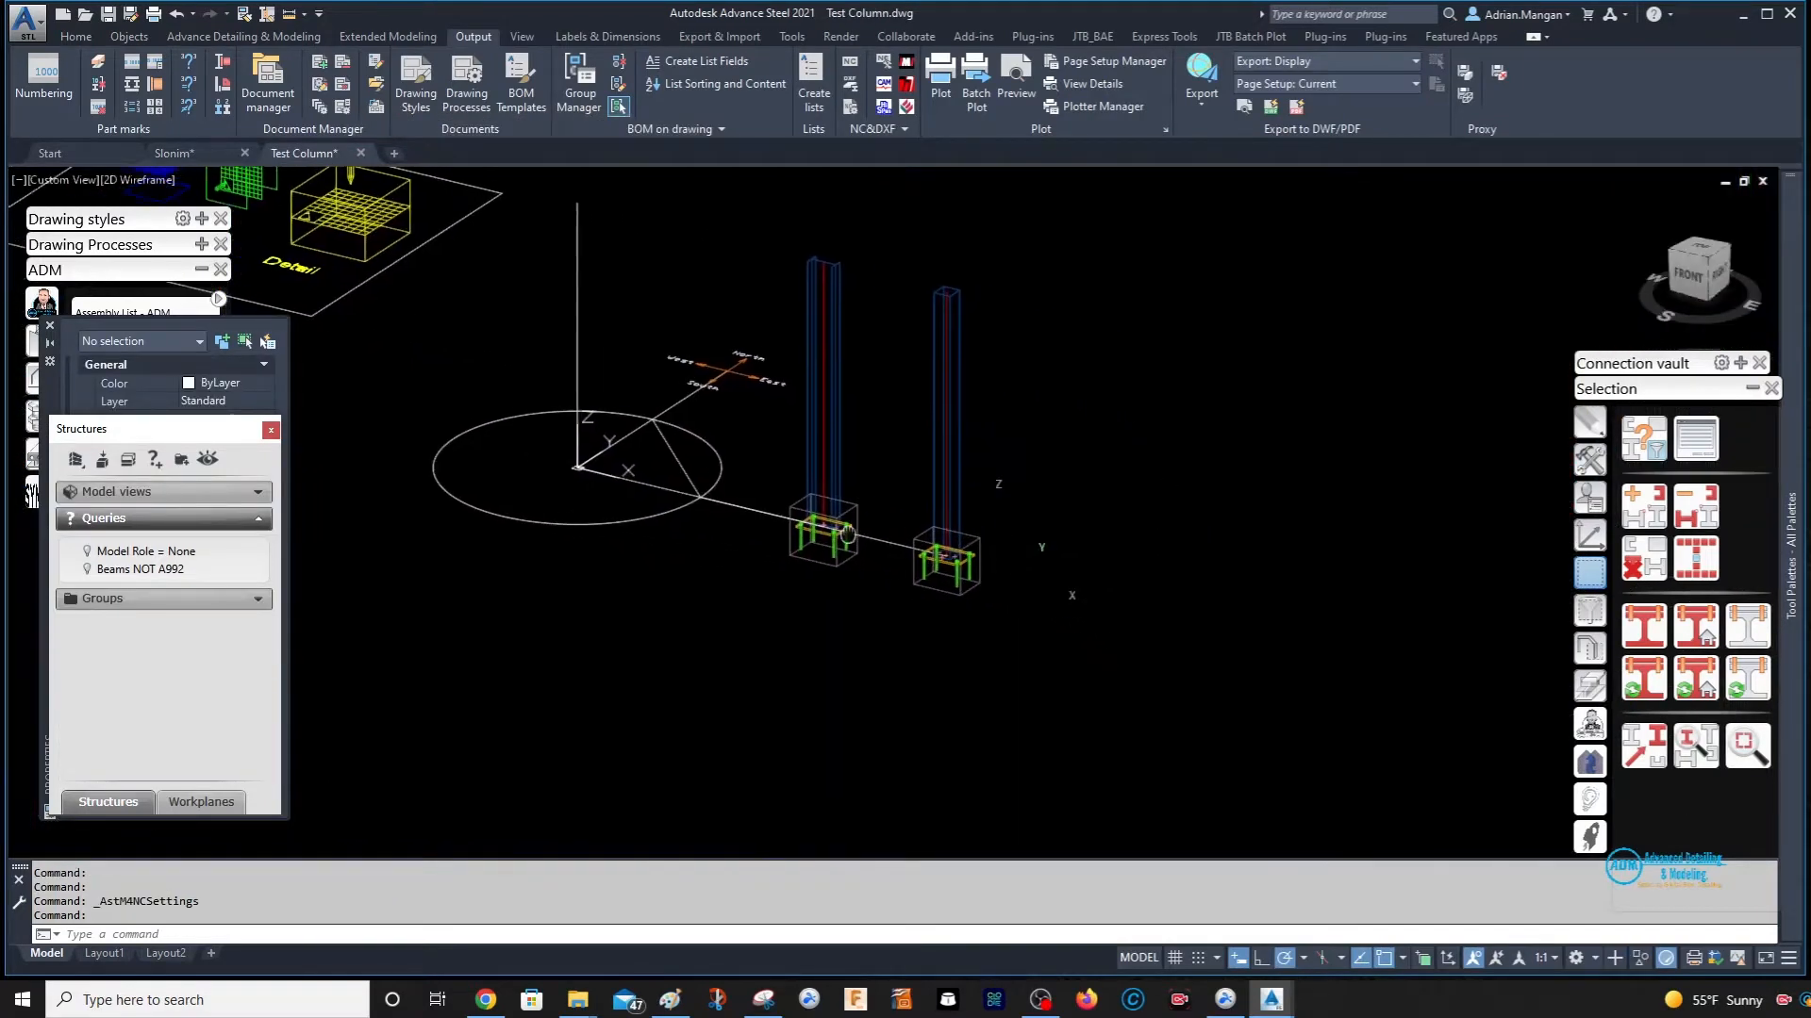
{"action": "middle_click_drag", "start_coordinate": [846, 515], "coordinate": [975, 586]}
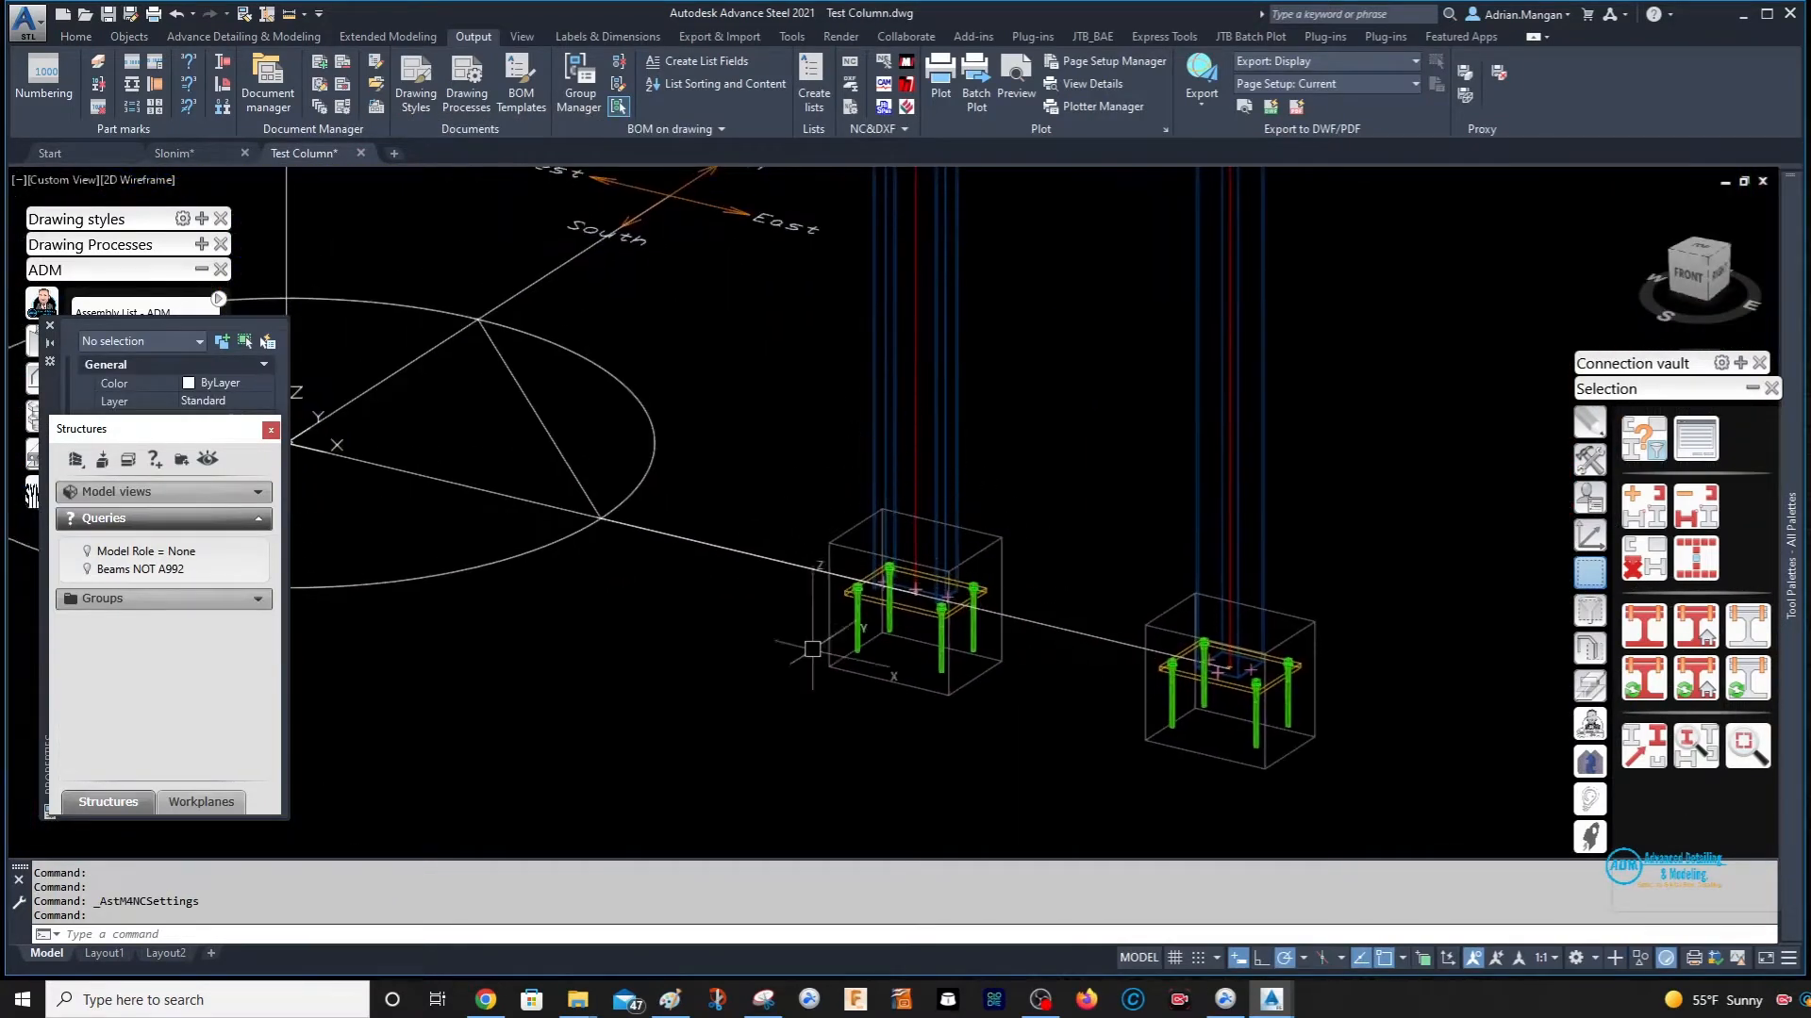
{"action": "left_click", "coordinate": [974, 562]}
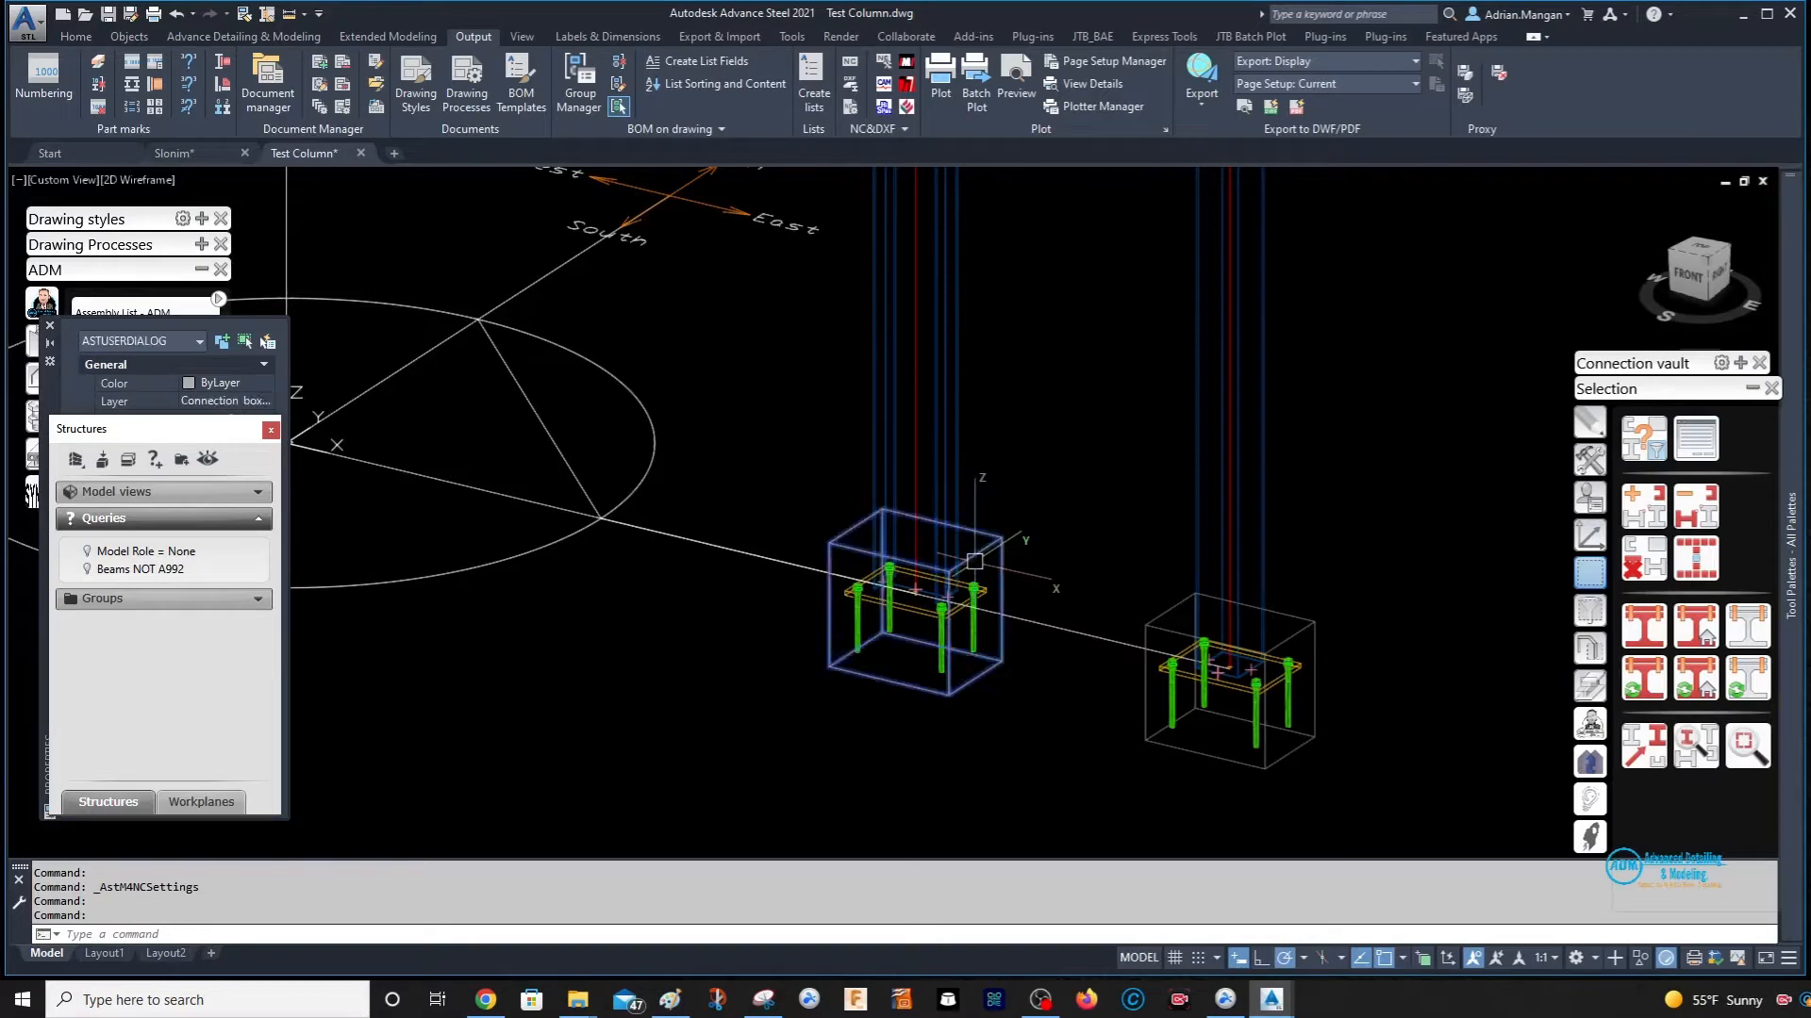
{"action": "key", "text": "Escape"}
{"action": "scroll", "coordinate": [974, 562], "scroll_direction": "down", "scroll_amount": 2}
{"action": "scroll", "coordinate": [1066, 565], "scroll_direction": "up", "scroll_amount": 4}
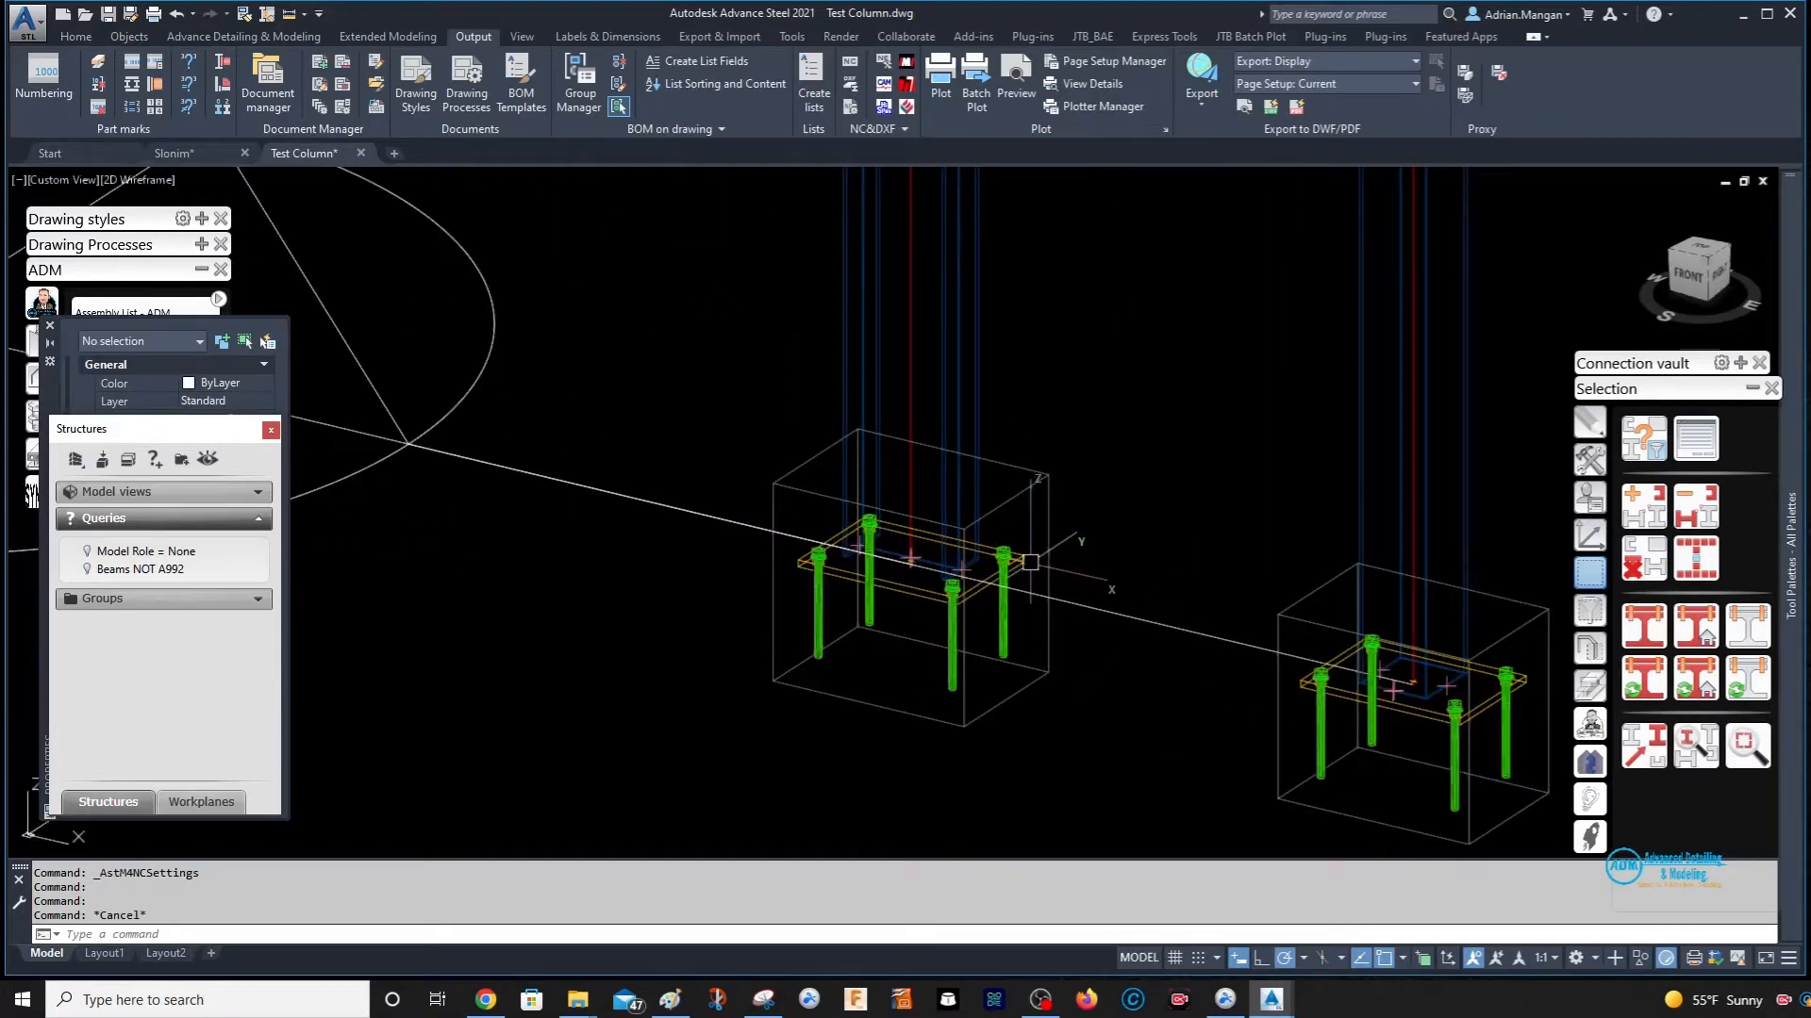
{"action": "double_click", "coordinate": [1031, 562]}
{"action": "left_click", "coordinate": [1507, 452]}
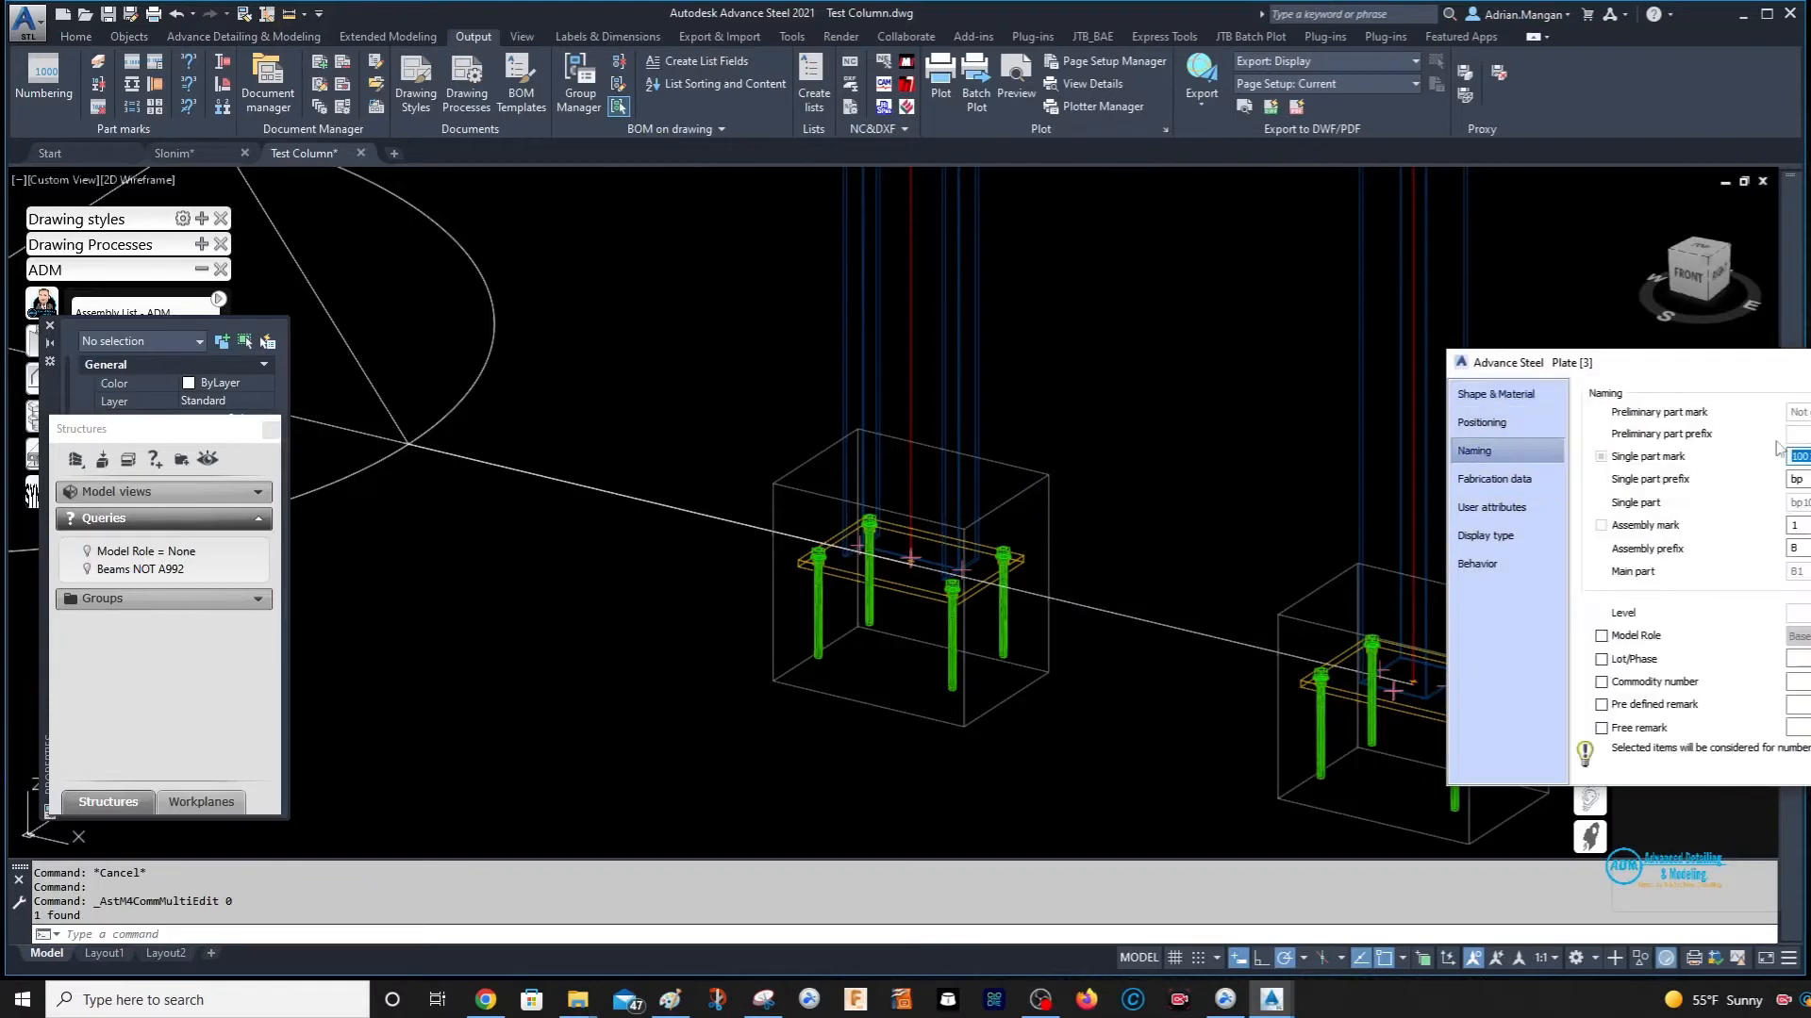
{"action": "key", "text": "Escape"}
{"action": "middle_click_drag", "start_coordinate": [1109, 632], "coordinate": [859, 519]}
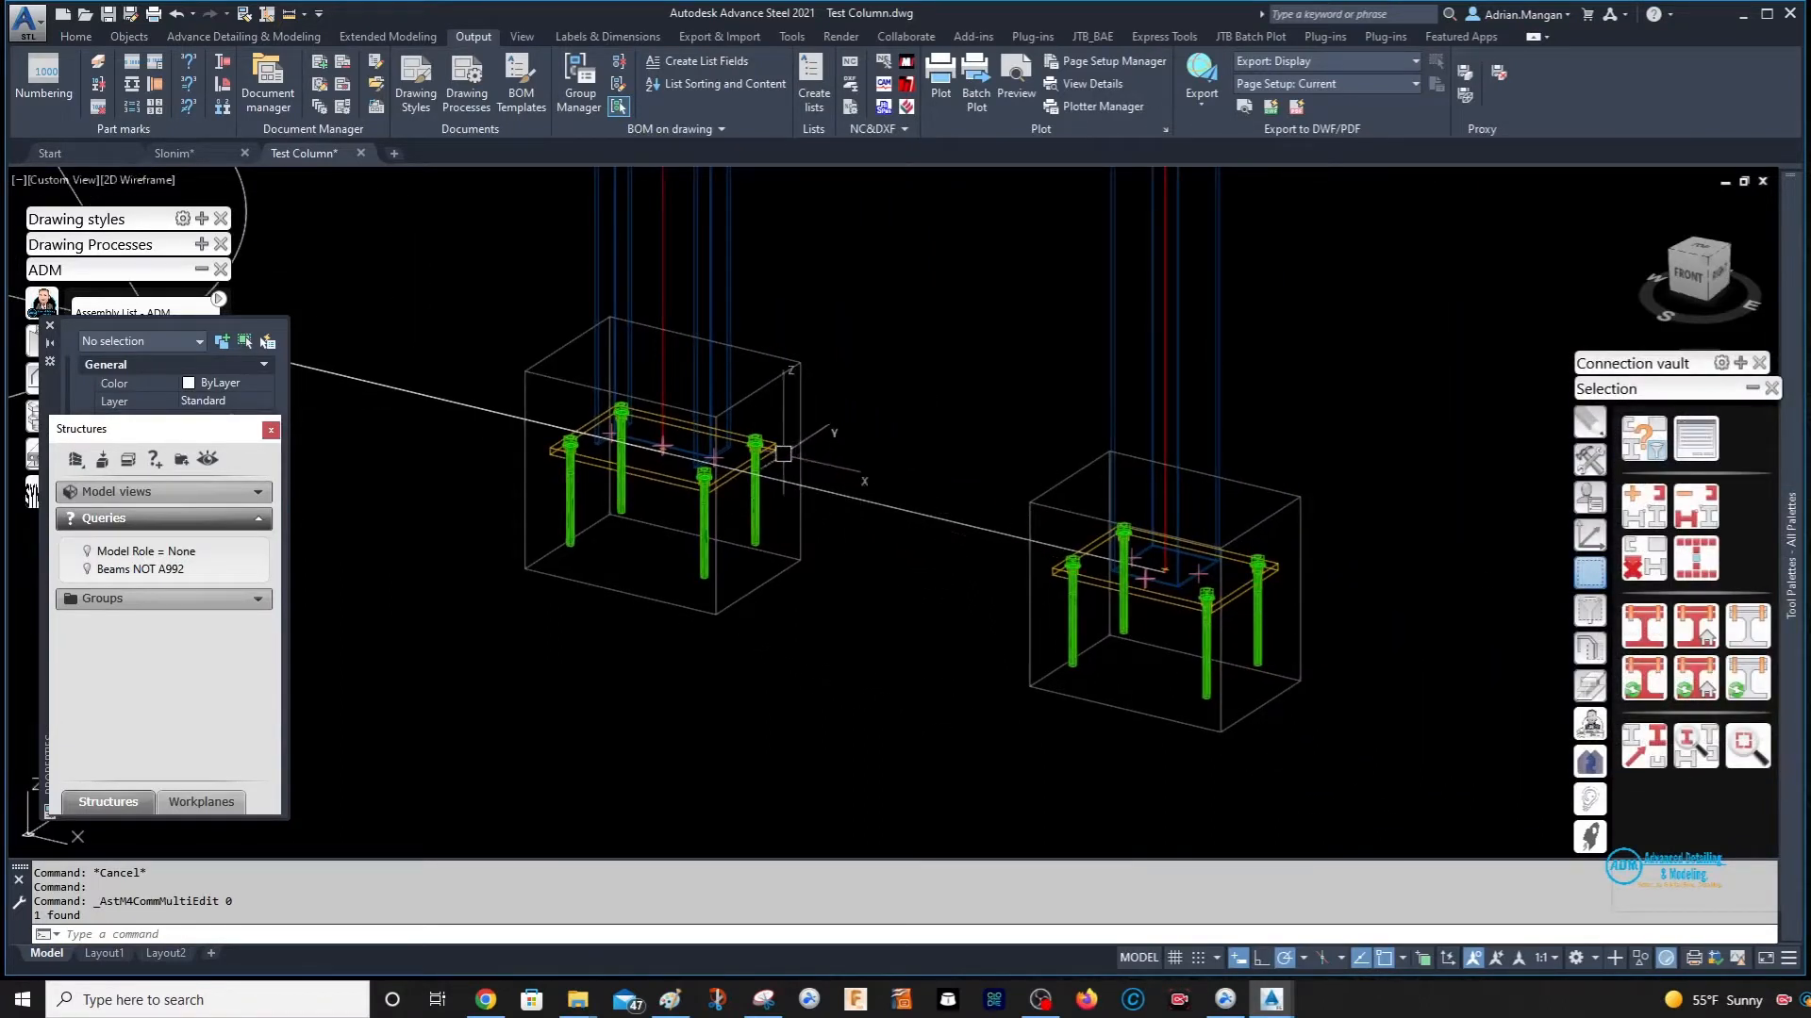
- Create the NC and DXF files for the first column's base plate
{"action": "left_click", "coordinate": [781, 451]}
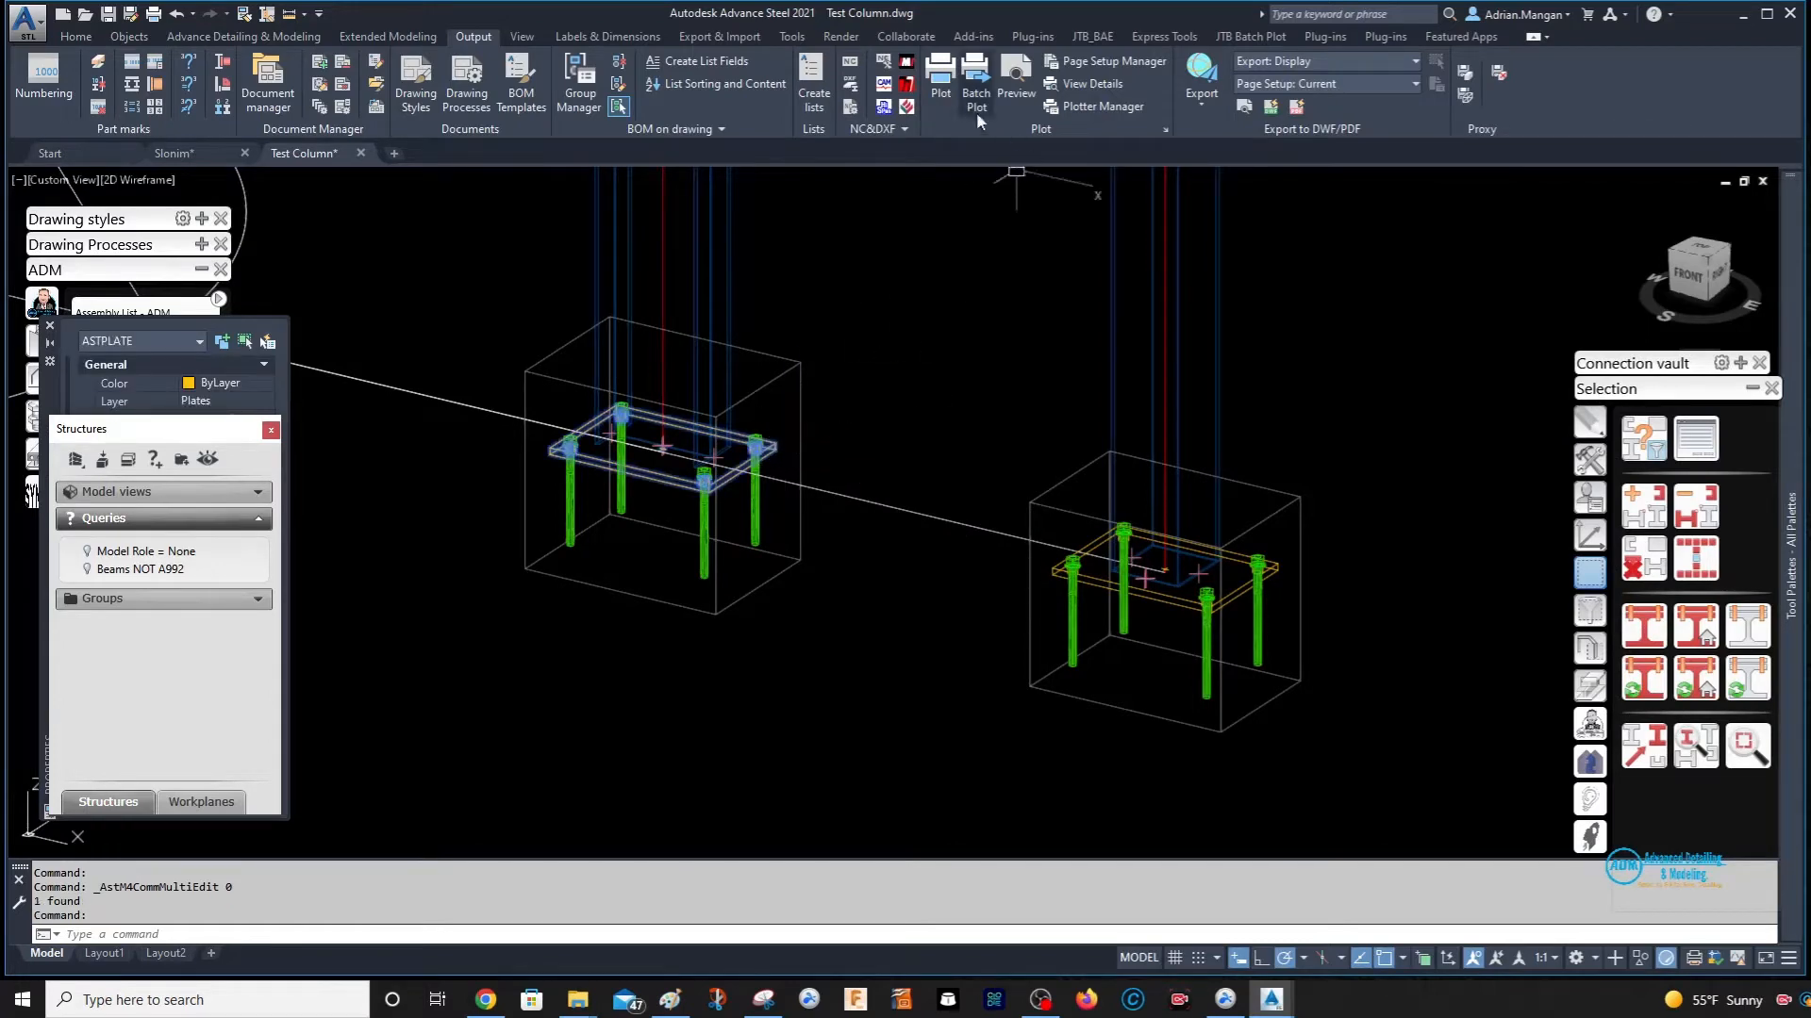
{"action": "left_click", "coordinate": [851, 150]}
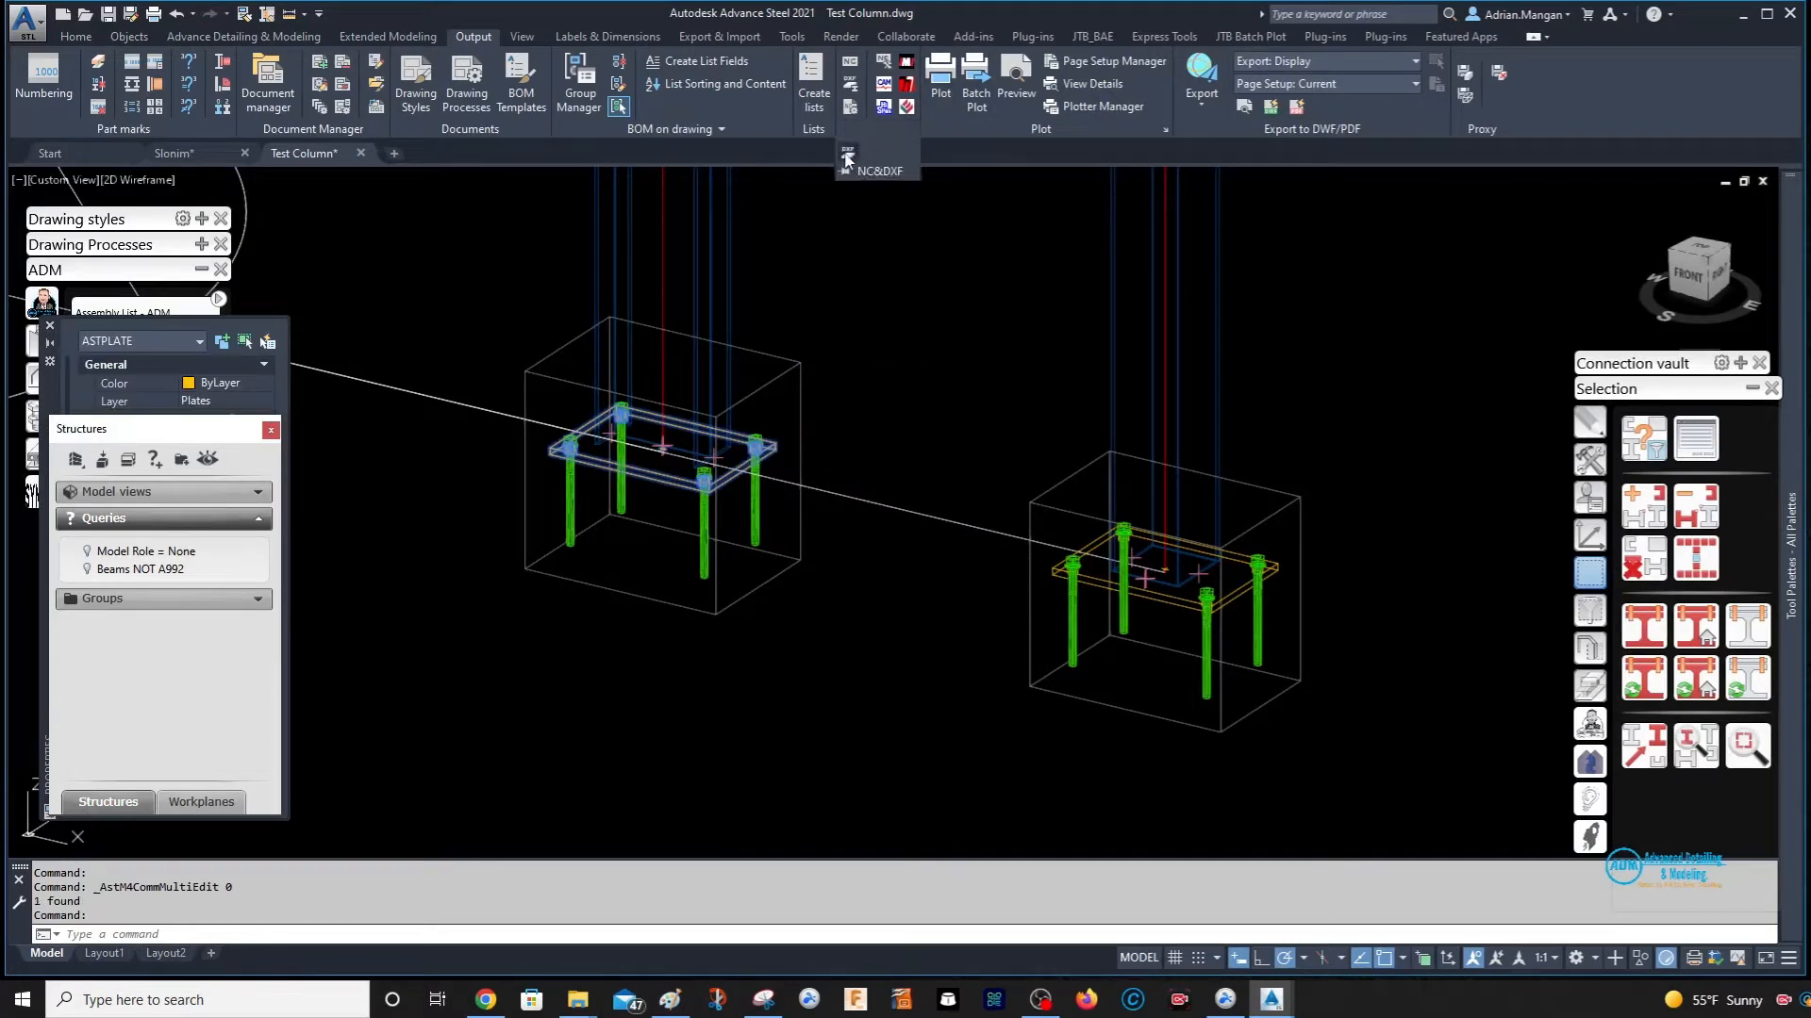
{"action": "middle_click_drag", "start_coordinate": [829, 295], "coordinate": [1198, 352]}
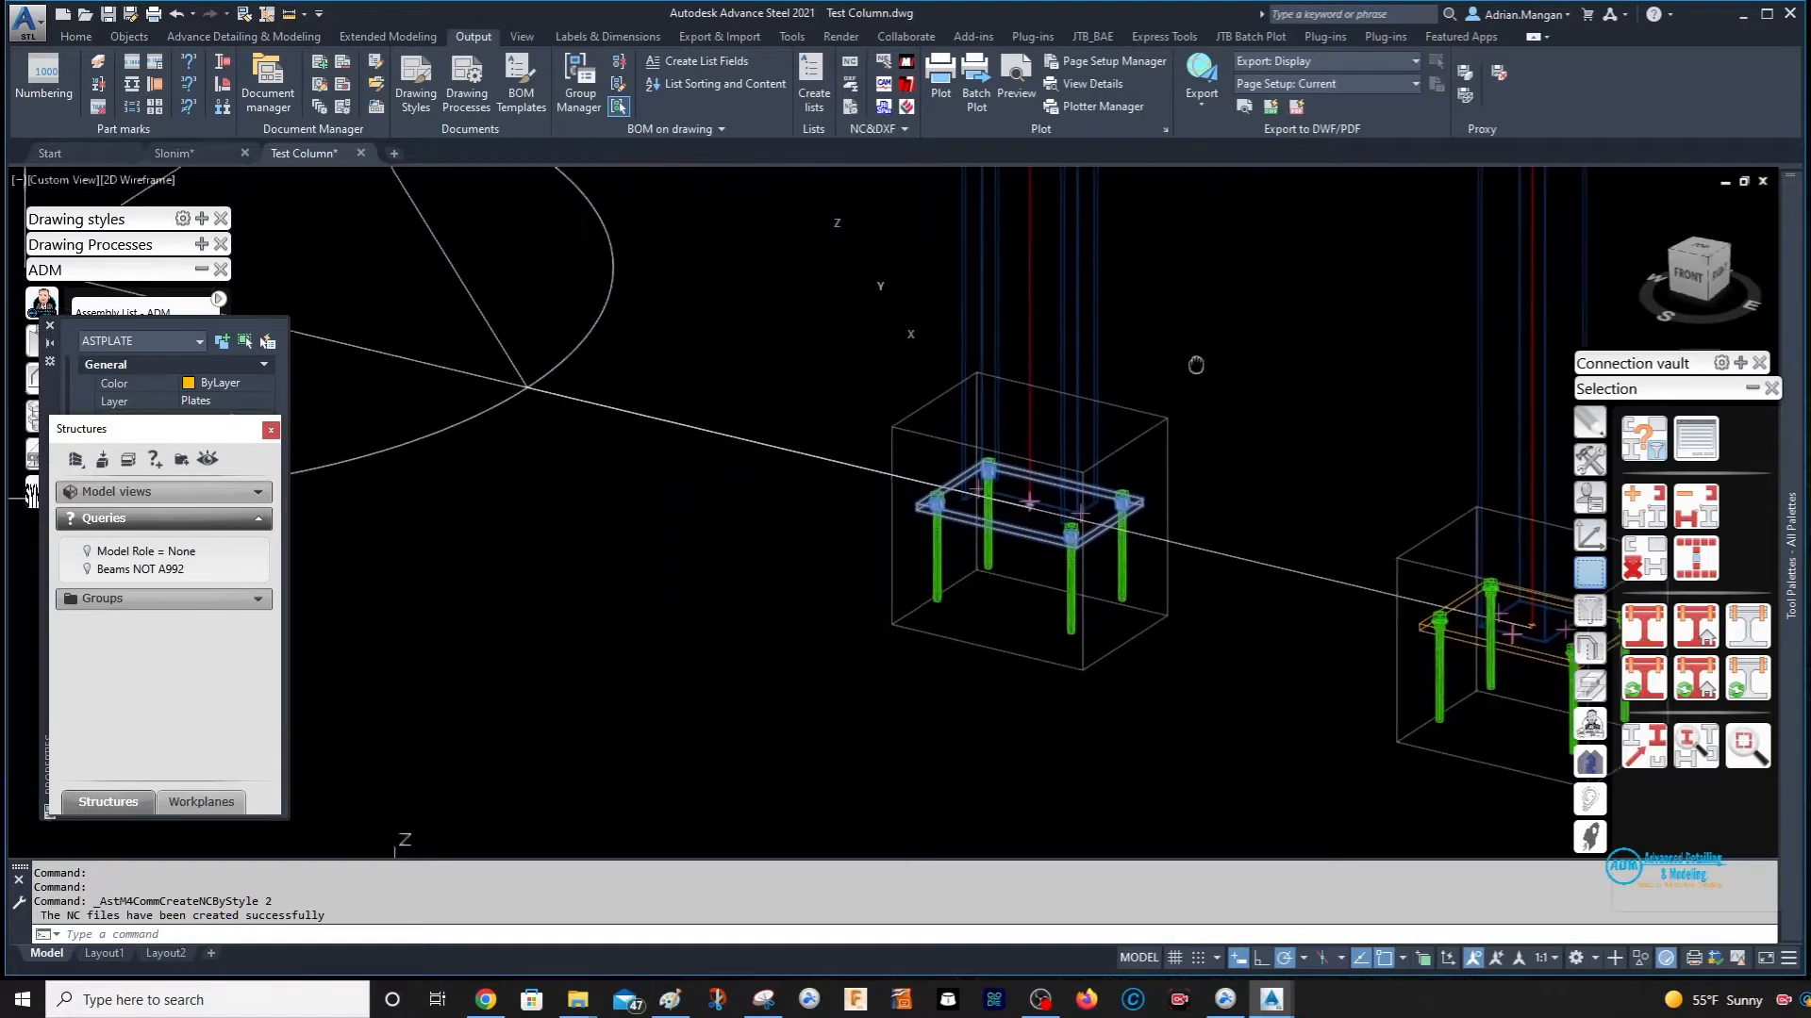
{"action": "key", "text": "Escape"}
- Create the NC and DXF files for the second column's base plate
{"action": "middle_click_drag", "start_coordinate": [1174, 521], "coordinate": [895, 457]}
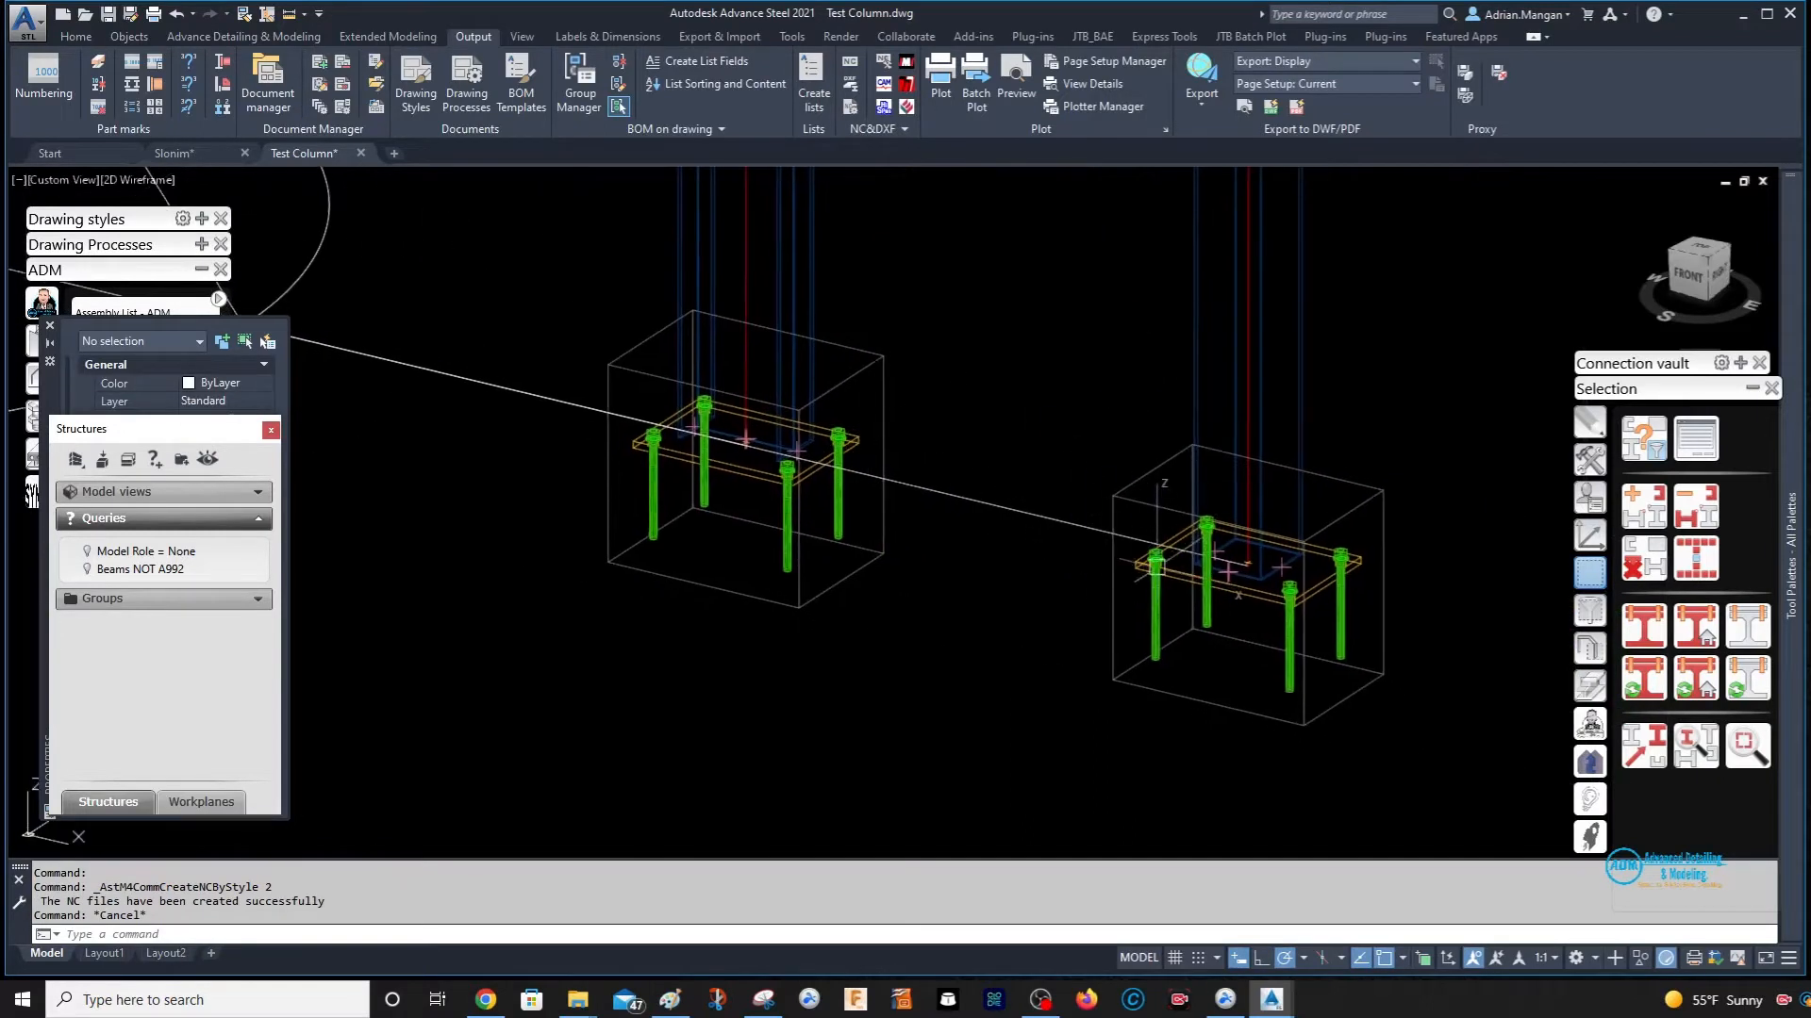
{"action": "left_click", "coordinate": [1169, 566]}
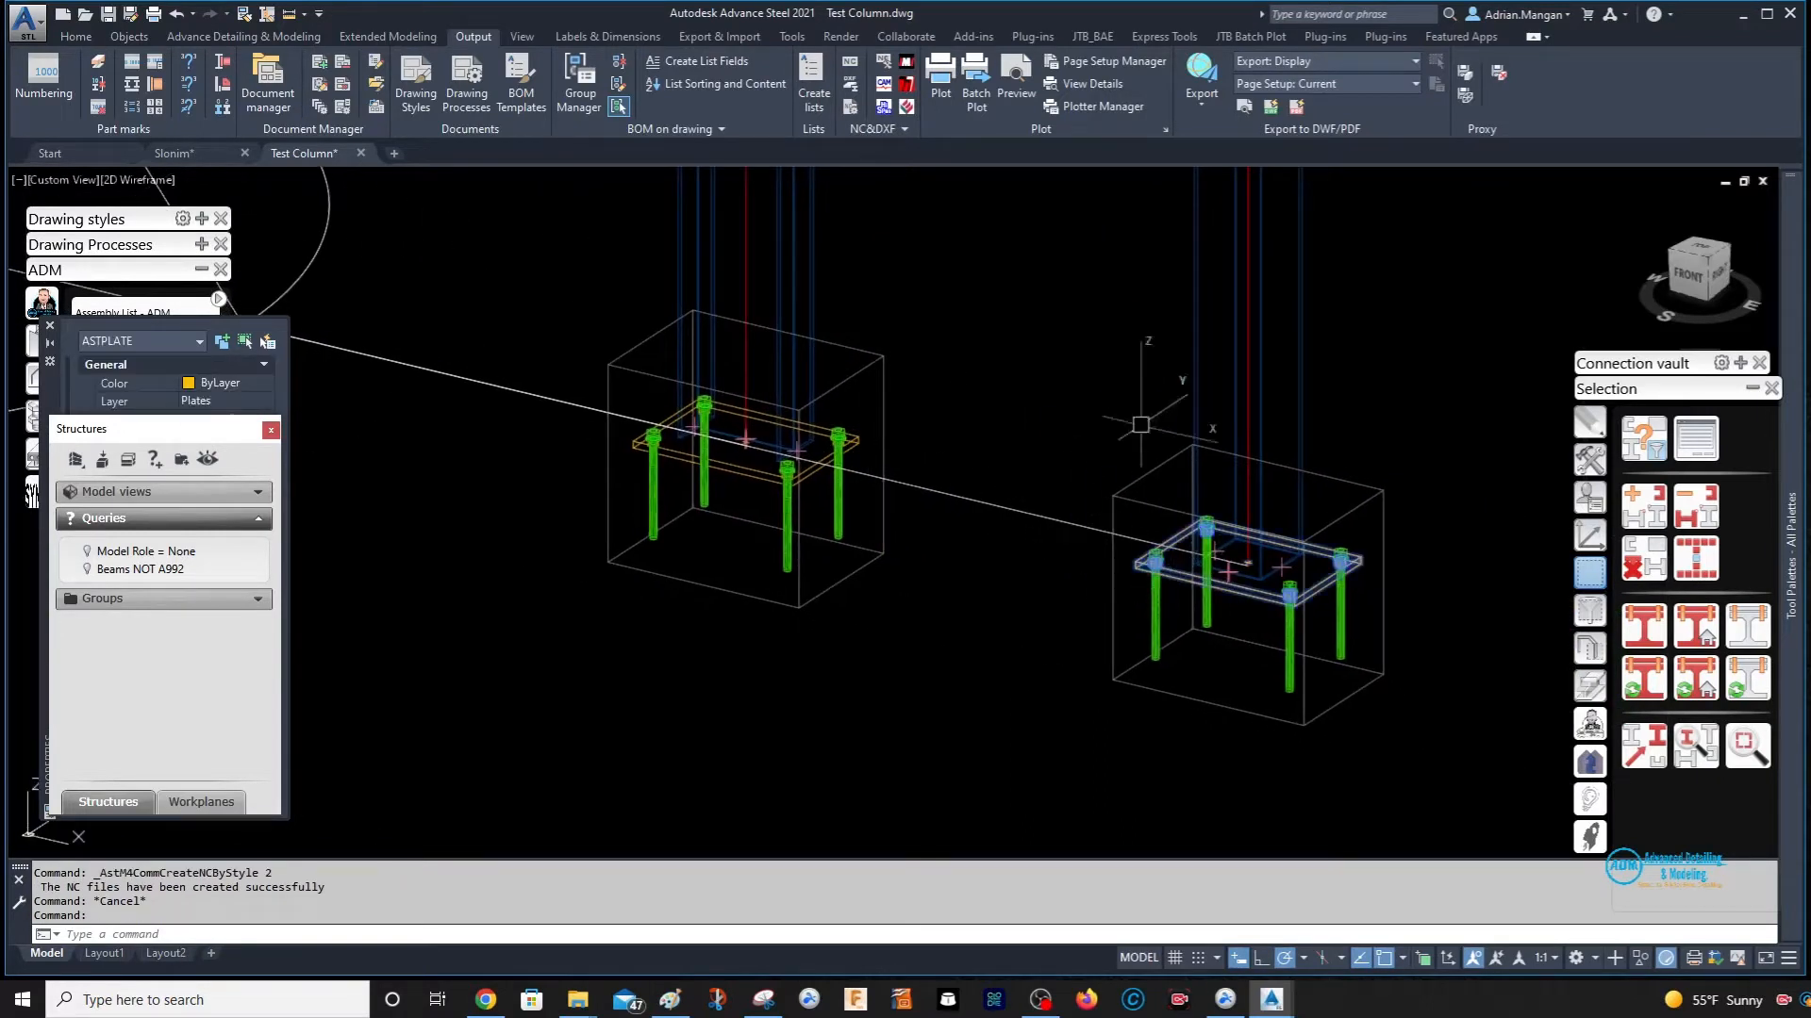
{"action": "left_click", "coordinate": [863, 132]}
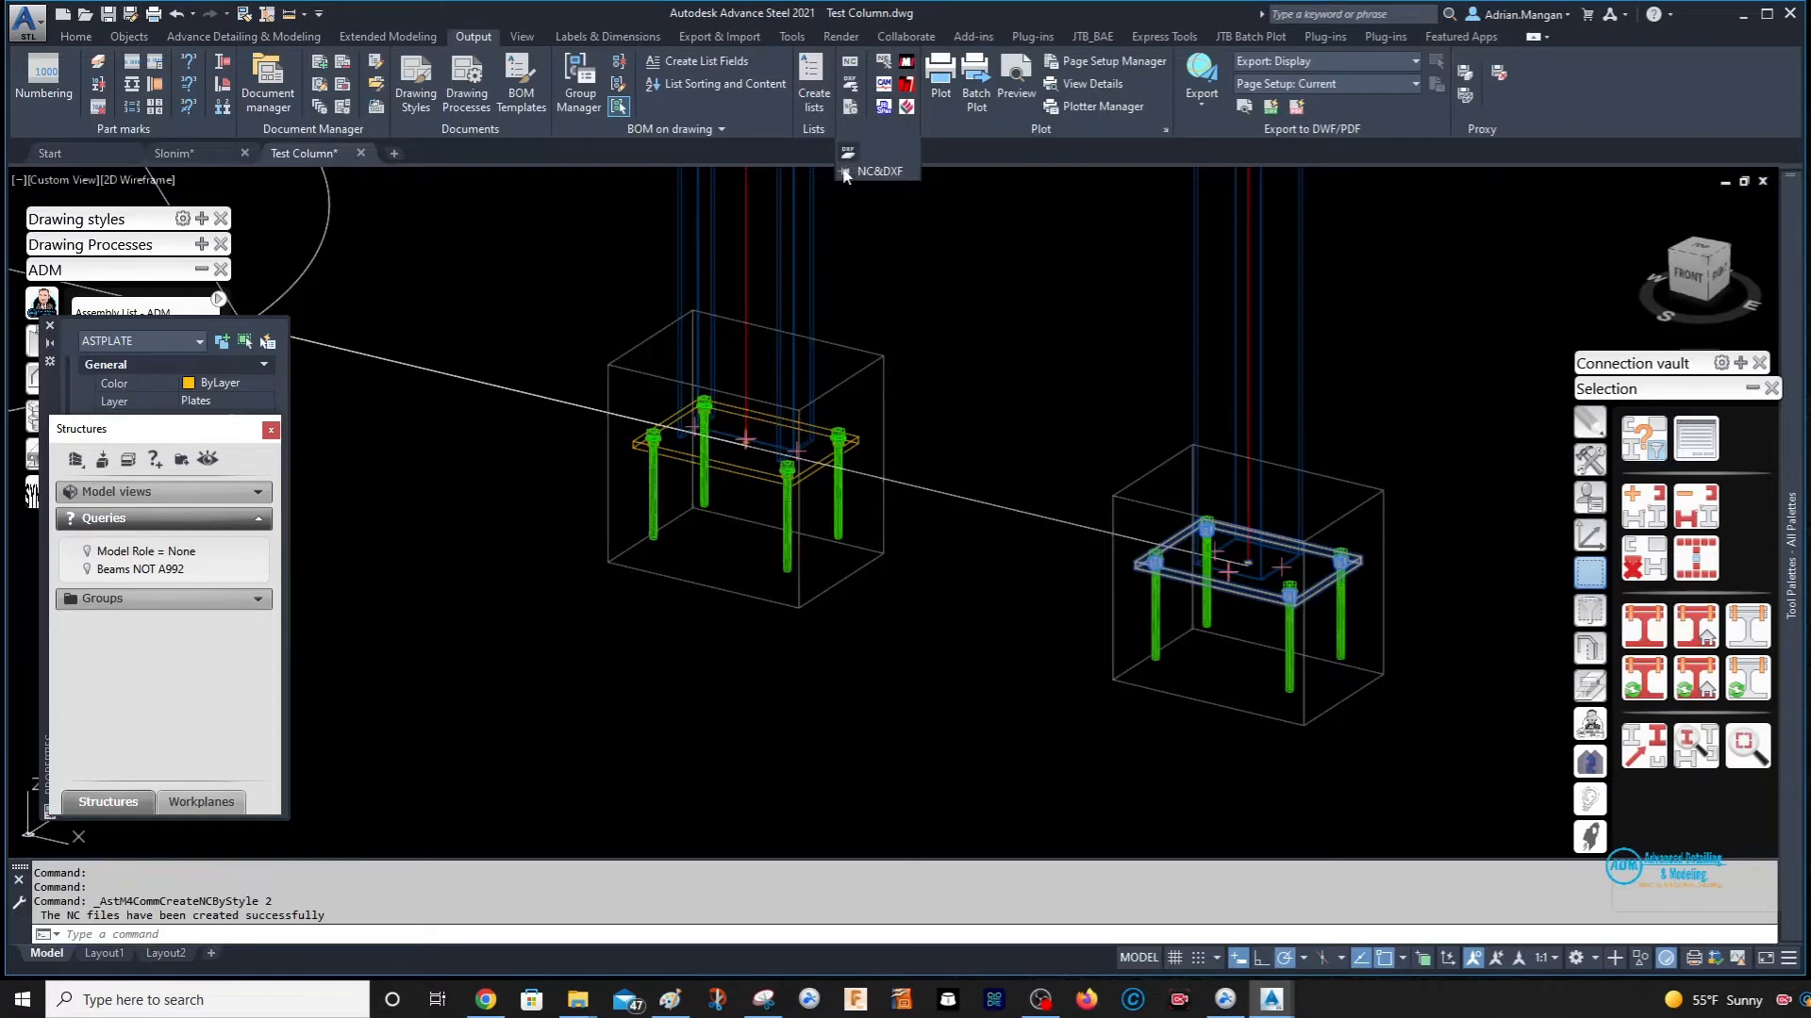
{"action": "key", "text": "Escape"}
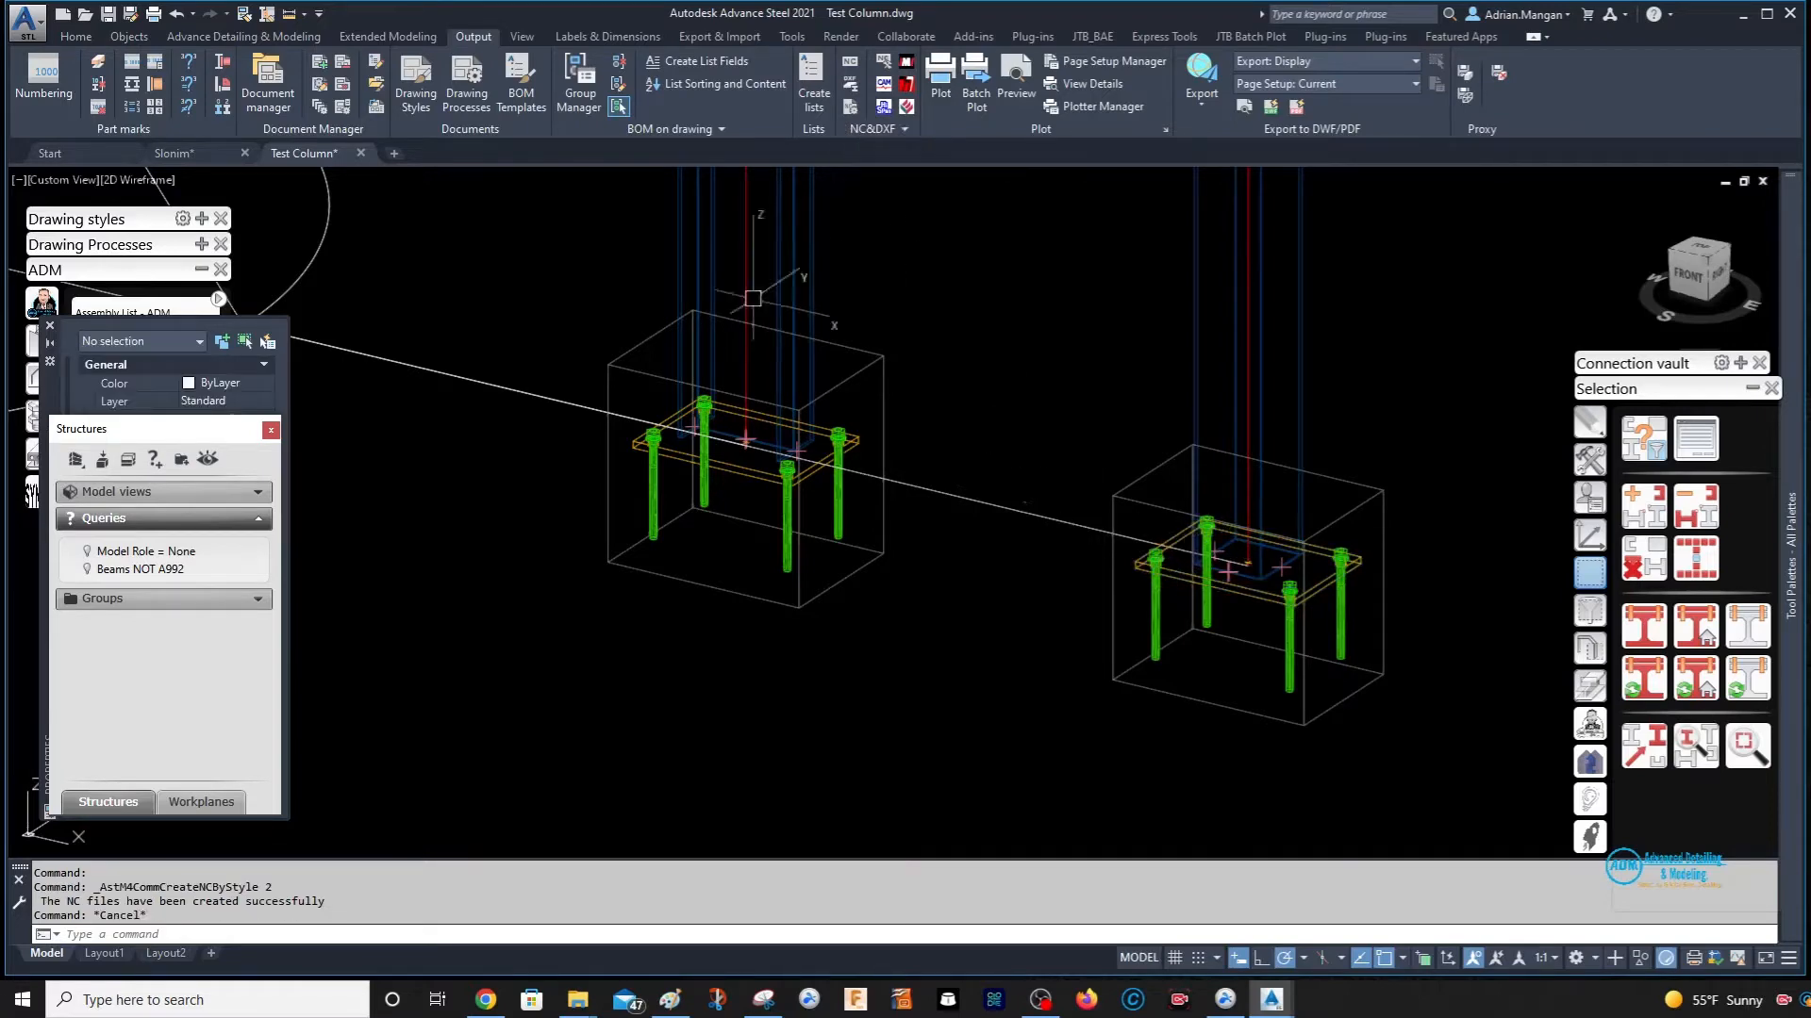
- Open the DXF file bp1001.nc1.dxf from the Test Column project's DSTV NC folder
{"action": "left_click", "coordinate": [30, 22]}
{"action": "left_click", "coordinate": [65, 170]}
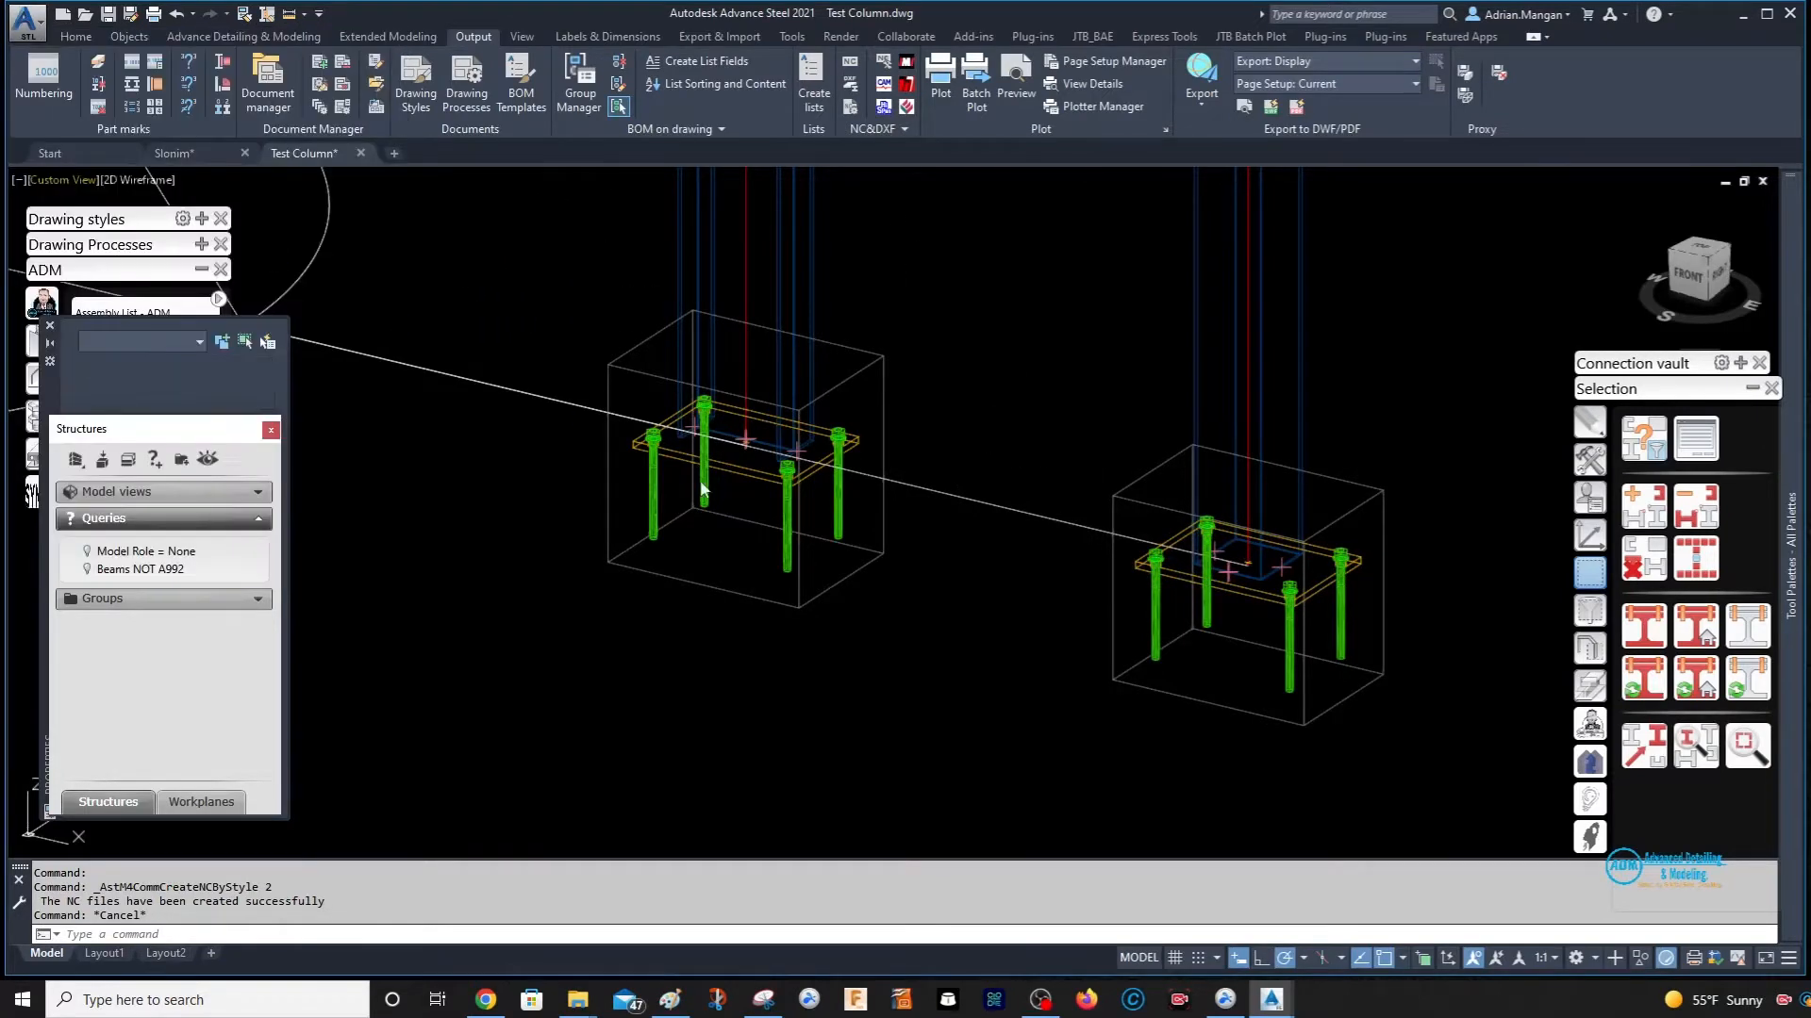
{"action": "double_click", "coordinate": [1000, 429]}
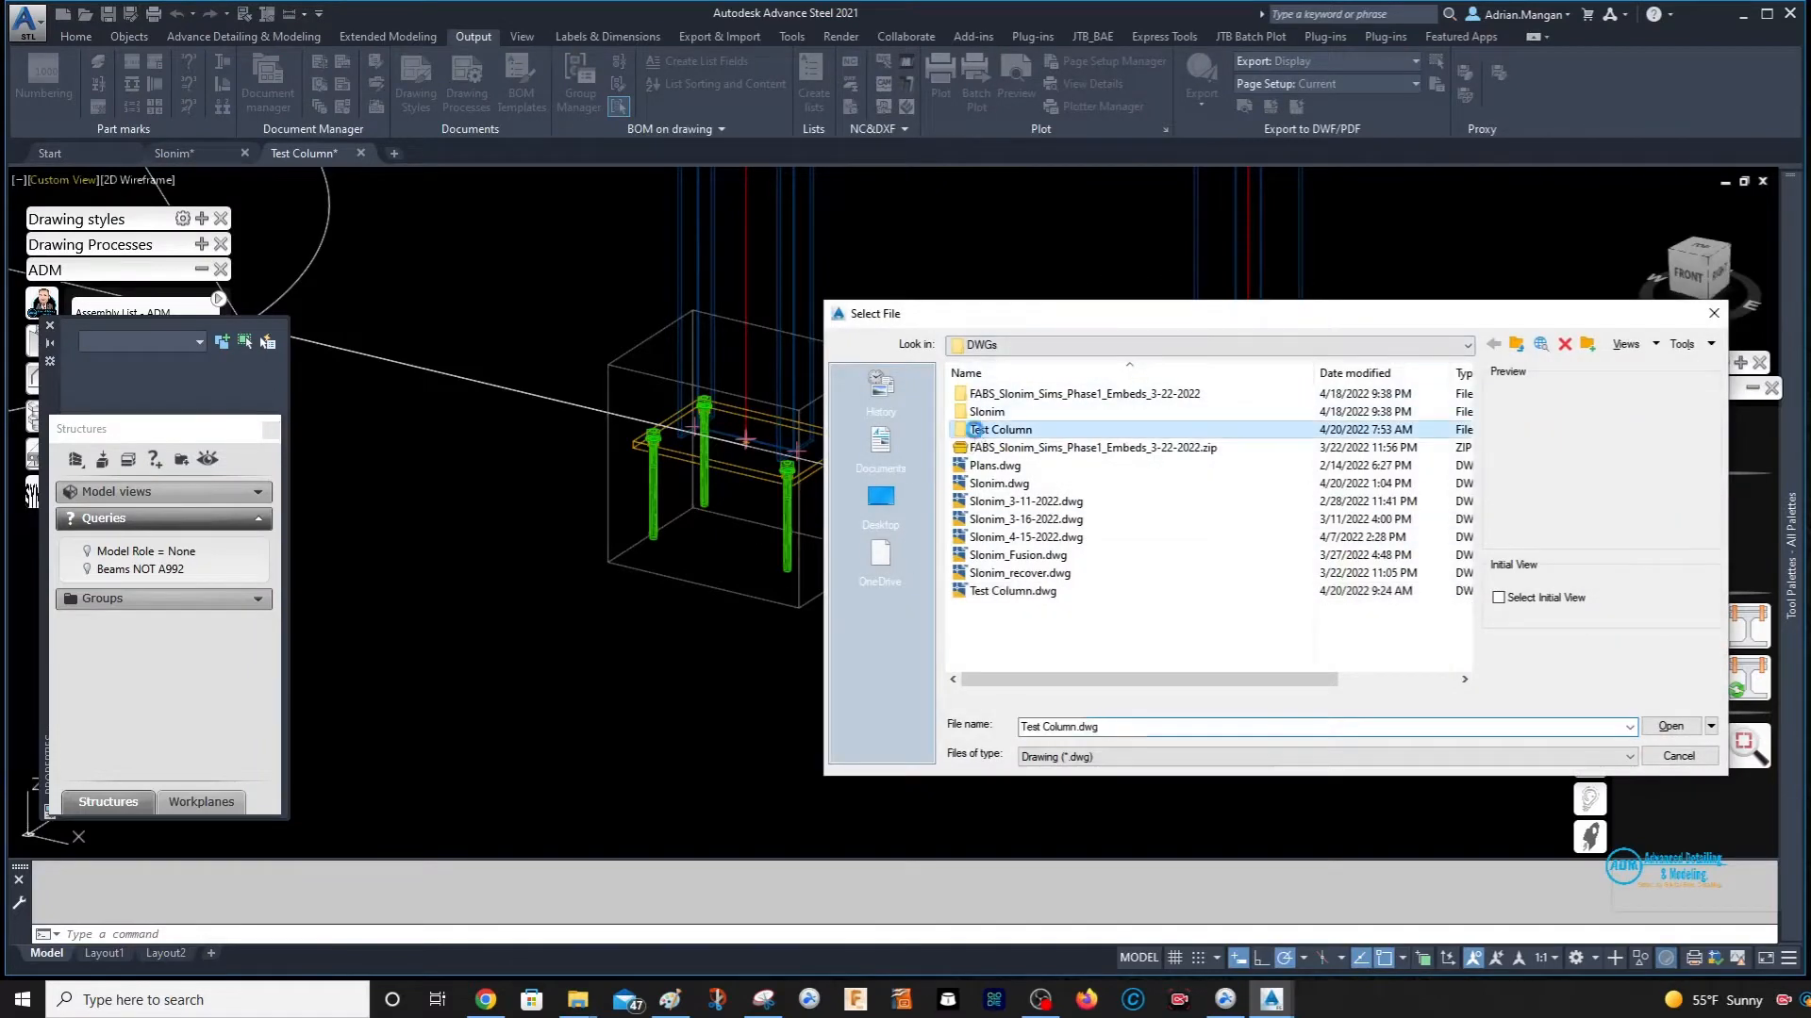
{"action": "double_click", "coordinate": [1017, 431]}
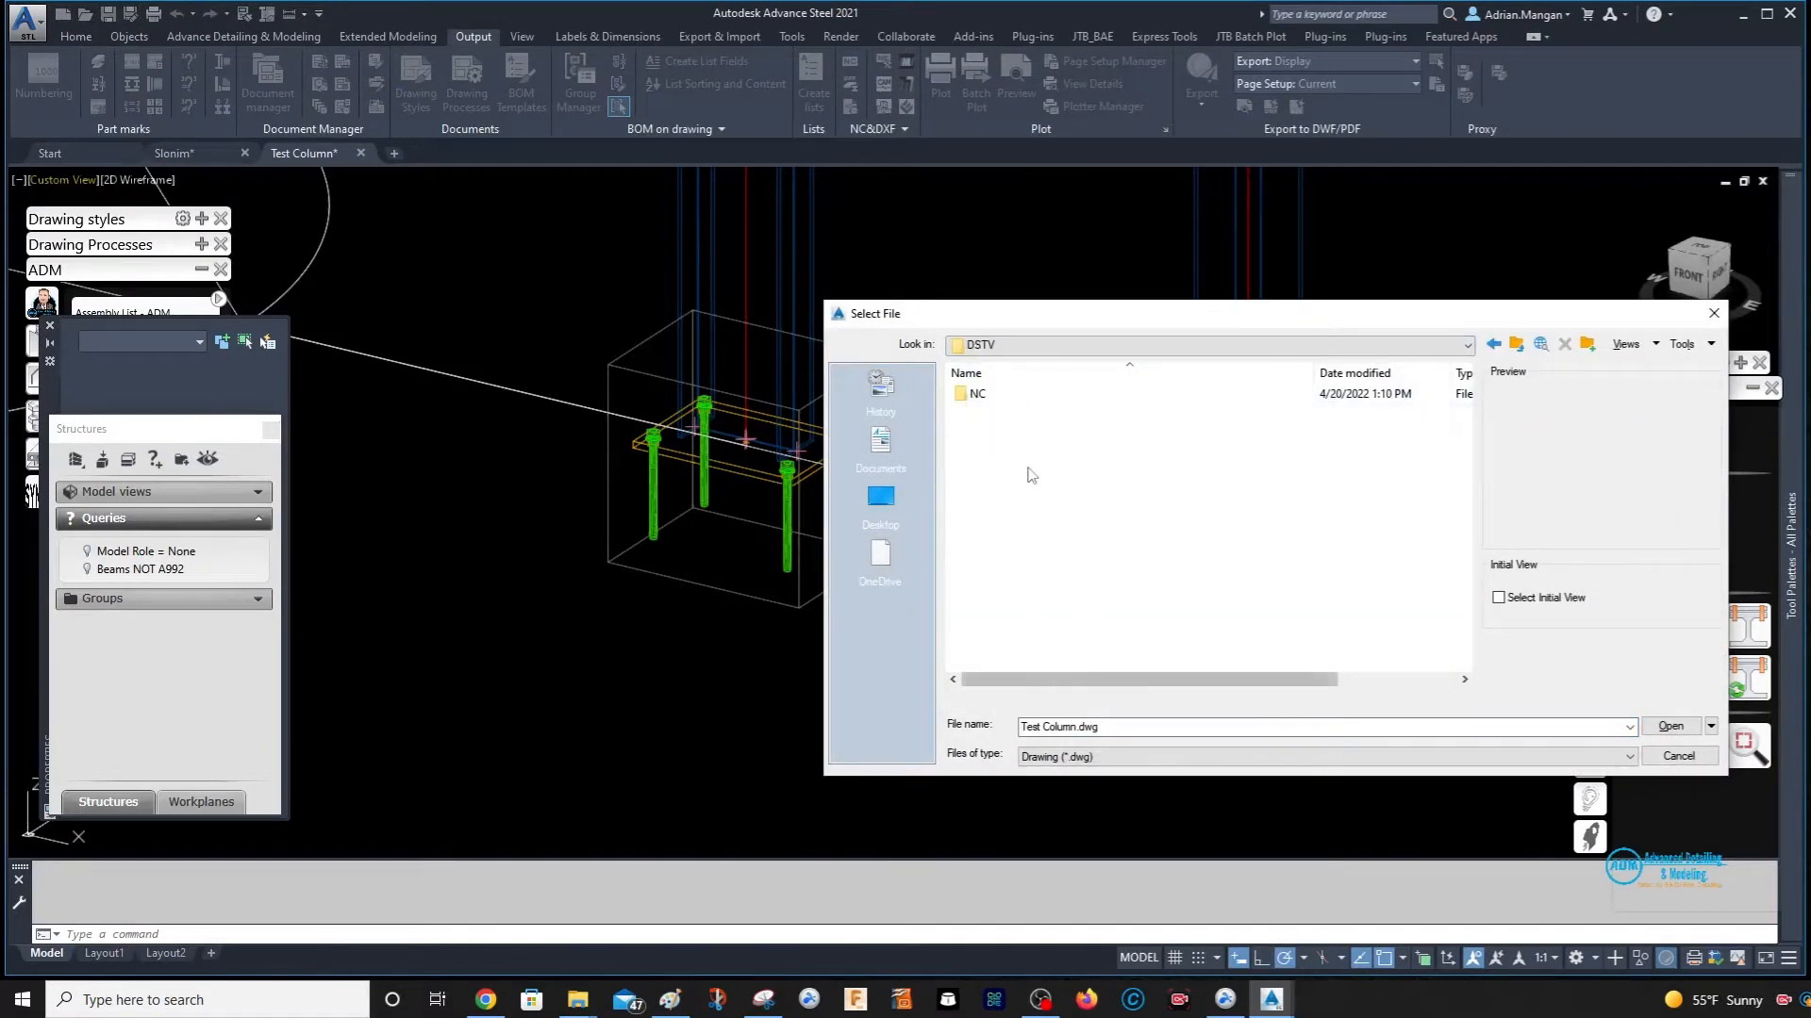
{"action": "double_click", "coordinate": [977, 394]}
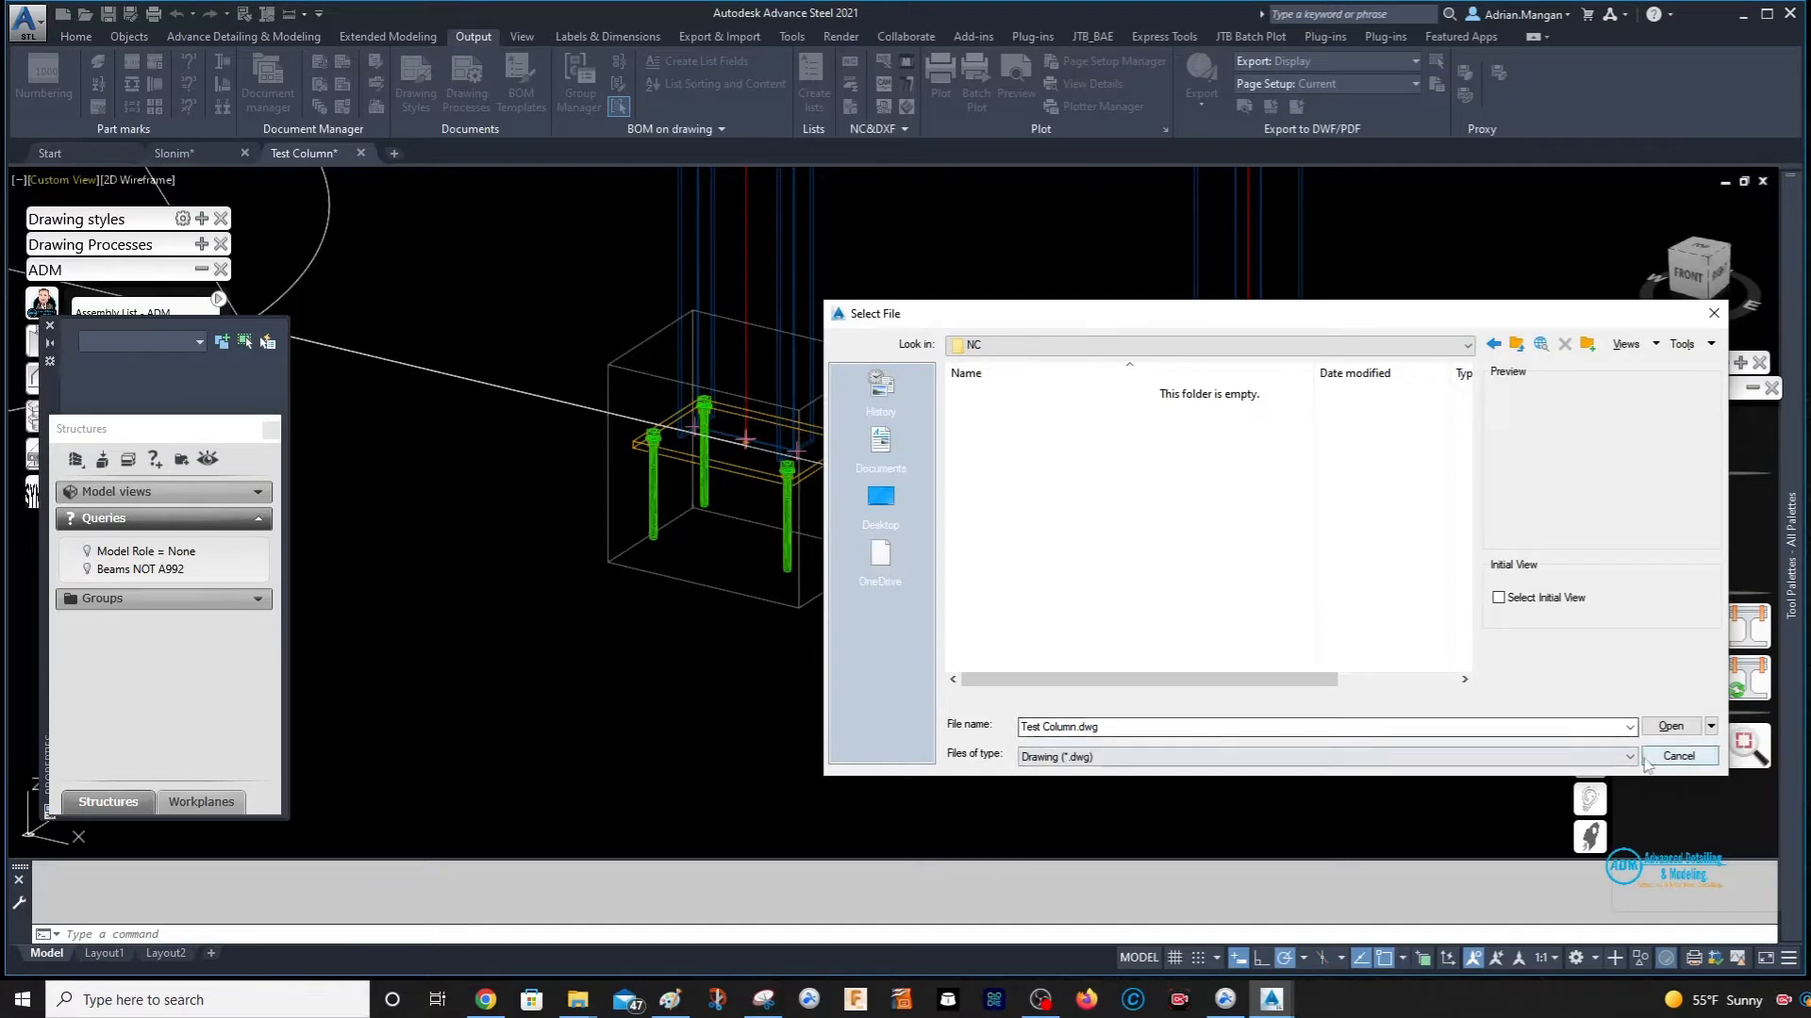
{"action": "left_click", "coordinate": [1628, 756]}
{"action": "left_click", "coordinate": [1049, 785]}
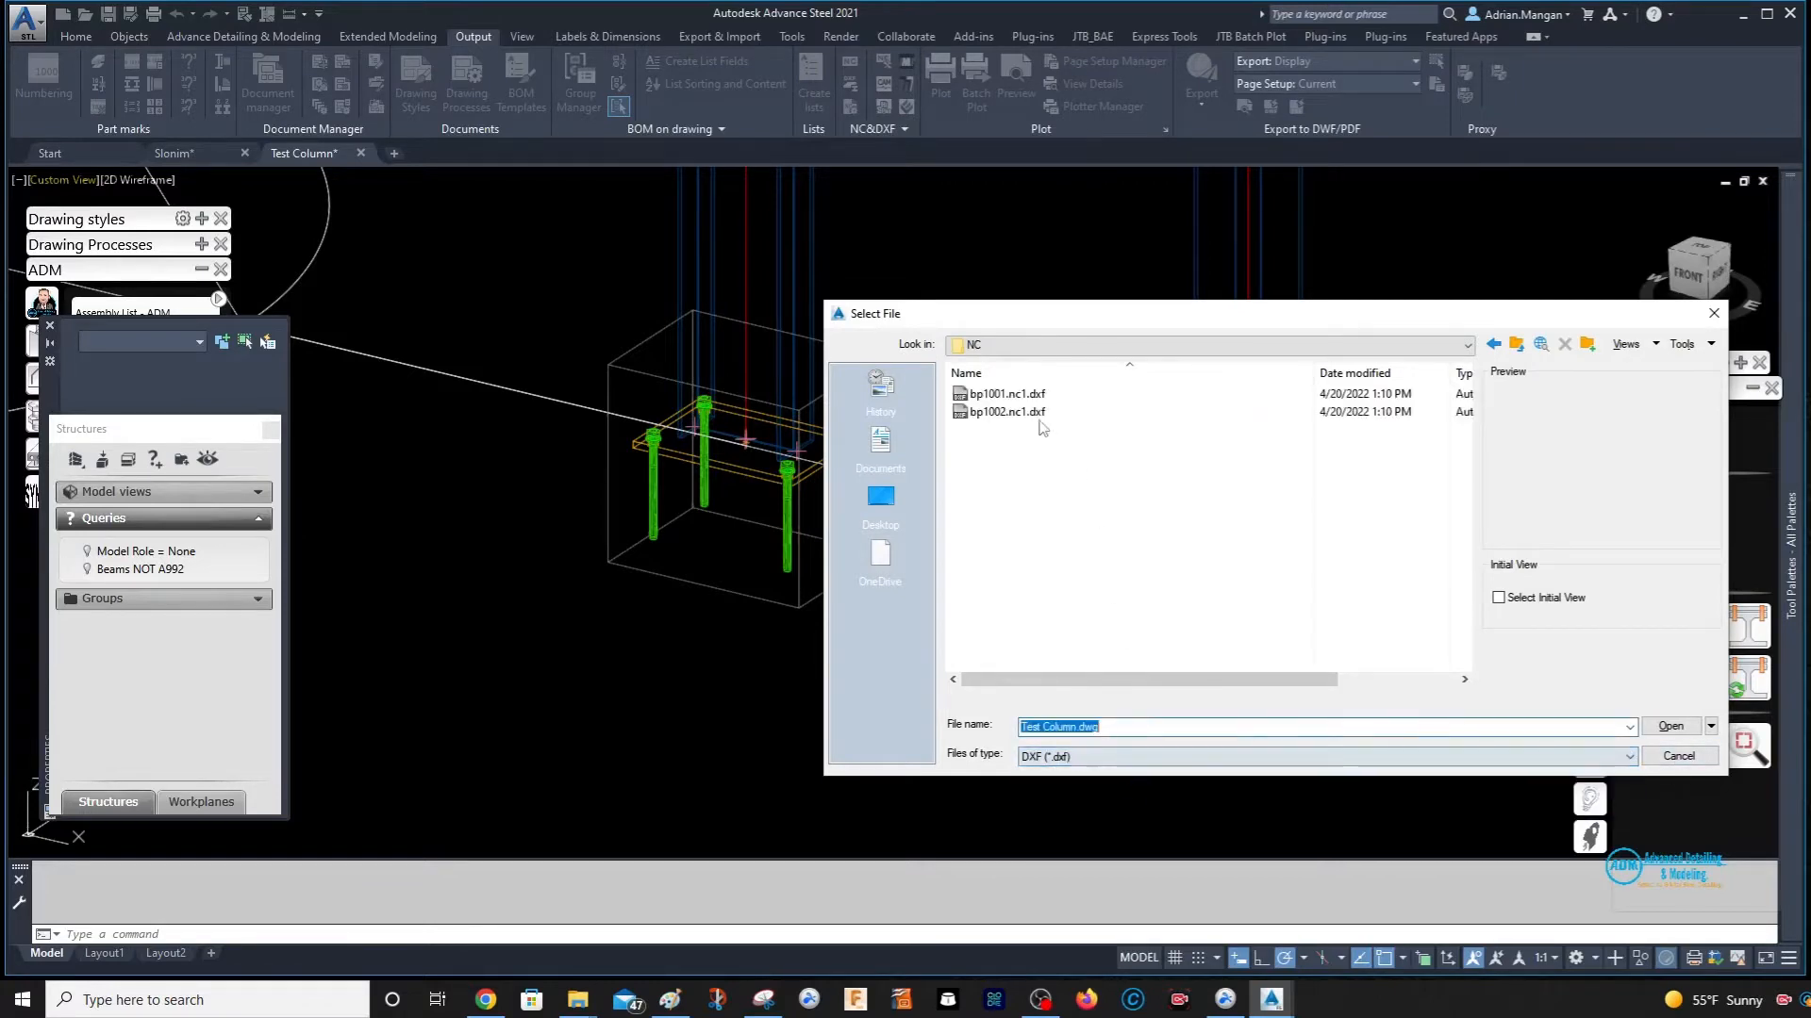
{"action": "double_click", "coordinate": [1009, 394]}
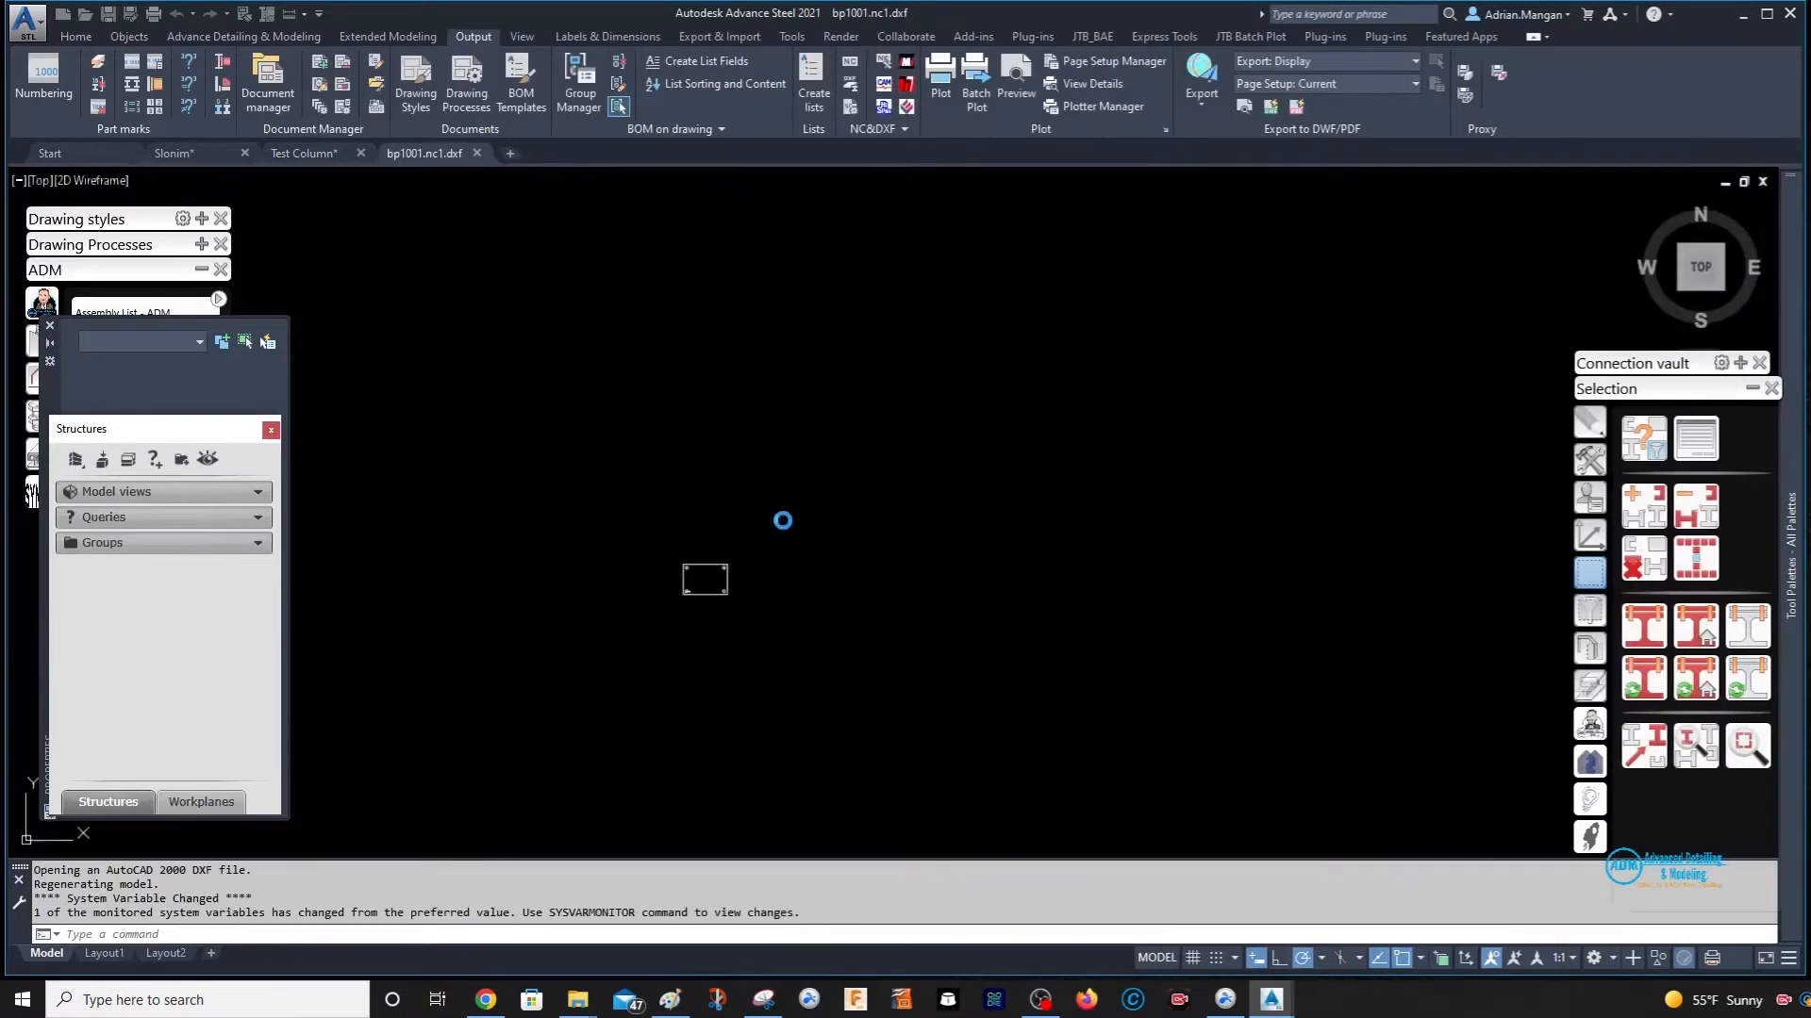
- Examine where the part mark sits relative to the holes in the plate DXF, and close the file without saving
{"action": "scroll", "coordinate": [686, 577], "scroll_direction": "up", "scroll_amount": 12}
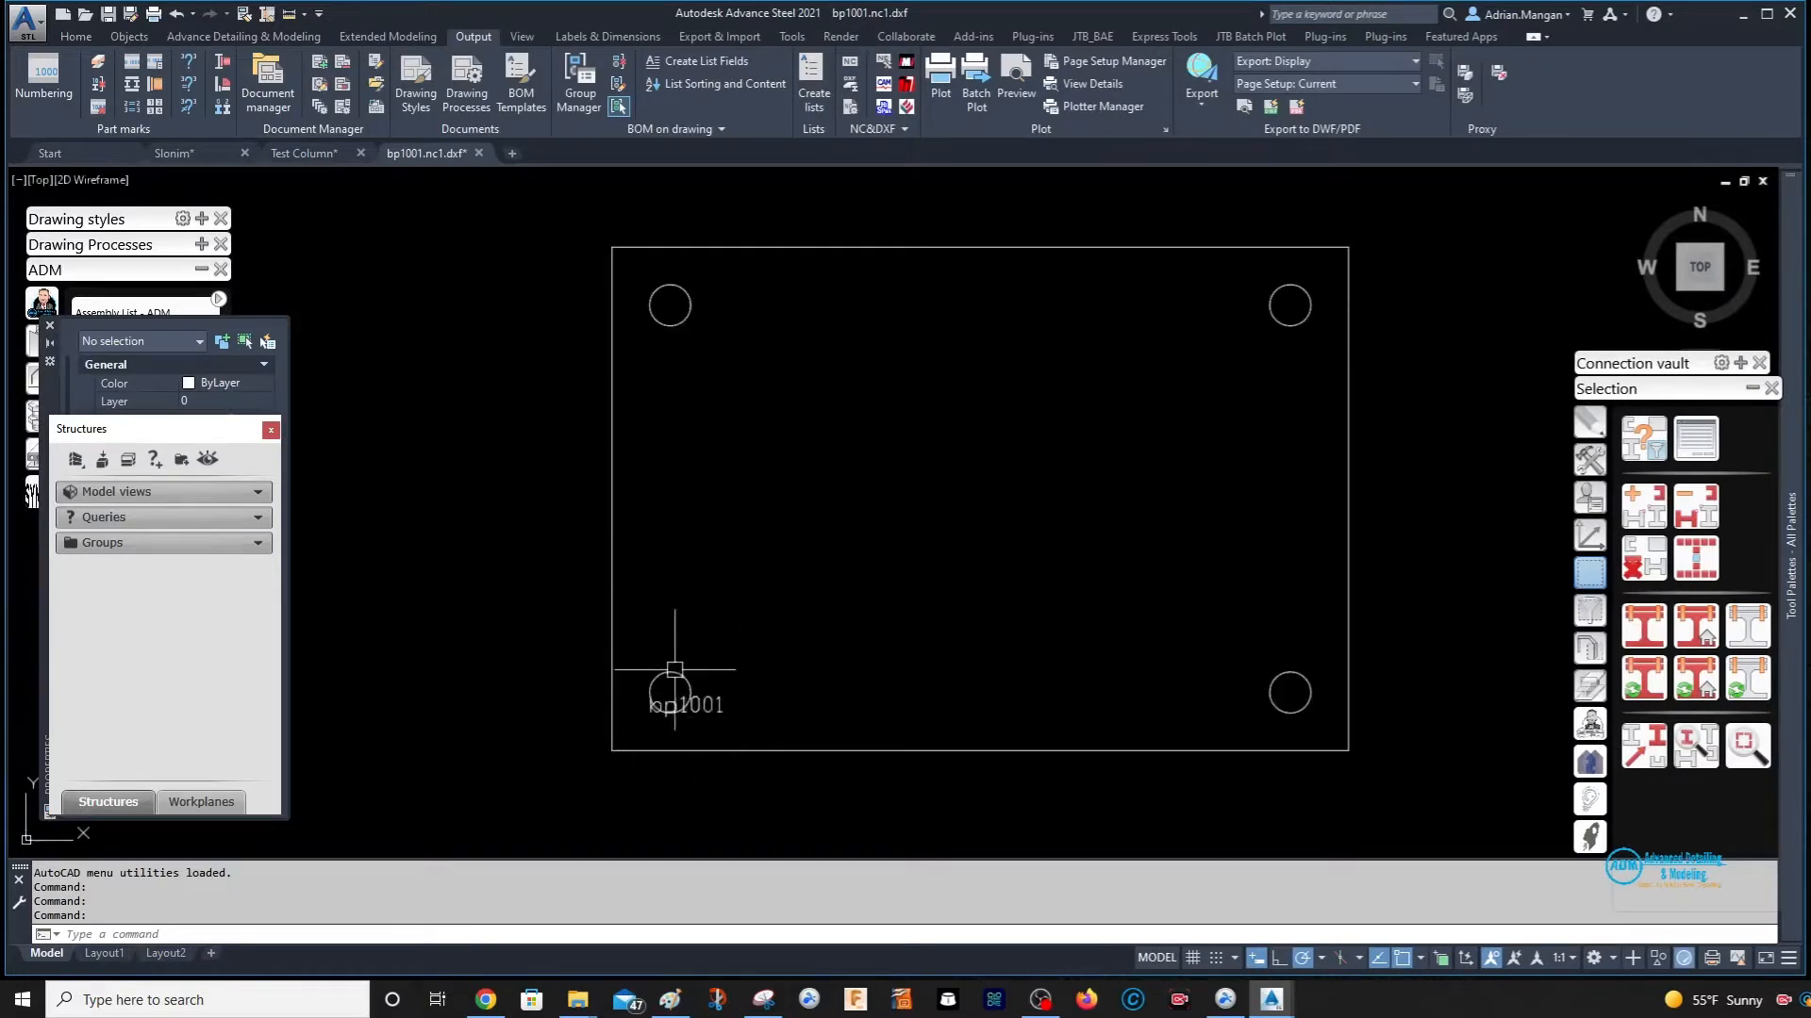
{"action": "scroll", "coordinate": [745, 634], "scroll_direction": "down", "scroll_amount": 4}
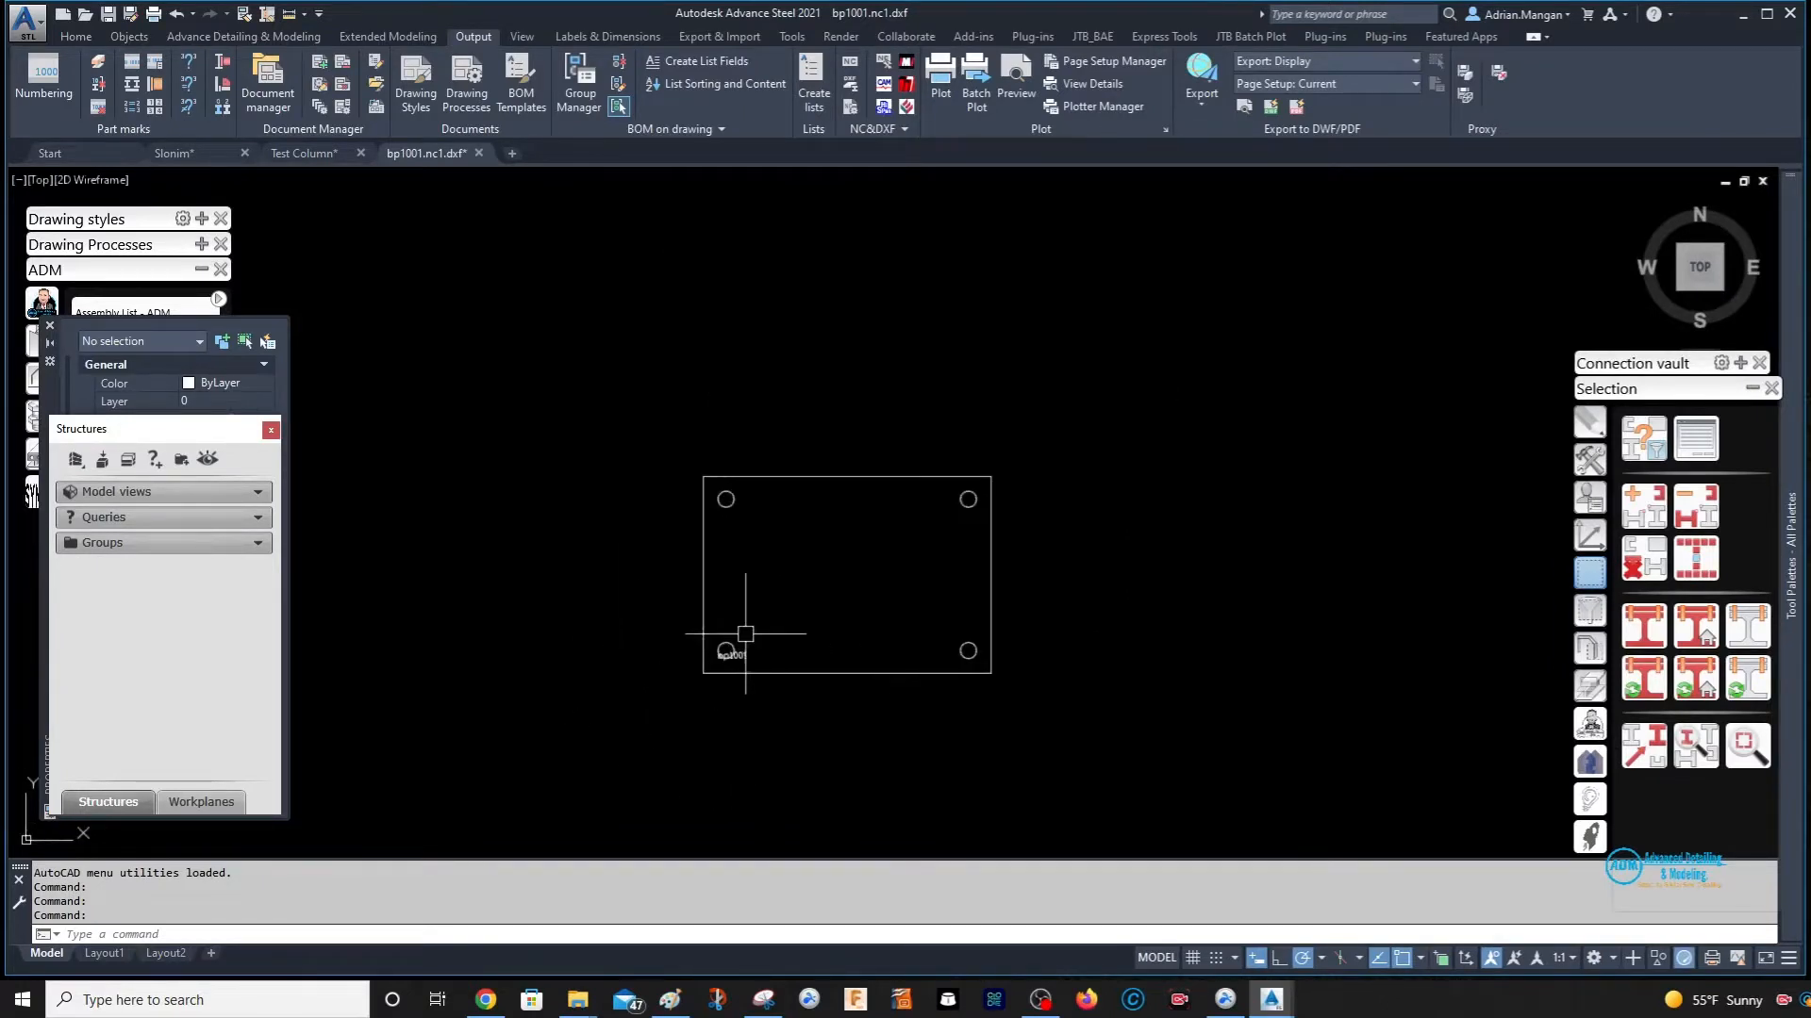
{"action": "scroll", "coordinate": [768, 600], "scroll_direction": "up", "scroll_amount": 2}
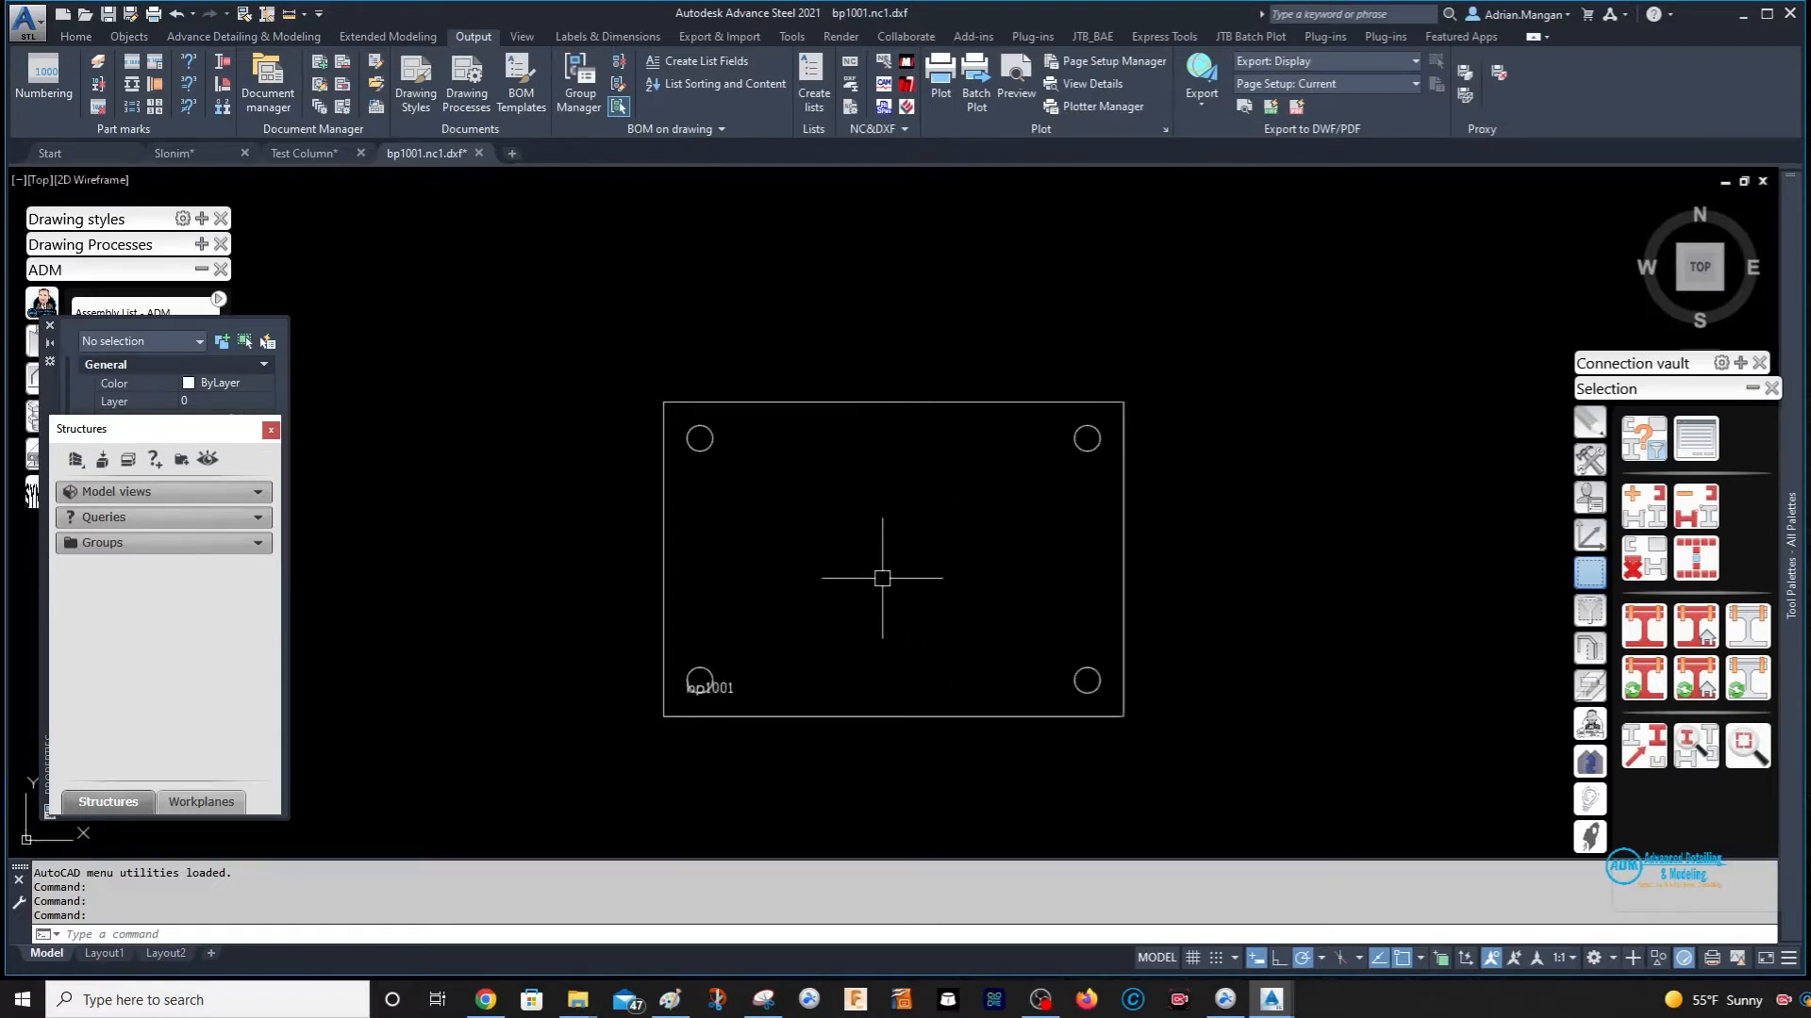
{"action": "scroll", "coordinate": [882, 578], "scroll_direction": "down", "scroll_amount": 2}
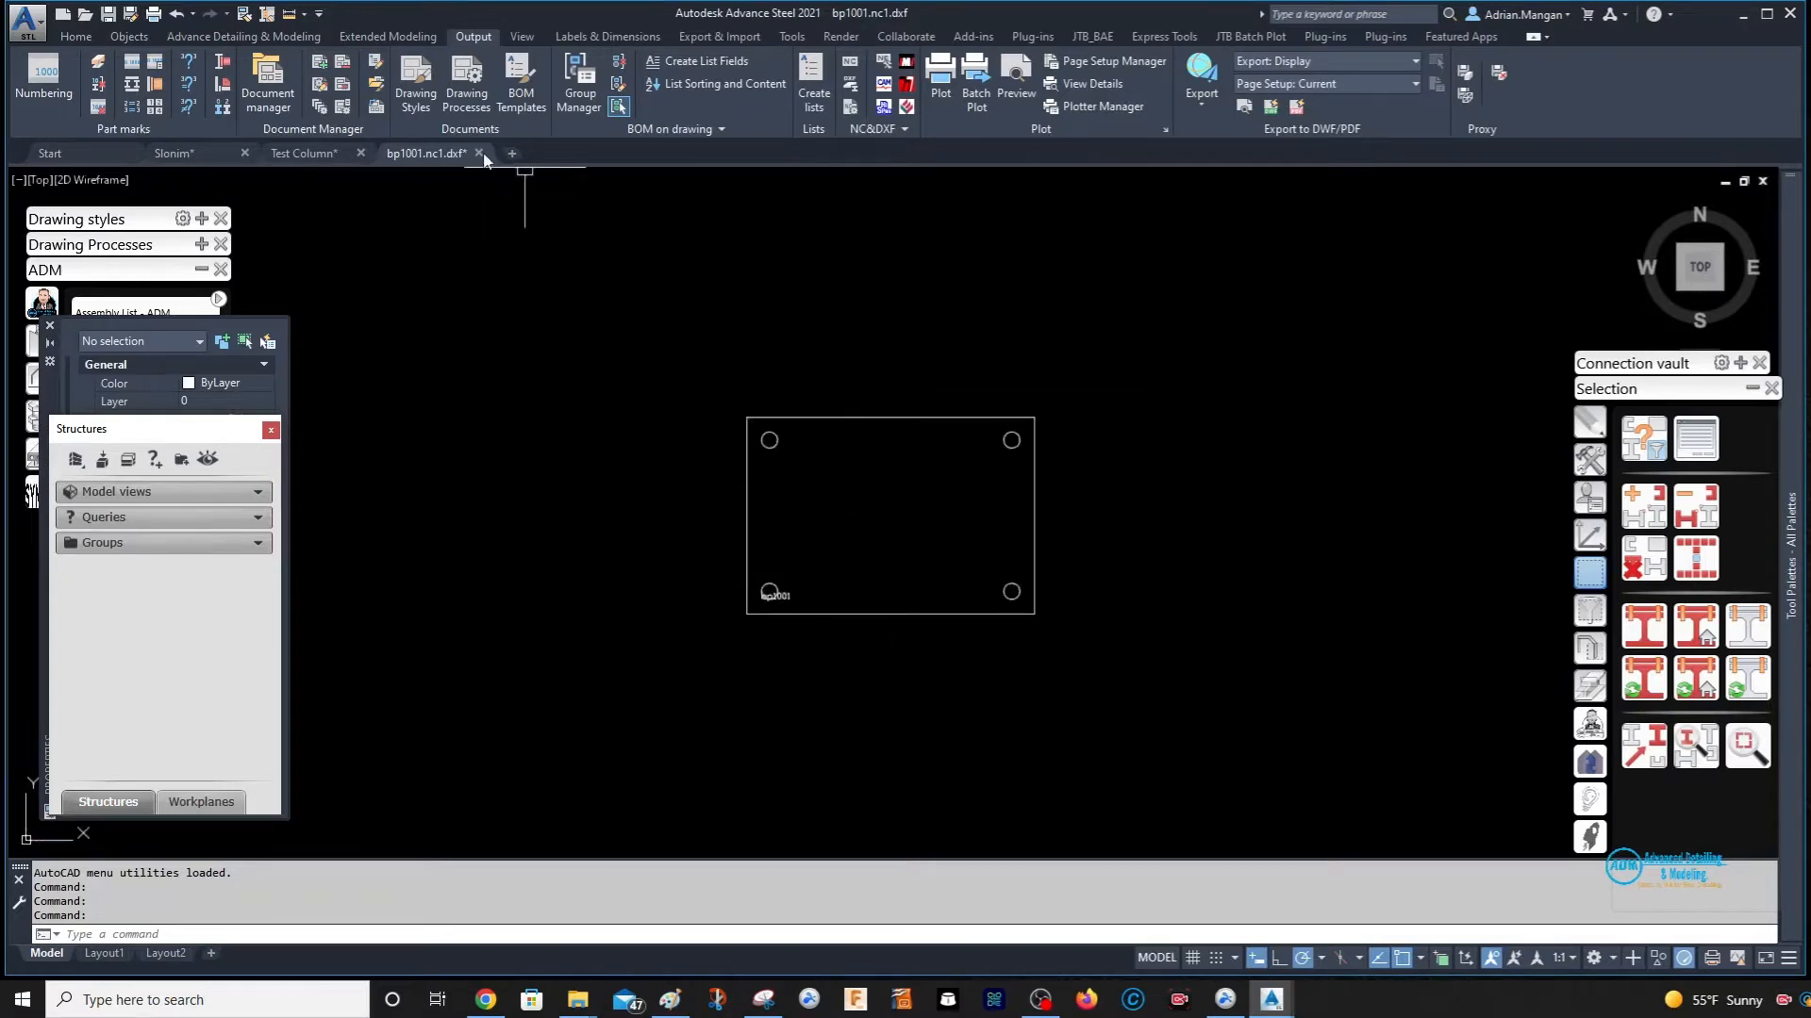
{"action": "left_click", "coordinate": [479, 153]}
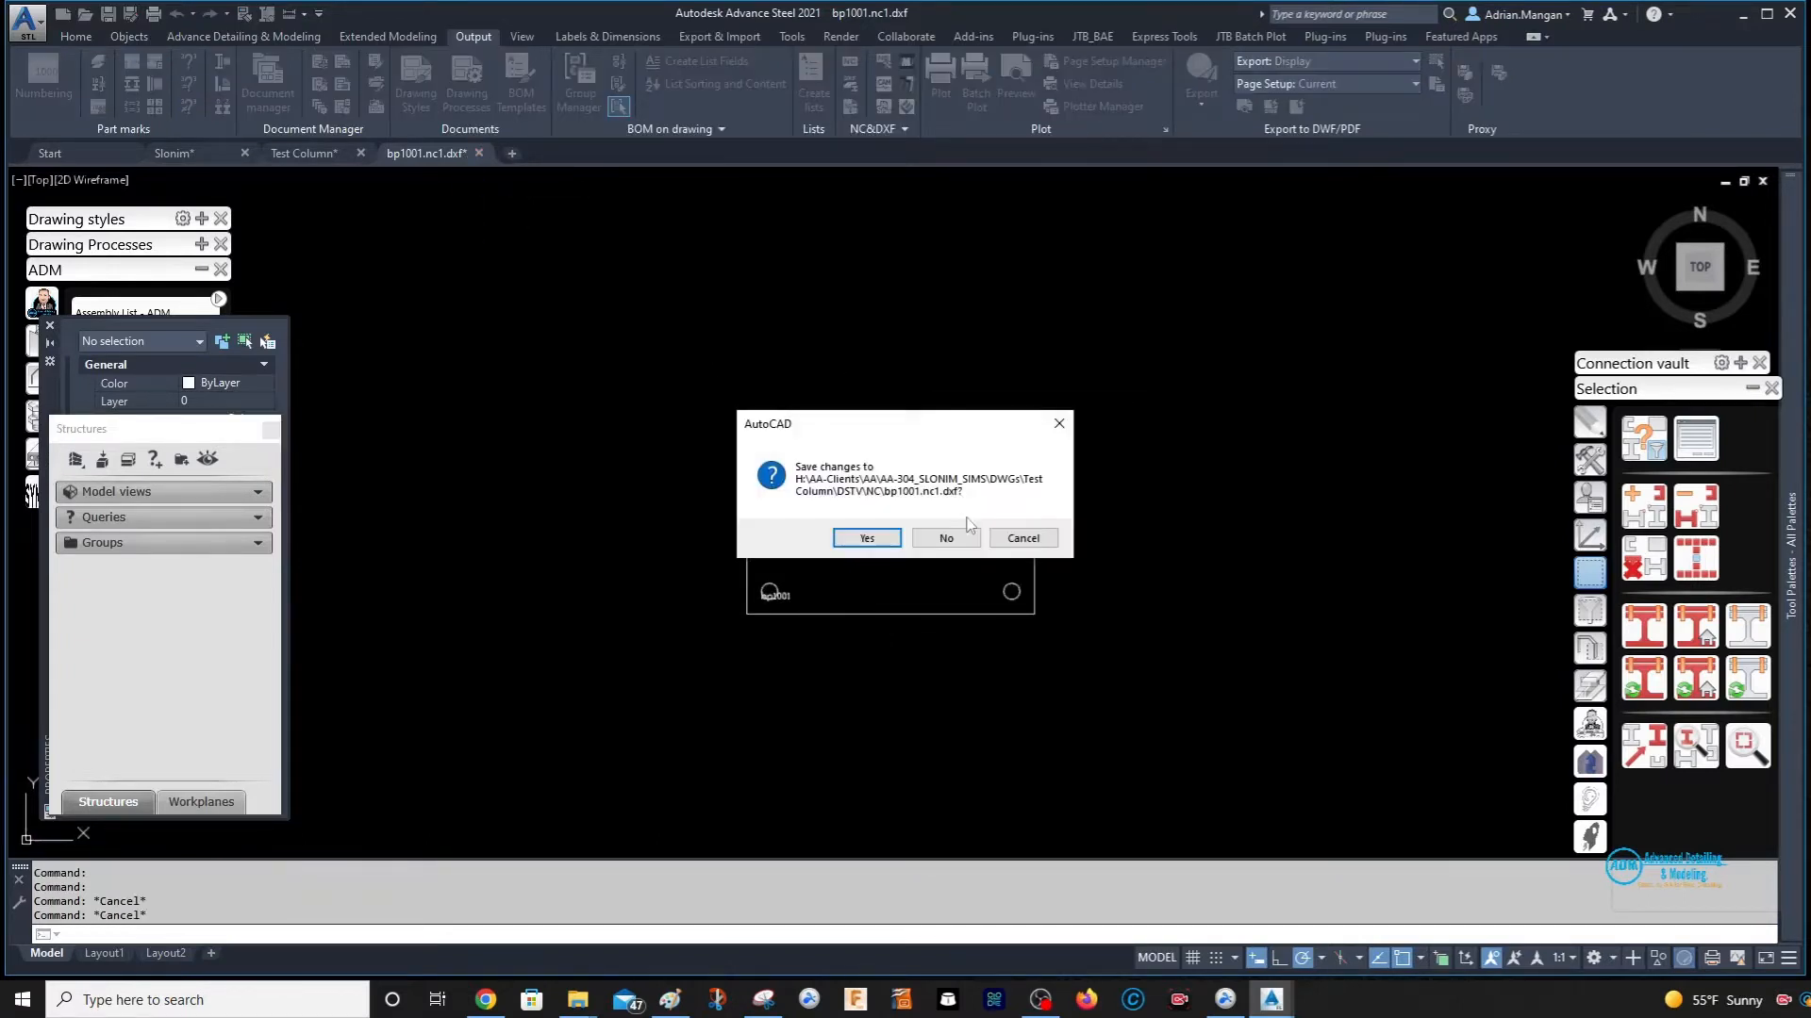
{"action": "left_click", "coordinate": [946, 539]}
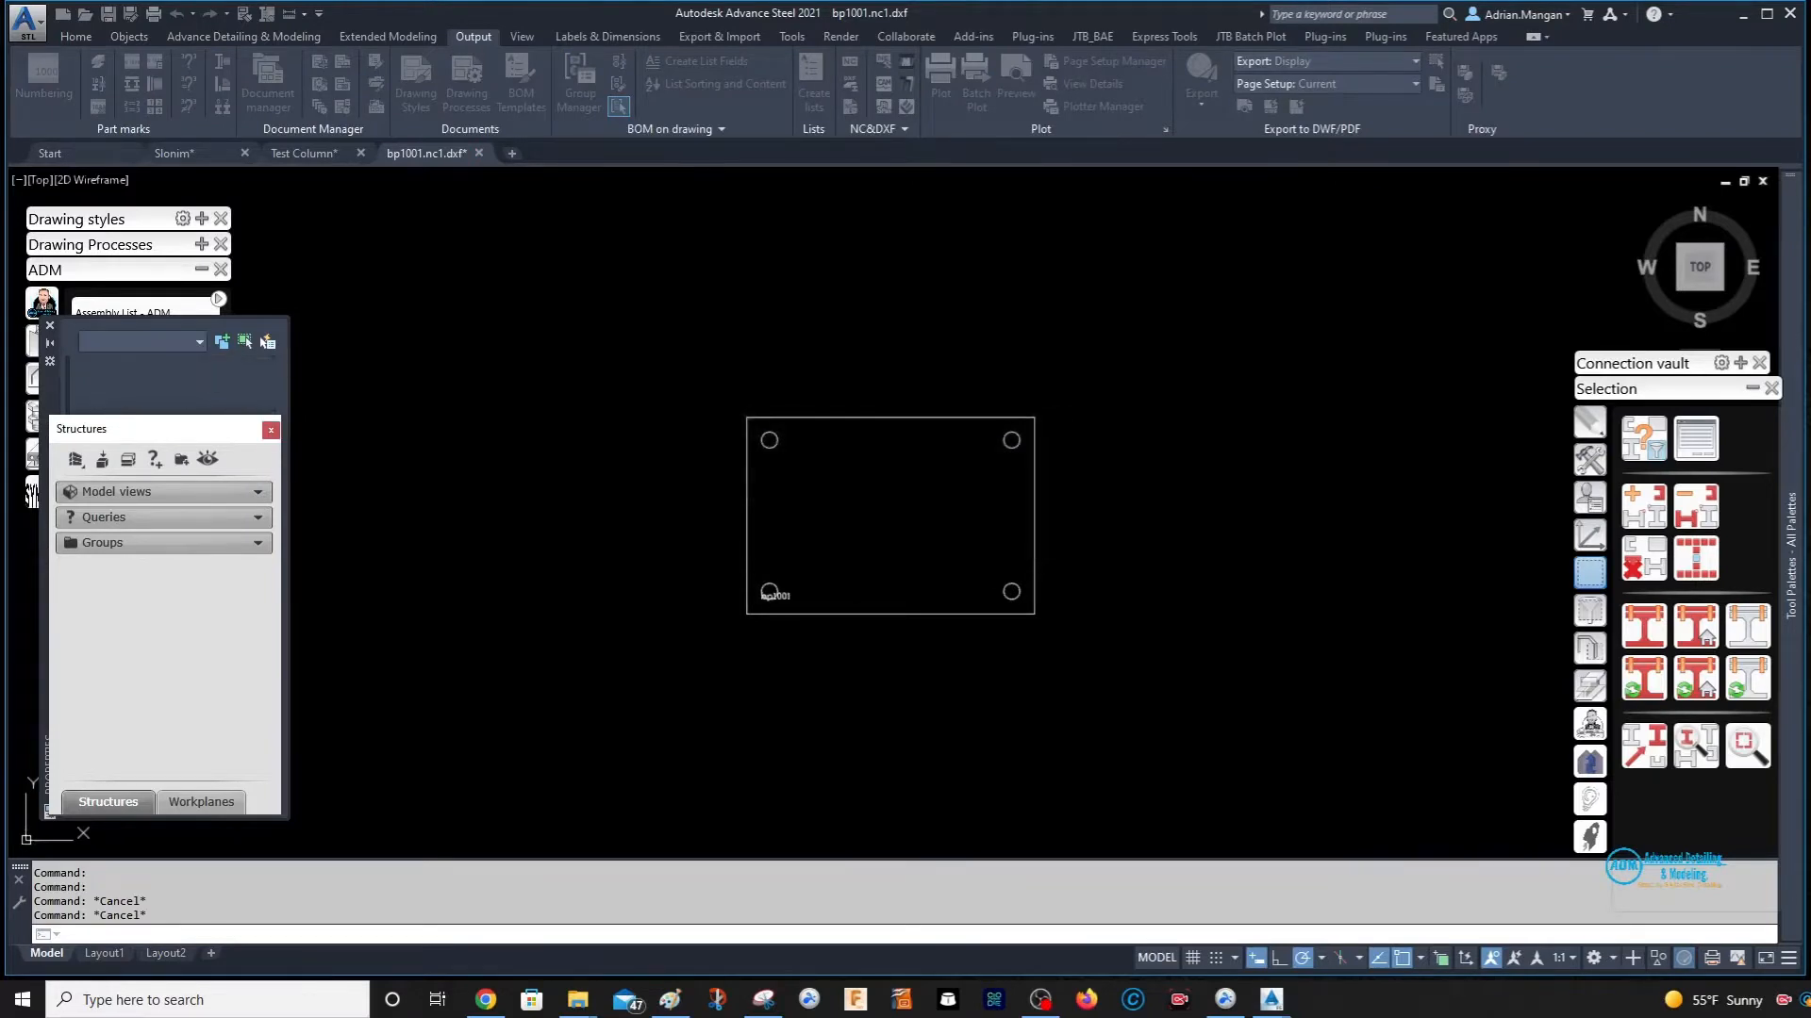
{"action": "mouse_move", "coordinate": [896, 453]}
{"action": "middle_mouse_down"}
{"action": "mouse_move", "coordinate": [1094, 555]}
{"action": "mouse_move", "coordinate": [880, 455]}
{"action": "middle_mouse_up"}
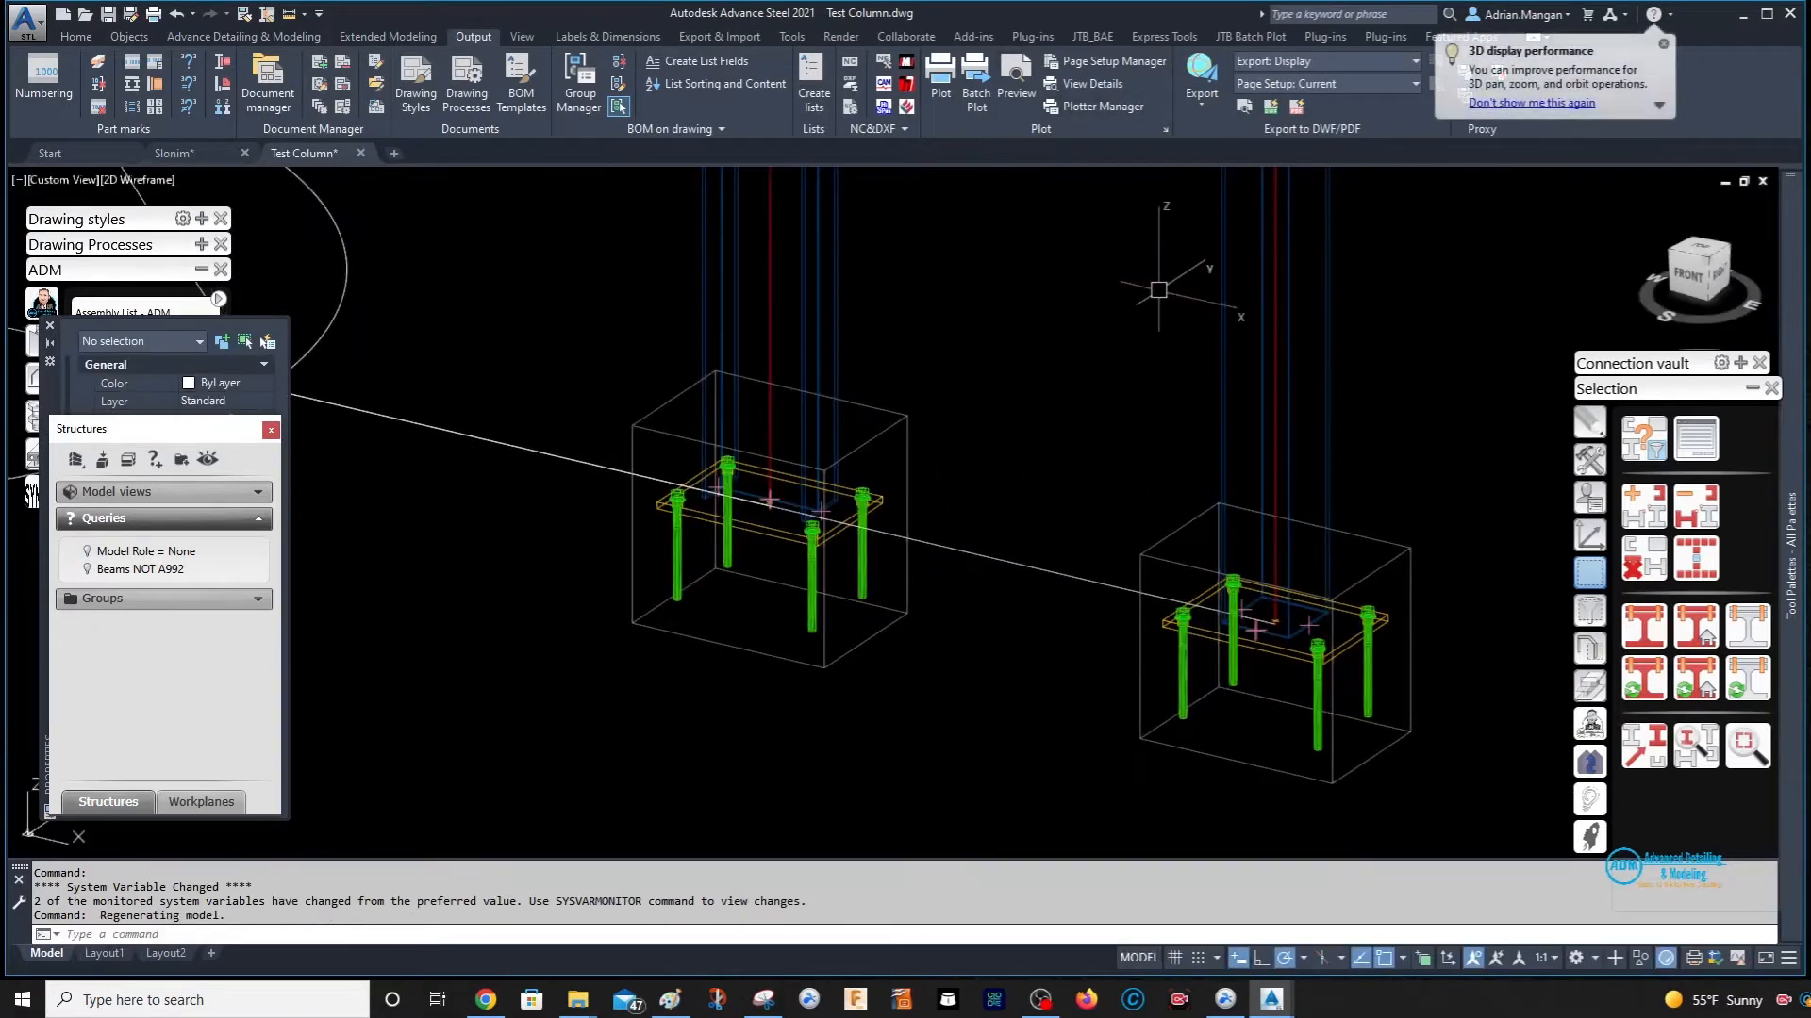
- Open the DStV NC&DXF defaults under Structured BOM/NC in Management Tools and find the SI block position settings
{"action": "left_click", "coordinate": [75, 36]}
{"action": "left_click", "coordinate": [1298, 83]}
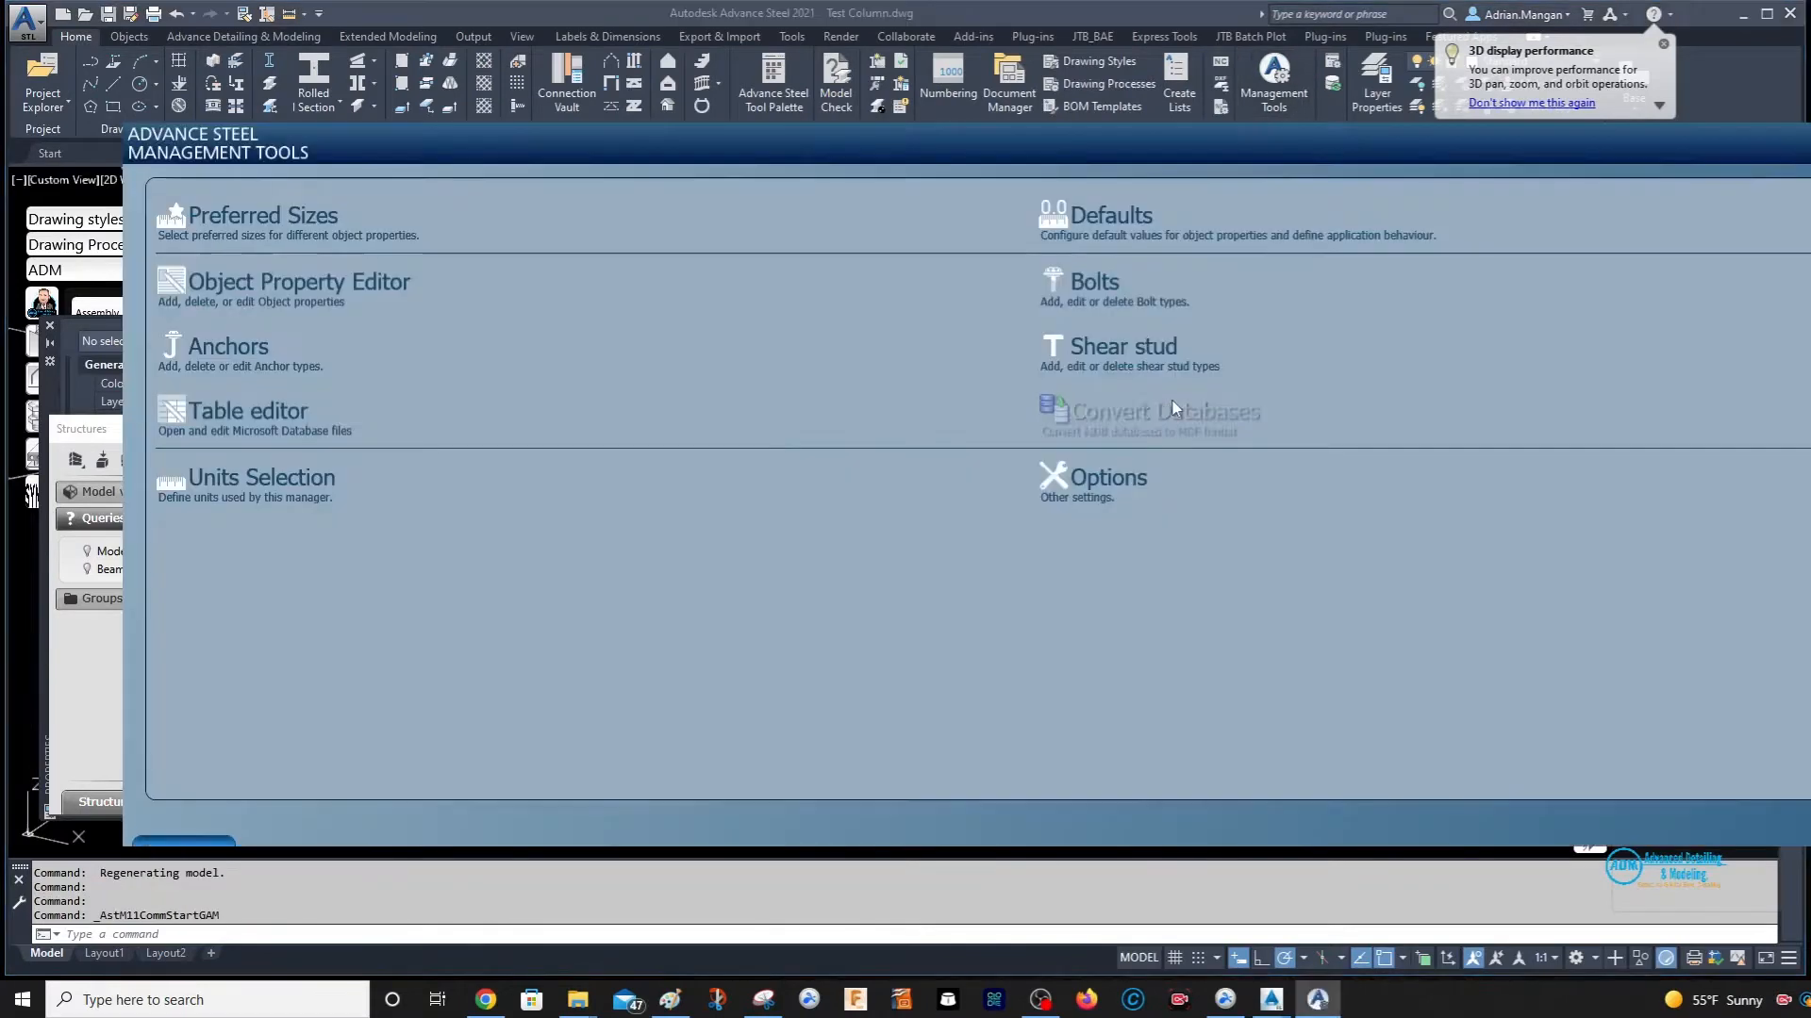
{"action": "left_click", "coordinate": [1109, 226]}
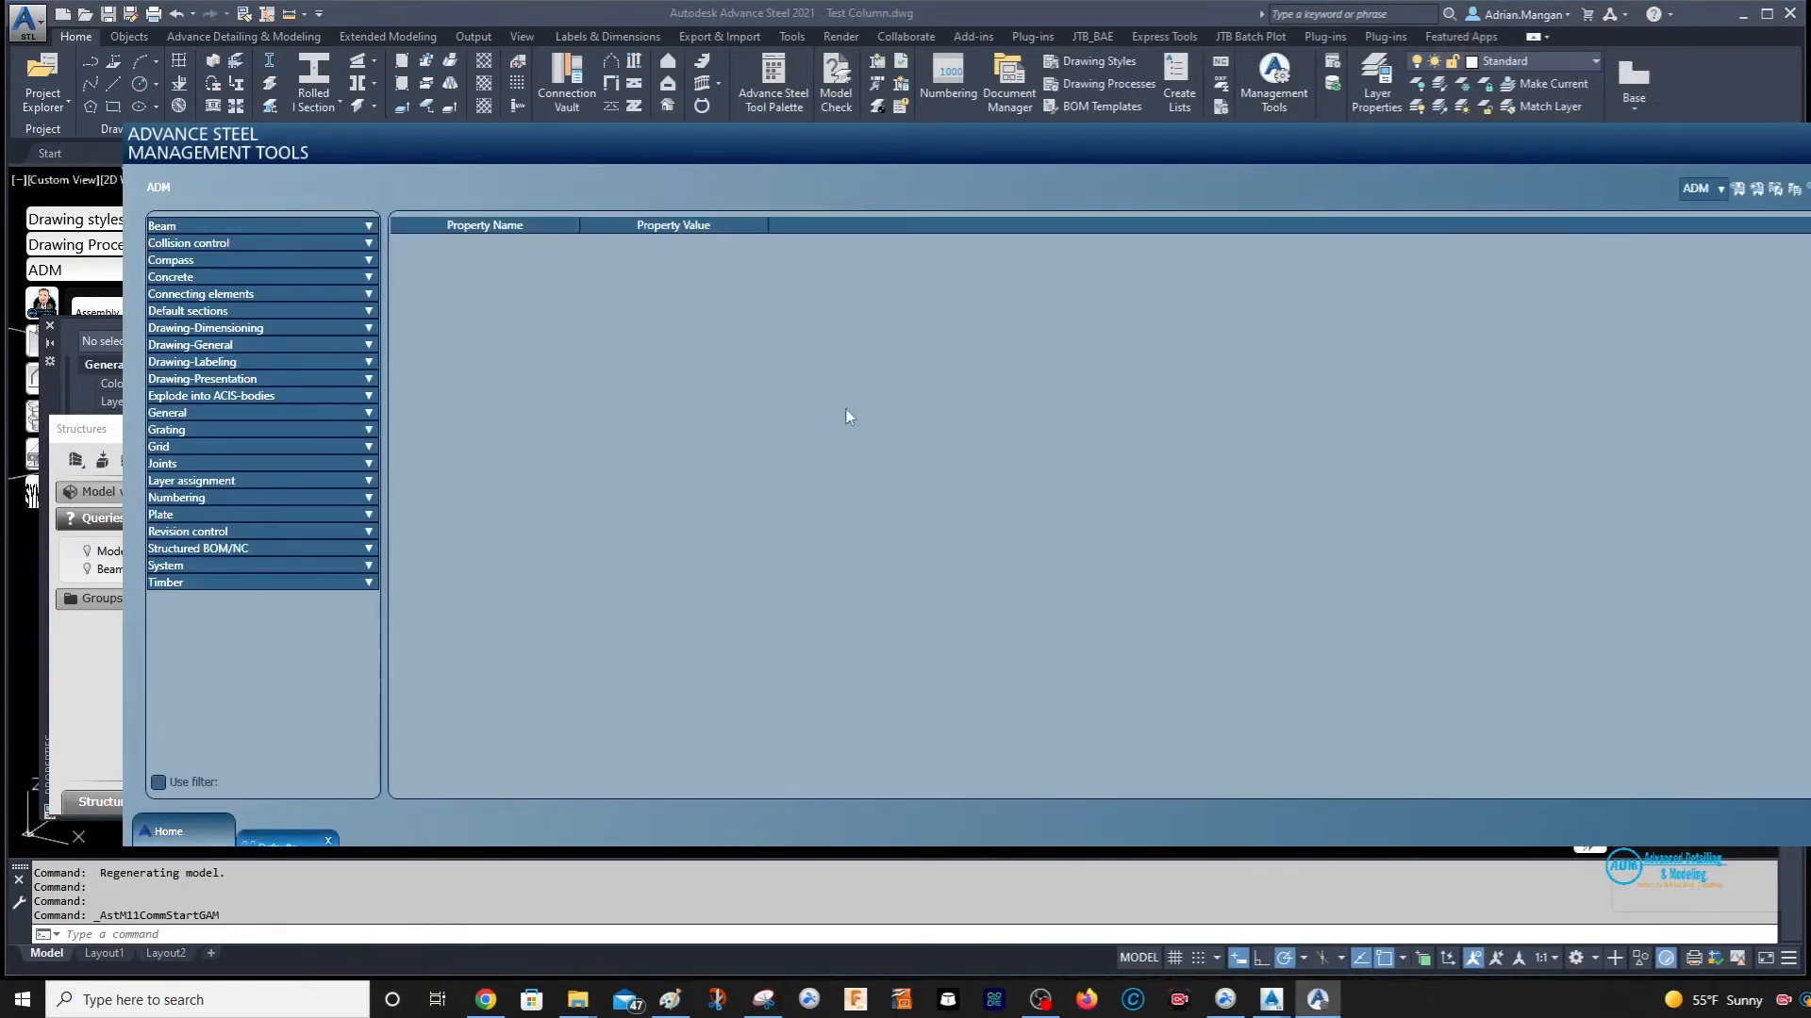
{"action": "left_click", "coordinate": [368, 551]}
{"action": "left_click", "coordinate": [238, 565]}
{"action": "scroll", "coordinate": [712, 587], "scroll_direction": "down", "scroll_amount": 10}
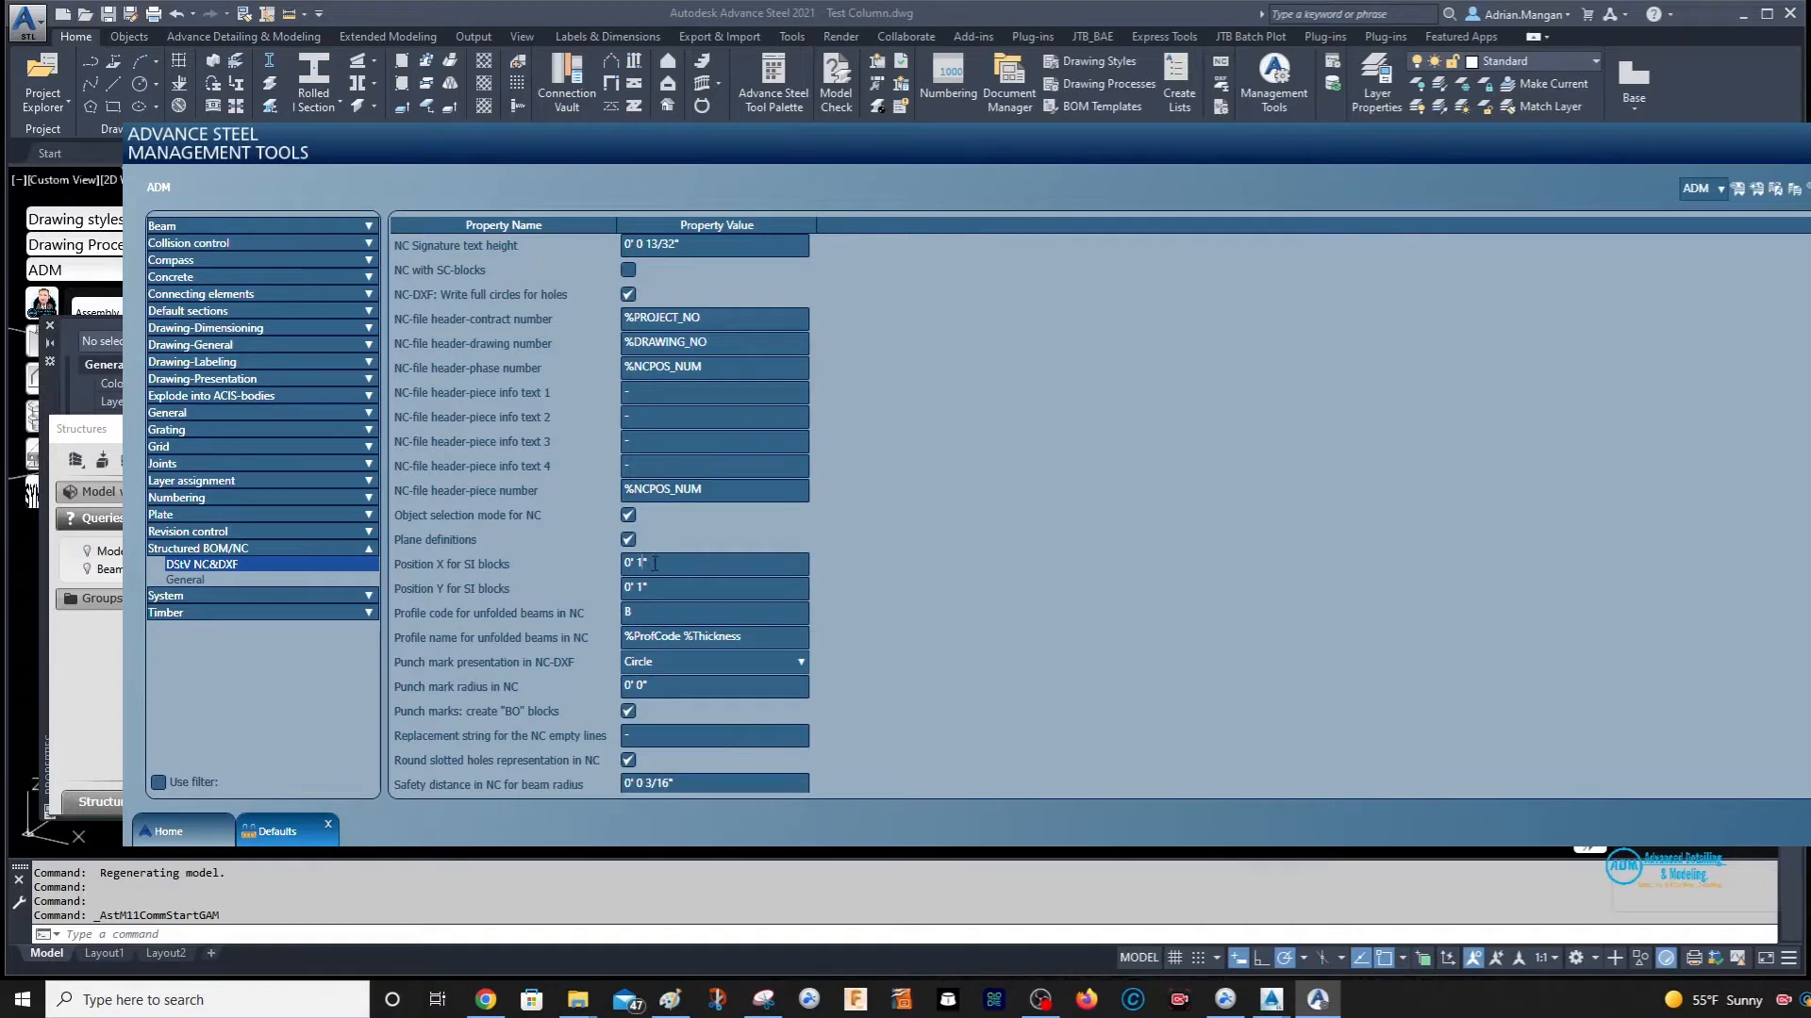
- Change the Position X and Position Y values for SI blocks and return to the Test Column drawing
{"action": "type", "text": "/8"}
{"action": "type", "text": "/"}
{"action": "left_click", "coordinate": [1641, 86]}
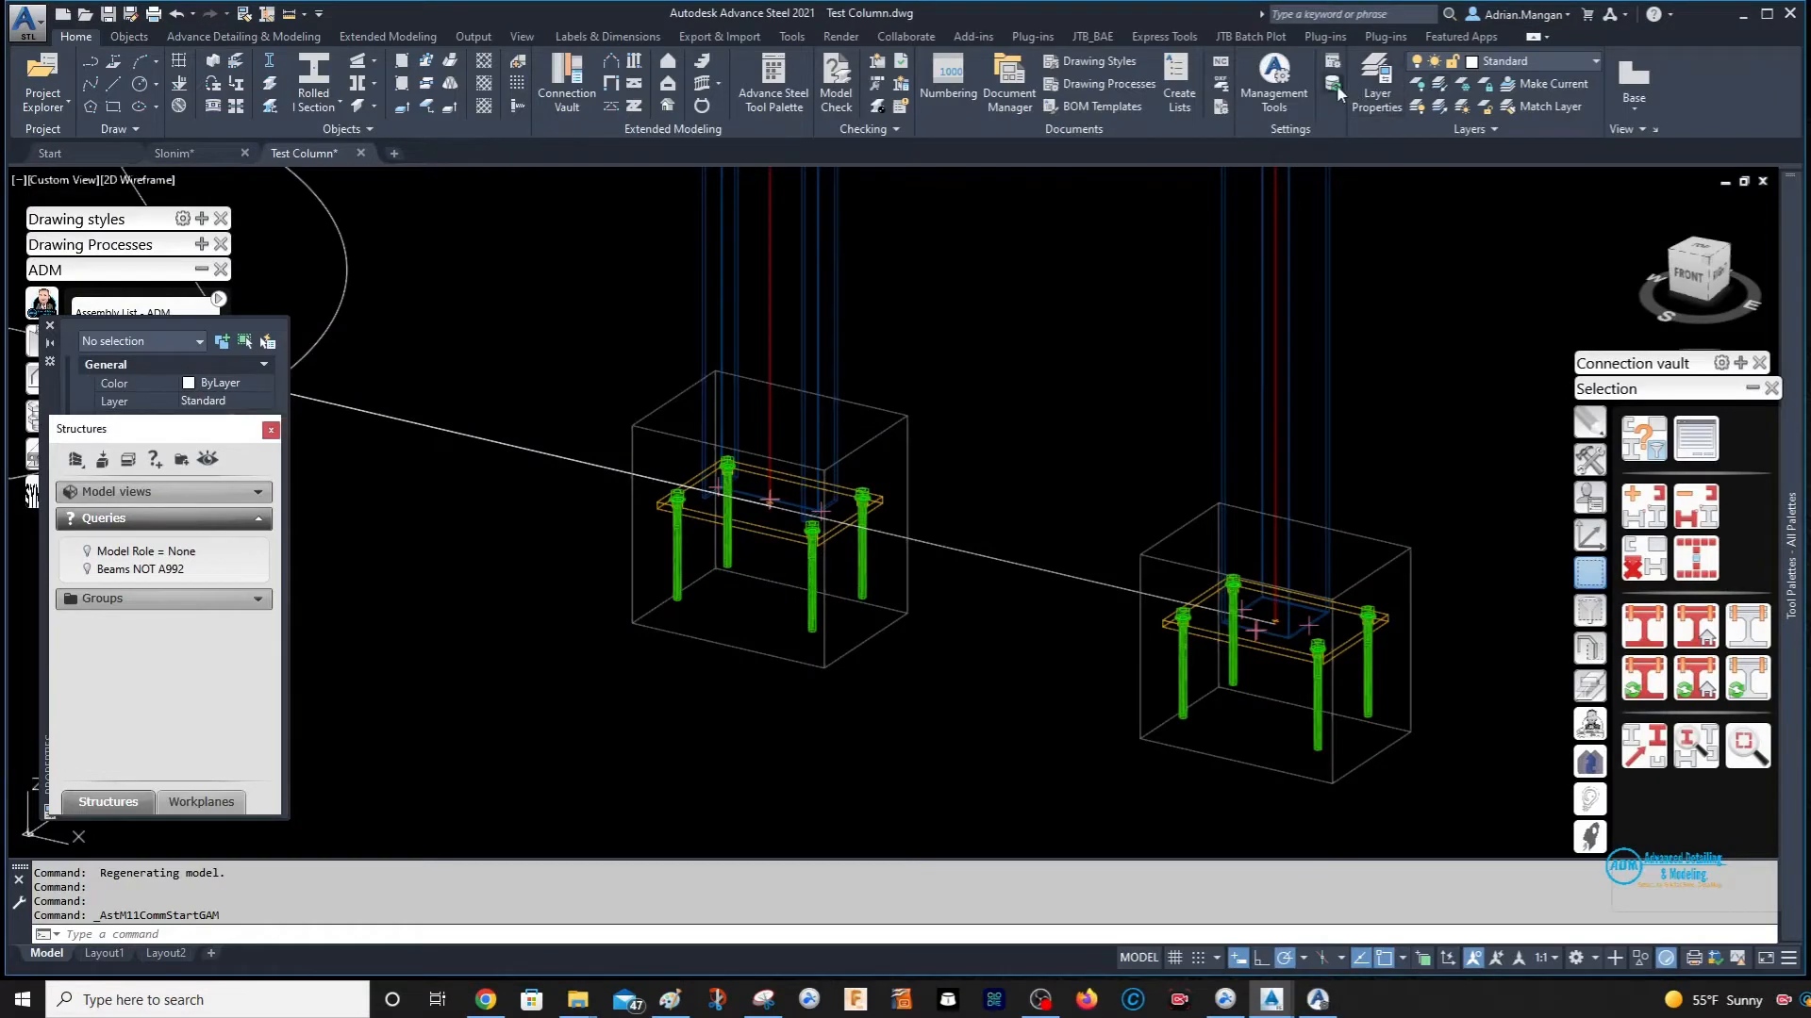
- Delete all the bp1001 and bp1002 DXF and UPD files from the DSTV NC folder and return to the Test Column drawing
{"action": "left_click", "coordinate": [561, 1004]}
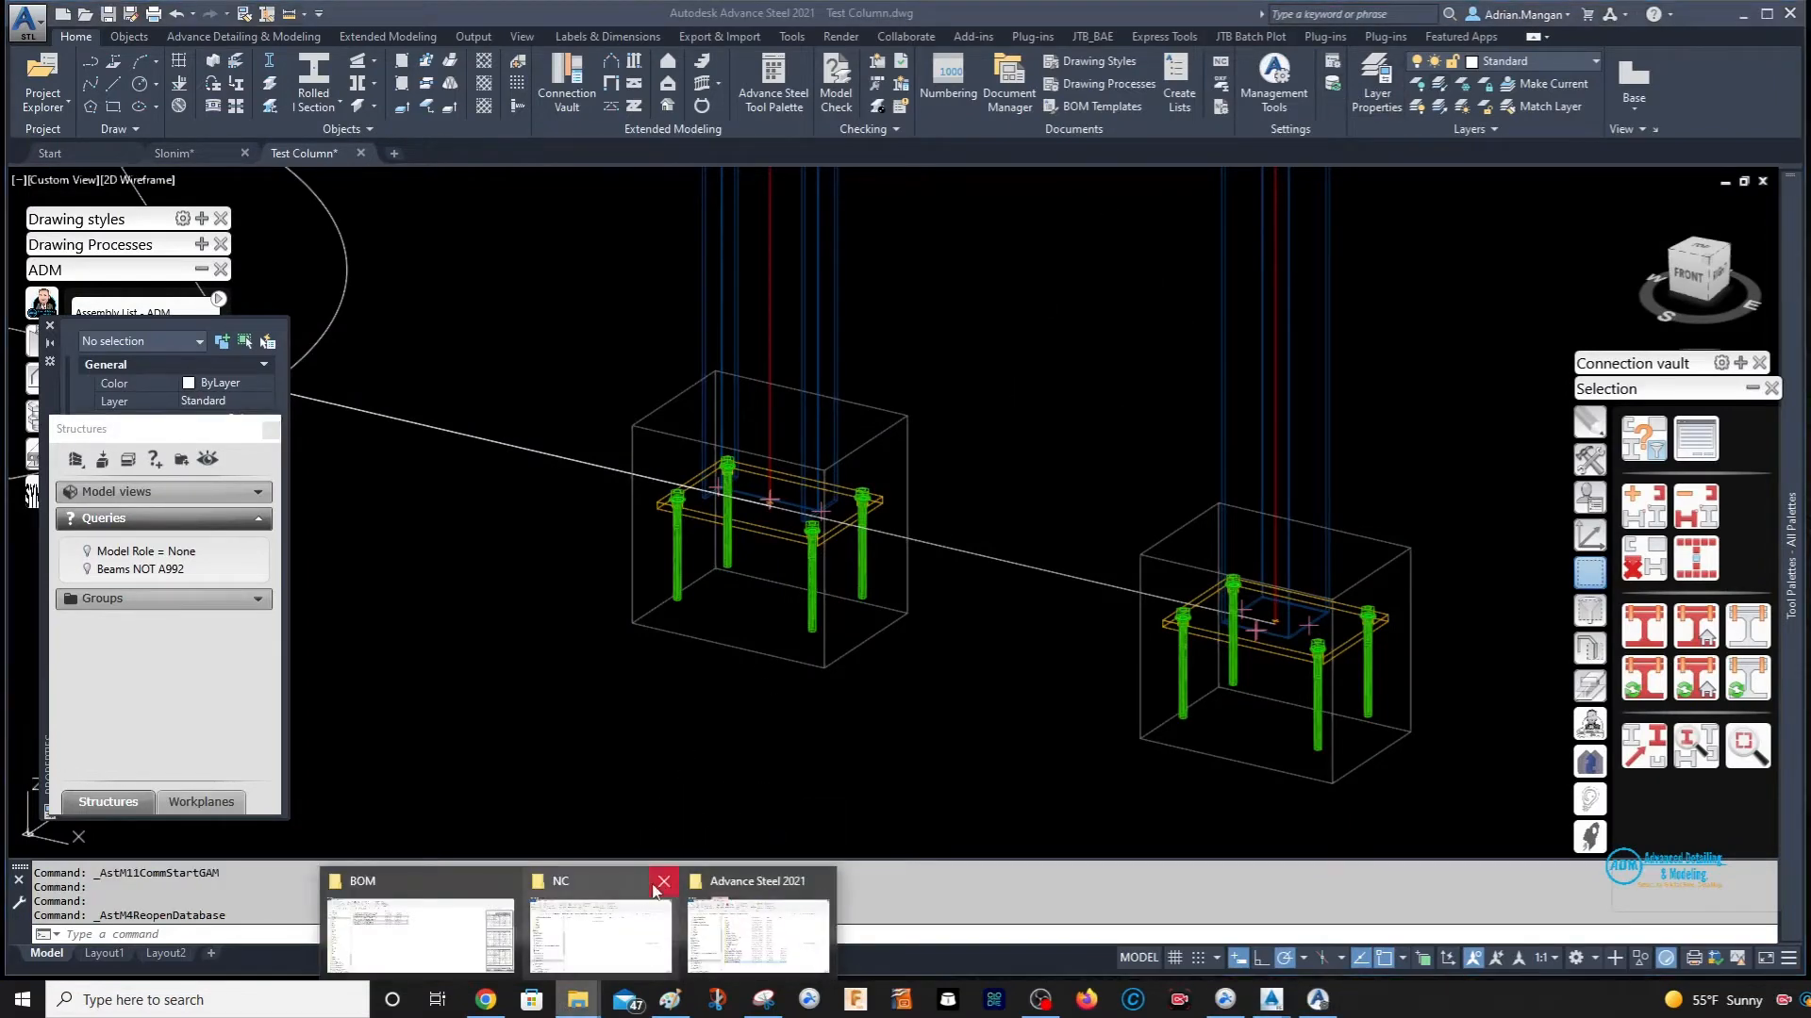
{"action": "left_click", "coordinate": [604, 929]}
{"action": "left_click", "coordinate": [995, 413]}
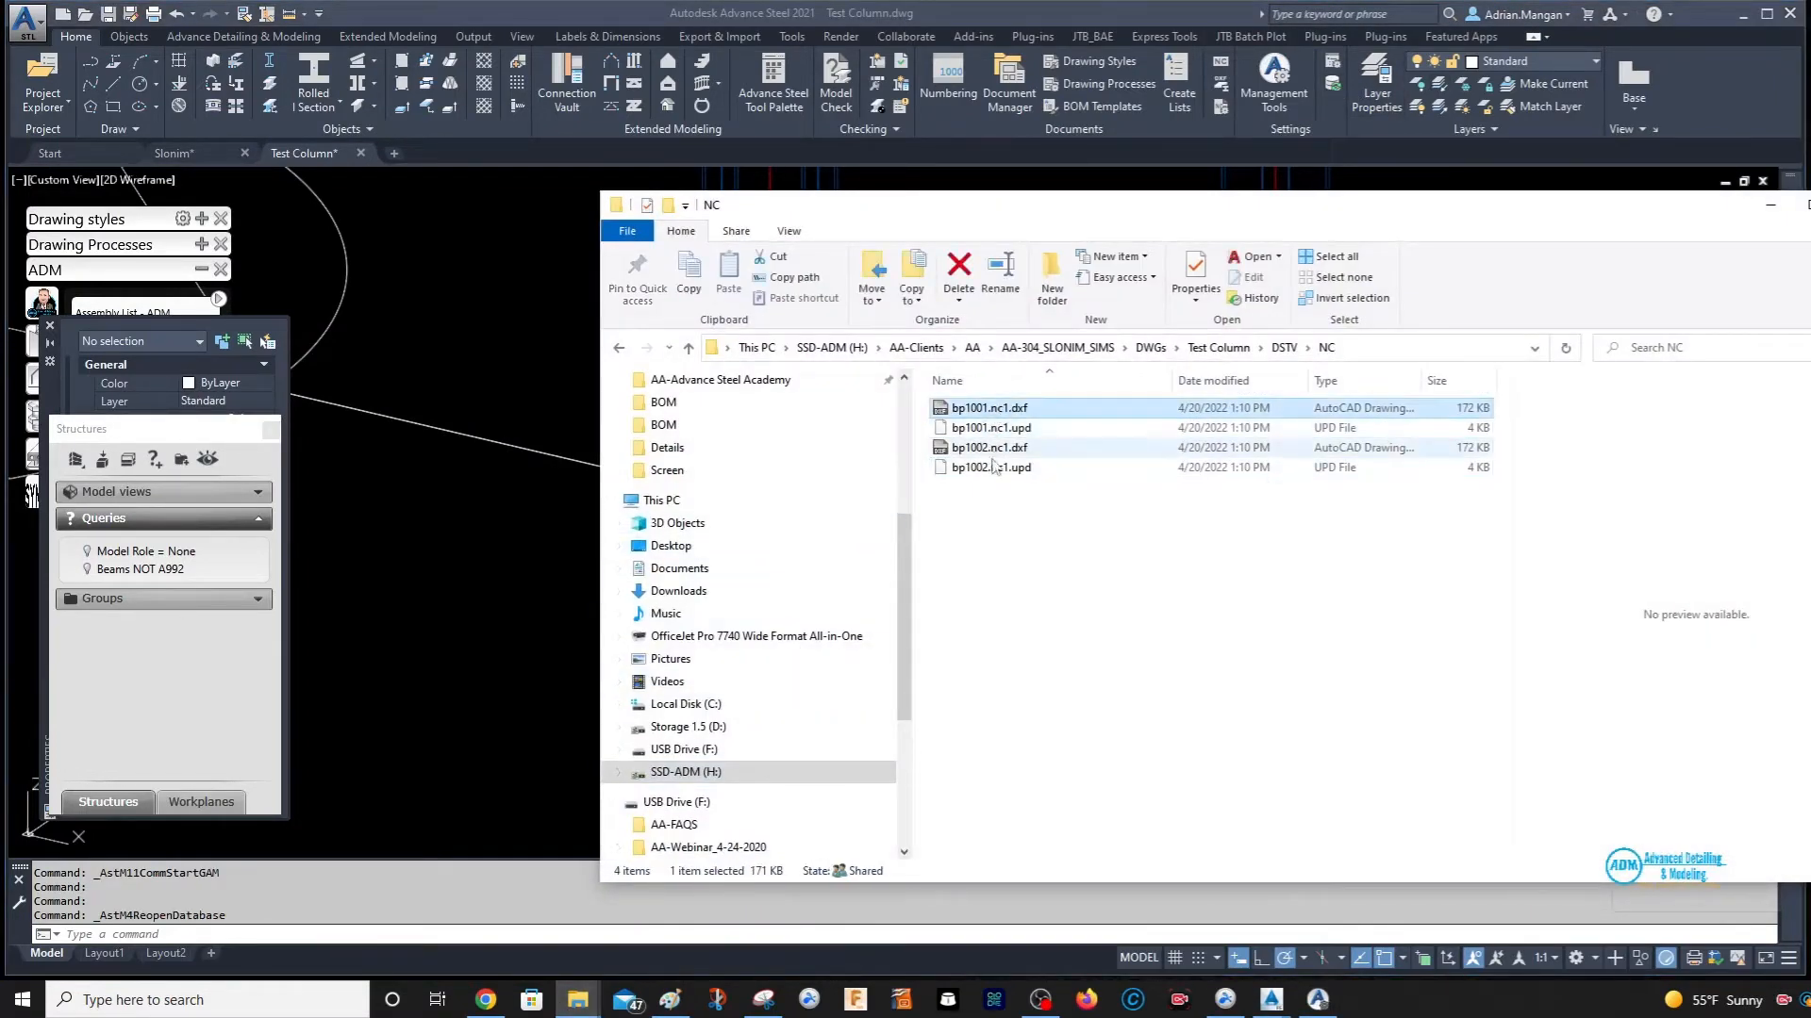
{"action": "left_click", "coordinate": [991, 469], "text": "shift"}
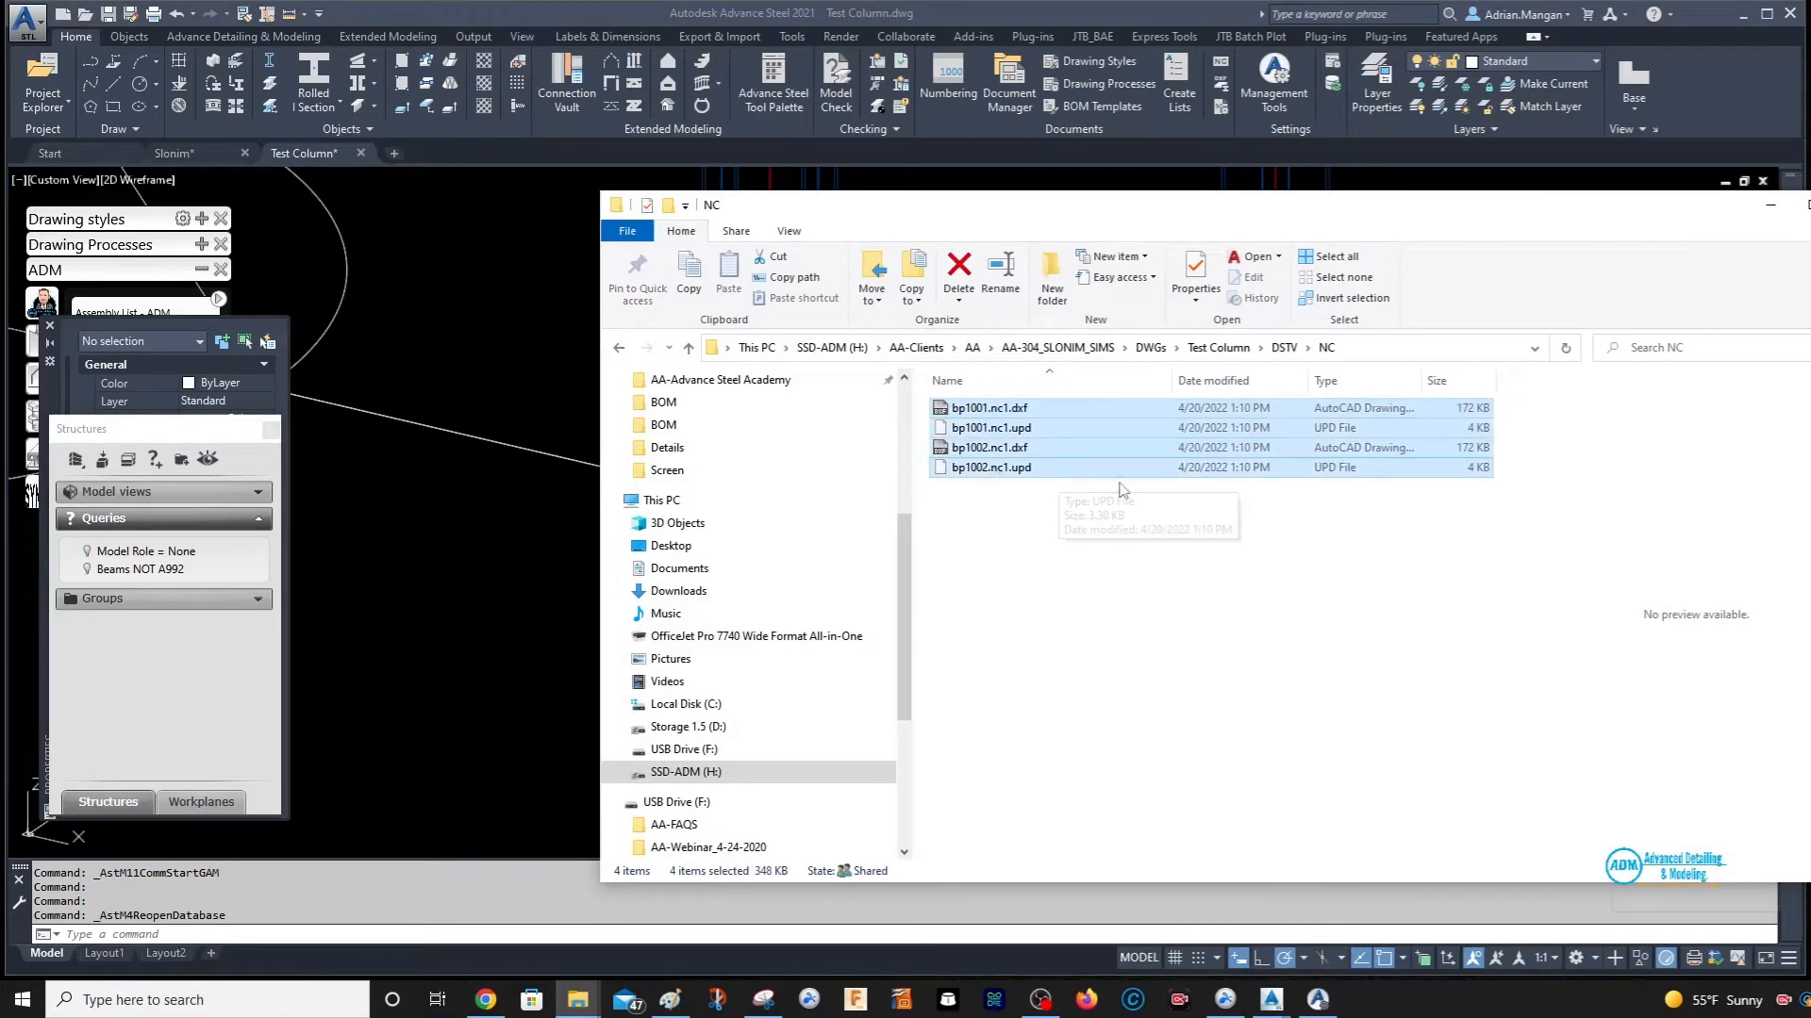
{"action": "key", "text": "Delete"}
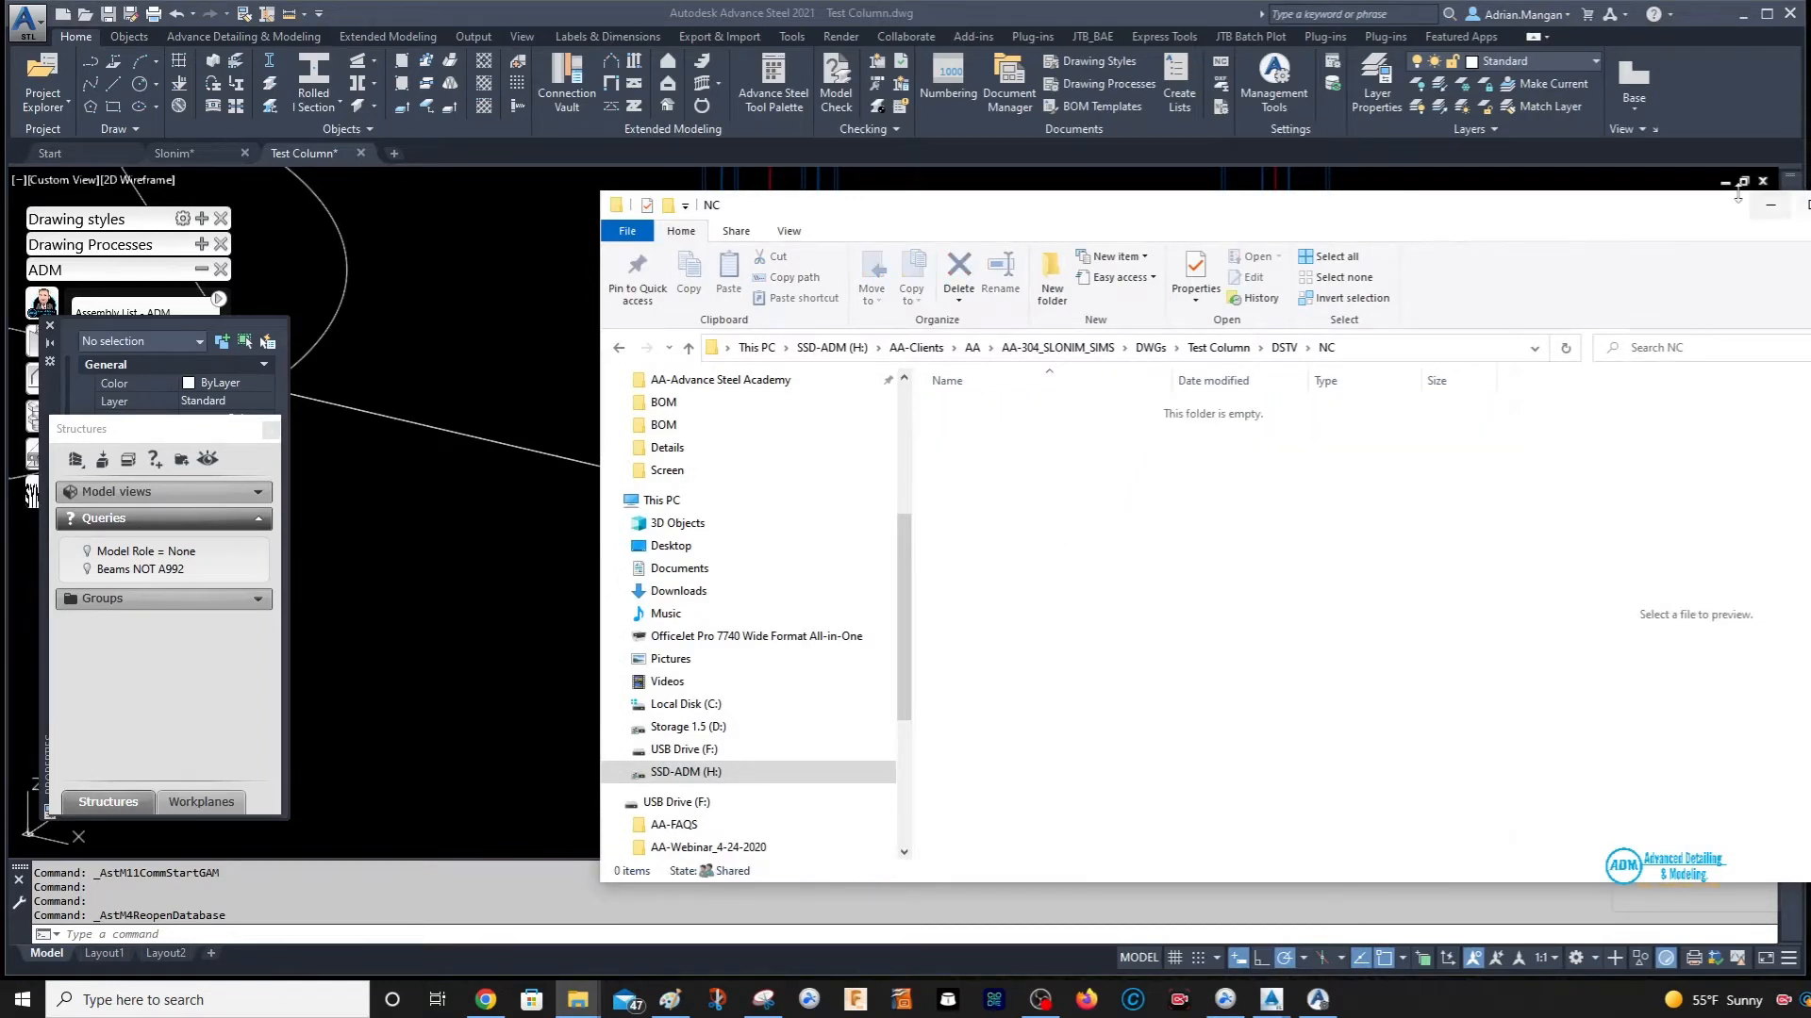
{"action": "left_click", "coordinate": [1770, 205]}
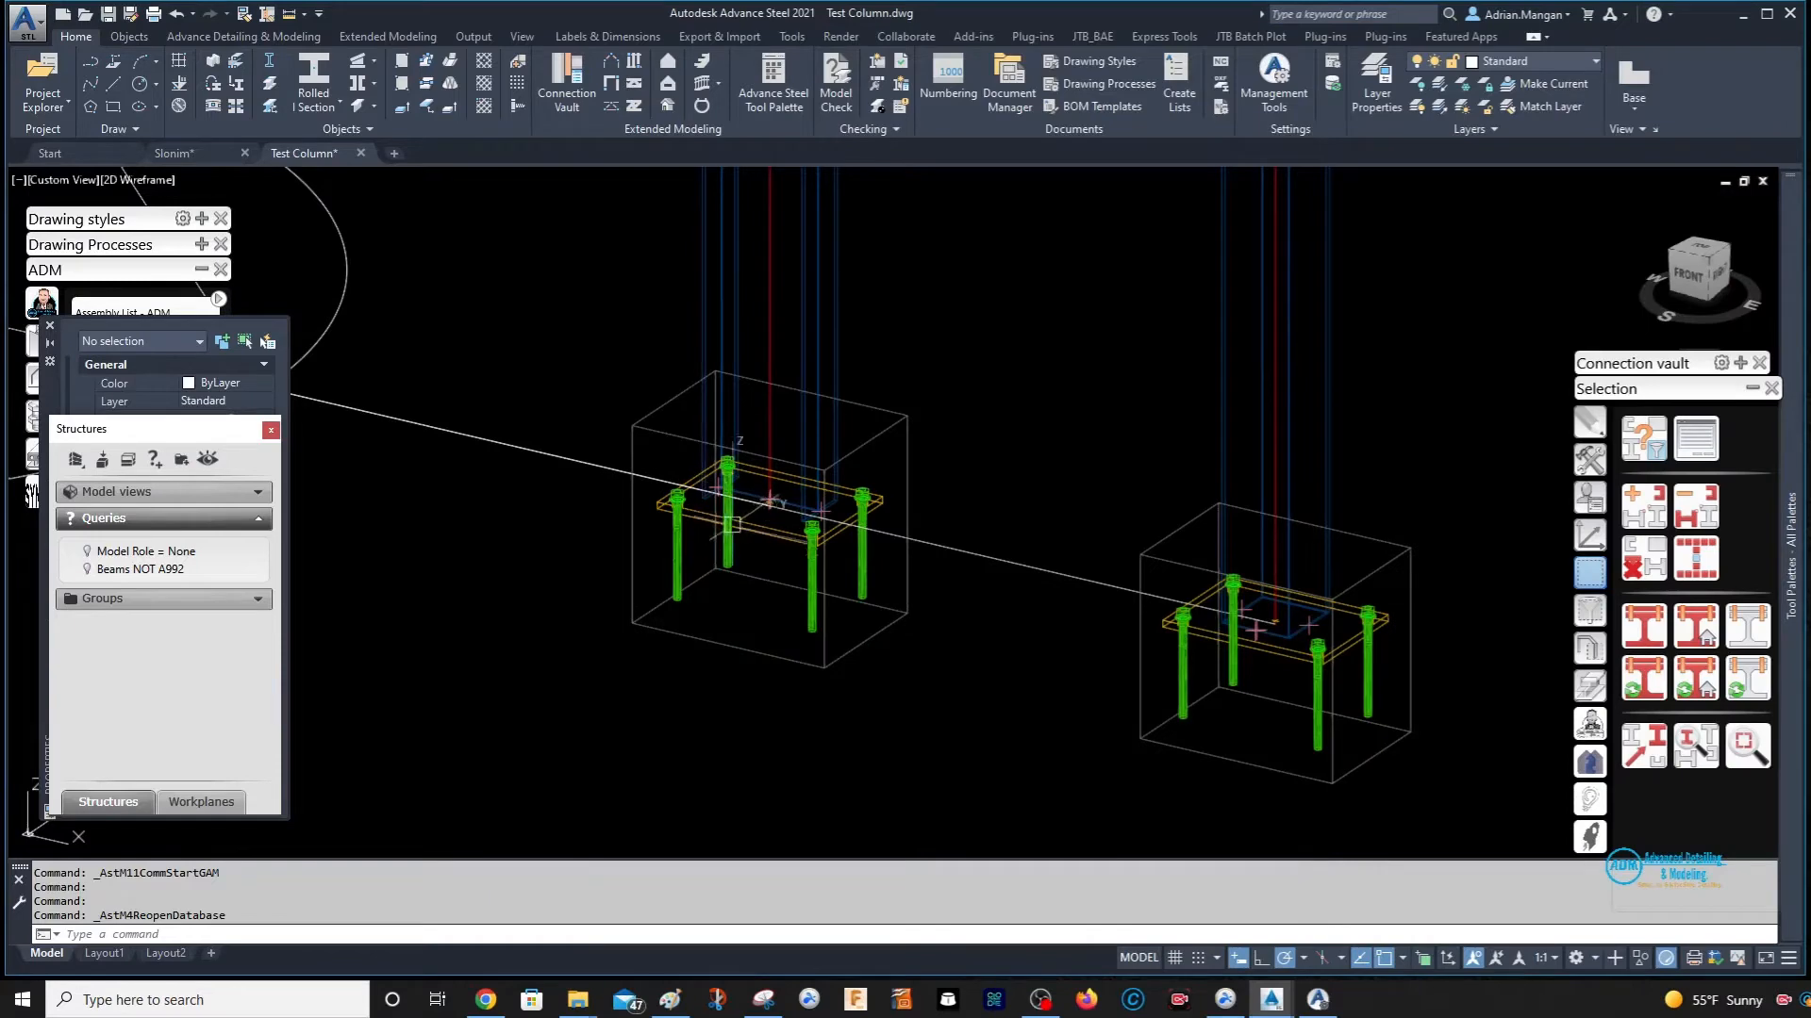
- Create a new NC DXF file for the base plate of the column closer to the large circle, and clear the selection
{"action": "left_click", "coordinate": [732, 524]}
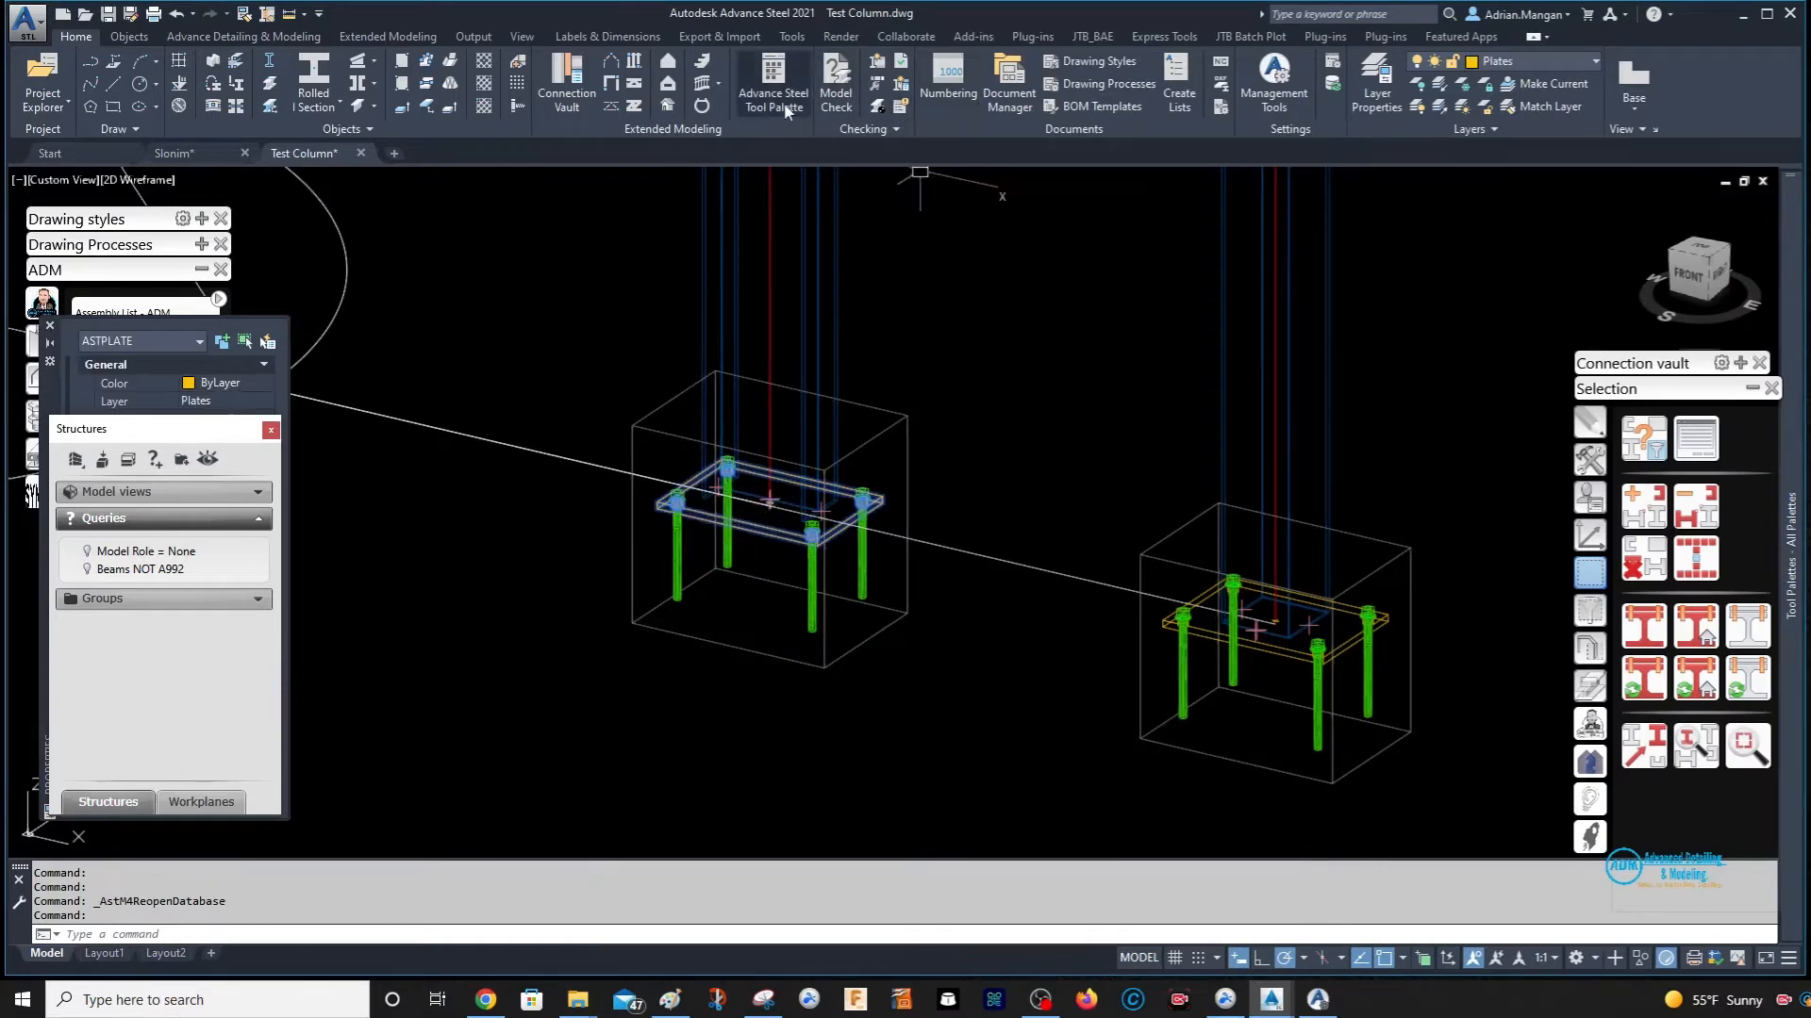
{"action": "left_click", "coordinate": [474, 36]}
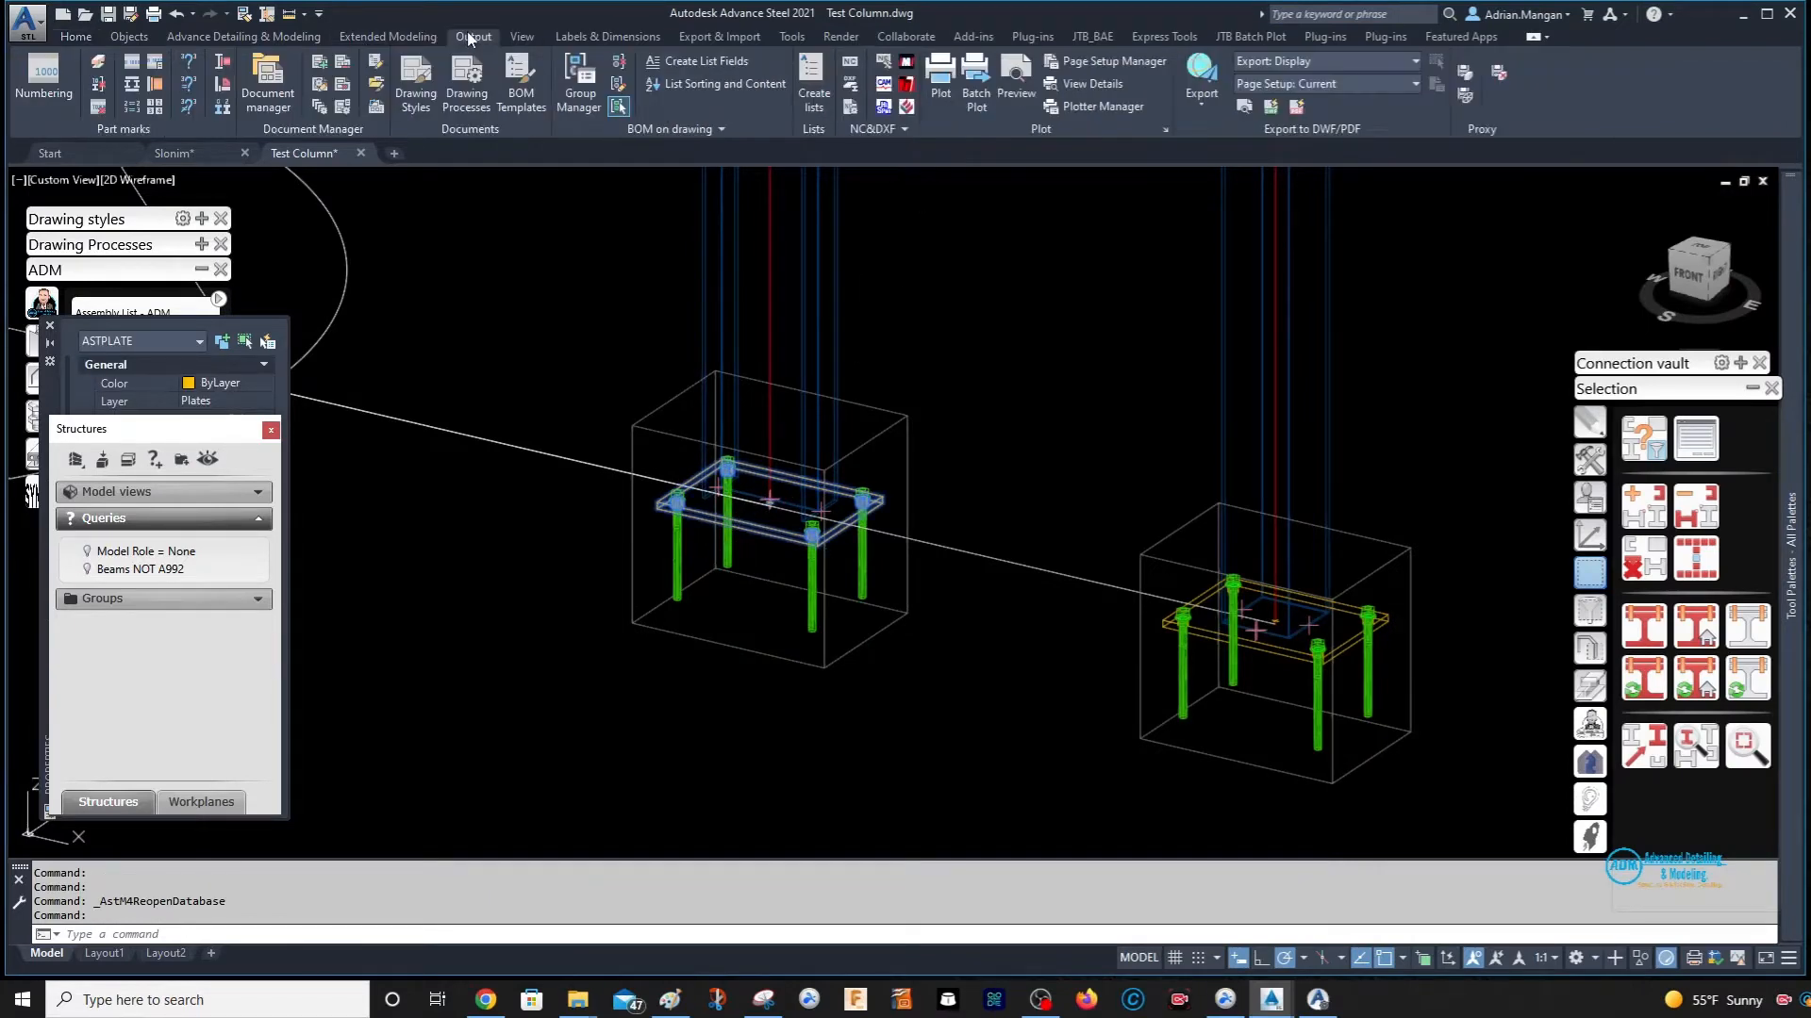
{"action": "left_click", "coordinate": [852, 127]}
{"action": "left_click", "coordinate": [848, 156]}
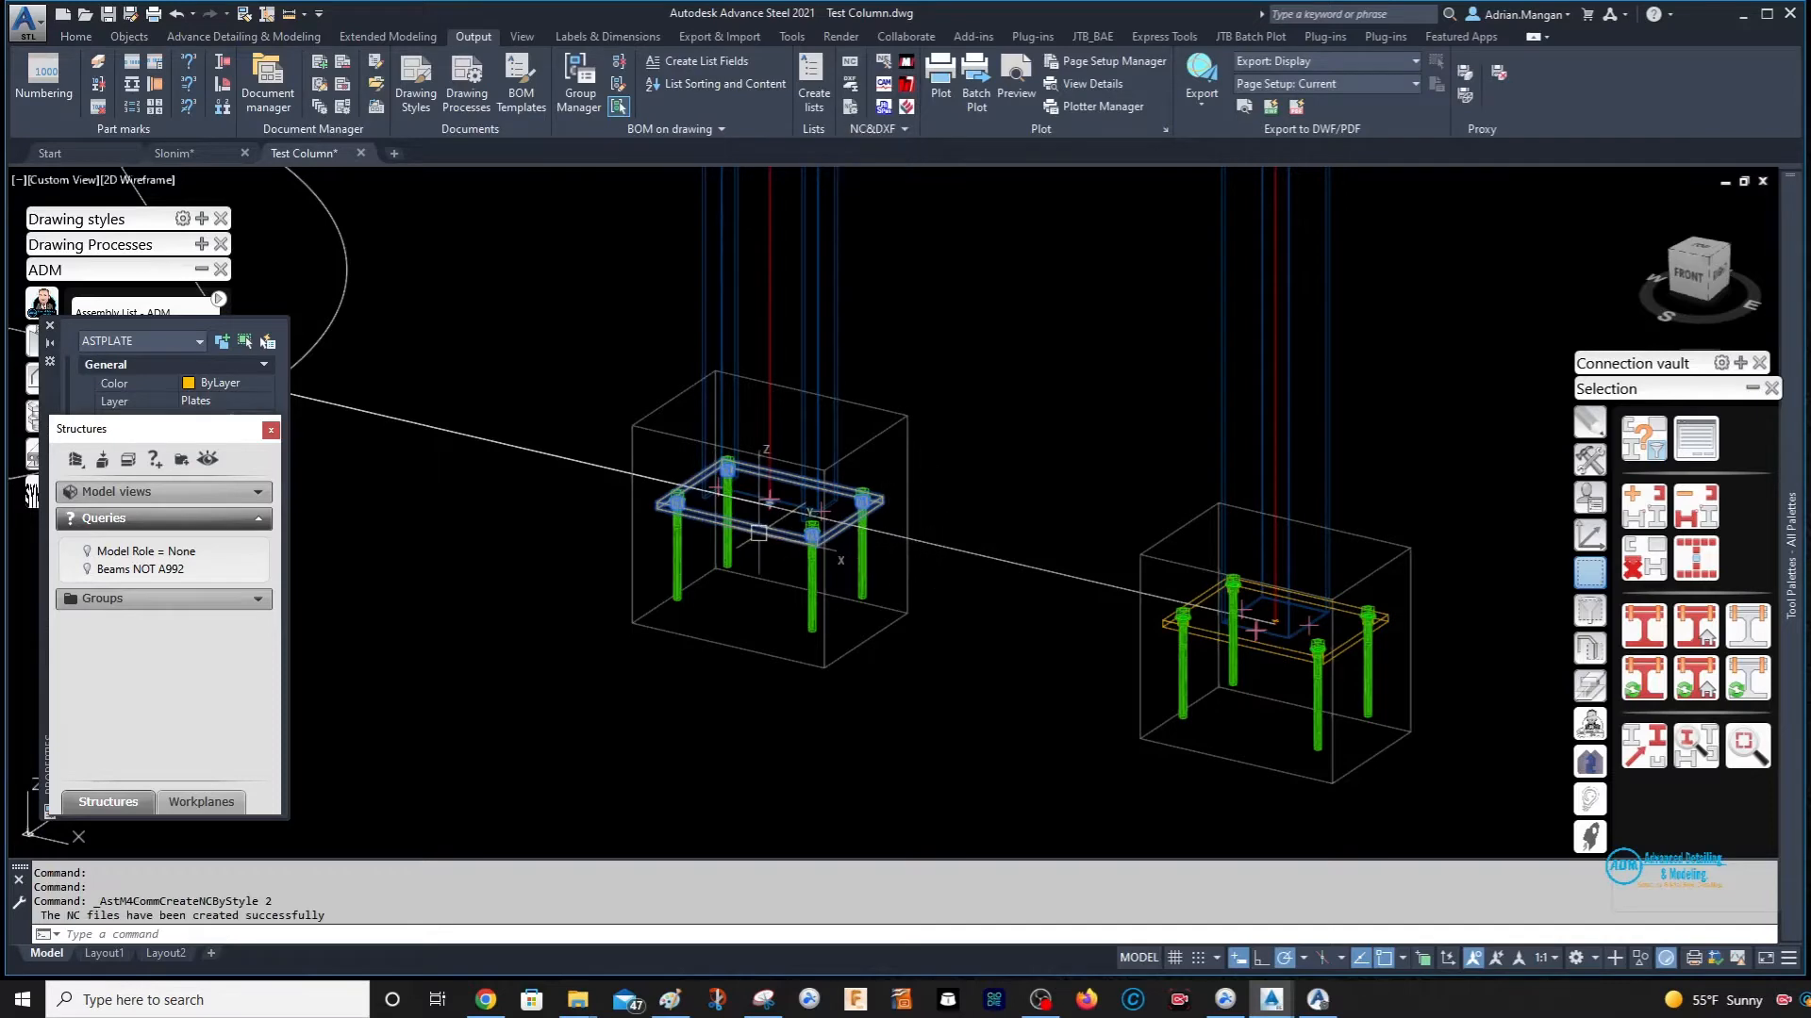
{"action": "key", "text": "Escape"}
- Open the newly exported bp1001.nc1.dxf from the NC folder
{"action": "left_click", "coordinate": [70, 160]}
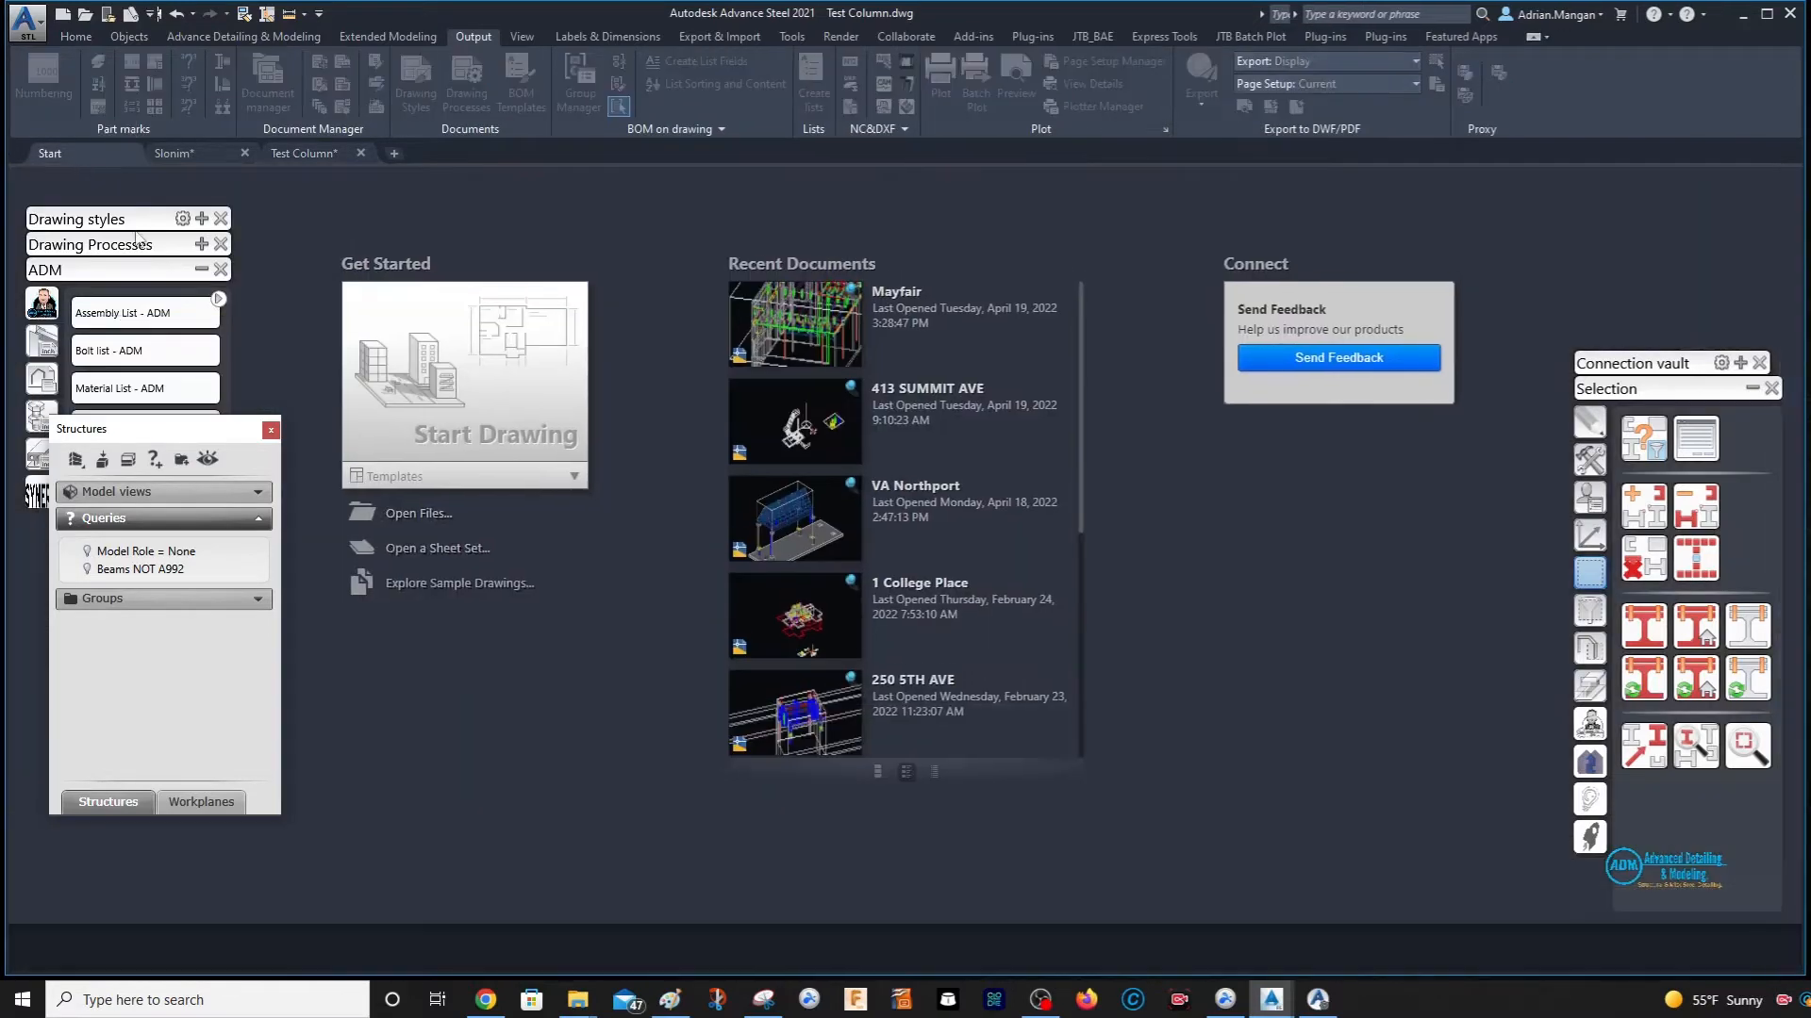
{"action": "left_click", "coordinate": [413, 533]}
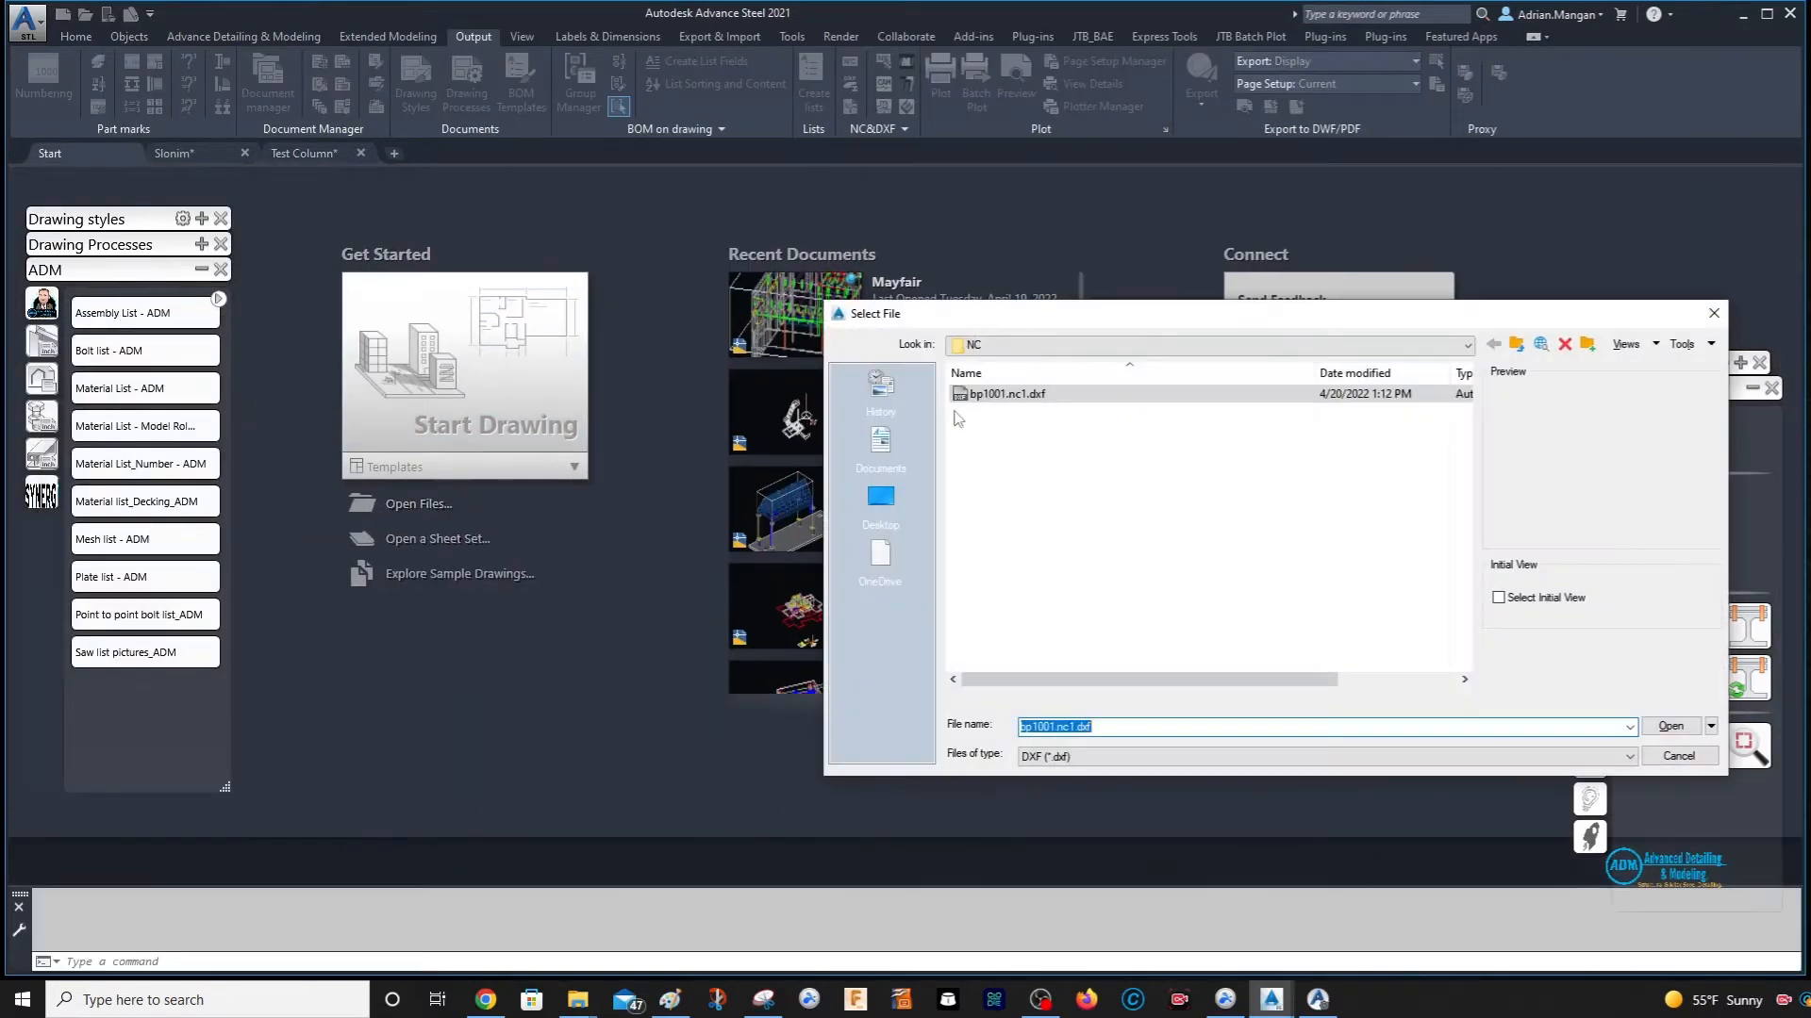
{"action": "double_click", "coordinate": [993, 390]}
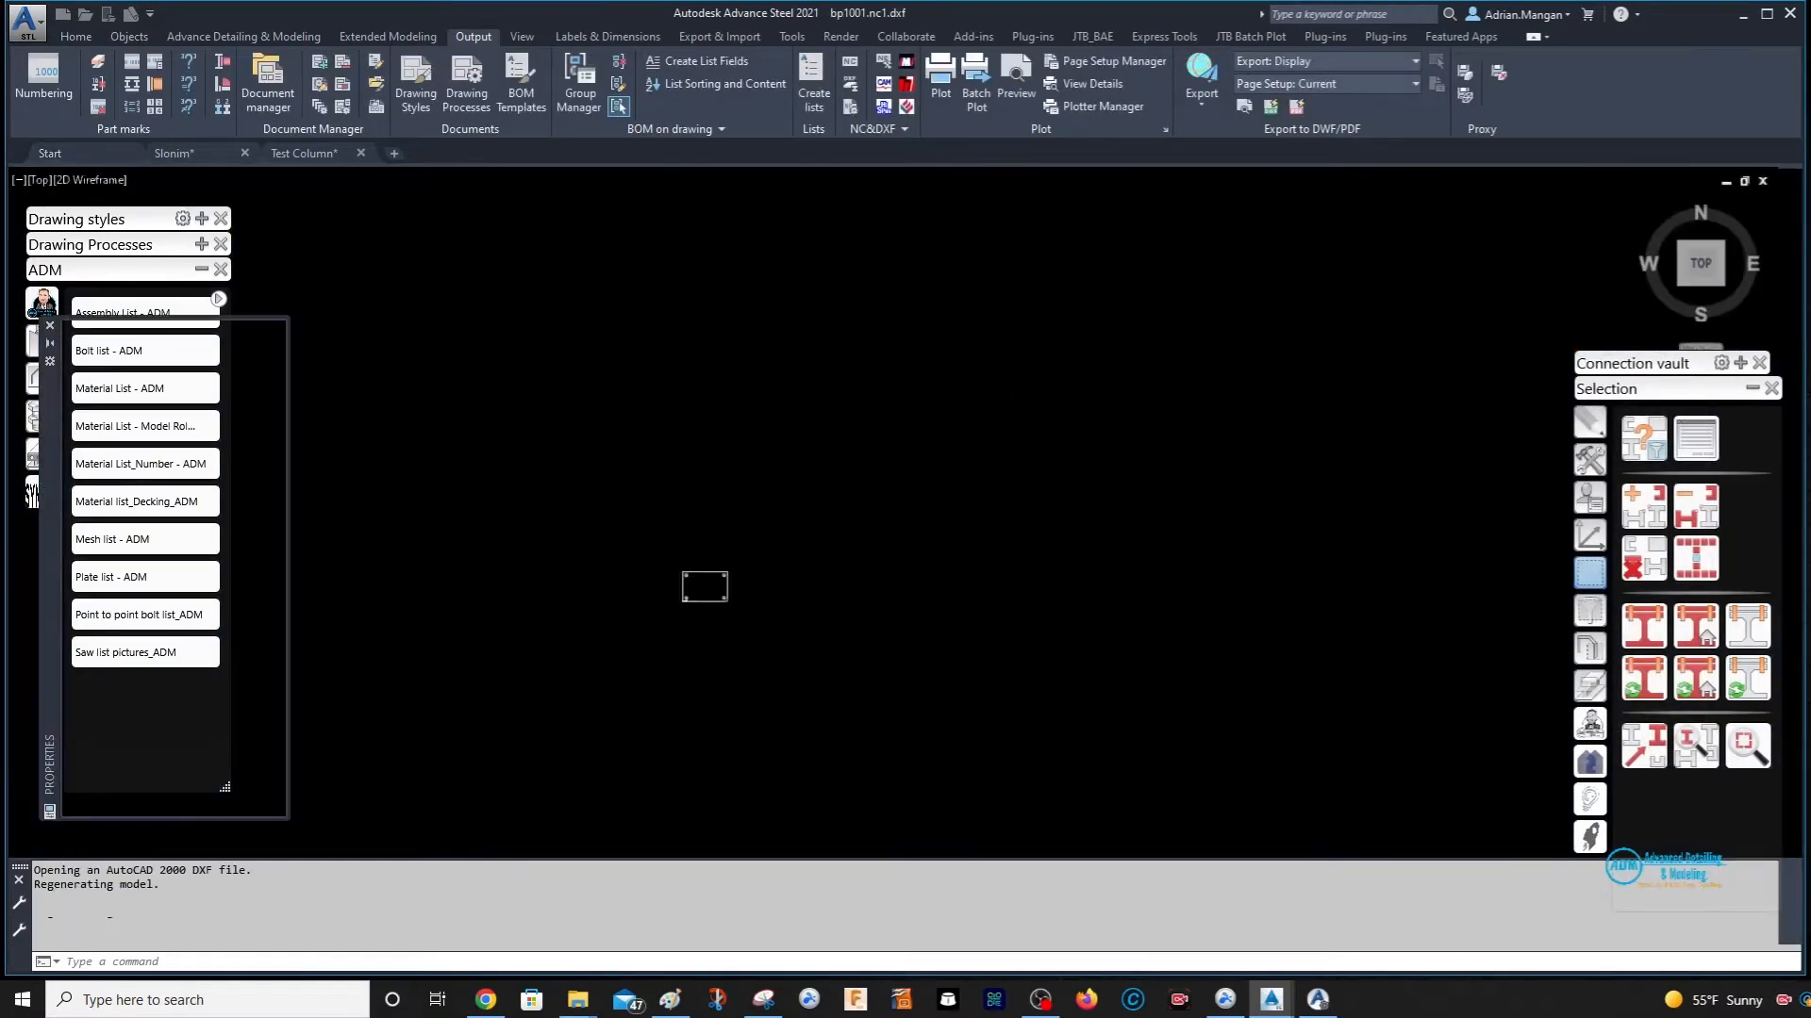
- Examine the part mark's position relative to the plate corner and bolt holes, and close the DXF file without saving
{"action": "scroll", "coordinate": [796, 688], "scroll_direction": "up", "scroll_amount": 8}
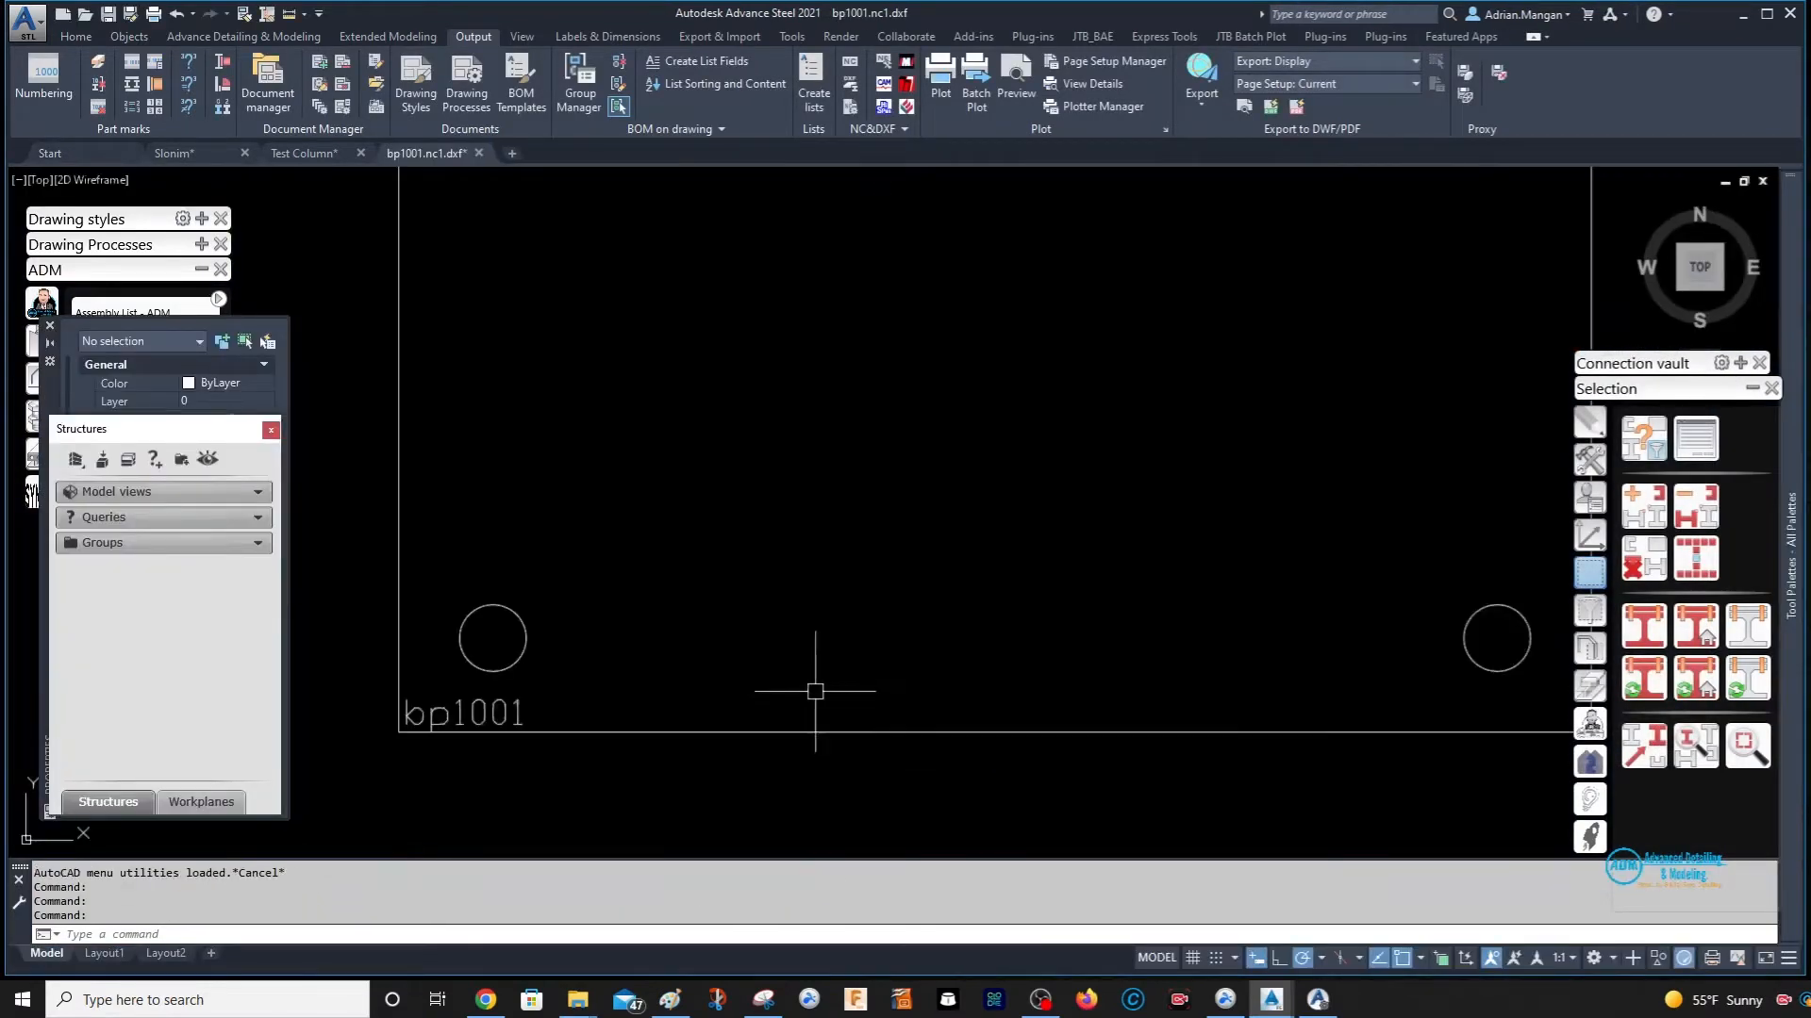
{"action": "scroll", "coordinate": [519, 703], "scroll_direction": "down", "scroll_amount": 6}
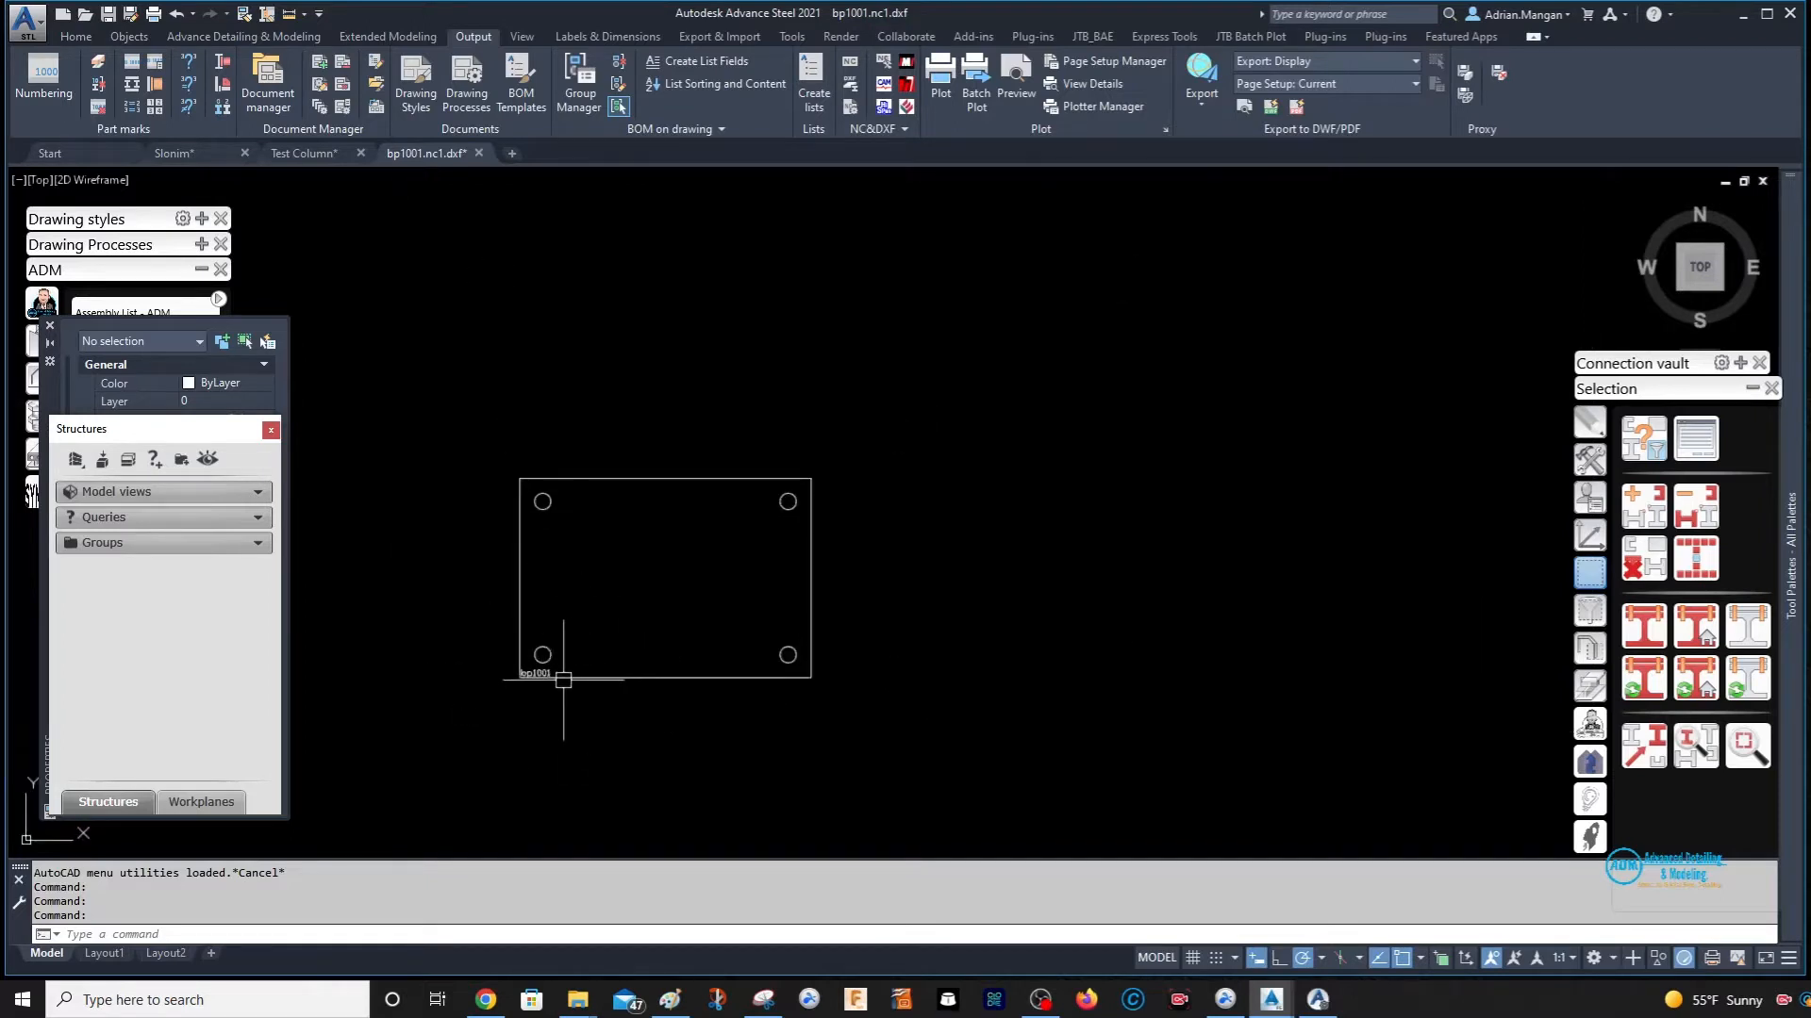
{"action": "middle_click_drag", "start_coordinate": [647, 607], "coordinate": [1010, 503]}
{"action": "scroll", "coordinate": [1059, 438], "scroll_direction": "up", "scroll_amount": 2}
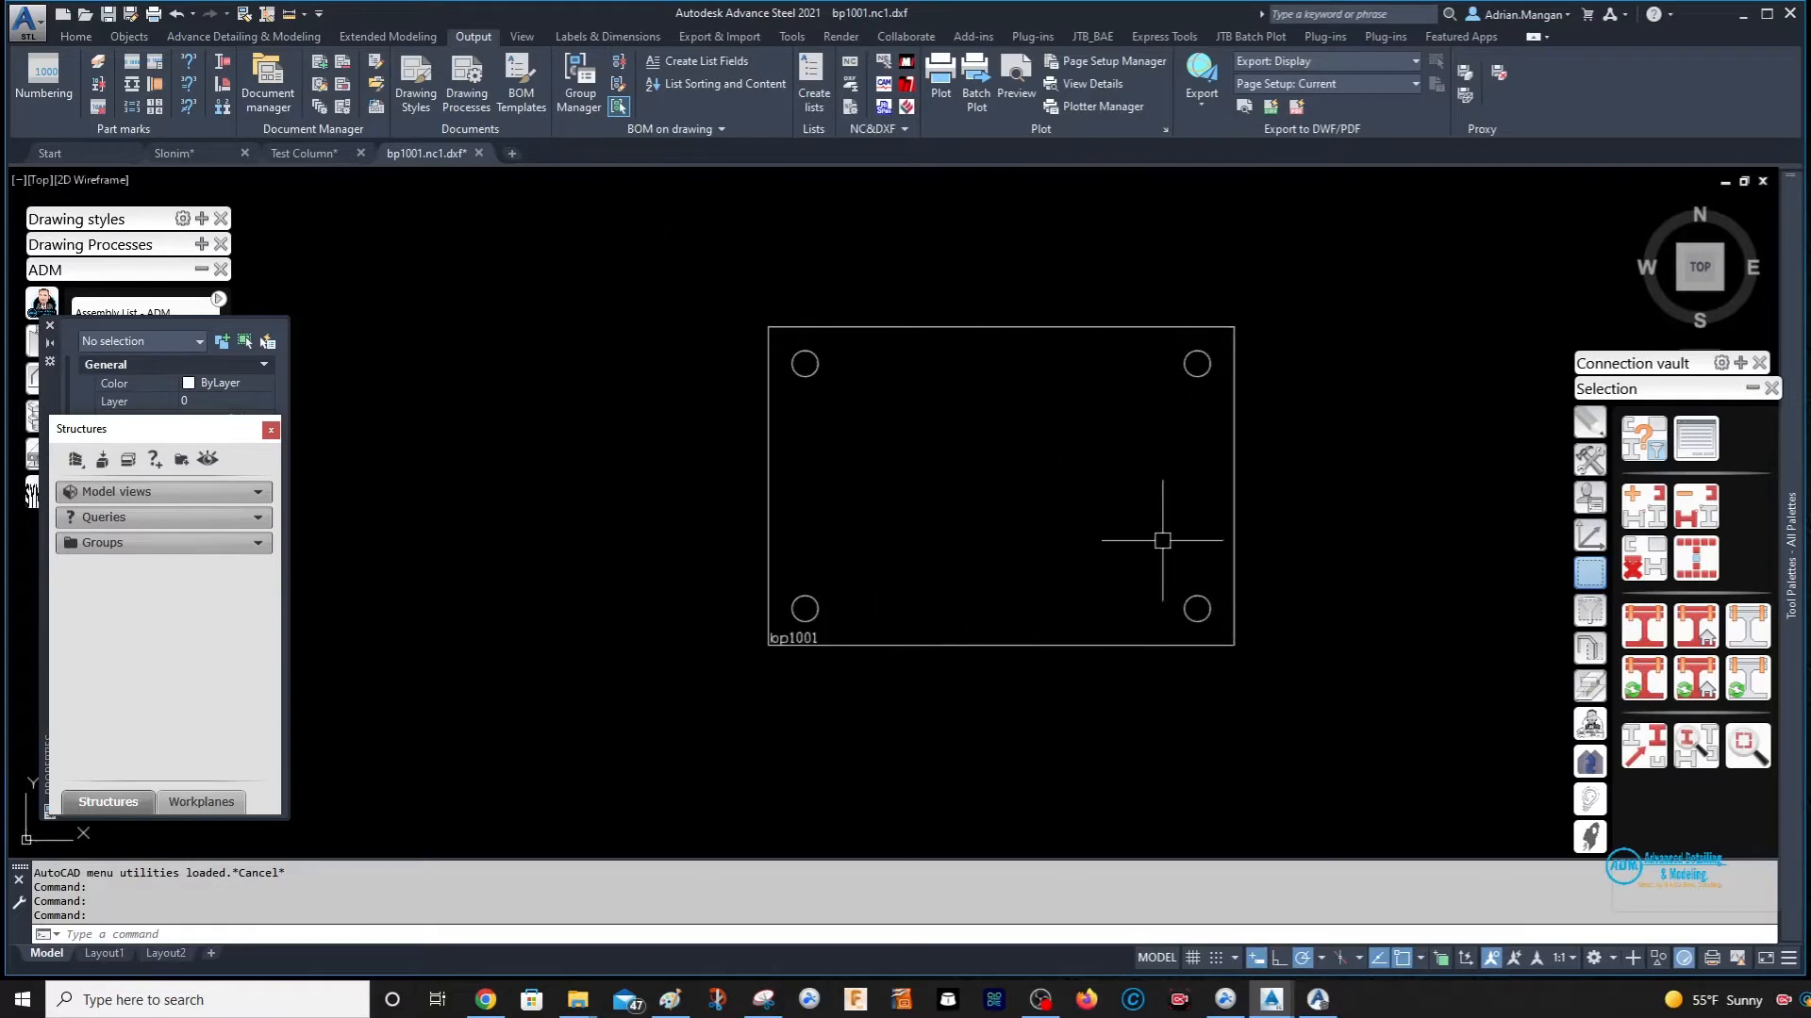
{"action": "left_click", "coordinate": [479, 153]}
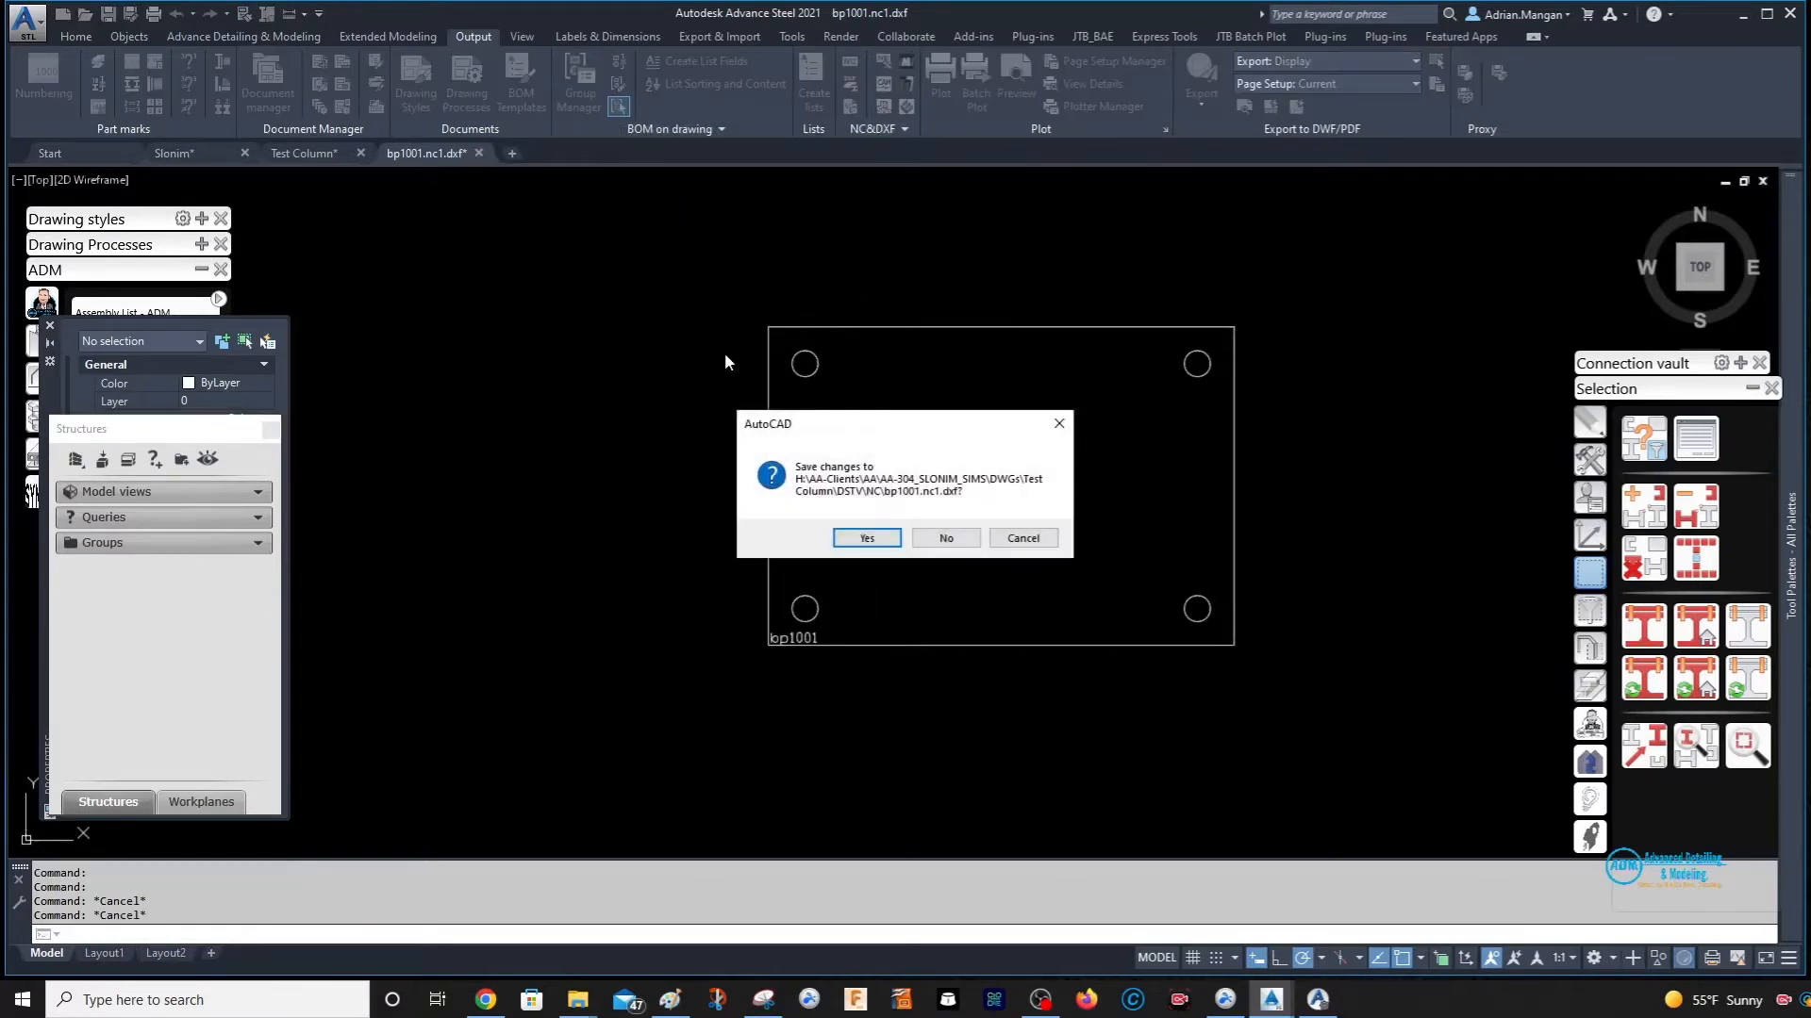
{"action": "left_click", "coordinate": [977, 541]}
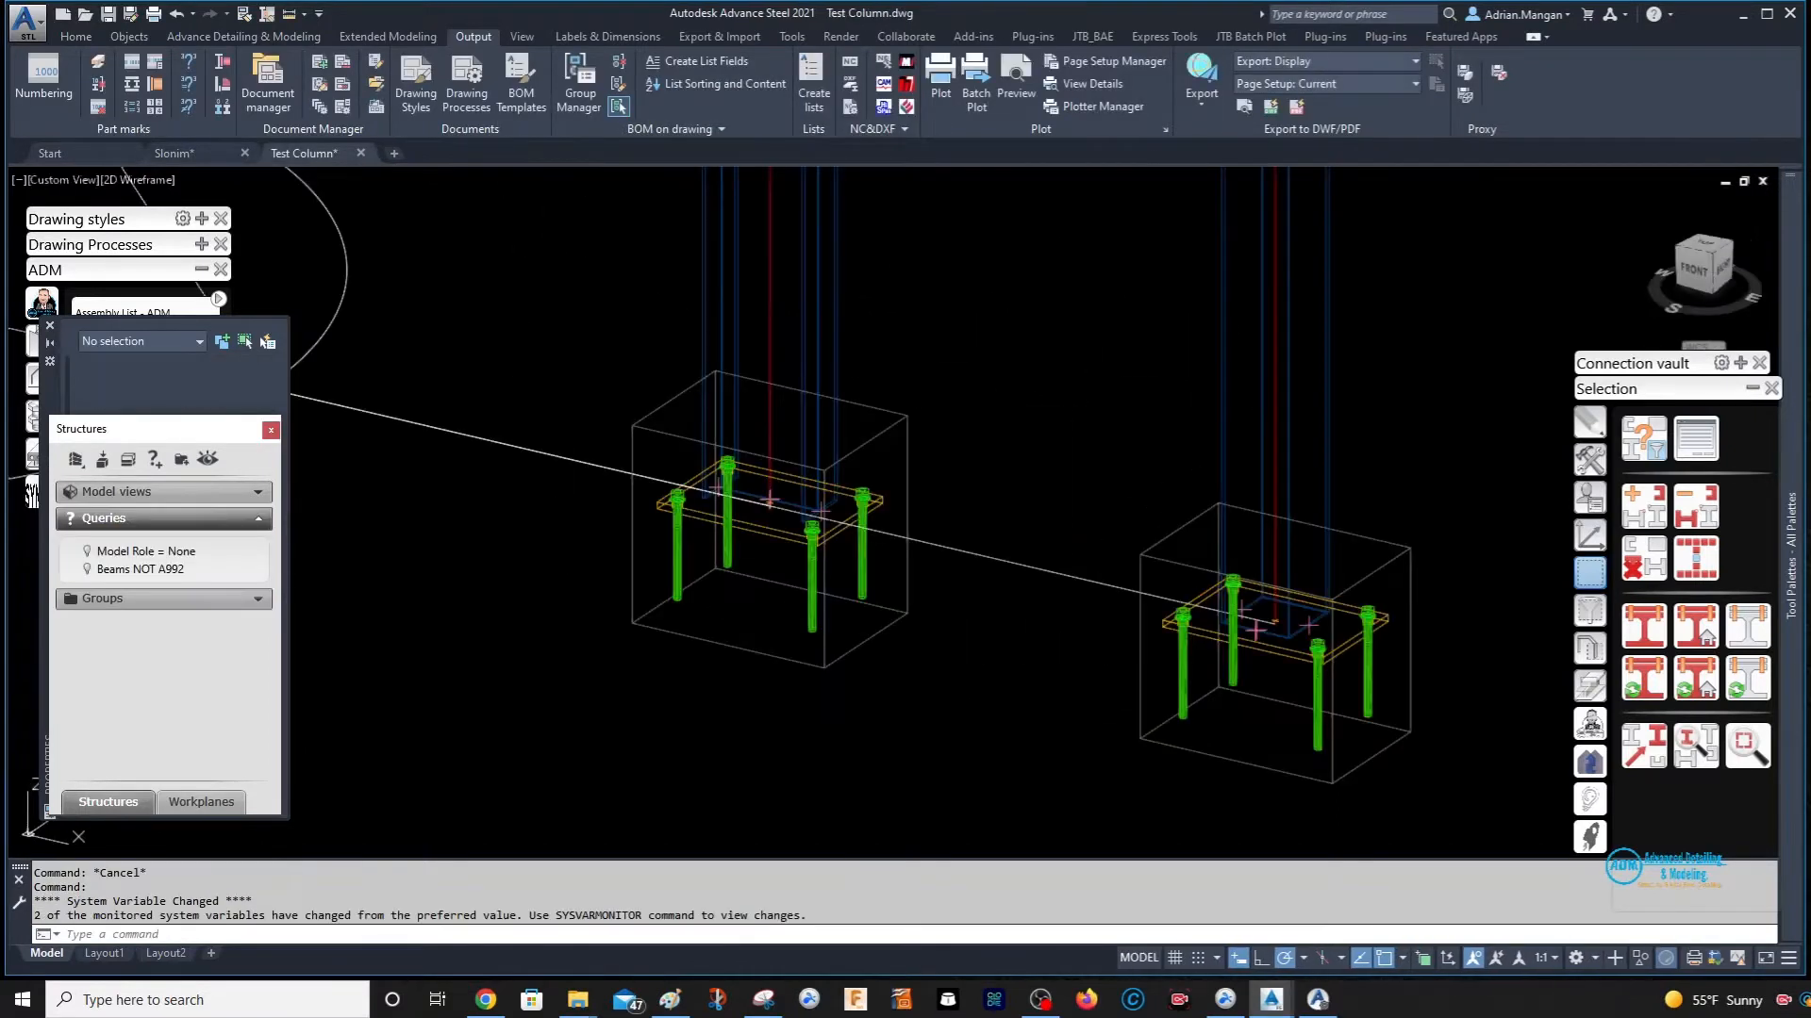
- Switch to Management Tools and review the DStV NC&DXF defaults from start to end for signature, marking and hole settings
{"action": "scroll", "coordinate": [845, 624], "scroll_direction": "up", "scroll_amount": 2}
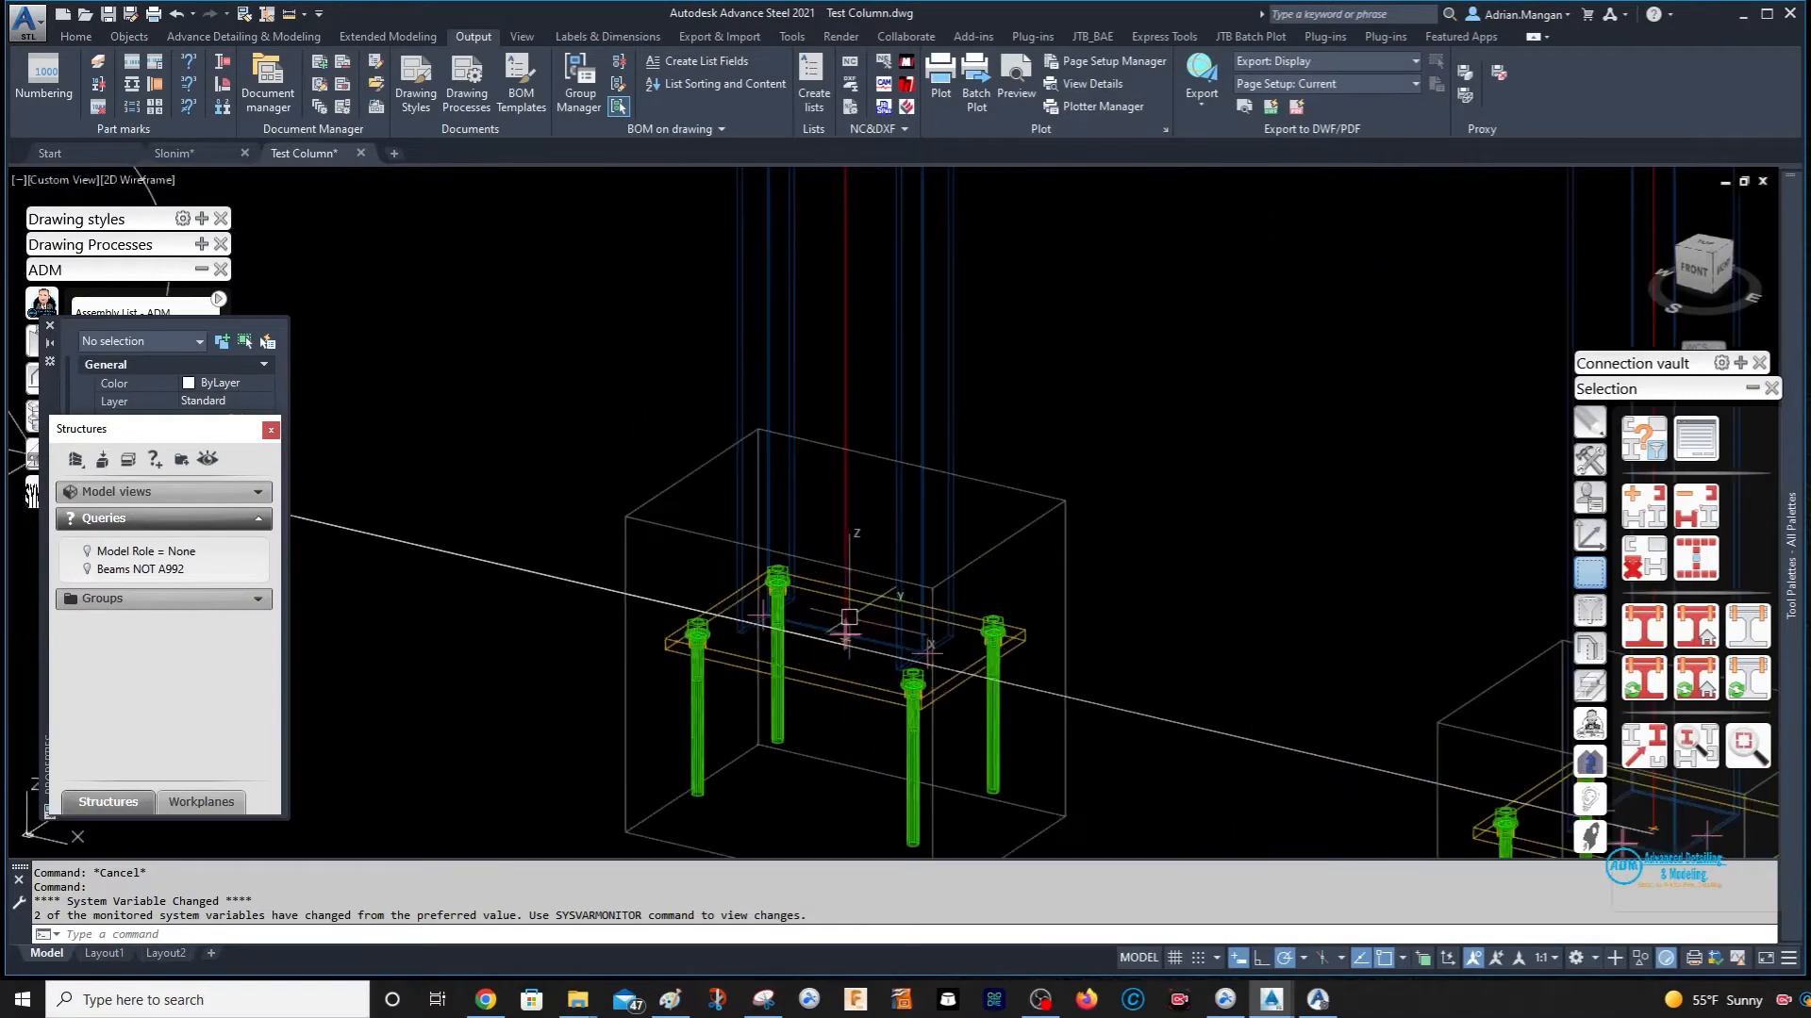
{"action": "left_click", "coordinate": [1315, 1002]}
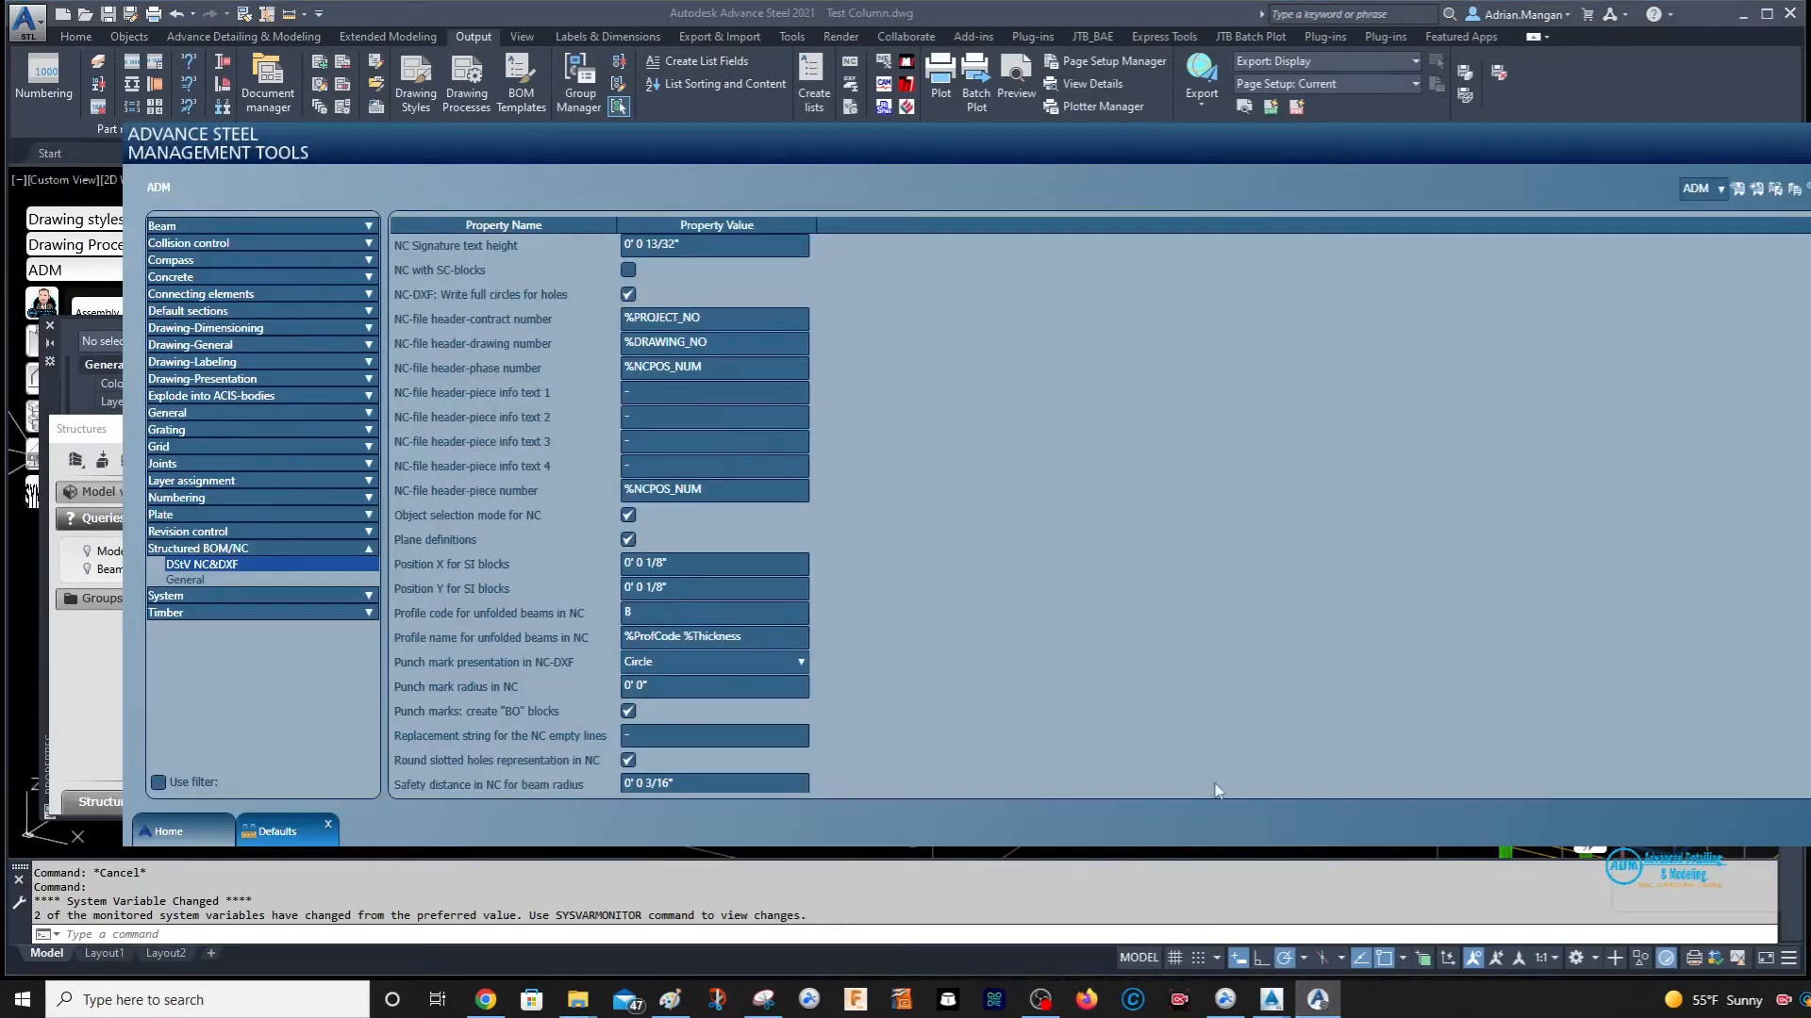
{"action": "scroll", "coordinate": [647, 391], "scroll_direction": "up", "scroll_amount": 10}
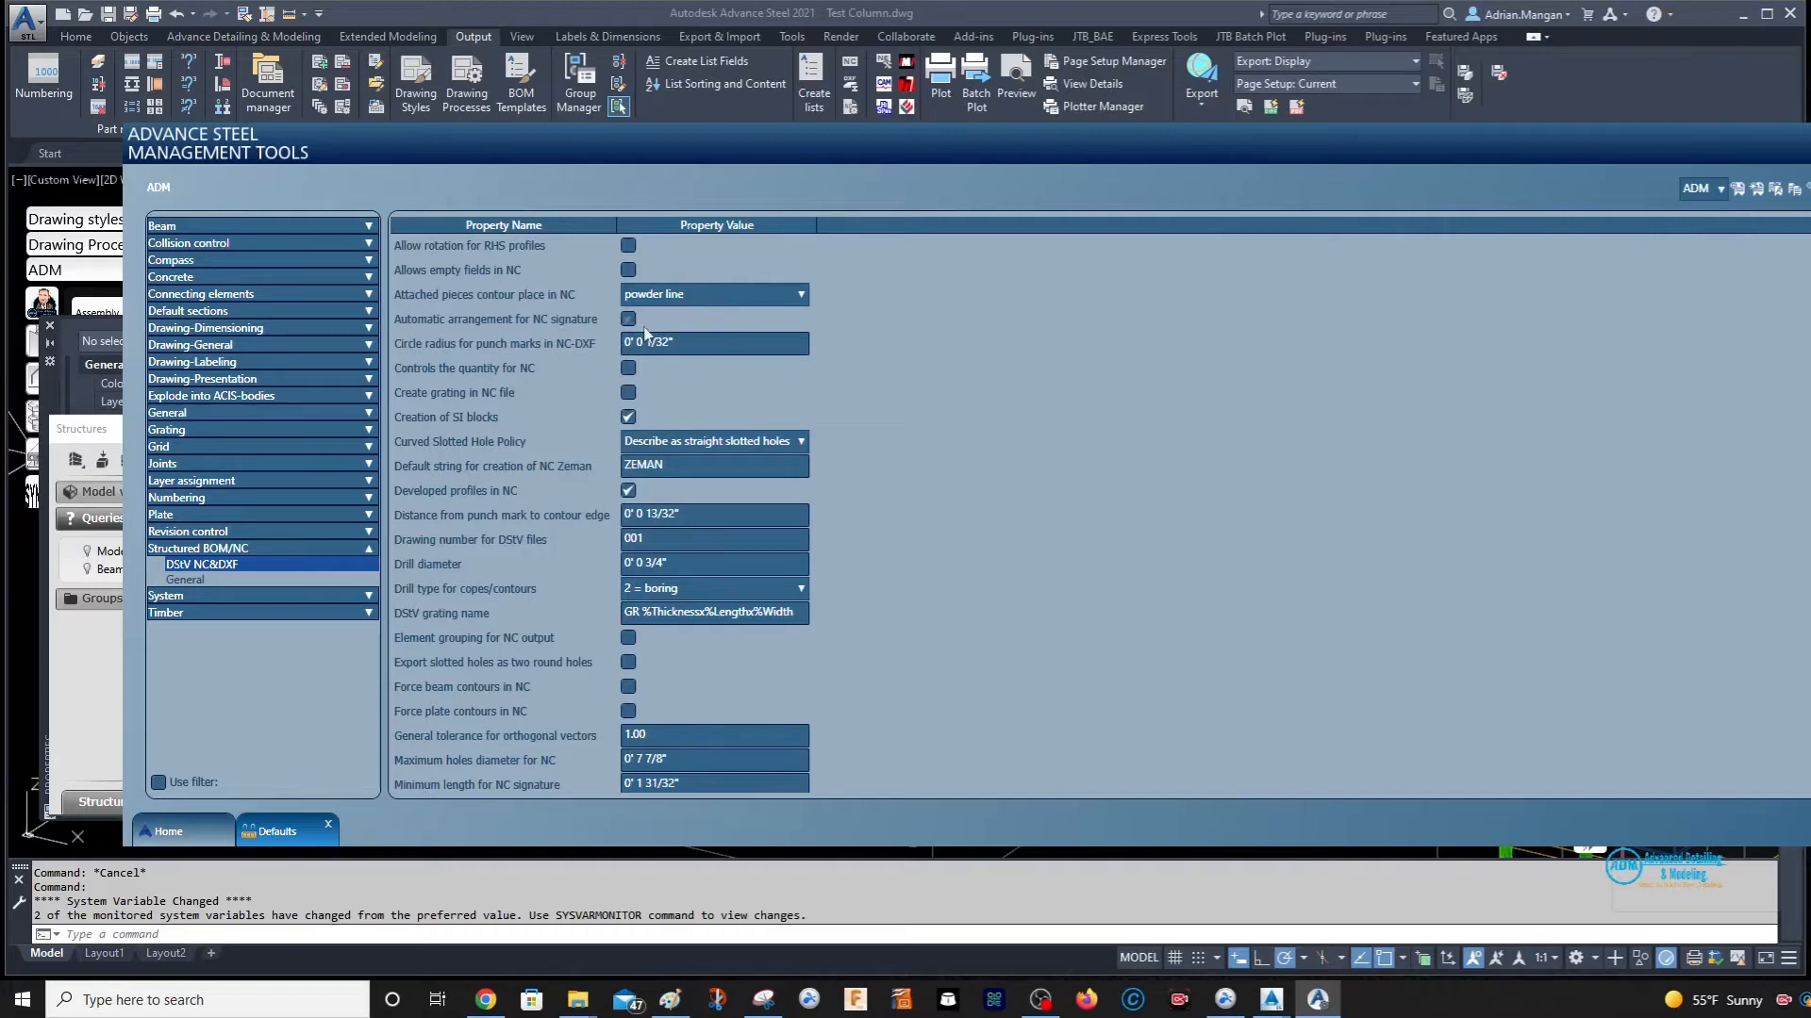
{"action": "scroll", "coordinate": [747, 557], "scroll_direction": "down", "scroll_amount": 3}
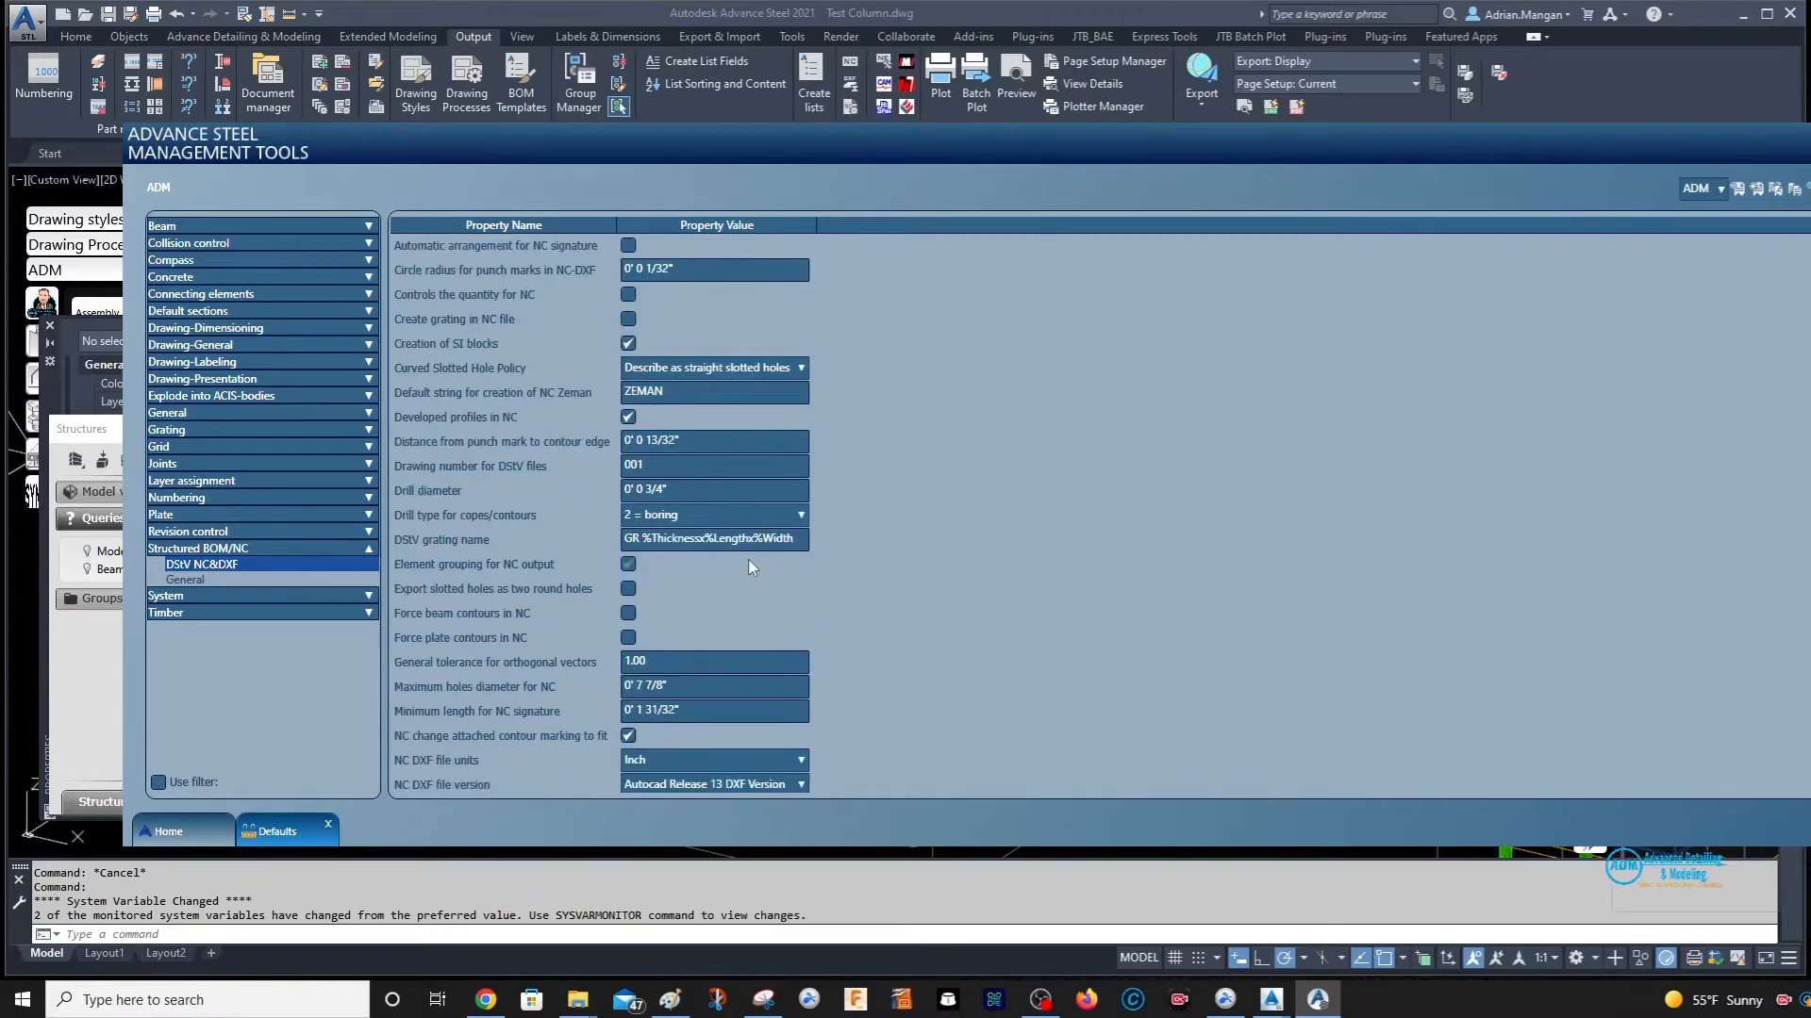
{"action": "scroll", "coordinate": [546, 591], "scroll_direction": "down", "scroll_amount": 3}
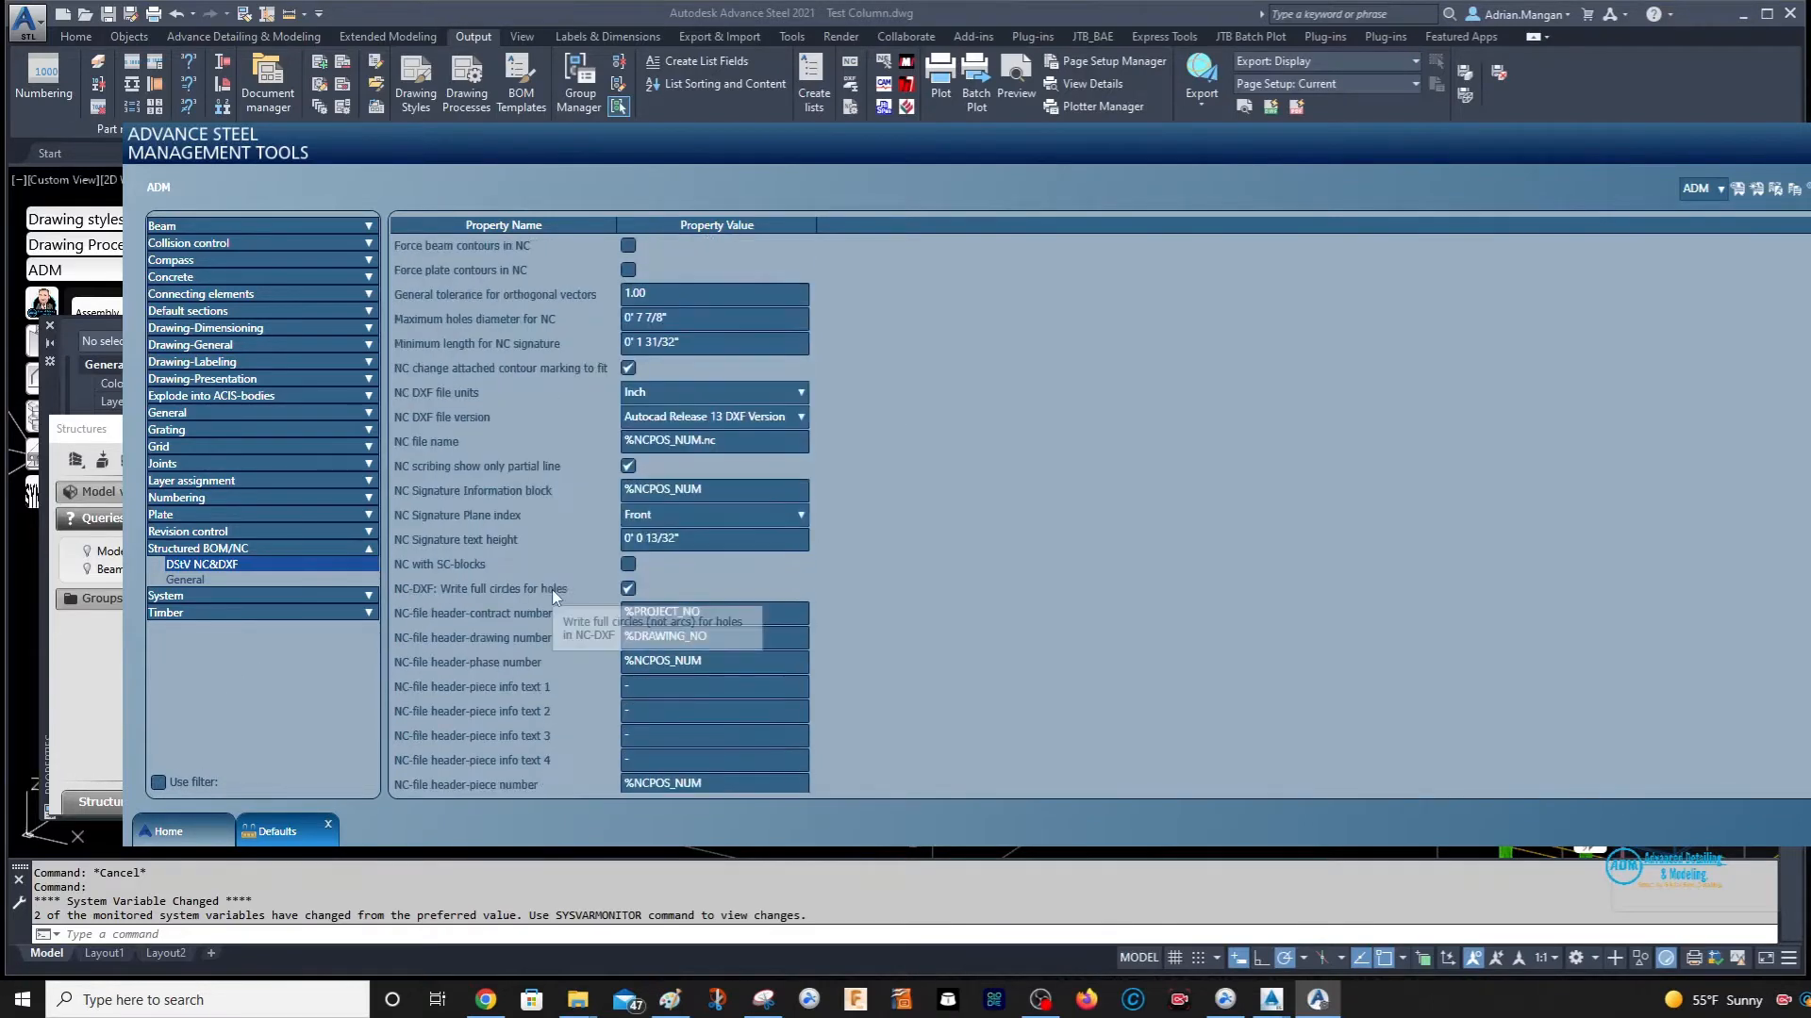
{"action": "scroll", "coordinate": [552, 588], "scroll_direction": "down", "scroll_amount": 2}
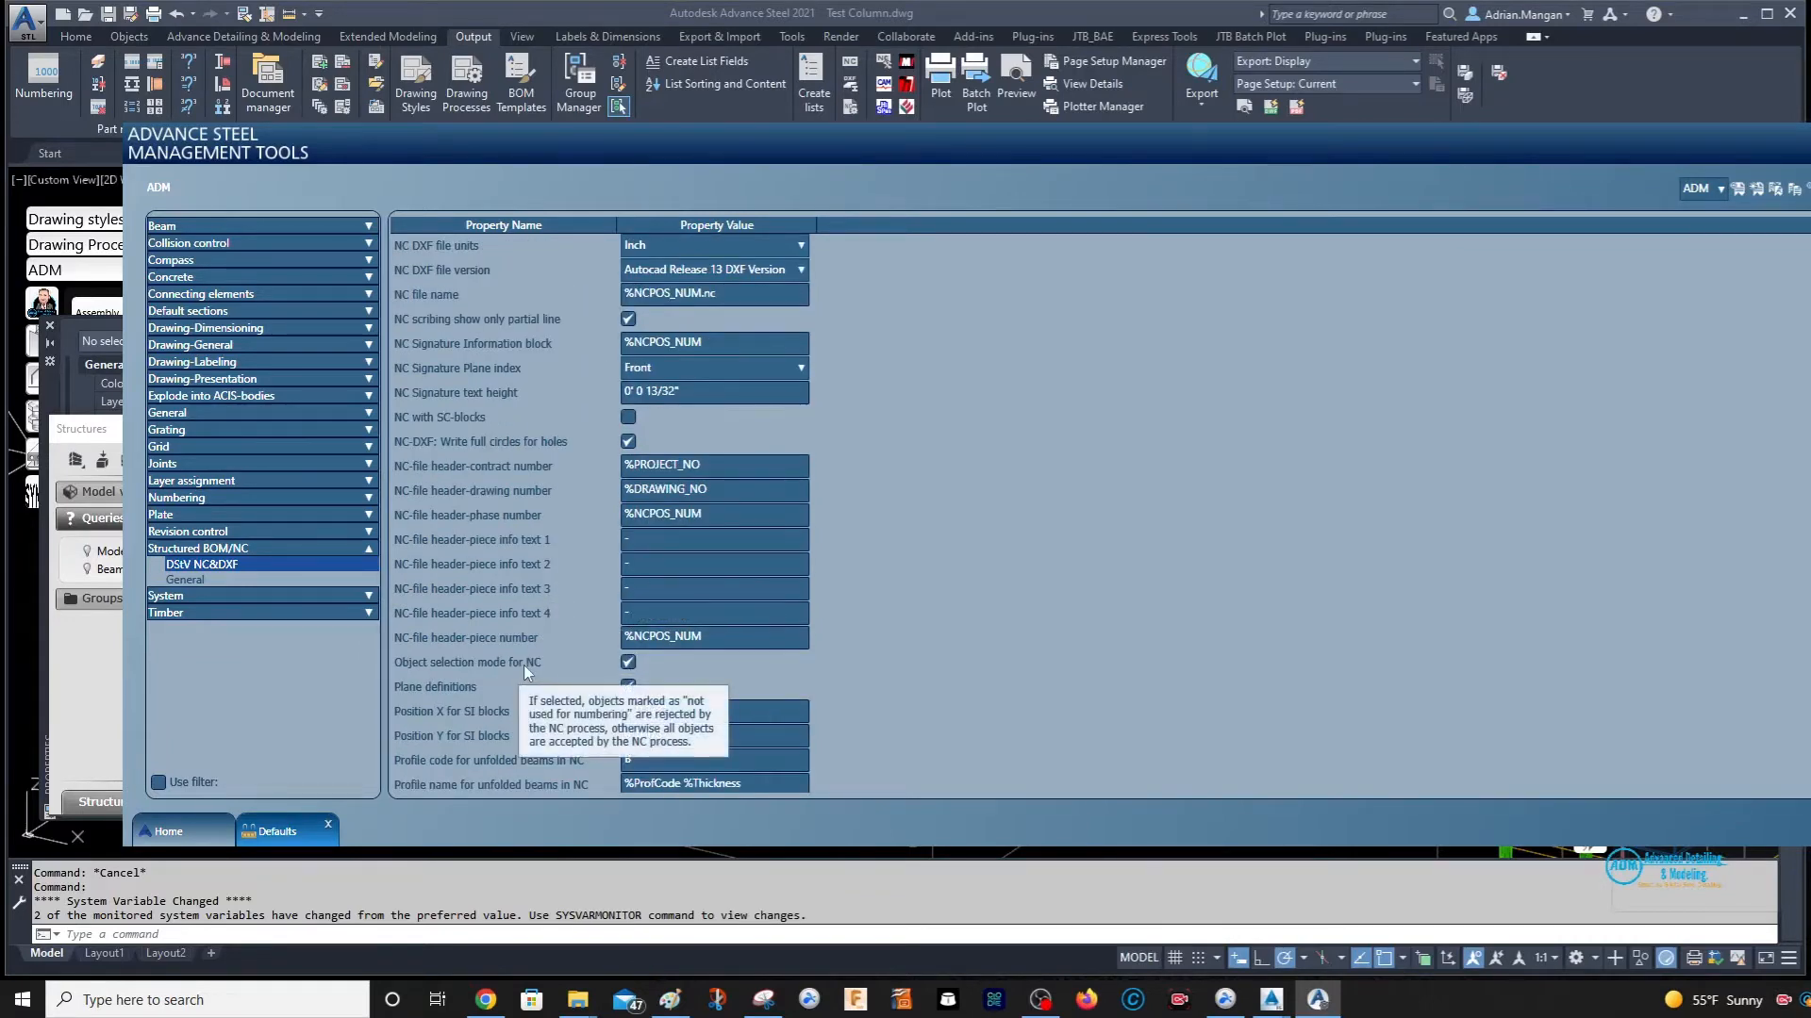
{"action": "scroll", "coordinate": [524, 665], "scroll_direction": "down", "scroll_amount": 2}
{"action": "scroll", "coordinate": [674, 689], "scroll_direction": "down", "scroll_amount": 1}
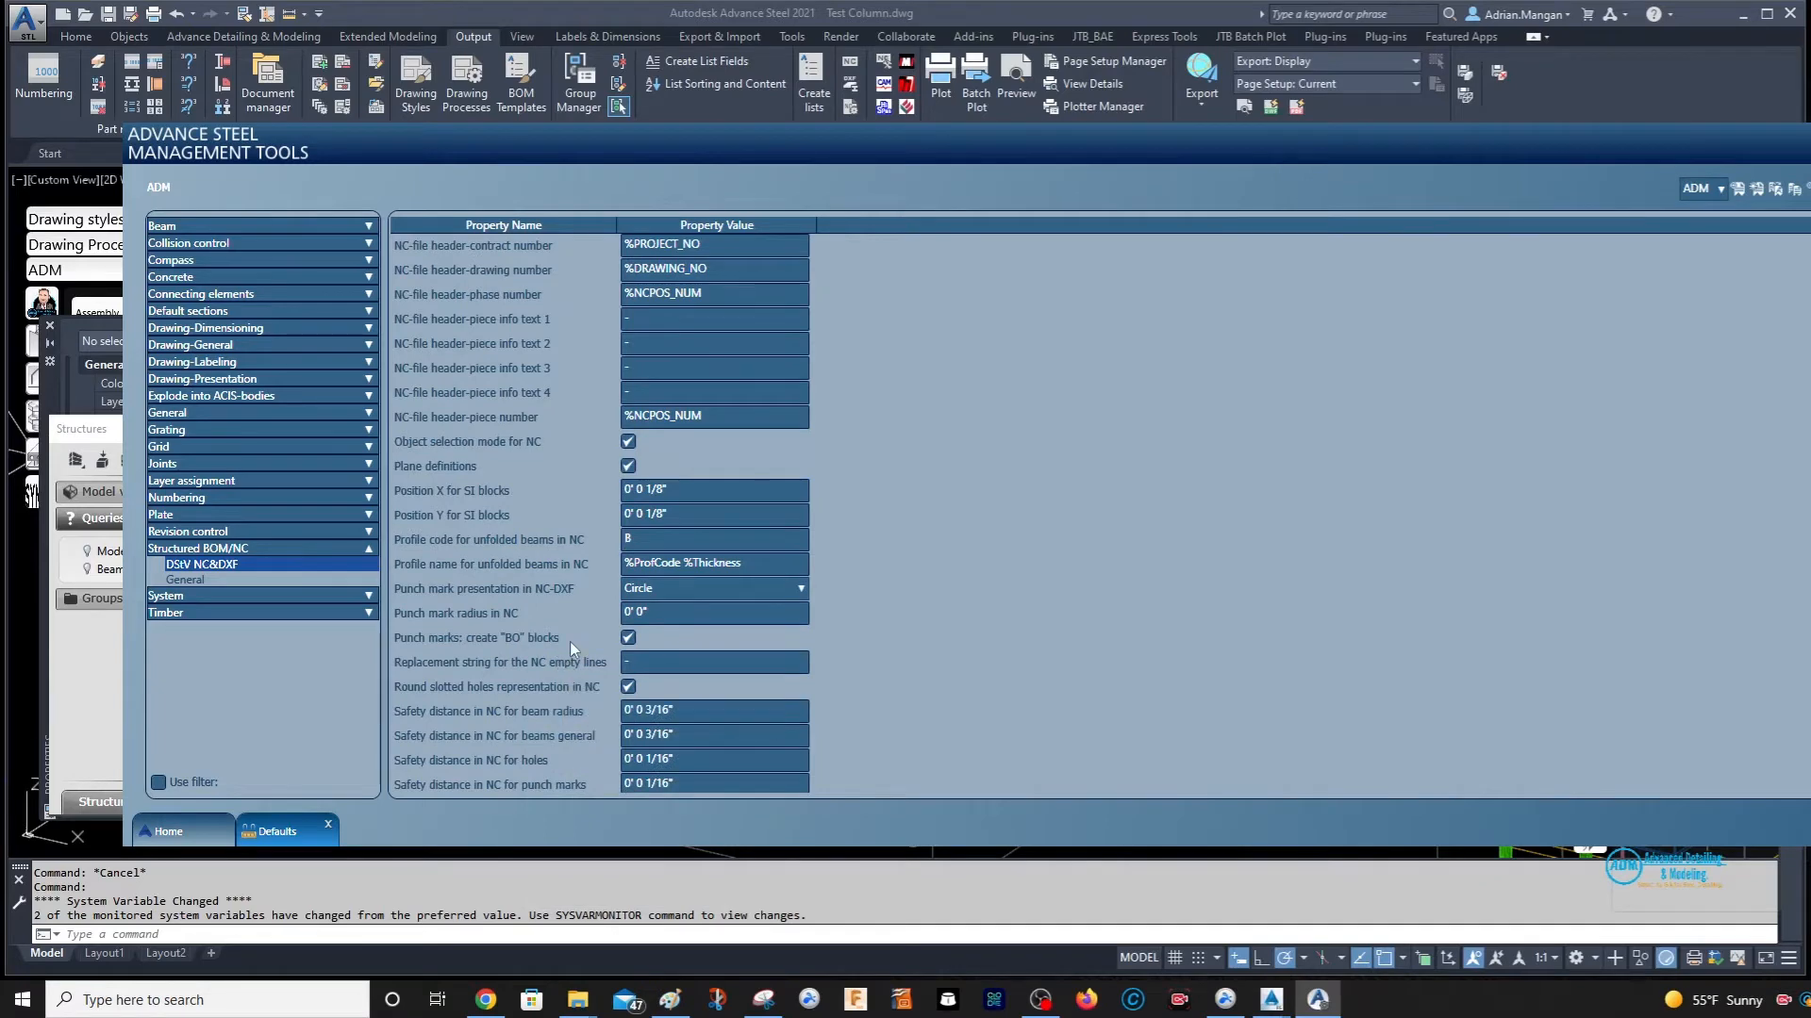
{"action": "scroll", "coordinate": [579, 696], "scroll_direction": "down", "scroll_amount": 1}
{"action": "scroll", "coordinate": [581, 694], "scroll_direction": "down", "scroll_amount": 2}
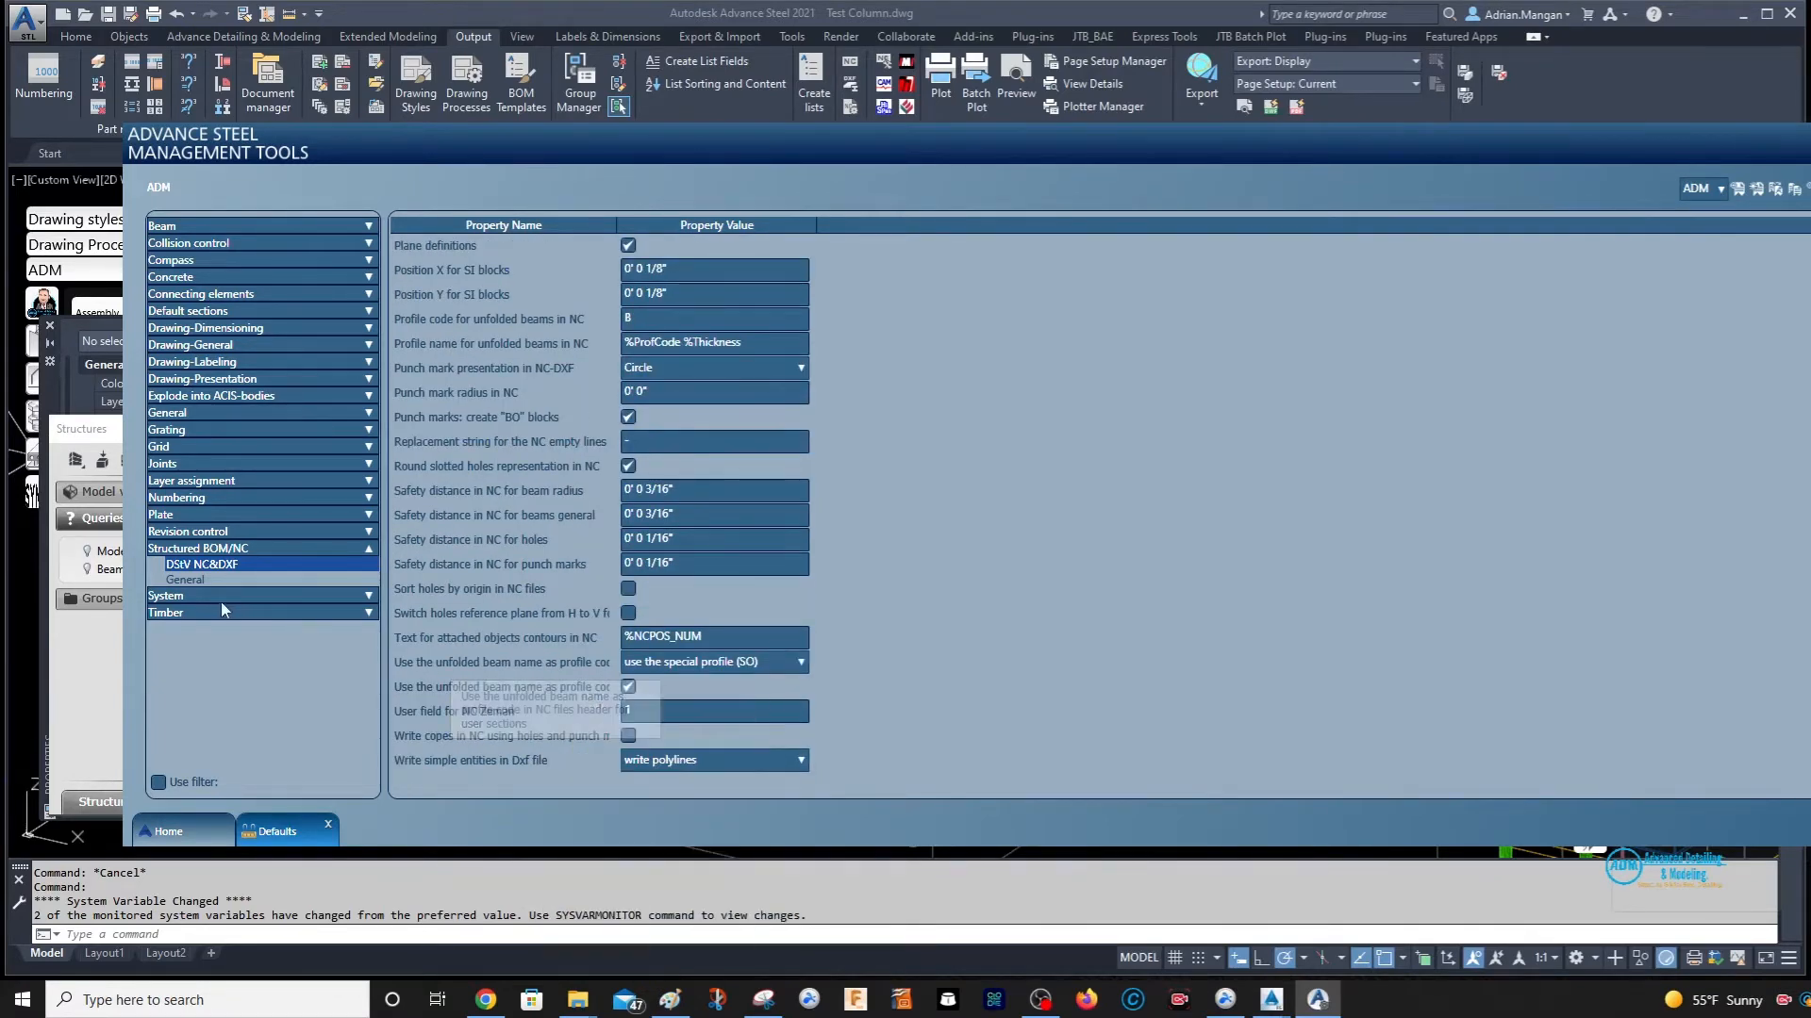
- Review the General defaults under Structured BOM/NC for settings that affect NC output
{"action": "left_click", "coordinate": [189, 579]}
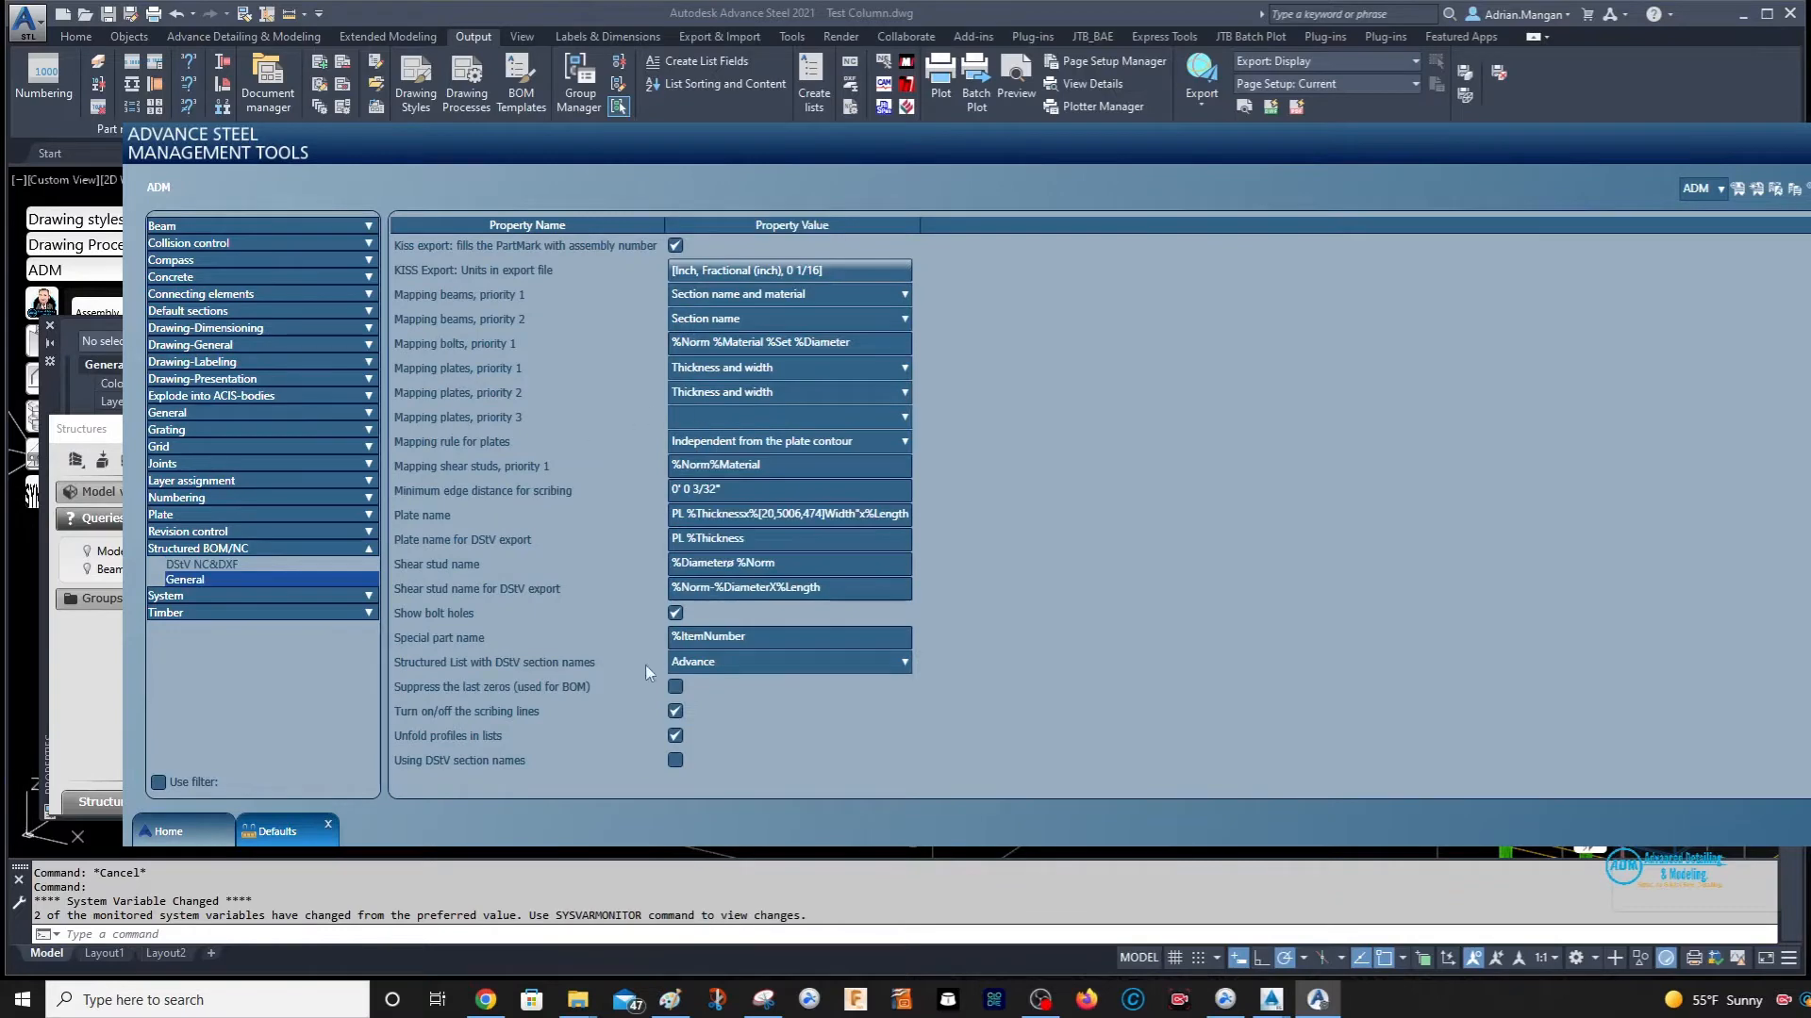
{"action": "scroll", "coordinate": [654, 534], "scroll_direction": "up", "scroll_amount": 3}
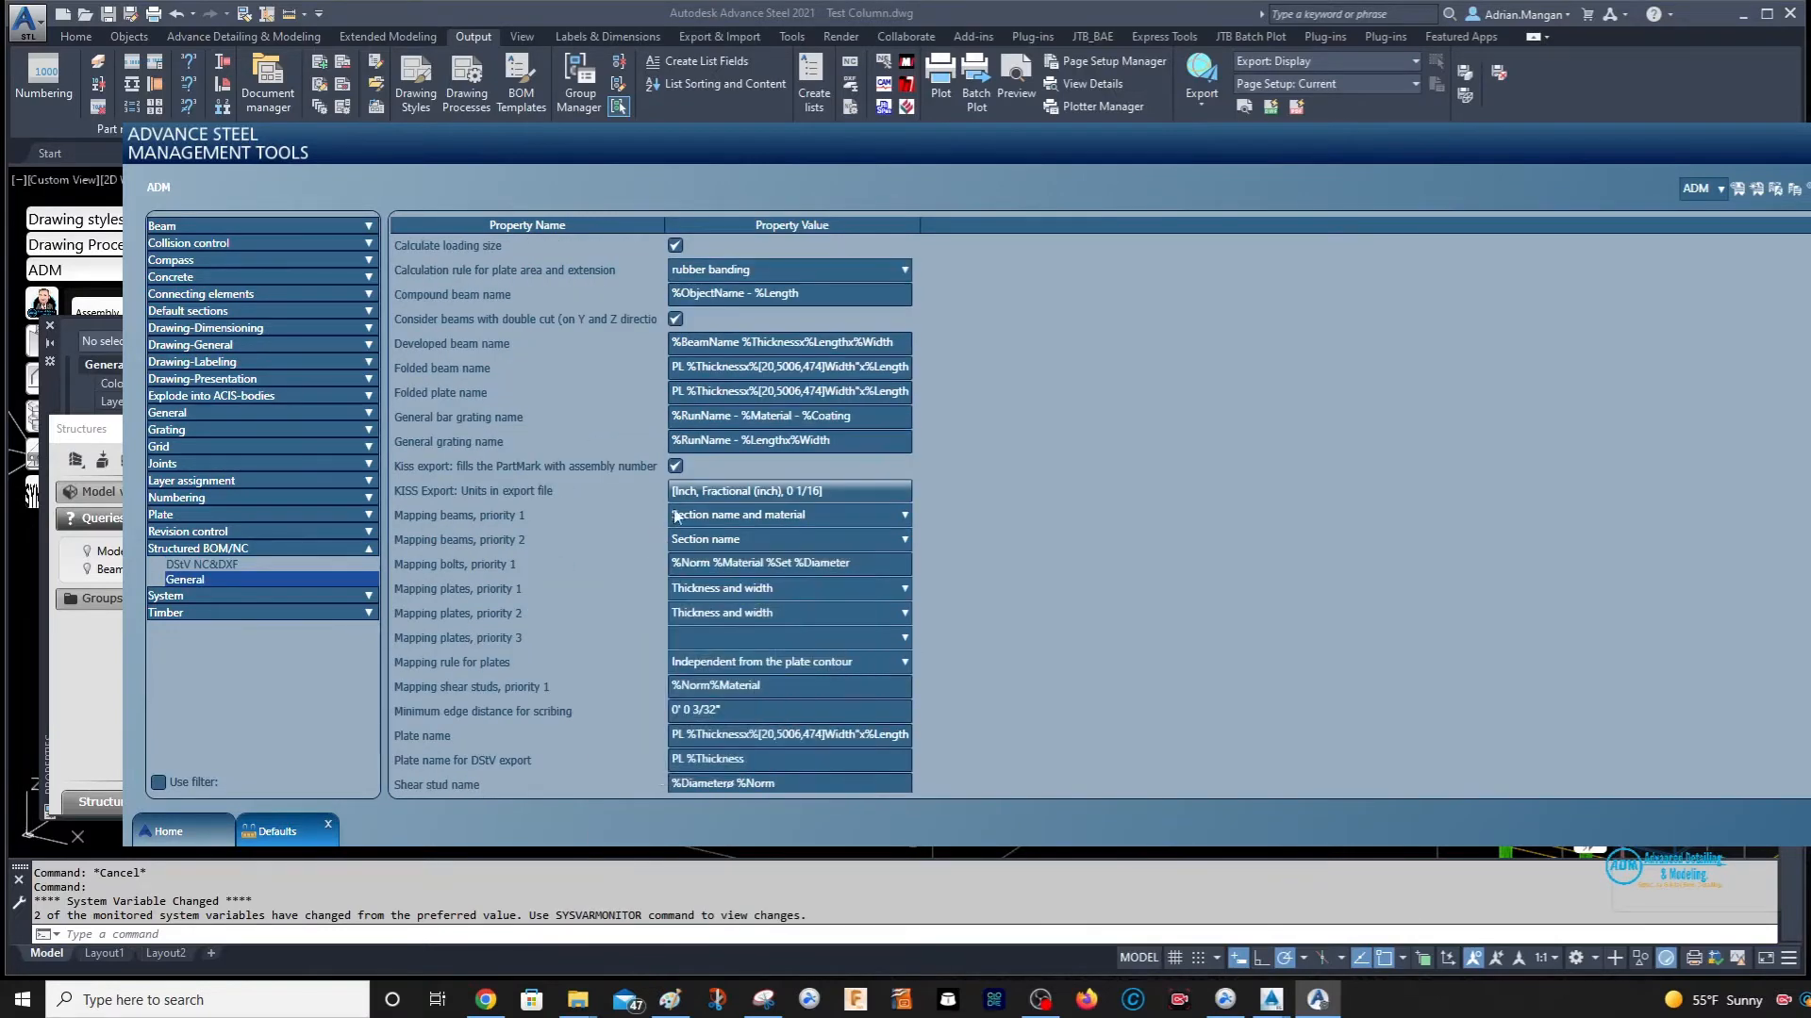
{"action": "scroll", "coordinate": [655, 471], "scroll_direction": "up", "scroll_amount": 1}
{"action": "scroll", "coordinate": [630, 359], "scroll_direction": "up", "scroll_amount": 1}
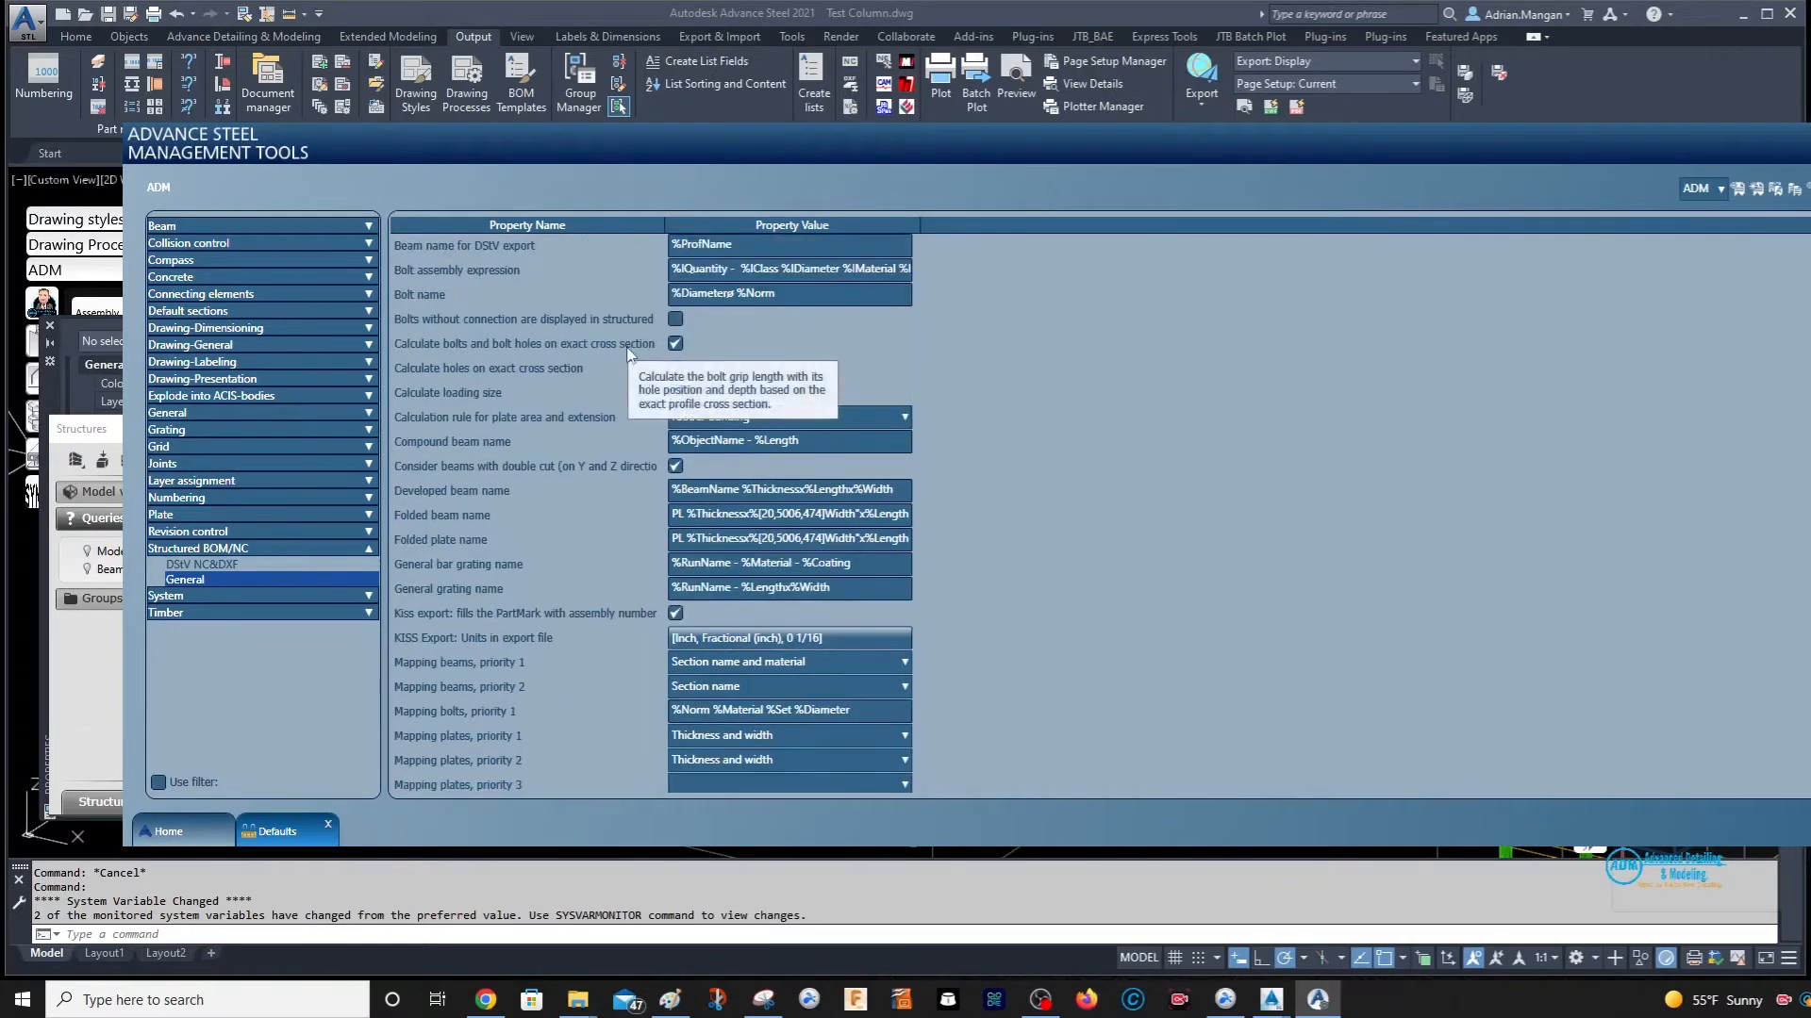
{"action": "scroll", "coordinate": [623, 456], "scroll_direction": "up", "scroll_amount": 1}
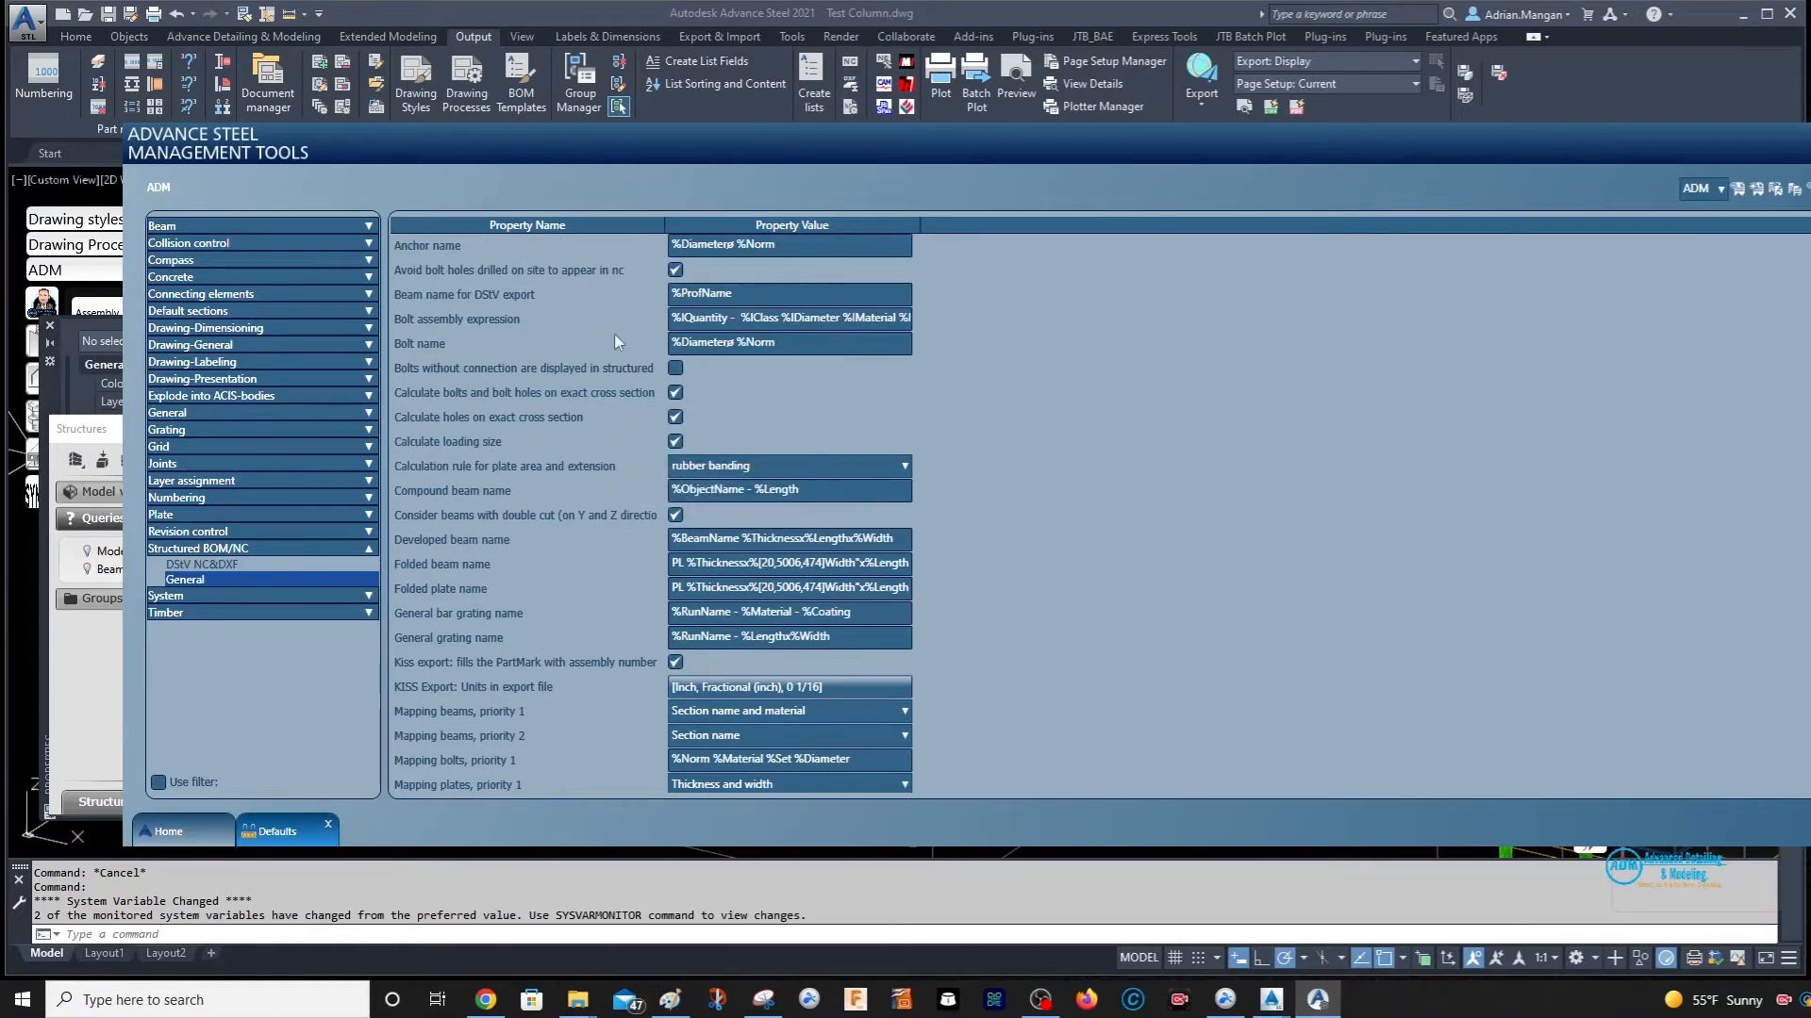
- Filter the defaults for "pow" and for "scr", show the matching DStV NC&DXF setting, and close Management Tools
{"action": "left_click", "coordinate": [157, 782]}
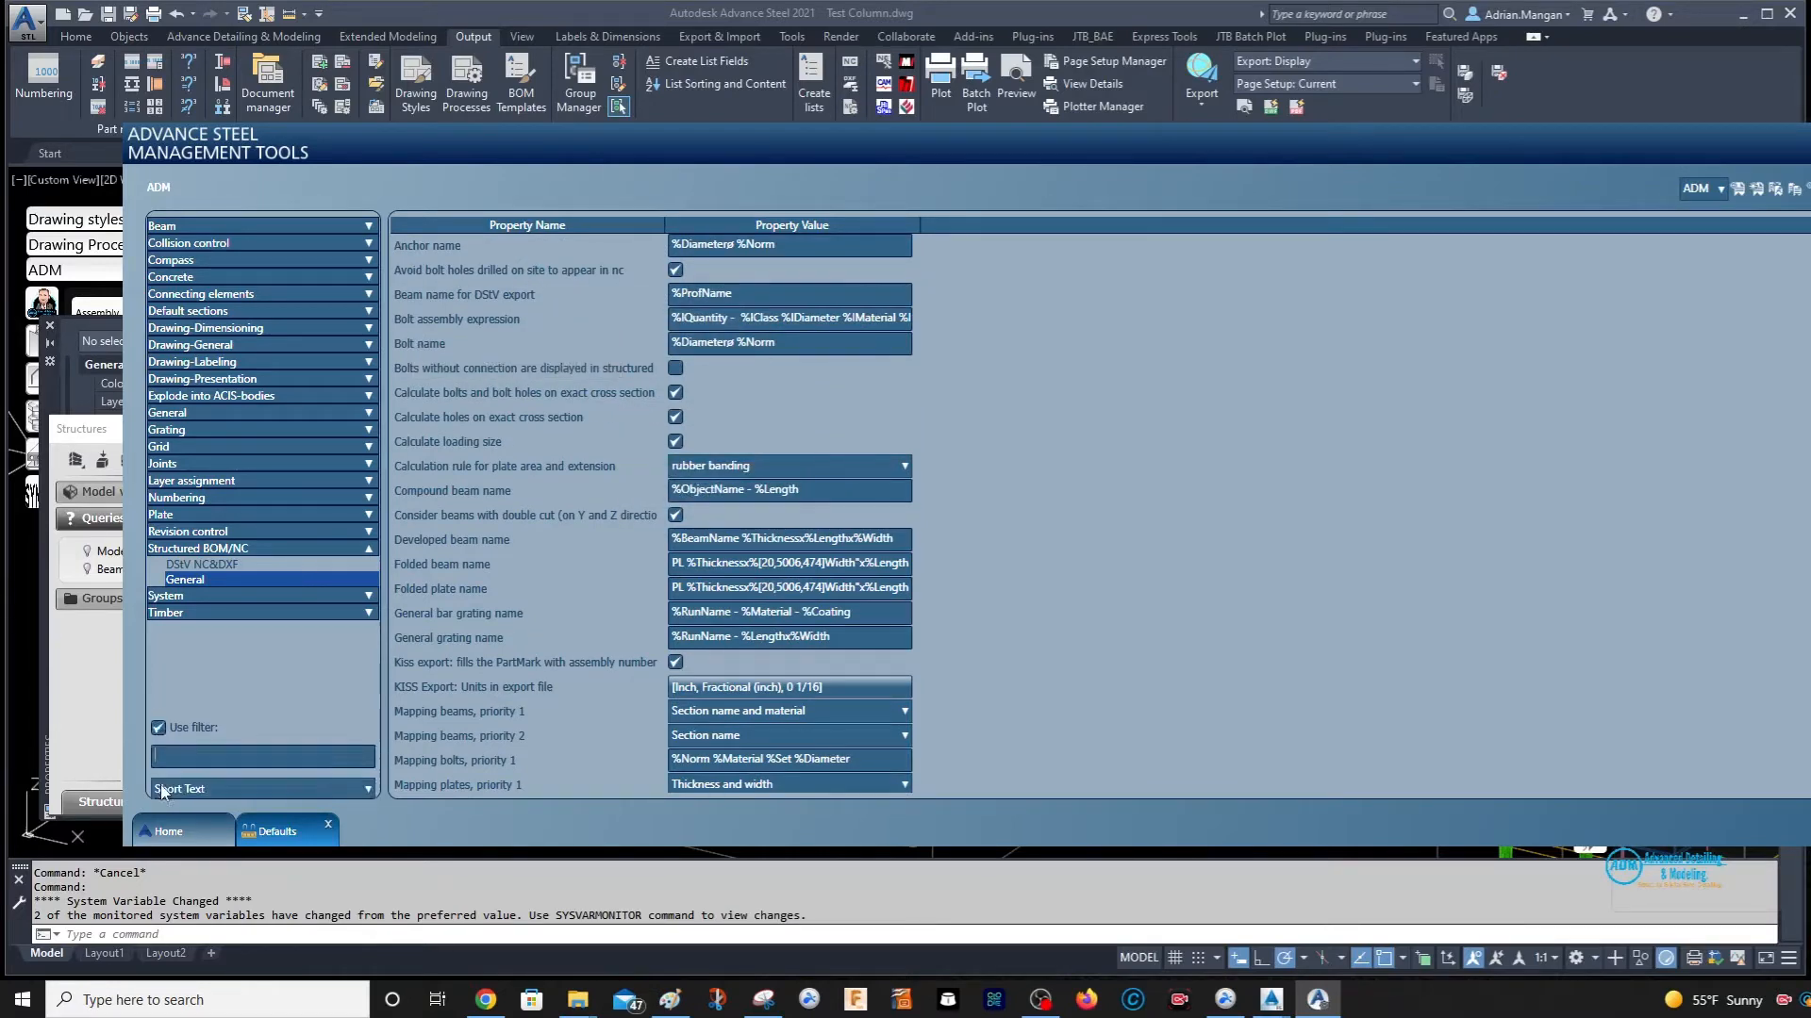
{"action": "type", "text": "pow"}
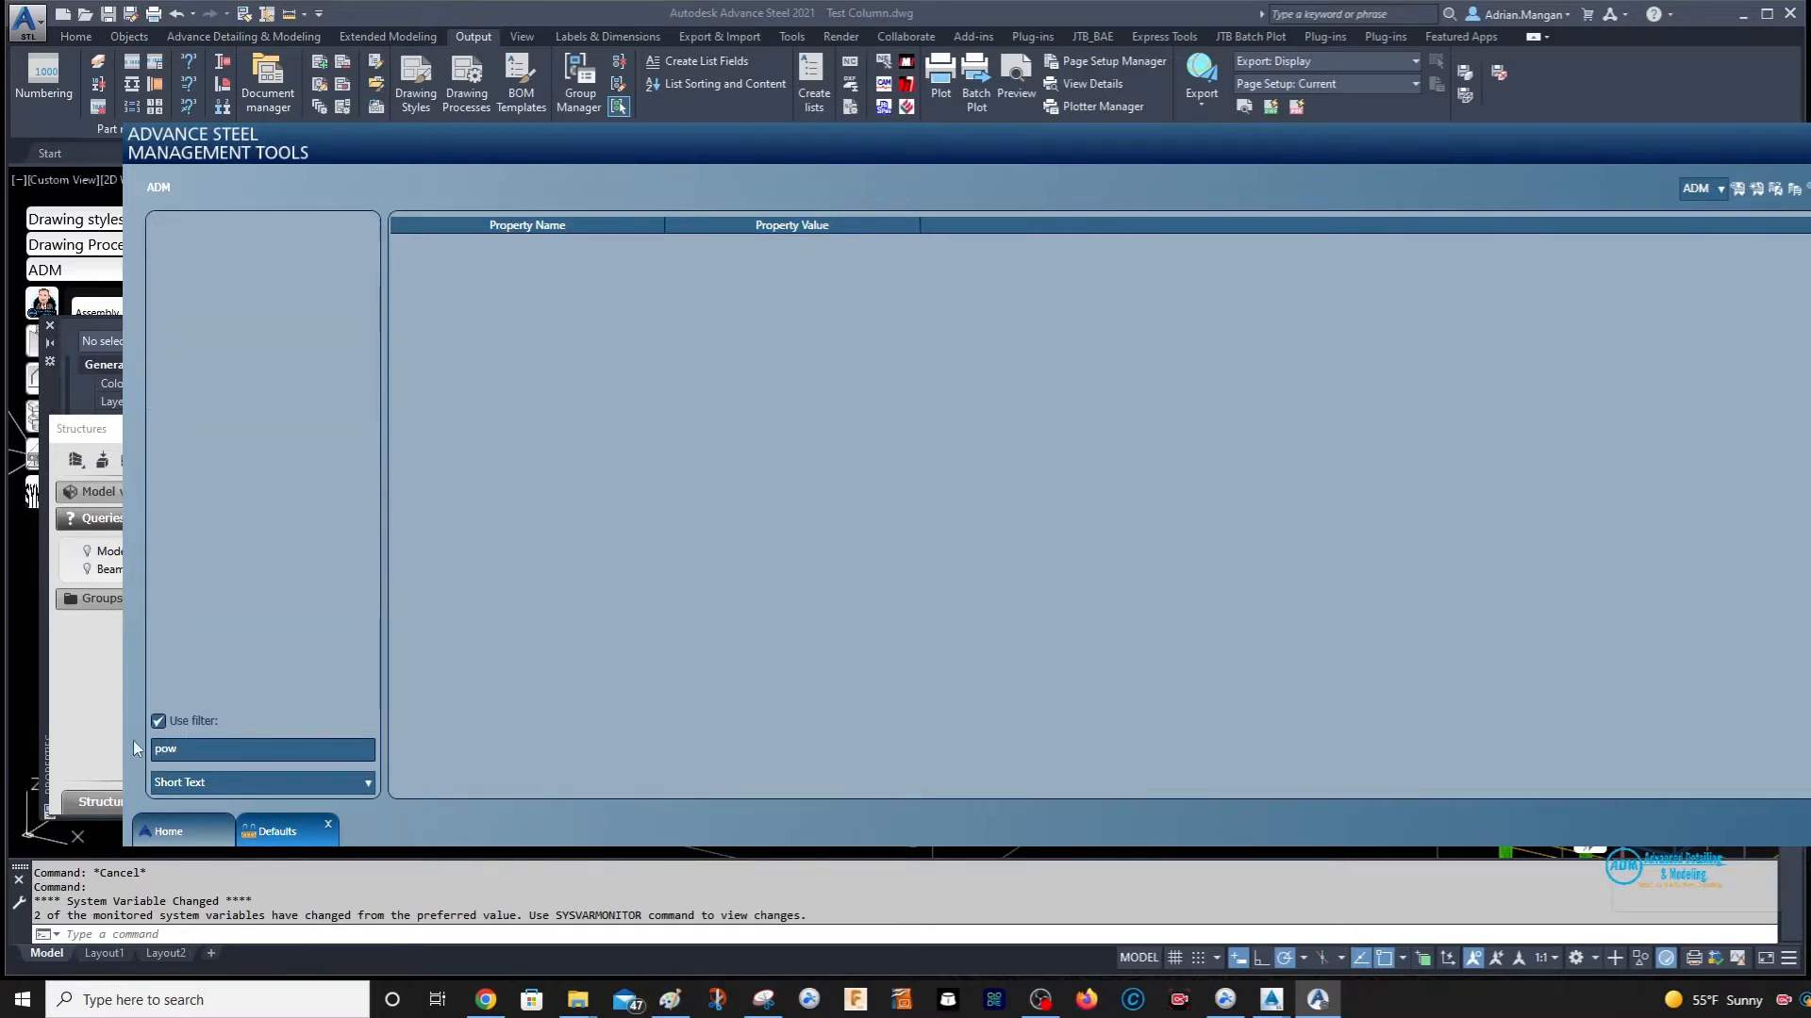
{"action": "key", "text": "BackSpace"}
{"action": "key", "text": "BackSpace"}
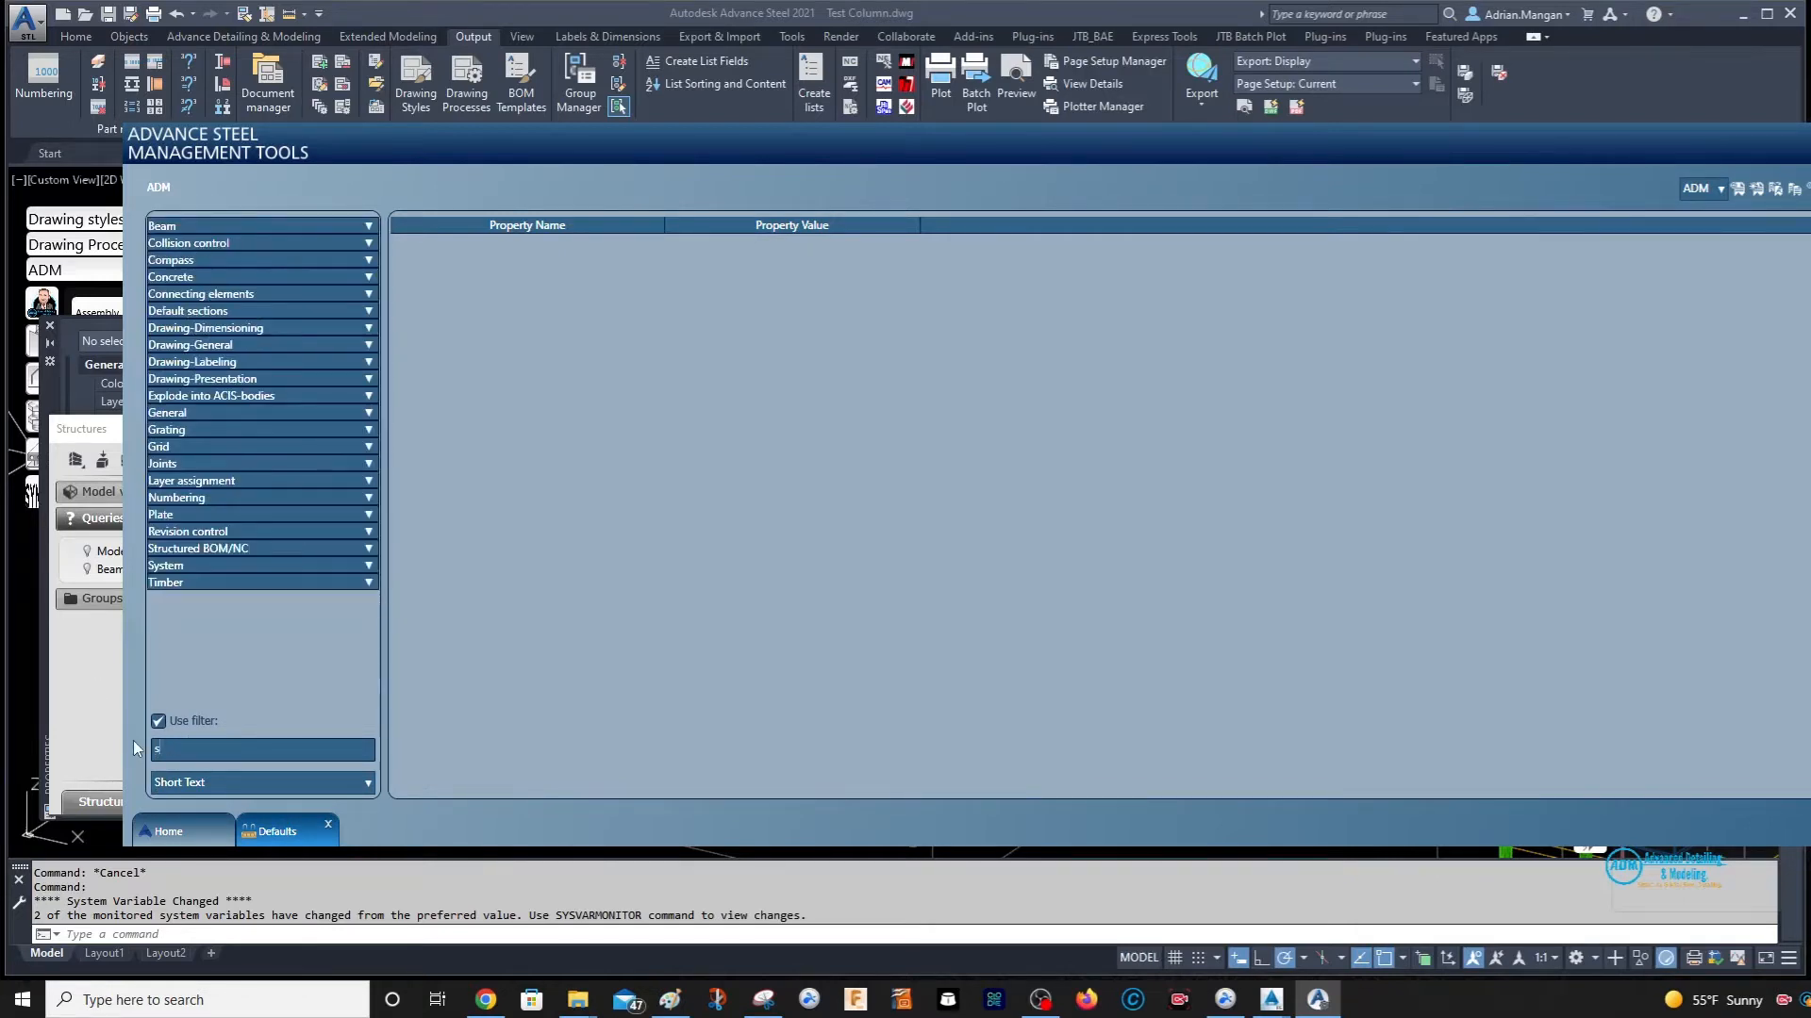
{"action": "type", "text": "scr"}
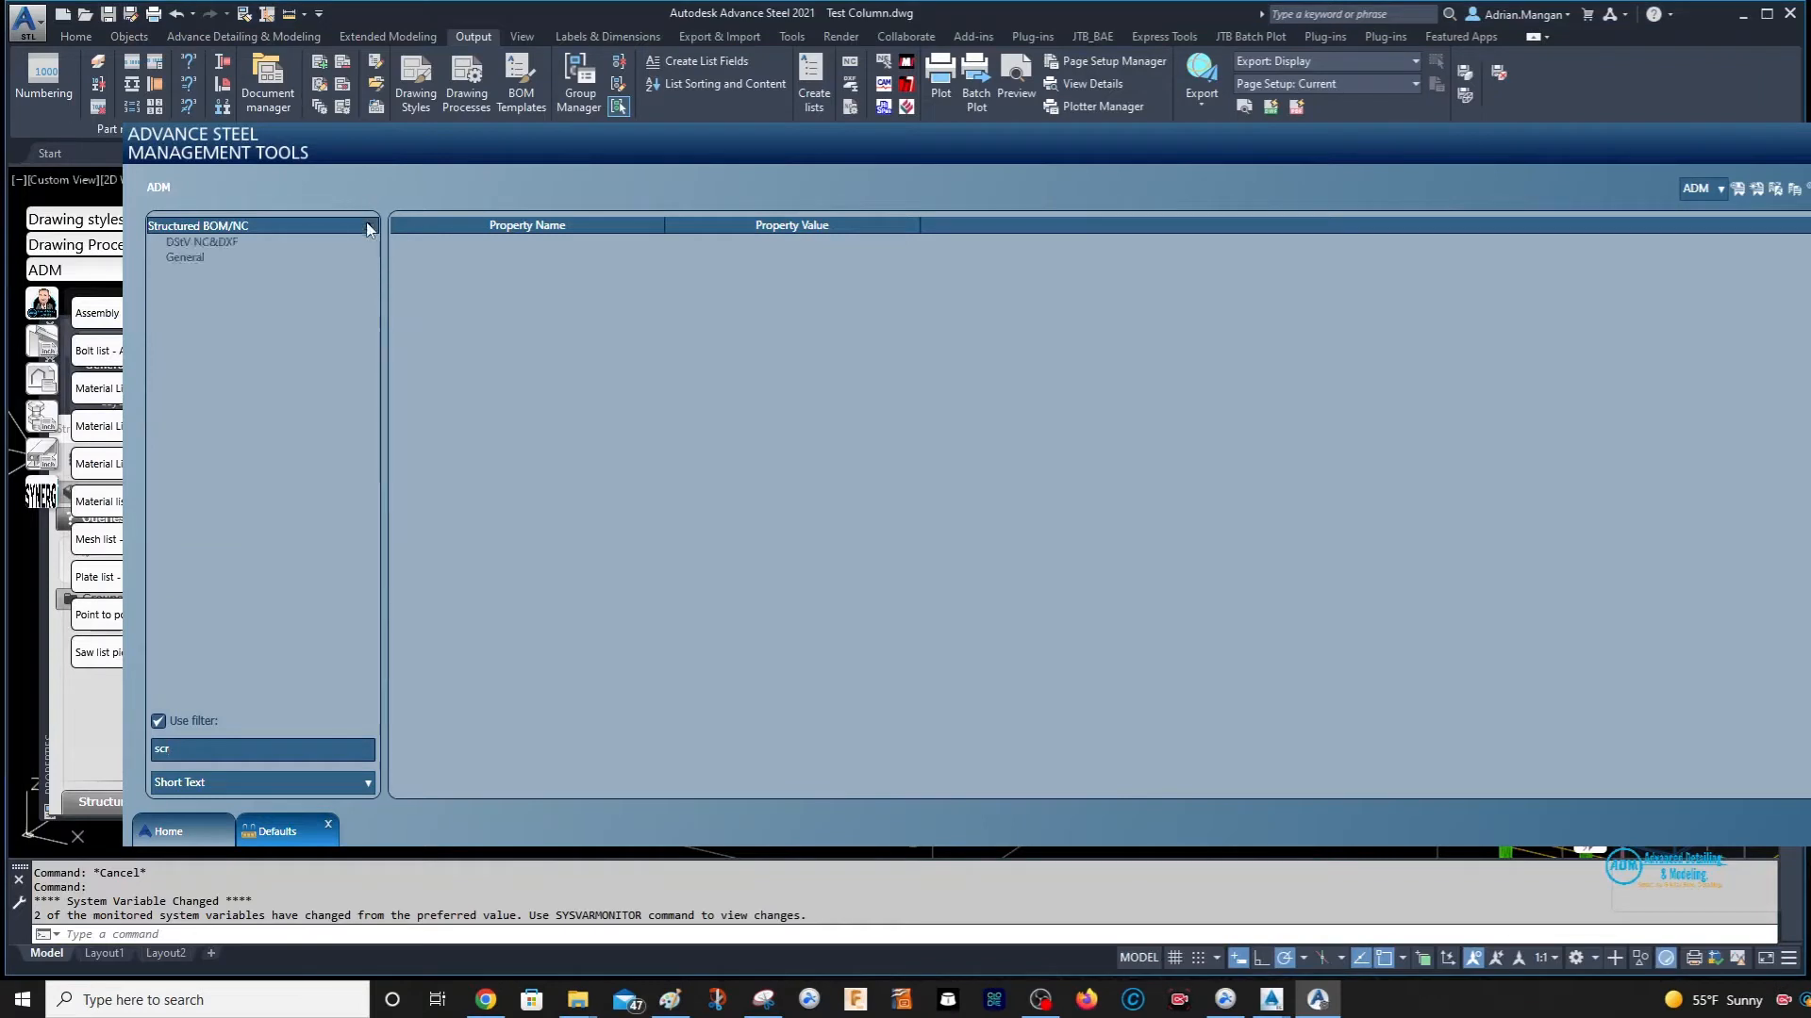
{"action": "left_click", "coordinate": [232, 242]}
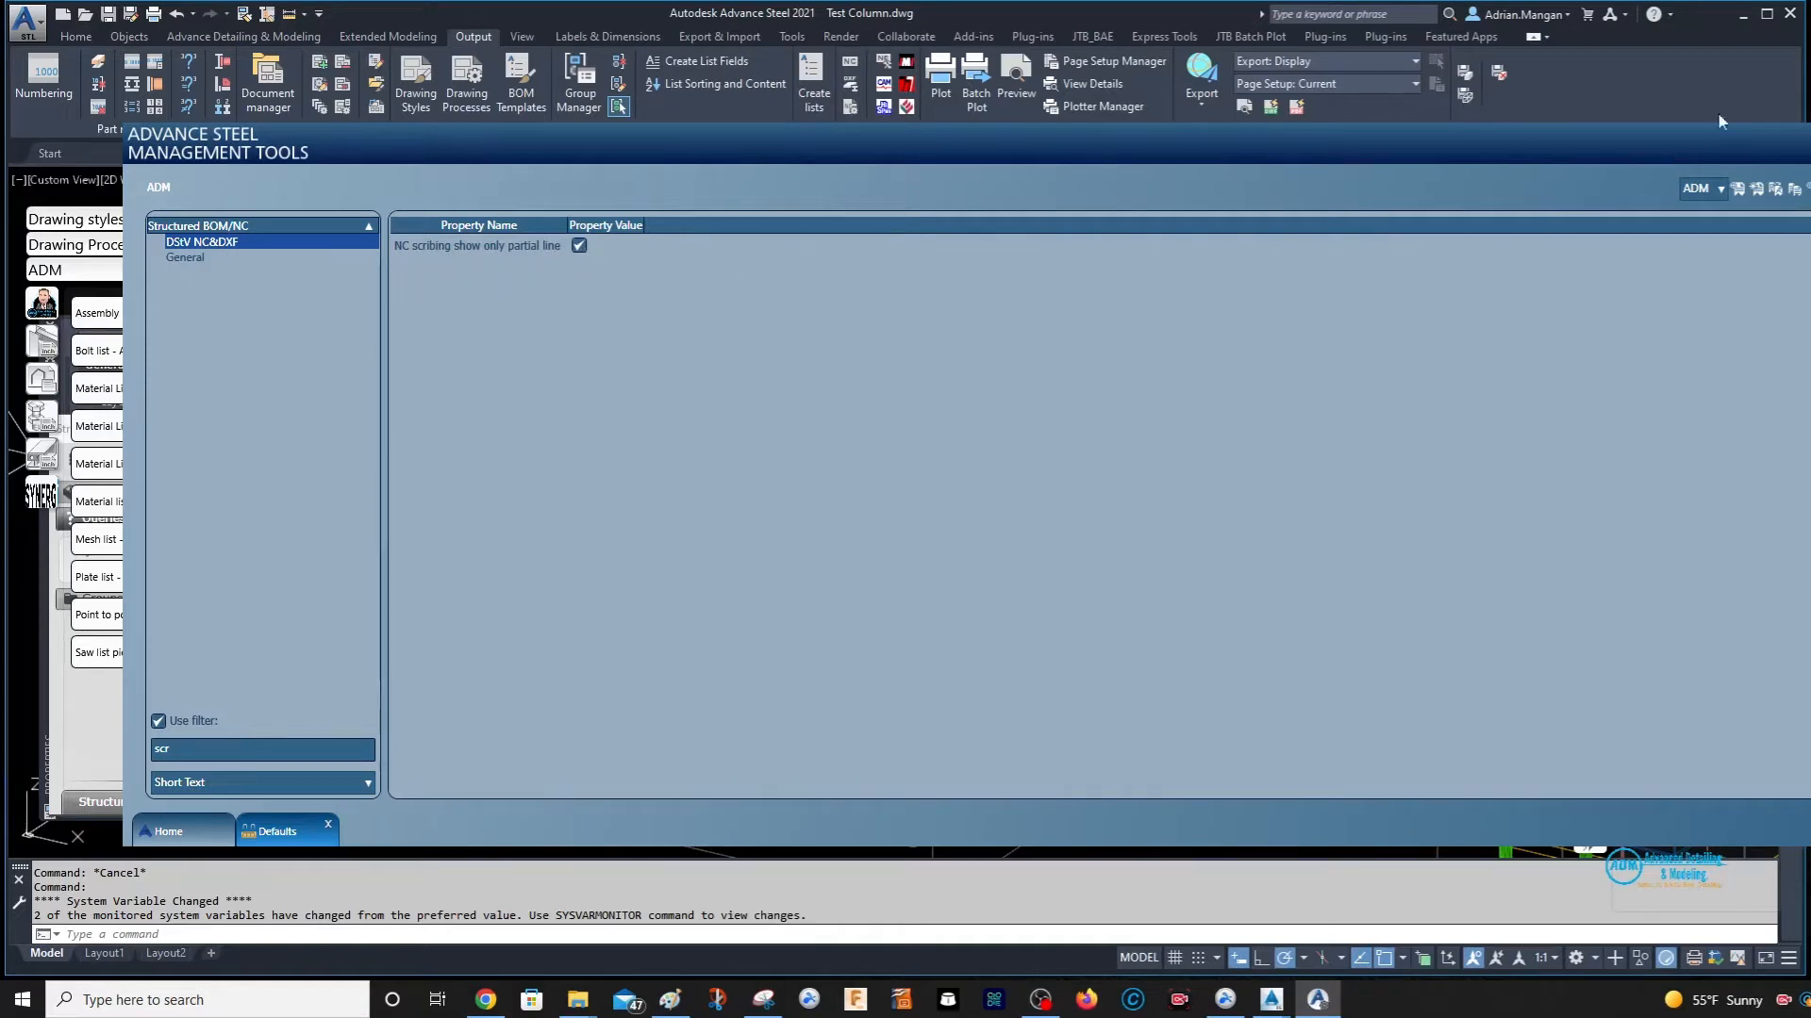
{"action": "key", "text": "alt+F4"}
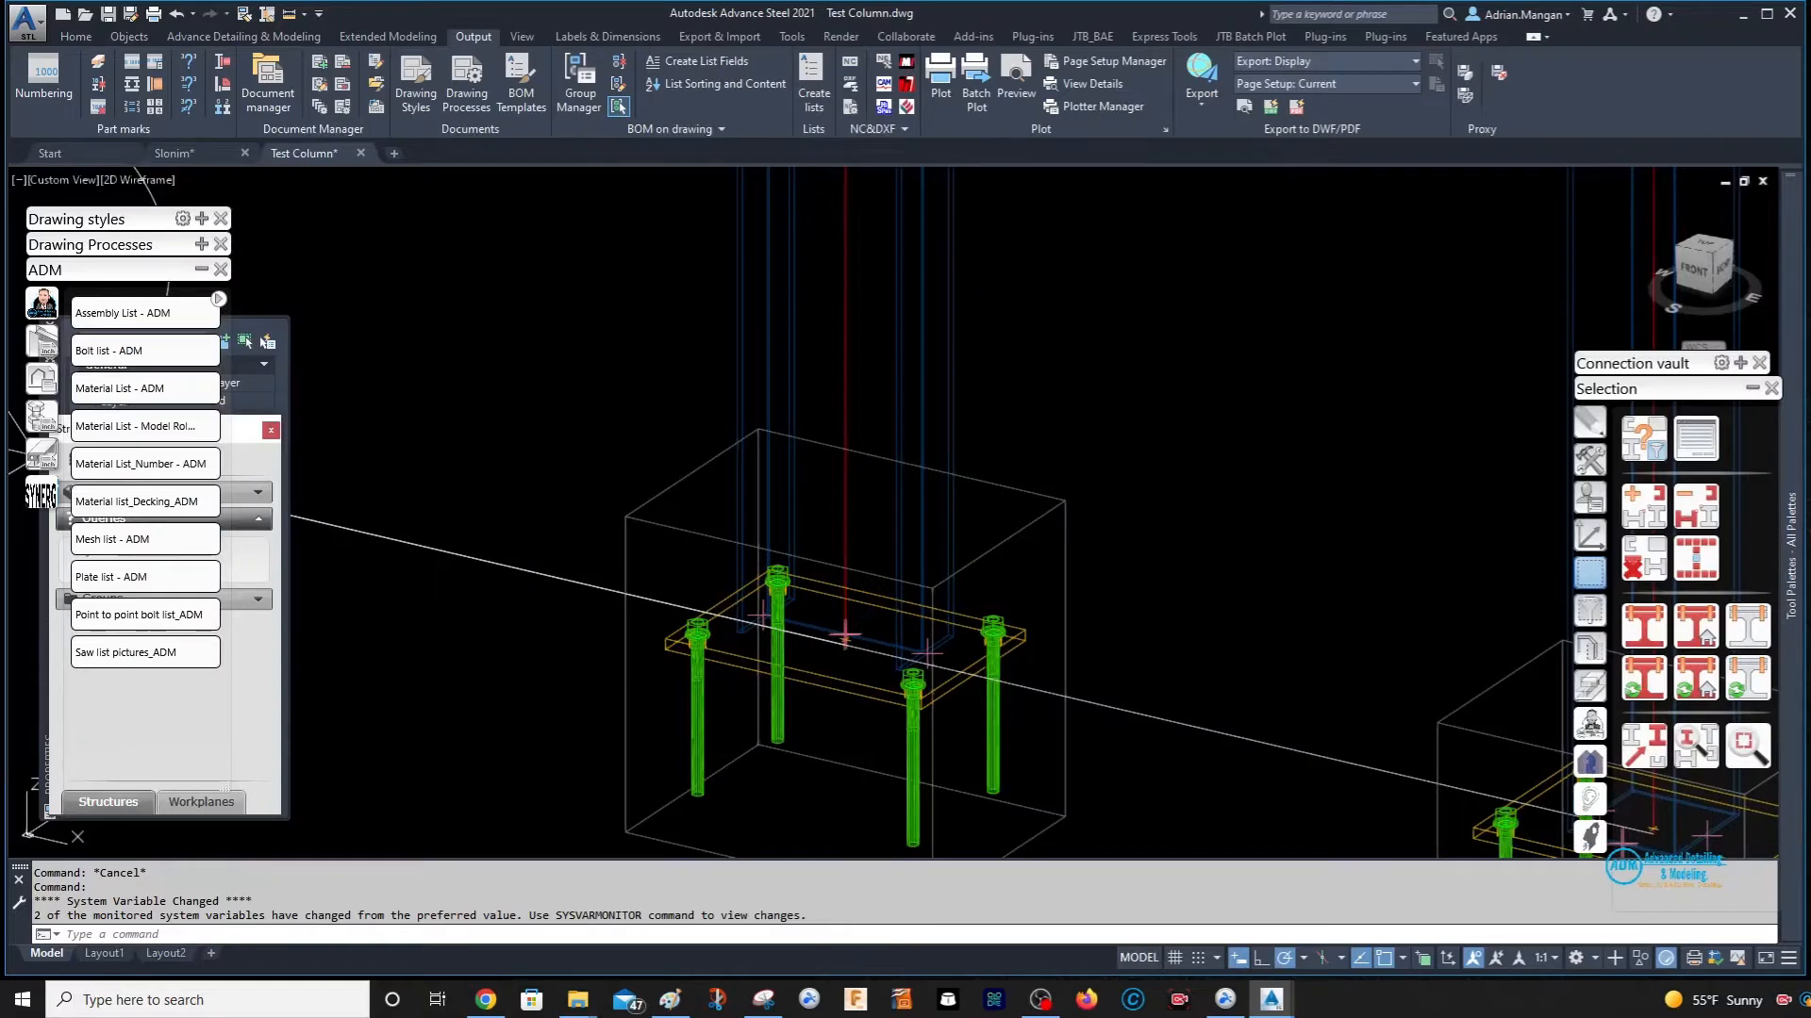
{"action": "scroll", "coordinate": [1013, 340], "scroll_direction": "down", "scroll_amount": 4}
{"action": "middle_click_drag", "start_coordinate": [1101, 354], "coordinate": [1070, 528]}
{"action": "middle_click_drag", "start_coordinate": [892, 605], "coordinate": [887, 616], "text": "shift"}
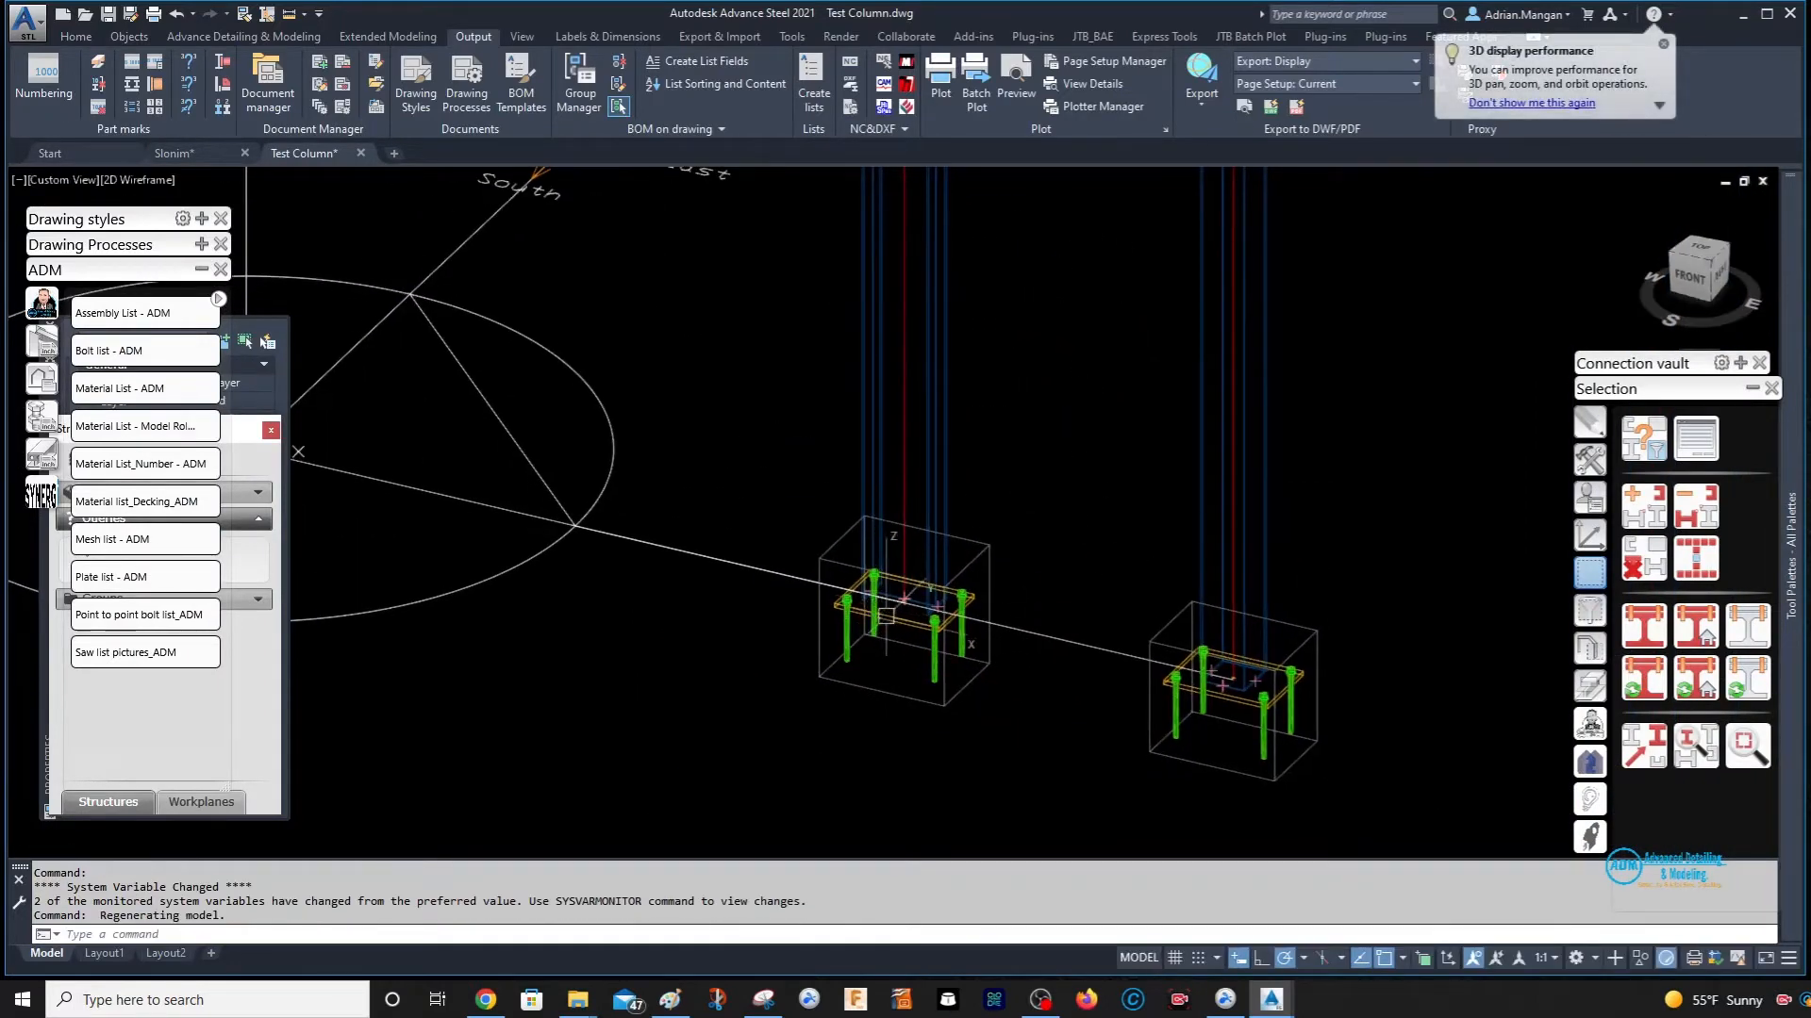
- Review the behavior and file naming options in the NC Settings dialog, and close it
{"action": "scroll", "coordinate": [886, 616], "scroll_direction": "up", "scroll_amount": 2}
{"action": "left_click", "coordinate": [851, 108]}
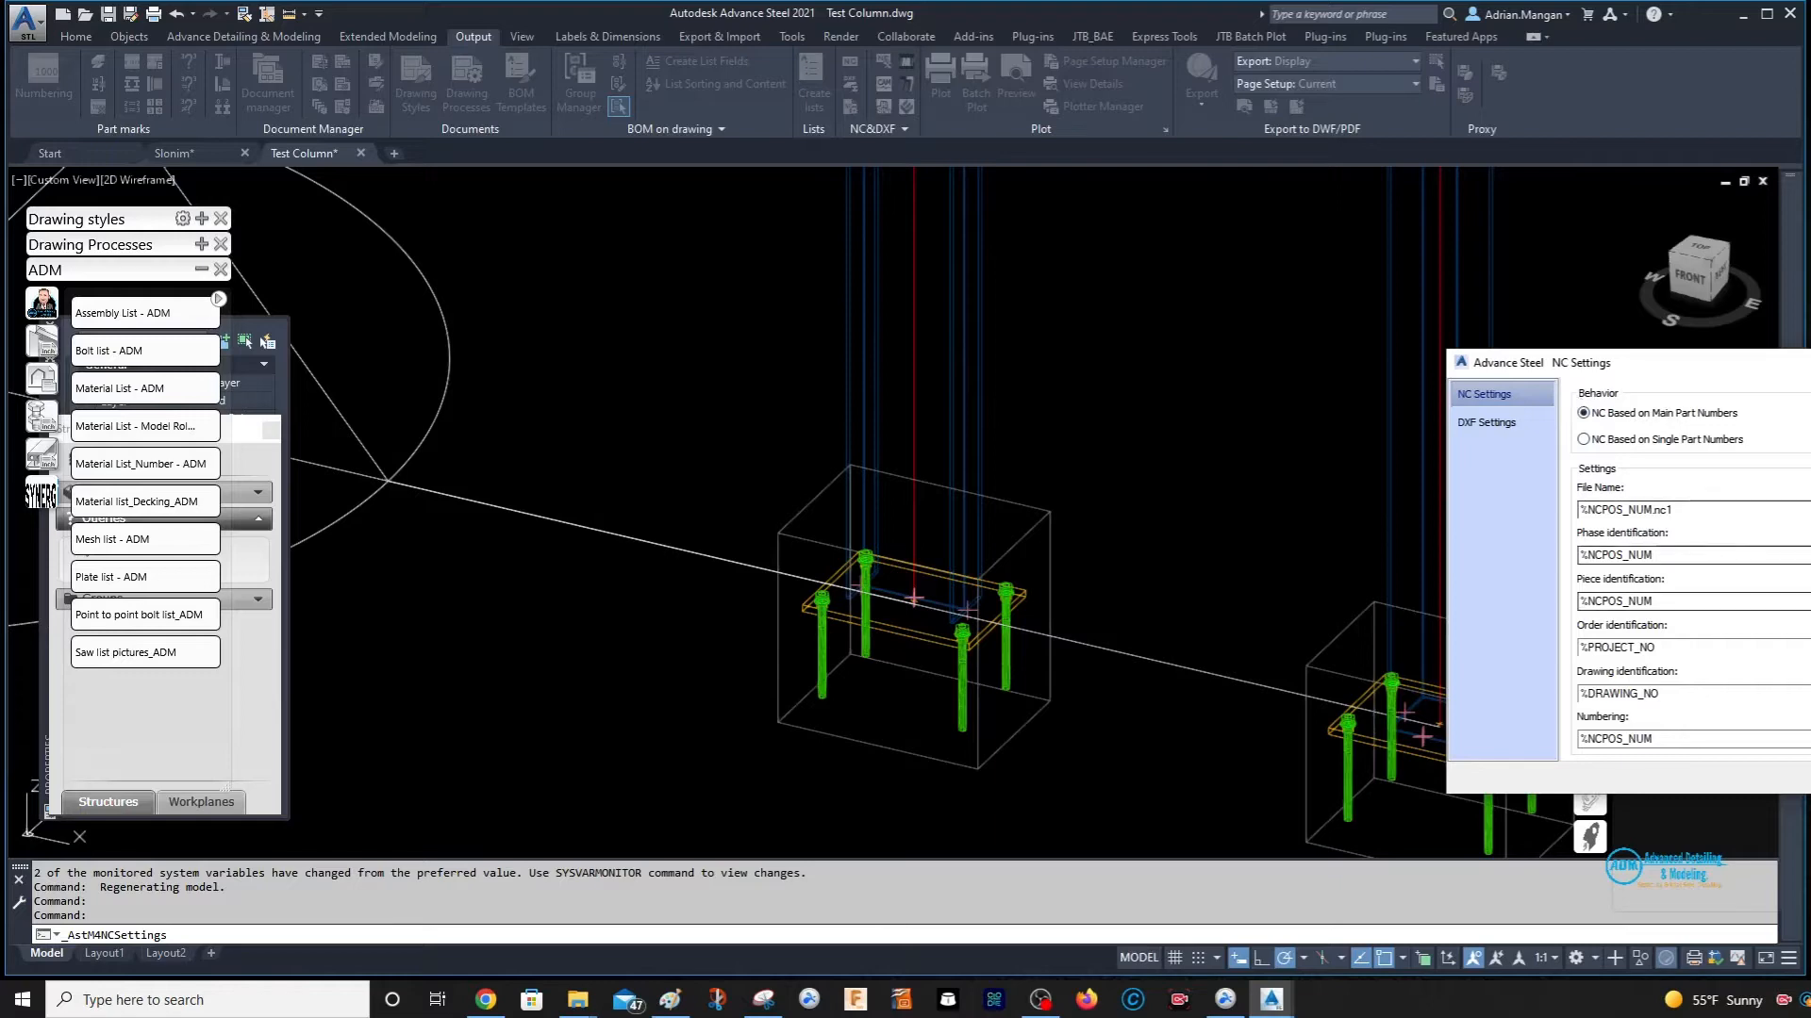
{"action": "left_click", "coordinate": [1809, 778]}
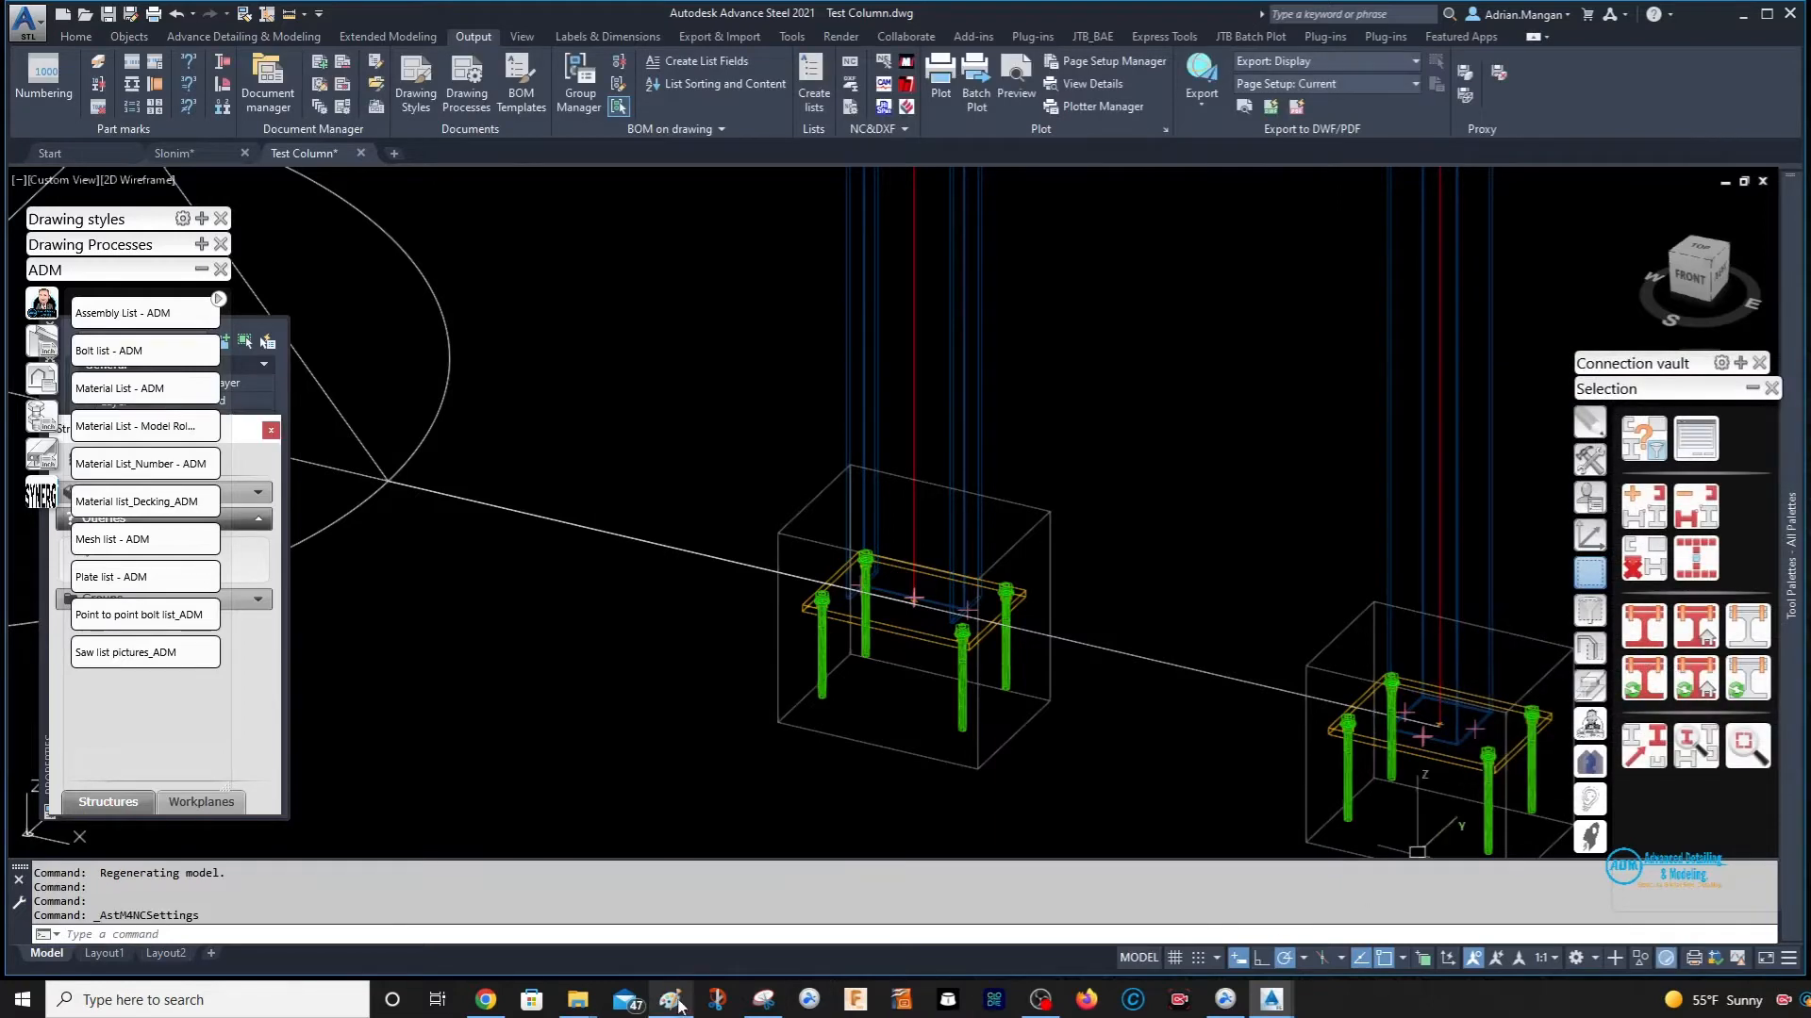
- Delete bp1001.nc1.dxf and bp1001.nc1.upd from the Test Column project's DSTV NC folder in File Explorer, and minimize the folder window
{"action": "mouse_move", "coordinate": [577, 999]}
{"action": "left_click", "coordinate": [586, 937]}
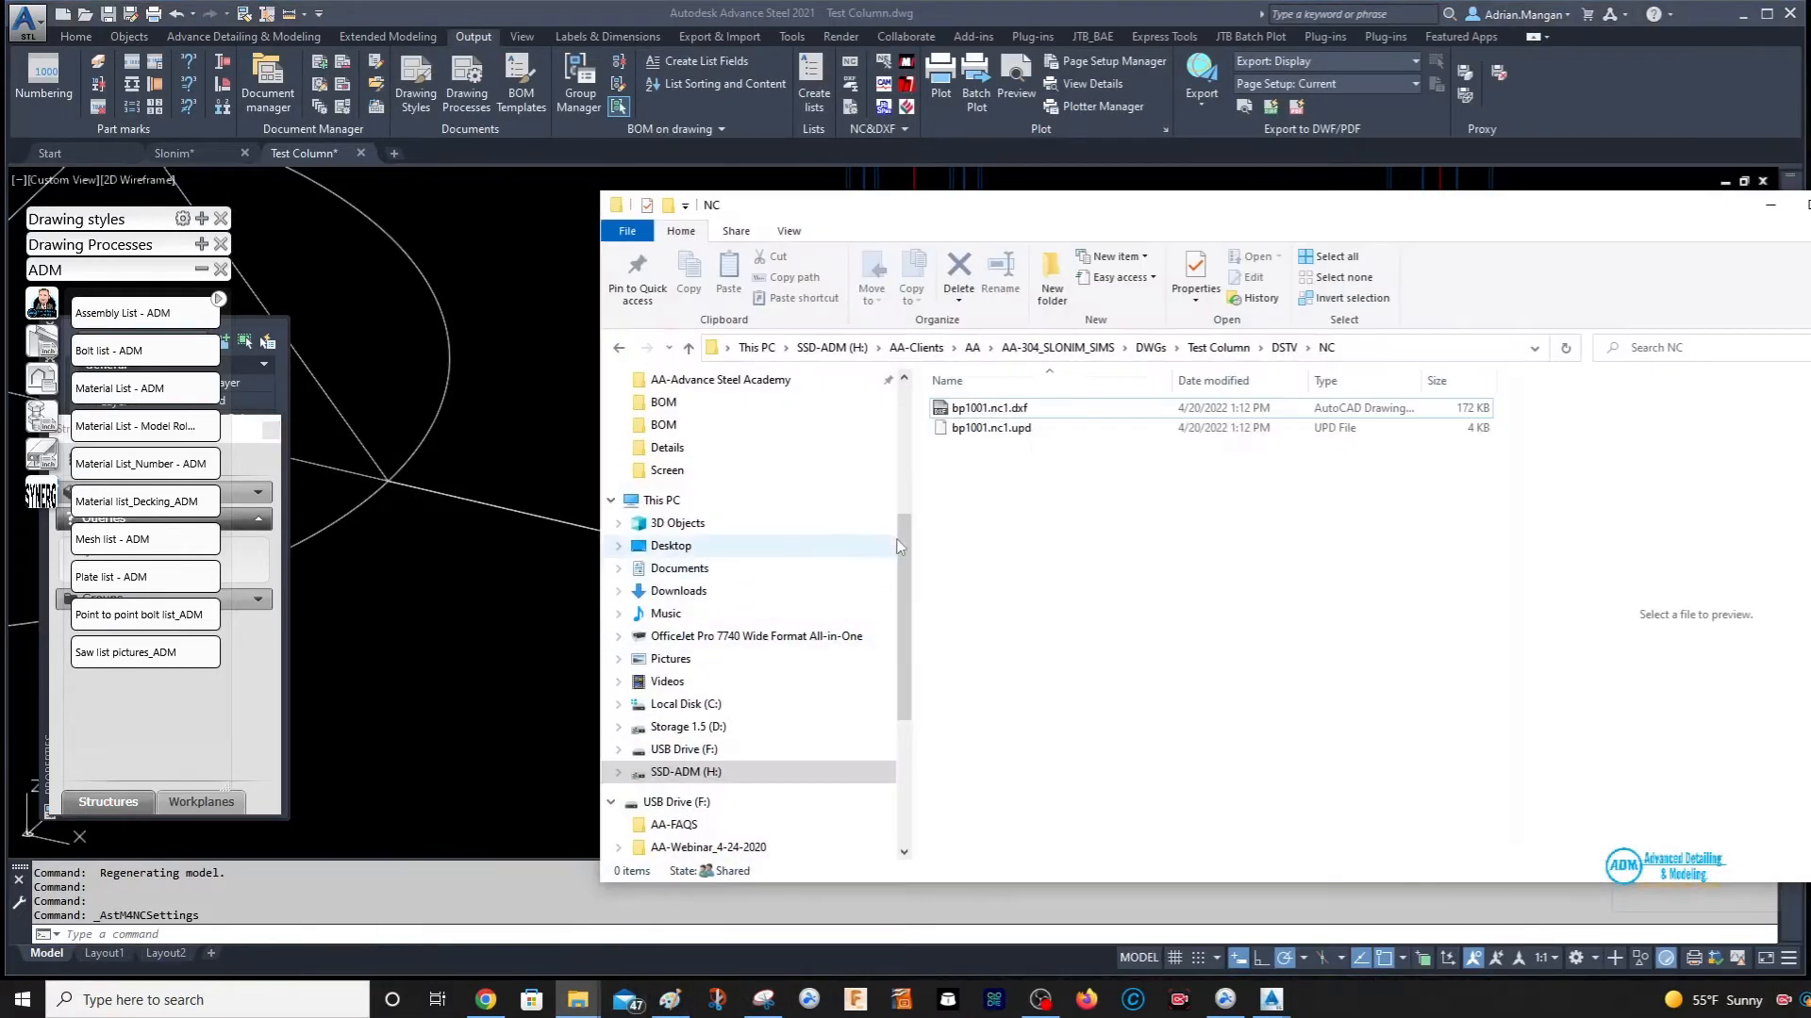
{"action": "left_click", "coordinate": [985, 407]}
{"action": "left_click", "coordinate": [1007, 429], "text": "shift"}
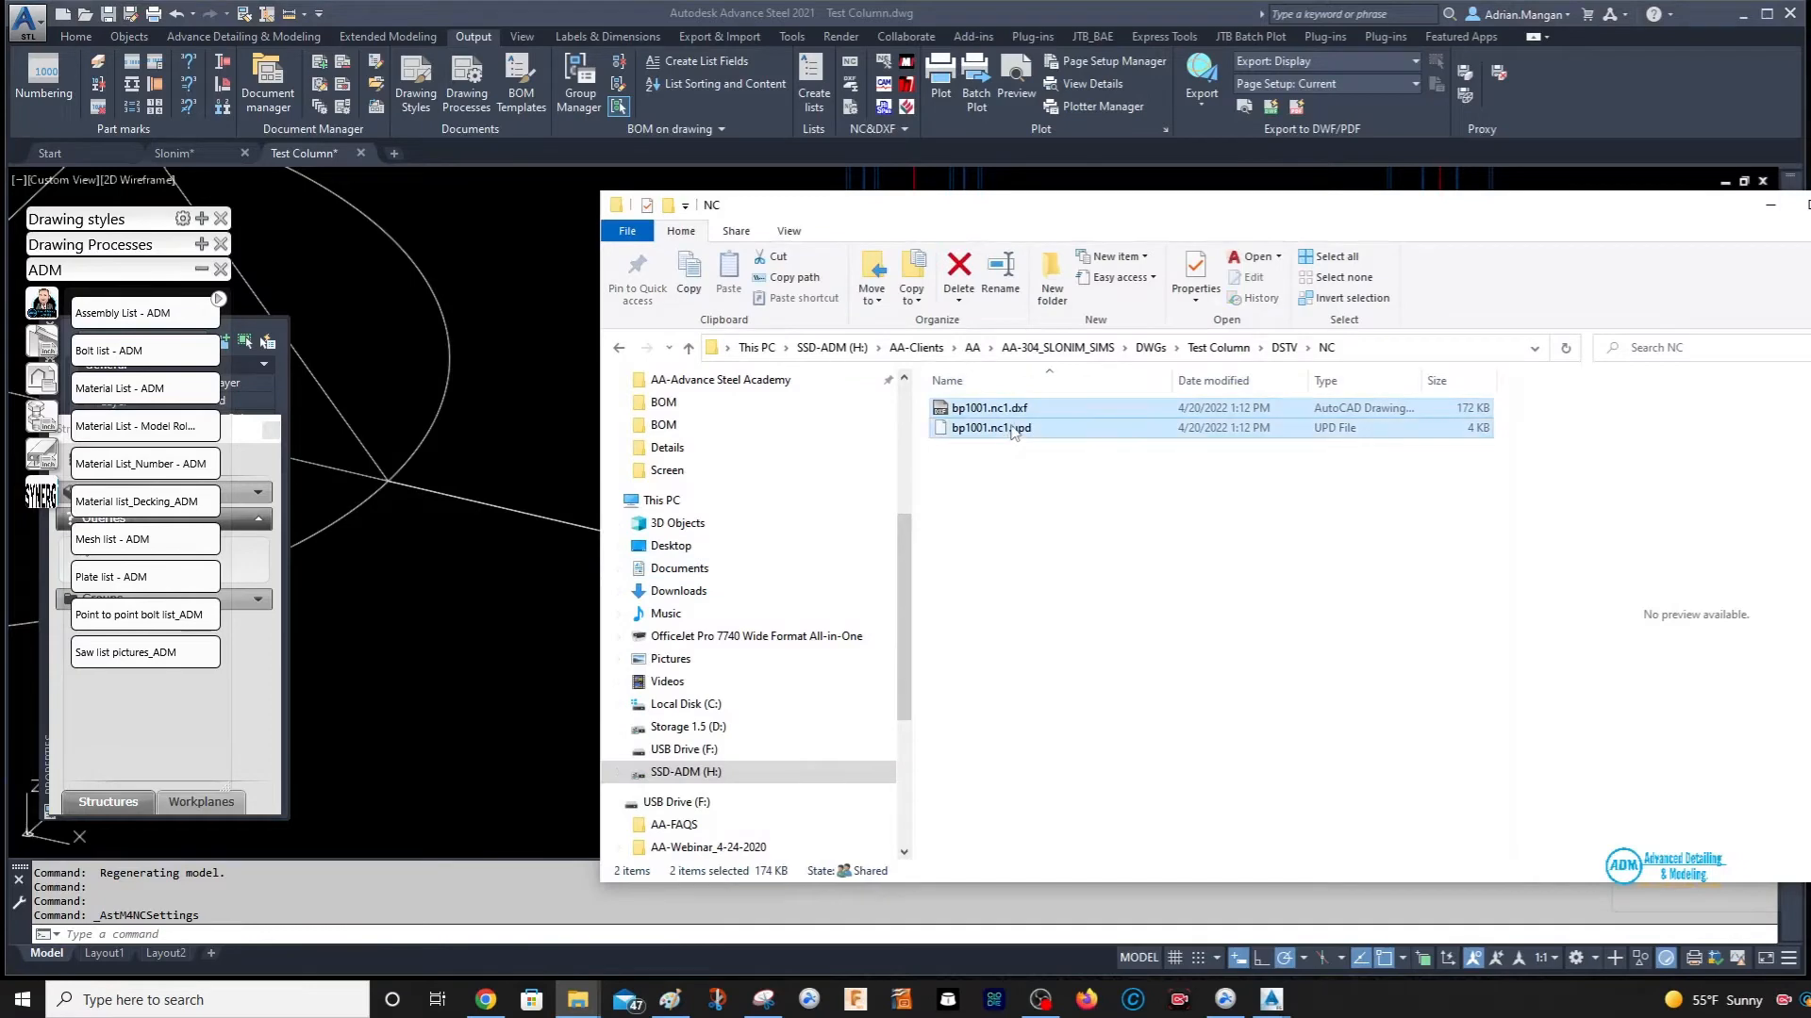
{"action": "key", "text": "Delete"}
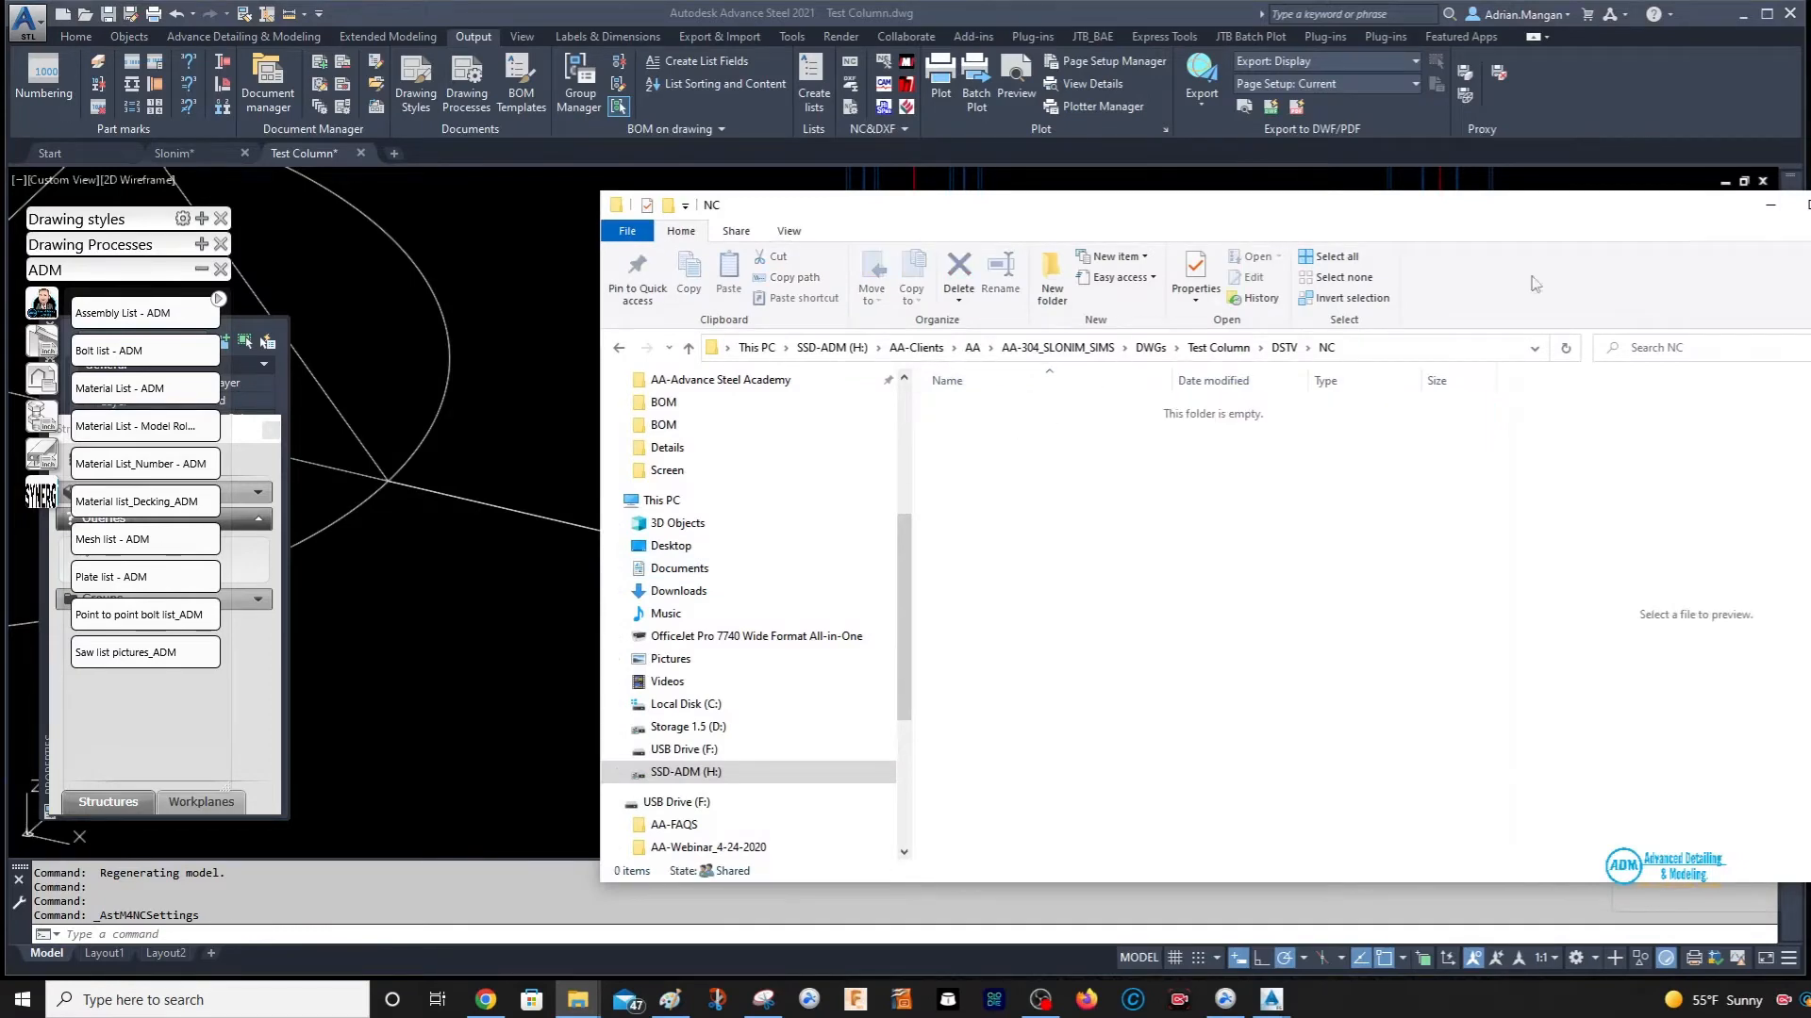
{"action": "left_click", "coordinate": [1772, 204]}
- Create NC and DXF files for the base plates of both columns
{"action": "left_click", "coordinate": [911, 638]}
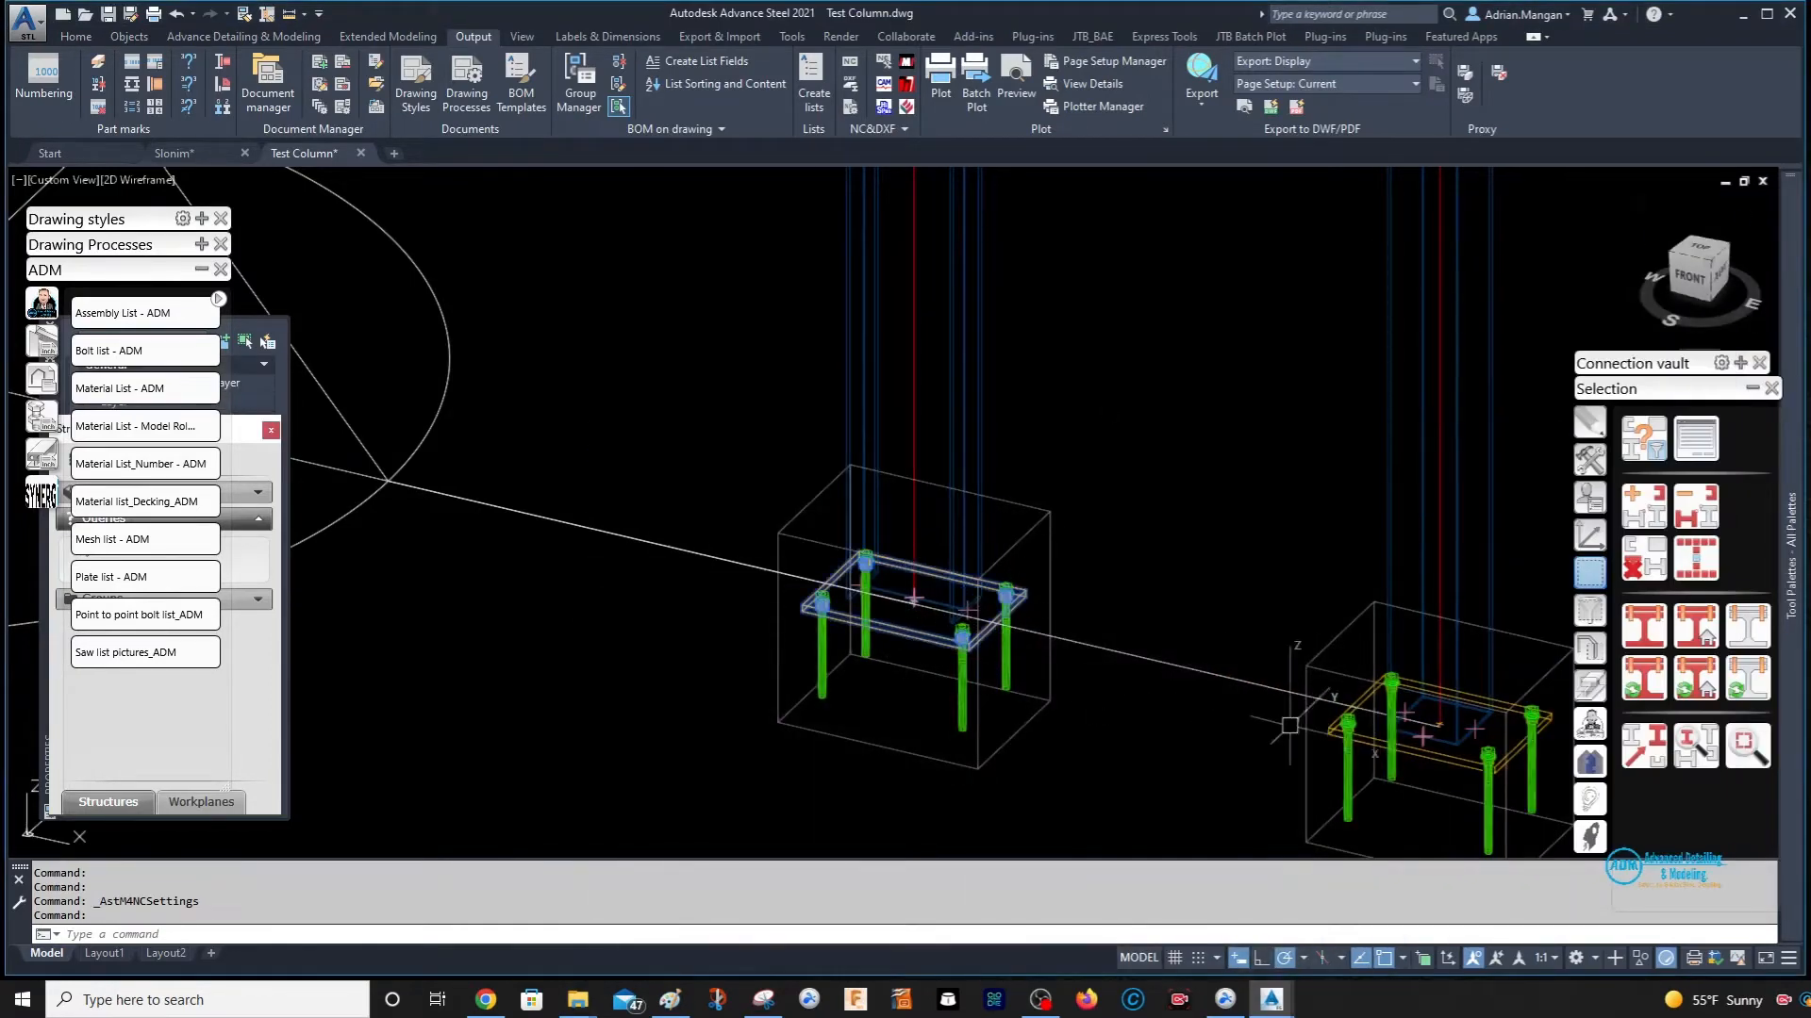
{"action": "left_click", "coordinate": [1438, 762]}
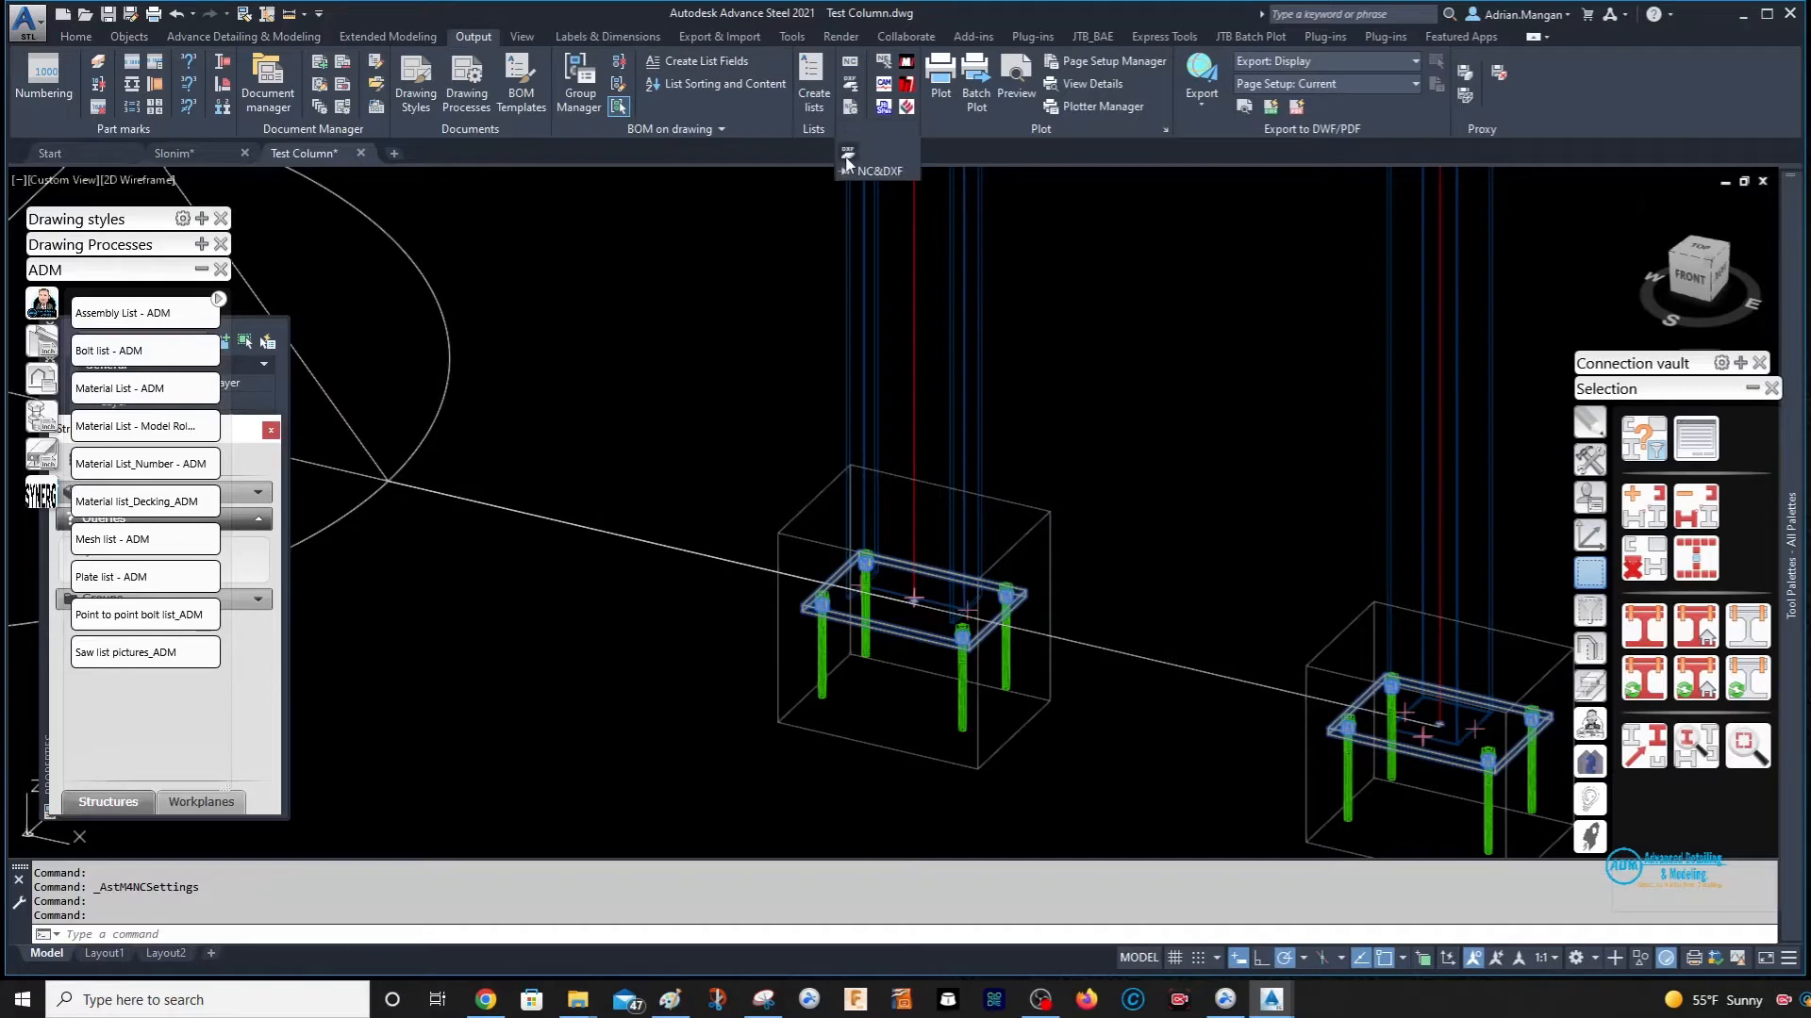
{"action": "left_click", "coordinate": [847, 158]}
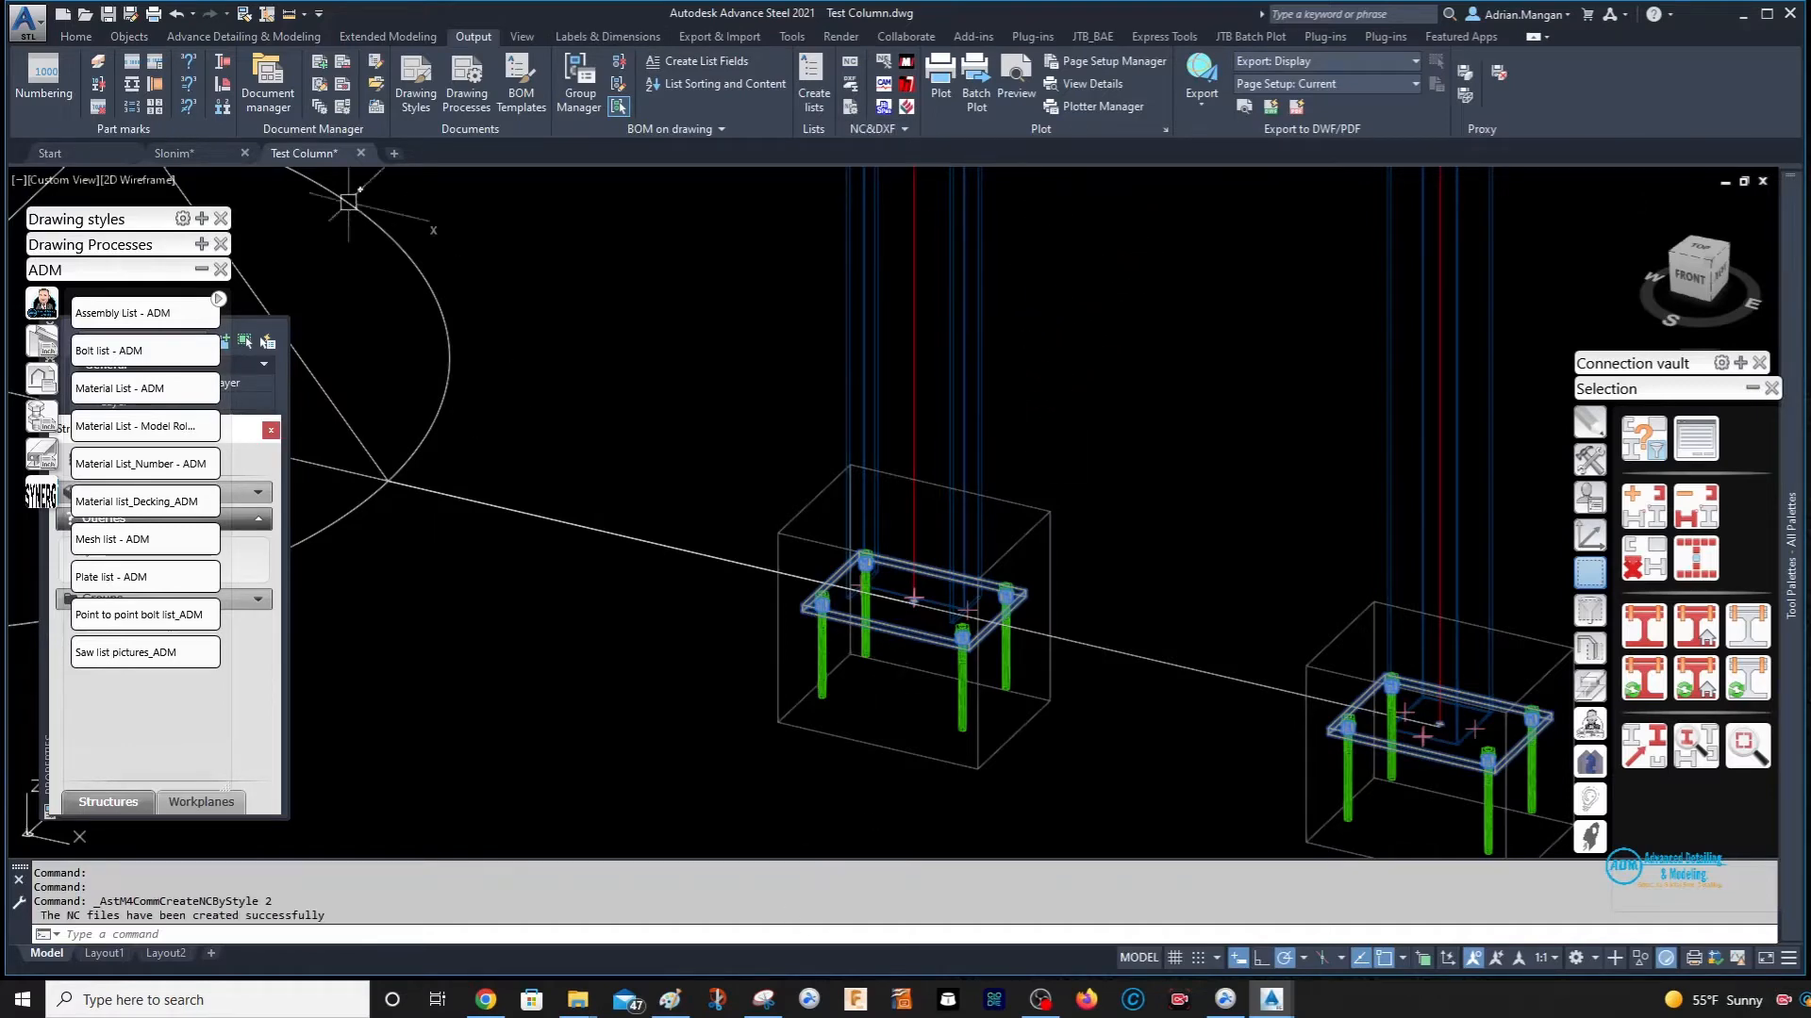
- Open bp1001.nc1.dxf and examine the placement of its part mark, column markings and bolt holes
{"action": "left_click", "coordinate": [99, 154]}
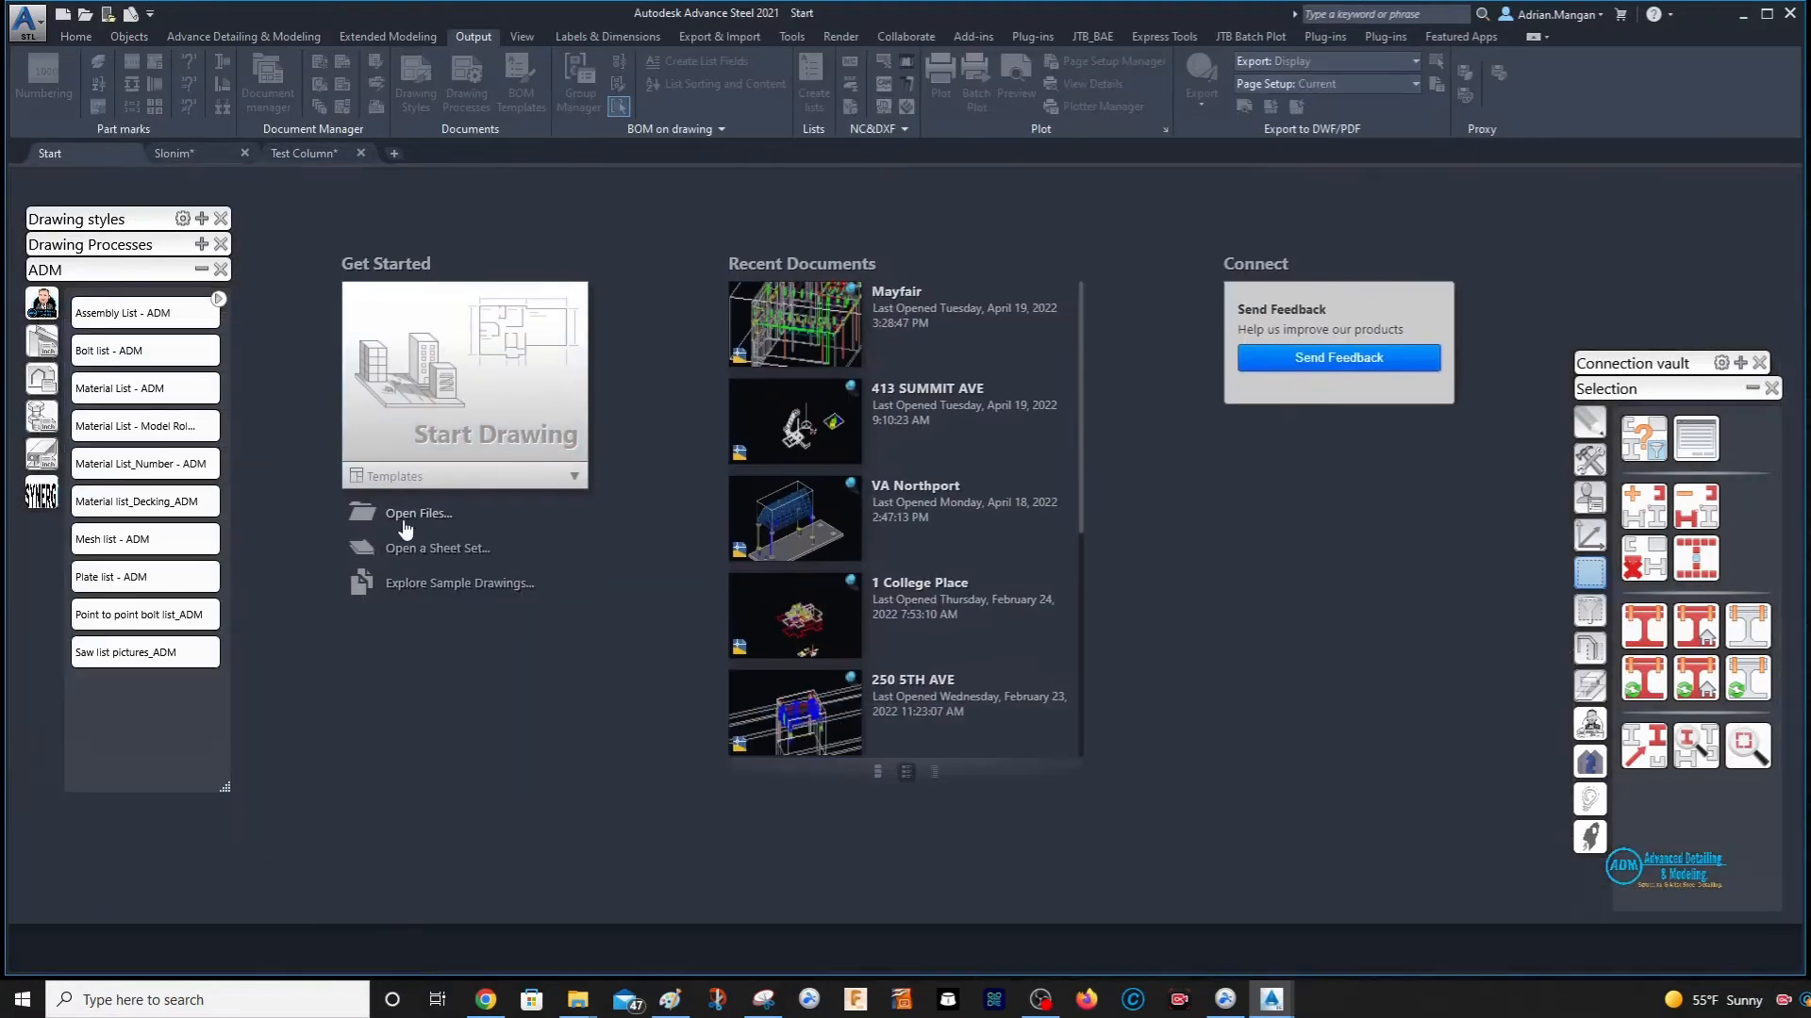
{"action": "left_click", "coordinate": [406, 516]}
{"action": "double_click", "coordinate": [1025, 394]}
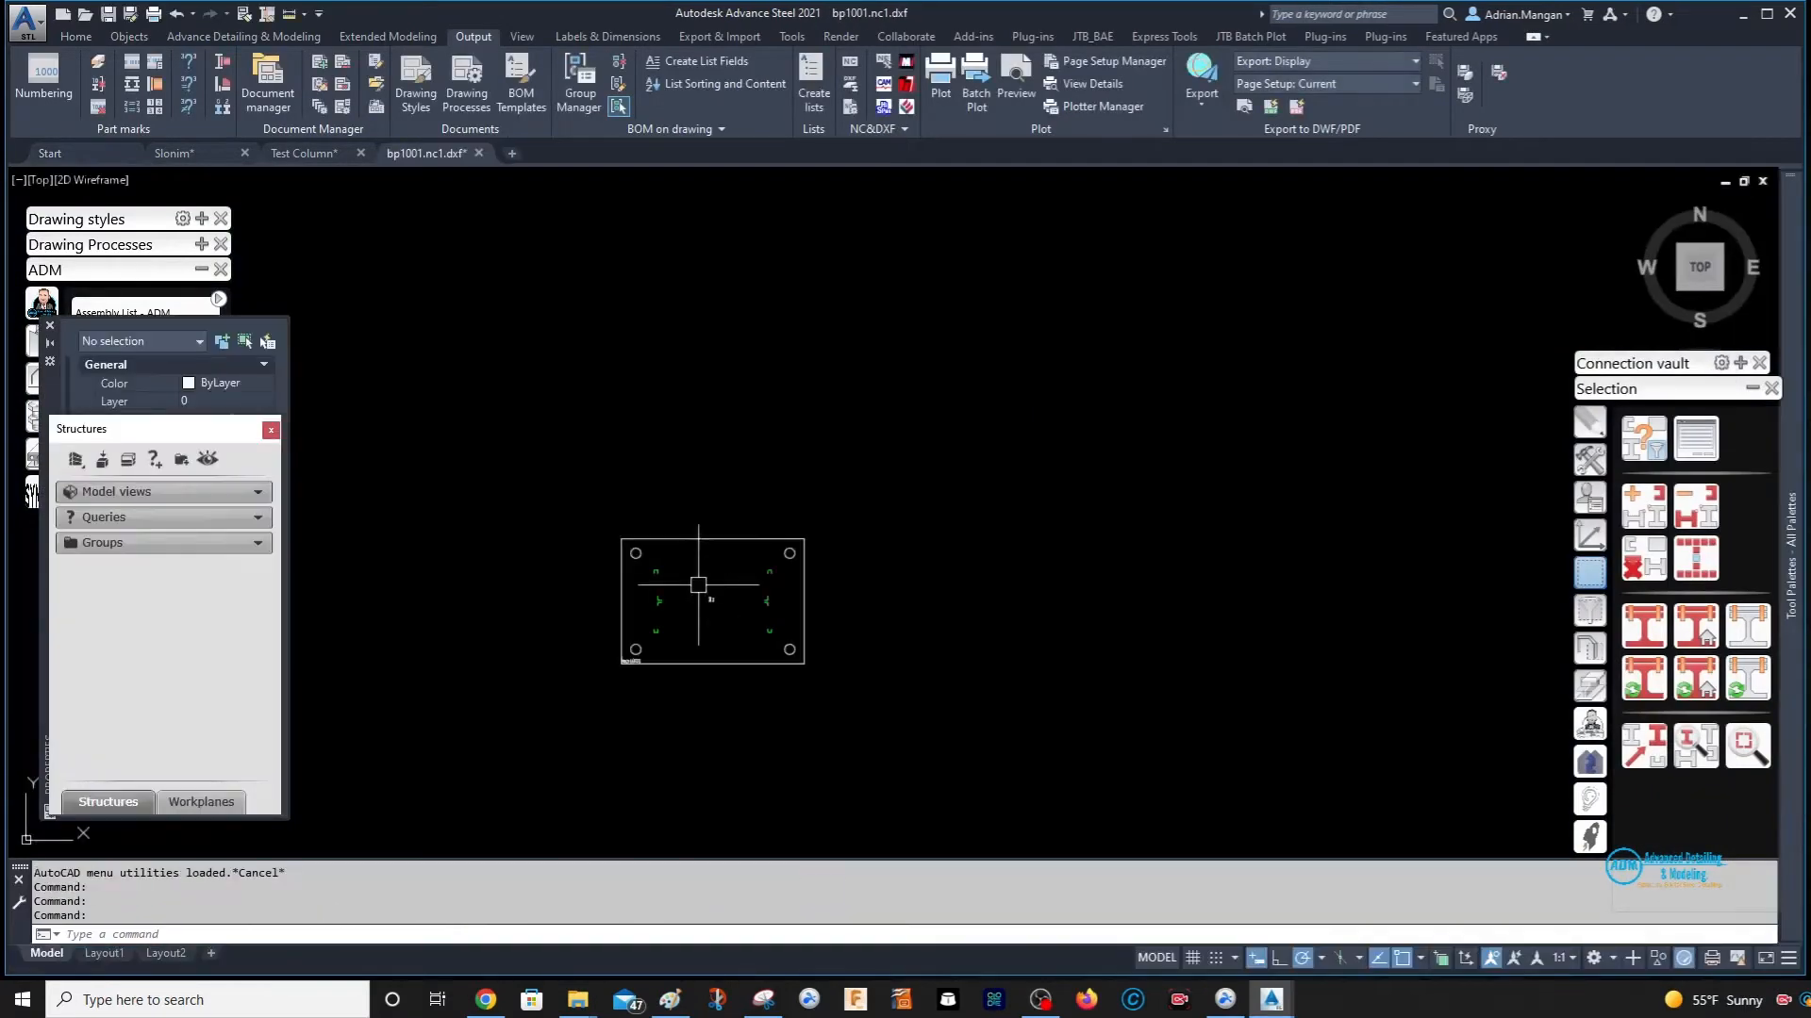
{"action": "scroll", "coordinate": [698, 585], "scroll_direction": "up", "scroll_amount": 6}
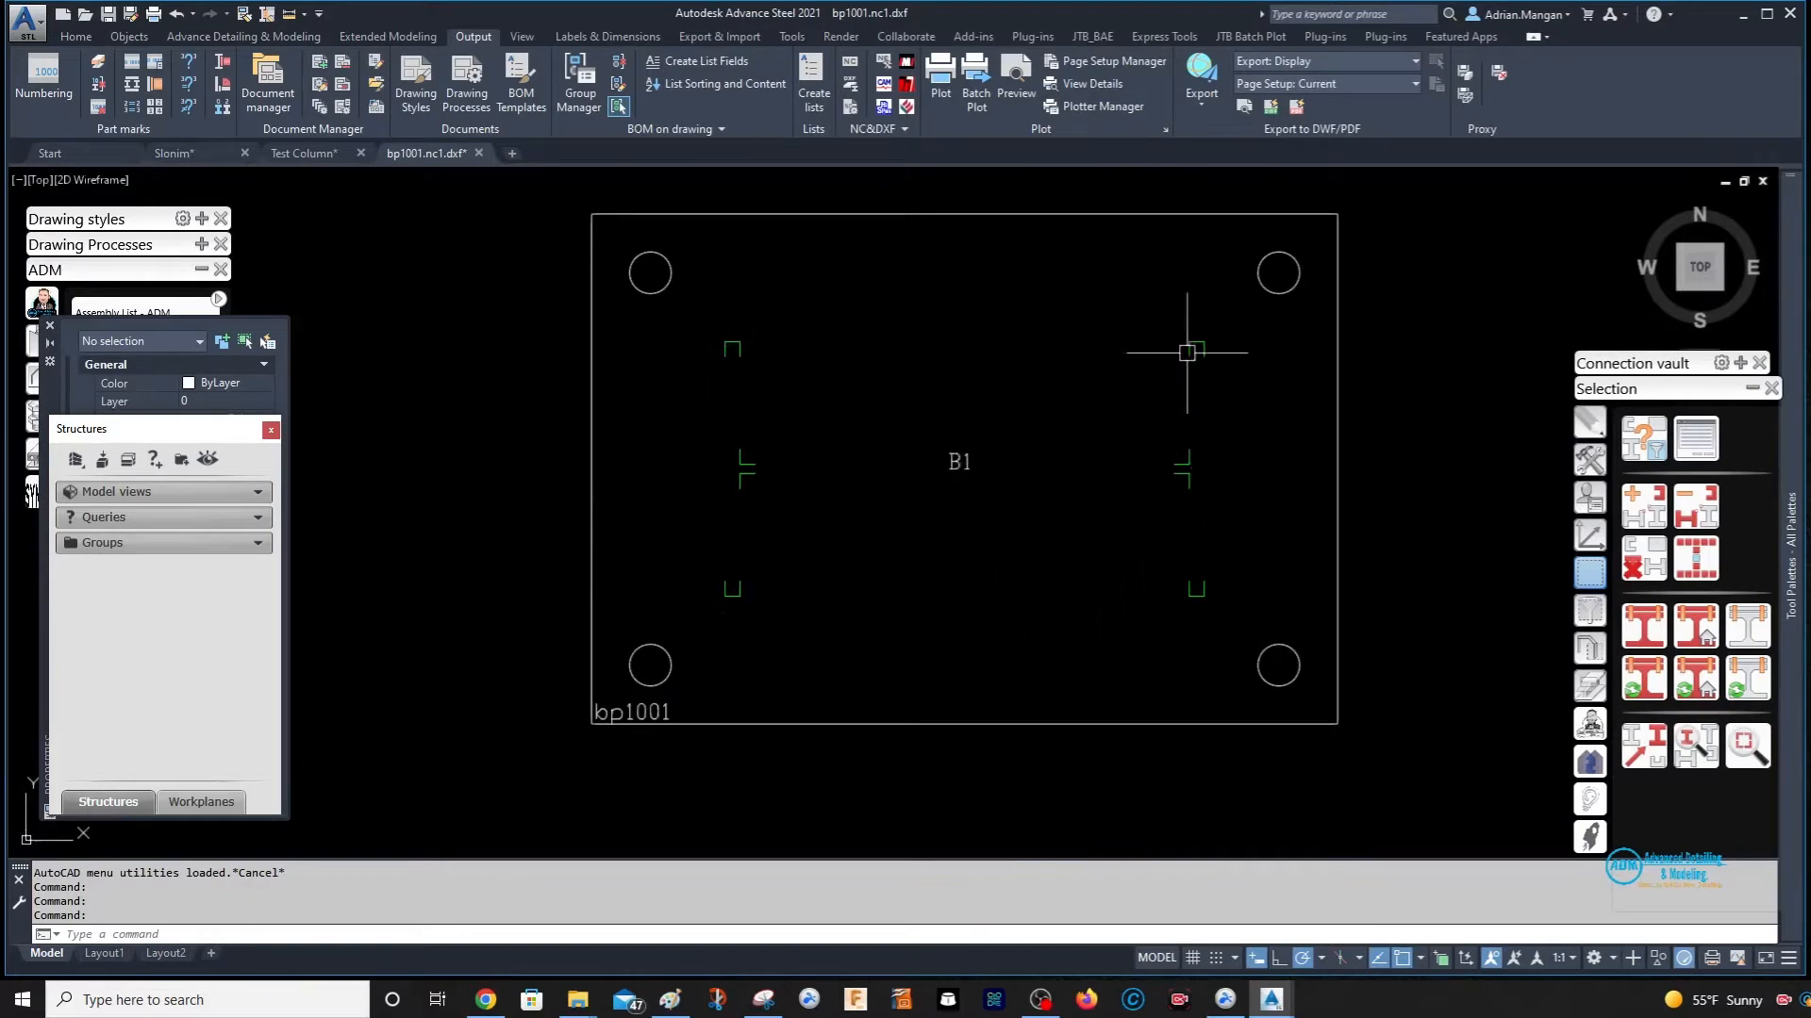
{"action": "scroll", "coordinate": [784, 588], "scroll_direction": "down", "scroll_amount": 2}
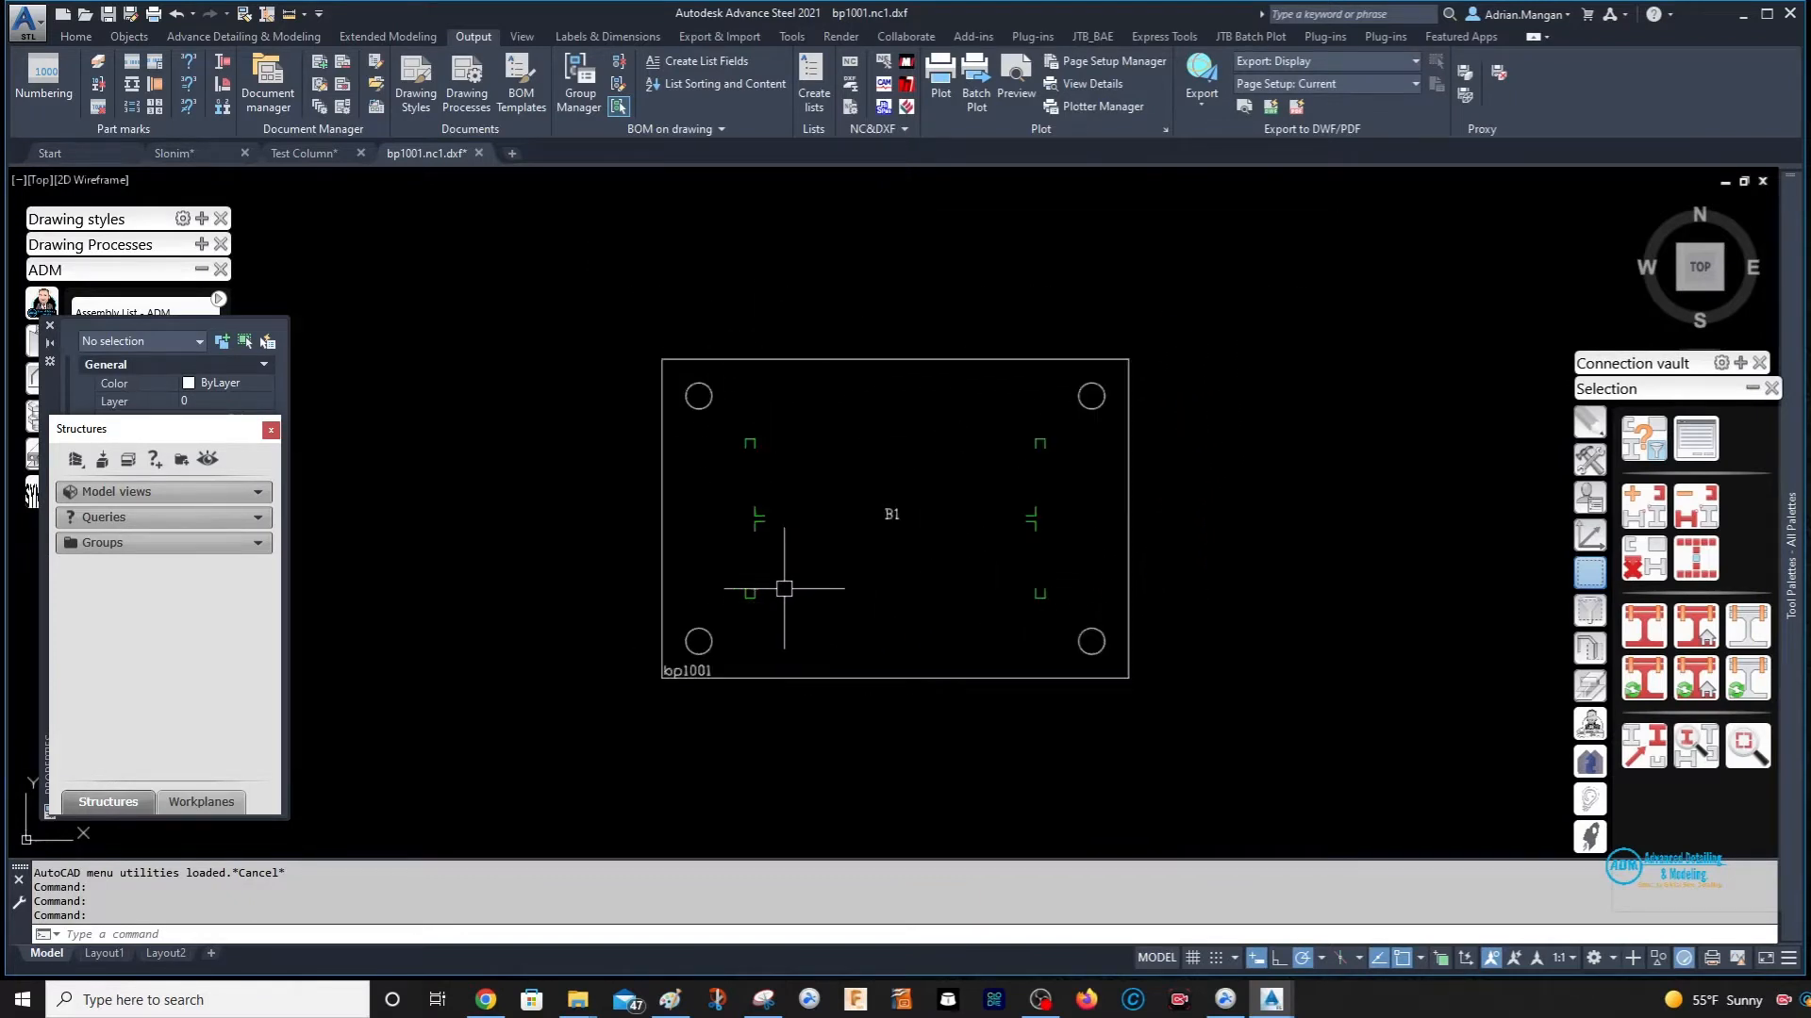
{"action": "scroll", "coordinate": [894, 578], "scroll_direction": "up", "scroll_amount": 2}
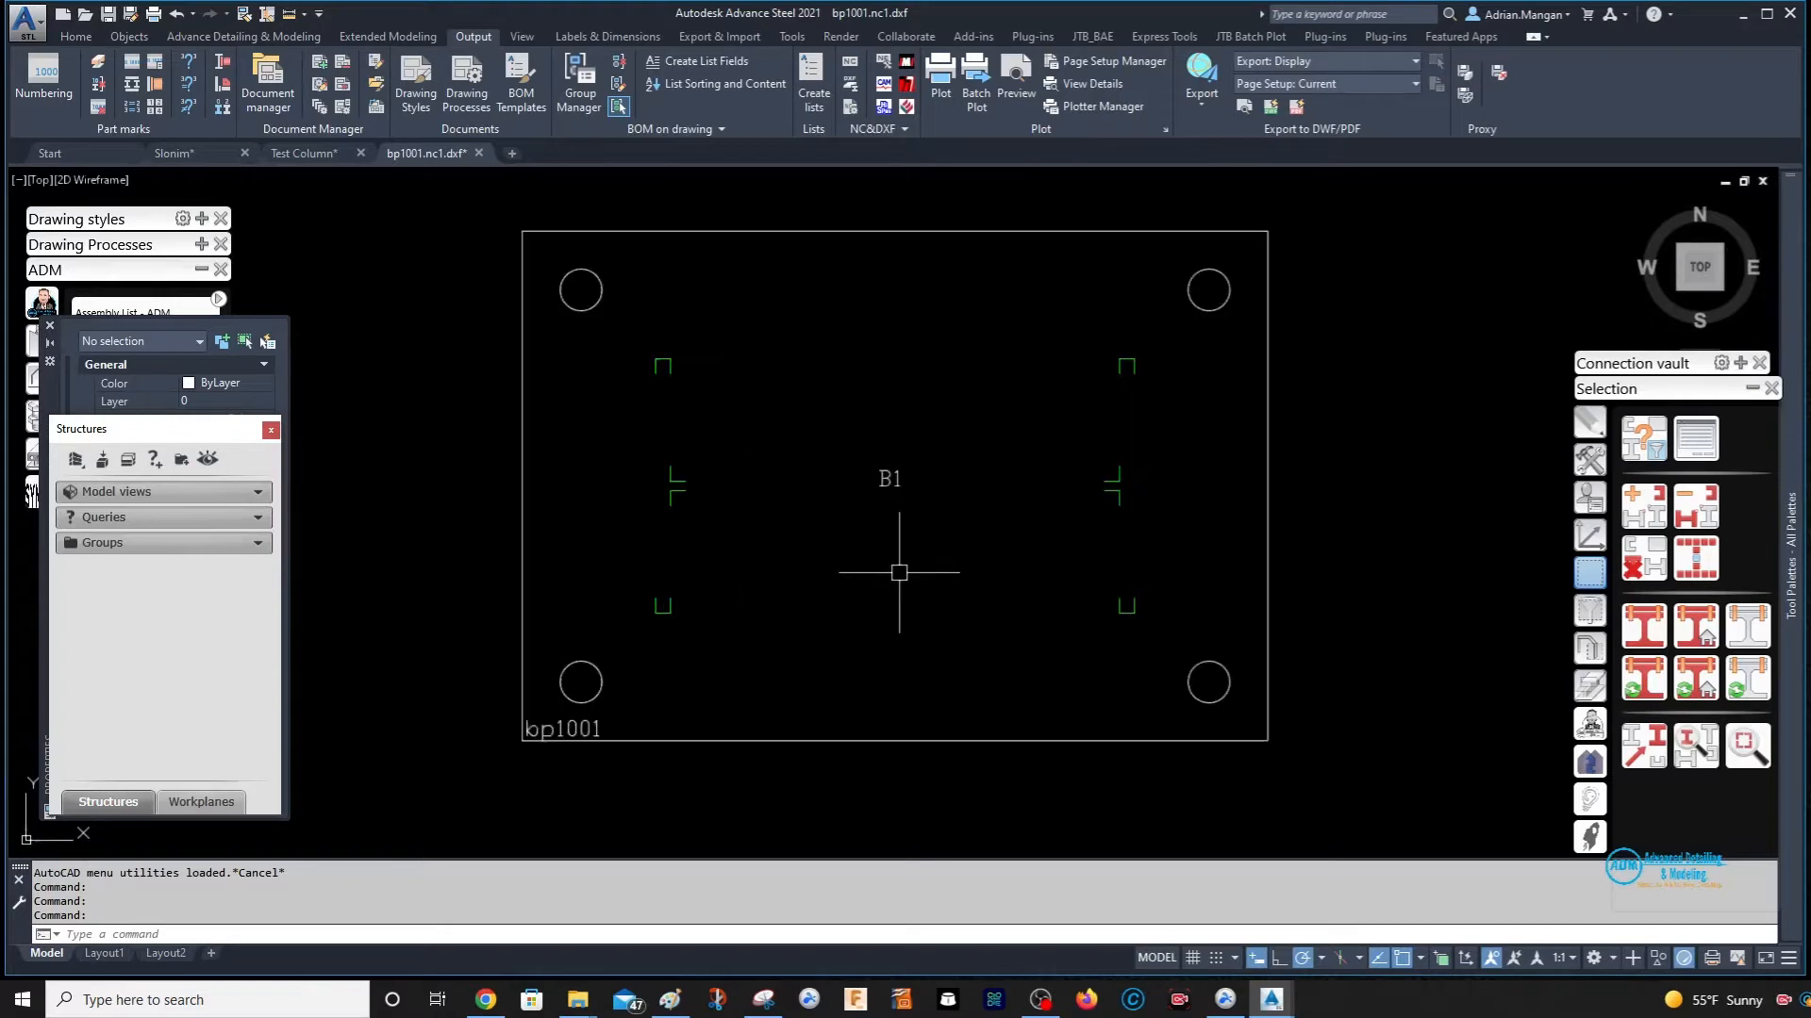
{"action": "scroll", "coordinate": [887, 567], "scroll_direction": "down", "scroll_amount": 2}
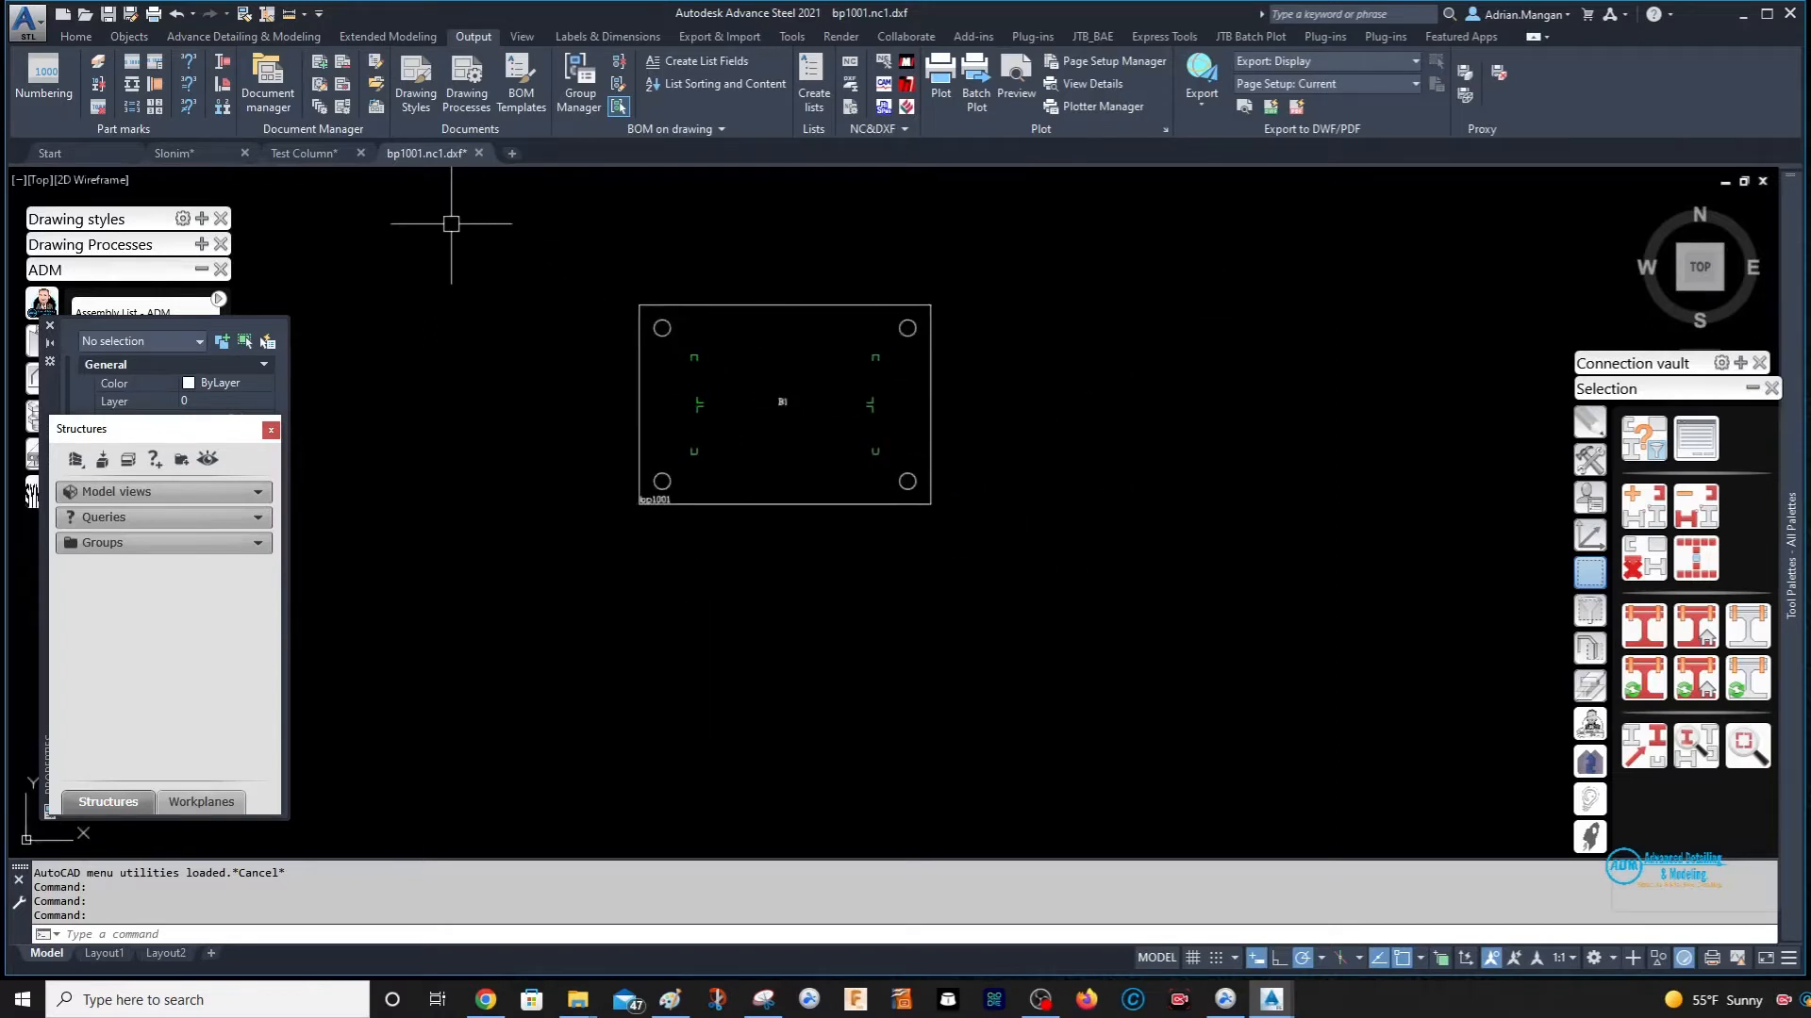
- Open bp1002.nc1.dxf and examine the part mark and column corner markings relative to the bolt holes
{"action": "left_click", "coordinate": [57, 151]}
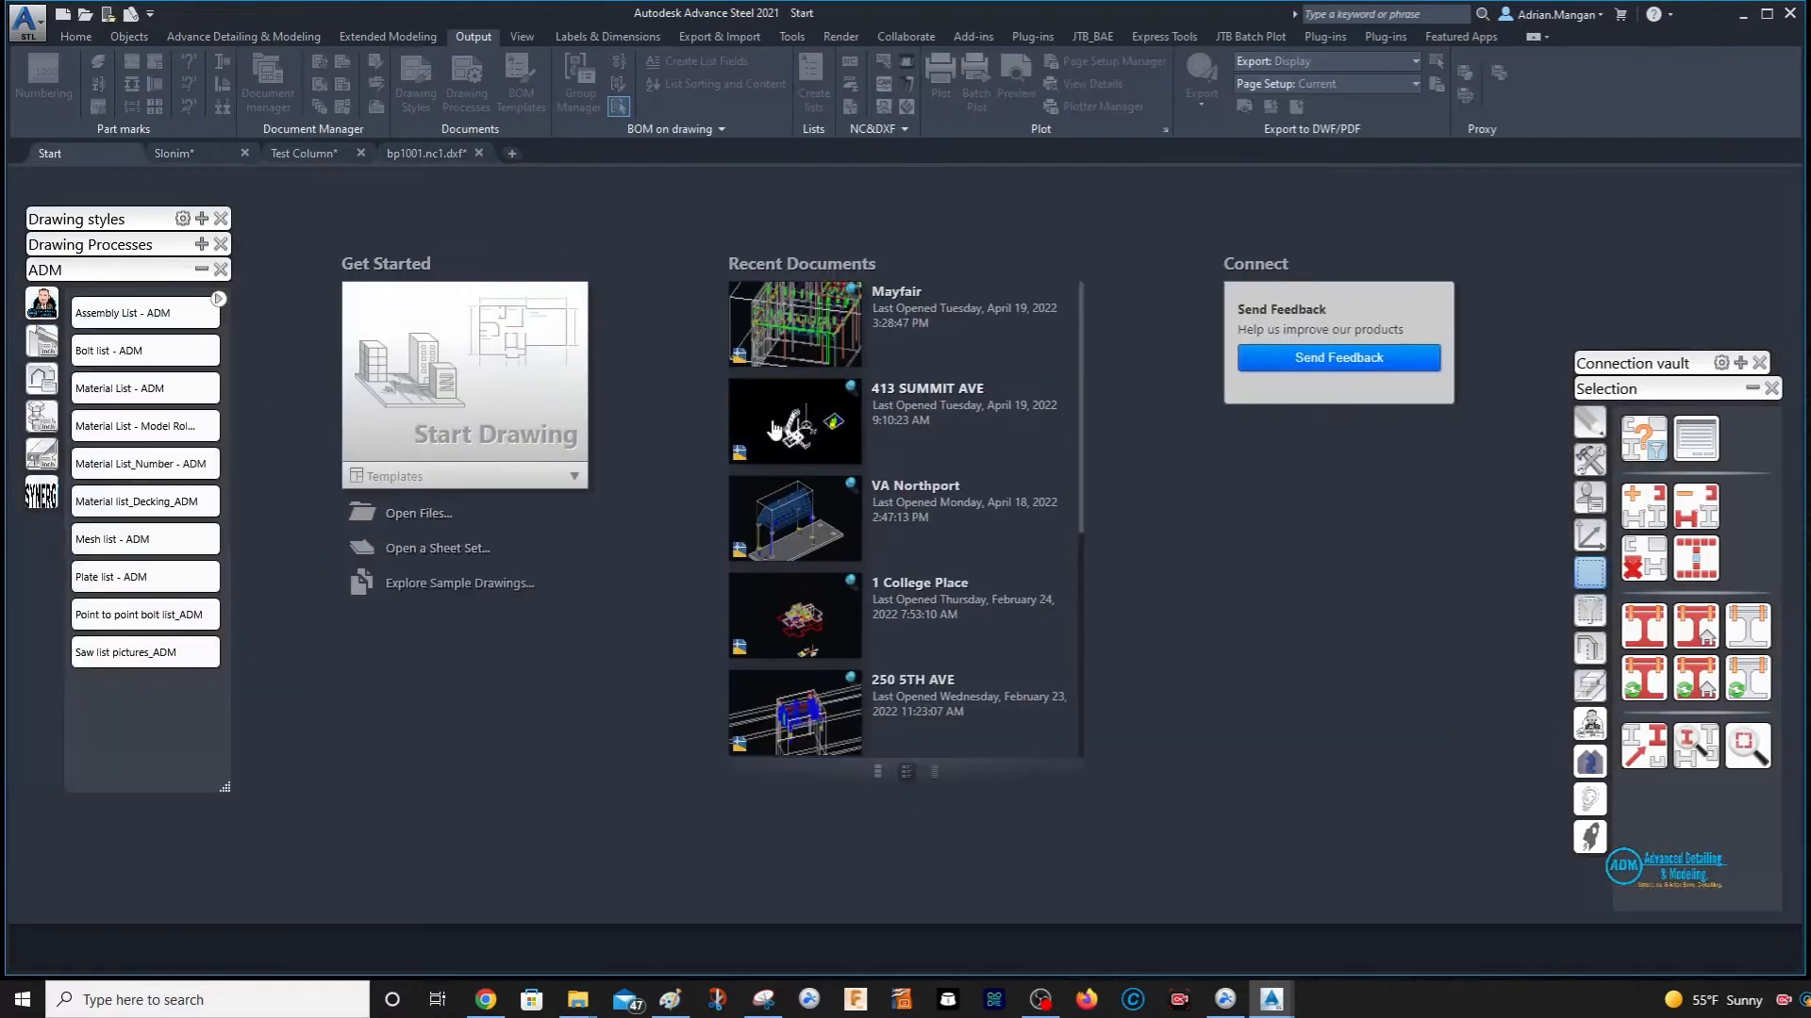
{"action": "left_click", "coordinate": [404, 516]}
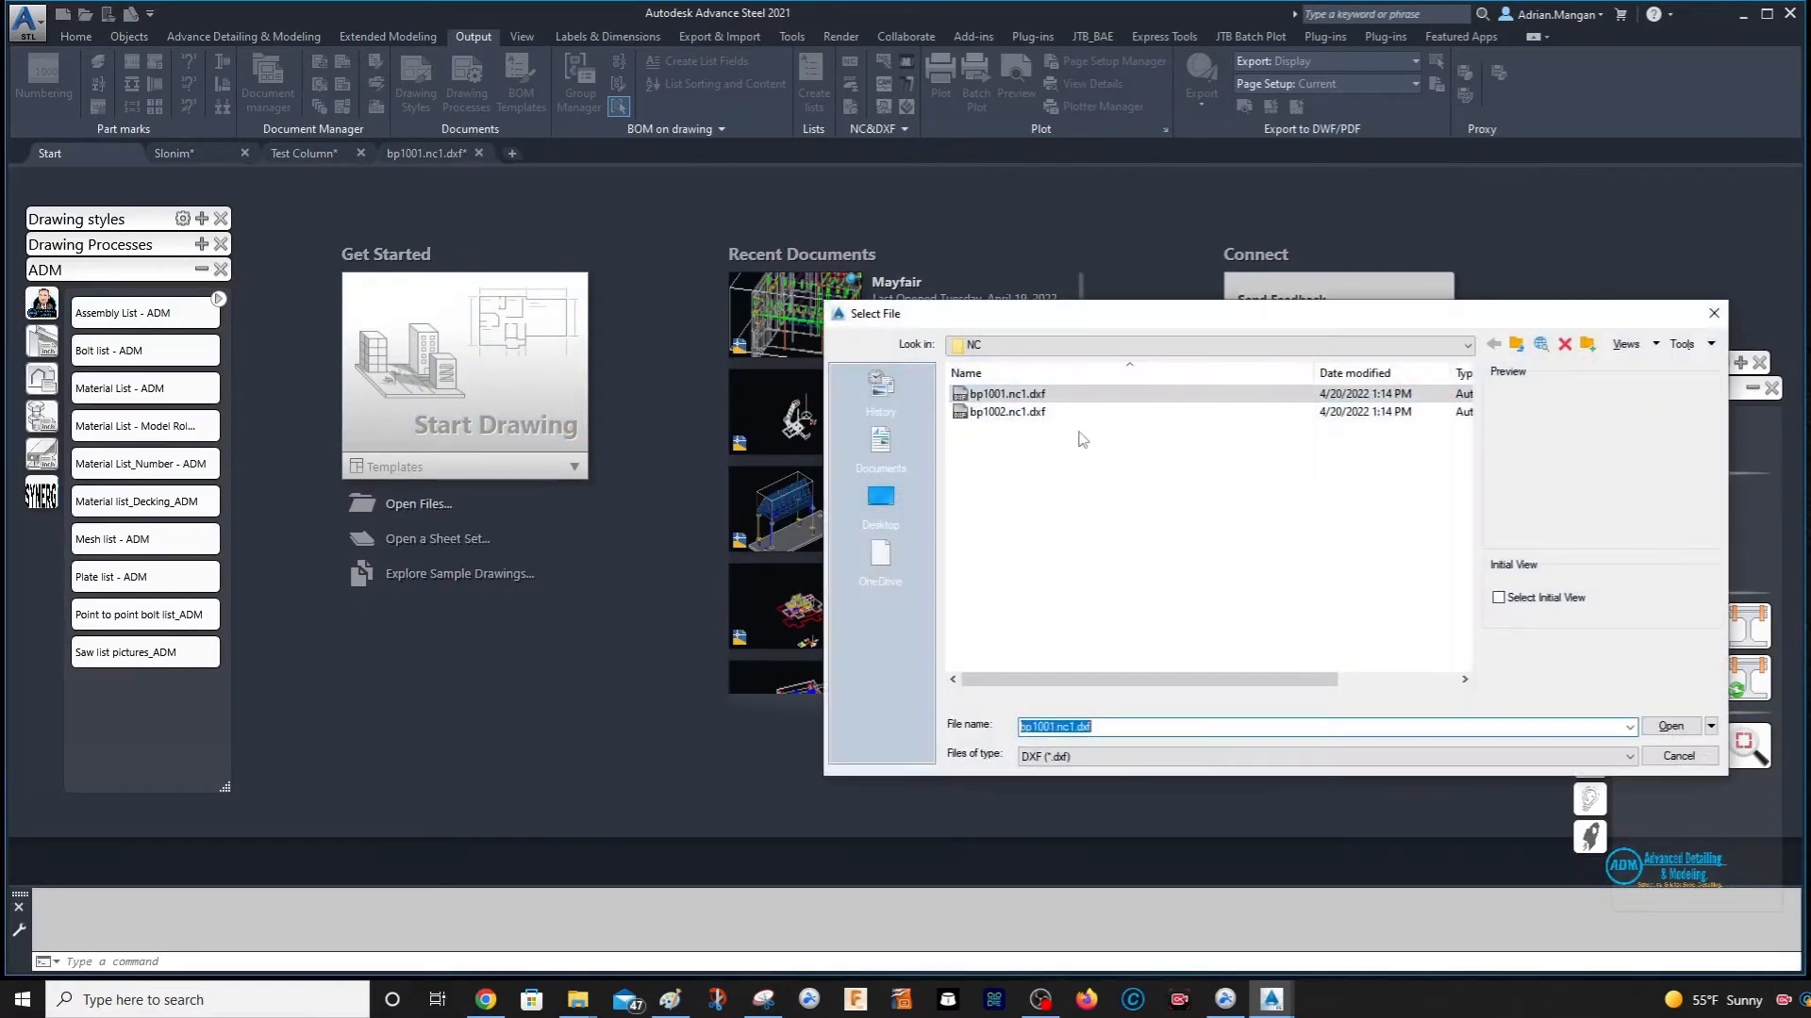
{"action": "left_click", "coordinate": [1037, 413]}
{"action": "left_click", "coordinate": [1670, 726]}
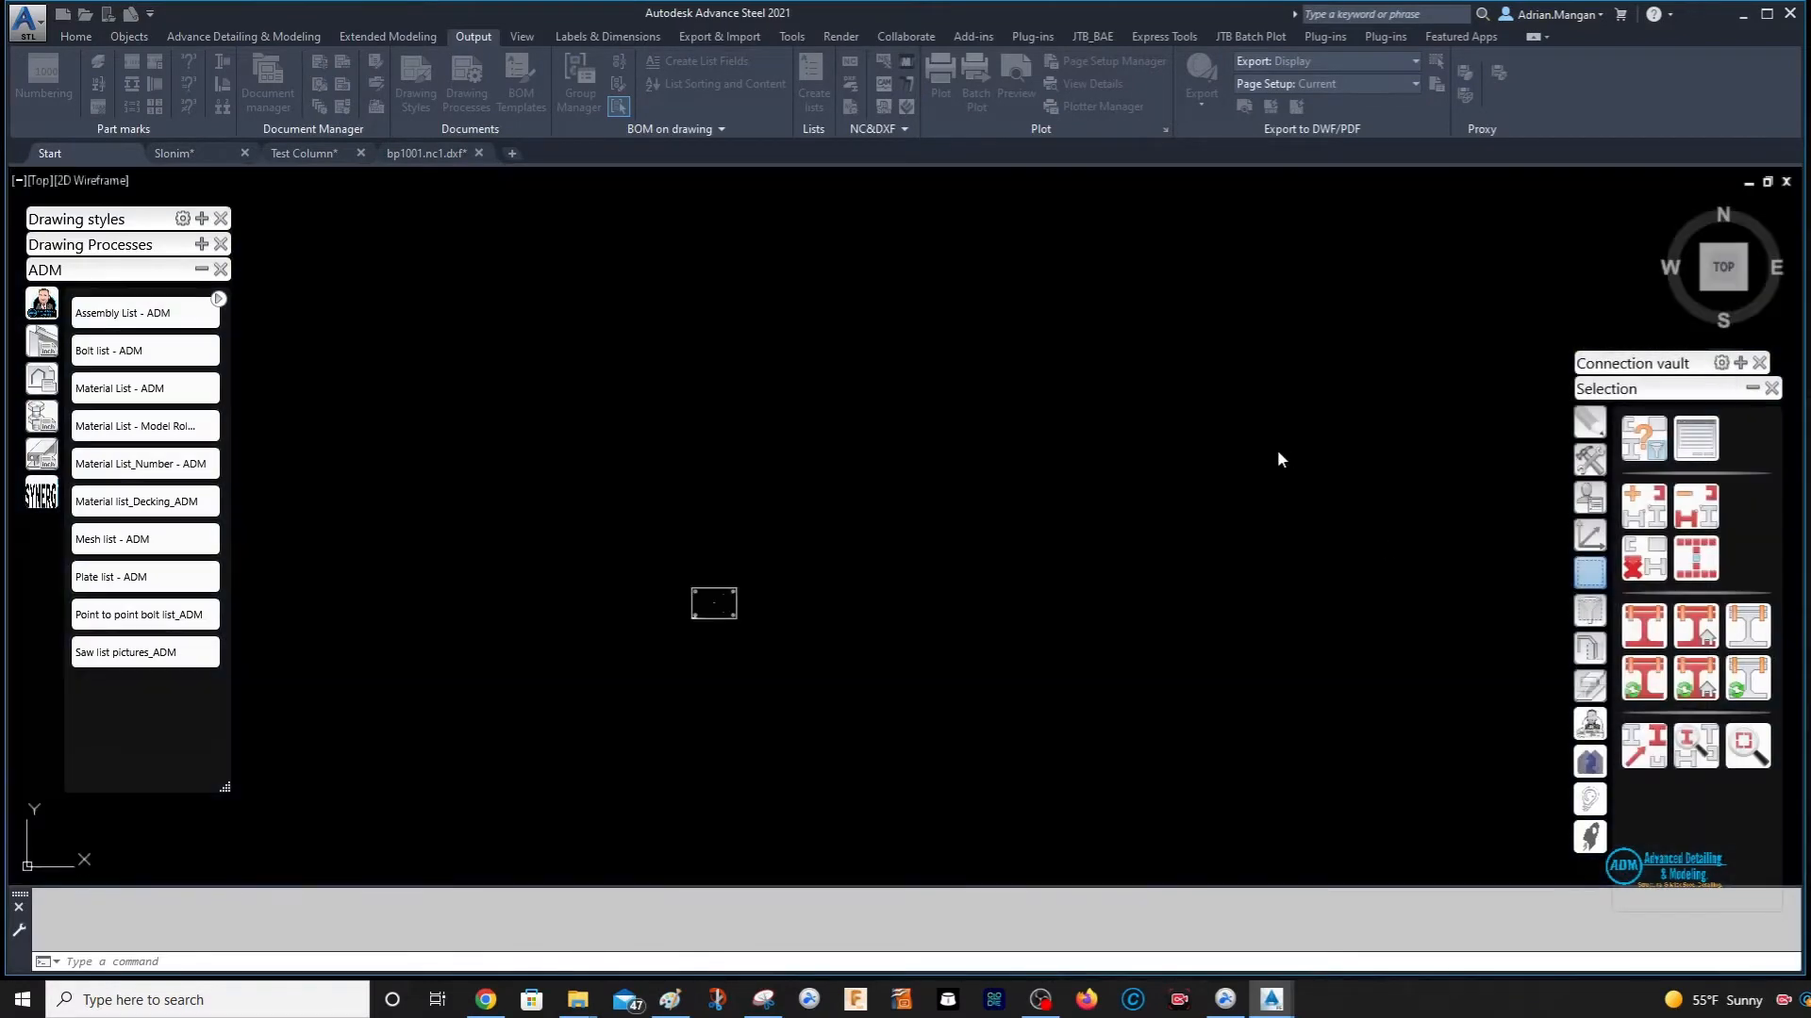
{"action": "scroll", "coordinate": [660, 565], "scroll_direction": "up", "scroll_amount": 10}
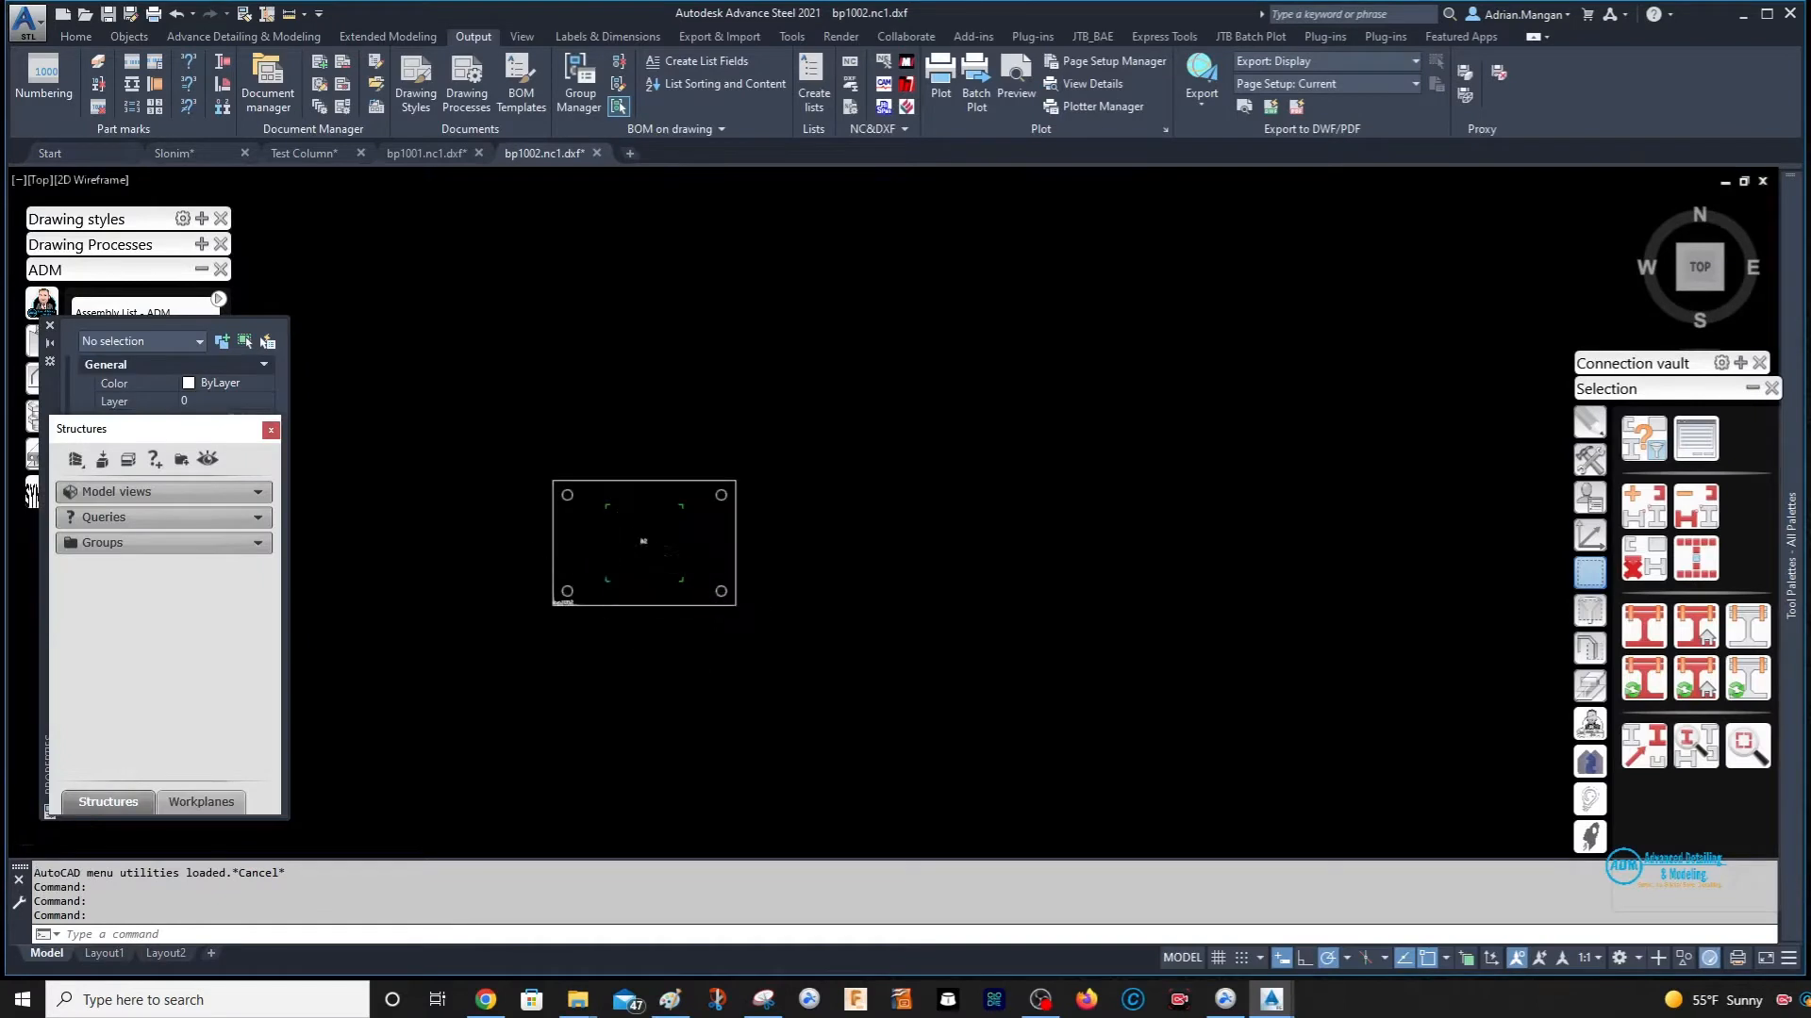
{"action": "middle_click_drag", "start_coordinate": [638, 553], "coordinate": [1026, 452]}
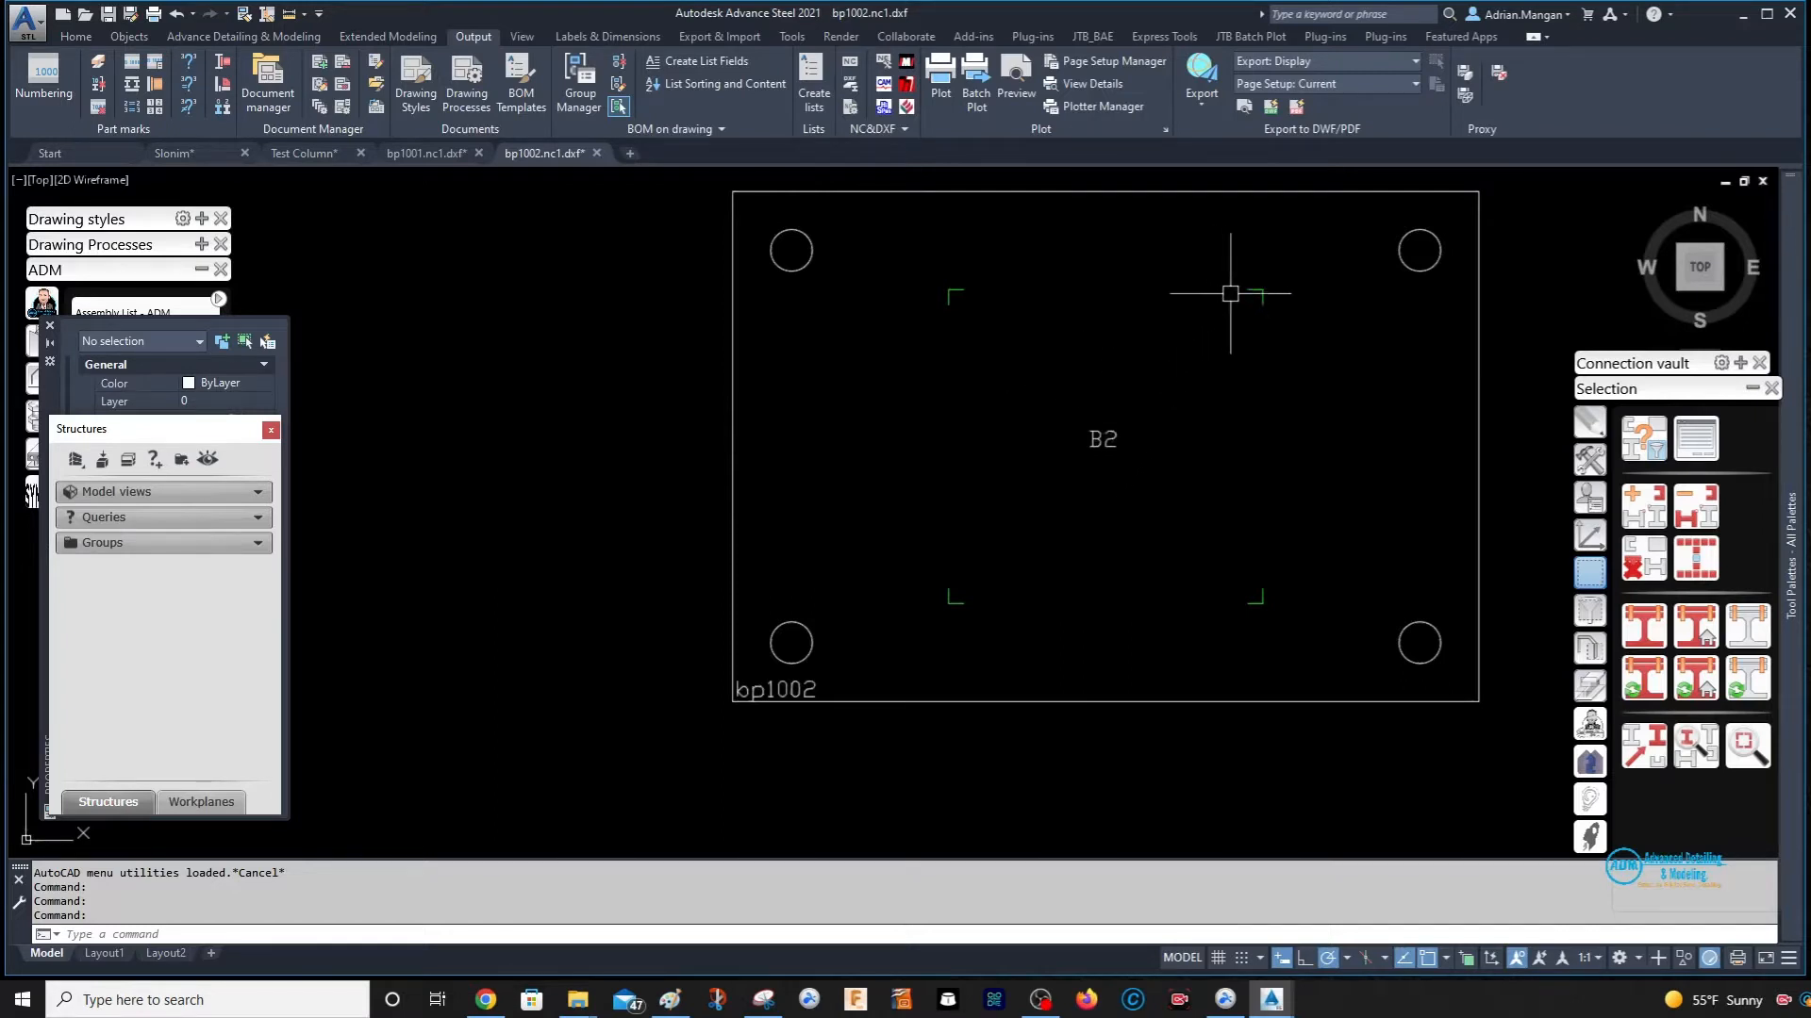
- Close the bp1002.nc1.dxf and bp1001.nc1.dxf drawings without saving, returning to the Test Column model
{"action": "left_click", "coordinate": [596, 153]}
{"action": "left_click", "coordinate": [946, 538]}
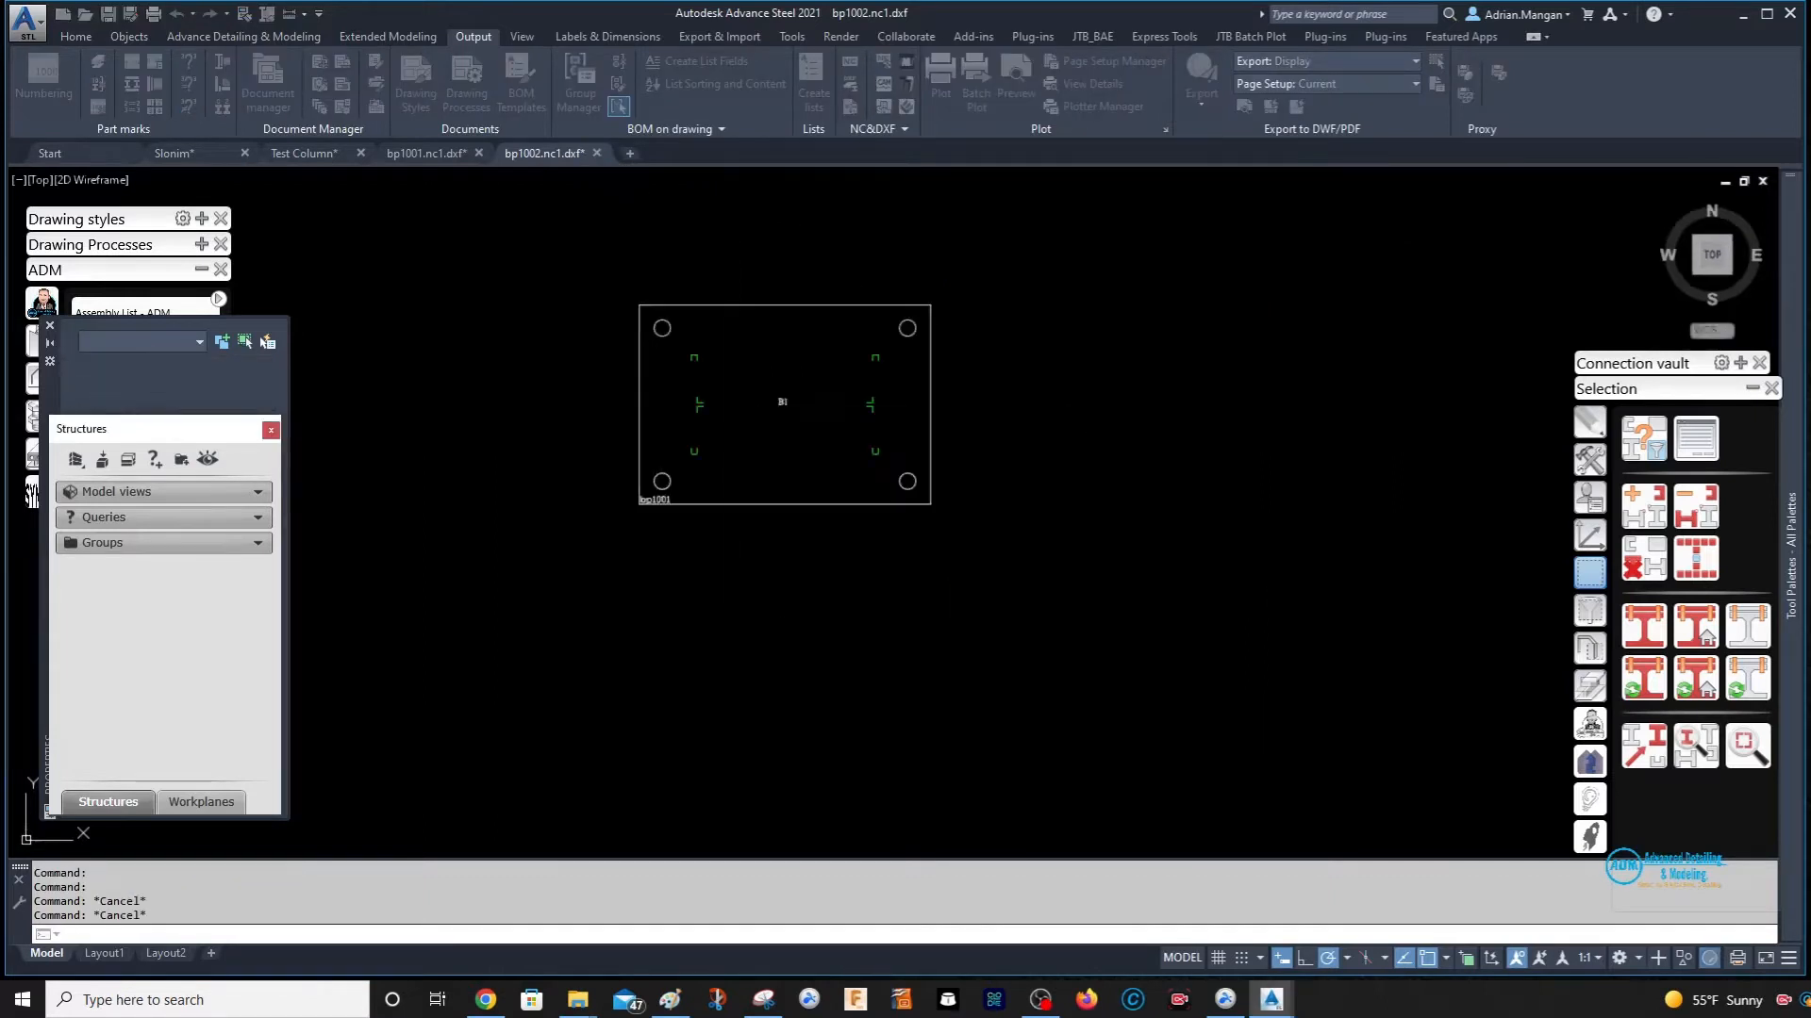
{"action": "left_click", "coordinate": [479, 154]}
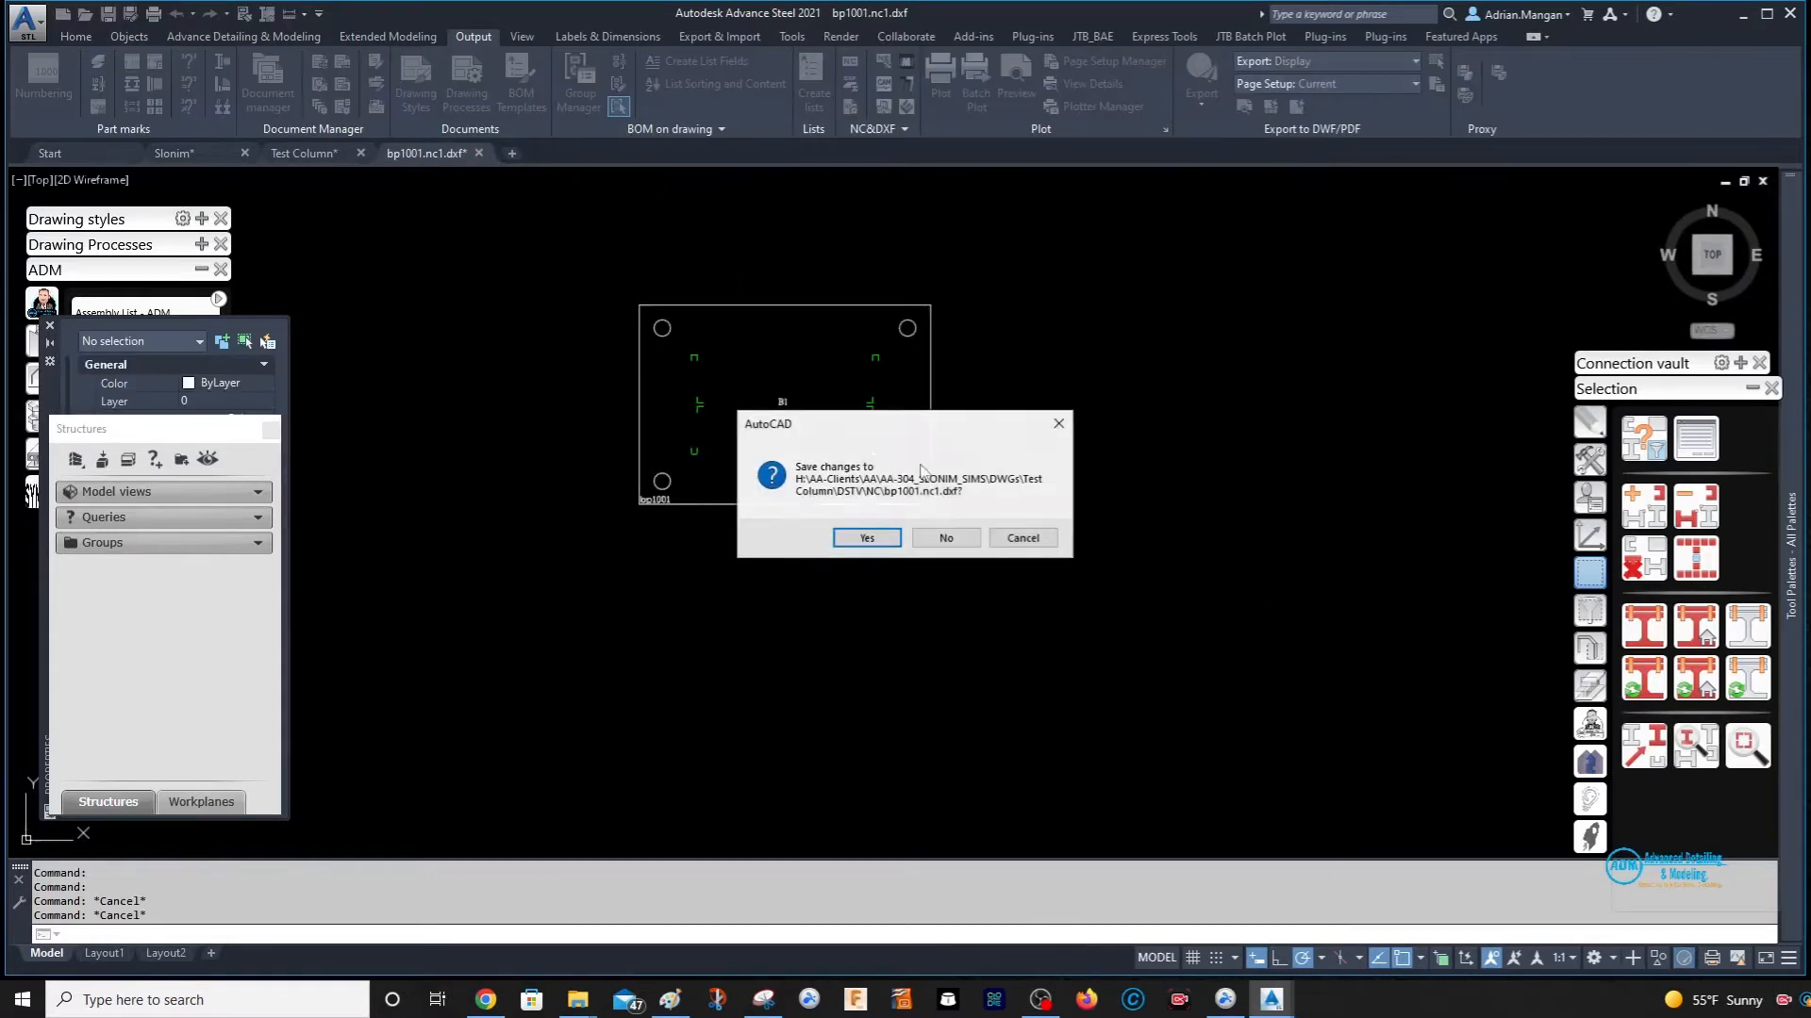
{"action": "left_click", "coordinate": [861, 534]}
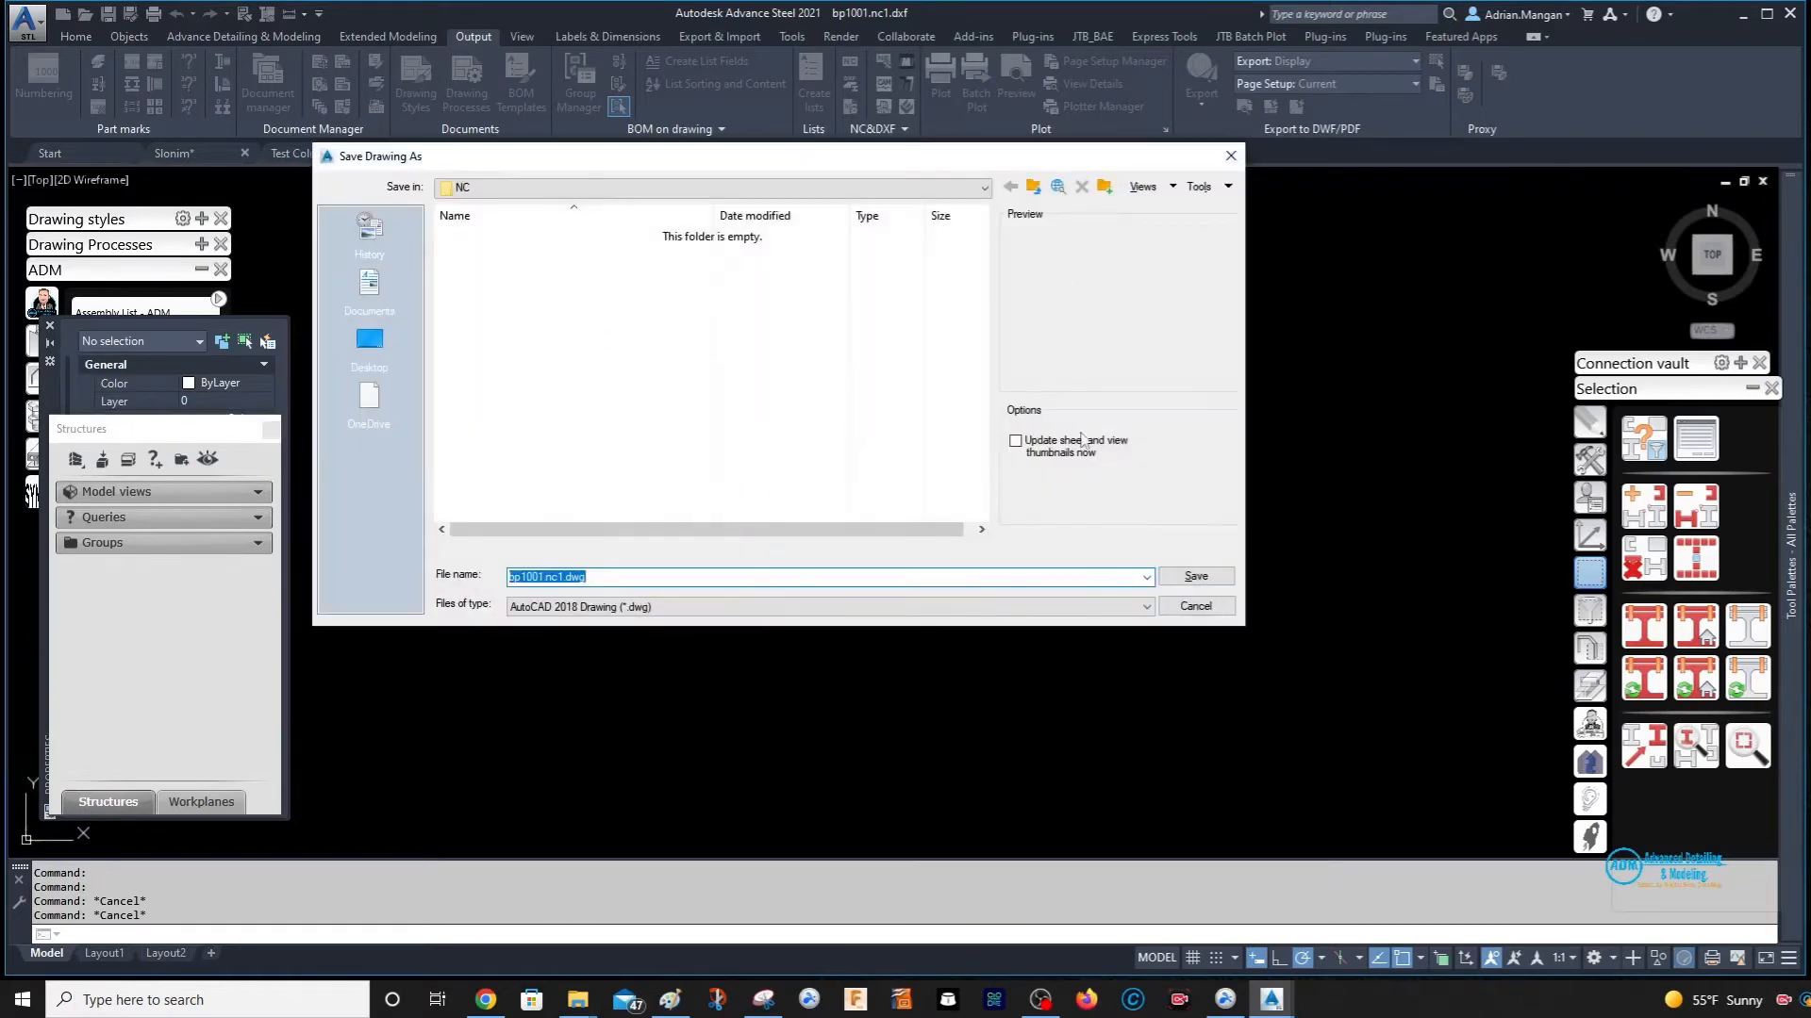
{"action": "left_click", "coordinate": [1194, 607]}
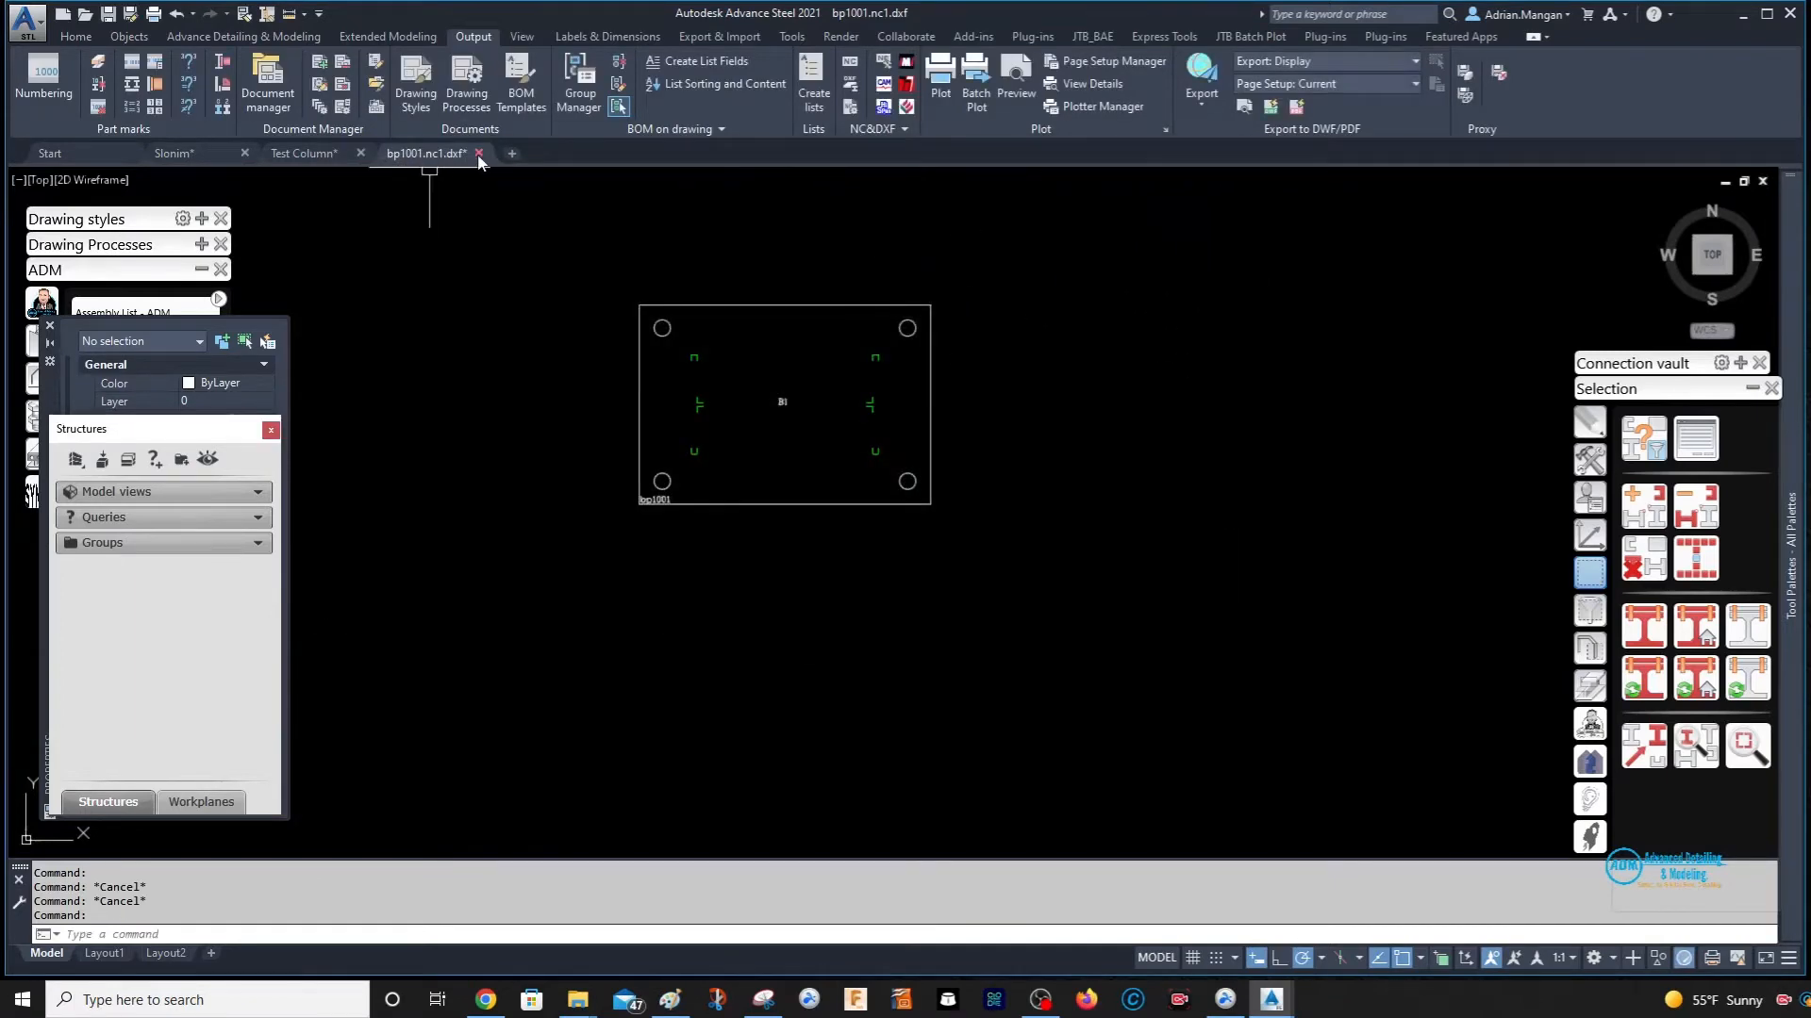
{"action": "left_click", "coordinate": [479, 153]}
{"action": "left_click", "coordinate": [867, 534]}
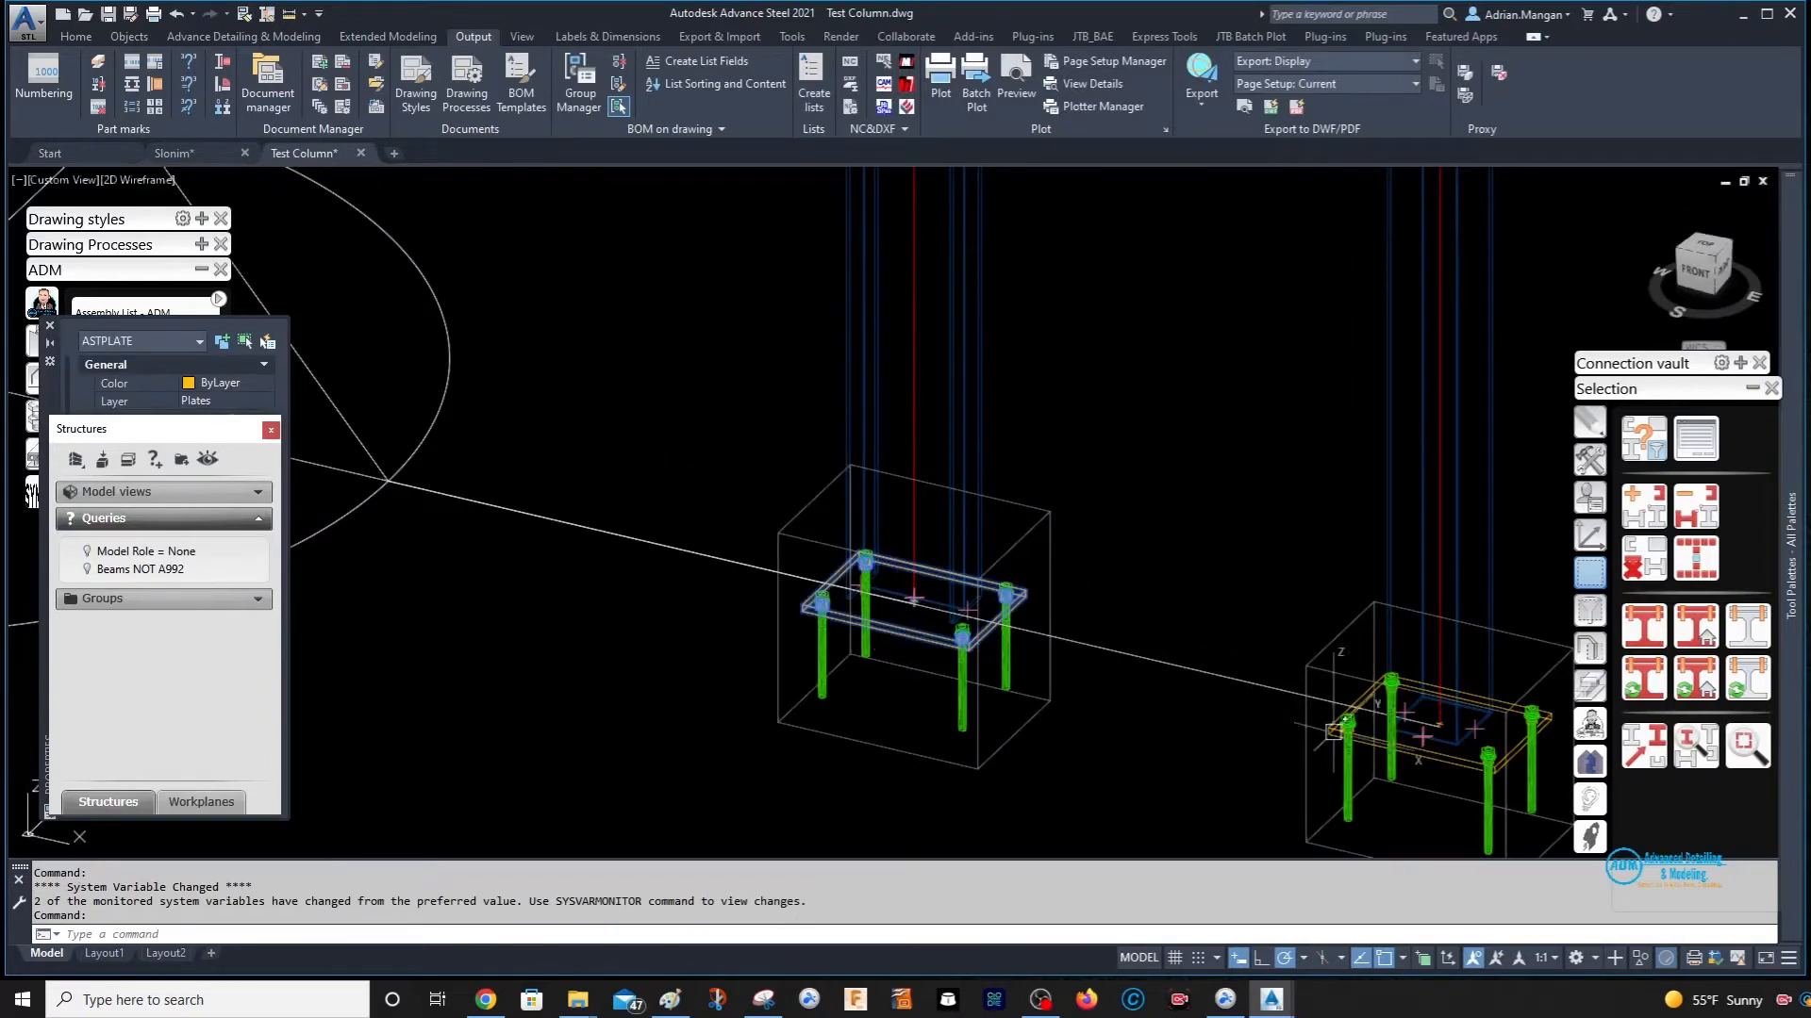
- Try to create drawings of both base plates with the ADM Assemblies Each ANSI-B process, and clear the selection
{"action": "left_click", "coordinate": [1334, 731]}
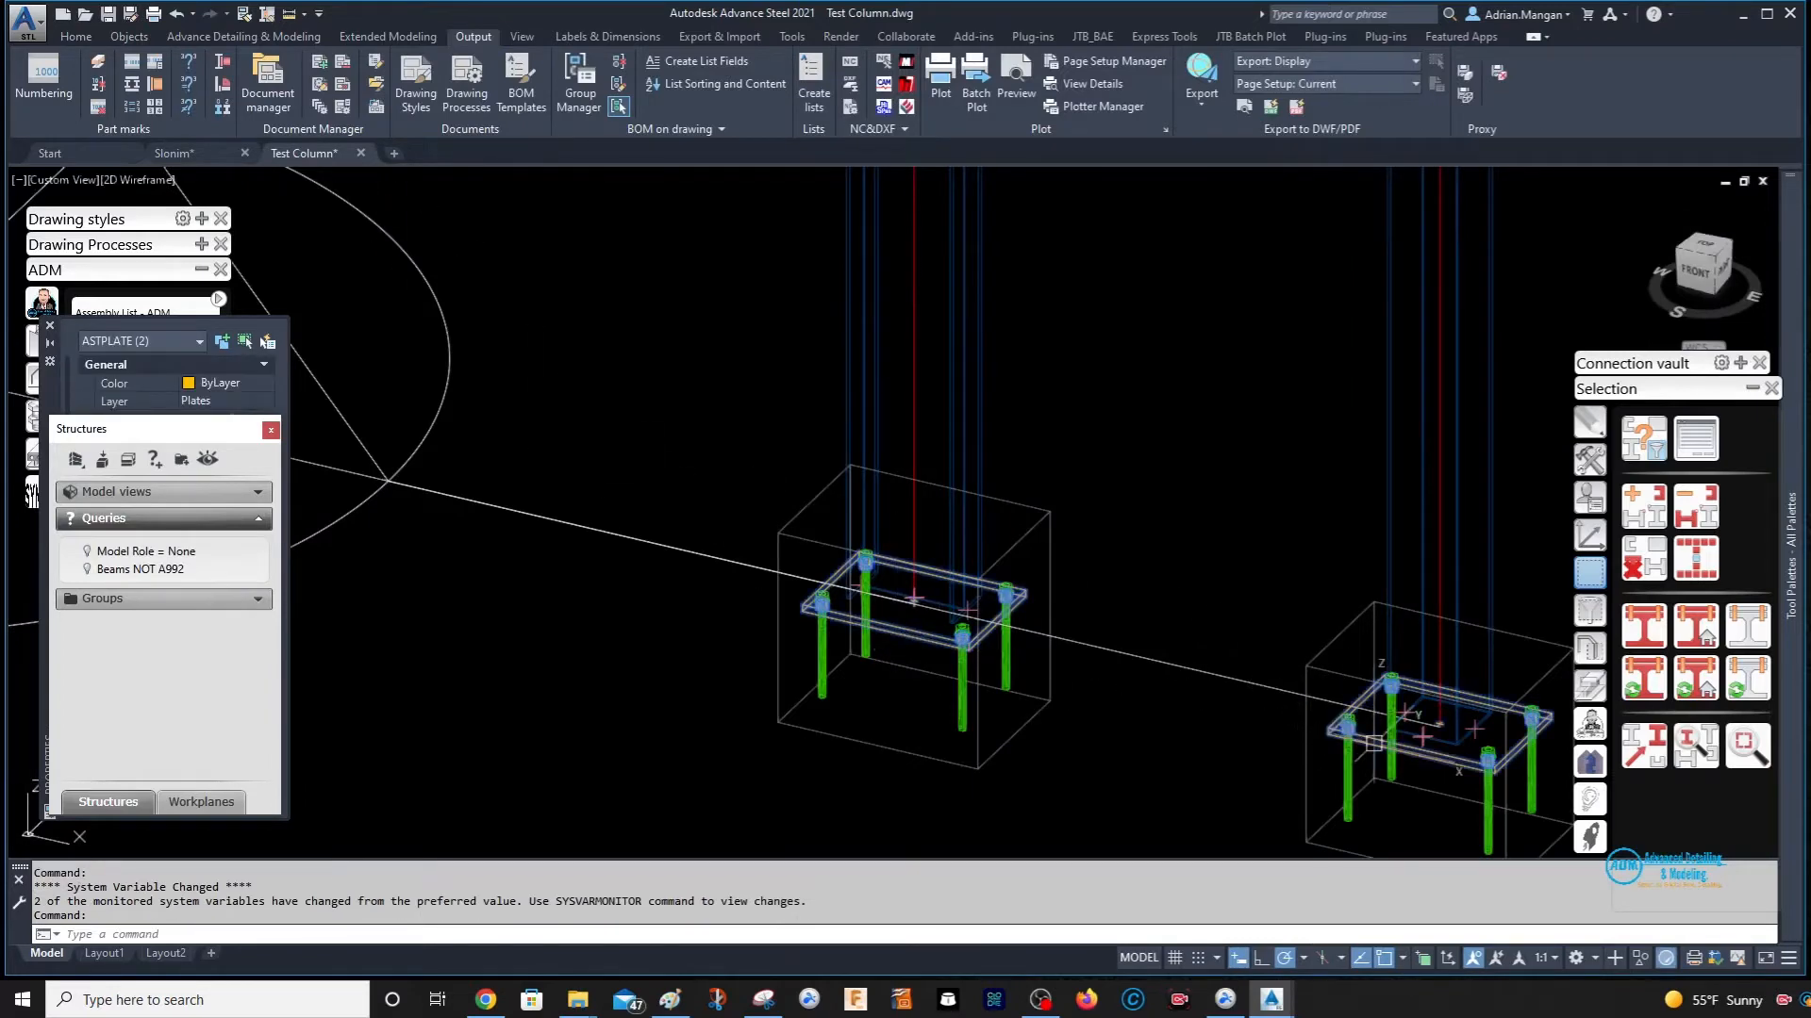
{"action": "left_click", "coordinate": [199, 244]}
{"action": "left_click", "coordinate": [138, 284]}
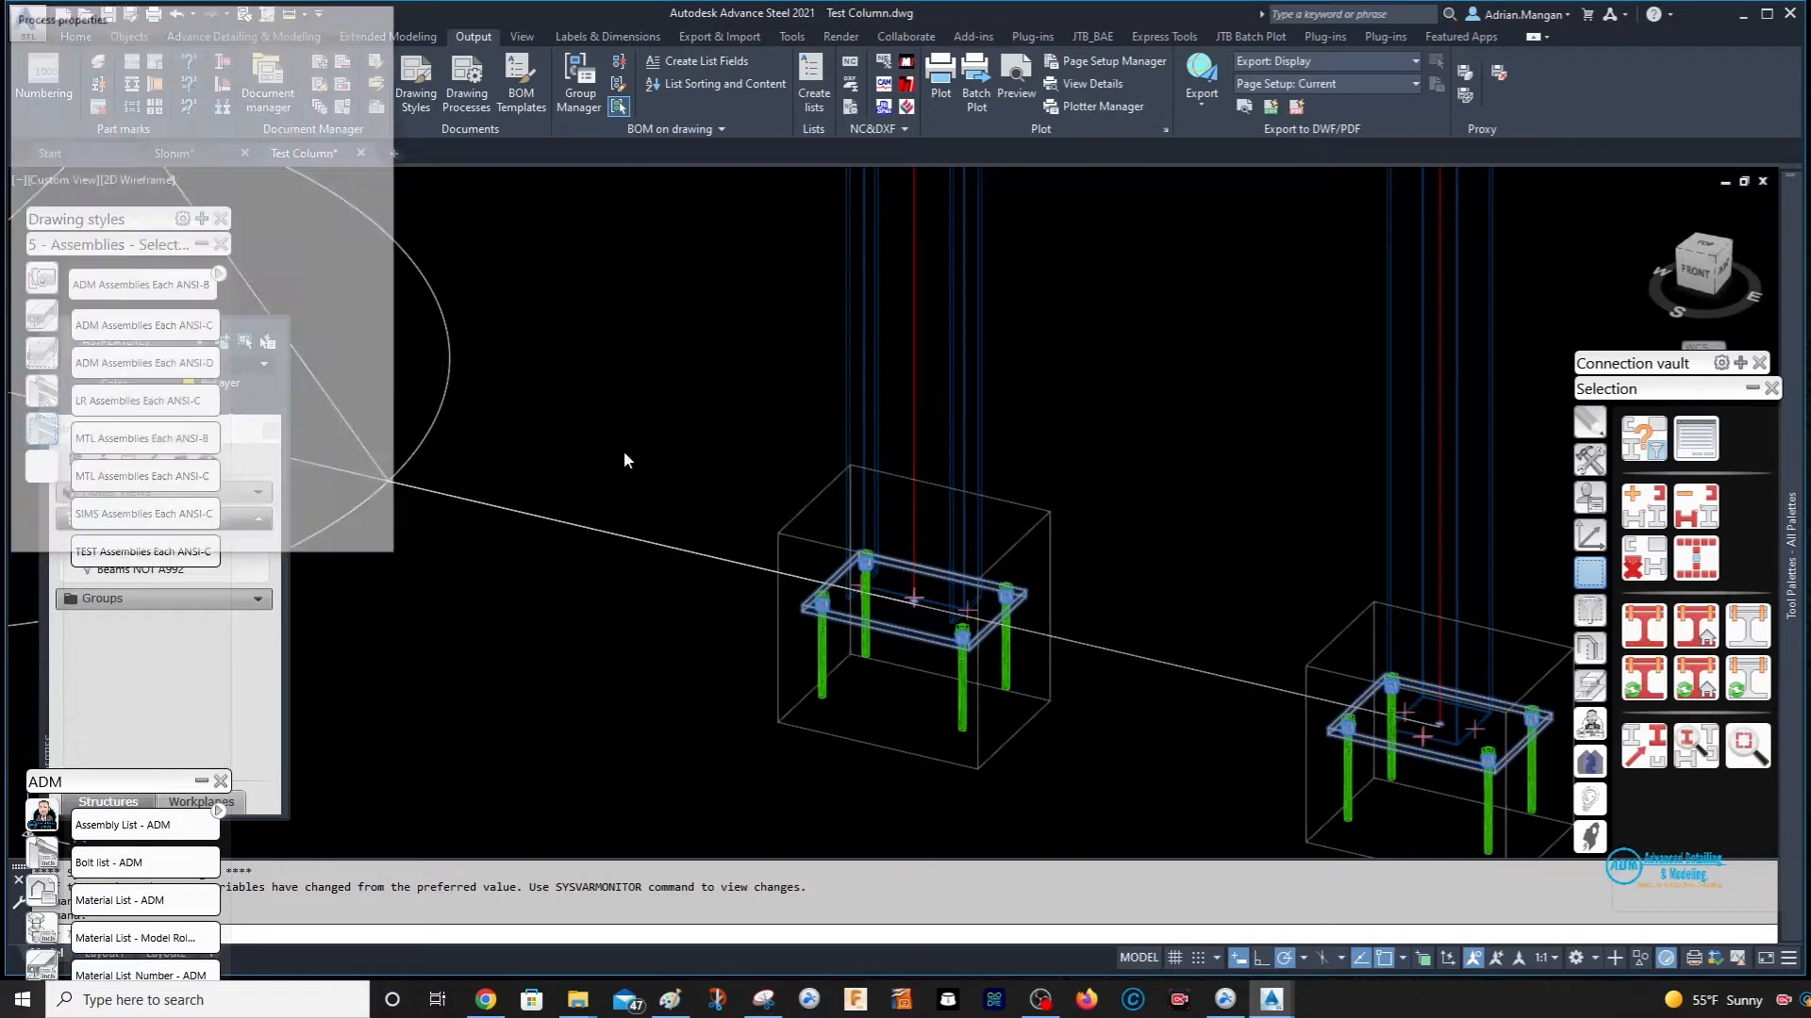
{"action": "left_click", "coordinate": [112, 520]}
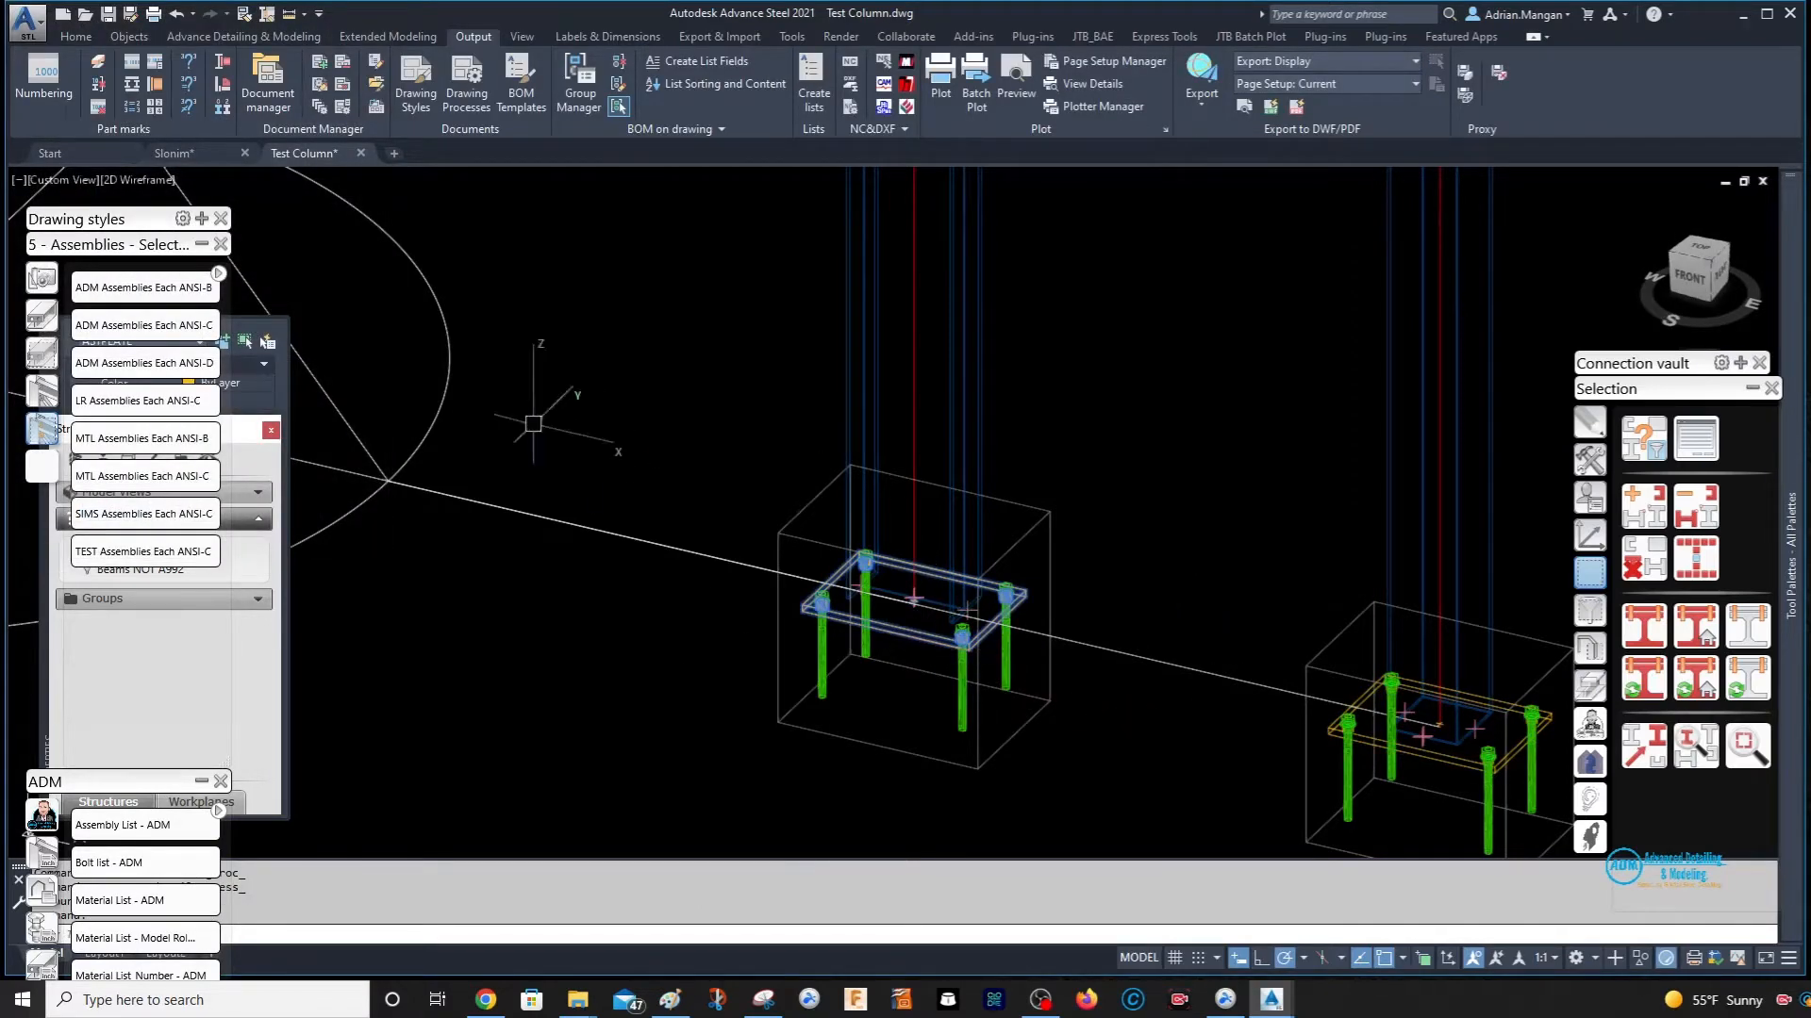
{"action": "key", "text": "Escape"}
- Create single-part drawings of both base plates with the ADM Selected Sp Each ANSI-B process, starting at drawing number 1001
{"action": "left_click", "coordinate": [39, 356]}
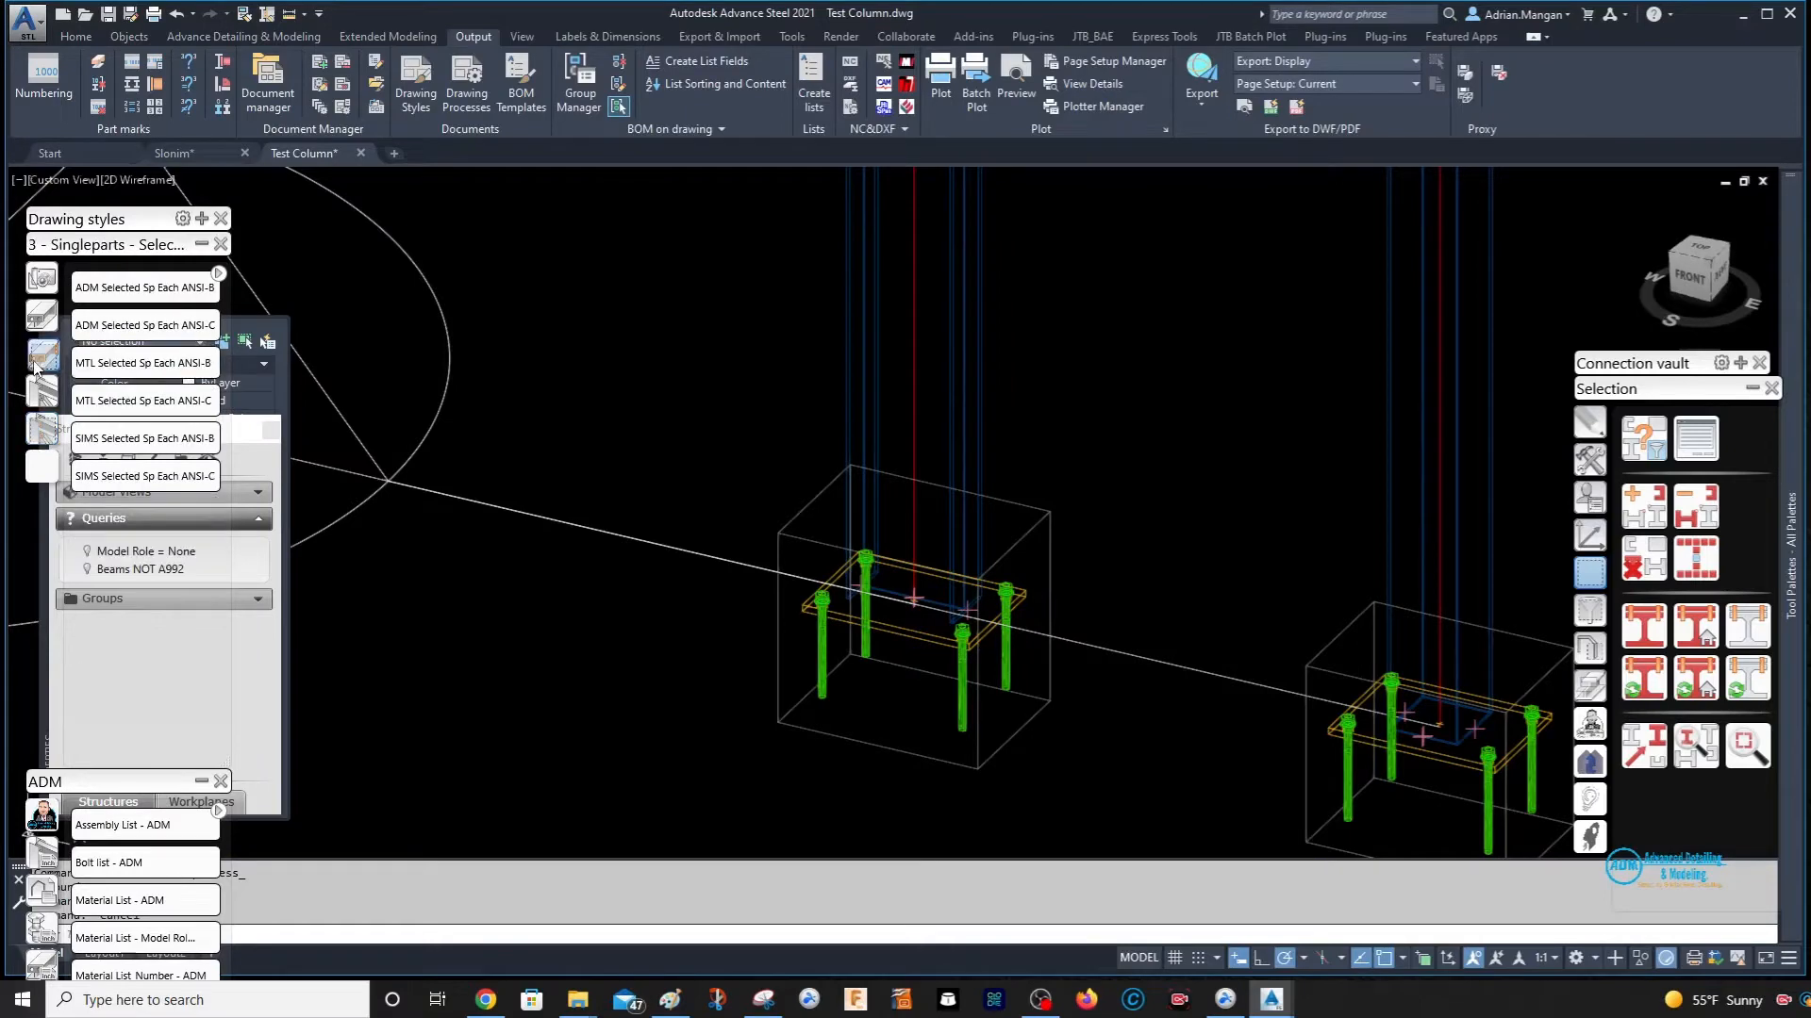
{"action": "left_click", "coordinate": [140, 287]}
{"action": "left_click", "coordinate": [174, 525]}
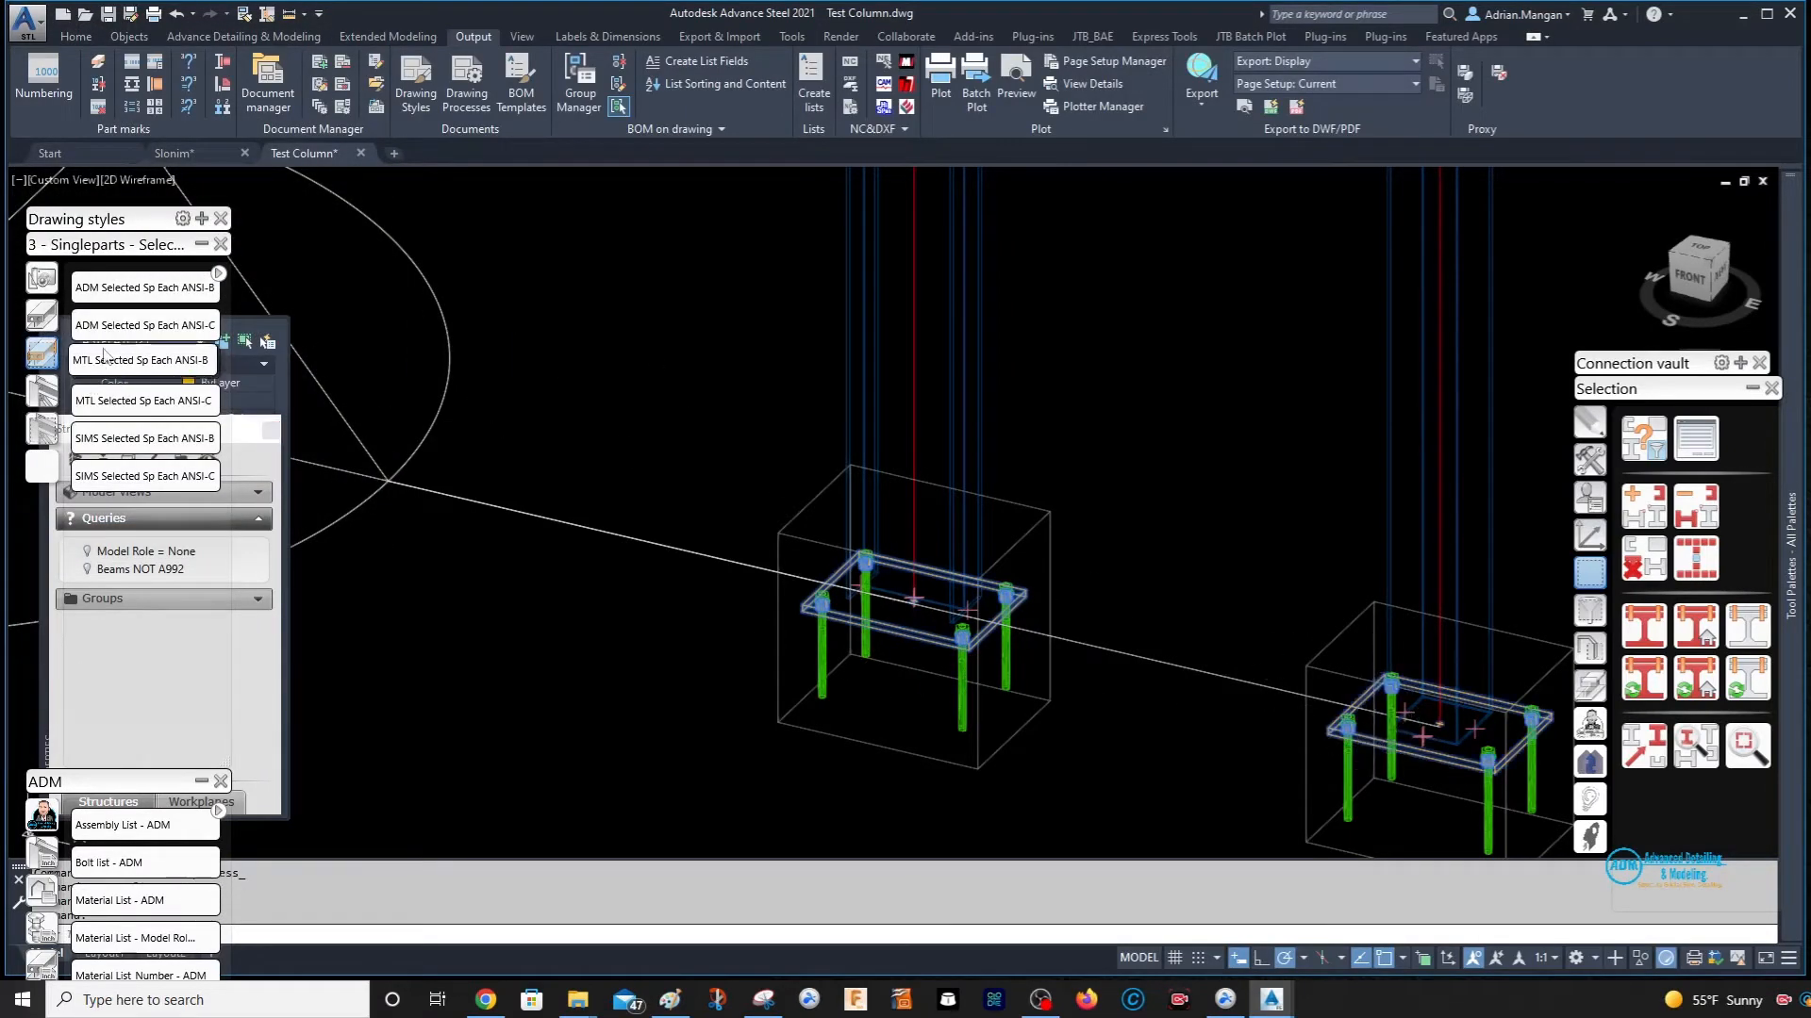
{"action": "left_click", "coordinate": [134, 288]}
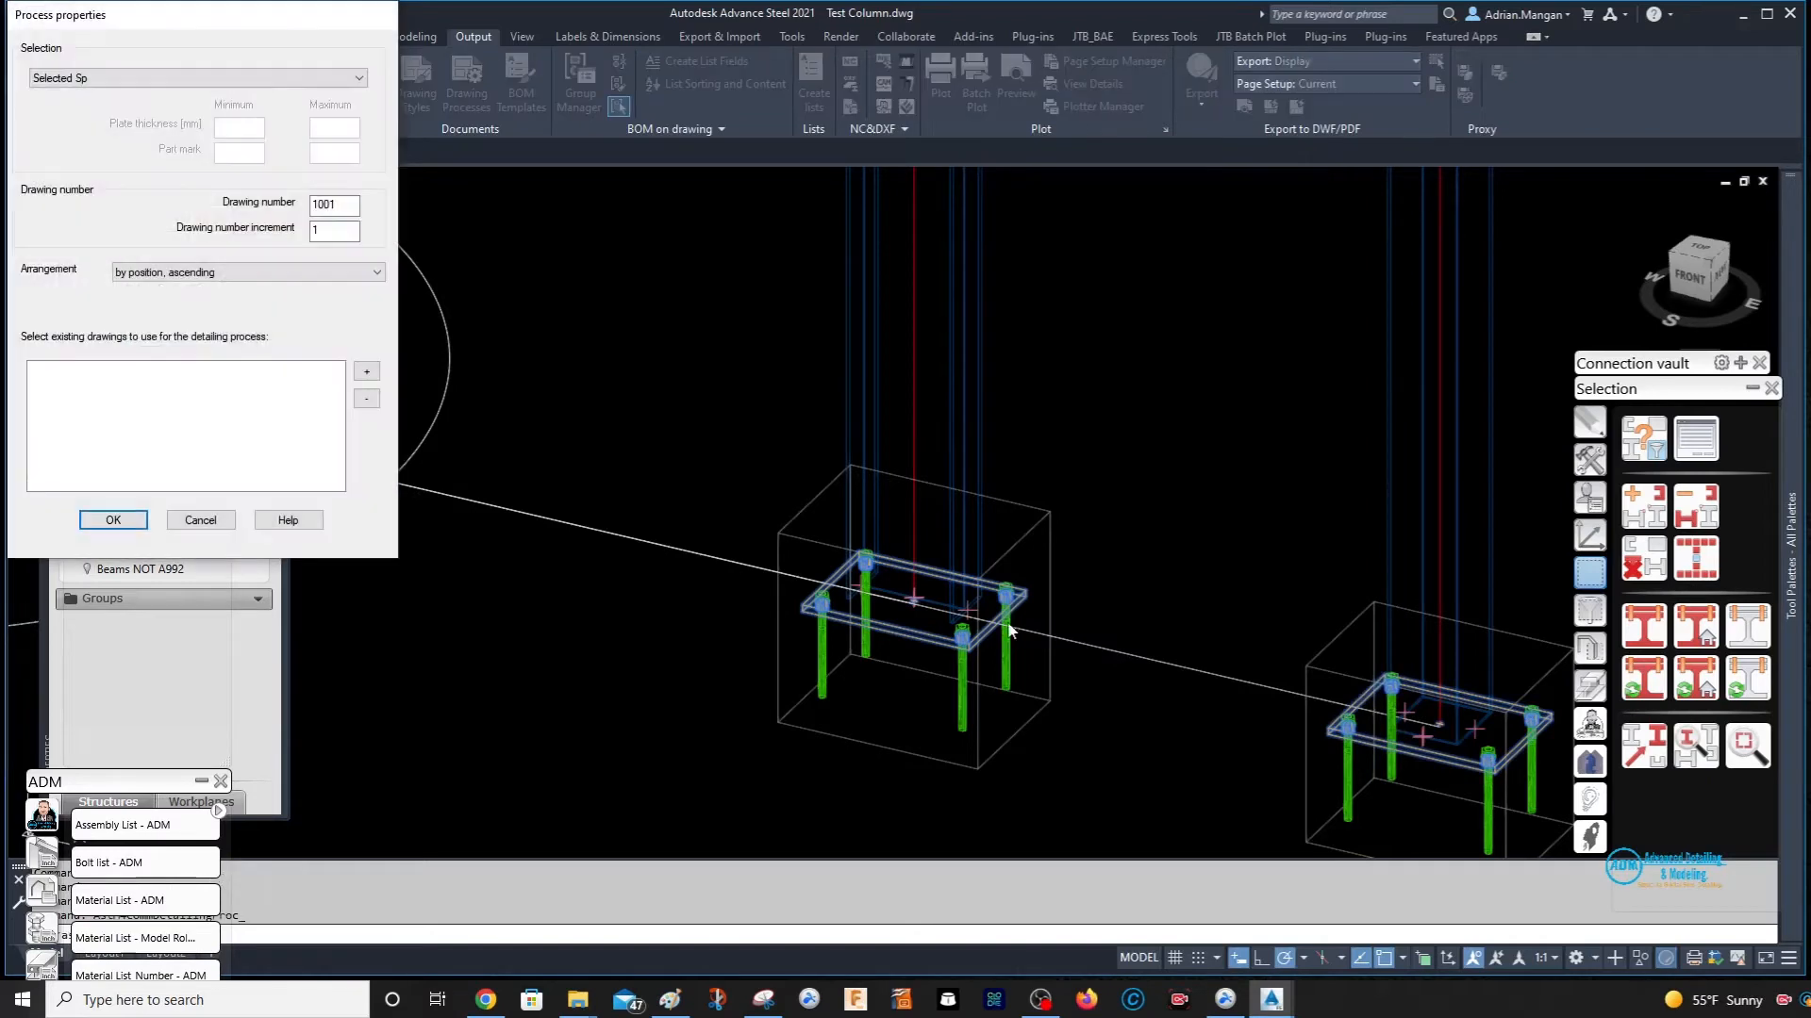
{"action": "left_click", "coordinate": [113, 520]}
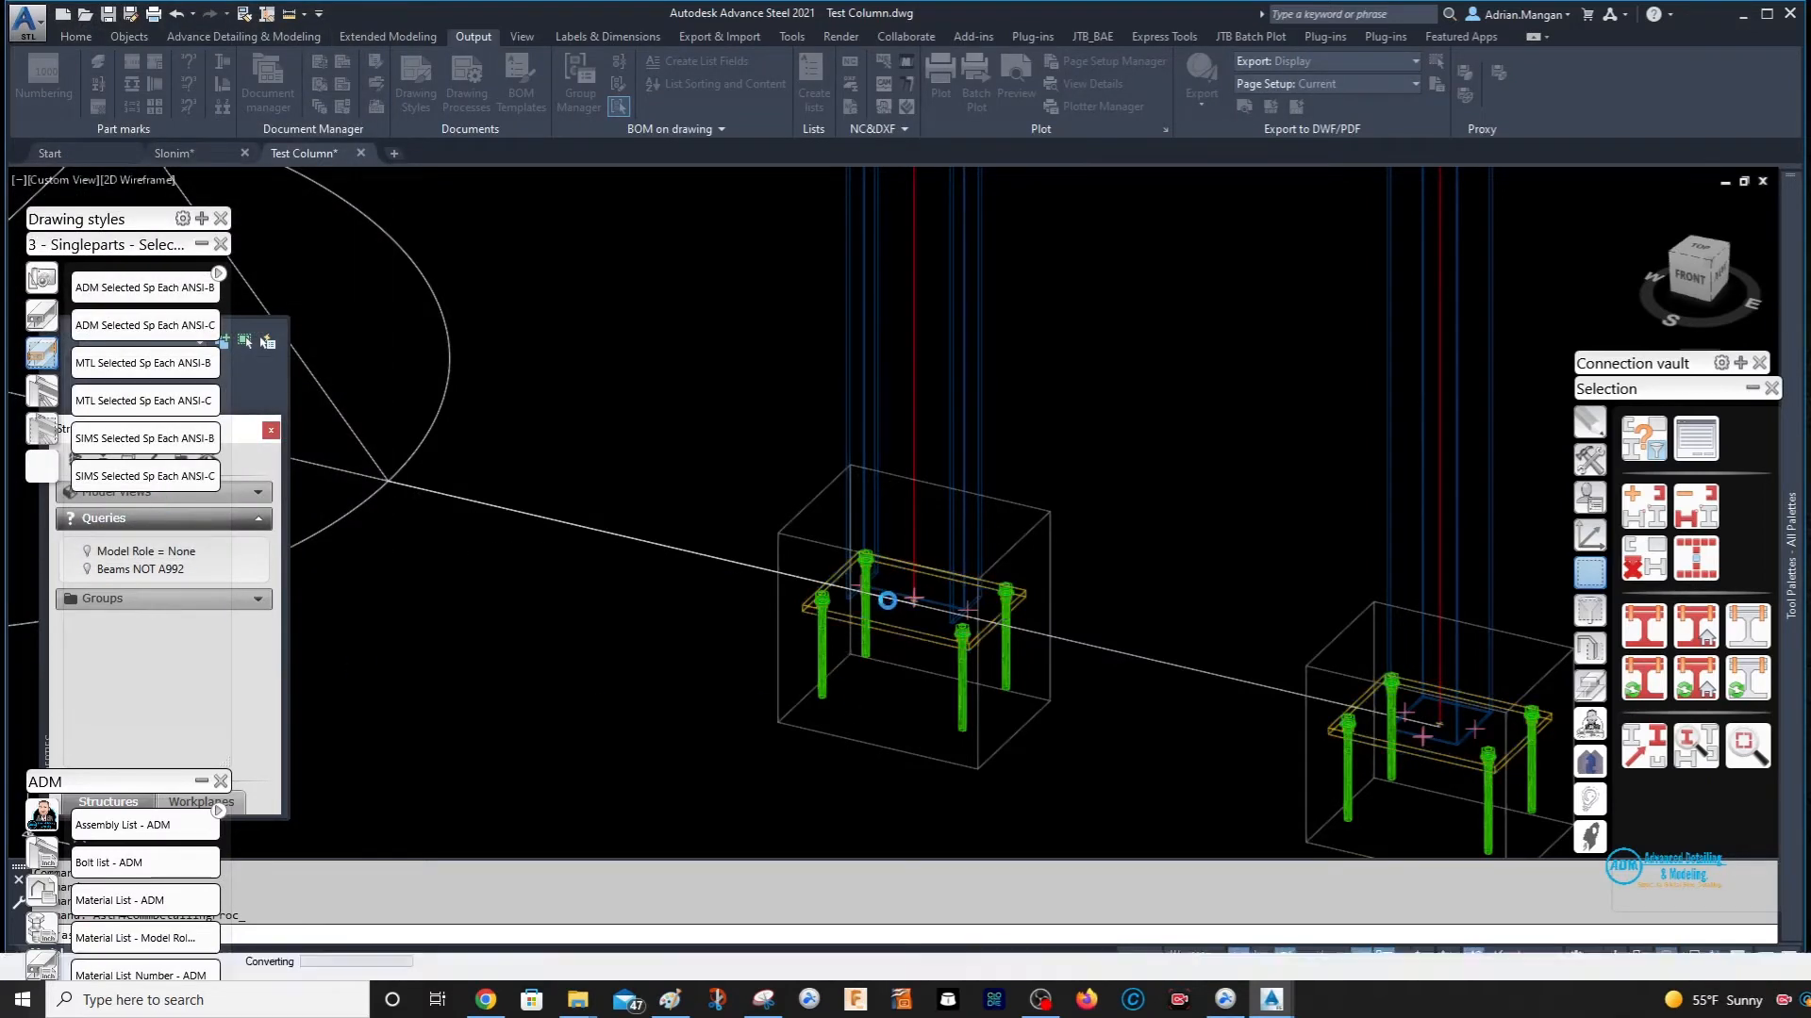
{"action": "right_click", "coordinate": [891, 622]}
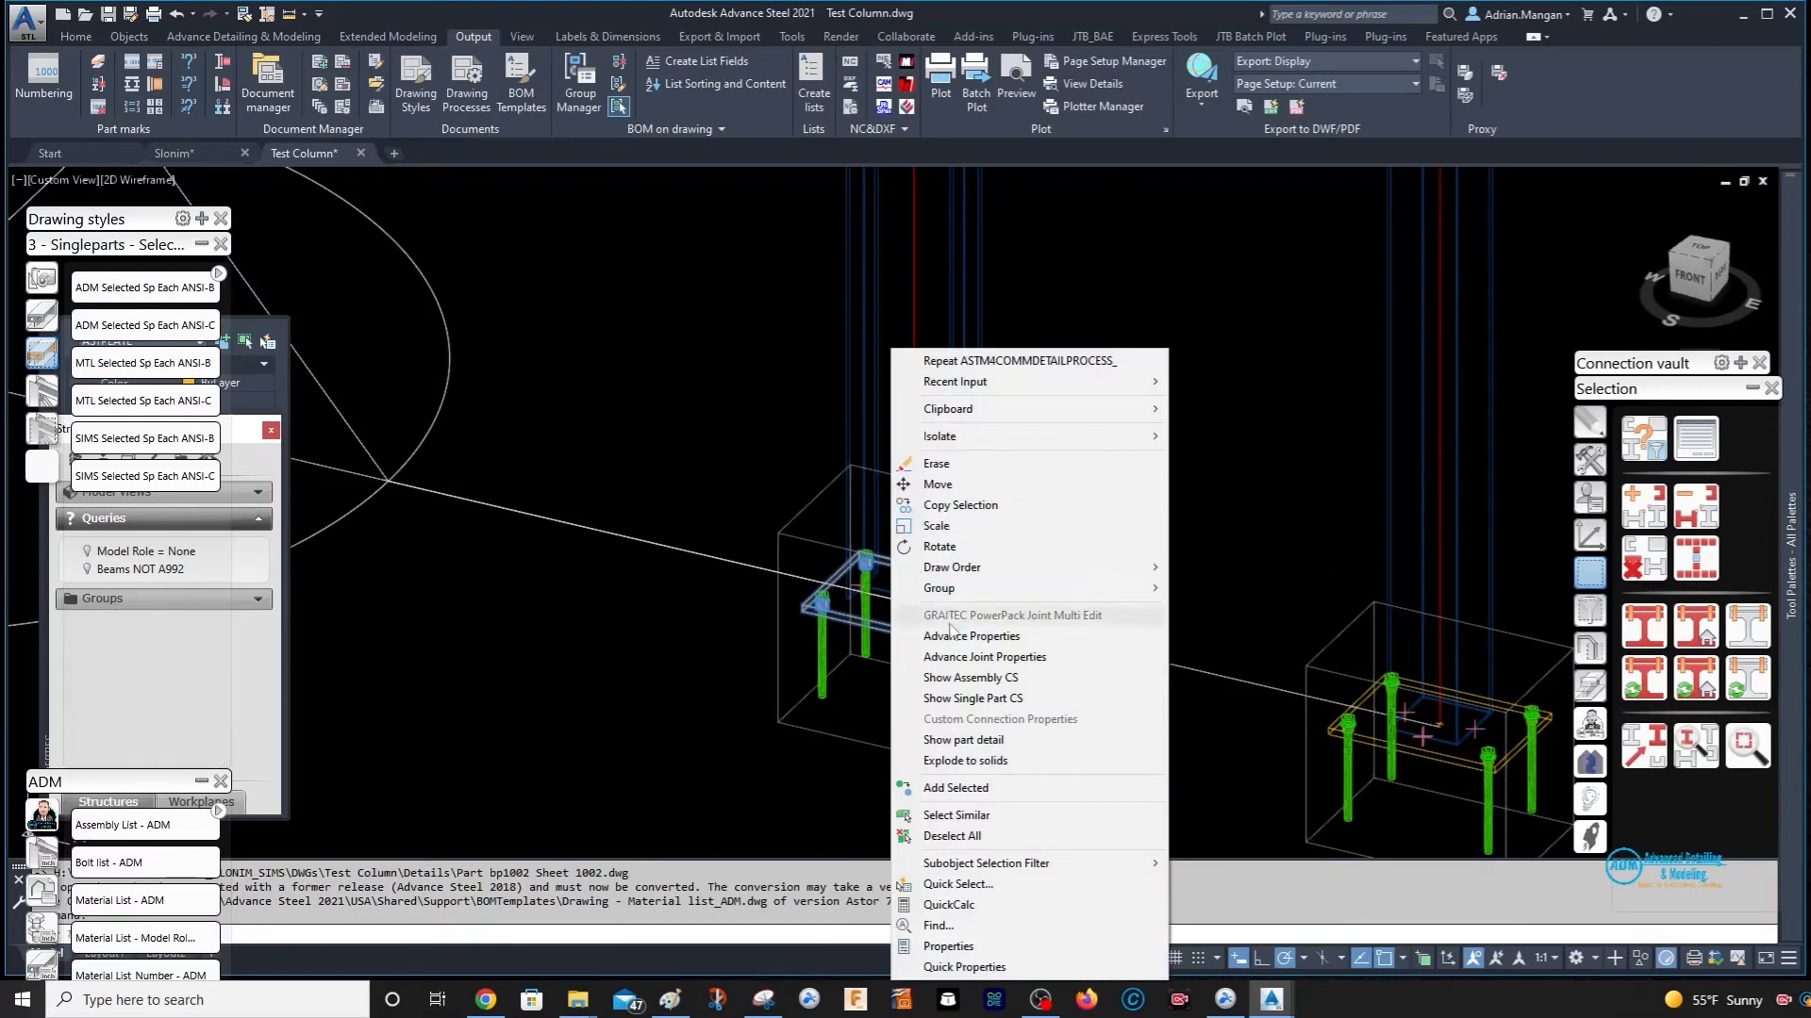
{"action": "left_click", "coordinate": [947, 657]}
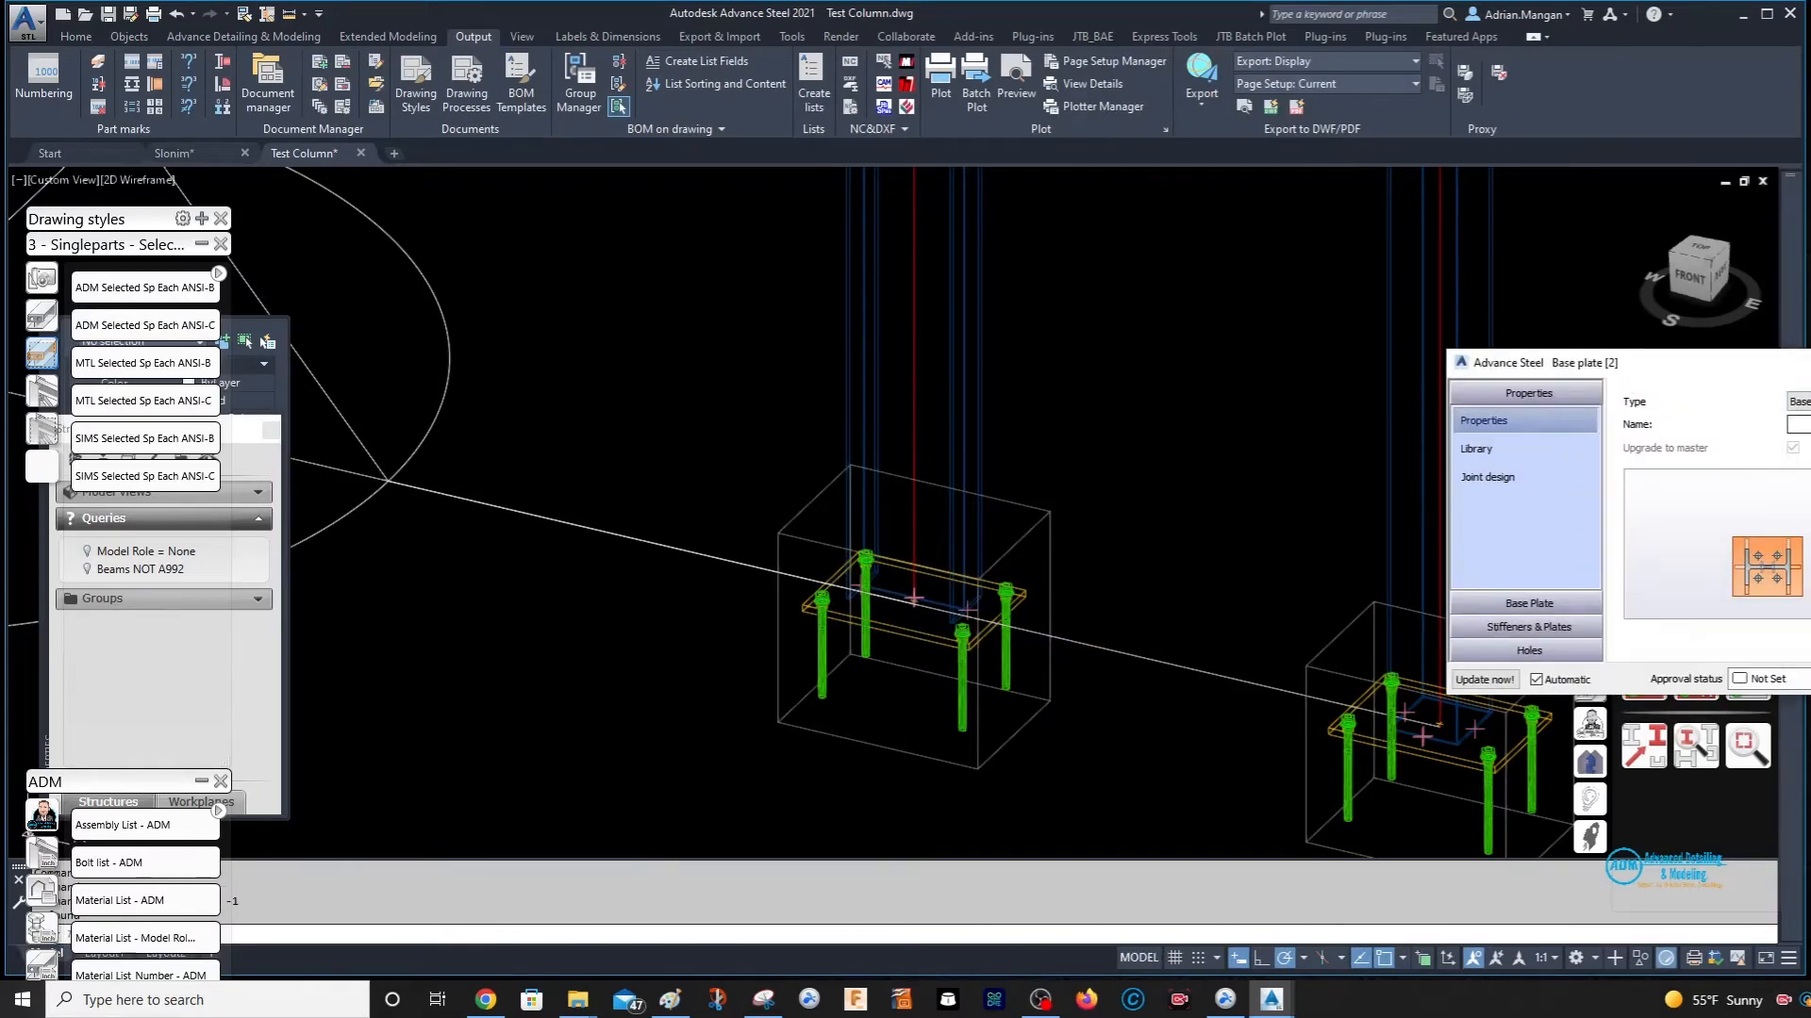
{"action": "left_click", "coordinate": [1810, 363]}
- Open the part detail drawing of the first column's base plate from the model
{"action": "left_click", "coordinate": [901, 633]}
{"action": "right_click", "coordinate": [900, 633]}
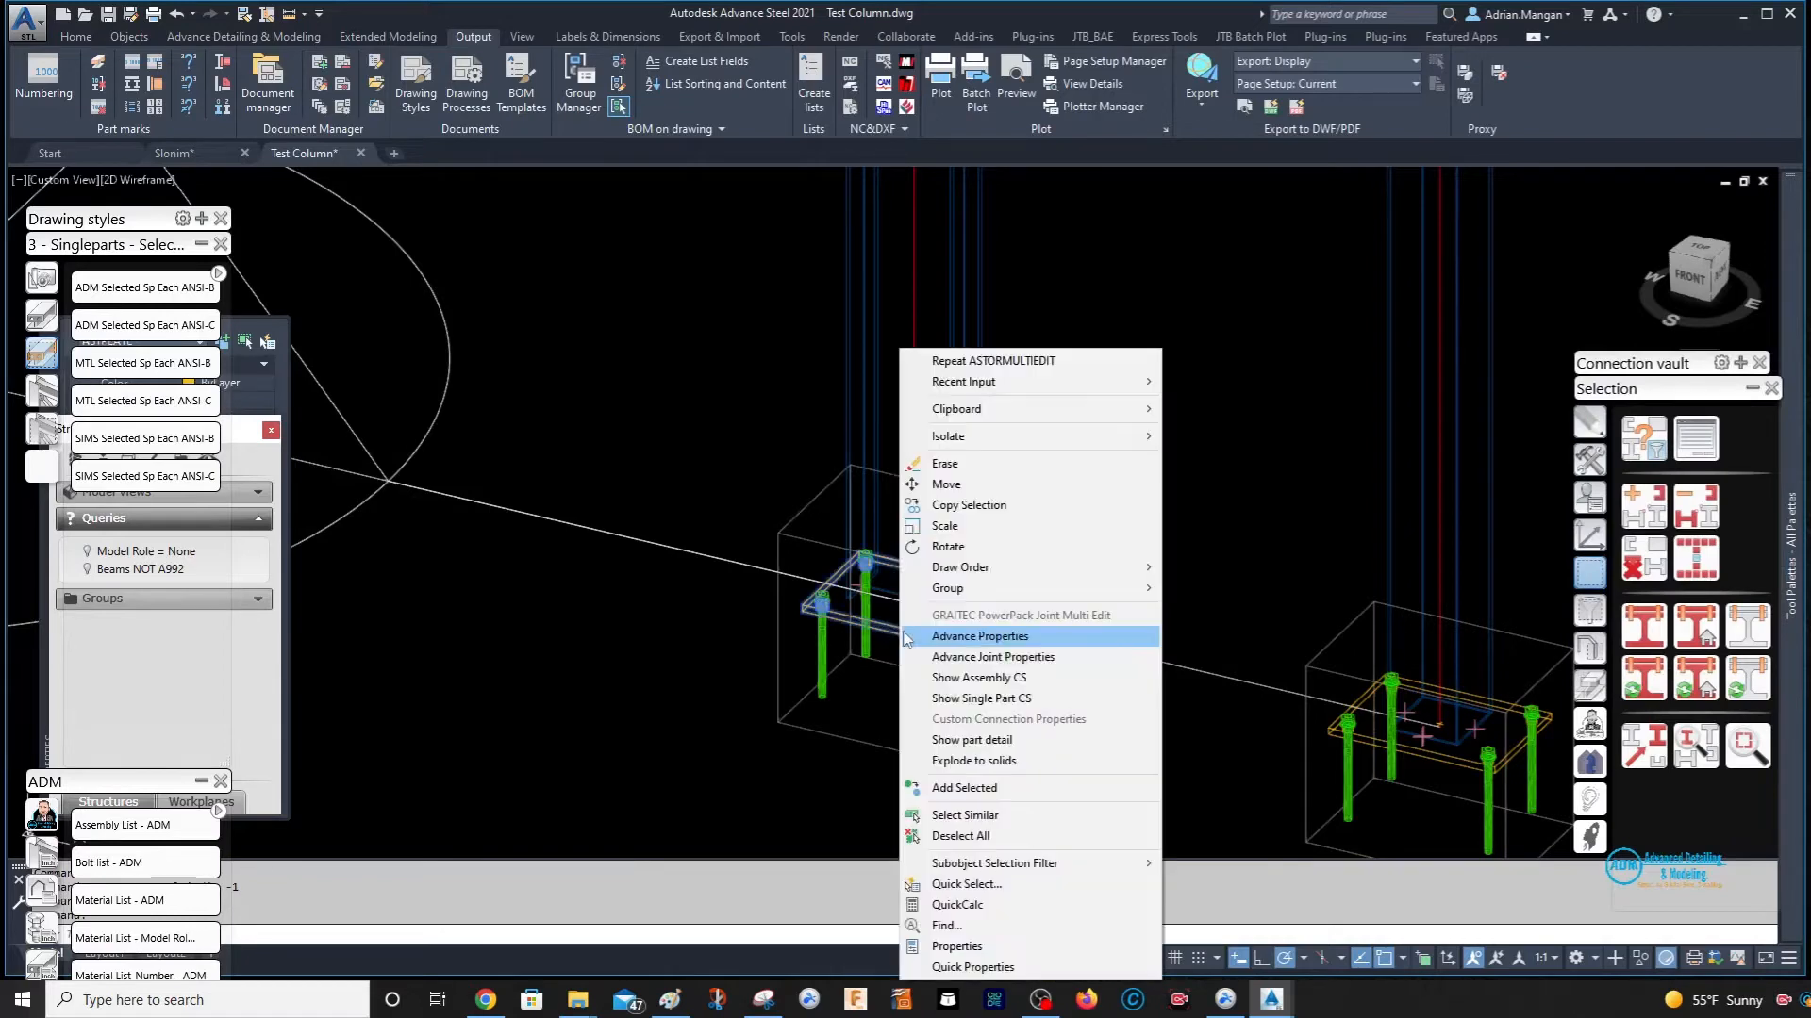
{"action": "left_click", "coordinate": [971, 740]}
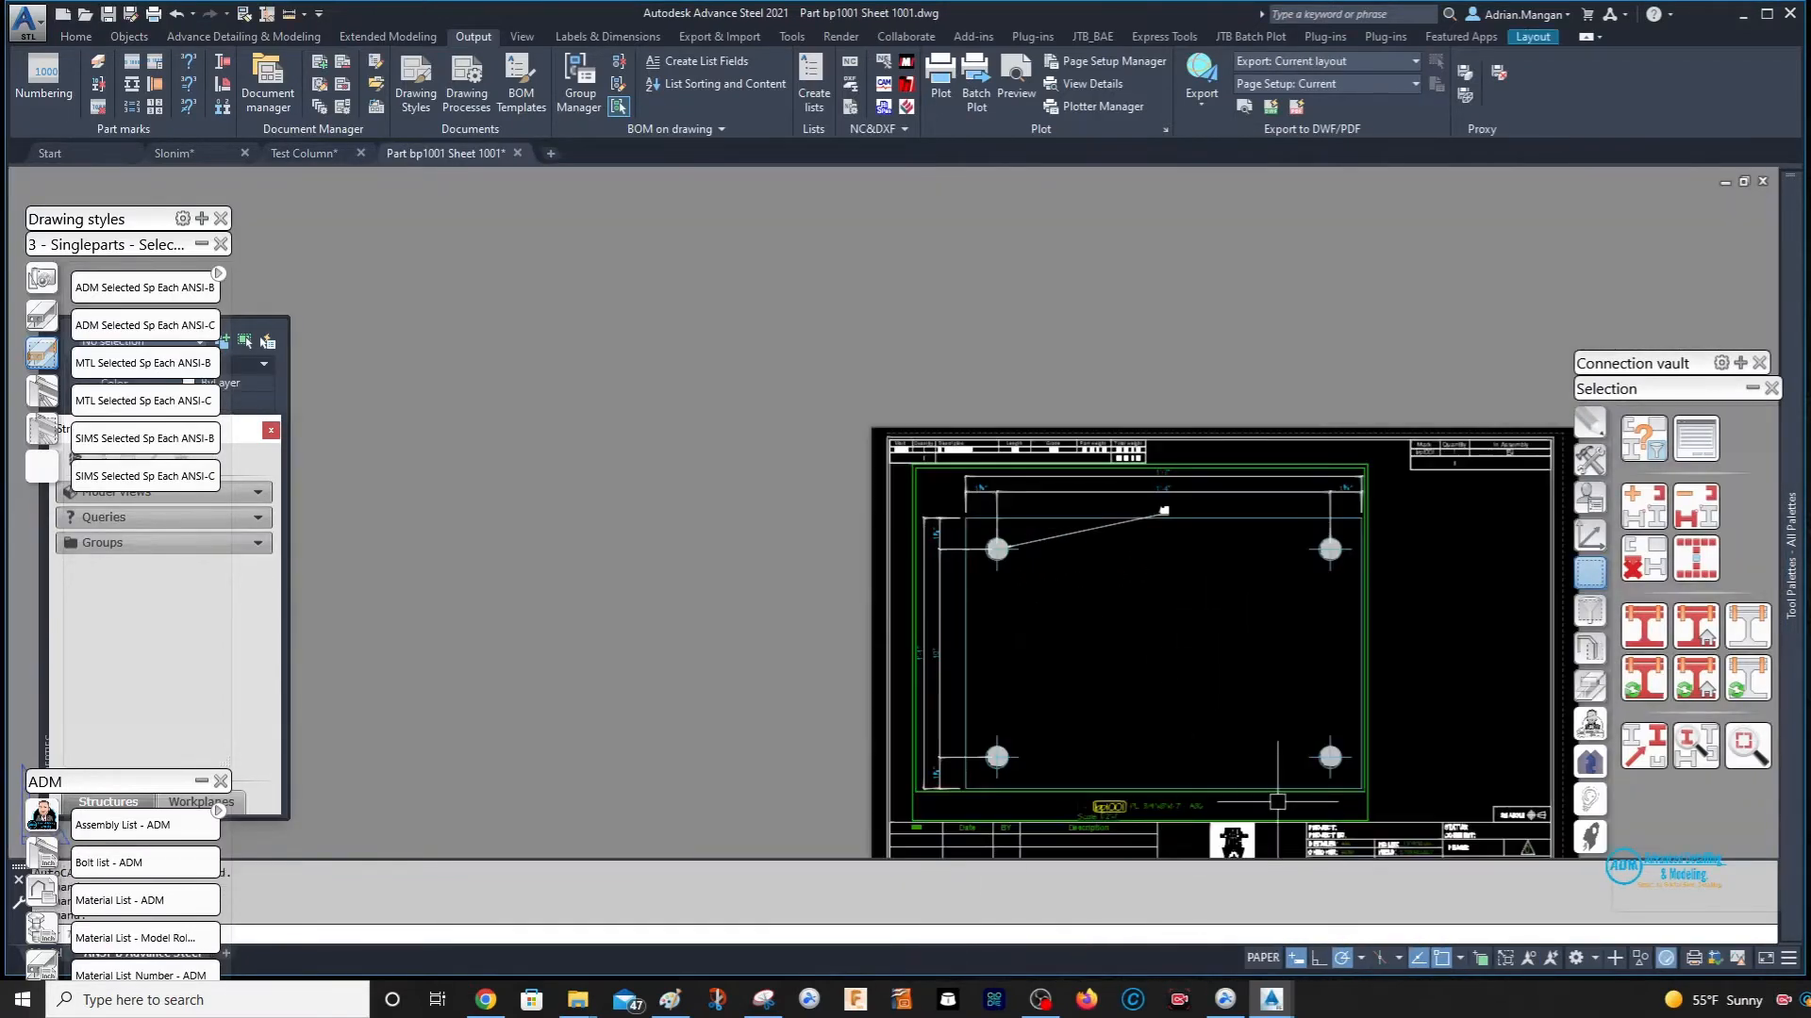
- Set the bp1001 plate detail's view scale to 3/8"=1"
{"action": "double_click", "coordinate": [1307, 629]}
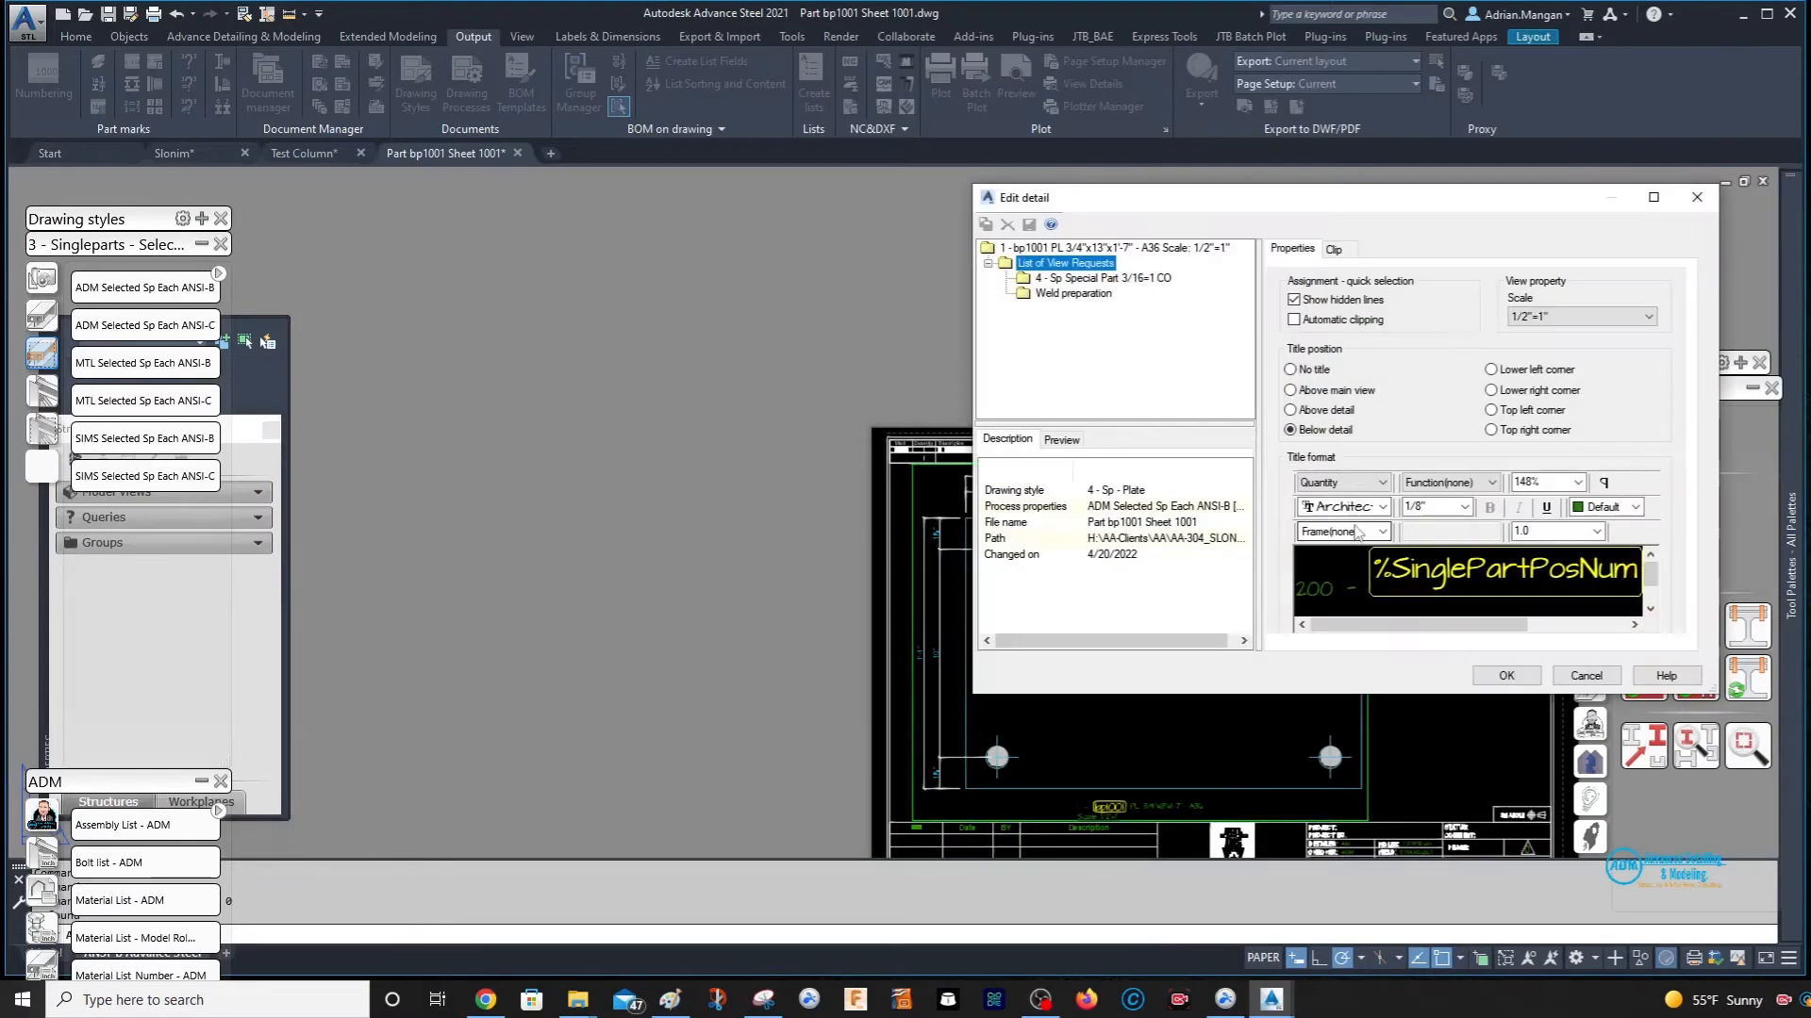
{"action": "left_click", "coordinate": [1528, 318]}
{"action": "left_click", "coordinate": [1523, 439]}
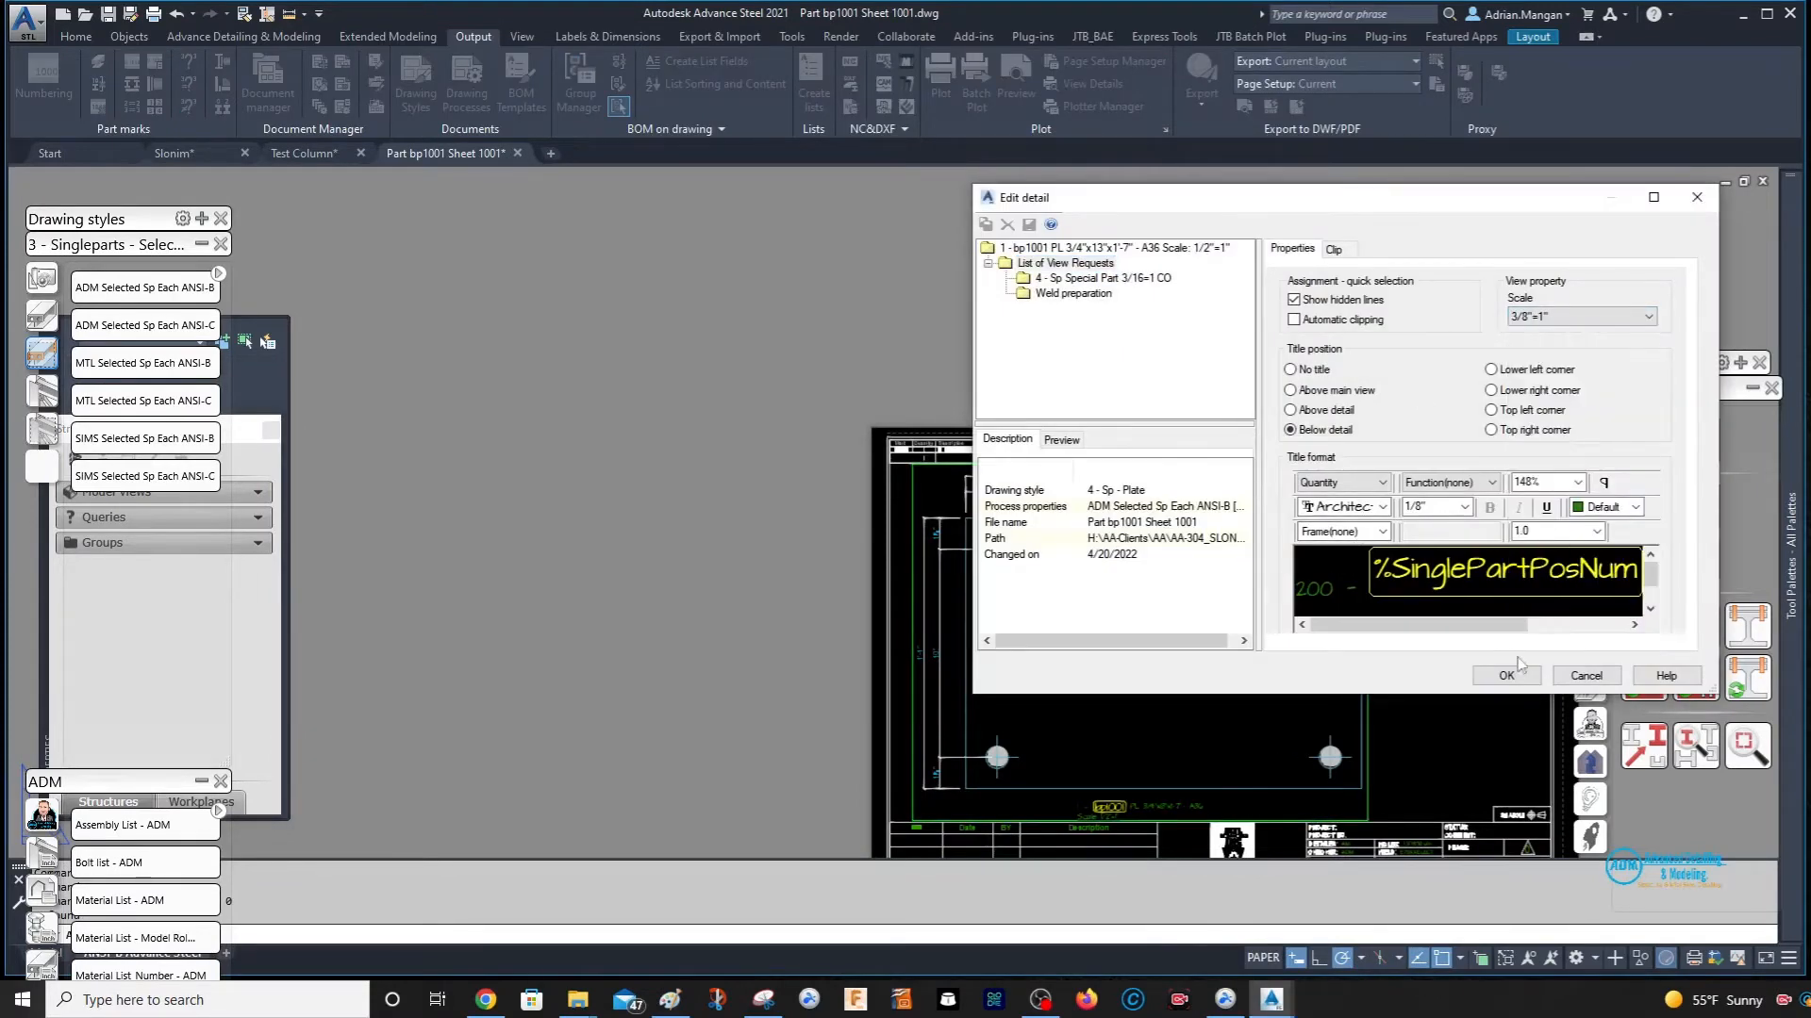
{"action": "left_click", "coordinate": [1506, 675]}
{"action": "scroll", "coordinate": [1123, 562], "scroll_direction": "up", "scroll_amount": 5}
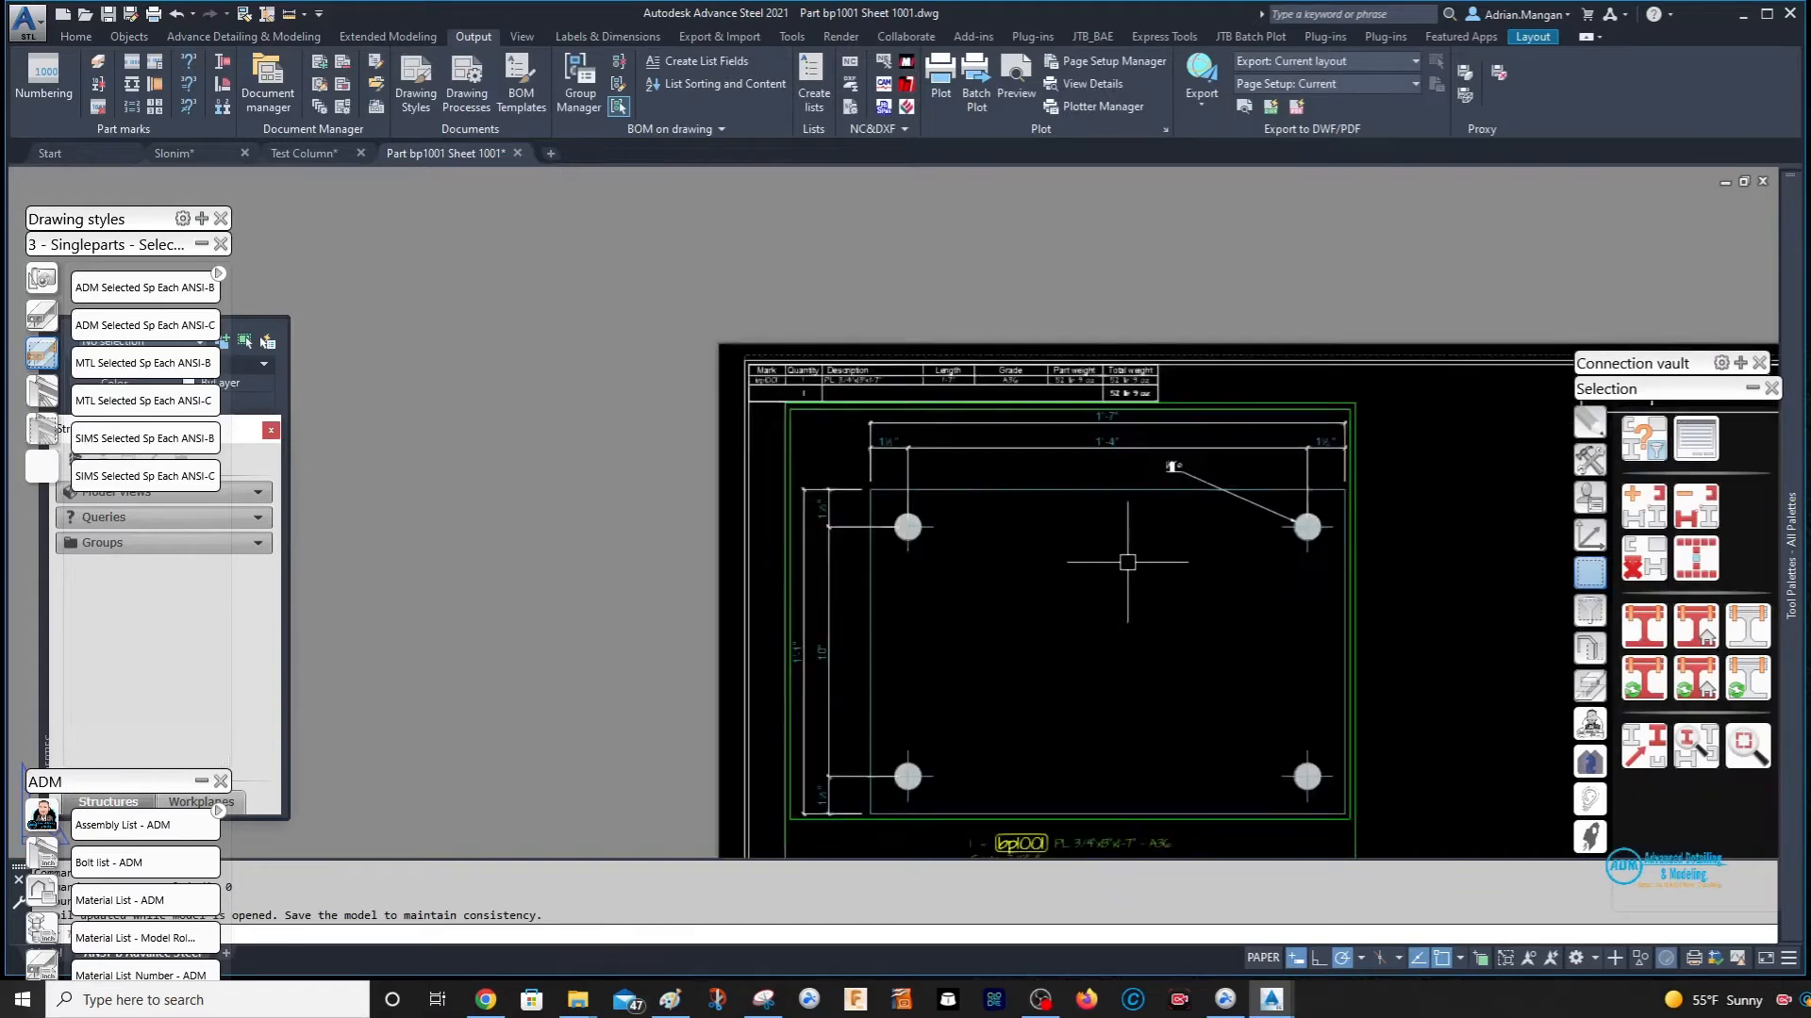
- Move the hole diameter label inside the bp1001 plate outline, just below the upper-right hole
{"action": "left_click", "coordinate": [1252, 354]}
{"action": "left_click", "coordinate": [1228, 335]}
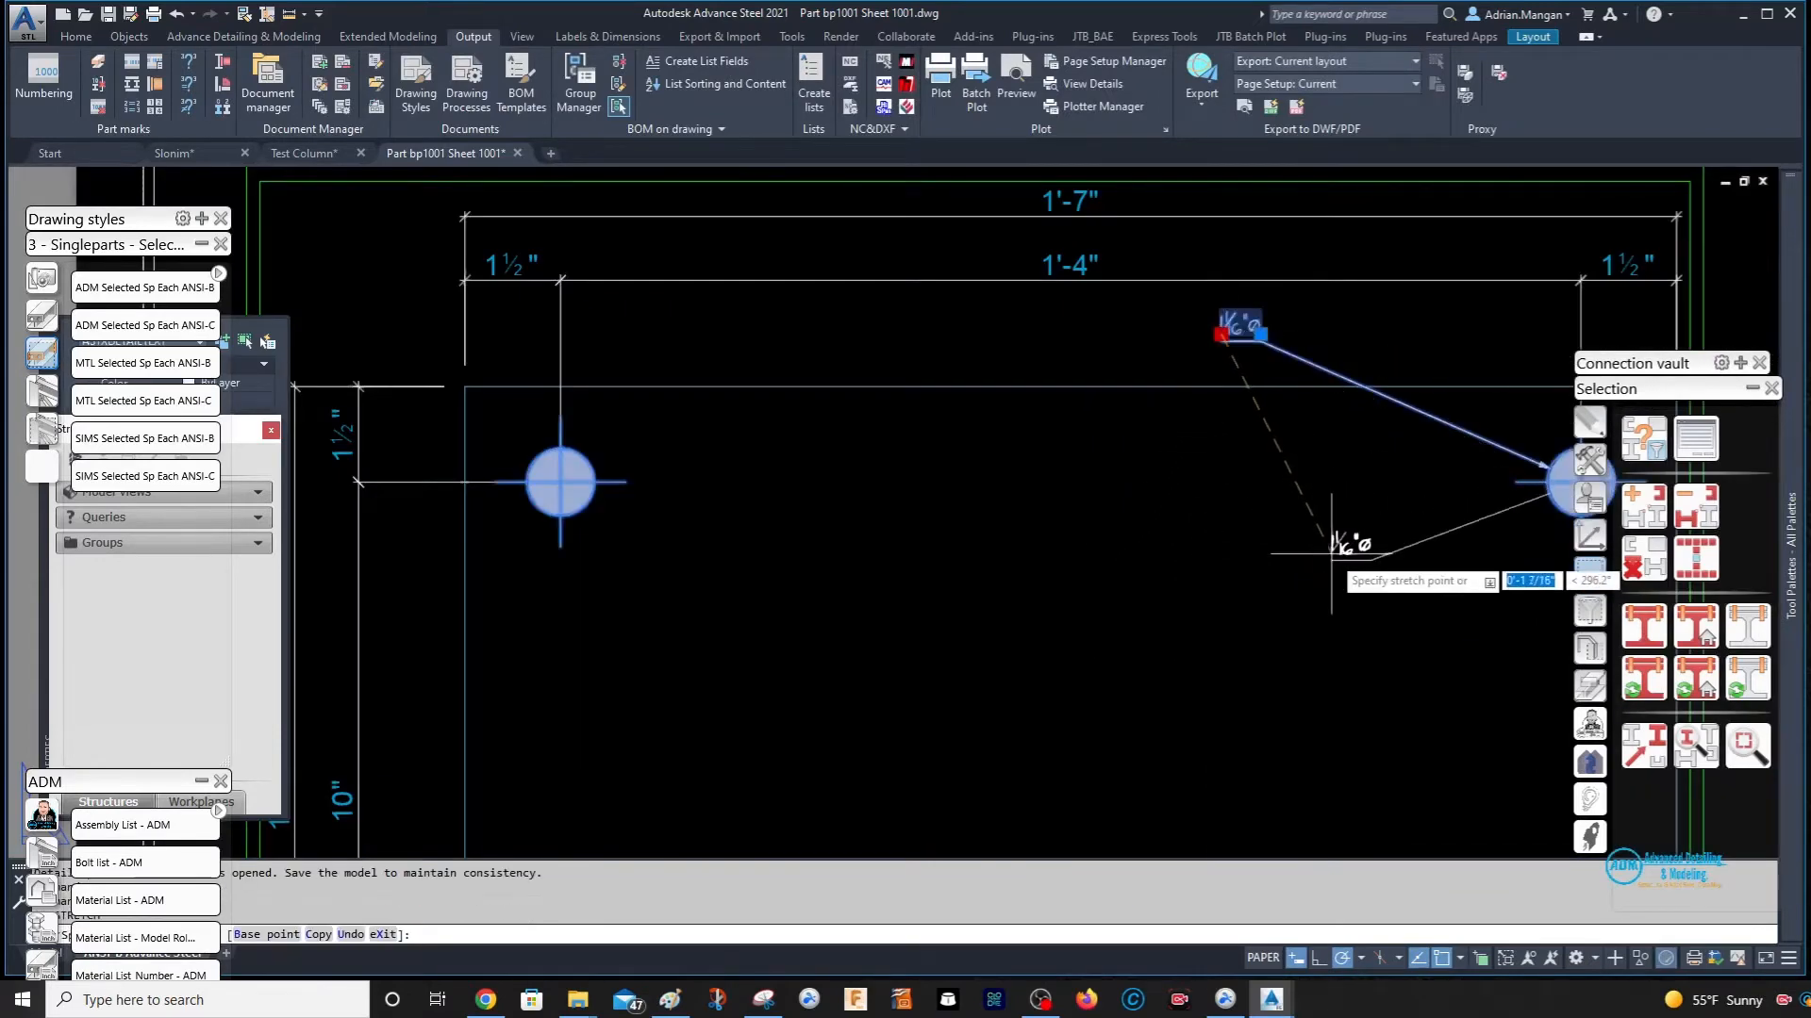
{"action": "key", "text": "Escape"}
{"action": "scroll", "coordinate": [1352, 497], "scroll_direction": "down", "scroll_amount": 7}
{"action": "scroll", "coordinate": [1362, 591], "scroll_direction": "up", "scroll_amount": 4}
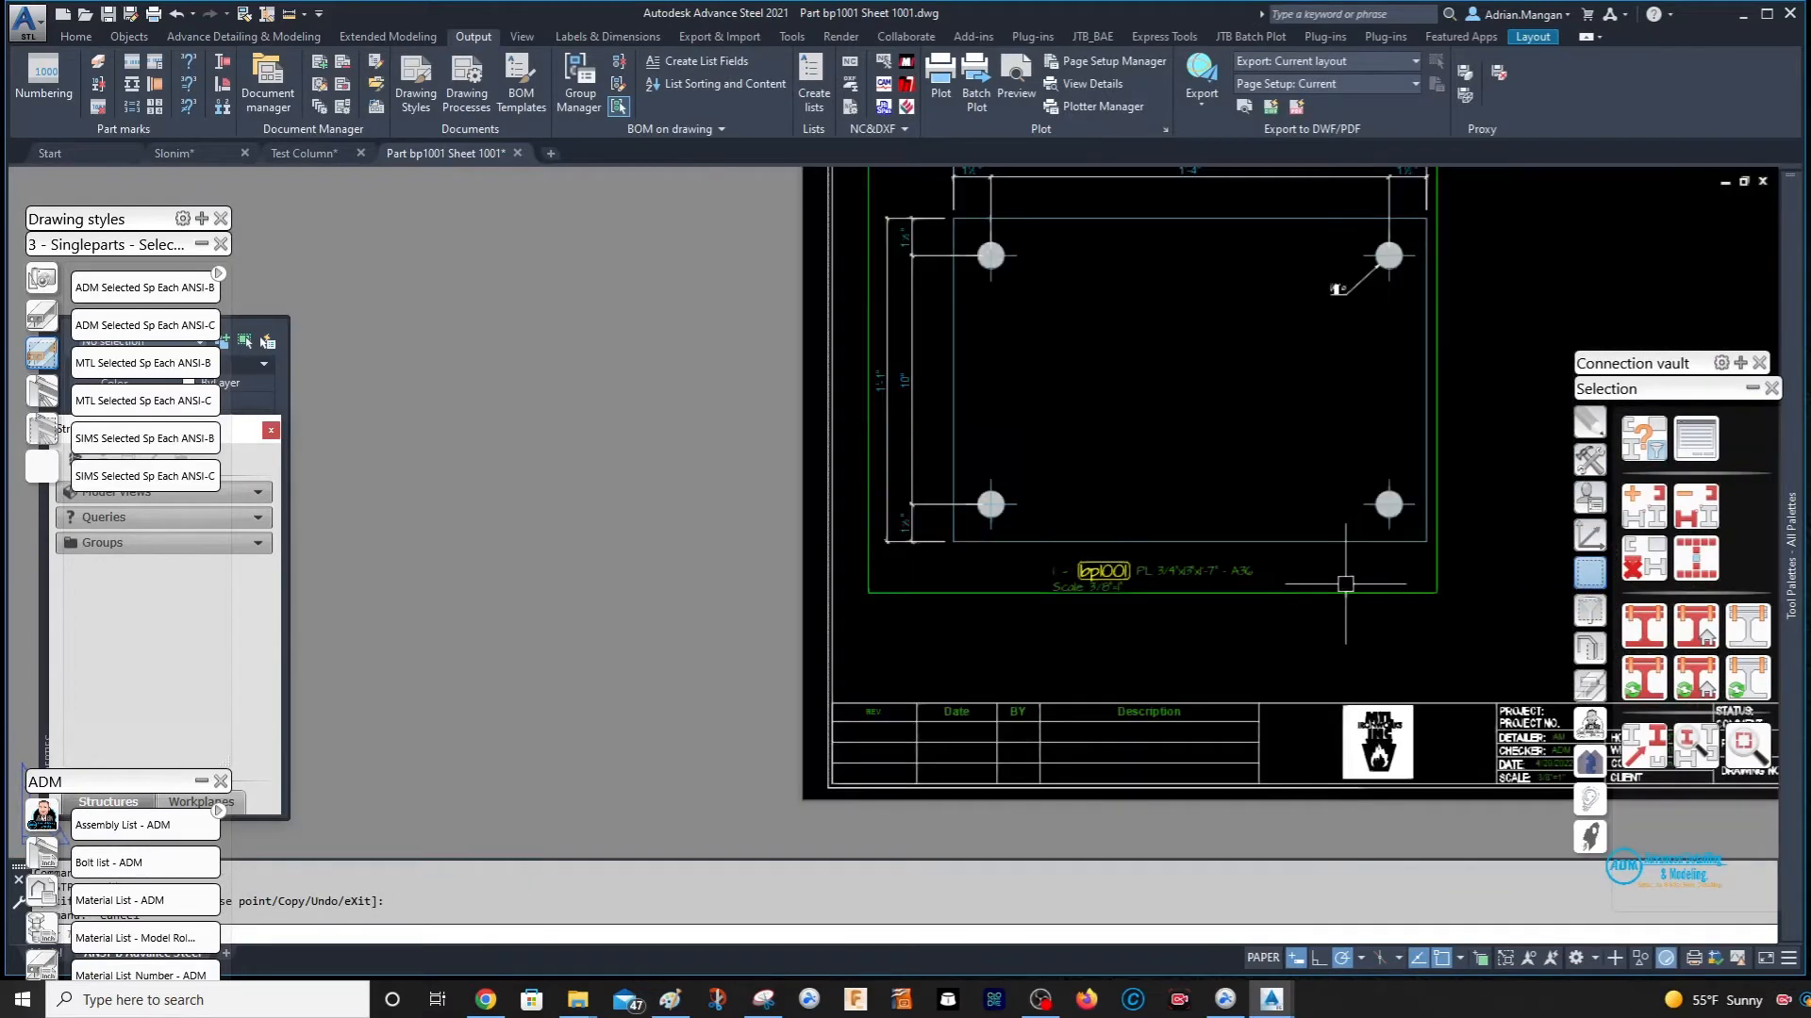
{"action": "key", "text": "Escape"}
{"action": "scroll", "coordinate": [958, 543], "scroll_direction": "down", "scroll_amount": 5}
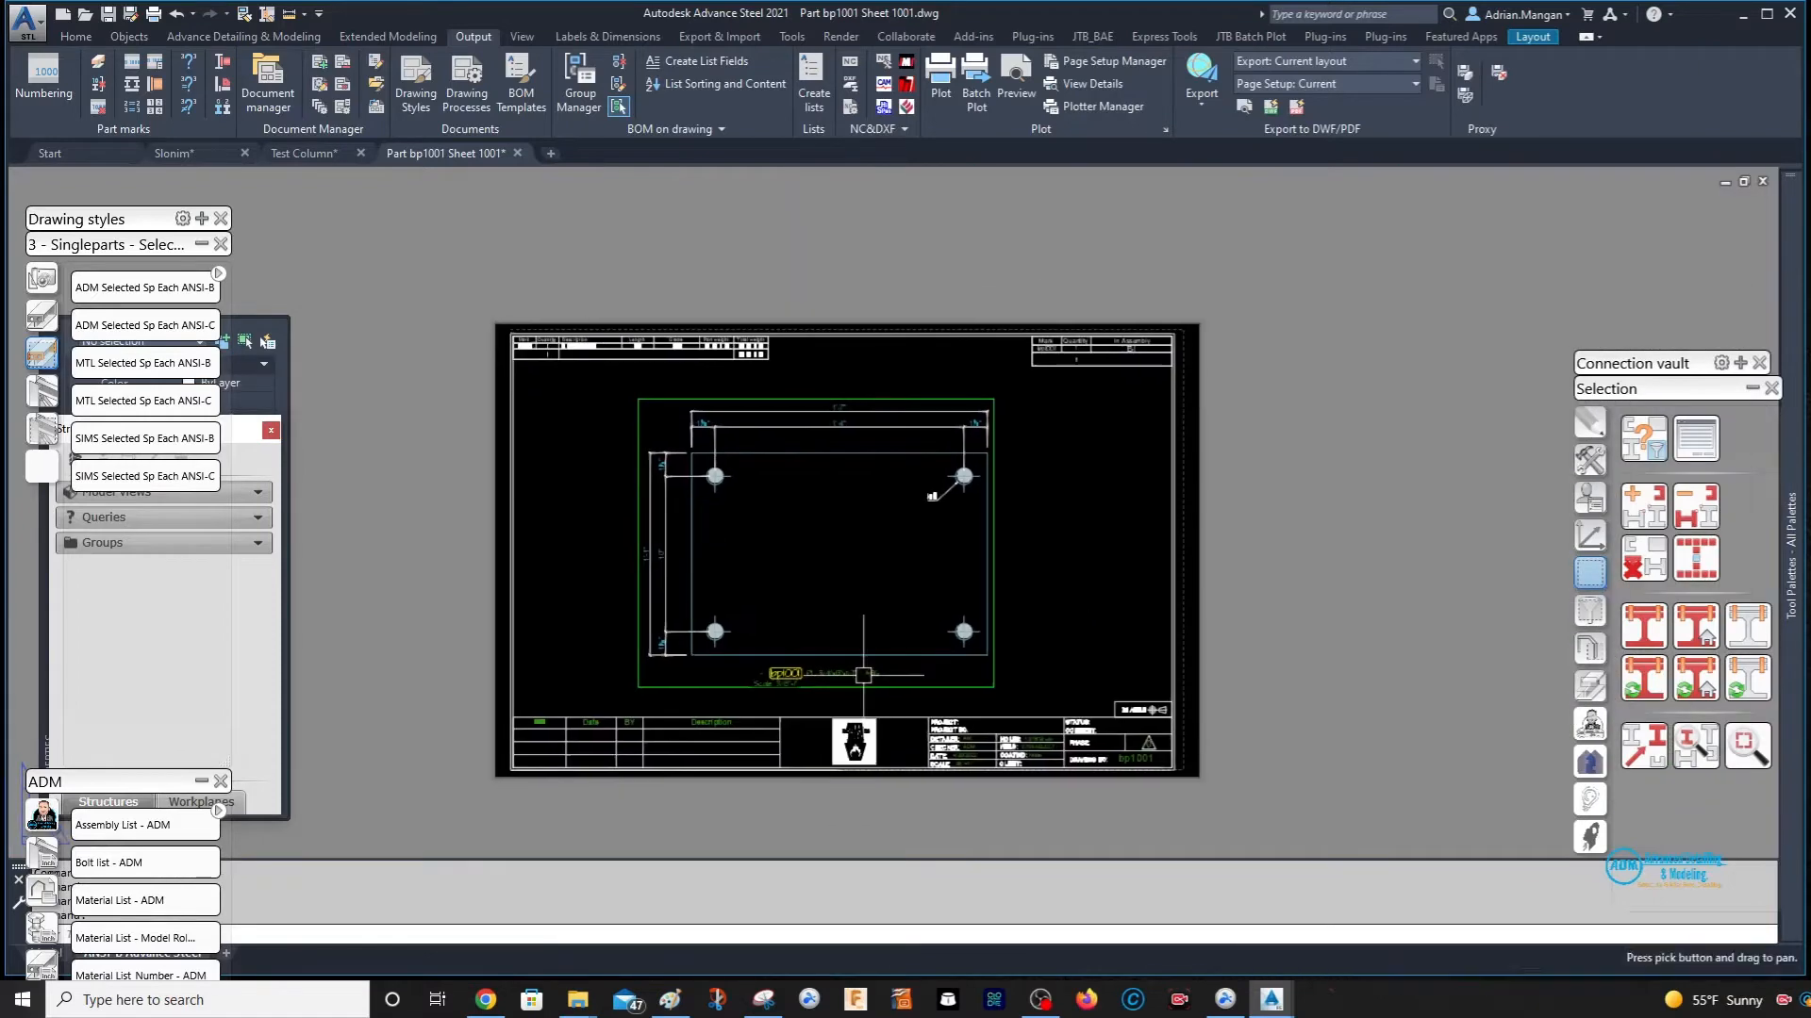
- Move the bp1001 detail view so it sits centrally in the open area of the sheet
{"action": "middle_click_drag", "start_coordinate": [958, 543], "coordinate": [1063, 467]}
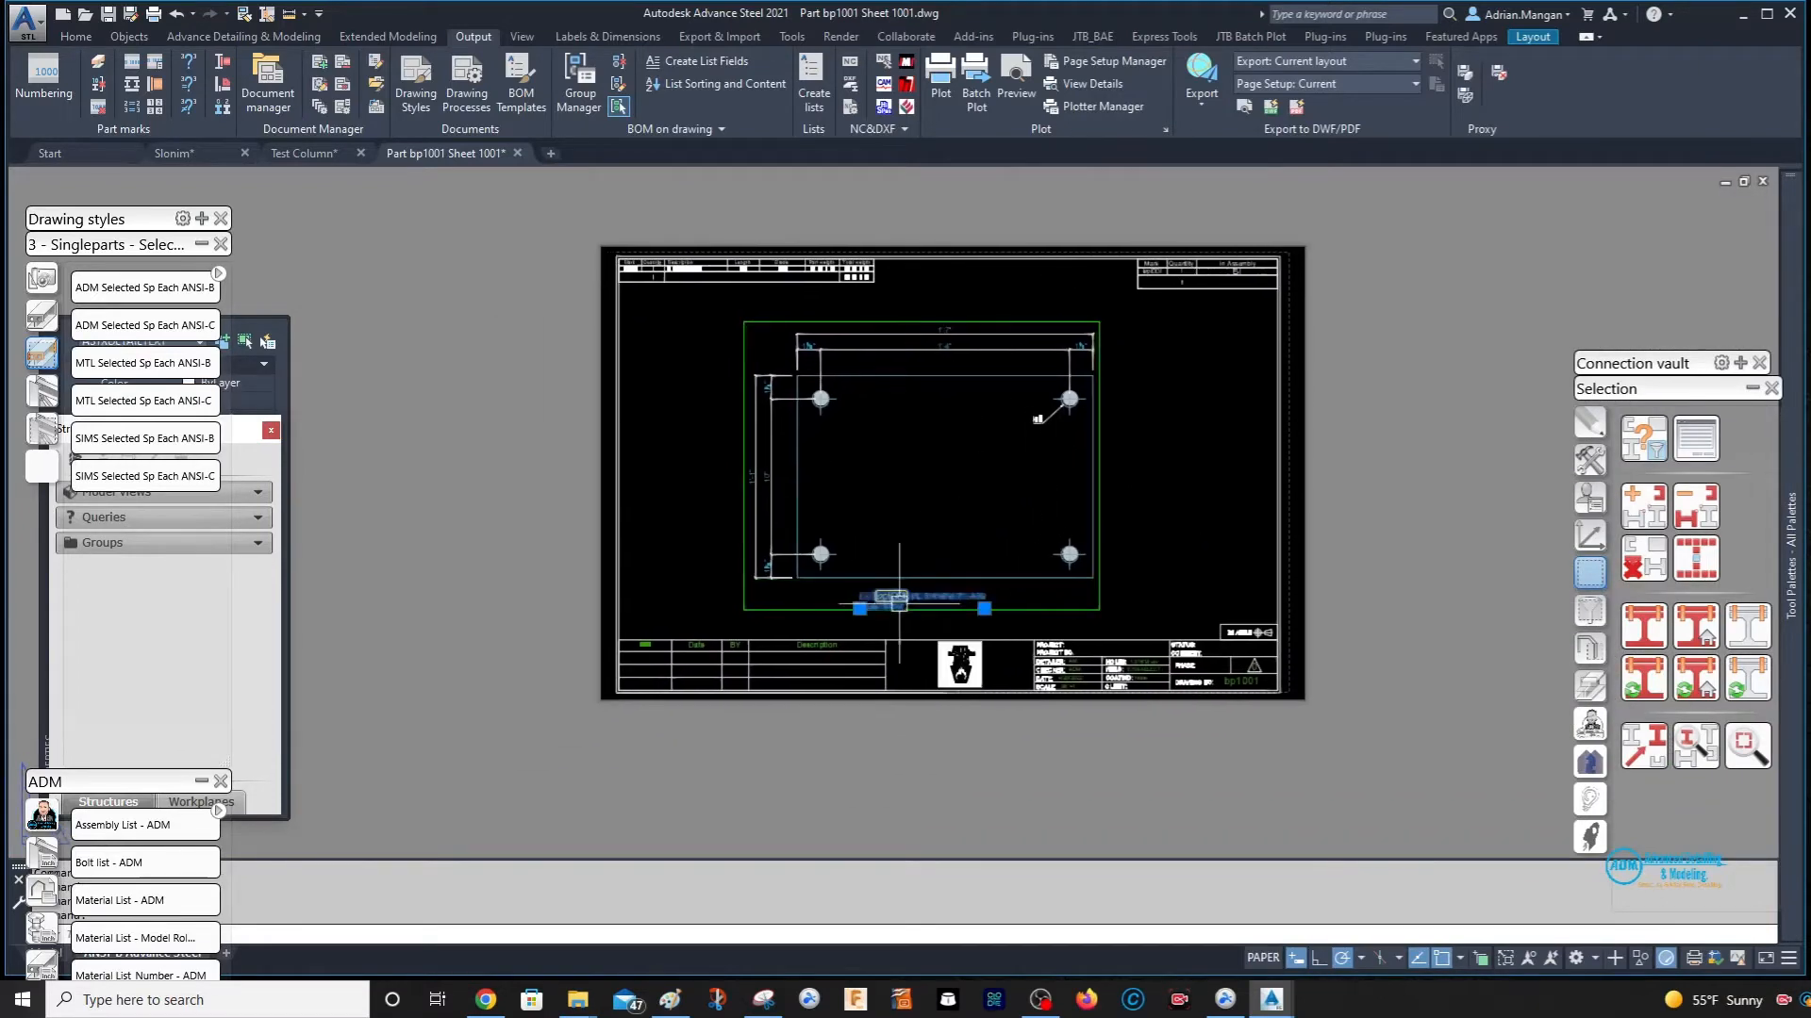
{"action": "left_click_drag", "start_coordinate": [916, 614], "coordinate": [1046, 597]}
{"action": "left_click", "coordinate": [1027, 619]}
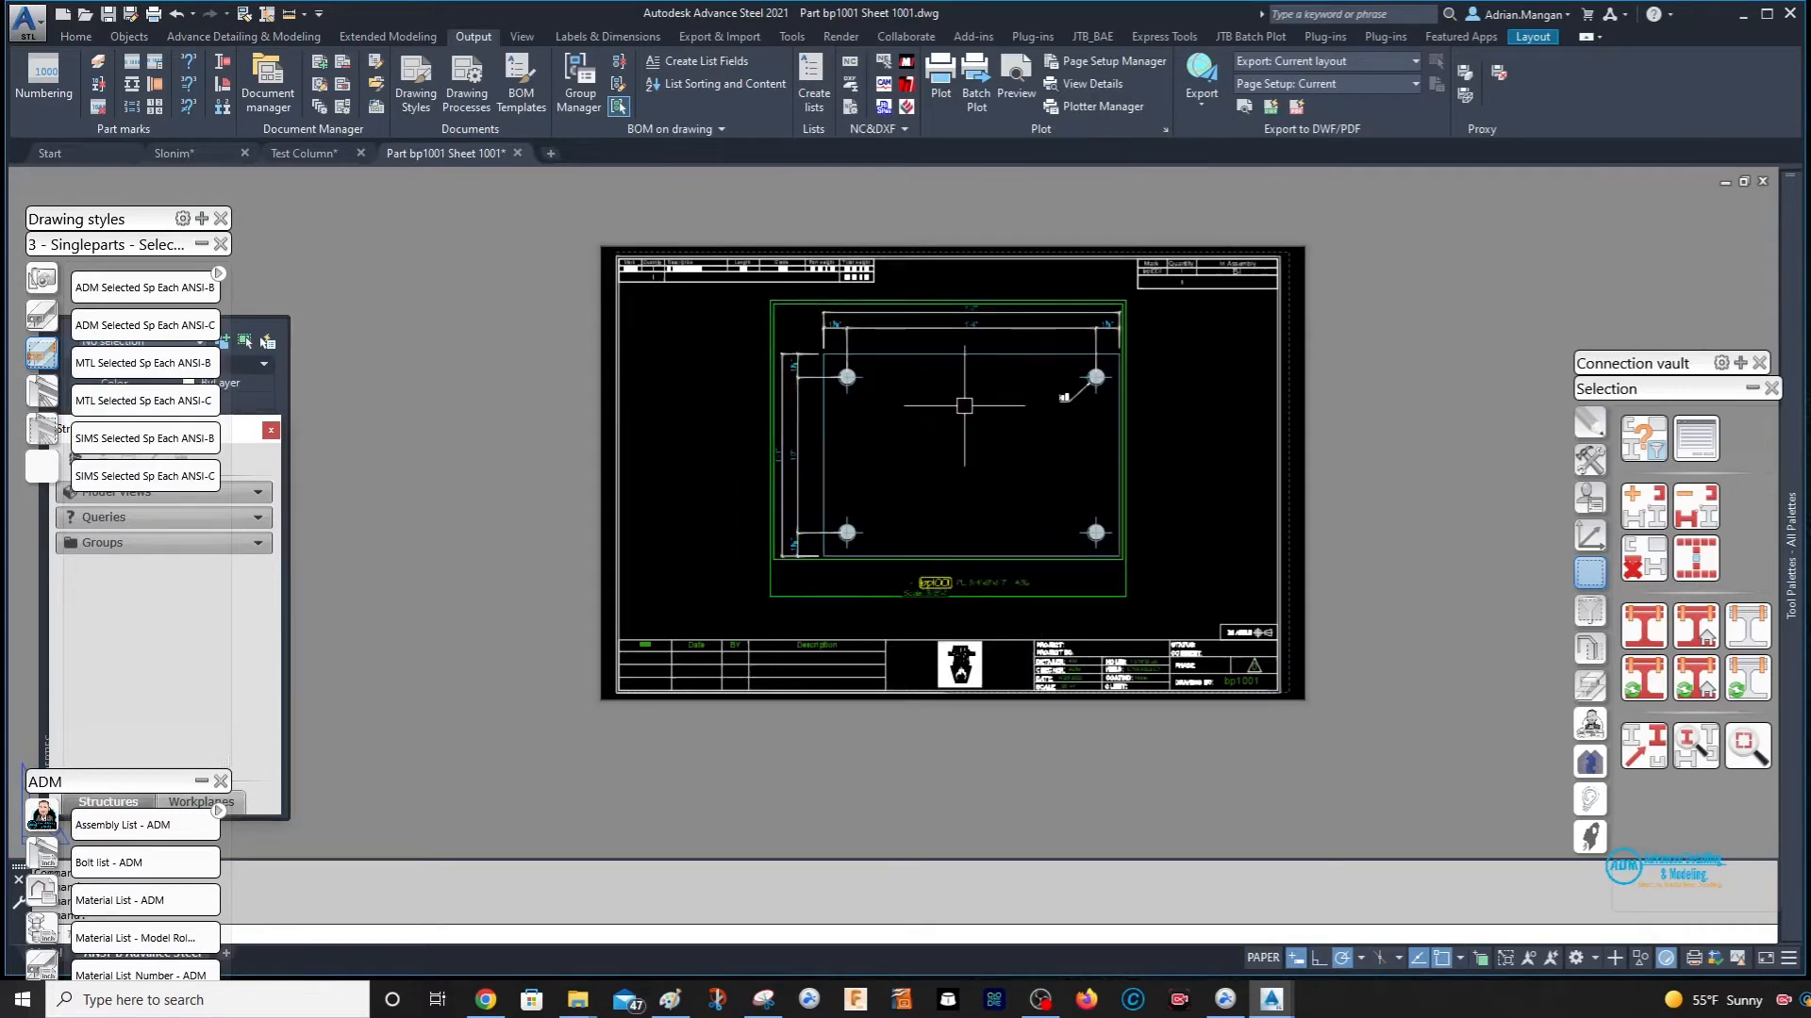
{"action": "scroll", "coordinate": [963, 406], "scroll_direction": "up", "scroll_amount": 4}
{"action": "scroll", "coordinate": [969, 398], "scroll_direction": "down", "scroll_amount": 5}
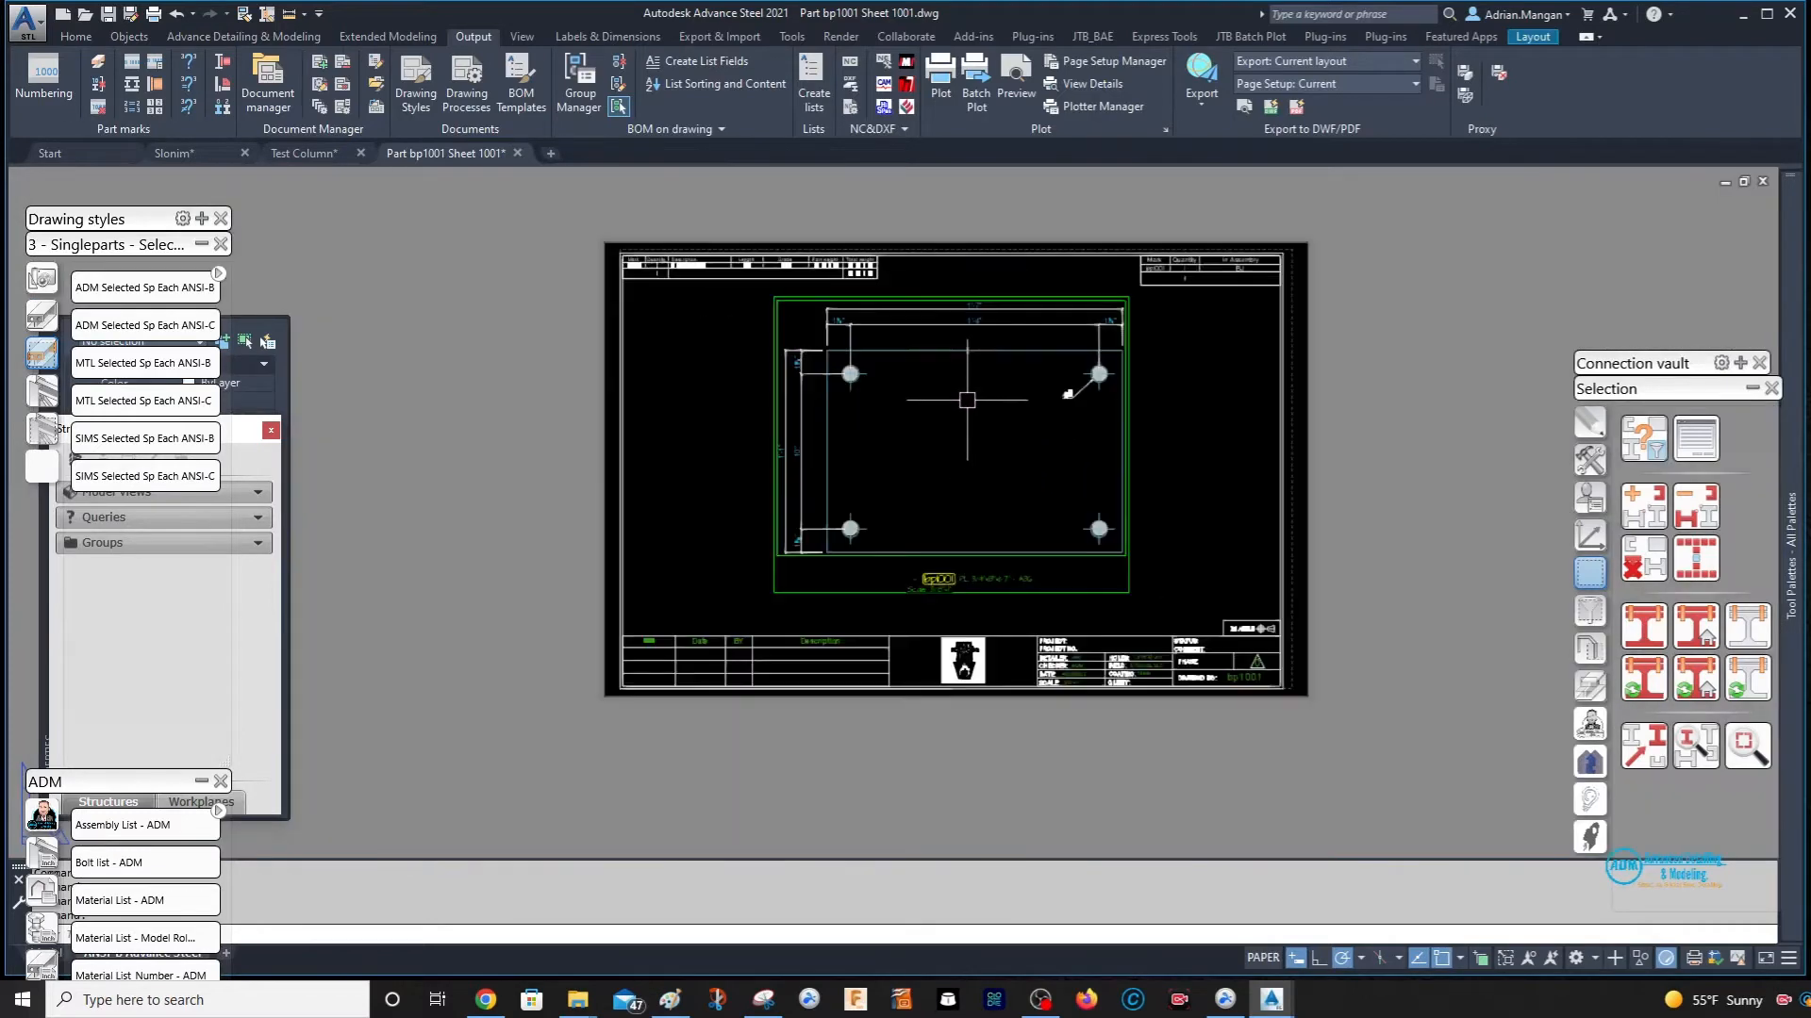
- Return to the Test Column model and bring both column base plates into view
{"action": "left_click", "coordinate": [287, 161]}
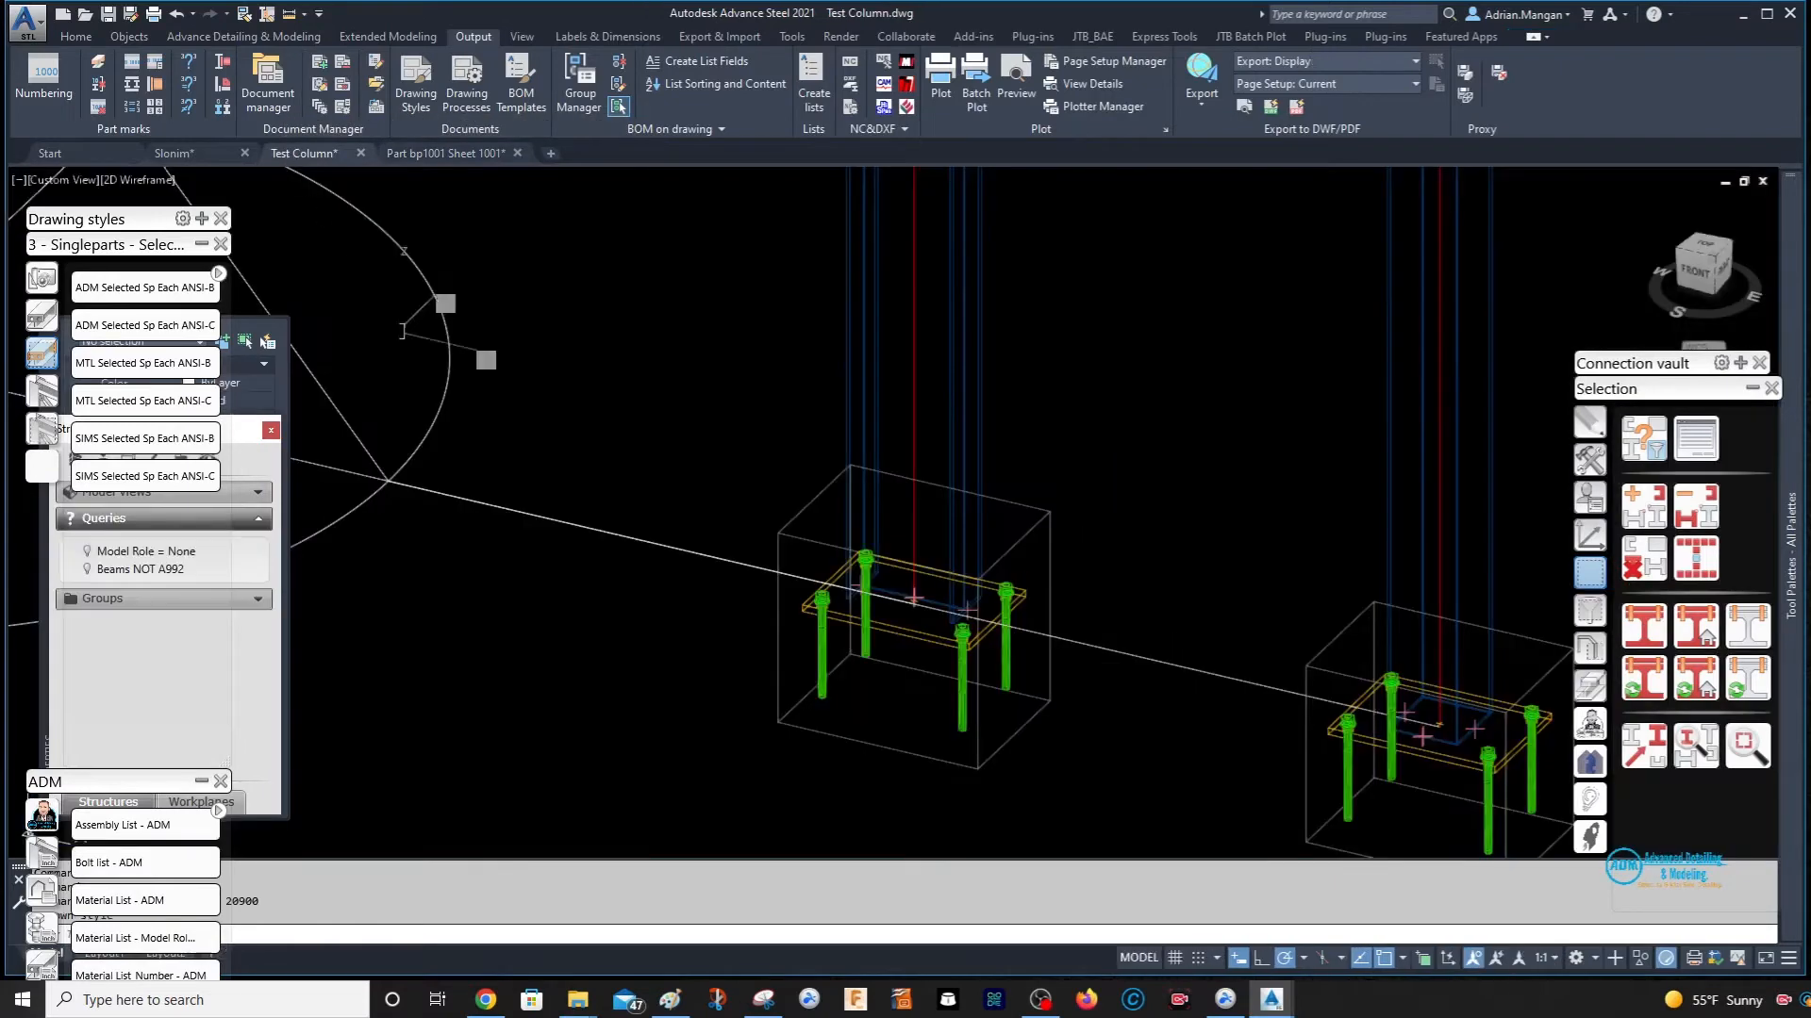
{"action": "middle_click_drag", "start_coordinate": [910, 601], "coordinate": [858, 487]}
{"action": "middle_click_drag", "start_coordinate": [1288, 498], "coordinate": [1141, 443]}
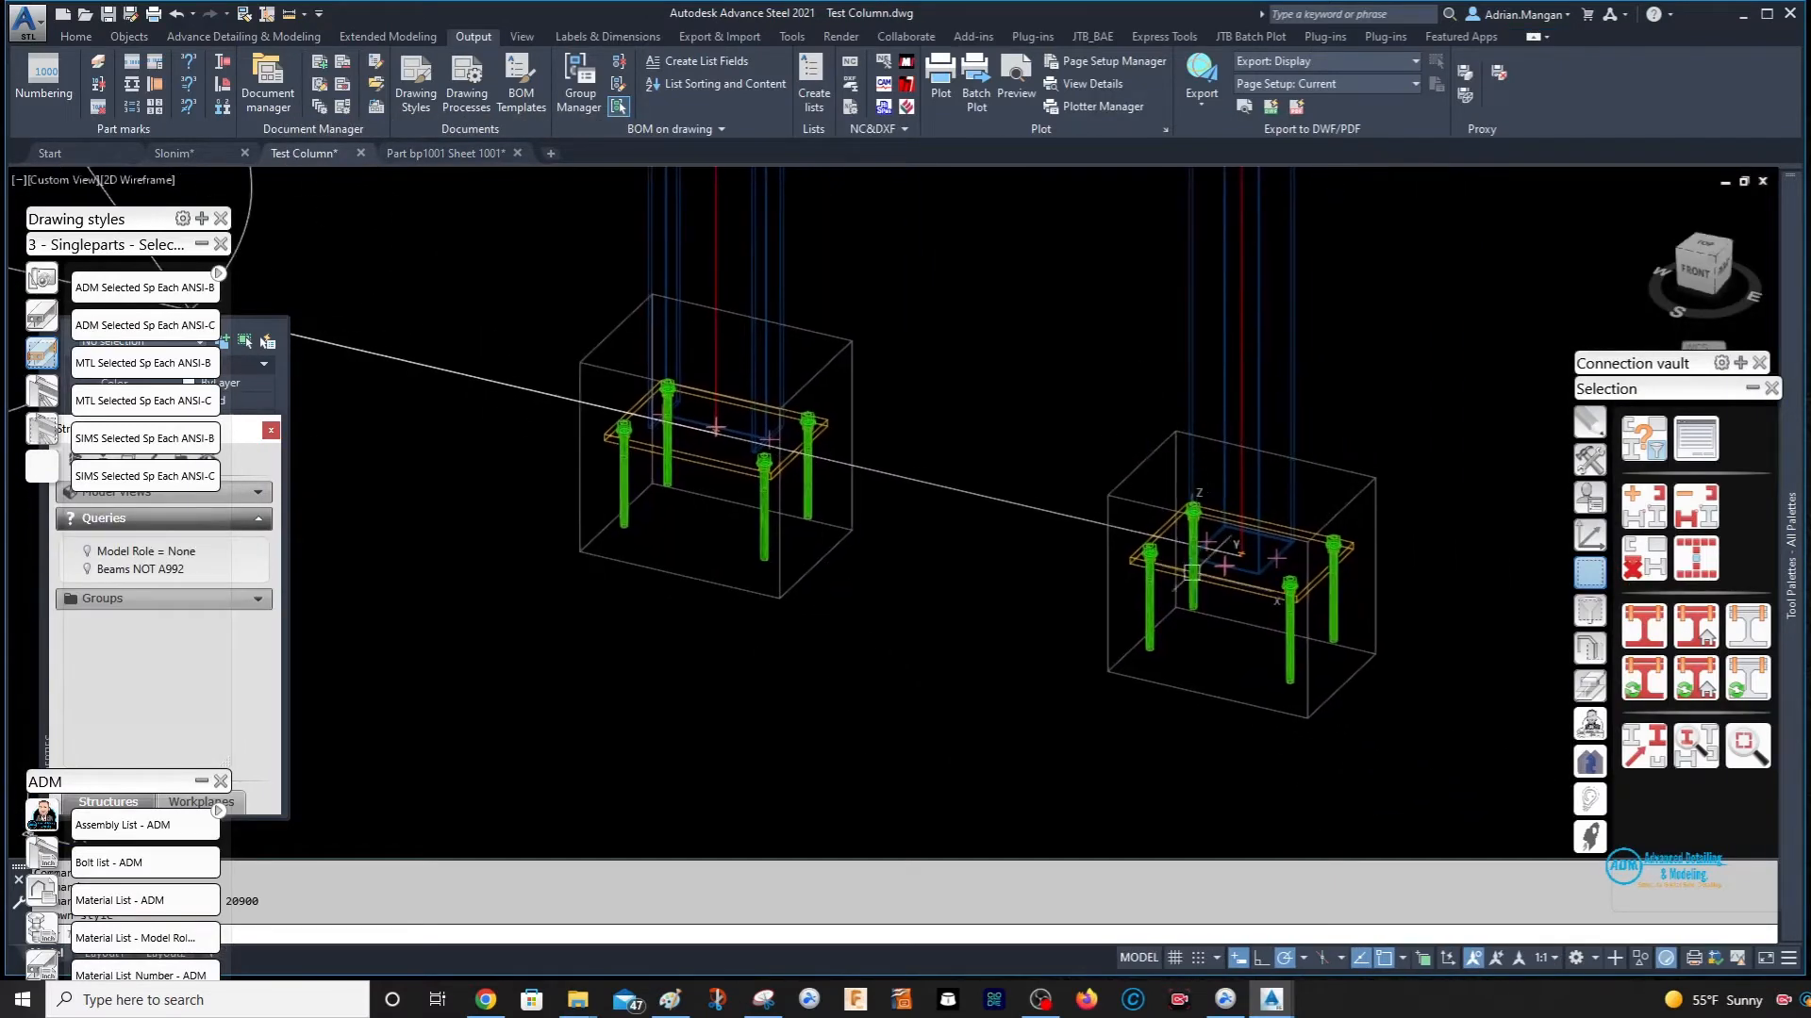
{"action": "left_click", "coordinate": [1169, 556]}
{"action": "right_click", "coordinate": [1170, 557]}
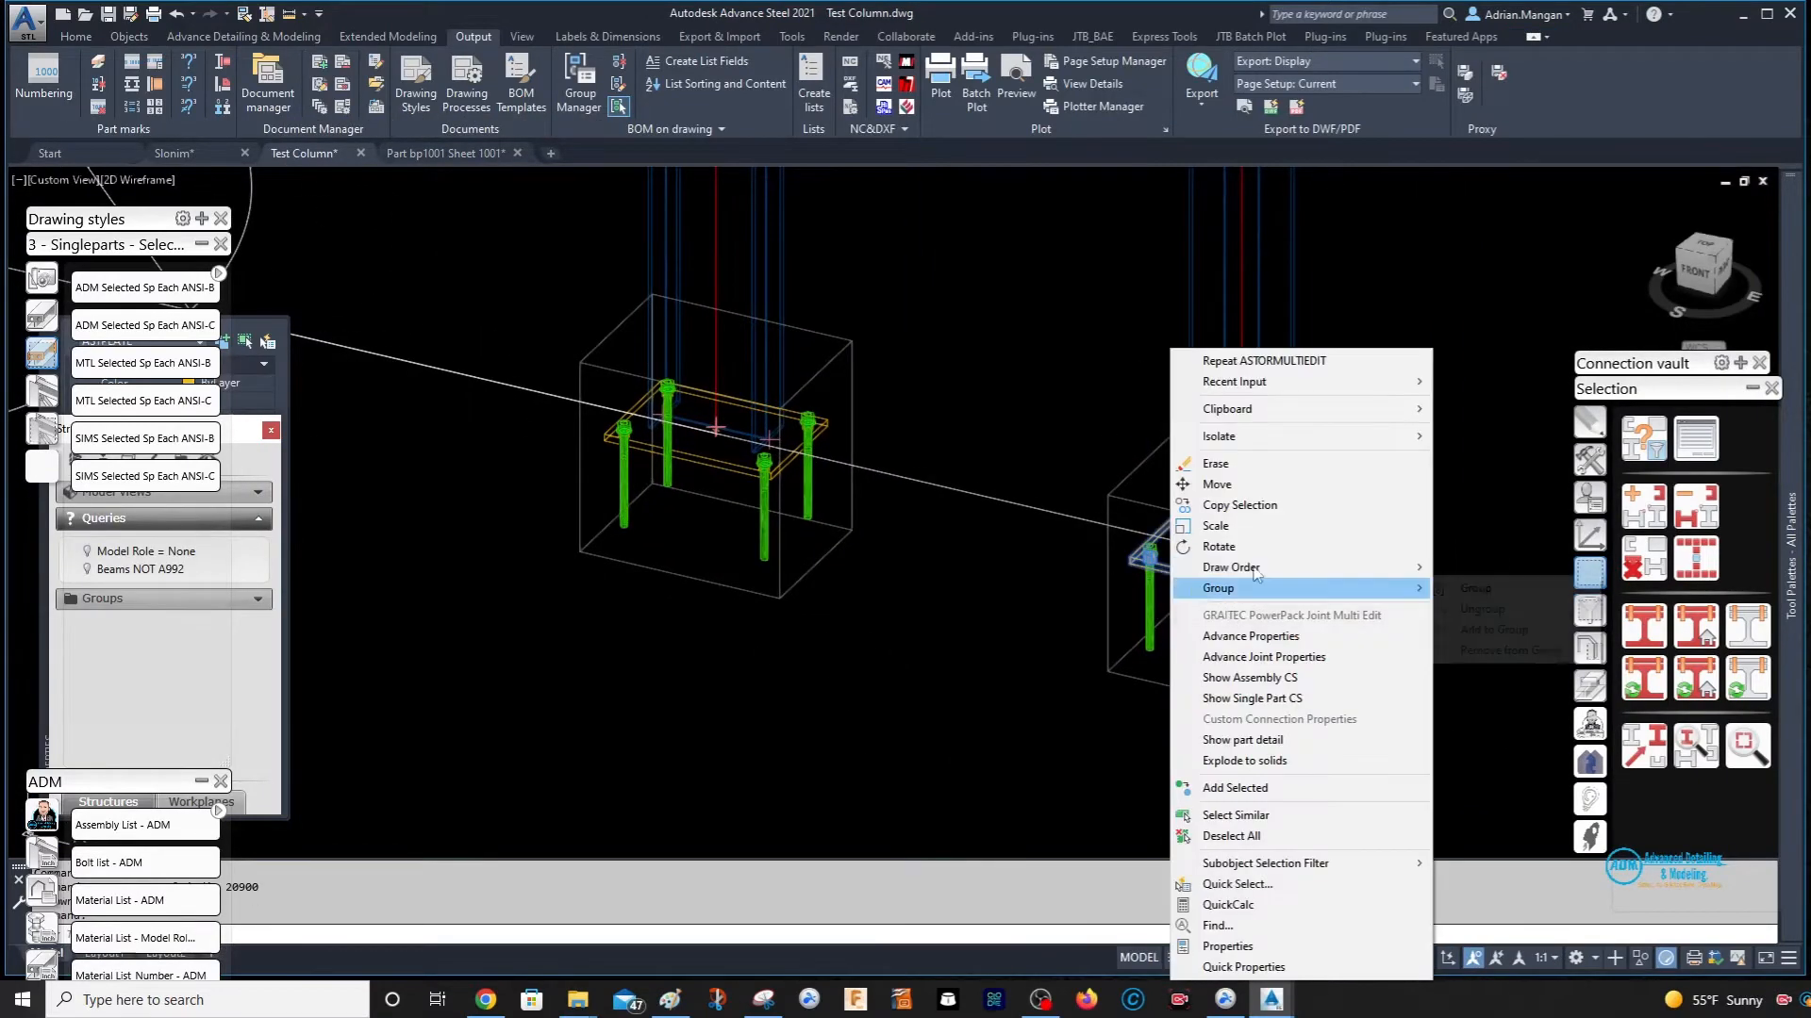
{"action": "left_click", "coordinate": [1307, 657]}
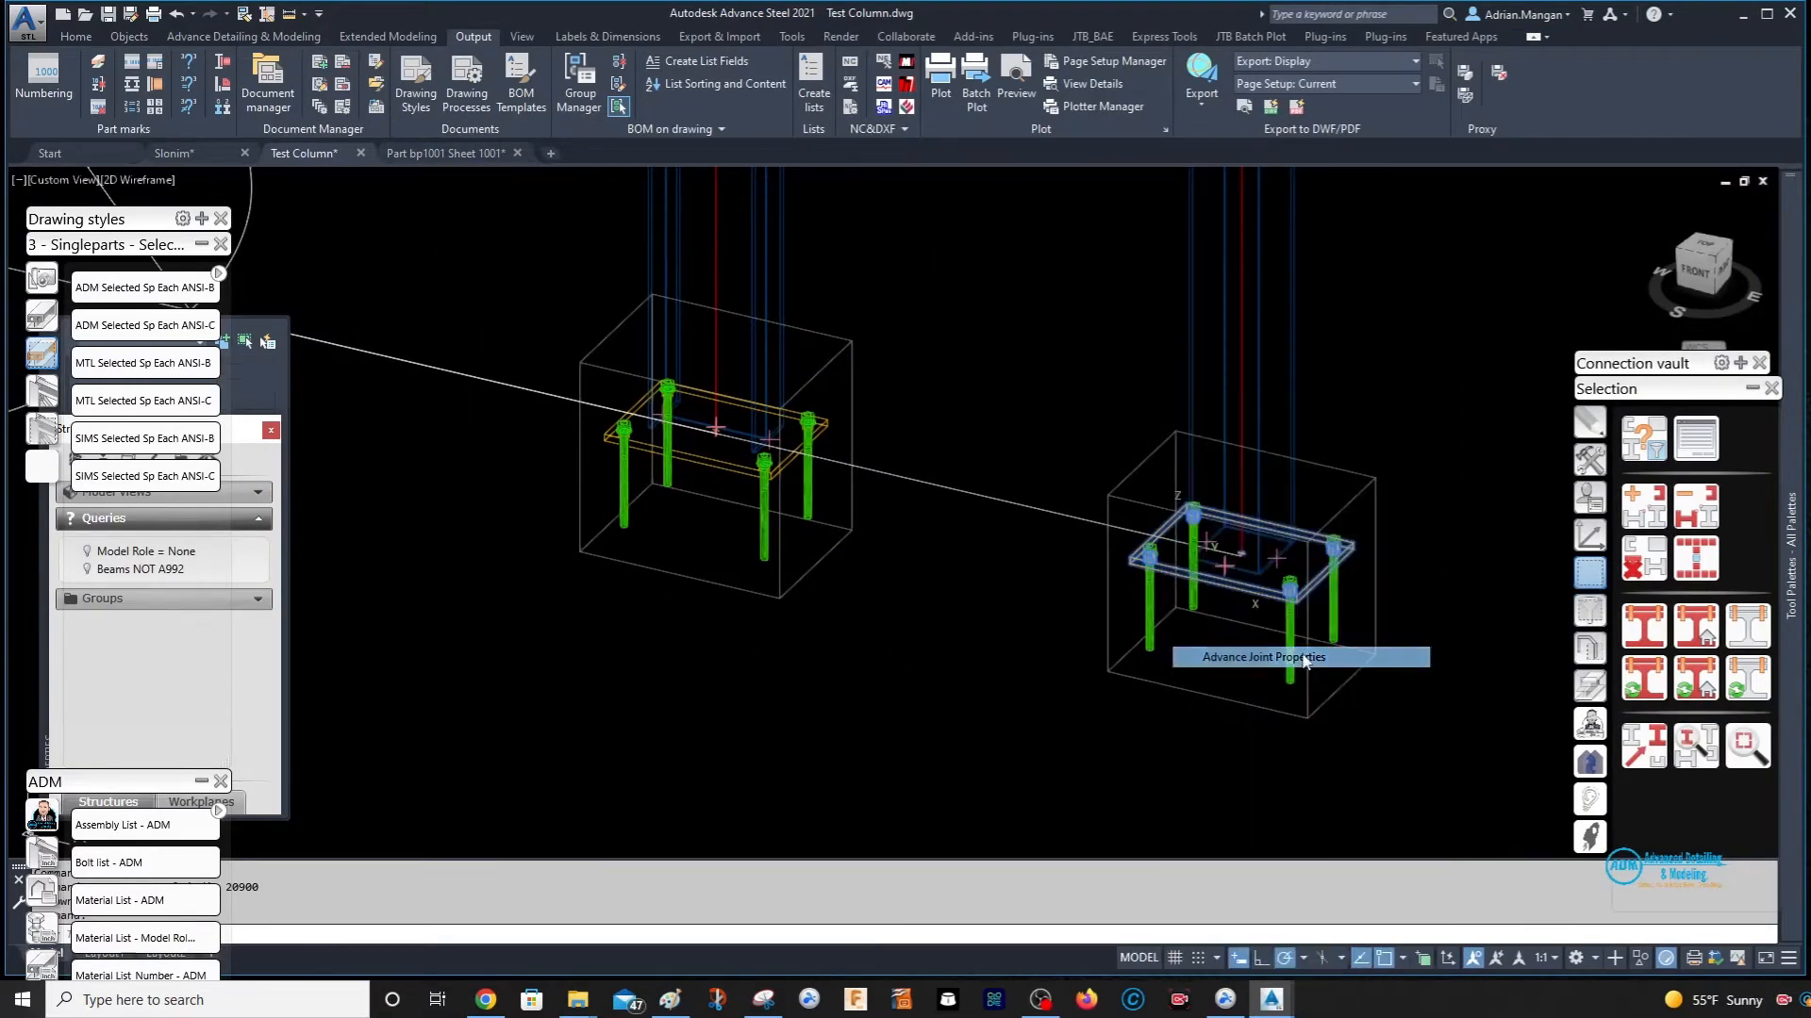
{"action": "right_click", "coordinate": [1258, 595]}
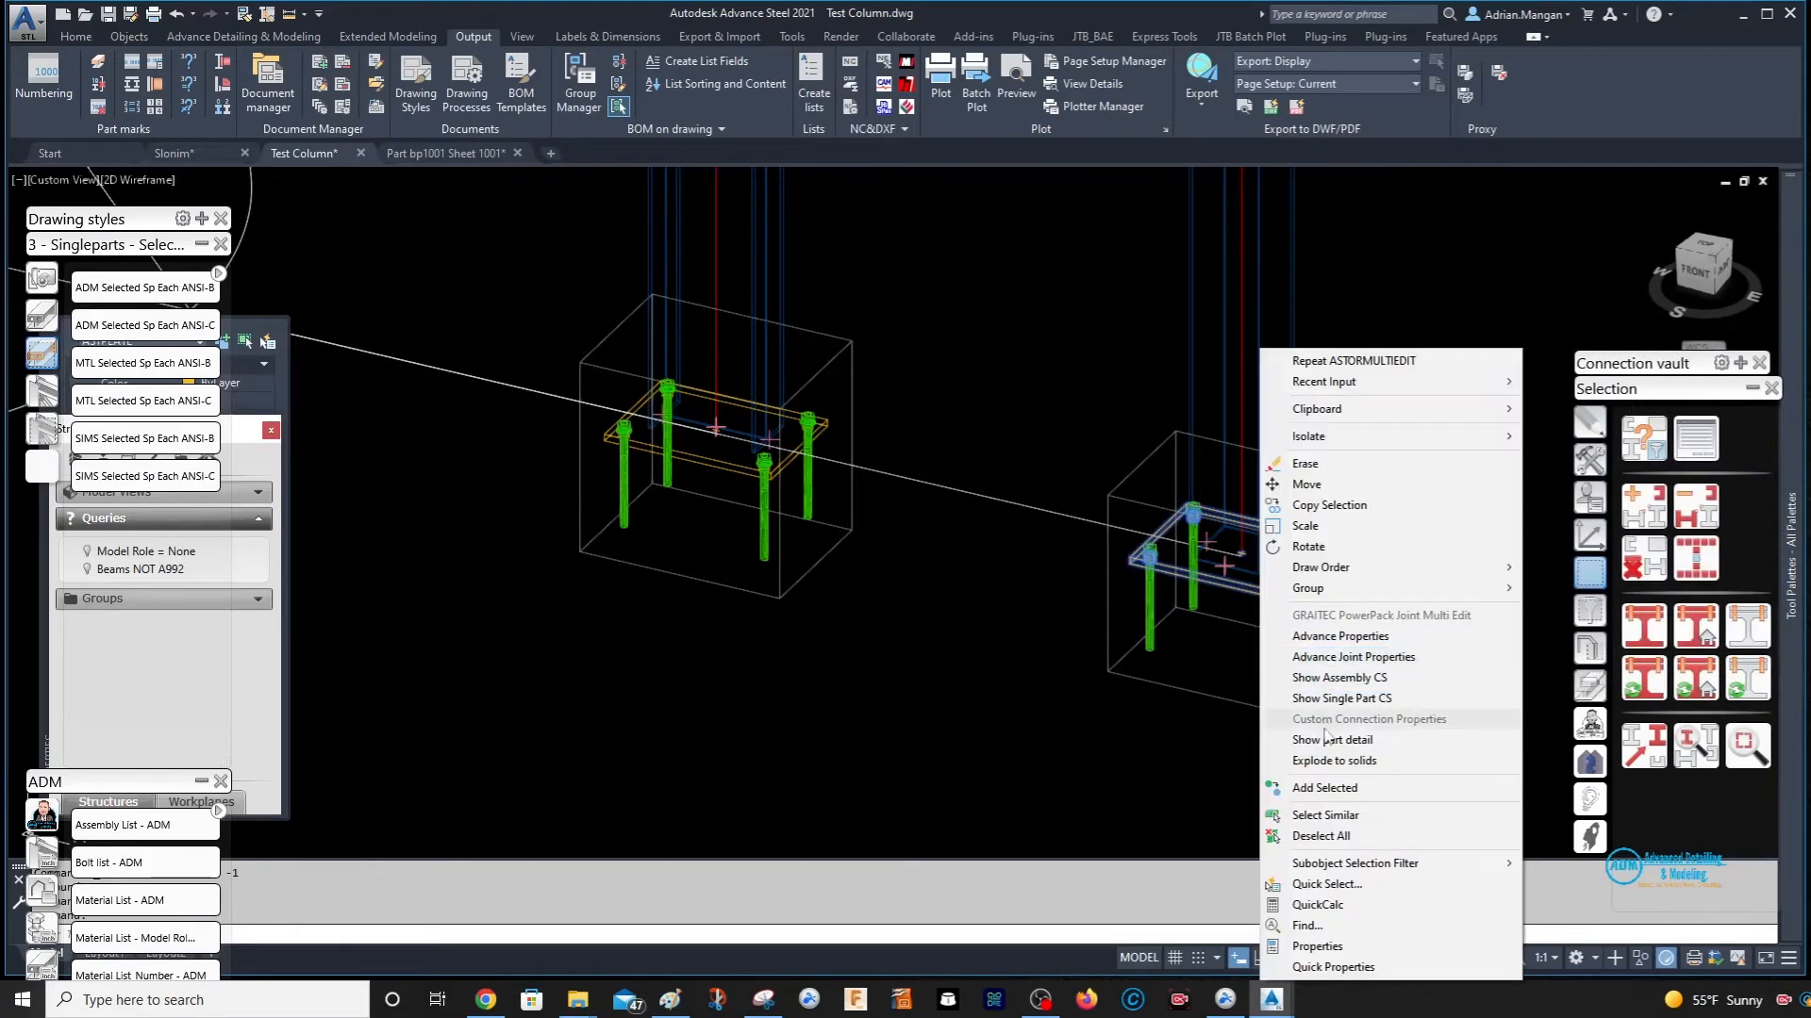
{"action": "left_click", "coordinate": [1334, 764]}
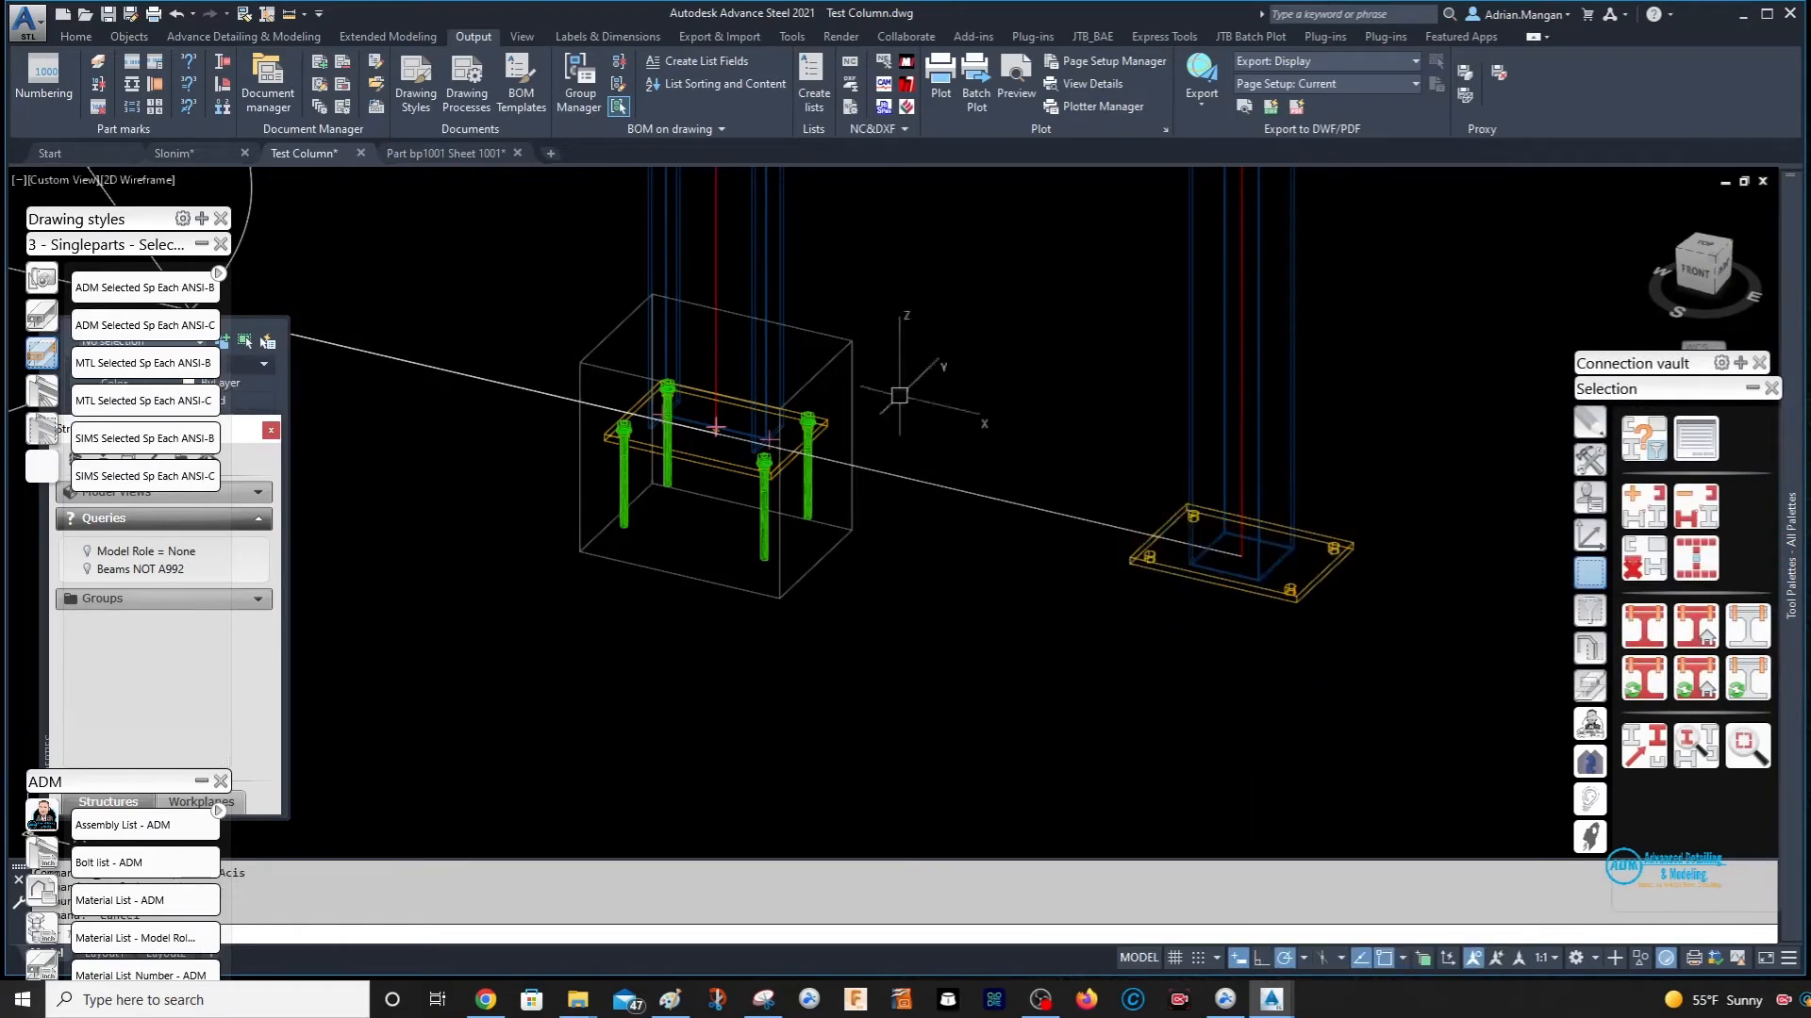
{"action": "left_click", "coordinate": [182, 16]}
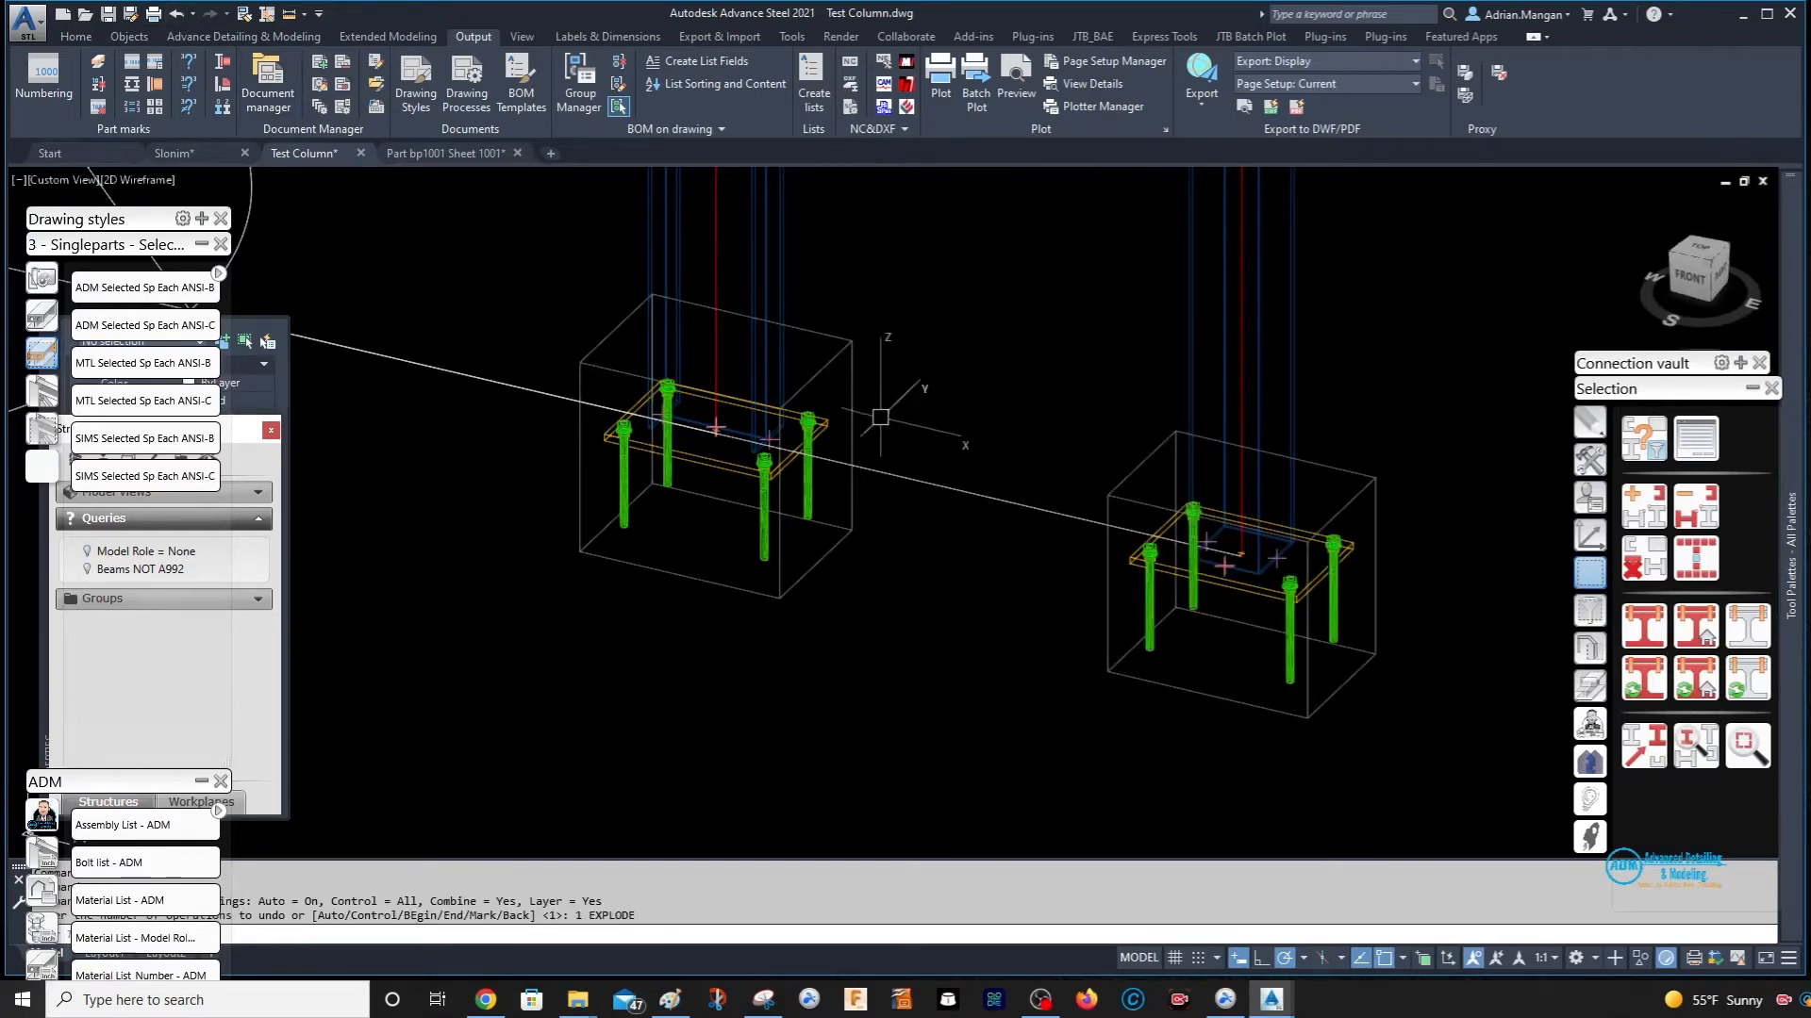
- Open the part detail drawing of the second column's base plate and set its view scale to 3/8"=1"
{"action": "right_click", "coordinate": [1255, 595]}
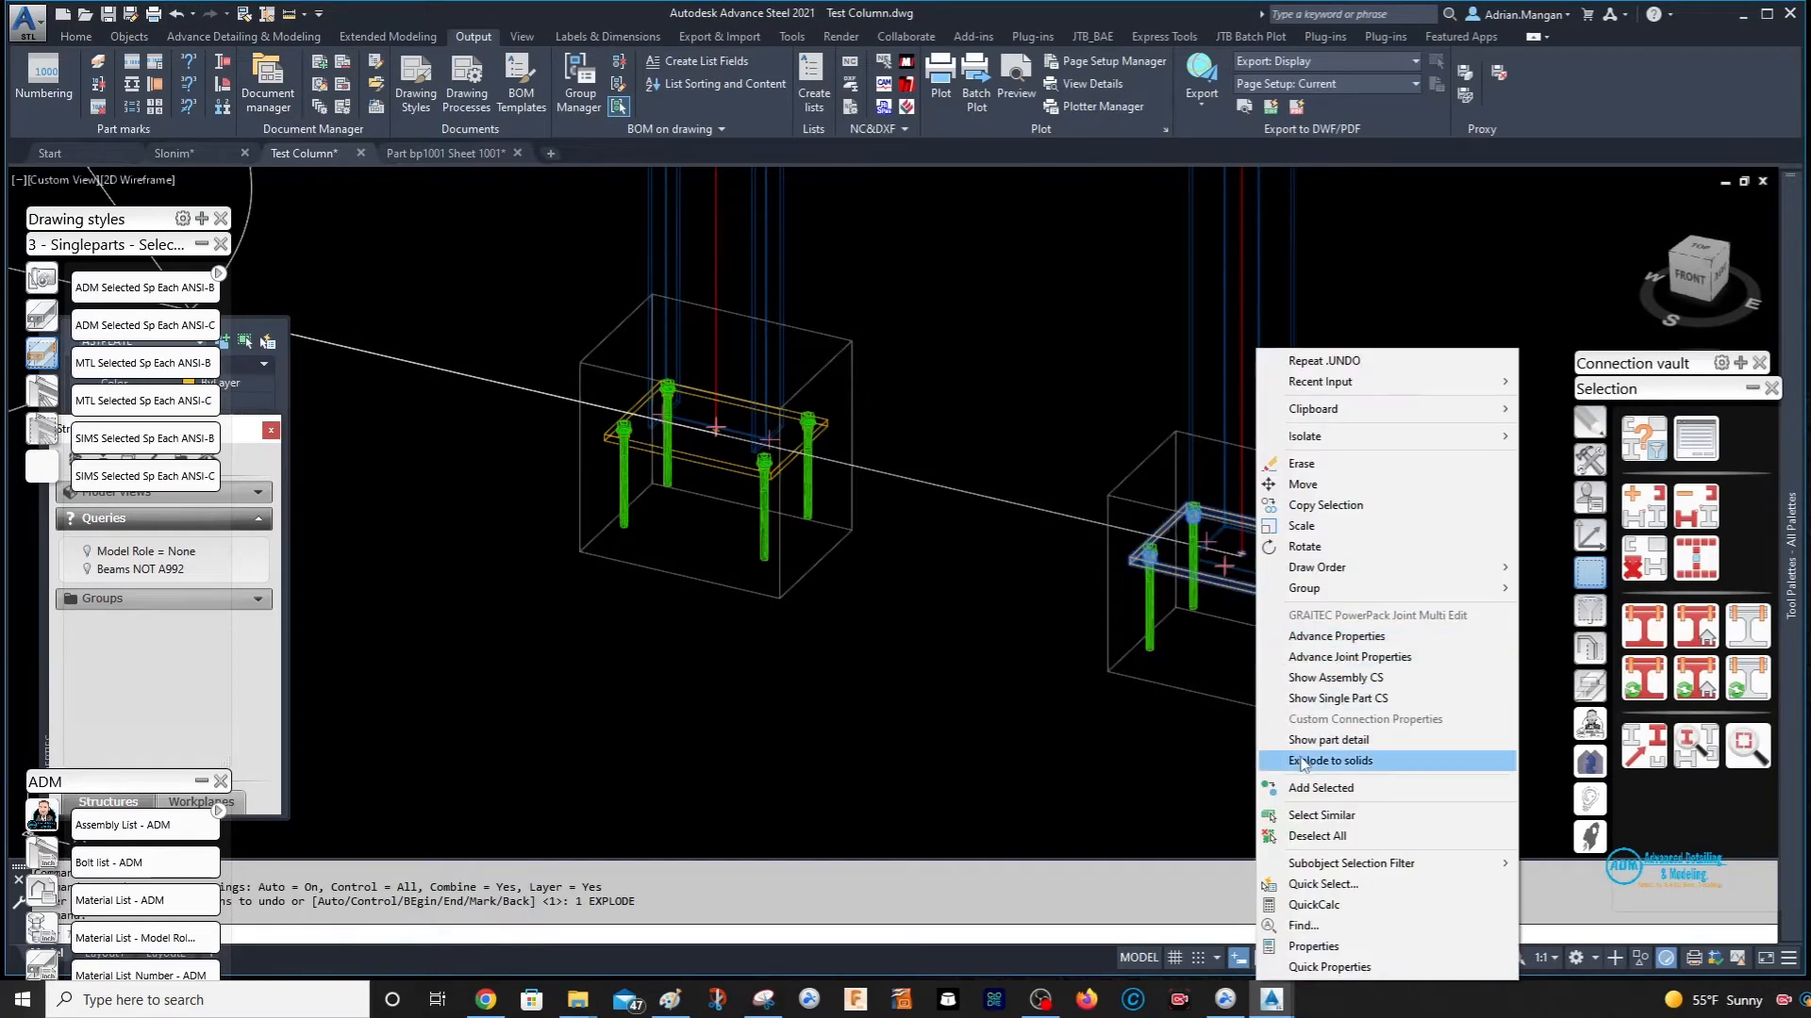
{"action": "left_click", "coordinate": [1347, 741]}
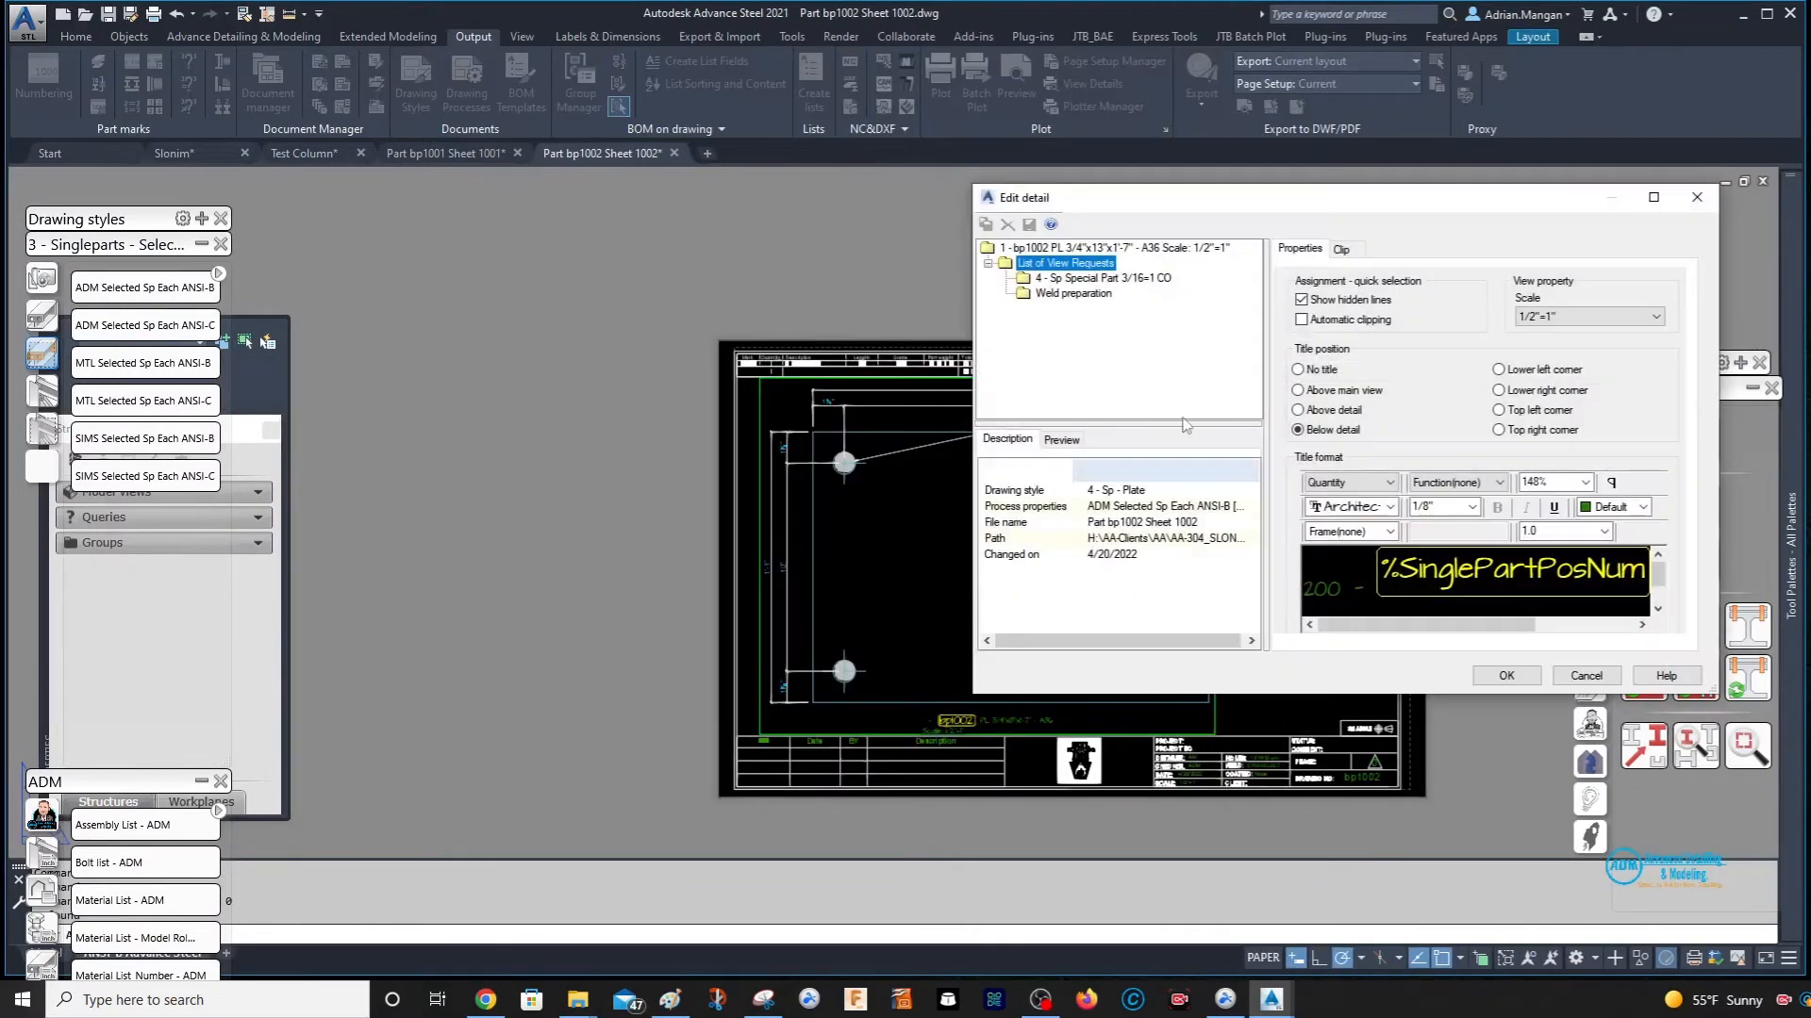
{"action": "left_click", "coordinate": [1532, 321]}
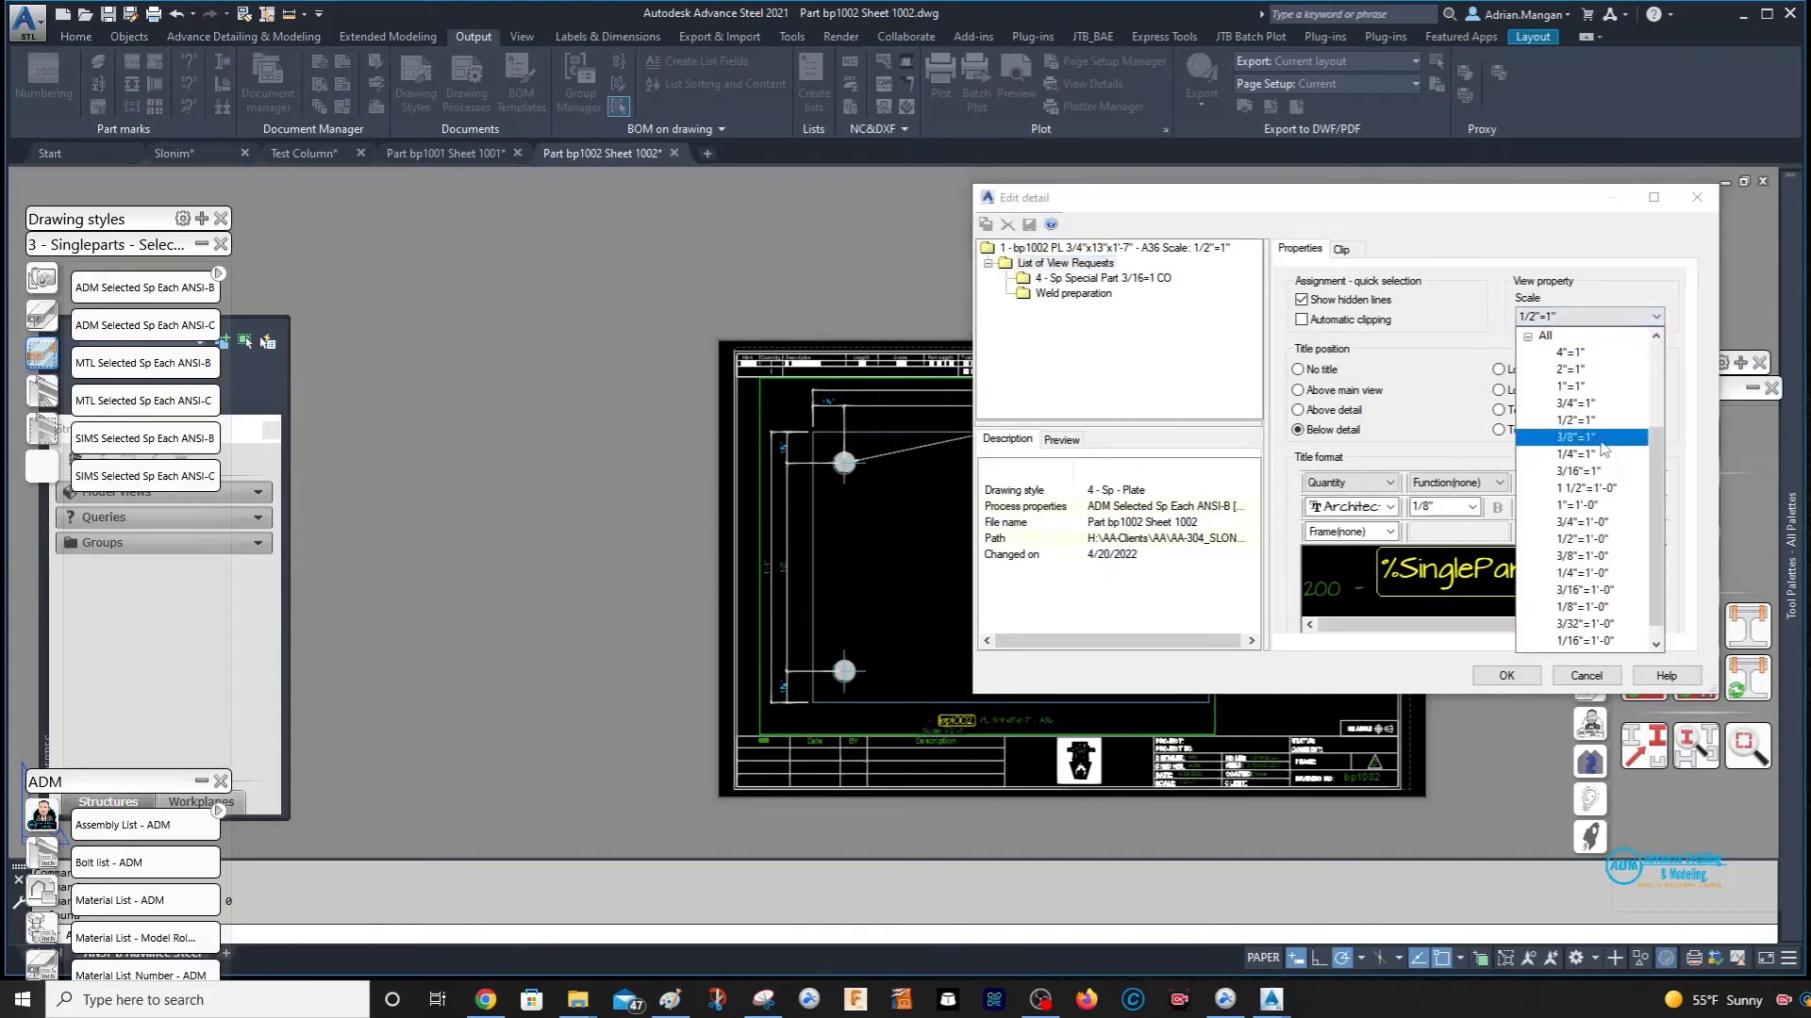
{"action": "left_click", "coordinate": [1600, 438]}
{"action": "left_click", "coordinate": [1511, 676]}
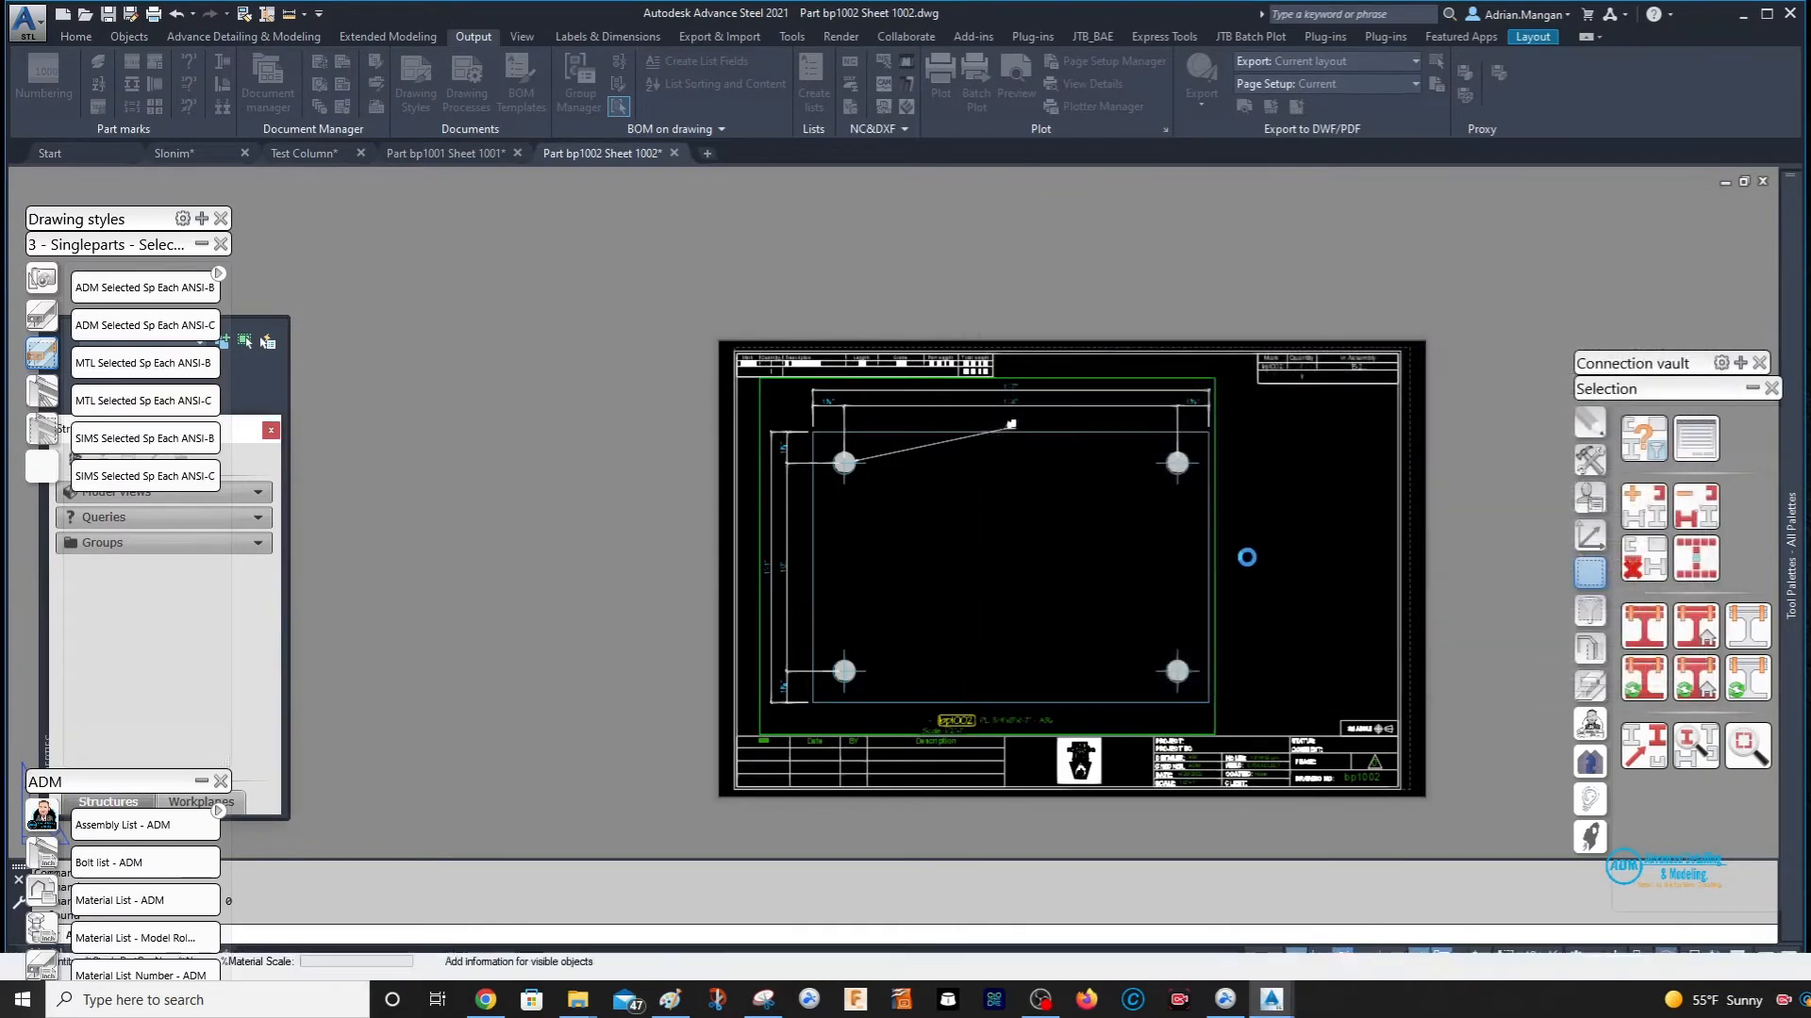
- Move the bp1002 detail toward the sheet centre and its hole diameter label inside the plate, just below the upper-right hole
{"action": "scroll", "coordinate": [1075, 627], "scroll_direction": "up", "scroll_amount": 2}
{"action": "left_click", "coordinate": [1056, 712]}
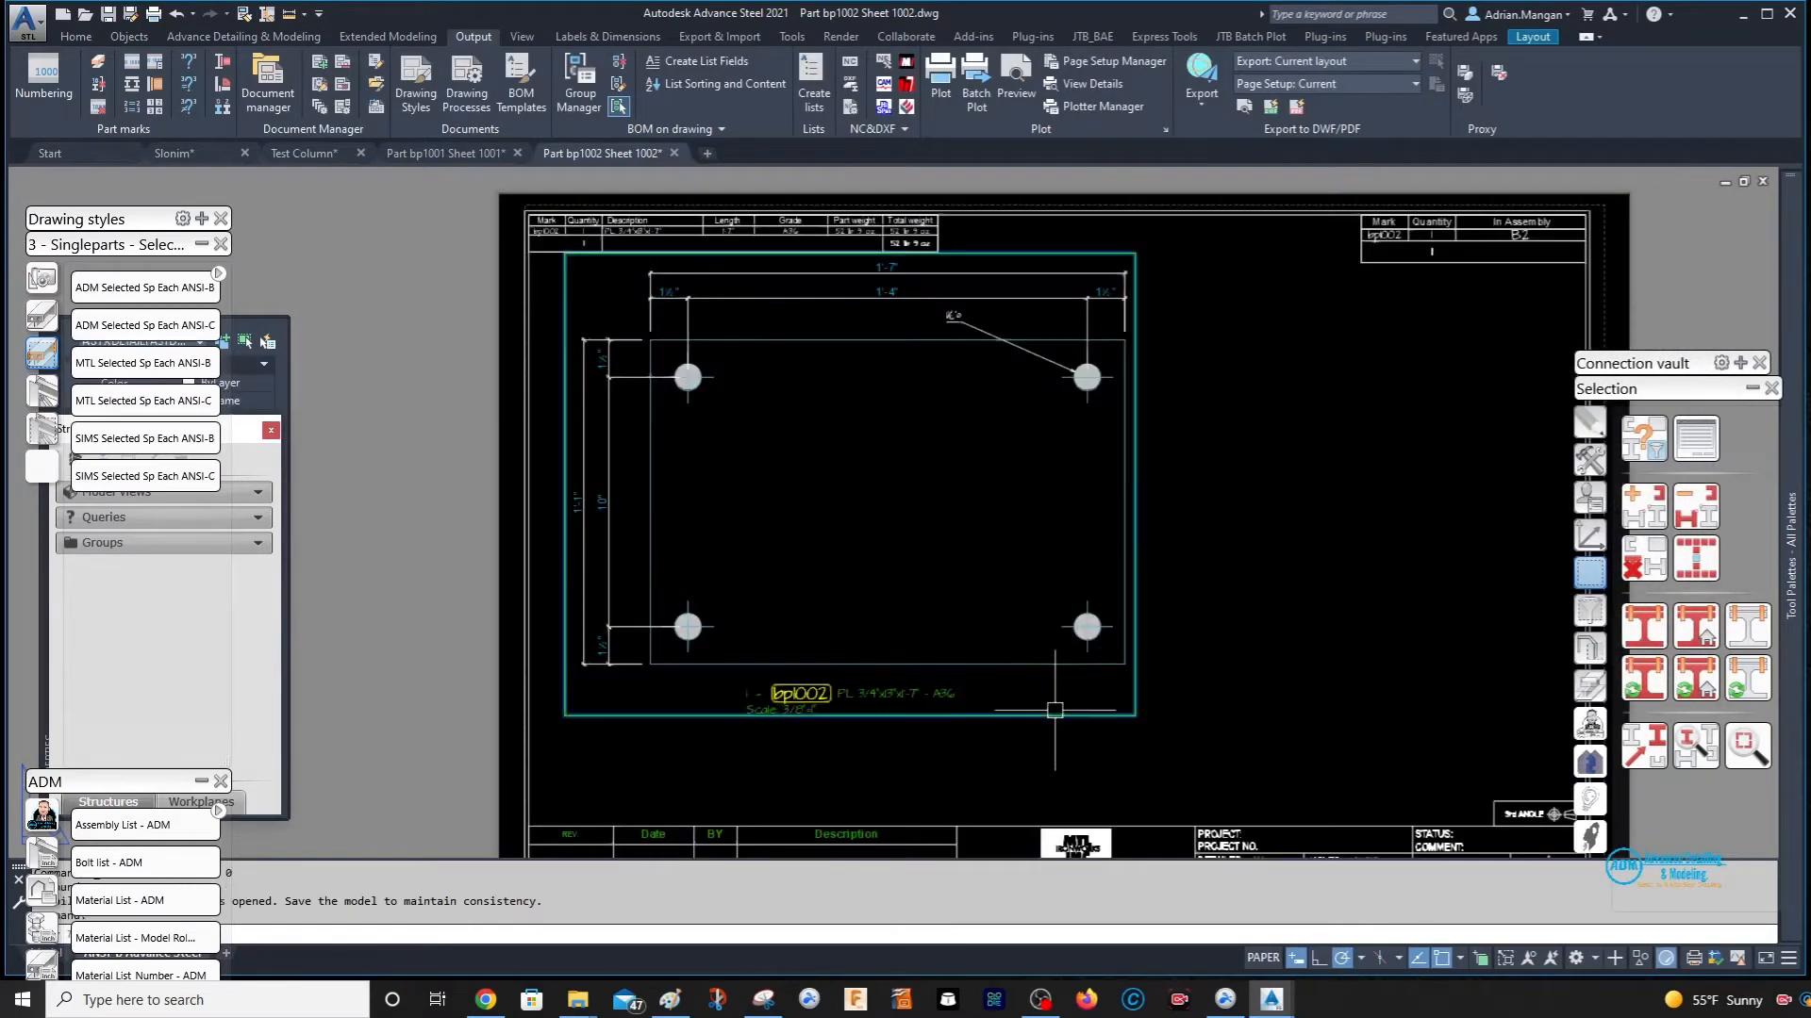
{"action": "left_click_drag", "start_coordinate": [1041, 720], "coordinate": [1240, 772]}
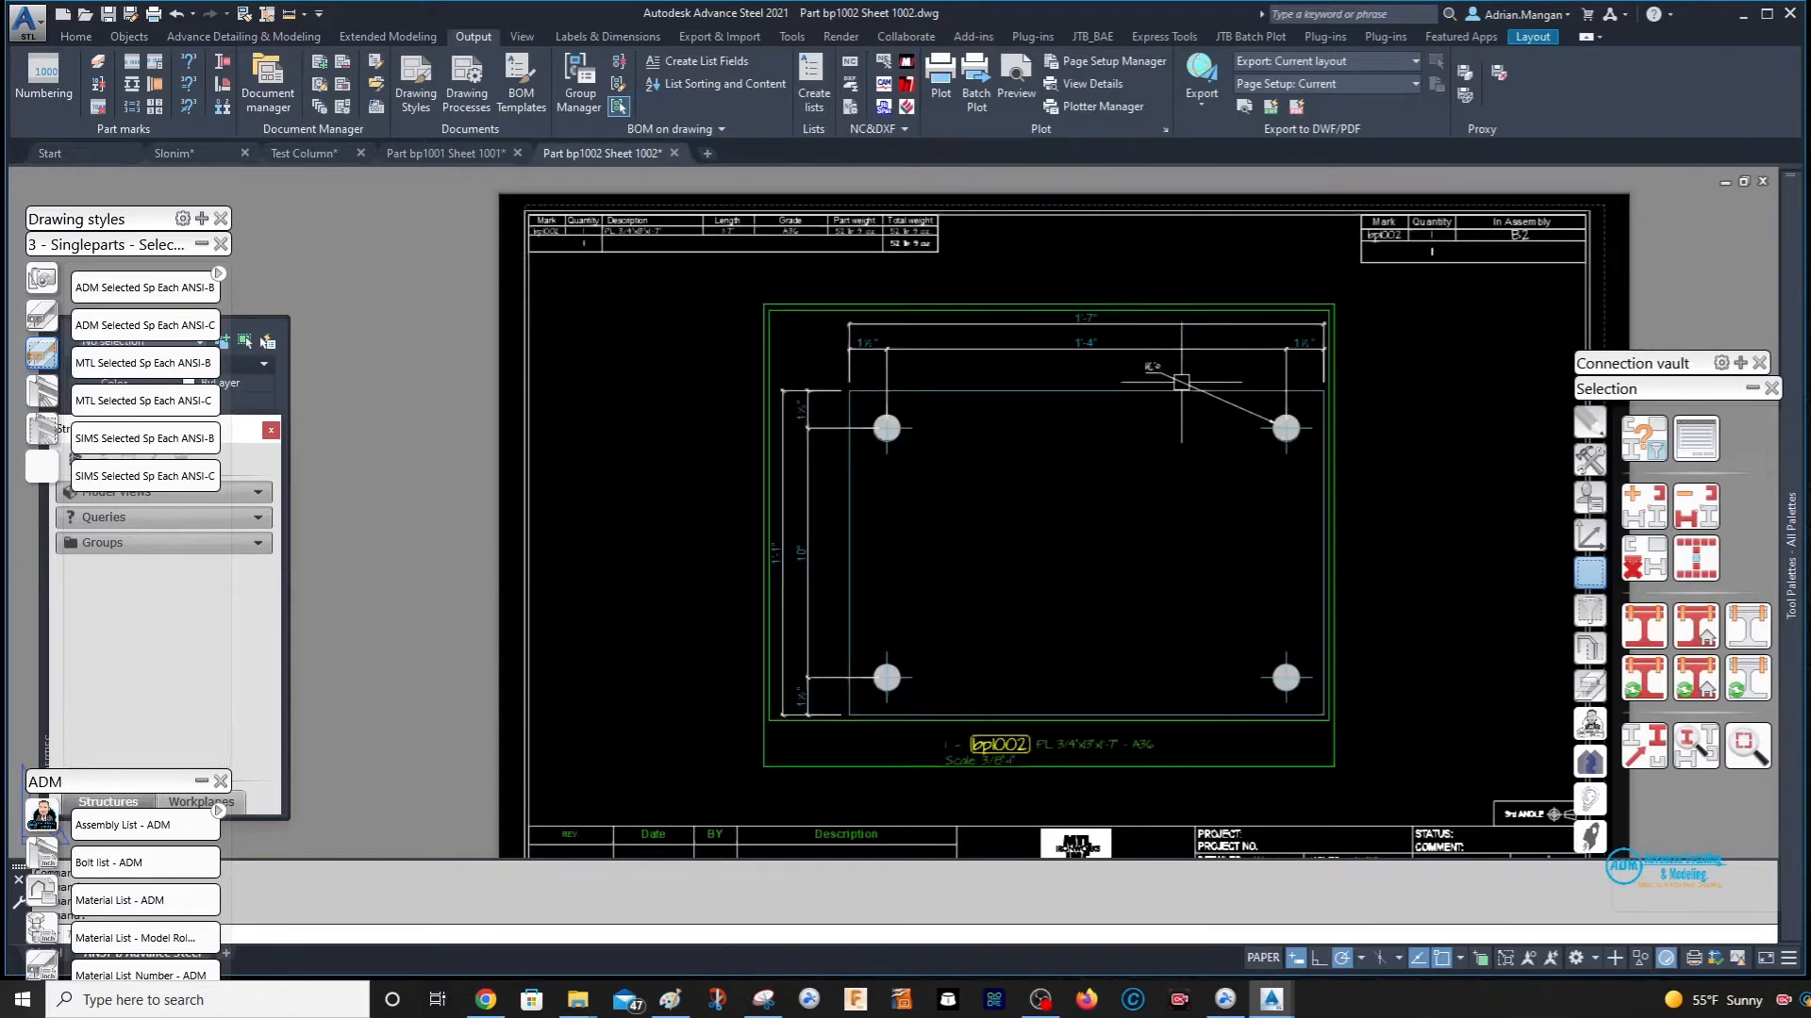
{"action": "scroll", "coordinate": [1151, 368], "scroll_direction": "up", "scroll_amount": 3}
{"action": "left_click", "coordinate": [1129, 375]}
{"action": "mouse_move", "coordinate": [1119, 379]}
{"action": "left_mouse_down"}
{"action": "mouse_move", "coordinate": [1197, 505]}
{"action": "mouse_move", "coordinate": [1315, 634]}
{"action": "left_mouse_up"}
{"action": "scroll", "coordinate": [929, 171], "scroll_direction": "down", "scroll_amount": 3}
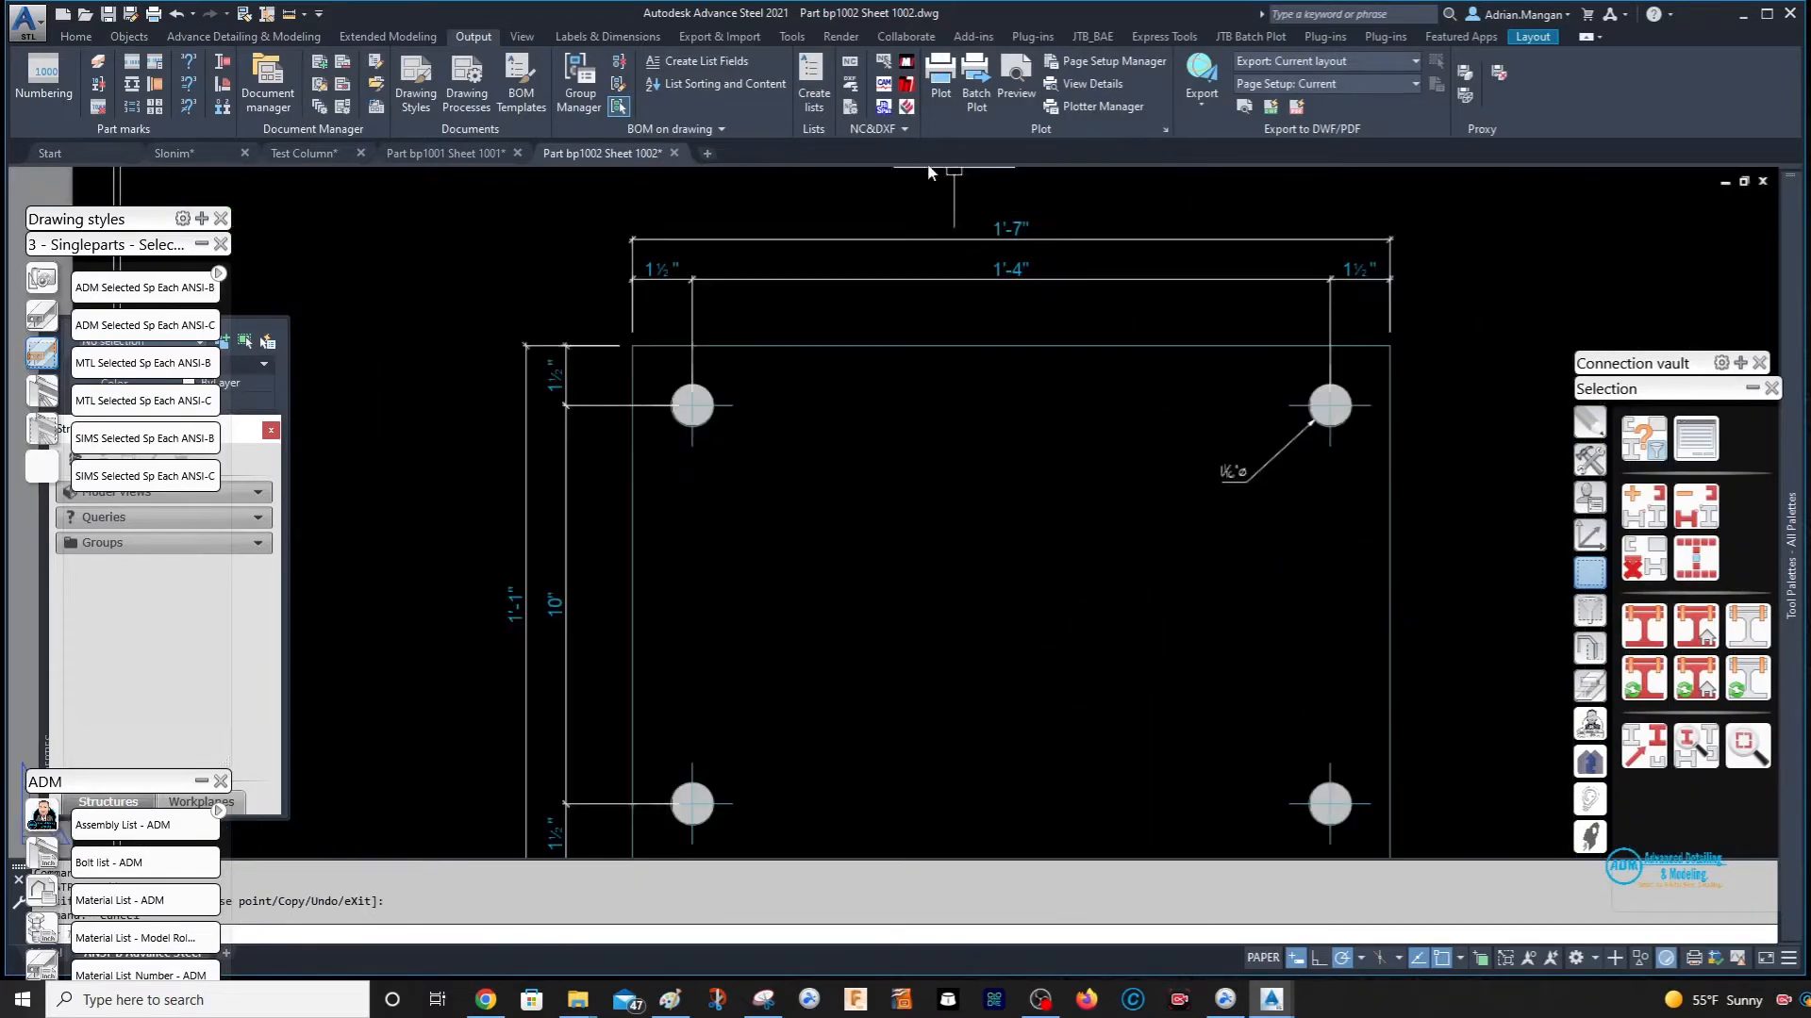
- Return to the Test Column model and enable punch marks on the base plate in the first column's base plate joint
{"action": "left_click", "coordinate": [325, 153]}
{"action": "scroll", "coordinate": [1310, 450], "scroll_direction": "down", "scroll_amount": 3}
{"action": "middle_click_drag", "start_coordinate": [1311, 450], "coordinate": [1493, 455]}
{"action": "scroll", "coordinate": [1288, 407], "scroll_direction": "up", "scroll_amount": 3}
{"action": "middle_click_drag", "start_coordinate": [1288, 407], "coordinate": [1102, 373]}
{"action": "scroll", "coordinate": [1101, 372], "scroll_direction": "up", "scroll_amount": 5}
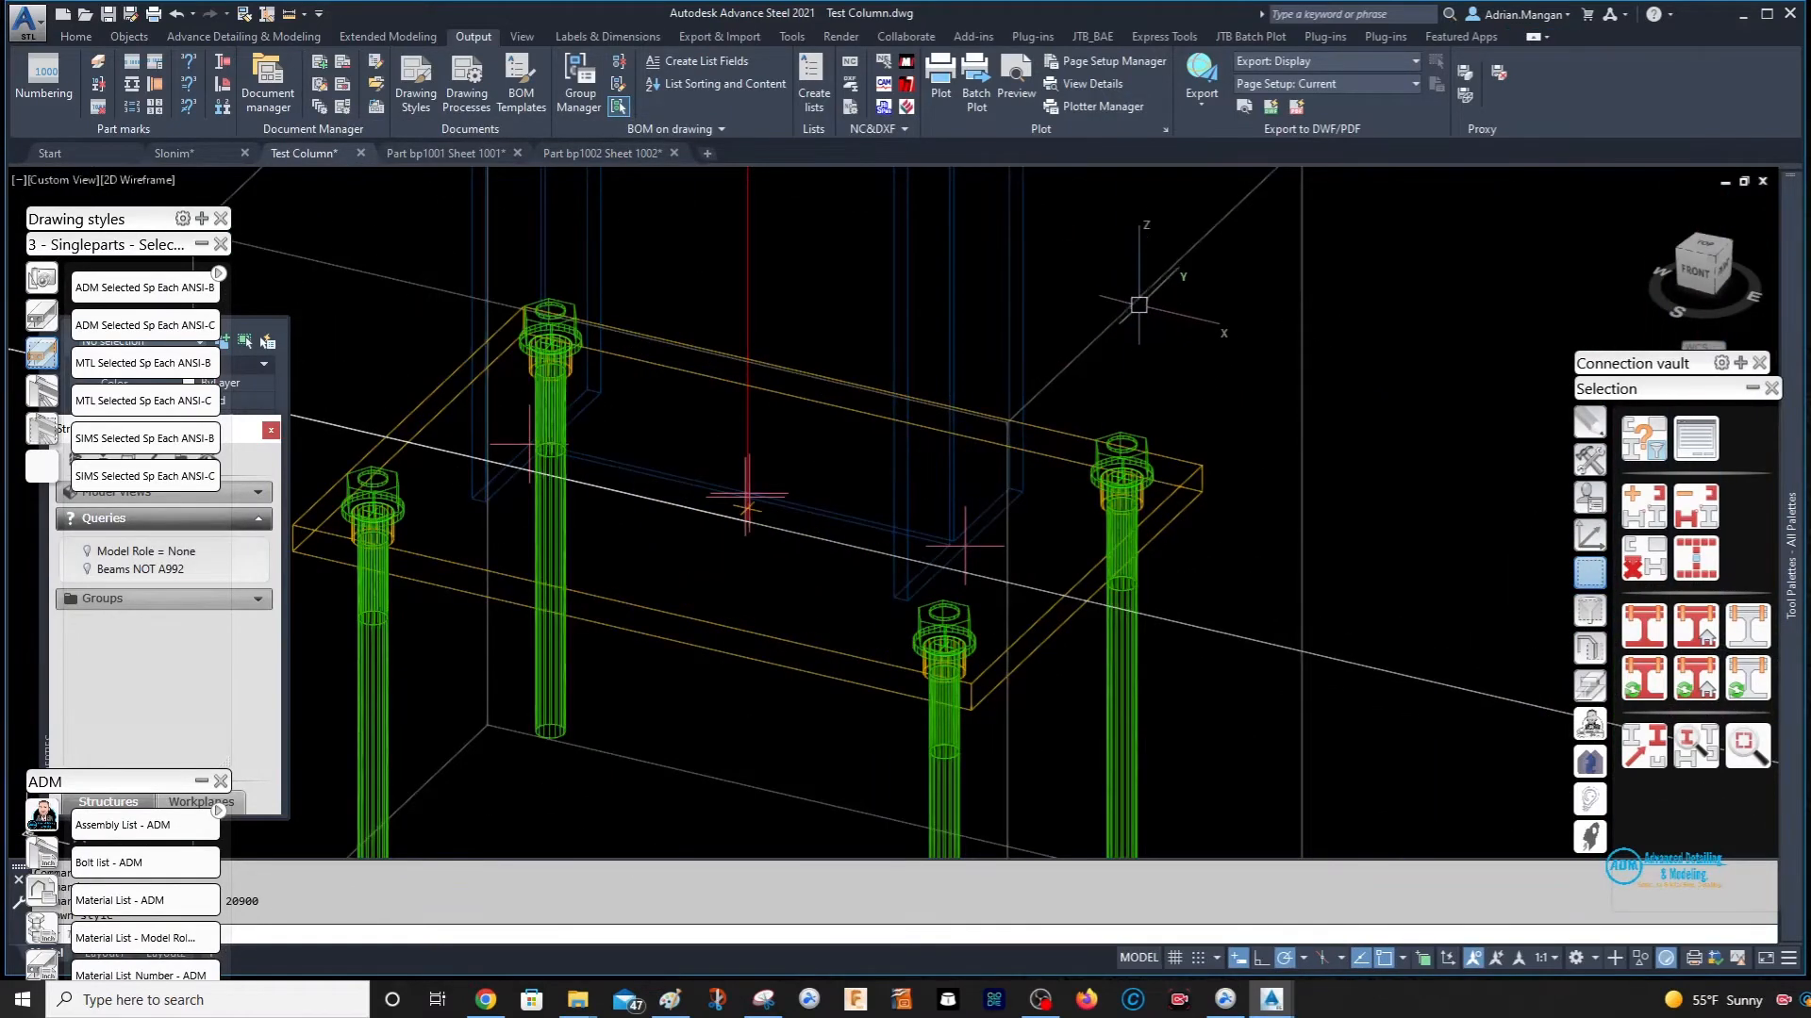
{"action": "double_click", "coordinate": [1142, 298]}
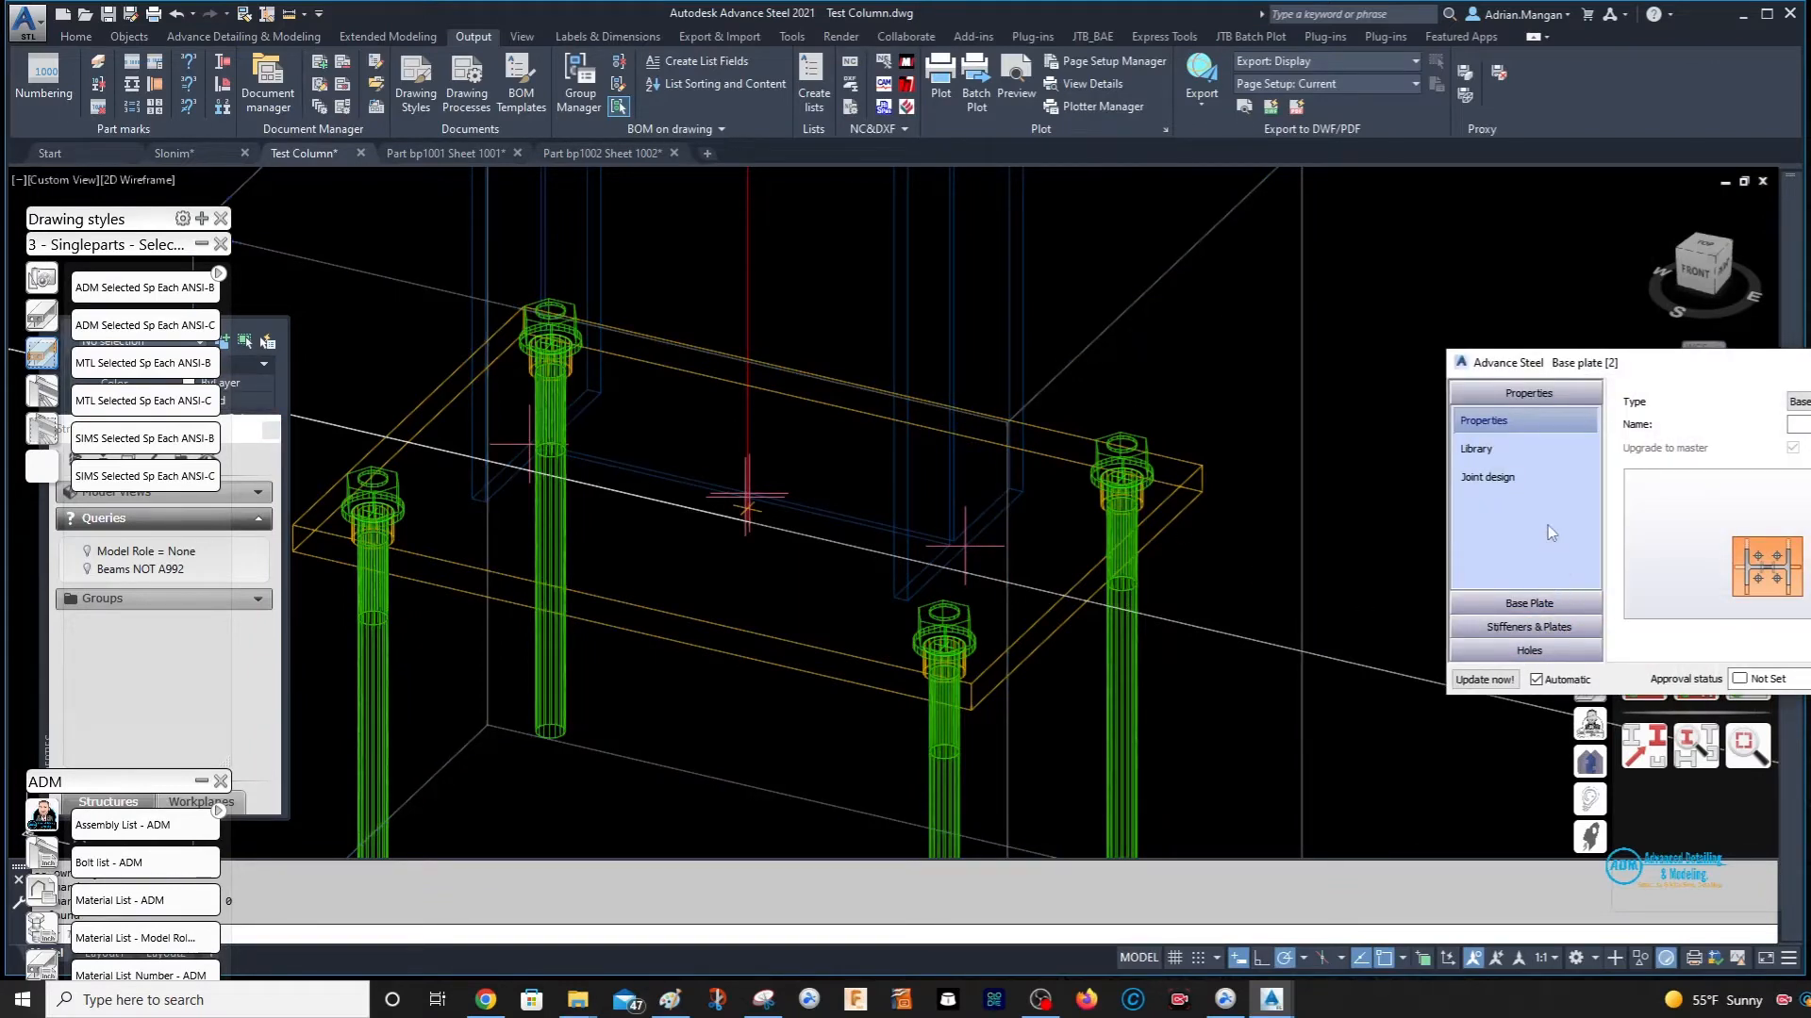
{"action": "left_click", "coordinate": [1528, 603]}
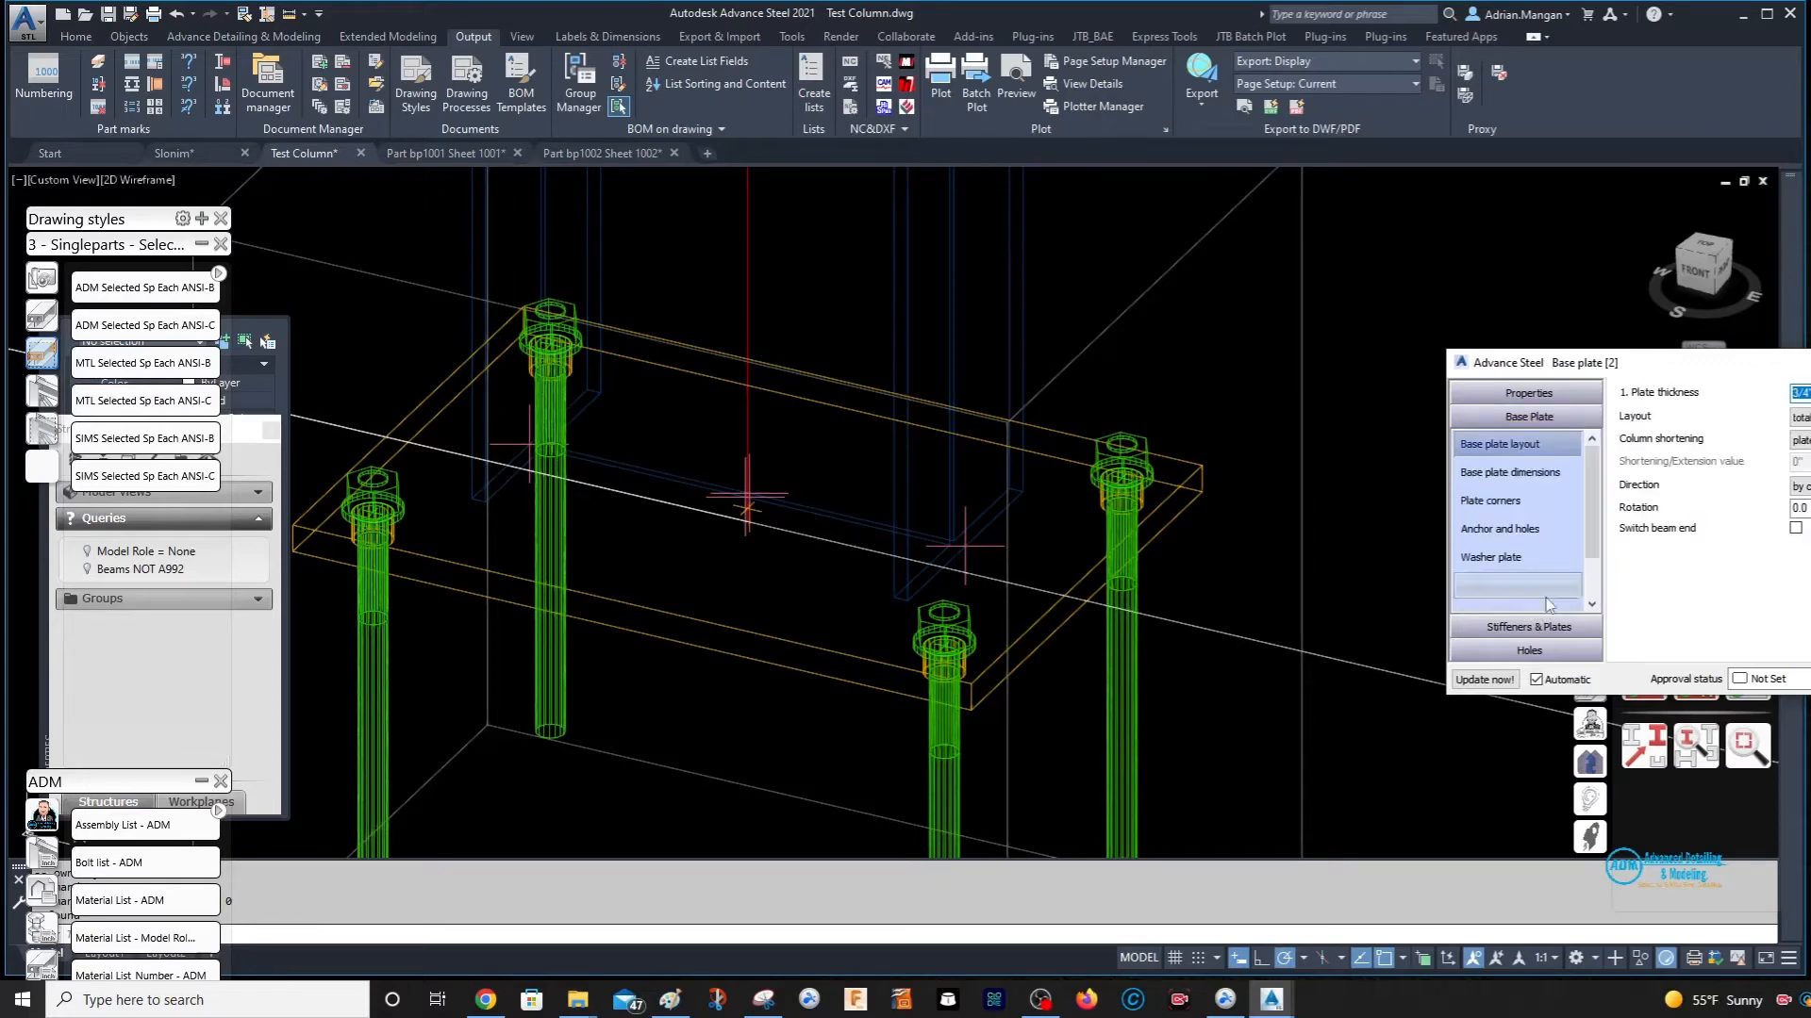
{"action": "left_click", "coordinate": [1529, 650]}
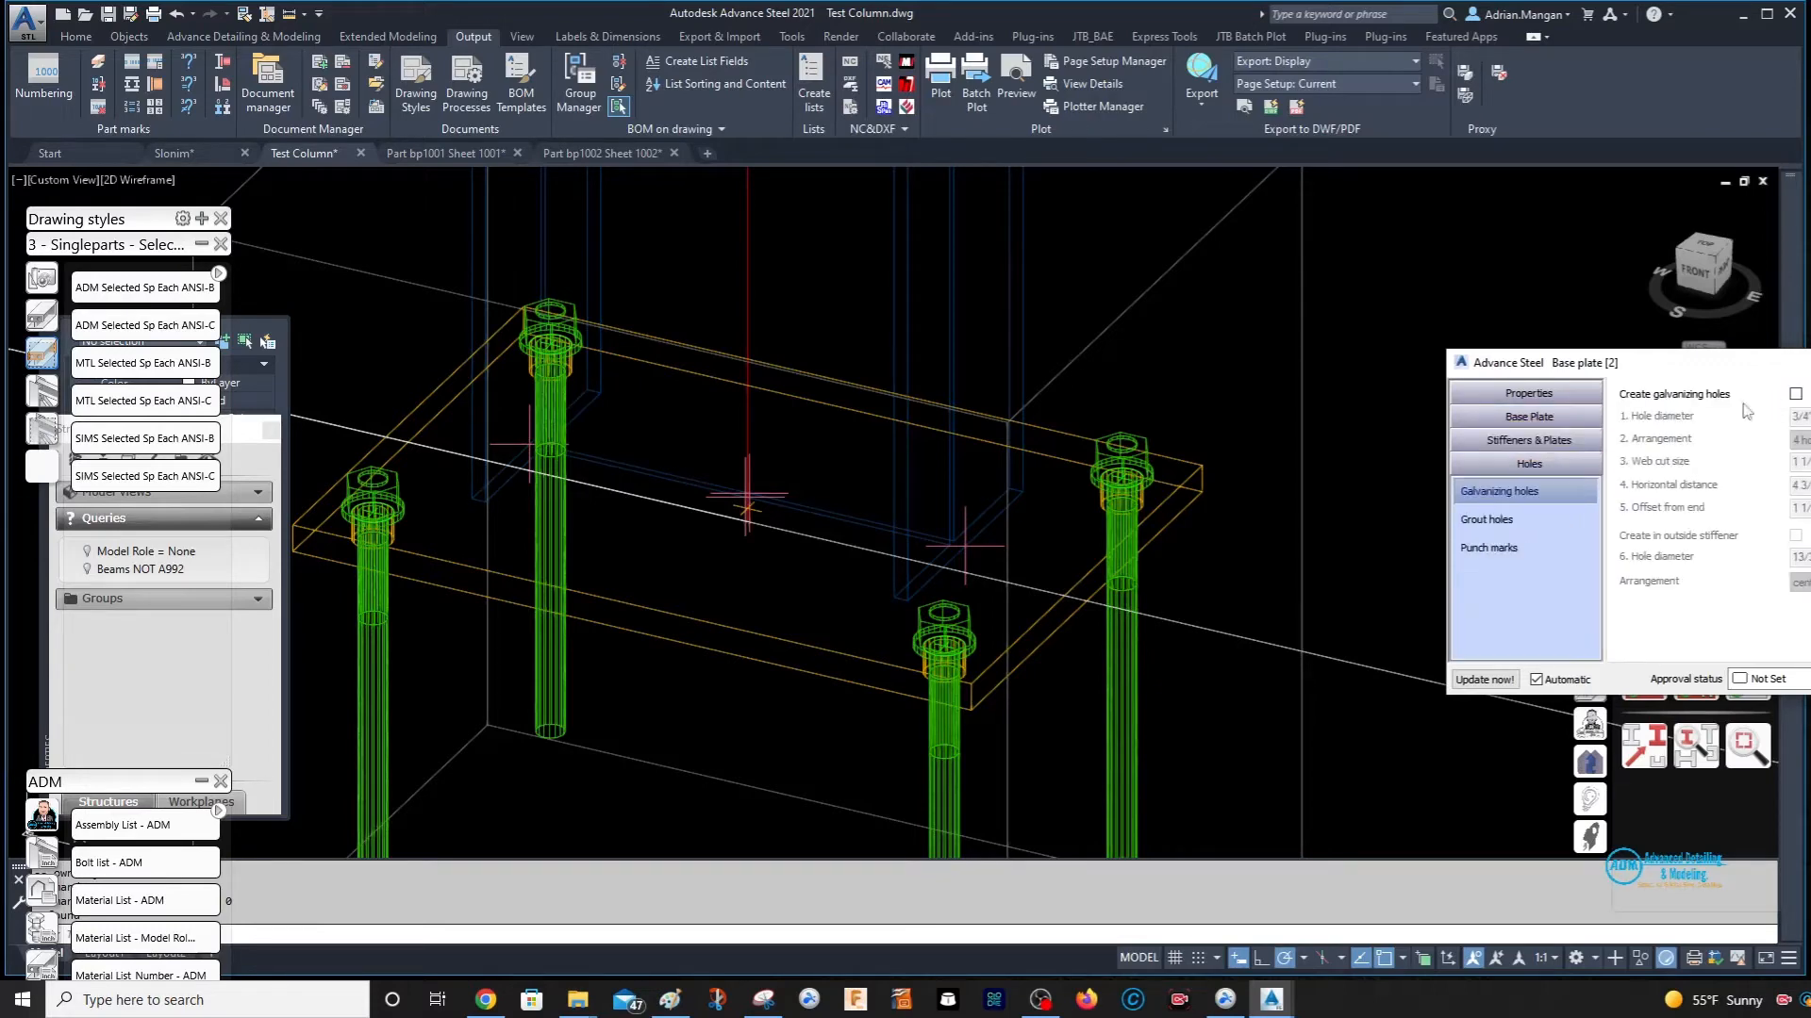
{"action": "left_click", "coordinate": [1546, 548]}
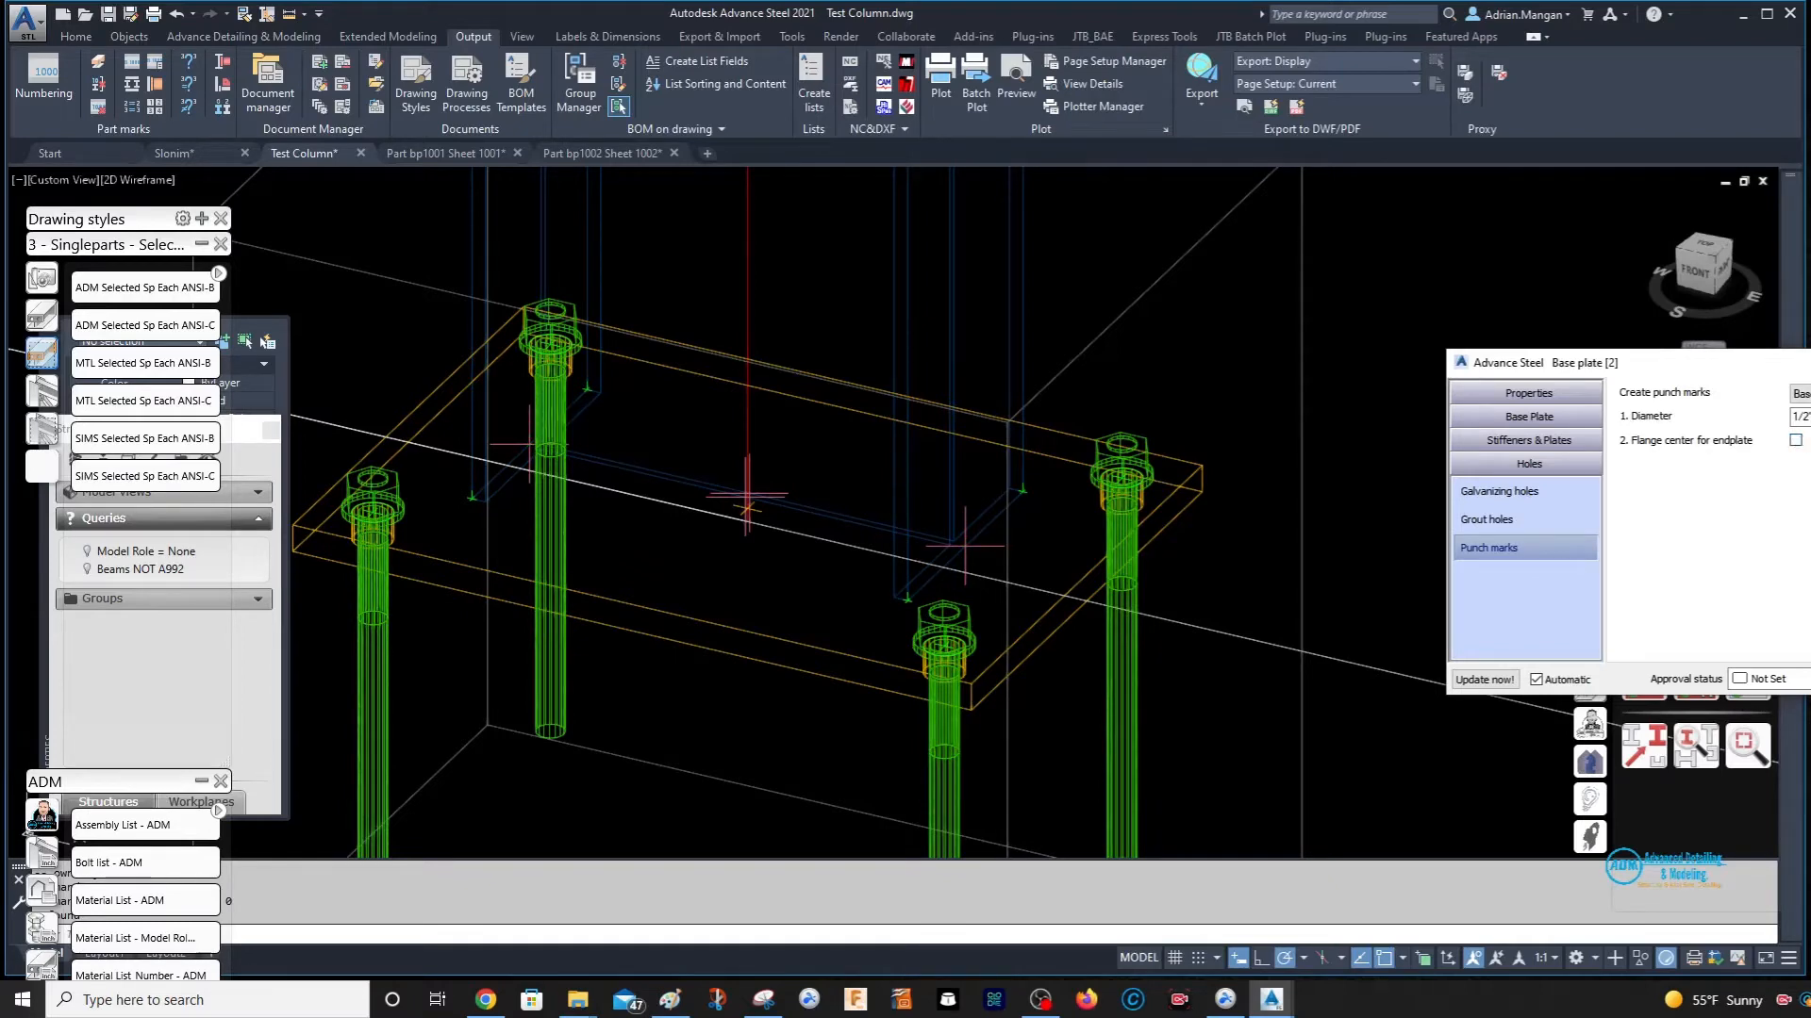
{"action": "key", "text": "Escape"}
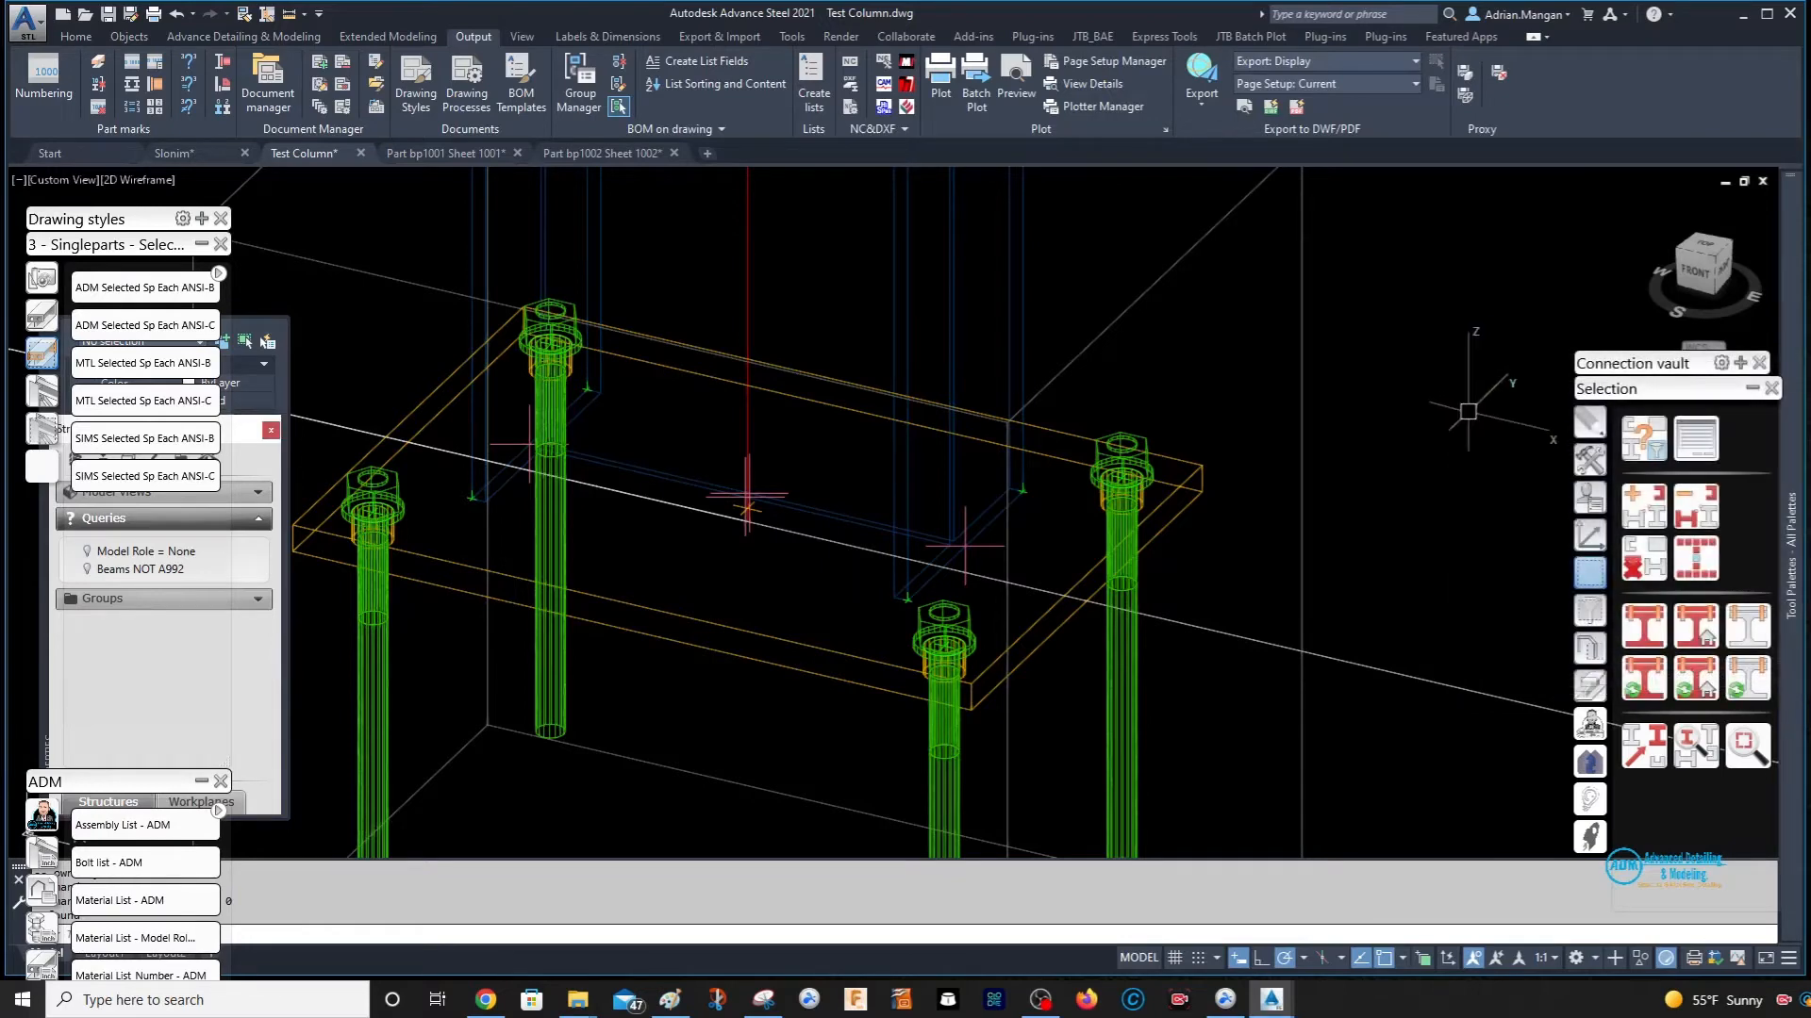
- Add a general punch marks joint to the second column's base plate, with its point at the rear corner of the tube column
{"action": "scroll", "coordinate": [1437, 425], "scroll_direction": "down", "scroll_amount": 6}
{"action": "middle_click_drag", "start_coordinate": [1437, 425], "coordinate": [908, 358]}
{"action": "scroll", "coordinate": [1323, 475], "scroll_direction": "up", "scroll_amount": 6}
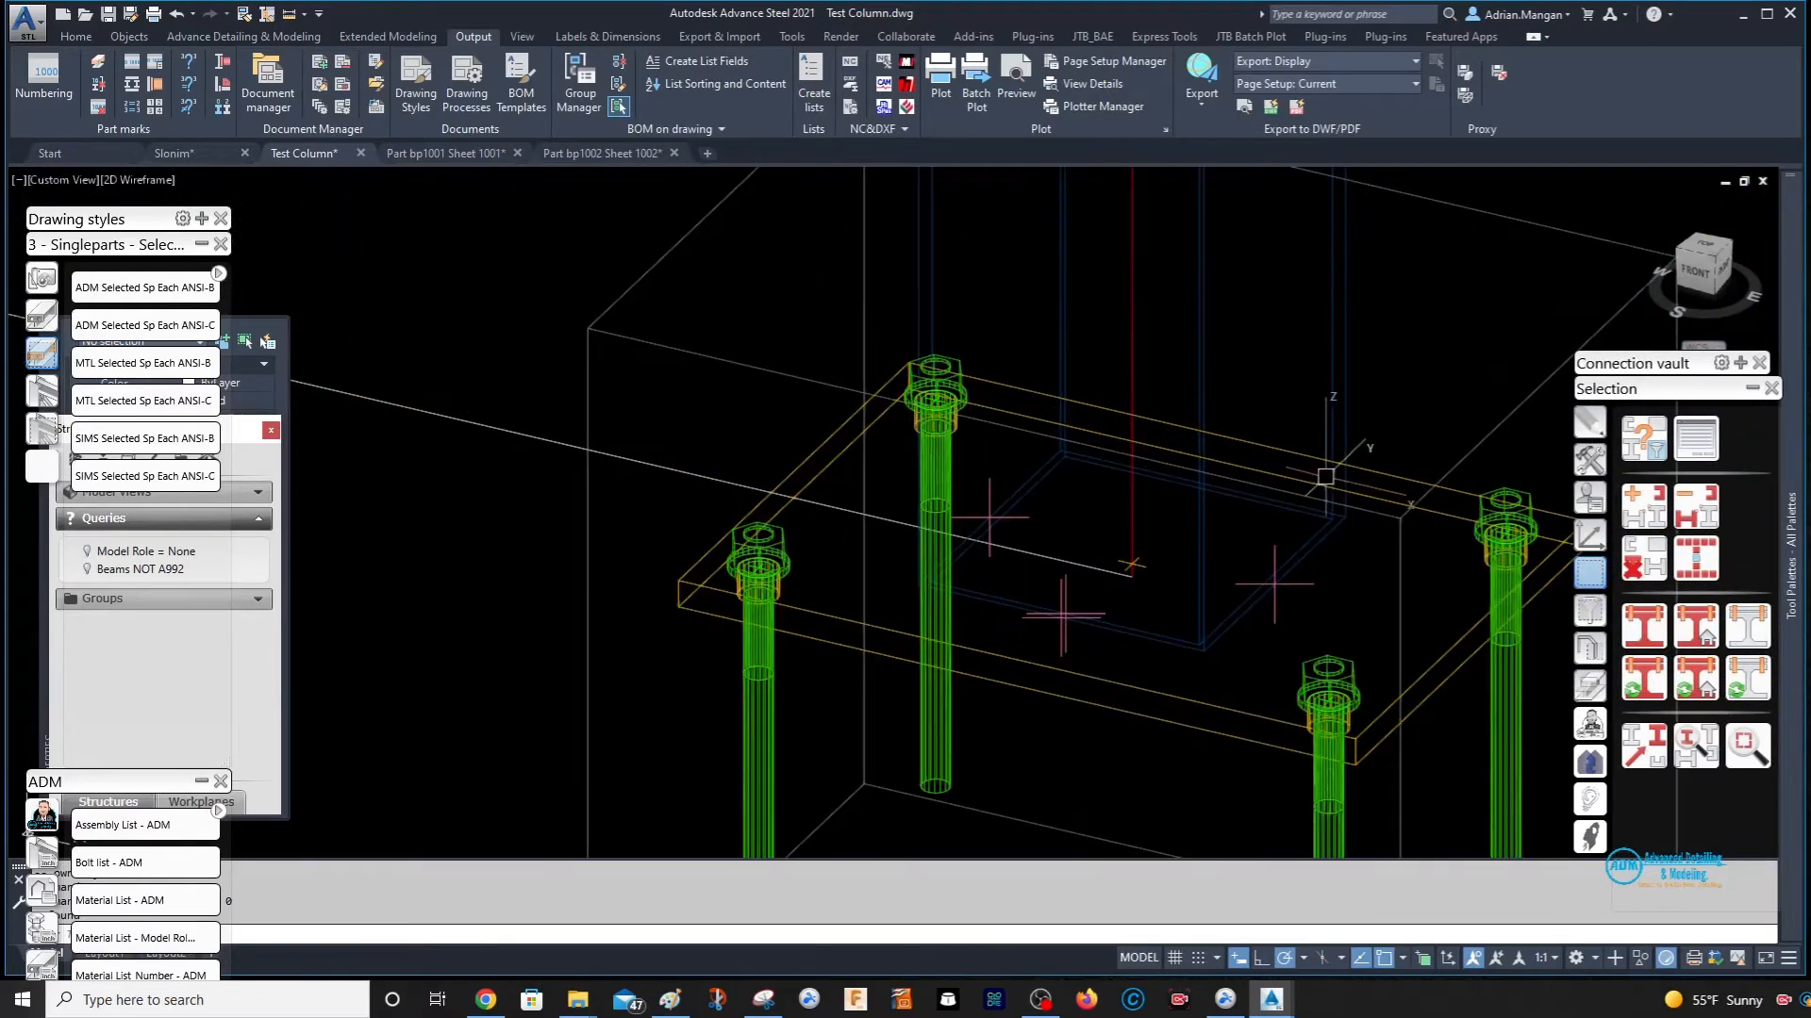
{"action": "scroll", "coordinate": [1340, 456], "scroll_direction": "down", "scroll_amount": 2}
{"action": "middle_click_drag", "start_coordinate": [1410, 379], "coordinate": [1365, 362]}
{"action": "mouse_move", "coordinate": [1724, 369]}
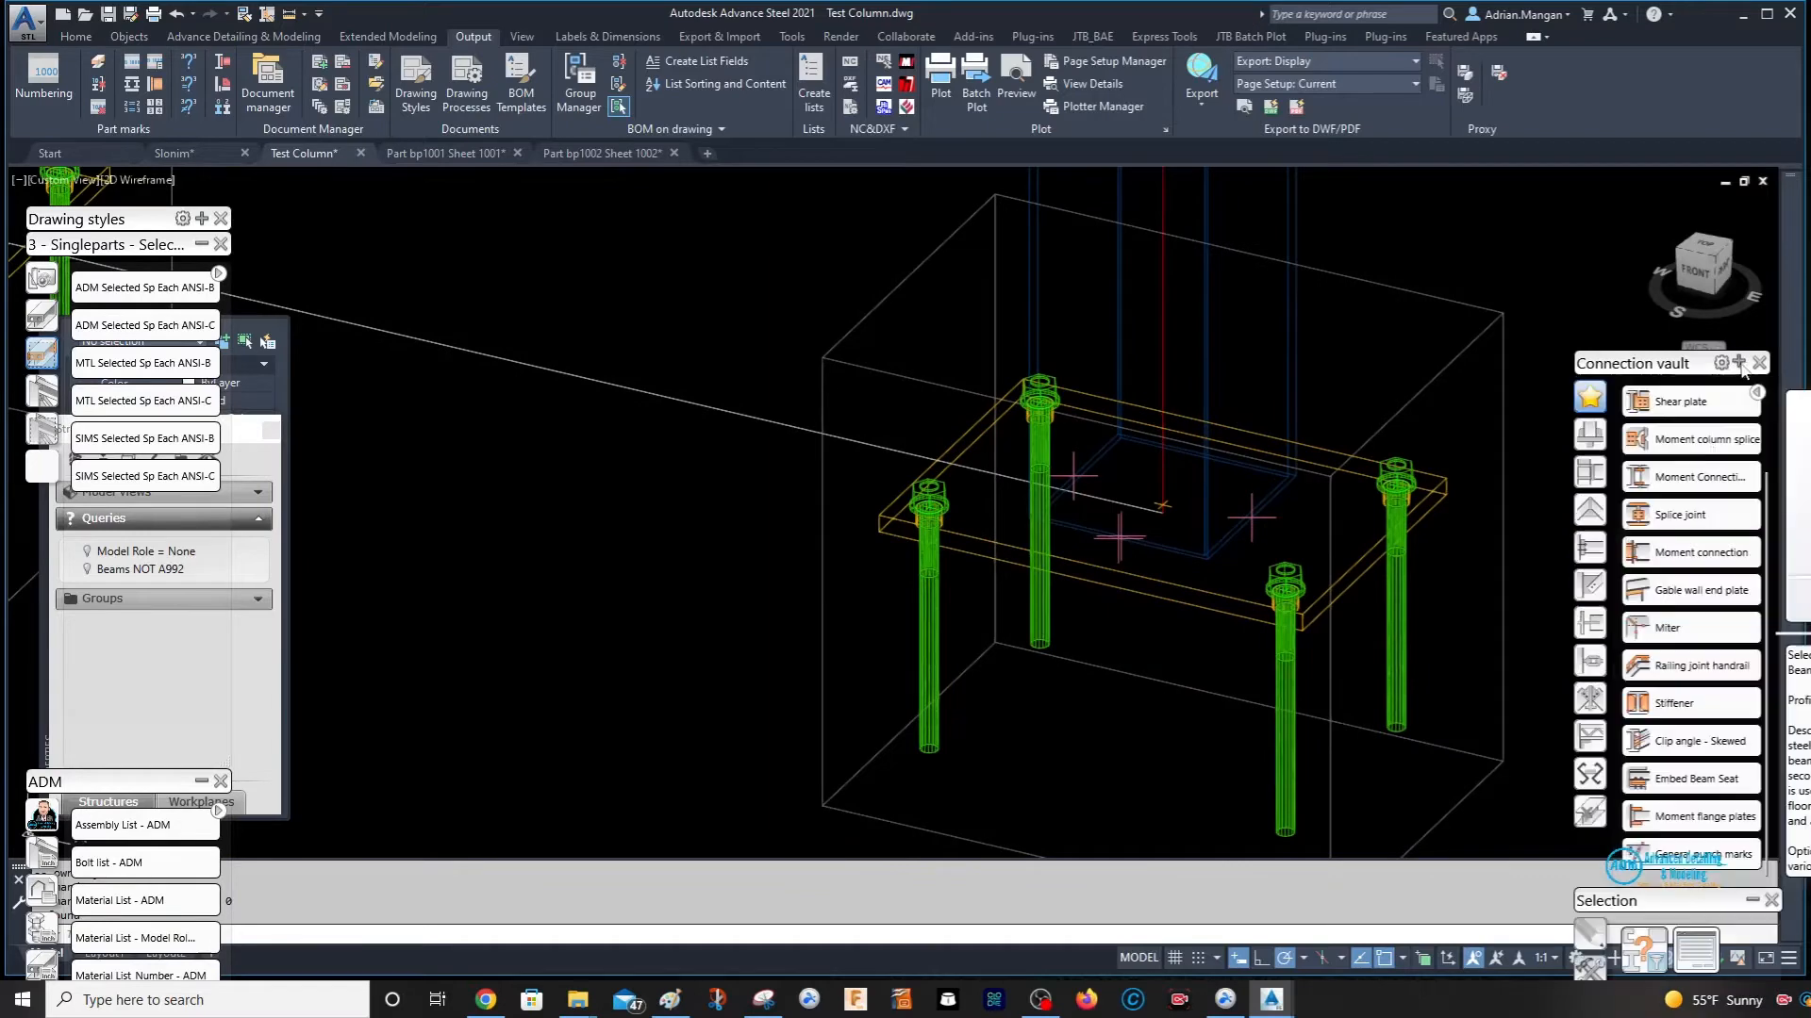
{"action": "left_click", "coordinate": [1711, 815]}
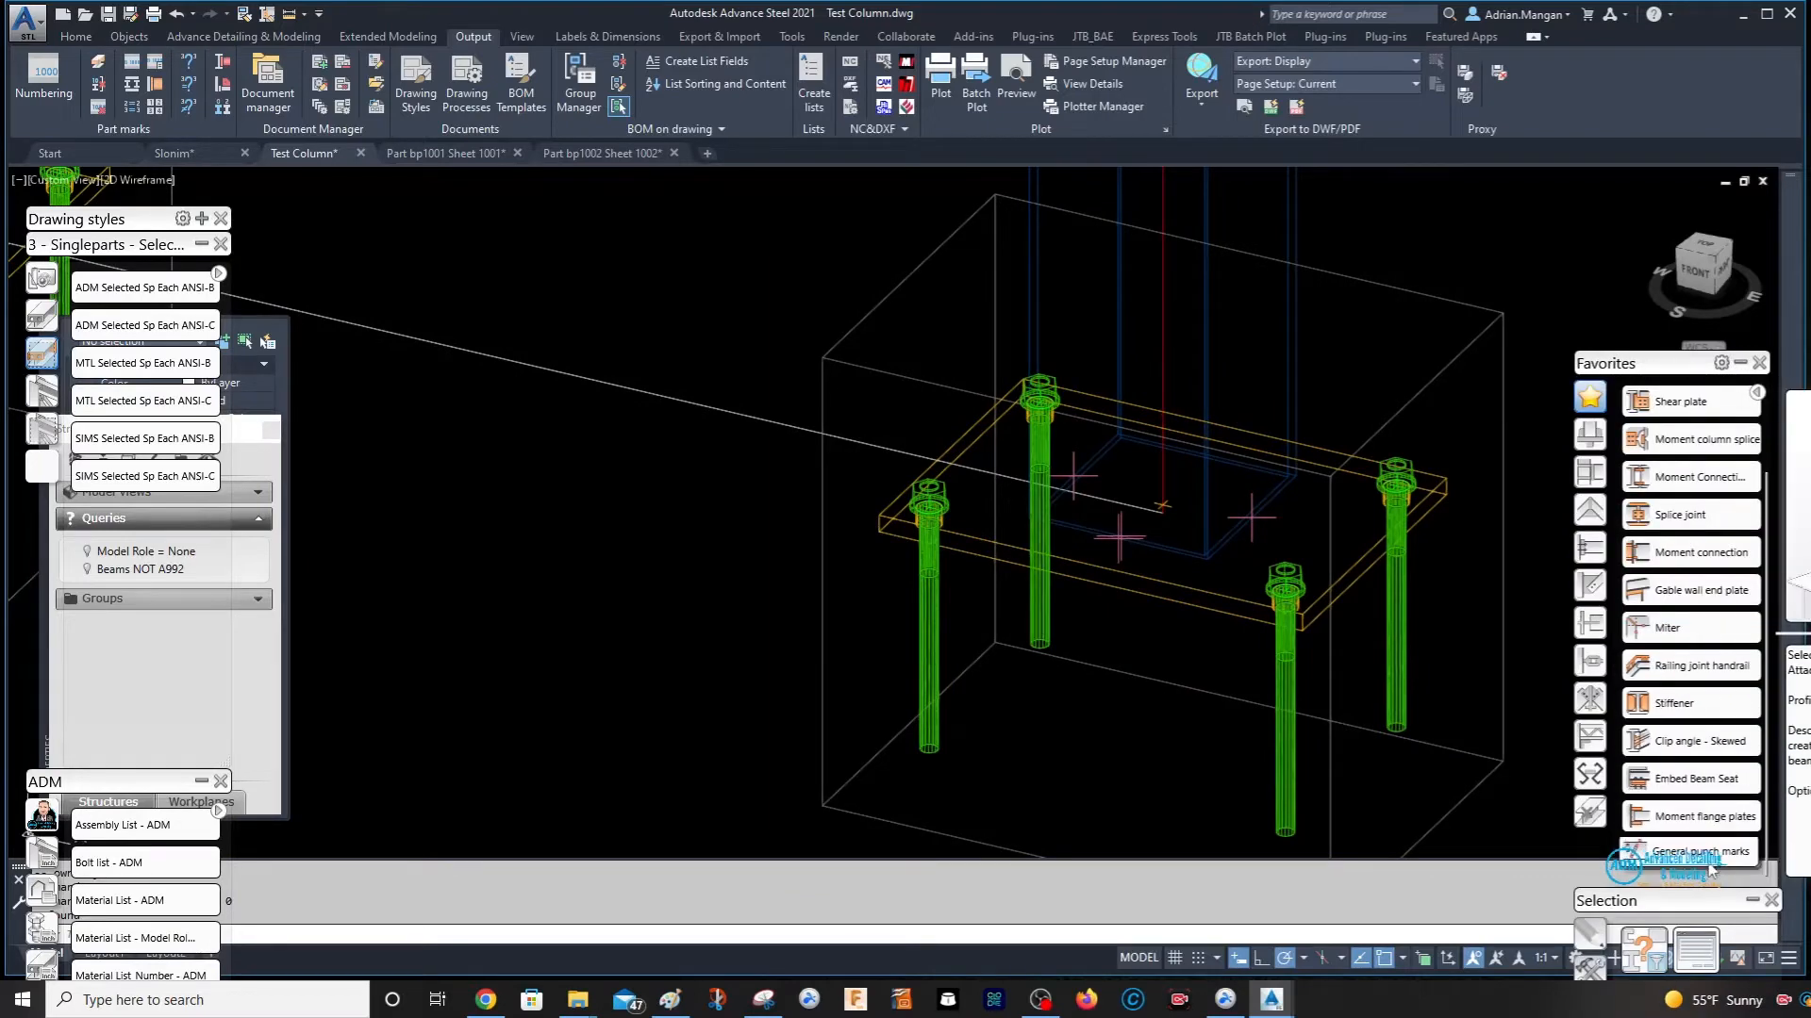
{"action": "scroll", "coordinate": [1297, 467], "scroll_direction": "up", "scroll_amount": 5}
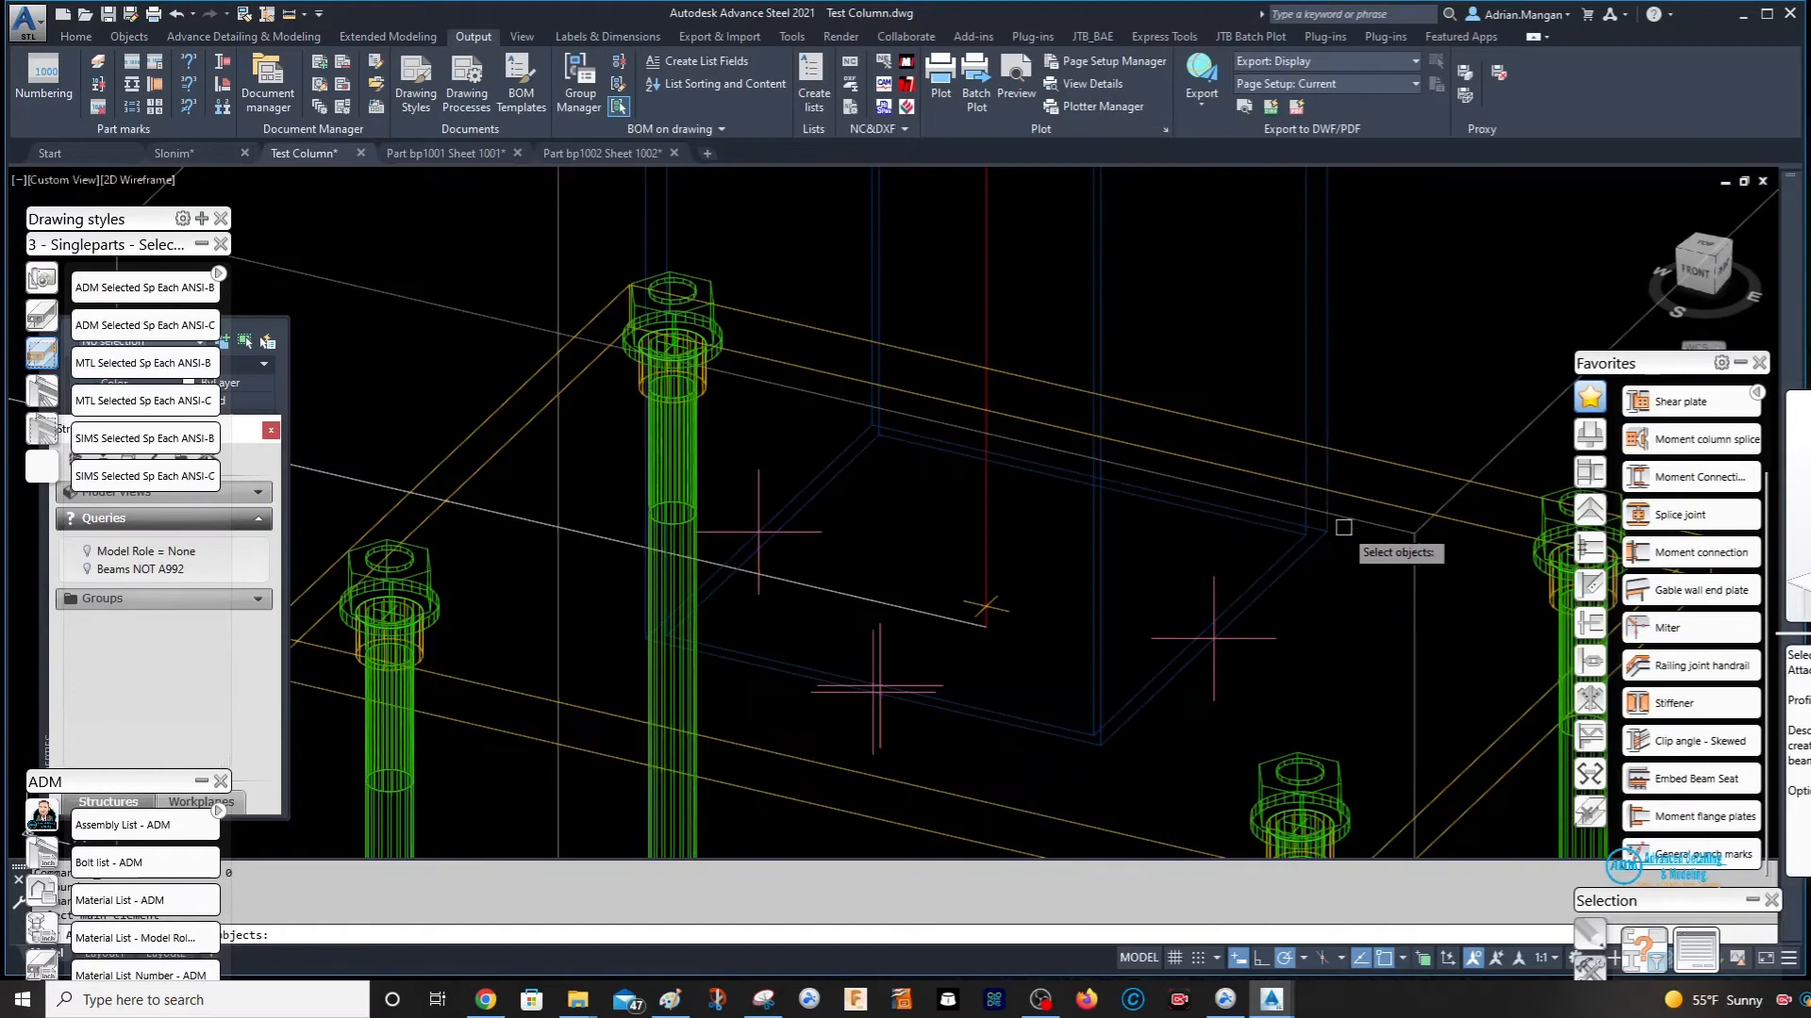
{"action": "left_click", "coordinate": [1429, 464]}
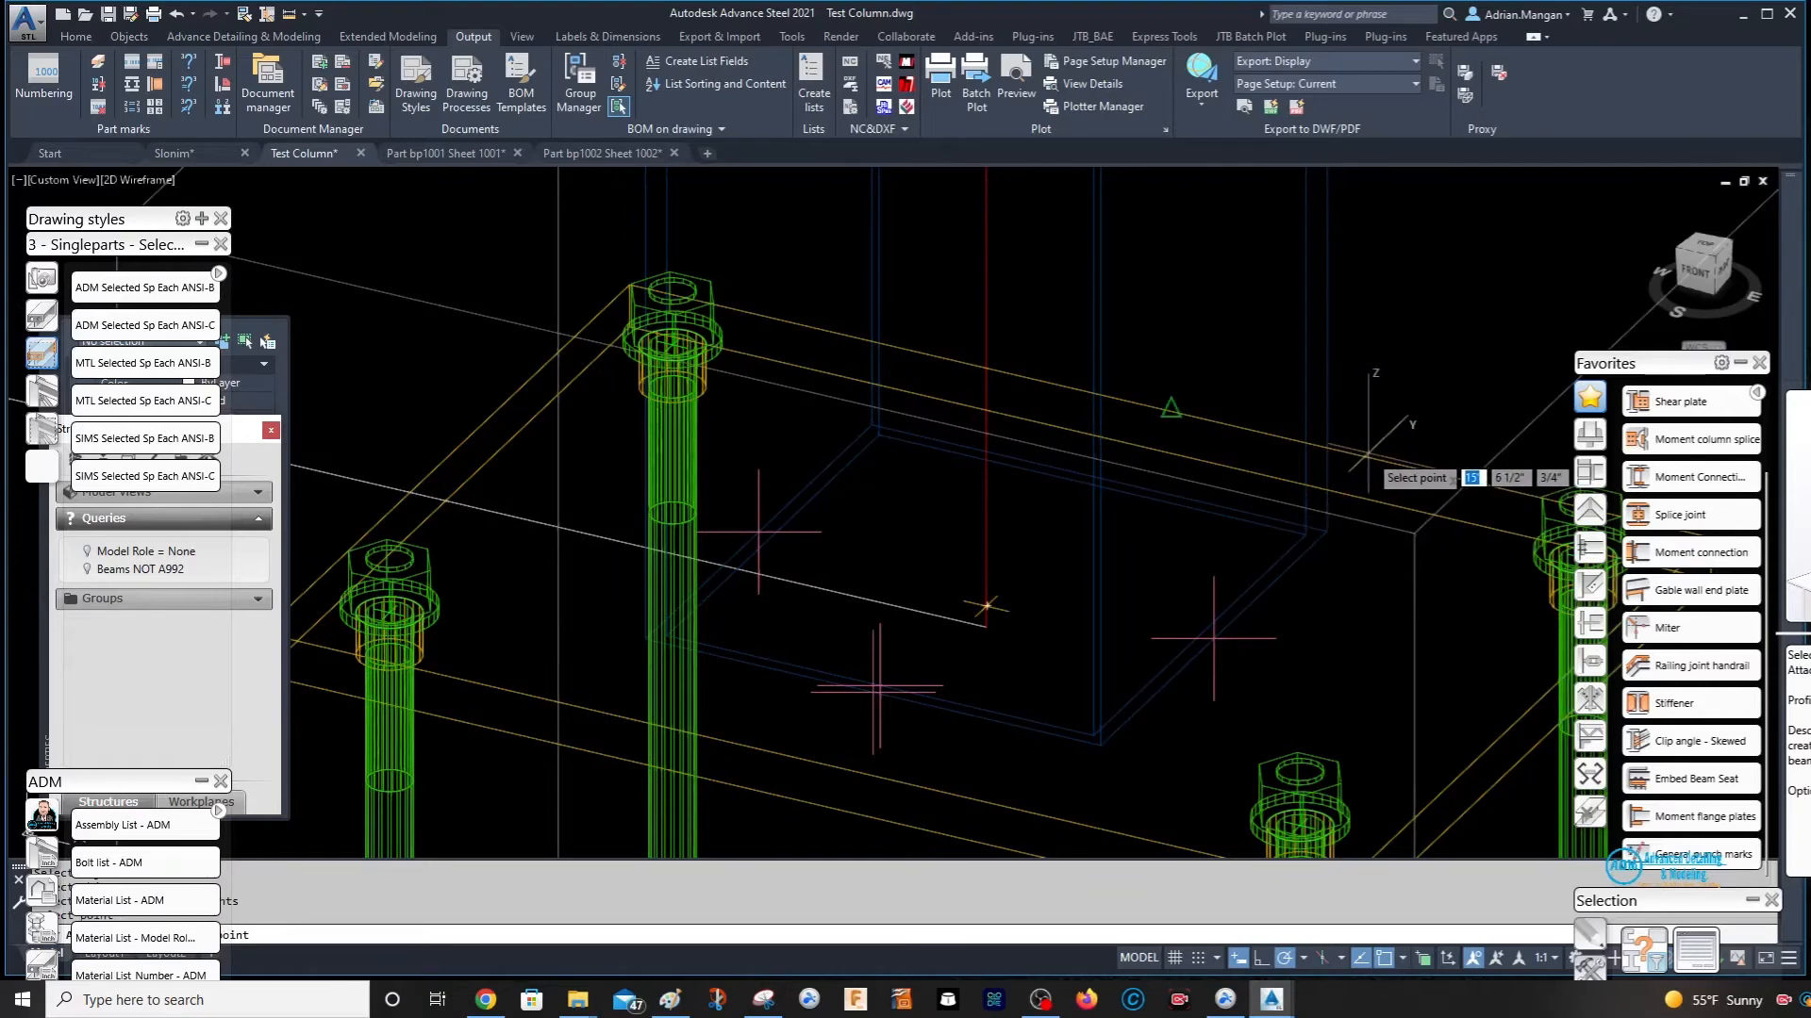
{"action": "left_click", "coordinate": [1358, 489]}
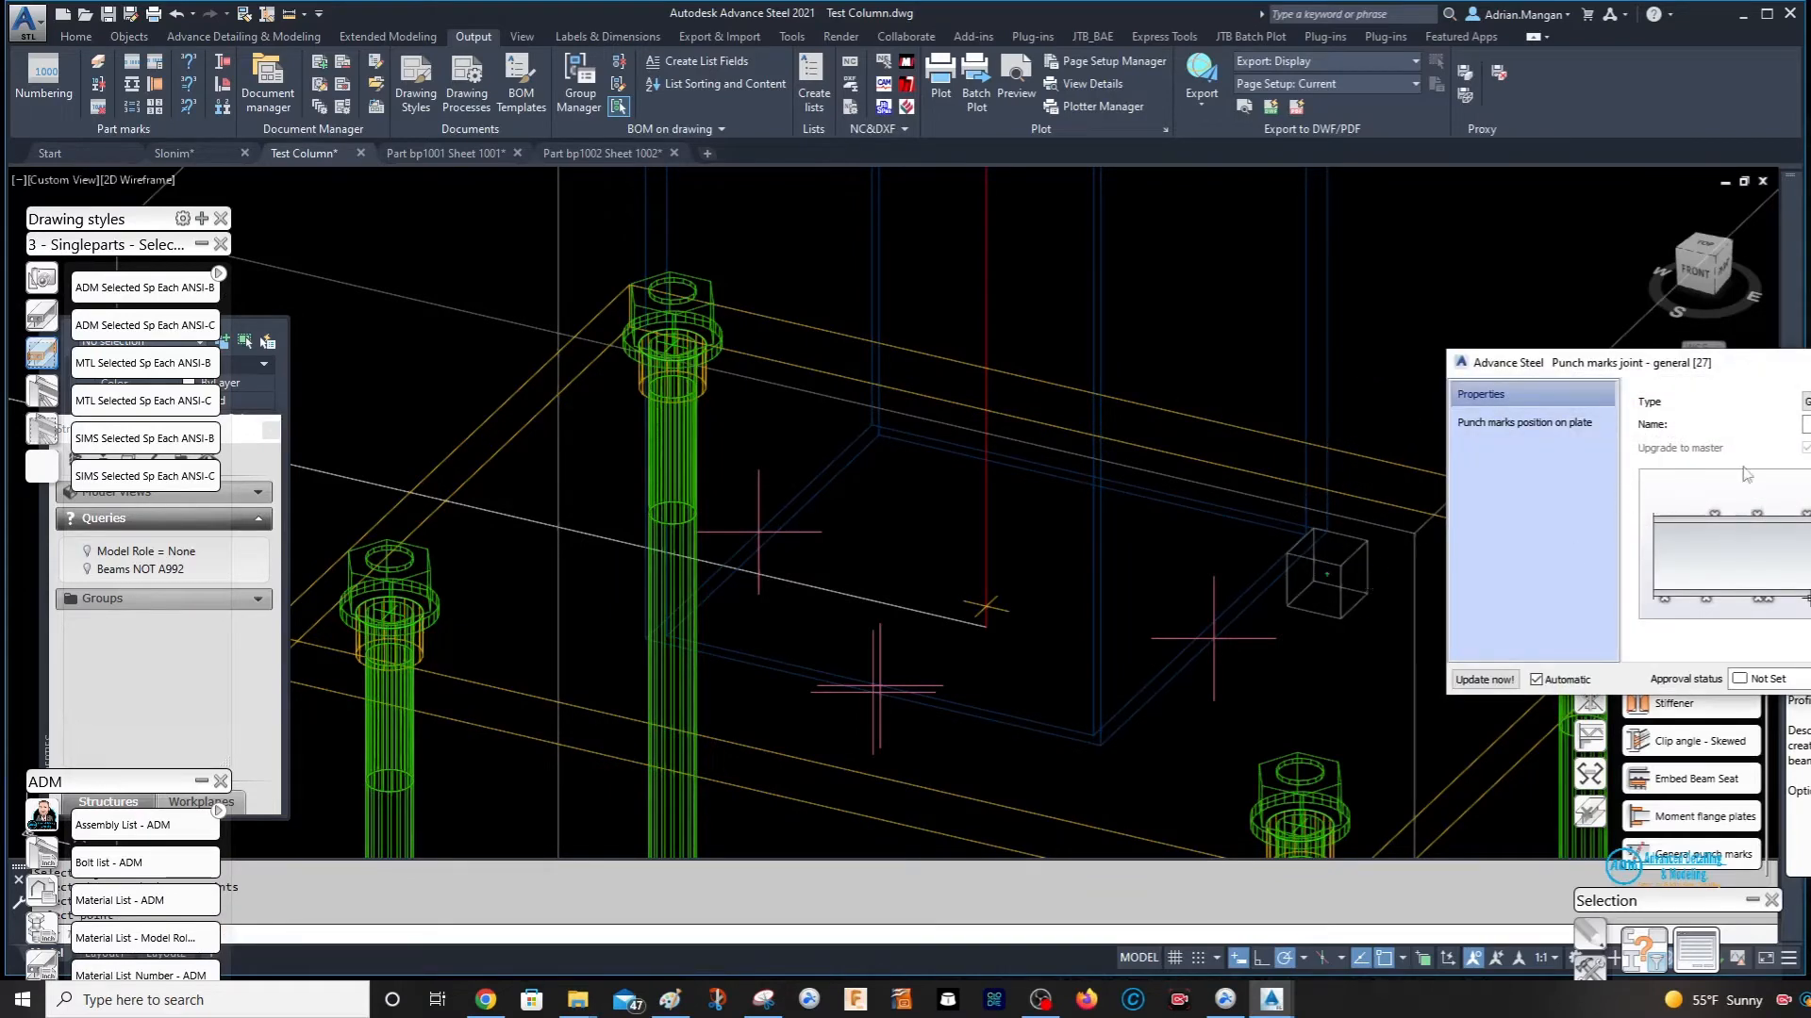
- Switch the new punch mark's Top/Bottom setting so it sits on the upper face of the second column's base plate
{"action": "left_click", "coordinate": [1543, 424]}
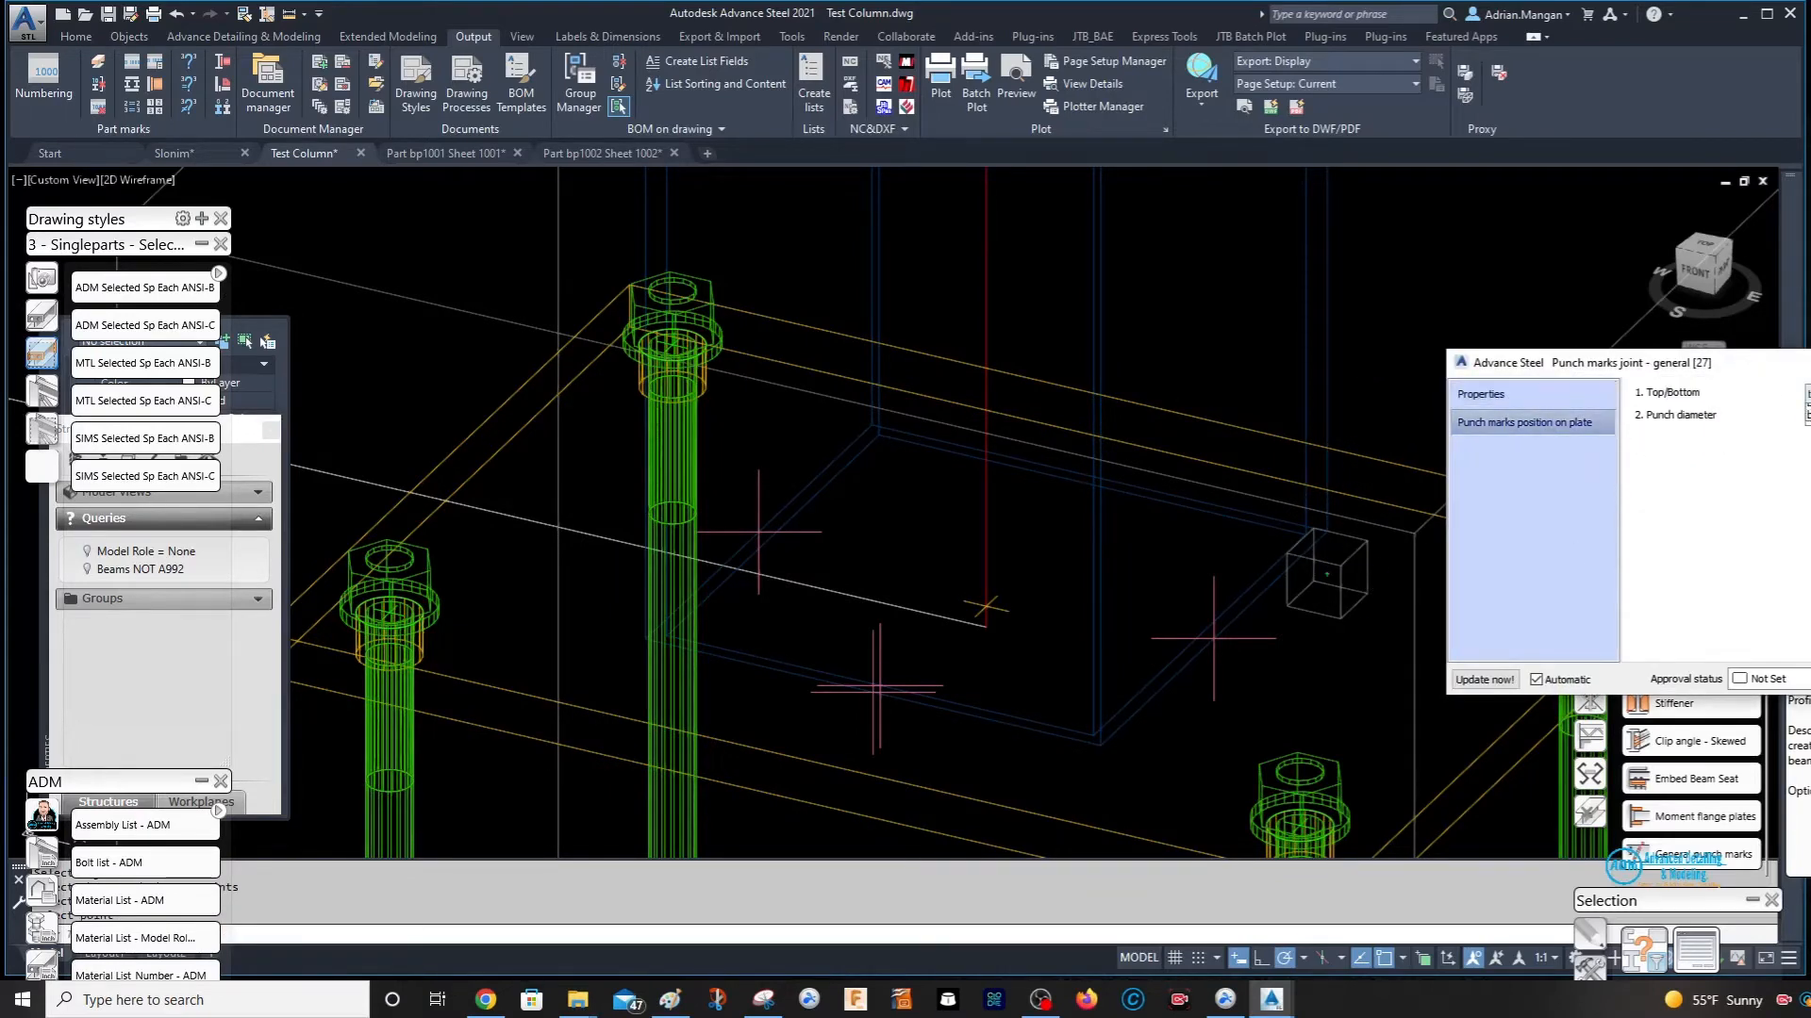
{"action": "left_click", "coordinate": [1808, 436]}
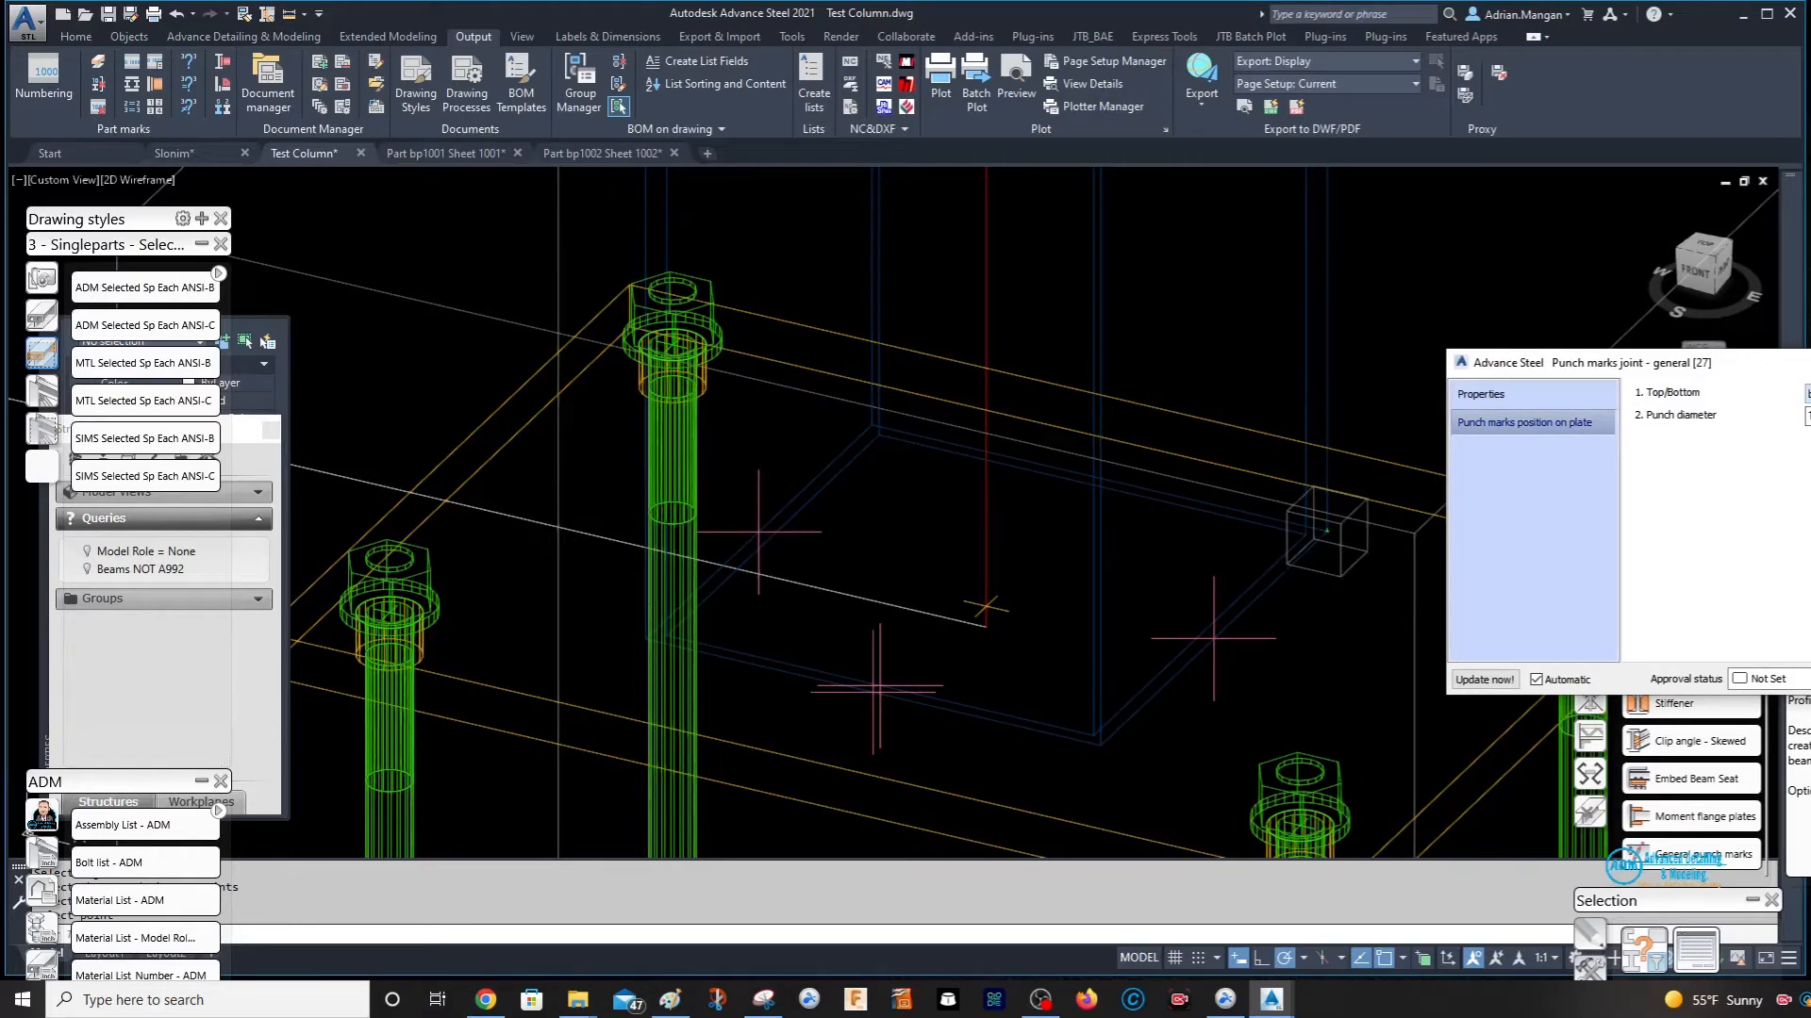
{"action": "left_click", "coordinate": [1810, 363]}
{"action": "scroll", "coordinate": [1348, 549], "scroll_direction": "up", "scroll_amount": 5}
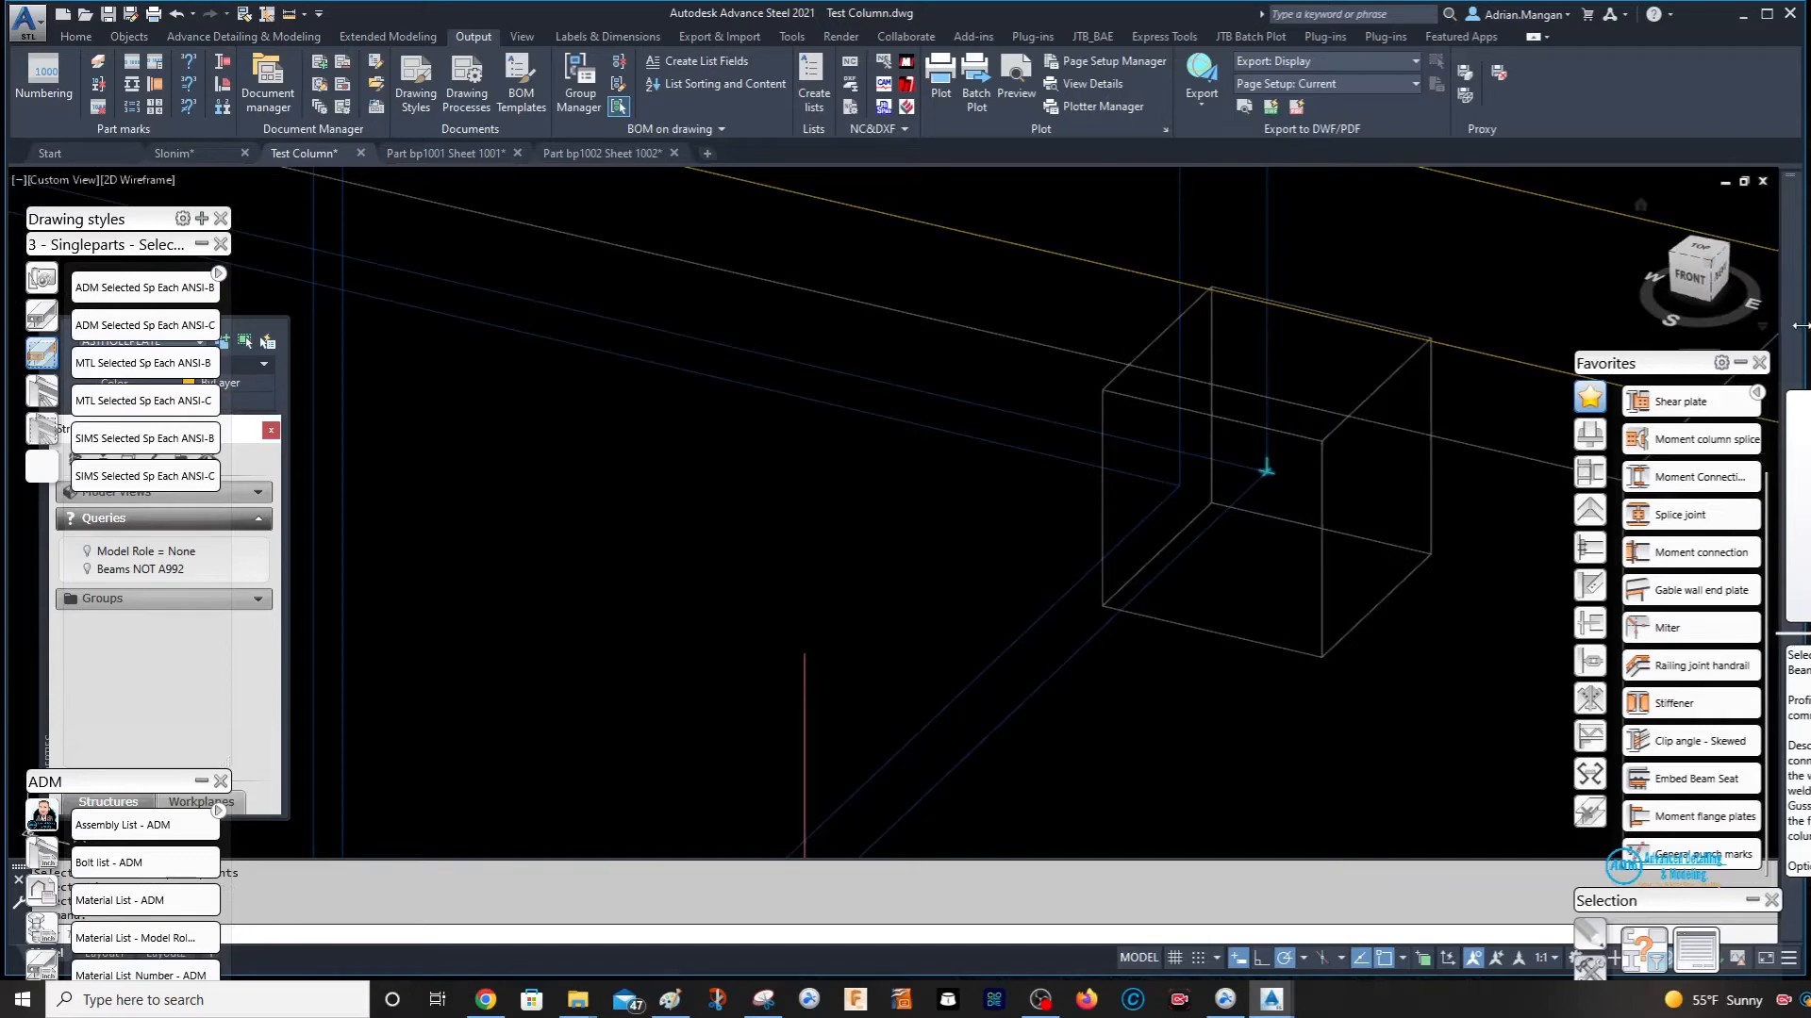
- Copy the punch mark from the rear corner of the tube column to the column's other three outer corners
{"action": "left_click", "coordinate": [1738, 364]}
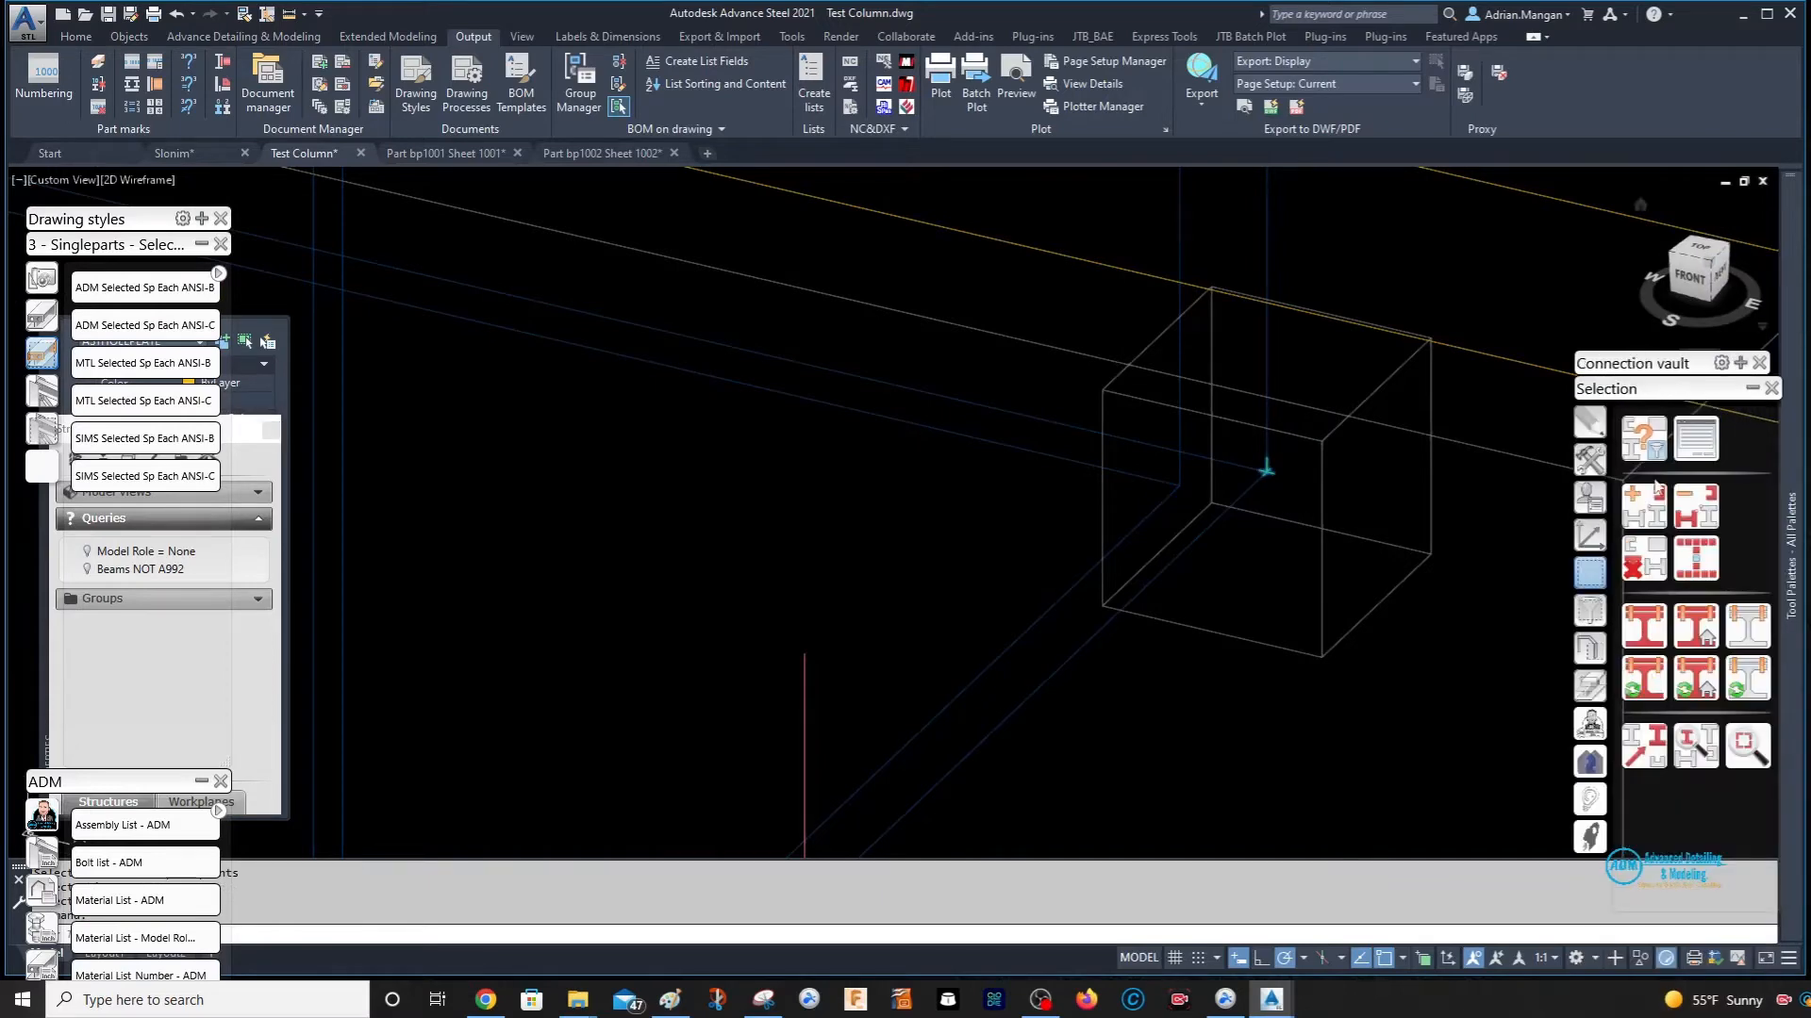
{"action": "left_click", "coordinate": [1590, 460]}
{"action": "left_click", "coordinate": [1644, 506]}
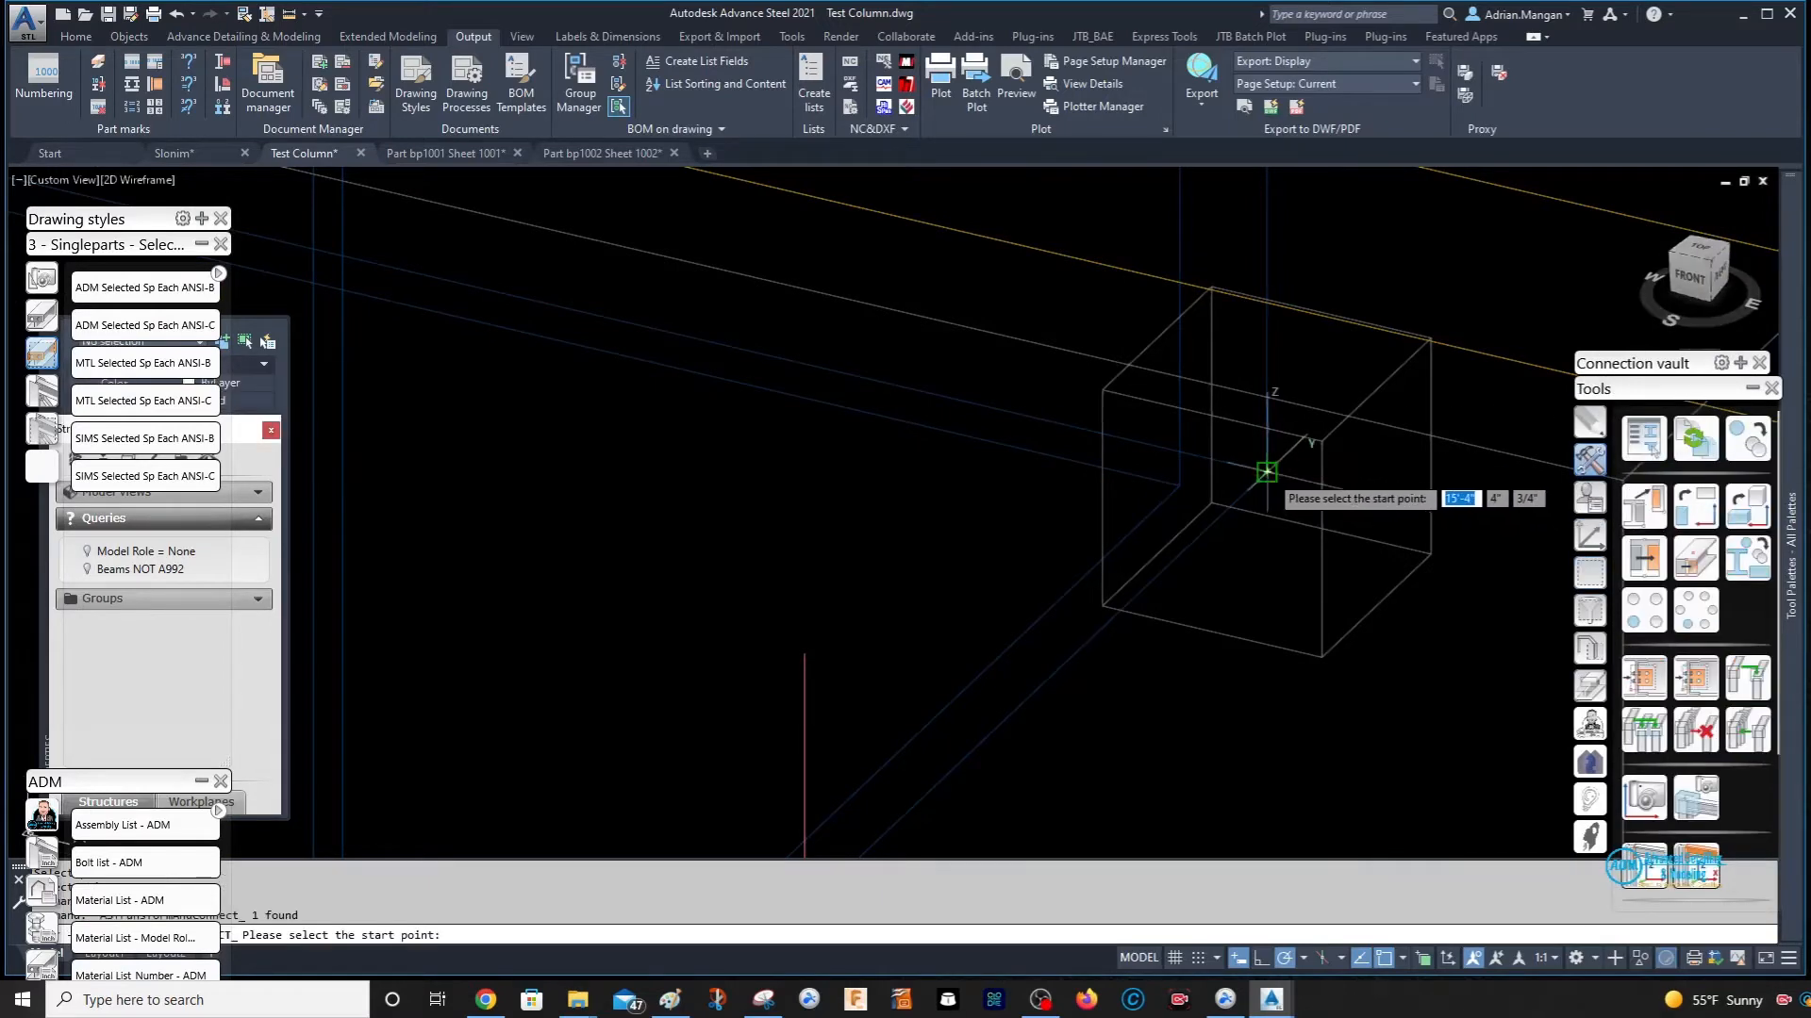
{"action": "left_click", "coordinate": [1266, 472]}
{"action": "scroll", "coordinate": [1266, 471], "scroll_direction": "up", "scroll_amount": 5}
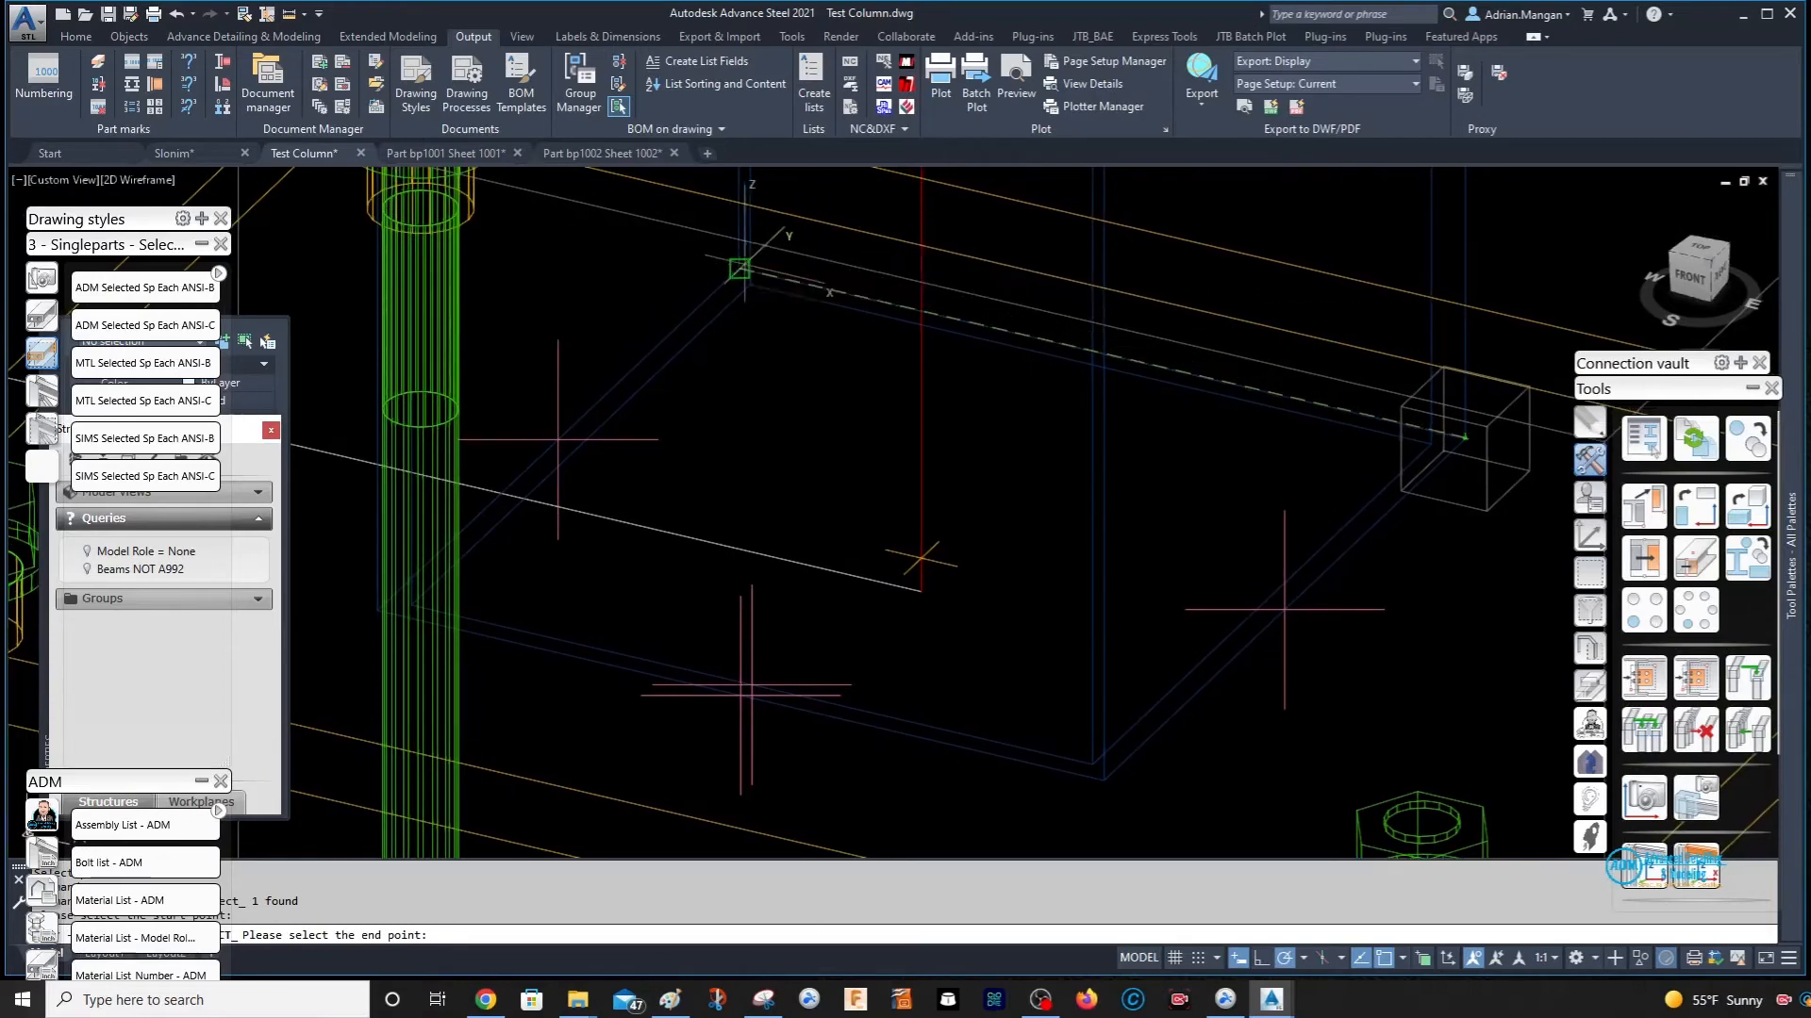
{"action": "middle_click_drag", "start_coordinate": [741, 281], "coordinate": [1111, 241]}
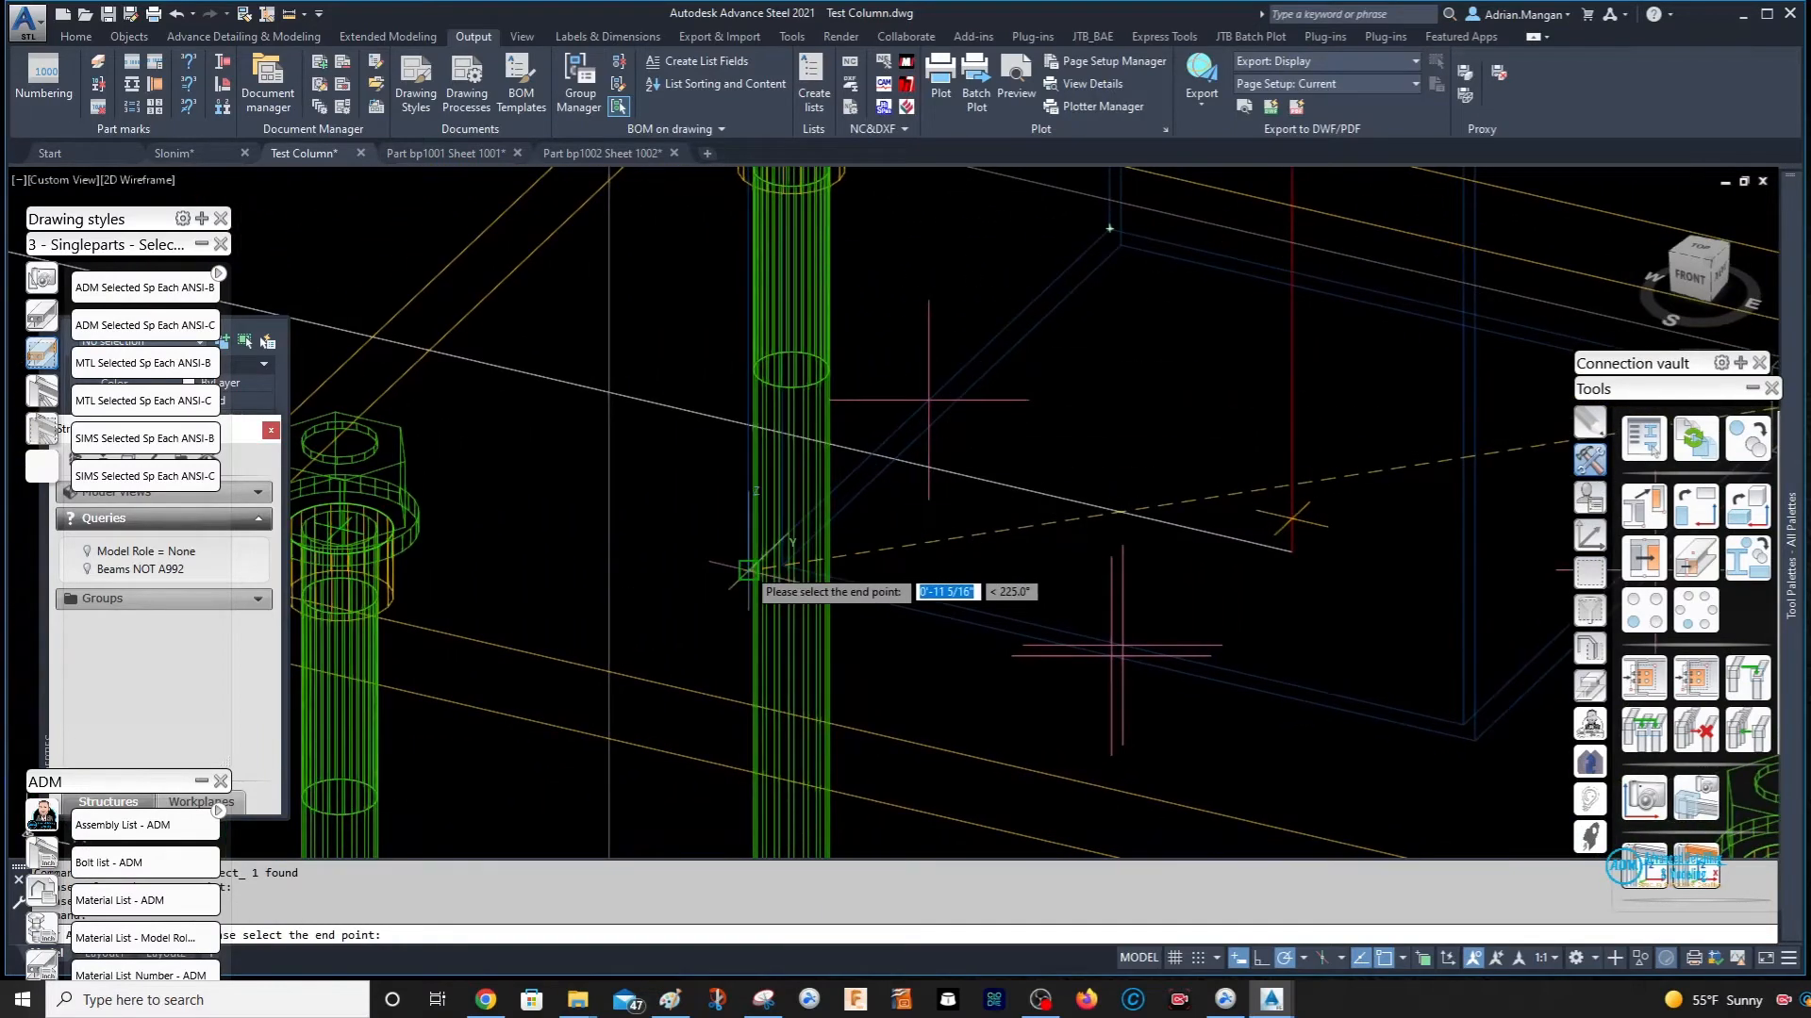
{"action": "middle_click_drag", "start_coordinate": [1015, 502], "coordinate": [889, 389]}
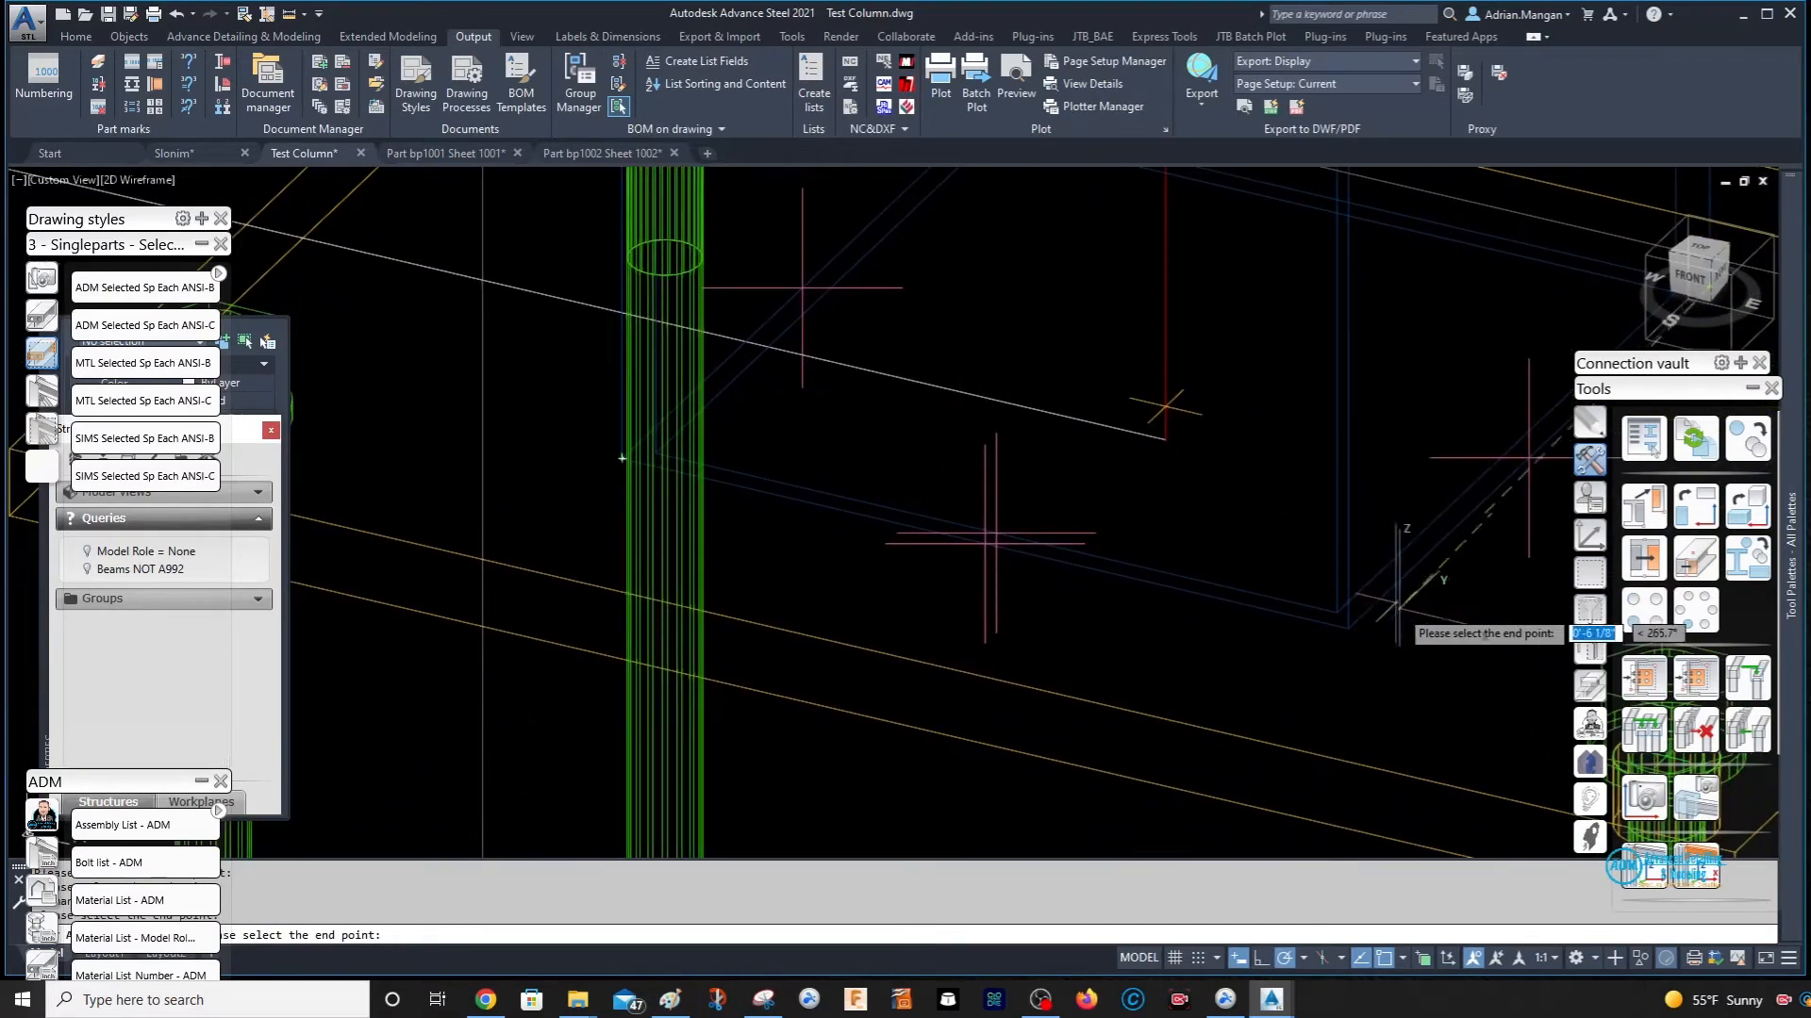
{"action": "left_click", "coordinate": [1348, 628]}
- Copy the punch mark from the tube column's front corner to the centre of the column on the base plate
{"action": "scroll", "coordinate": [1201, 433], "scroll_direction": "down", "scroll_amount": 5}
{"action": "scroll", "coordinate": [1190, 465], "scroll_direction": "up", "scroll_amount": 5}
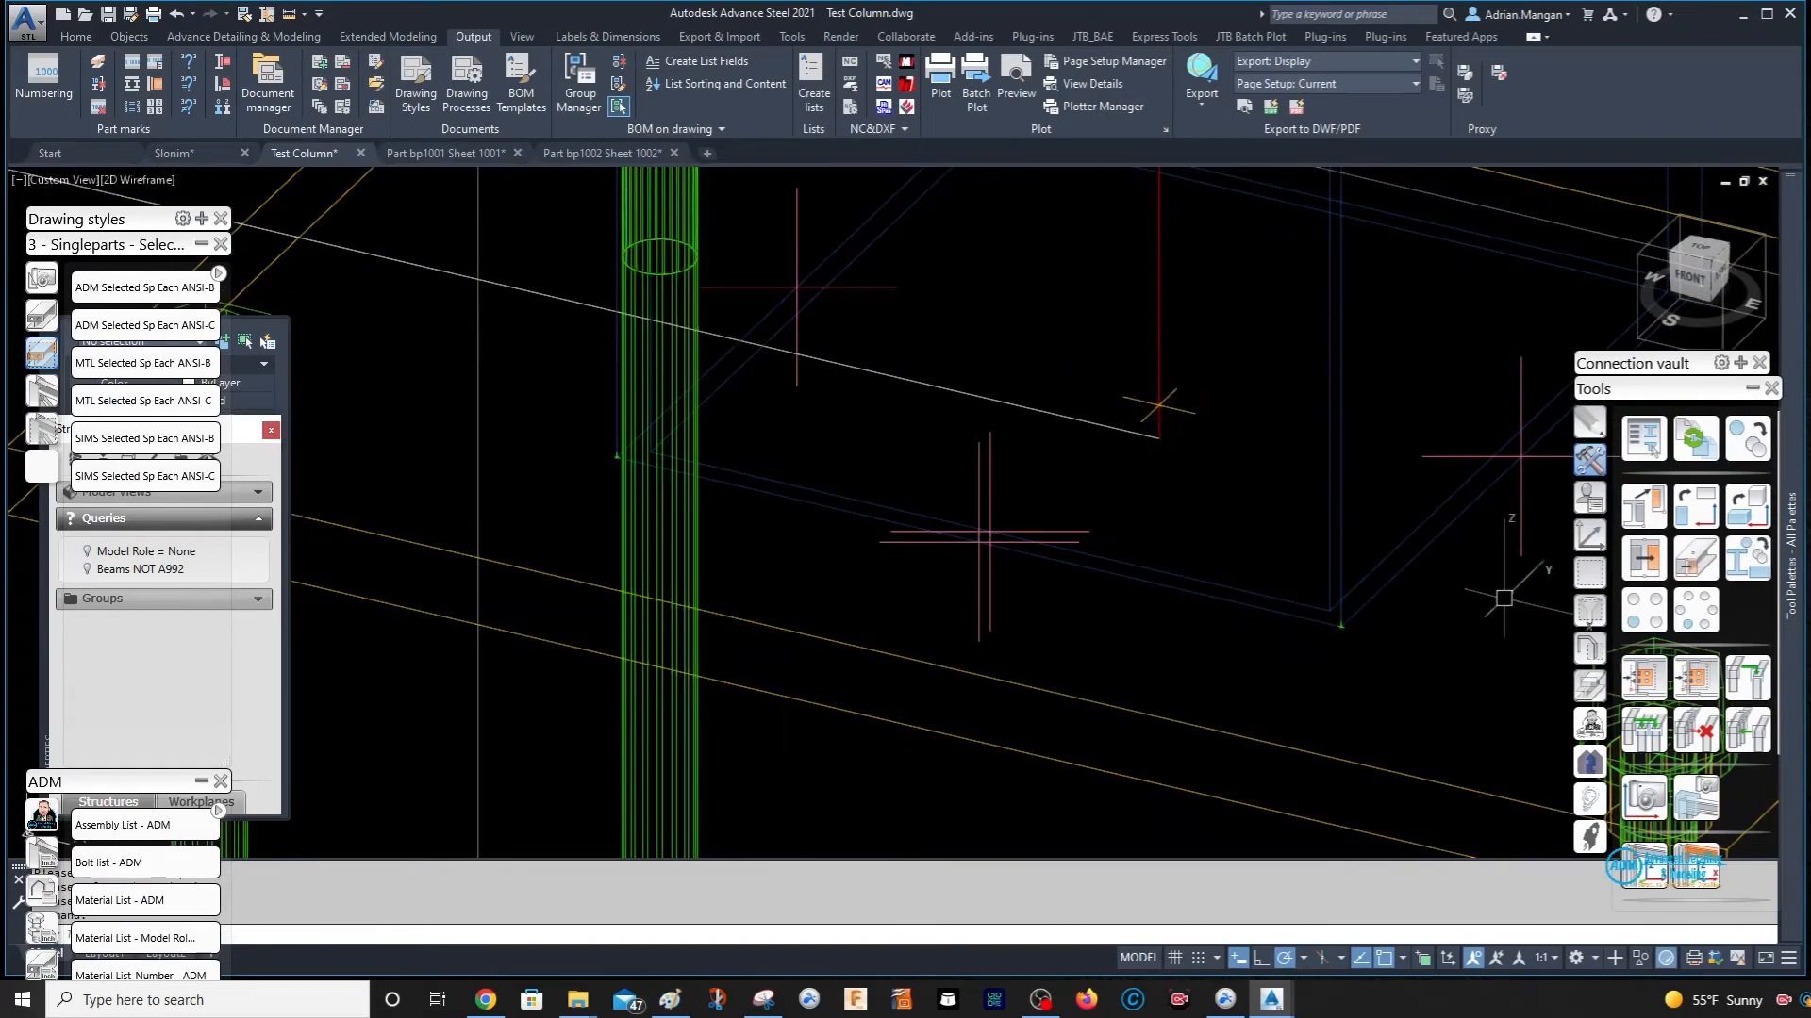
{"action": "scroll", "coordinate": [1341, 625], "scroll_direction": "down", "scroll_amount": 4}
{"action": "scroll", "coordinate": [1354, 607], "scroll_direction": "up", "scroll_amount": 3}
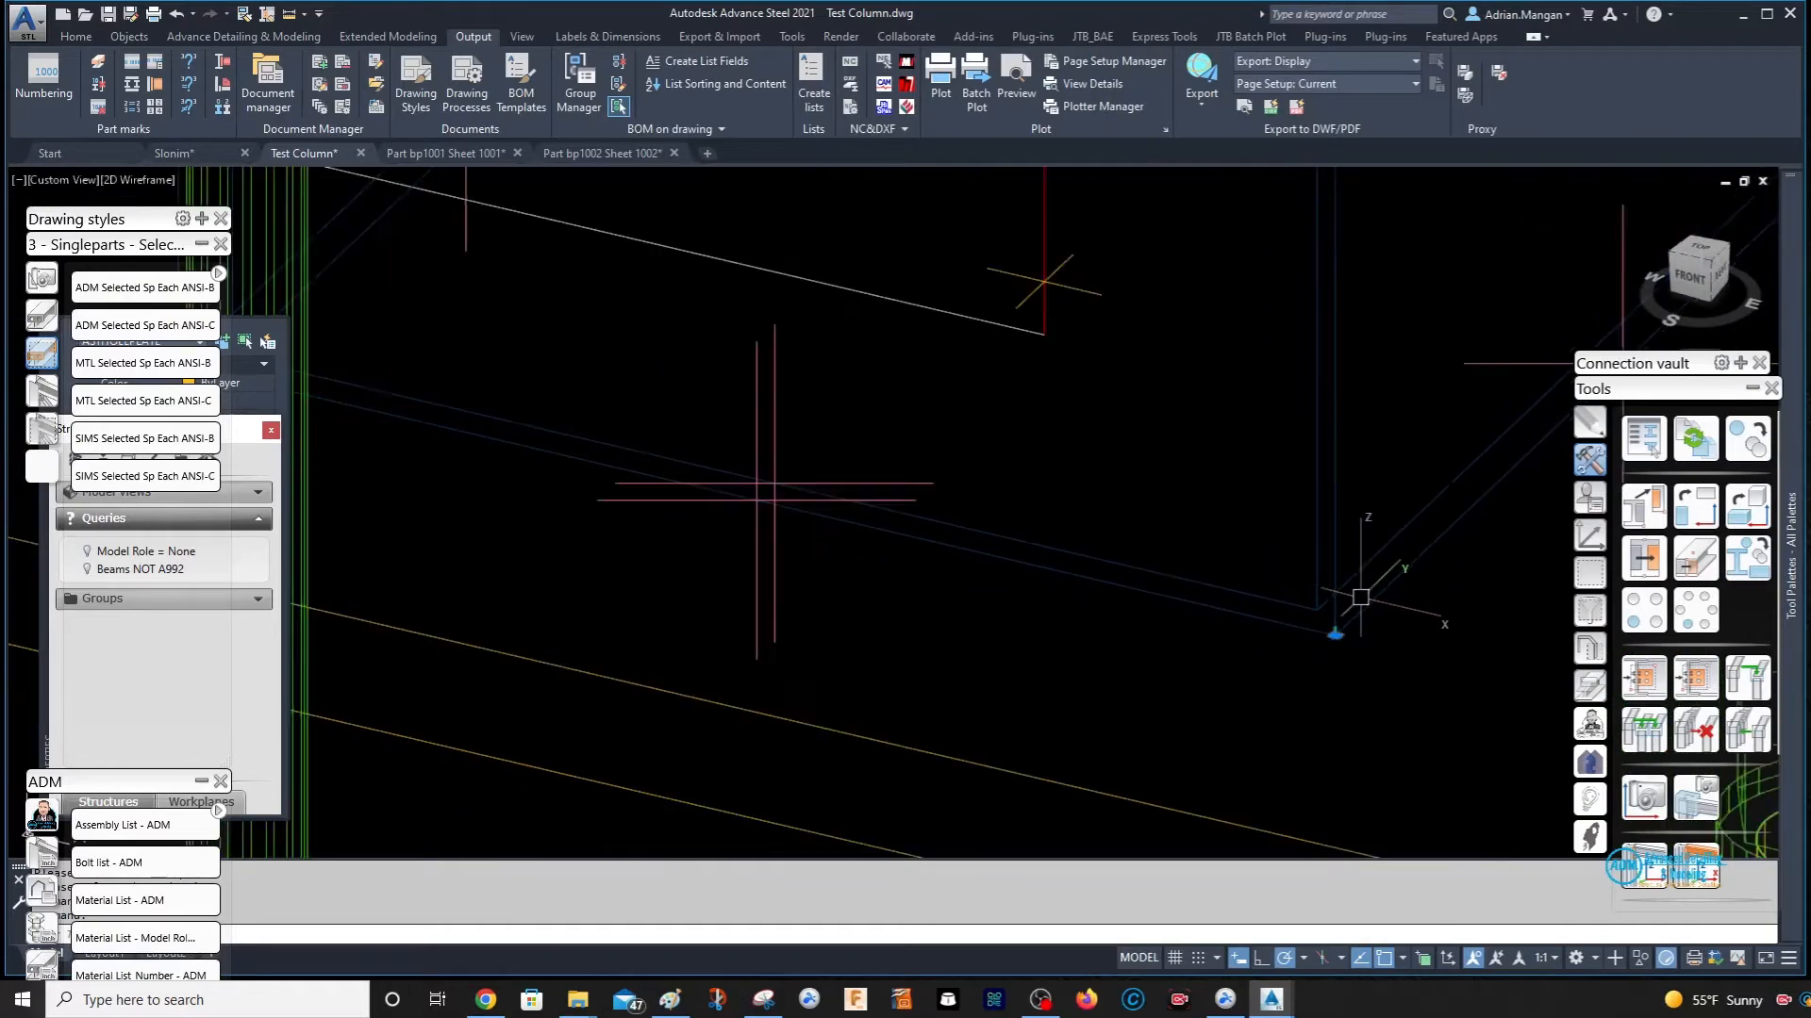
{"action": "scroll", "coordinate": [1325, 532], "scroll_direction": "down", "scroll_amount": 5}
{"action": "scroll", "coordinate": [1329, 568], "scroll_direction": "up", "scroll_amount": 5}
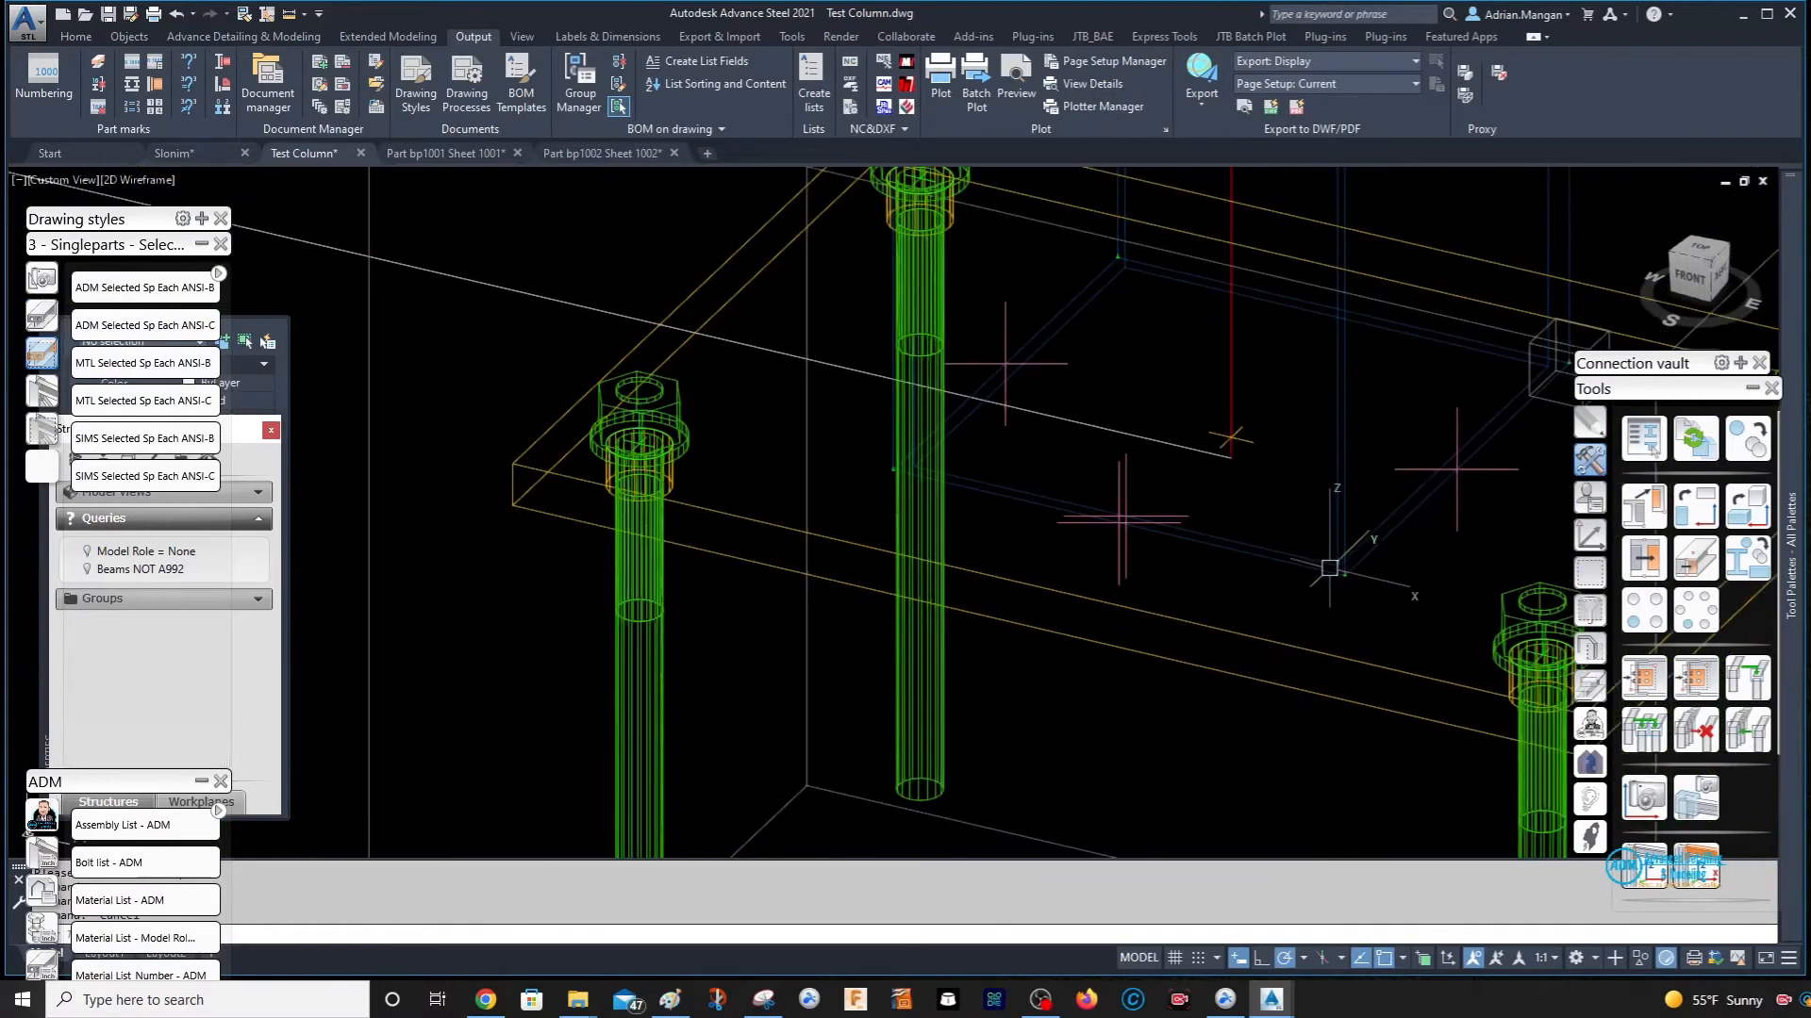
{"action": "scroll", "coordinate": [1340, 577], "scroll_direction": "up", "scroll_amount": 4}
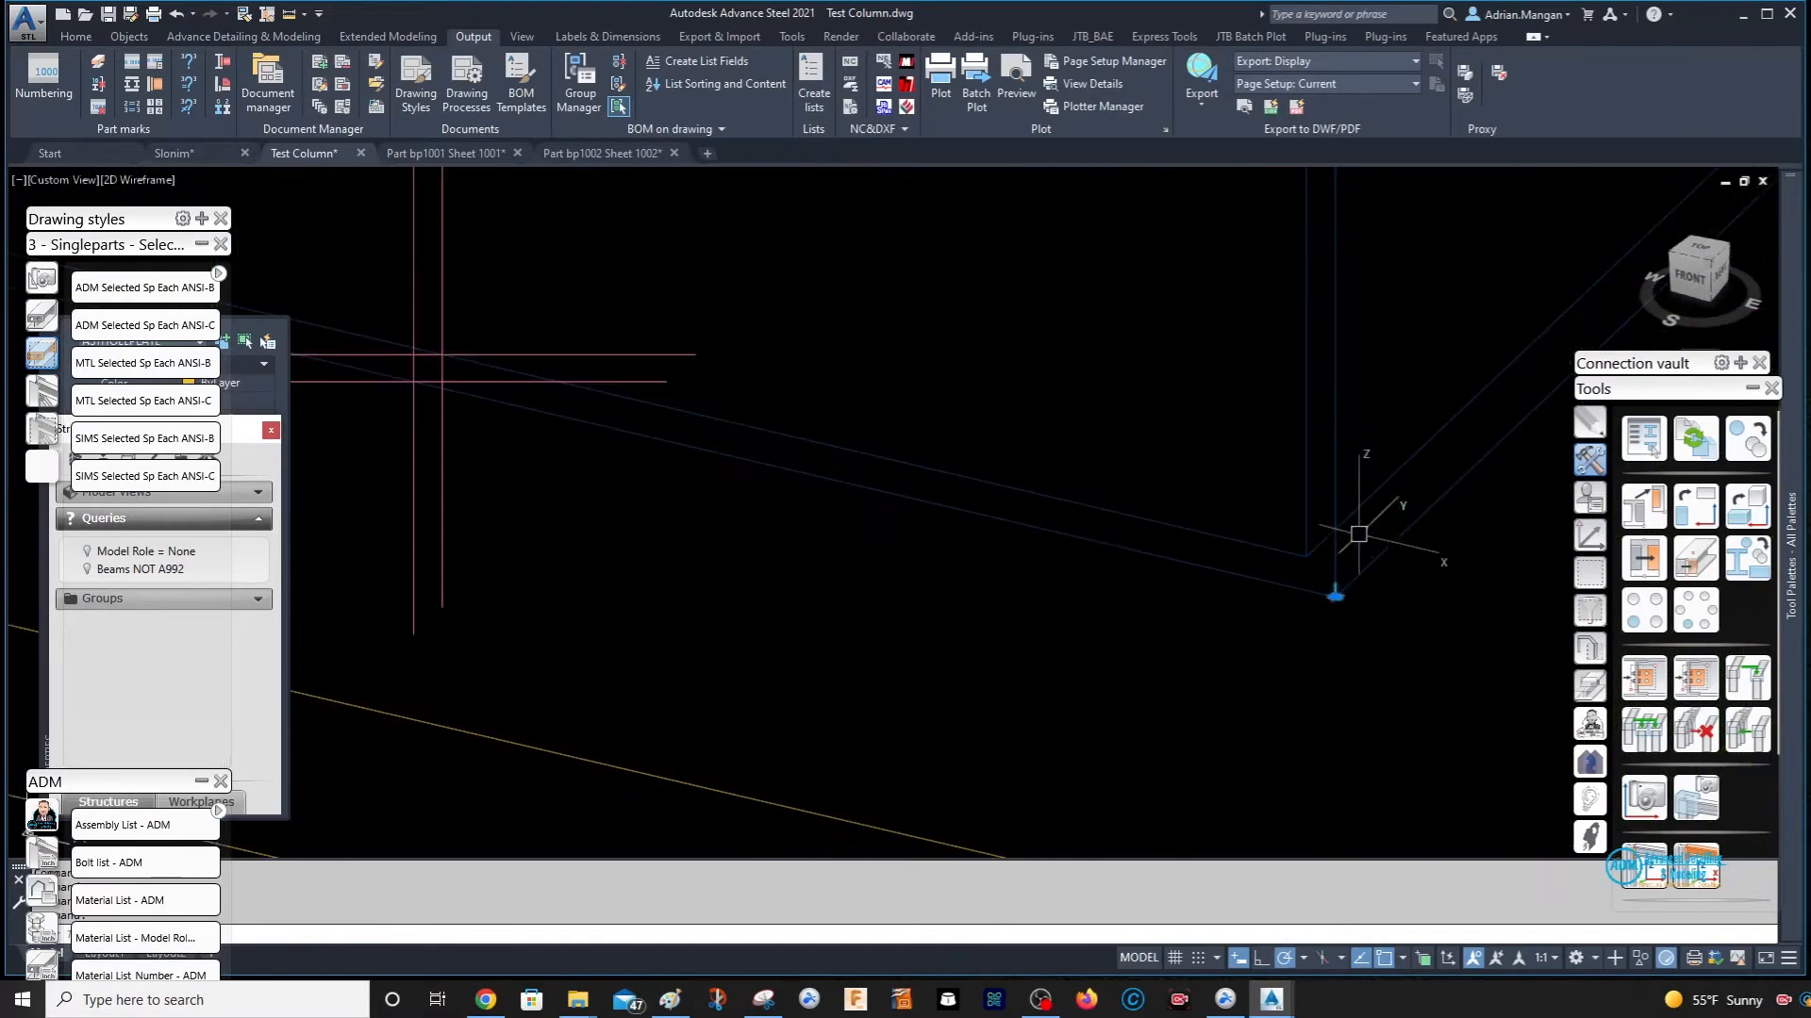
{"action": "left_click", "coordinate": [1647, 514]}
{"action": "left_click", "coordinate": [1335, 597]}
{"action": "scroll", "coordinate": [1364, 468], "scroll_direction": "down", "scroll_amount": 4}
{"action": "middle_click_drag", "start_coordinate": [1365, 468], "coordinate": [1378, 522]}
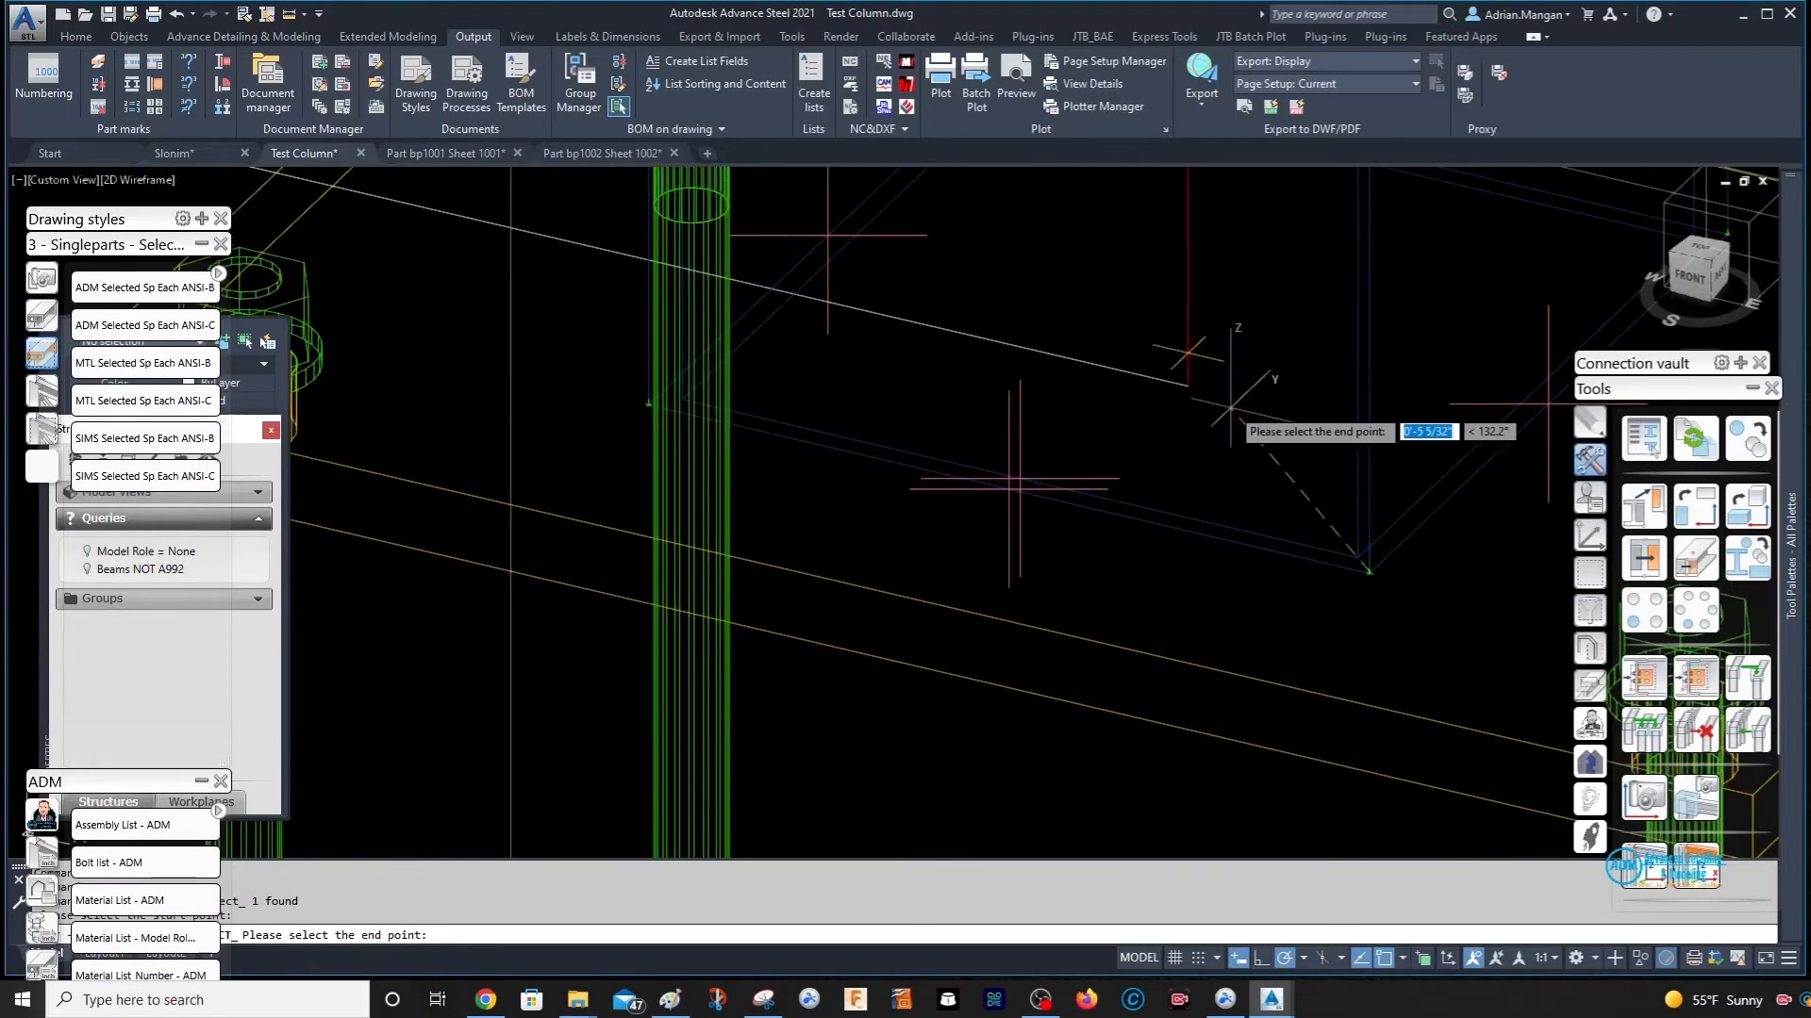
{"action": "left_click", "coordinate": [1189, 352]}
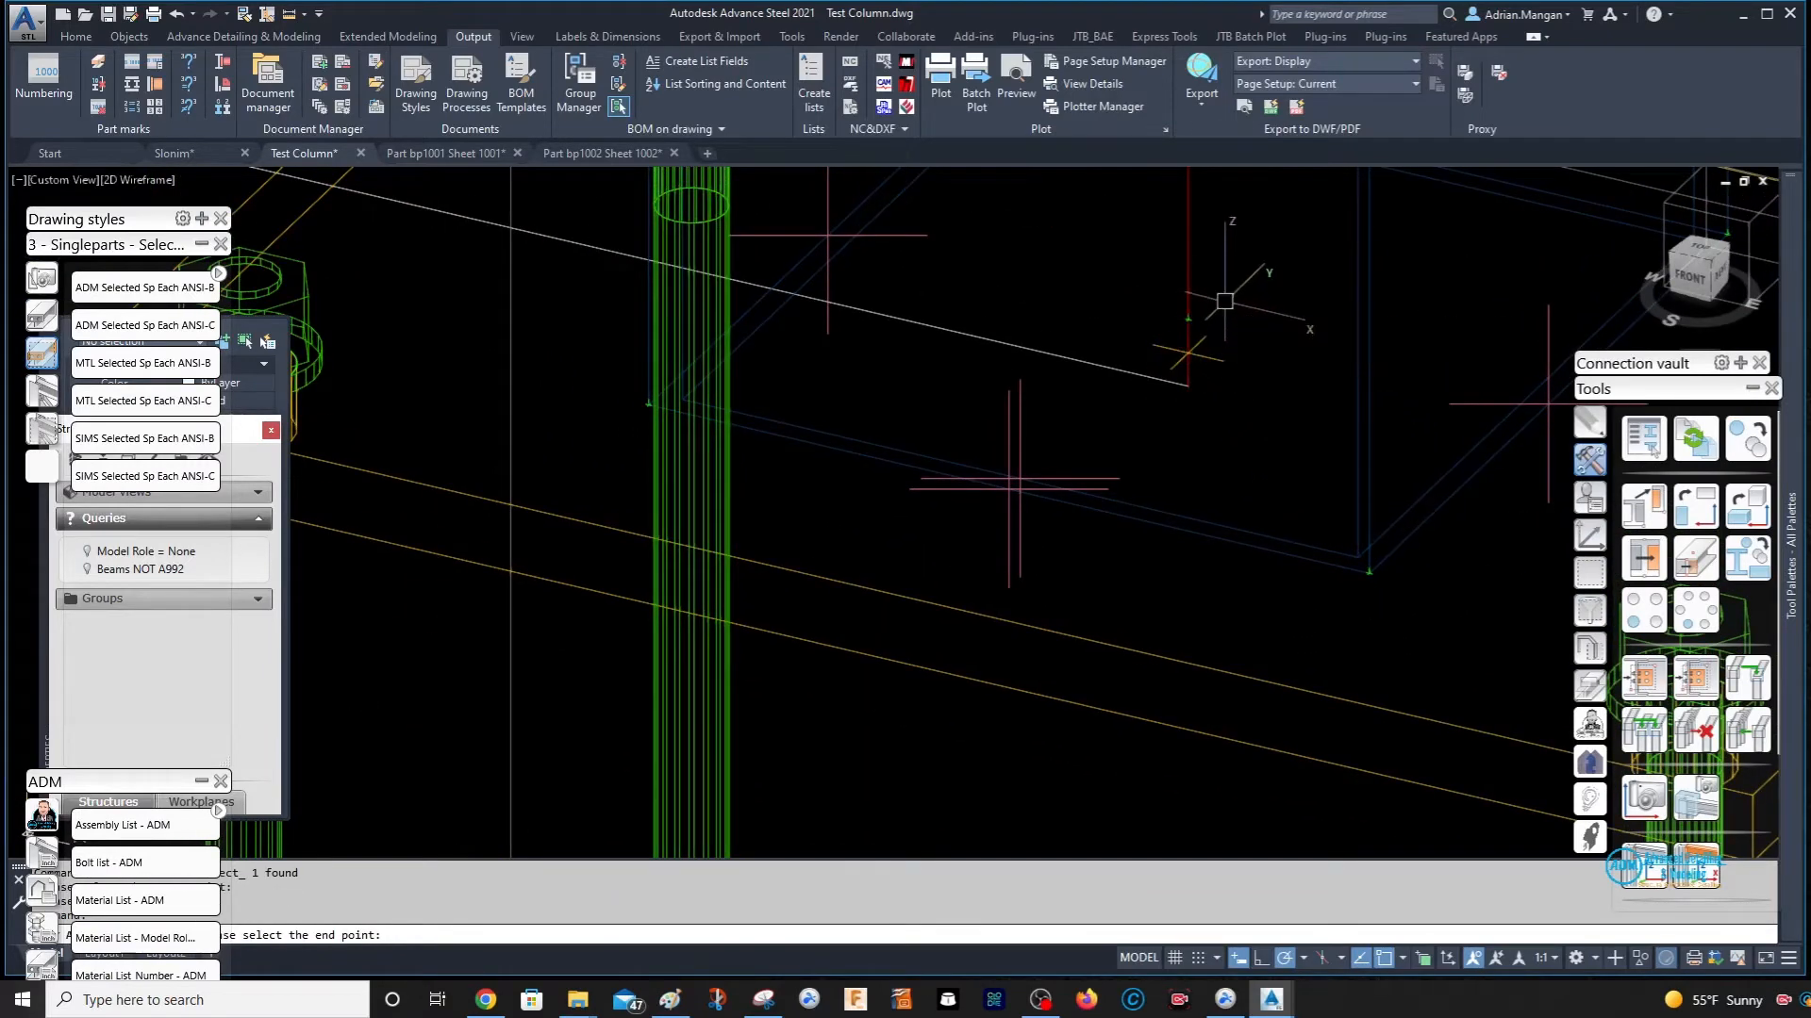
- Open the bp1002 part drawing and update its detail from the model
{"action": "scroll", "coordinate": [1224, 301], "scroll_direction": "down", "scroll_amount": 3}
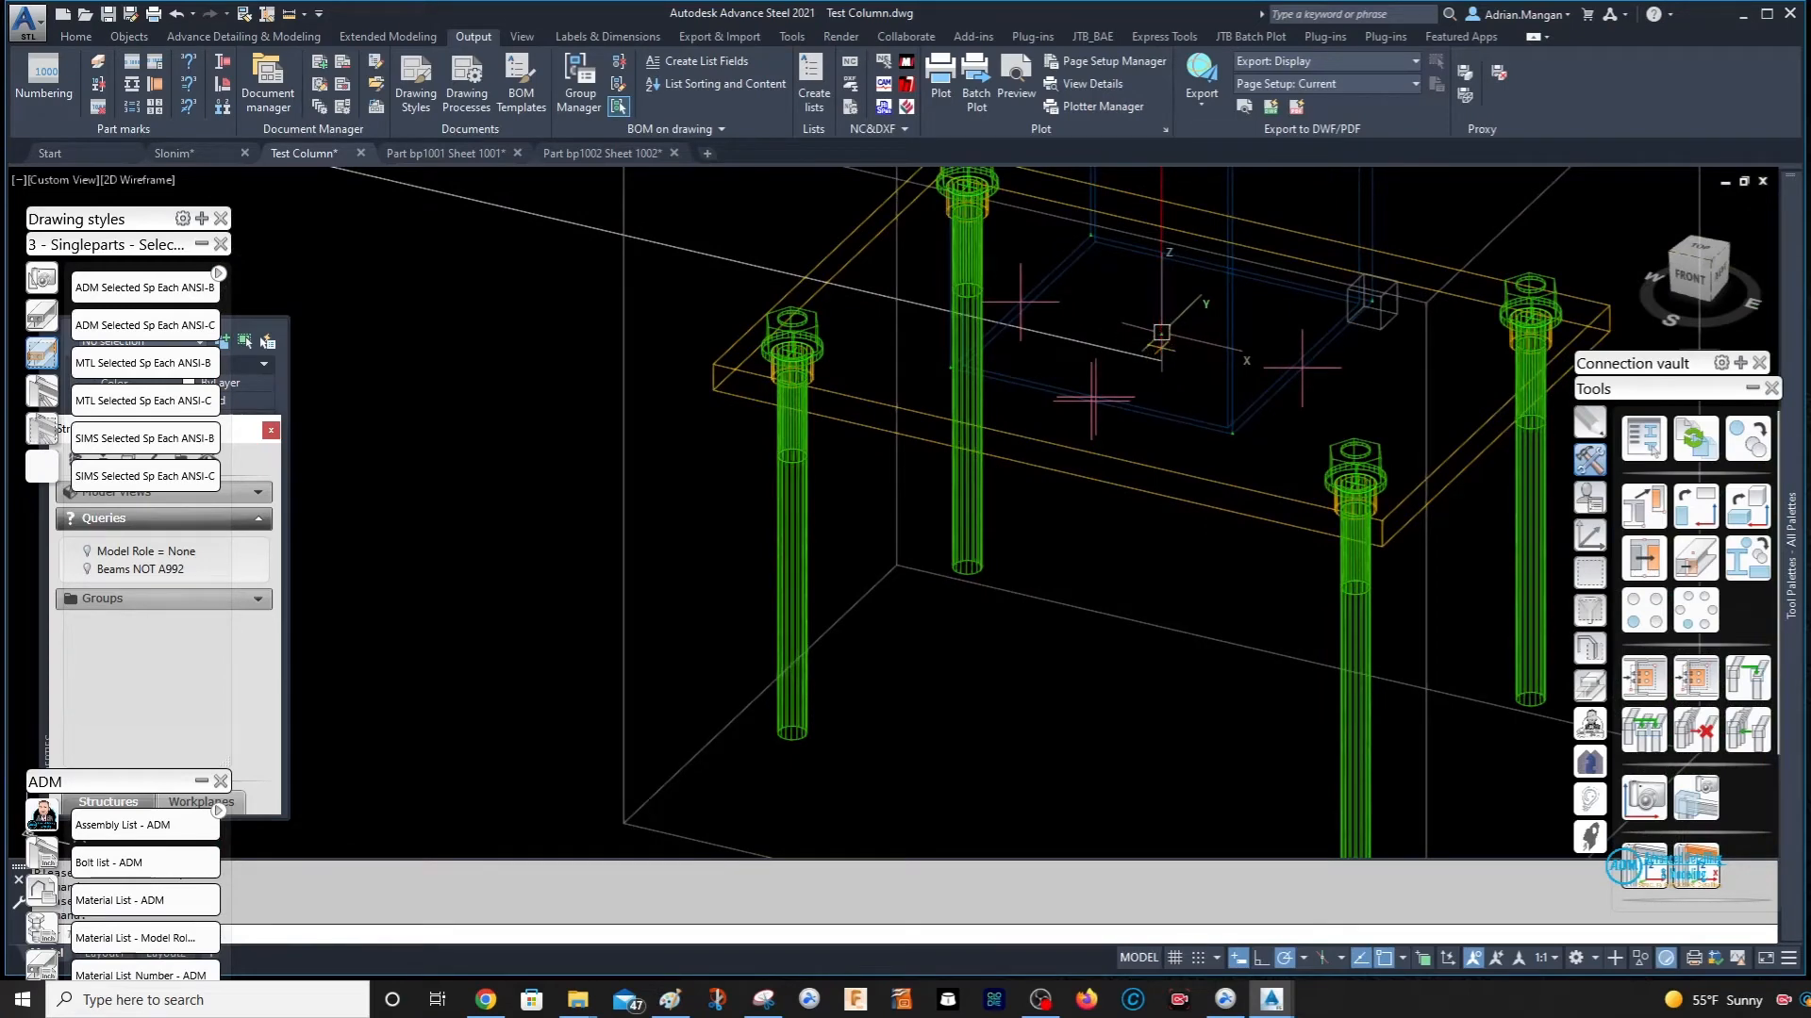
{"action": "scroll", "coordinate": [1170, 334], "scroll_direction": "down", "scroll_amount": 6}
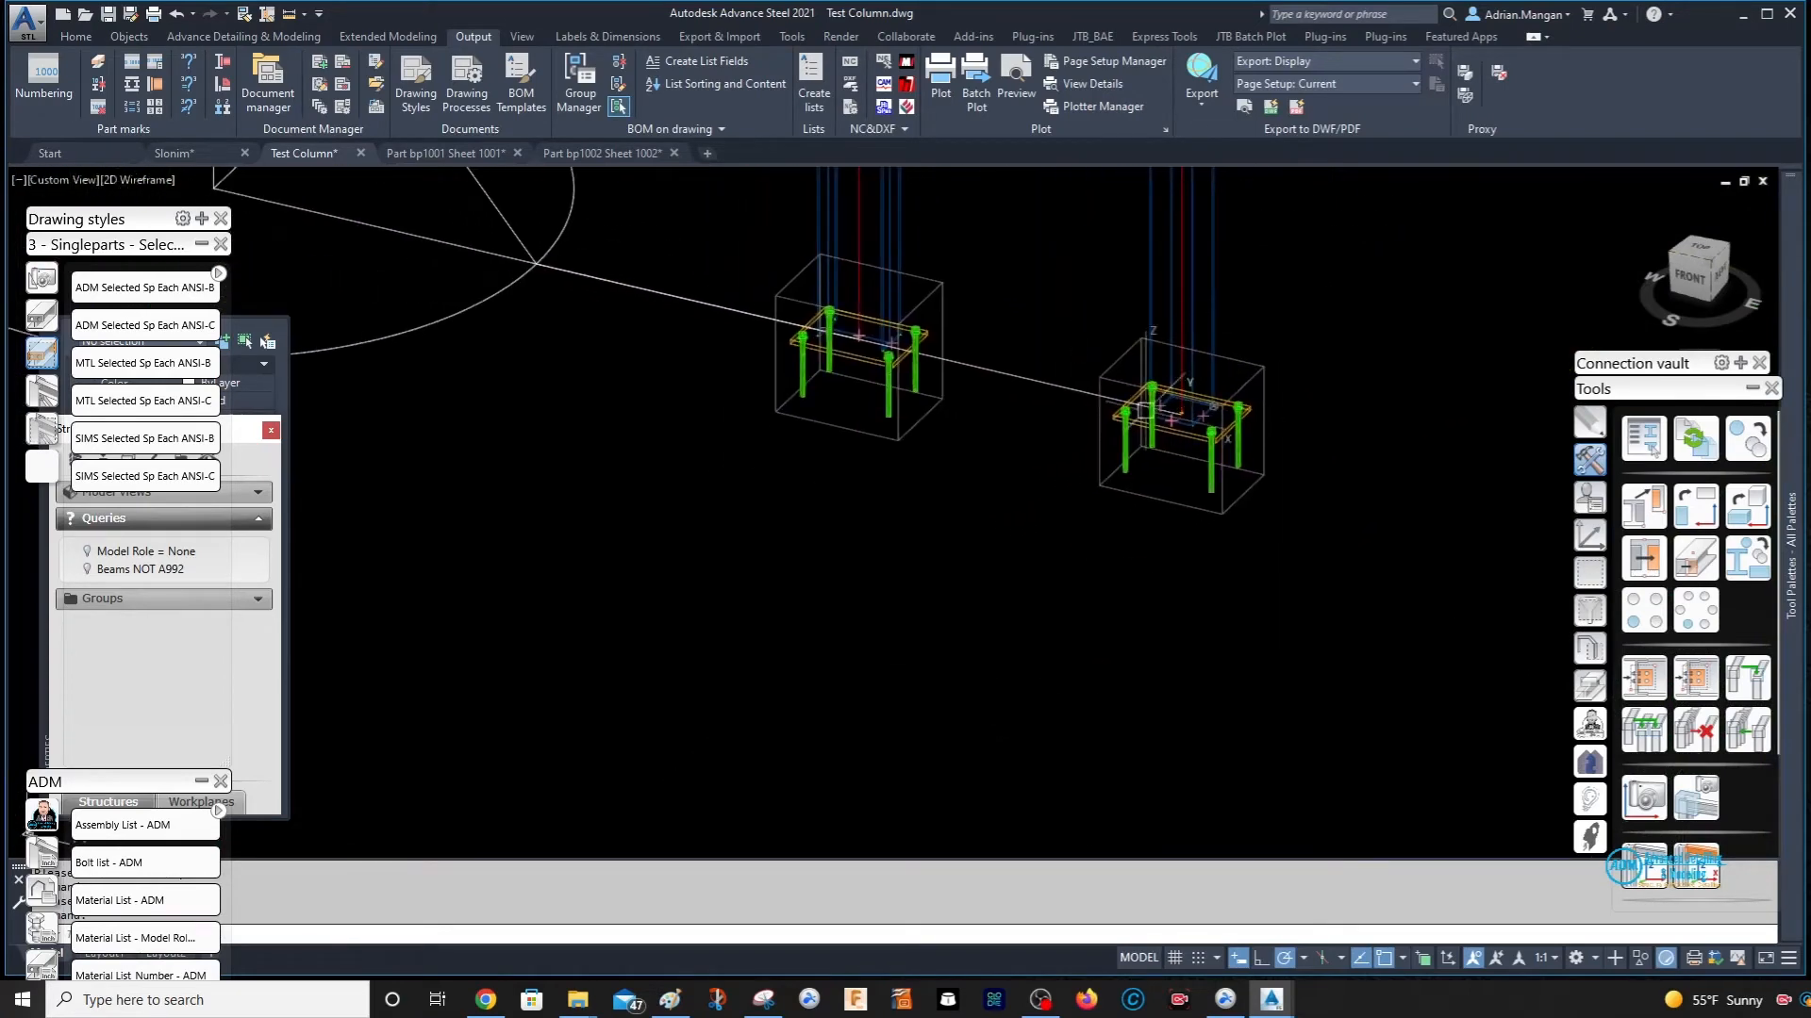
{"action": "middle_click_drag", "start_coordinate": [1082, 402], "coordinate": [1096, 411]}
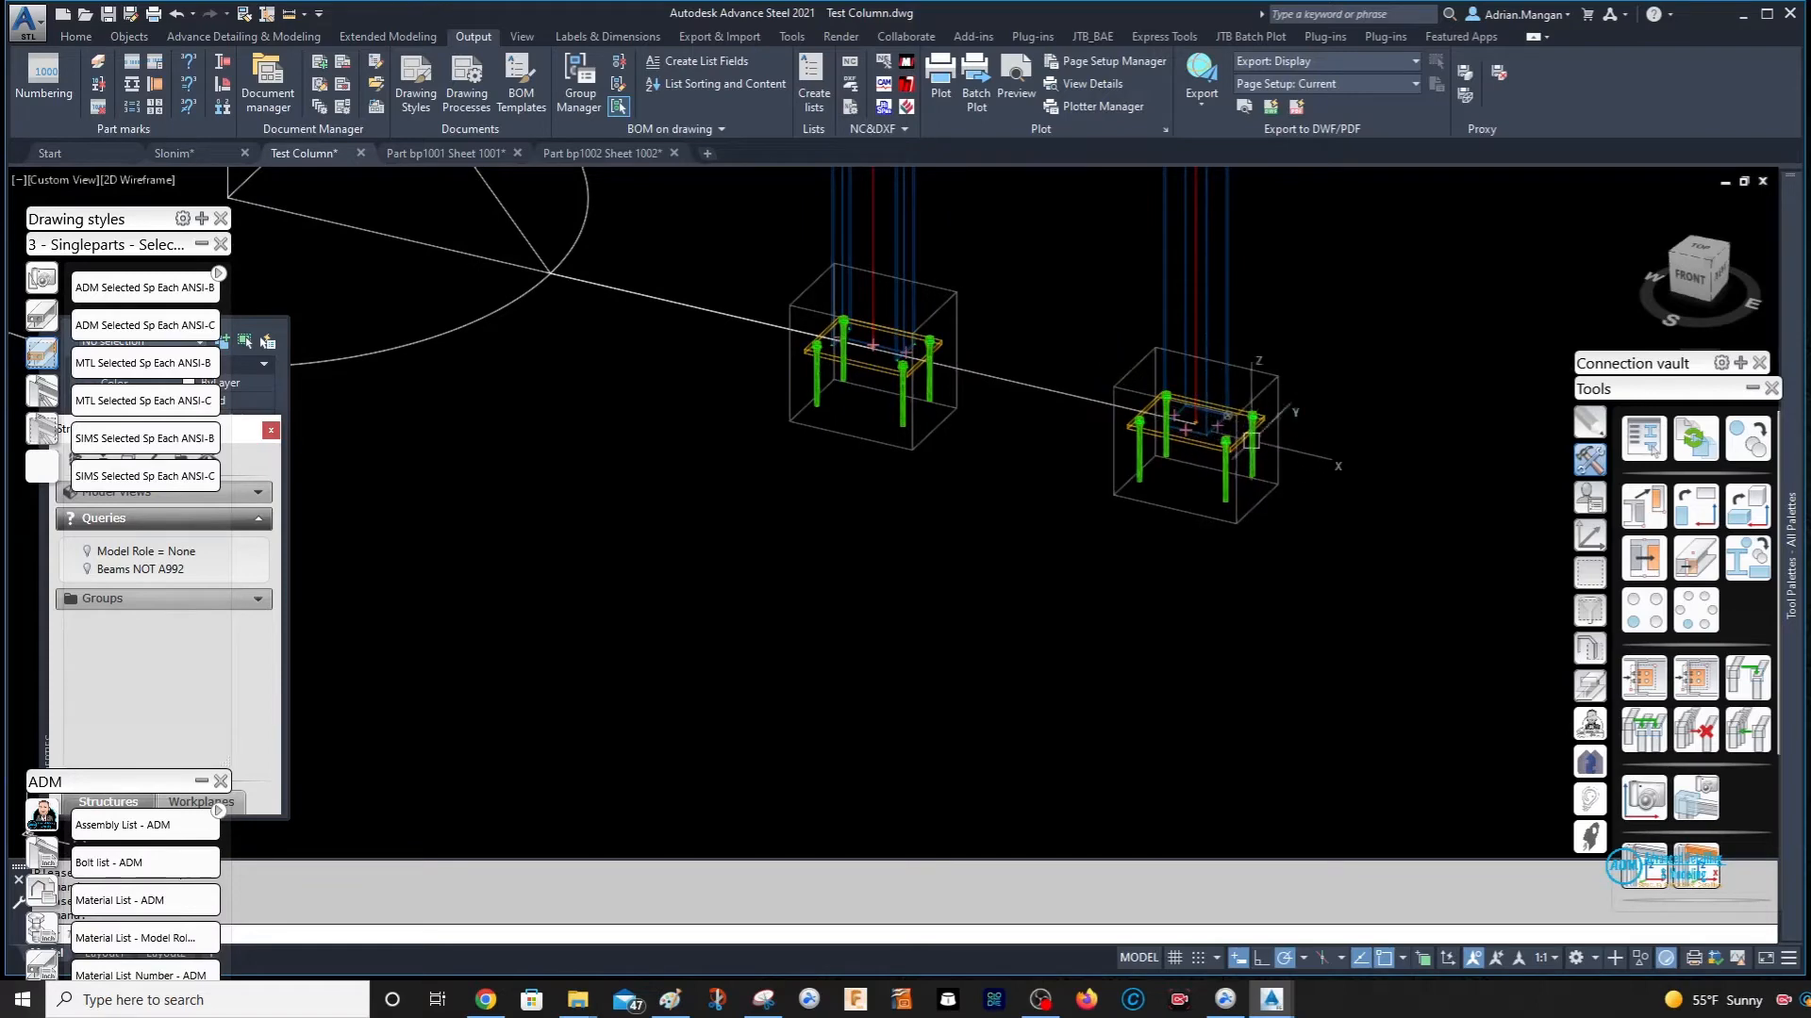
{"action": "left_click", "coordinate": [600, 152]}
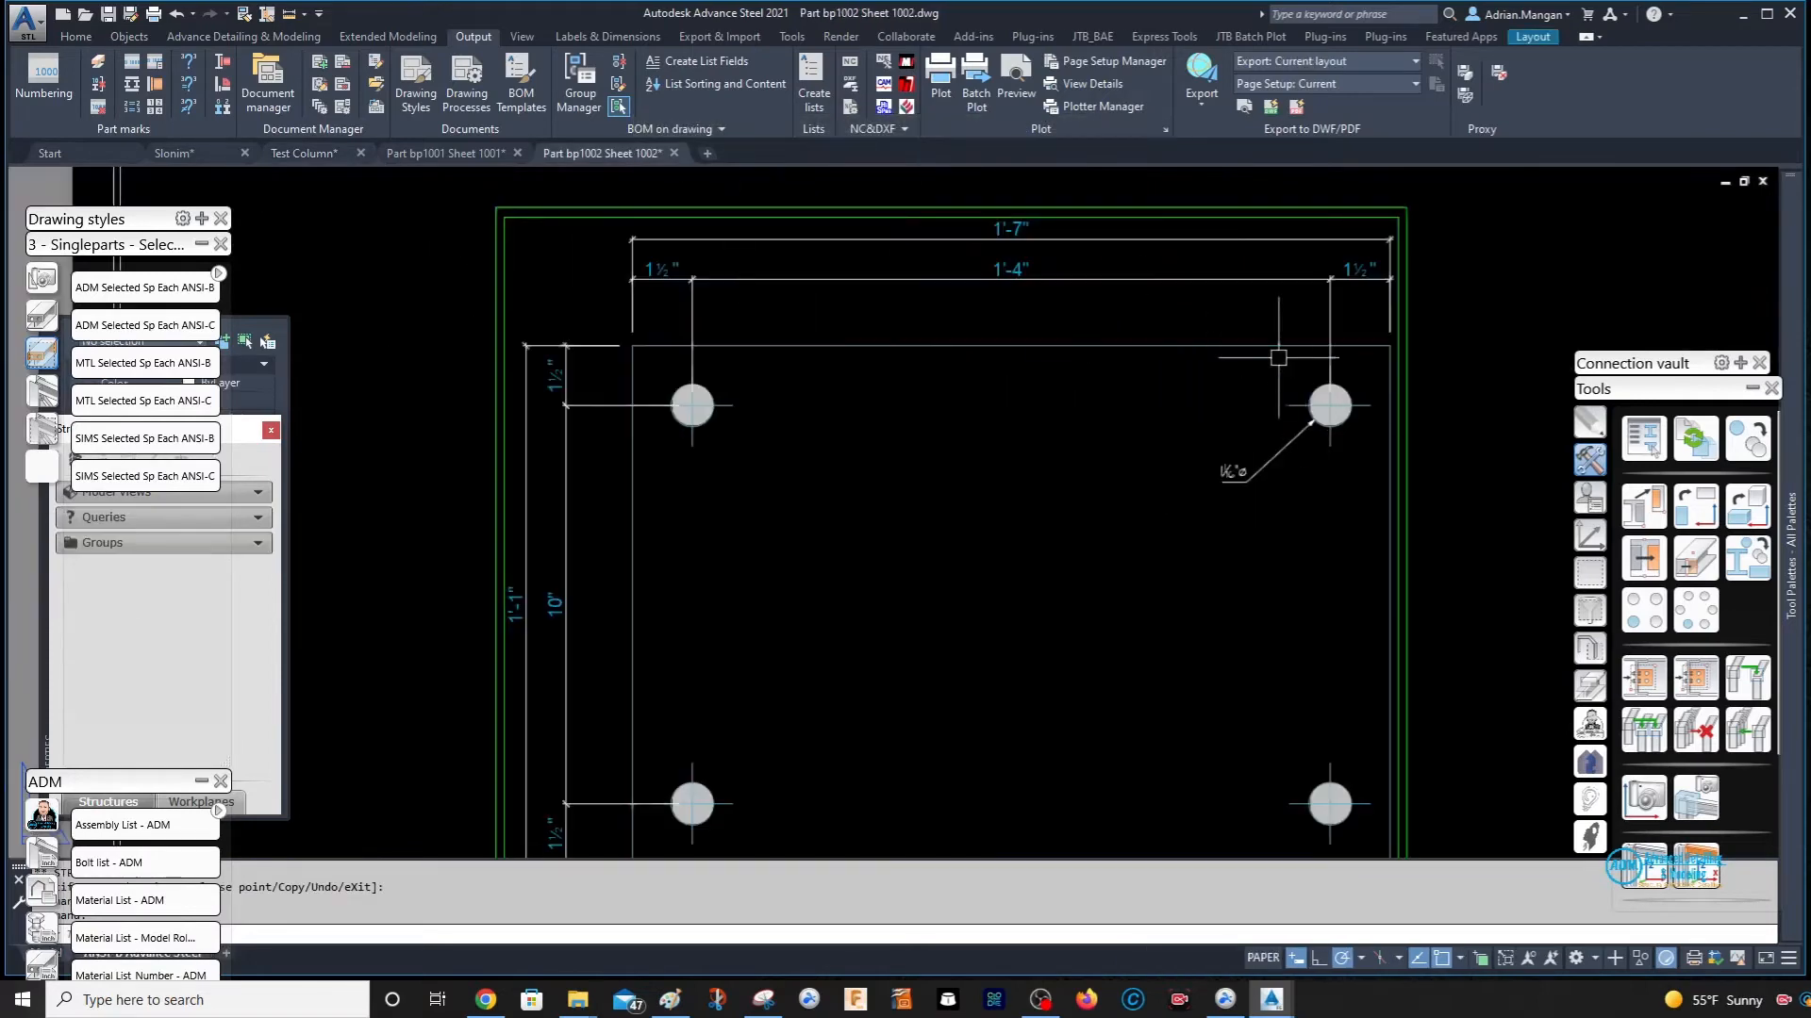
{"action": "left_click", "coordinate": [608, 36]}
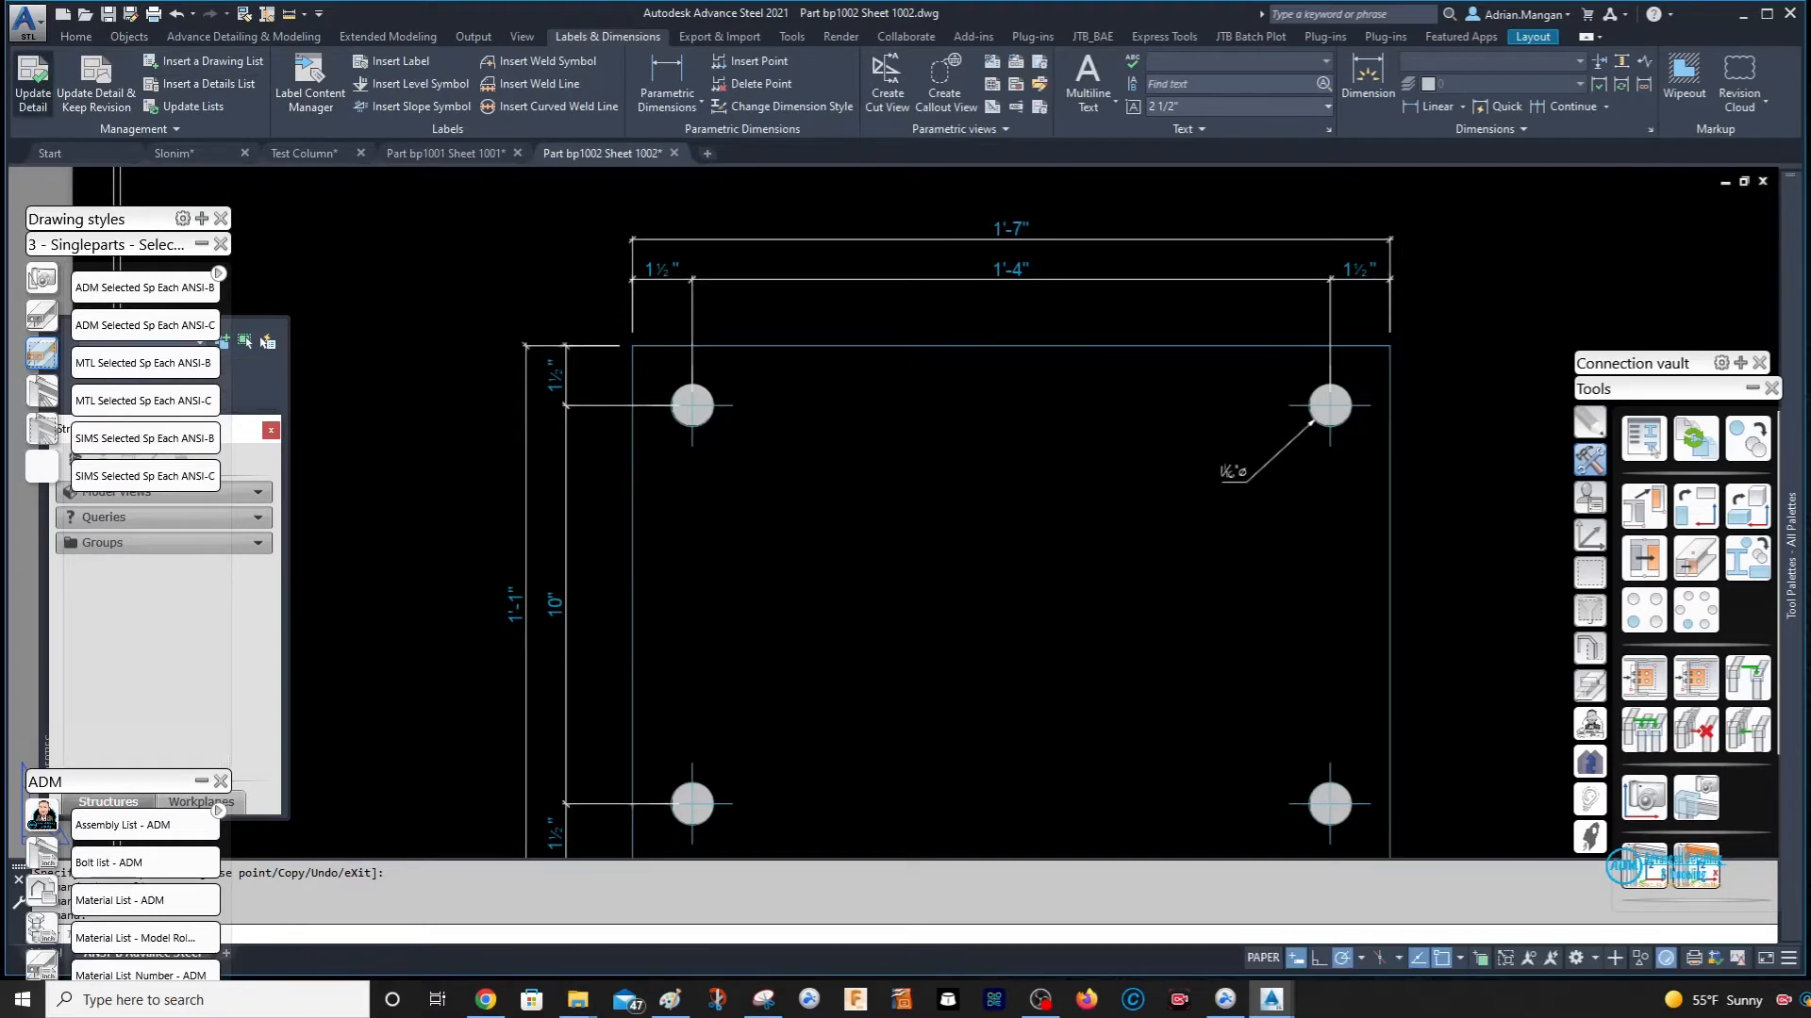
{"action": "left_click", "coordinate": [33, 75]}
- Move the two upper punch mark labels inside the bp1002 plate outline, up and to the left of their marks
{"action": "left_click", "coordinate": [877, 238]}
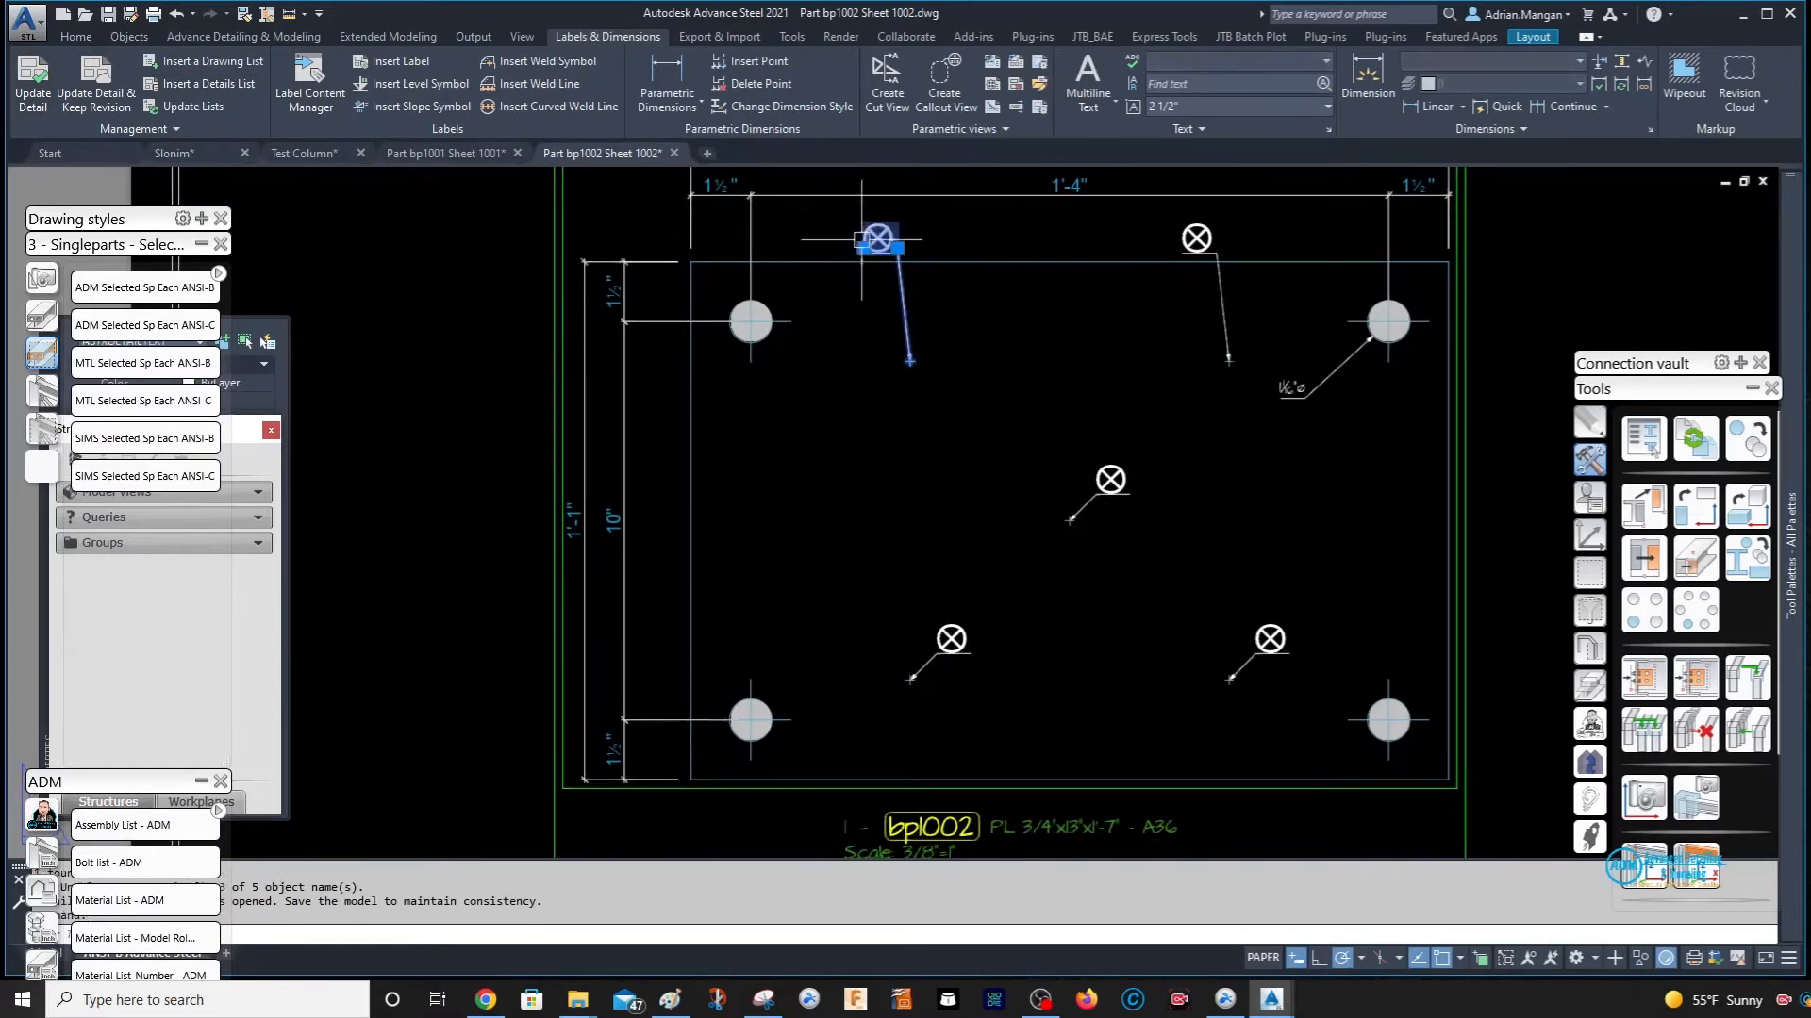
{"action": "left_click", "coordinate": [877, 238]}
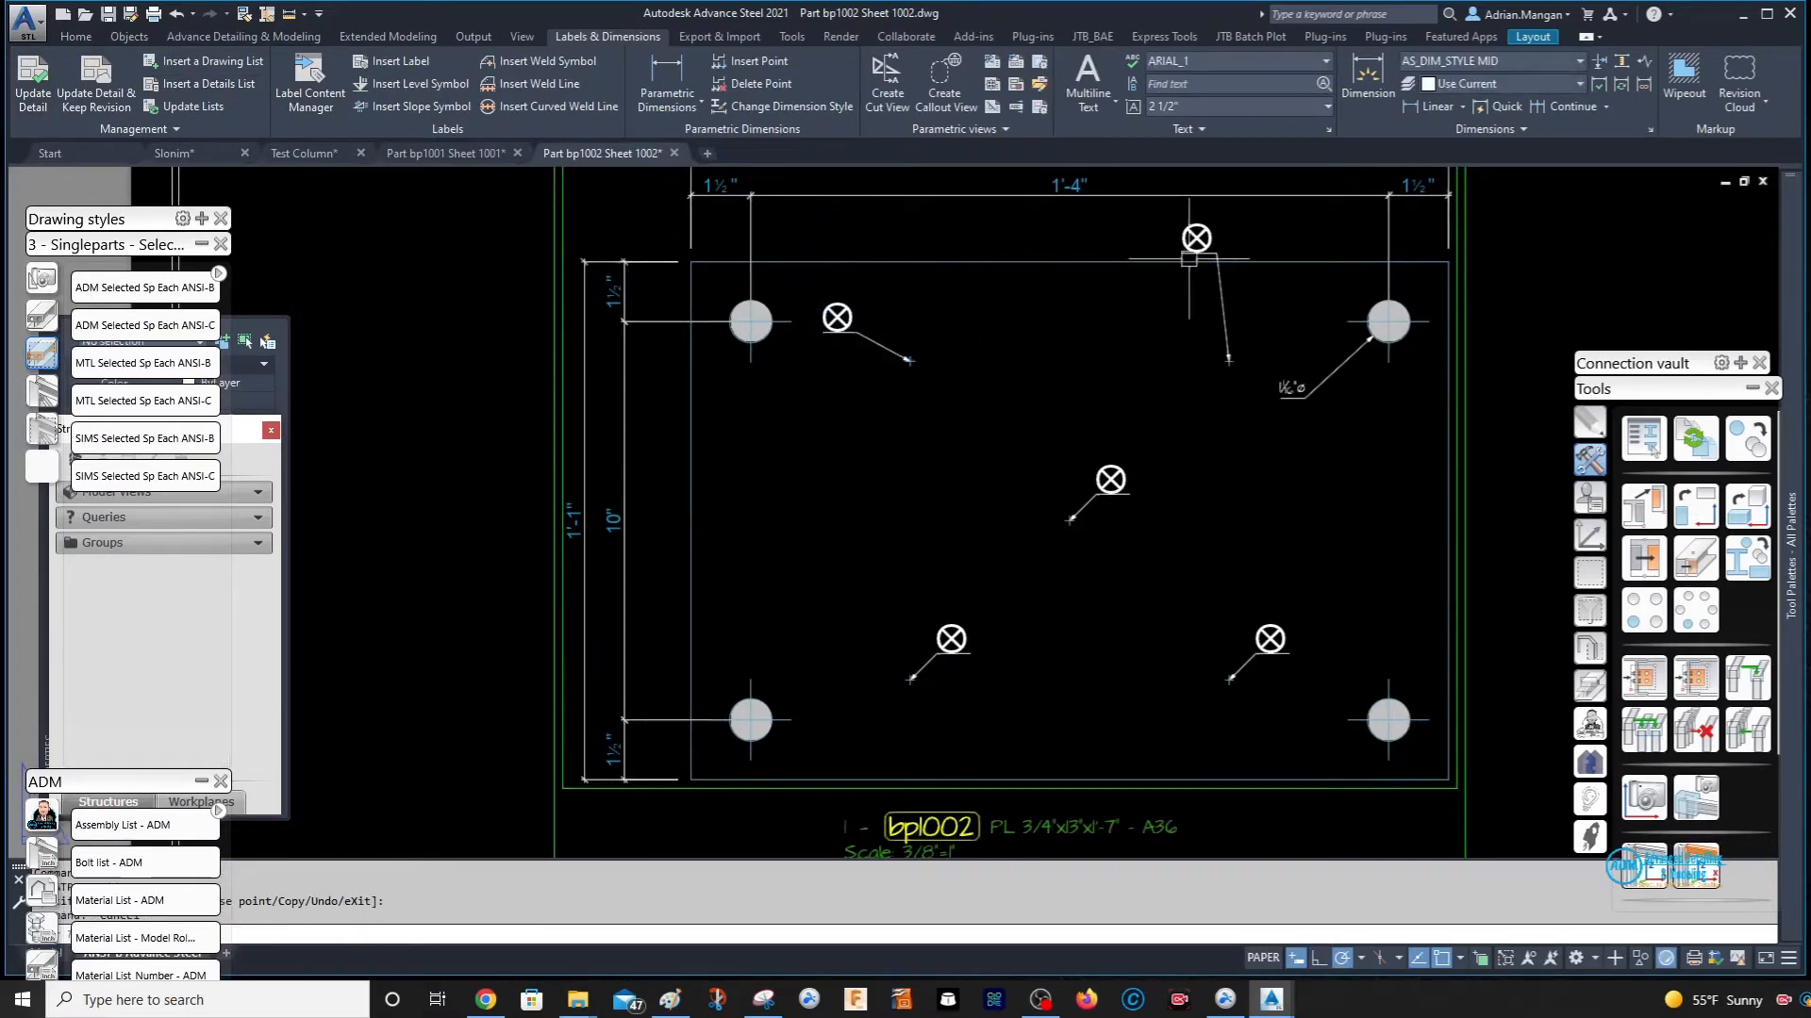
{"action": "left_click", "coordinate": [1166, 349]}
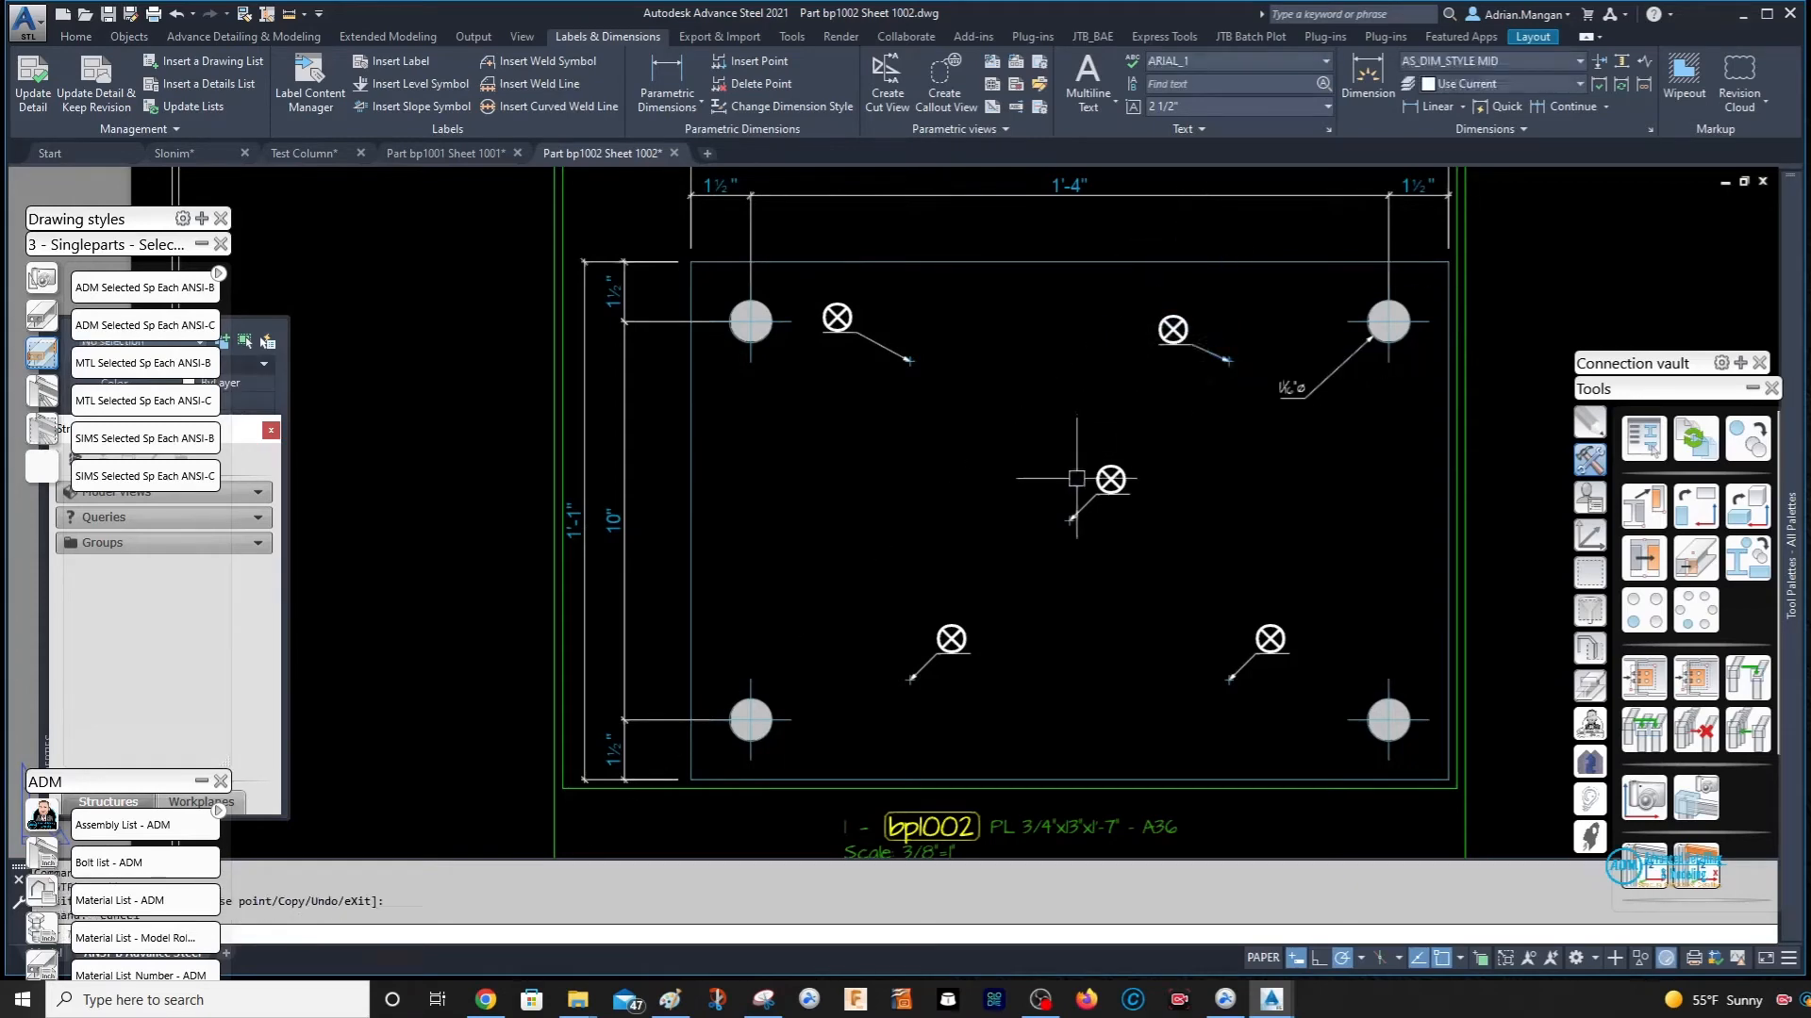
- Examine the punch marks and their labels on the bp1002 detail, including the centre mark
{"action": "scroll", "coordinate": [1102, 489], "scroll_direction": "up", "scroll_amount": 5}
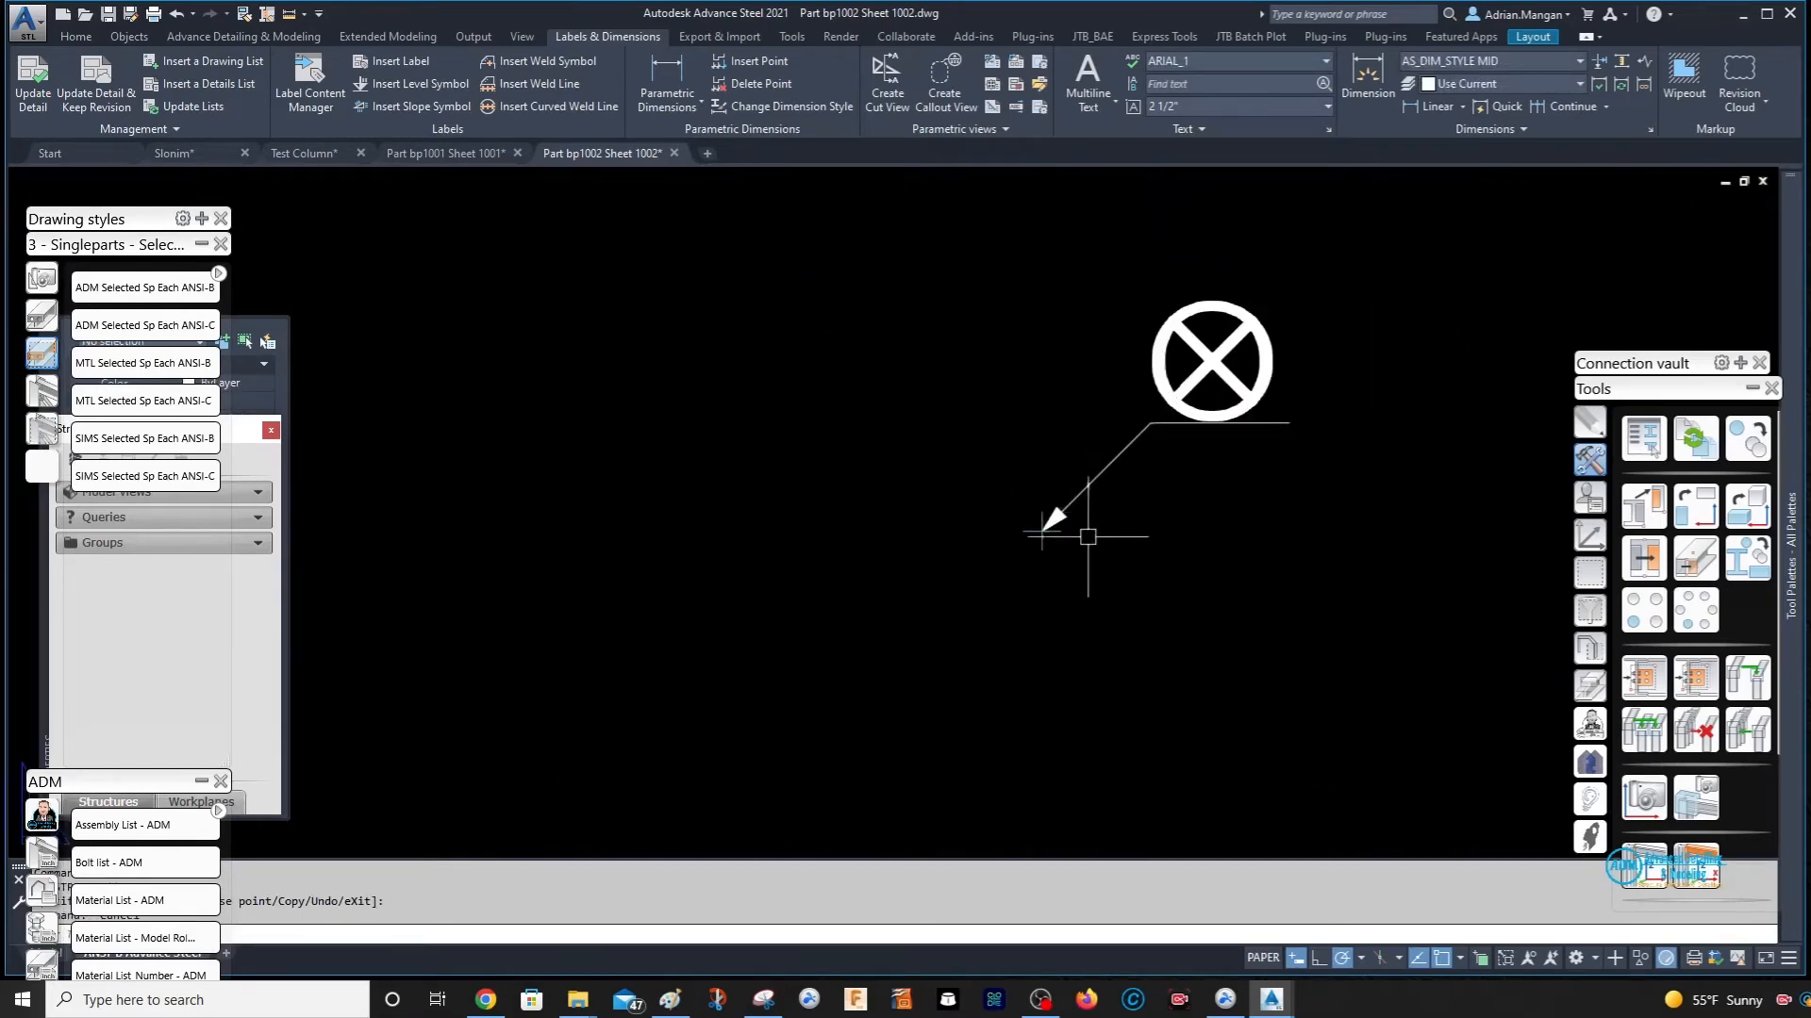
{"action": "scroll", "coordinate": [1098, 532], "scroll_direction": "down", "scroll_amount": 5}
{"action": "scroll", "coordinate": [1114, 519], "scroll_direction": "up", "scroll_amount": 5}
{"action": "scroll", "coordinate": [1114, 532], "scroll_direction": "down", "scroll_amount": 5}
{"action": "middle_click_drag", "start_coordinate": [1116, 512], "coordinate": [1115, 269]}
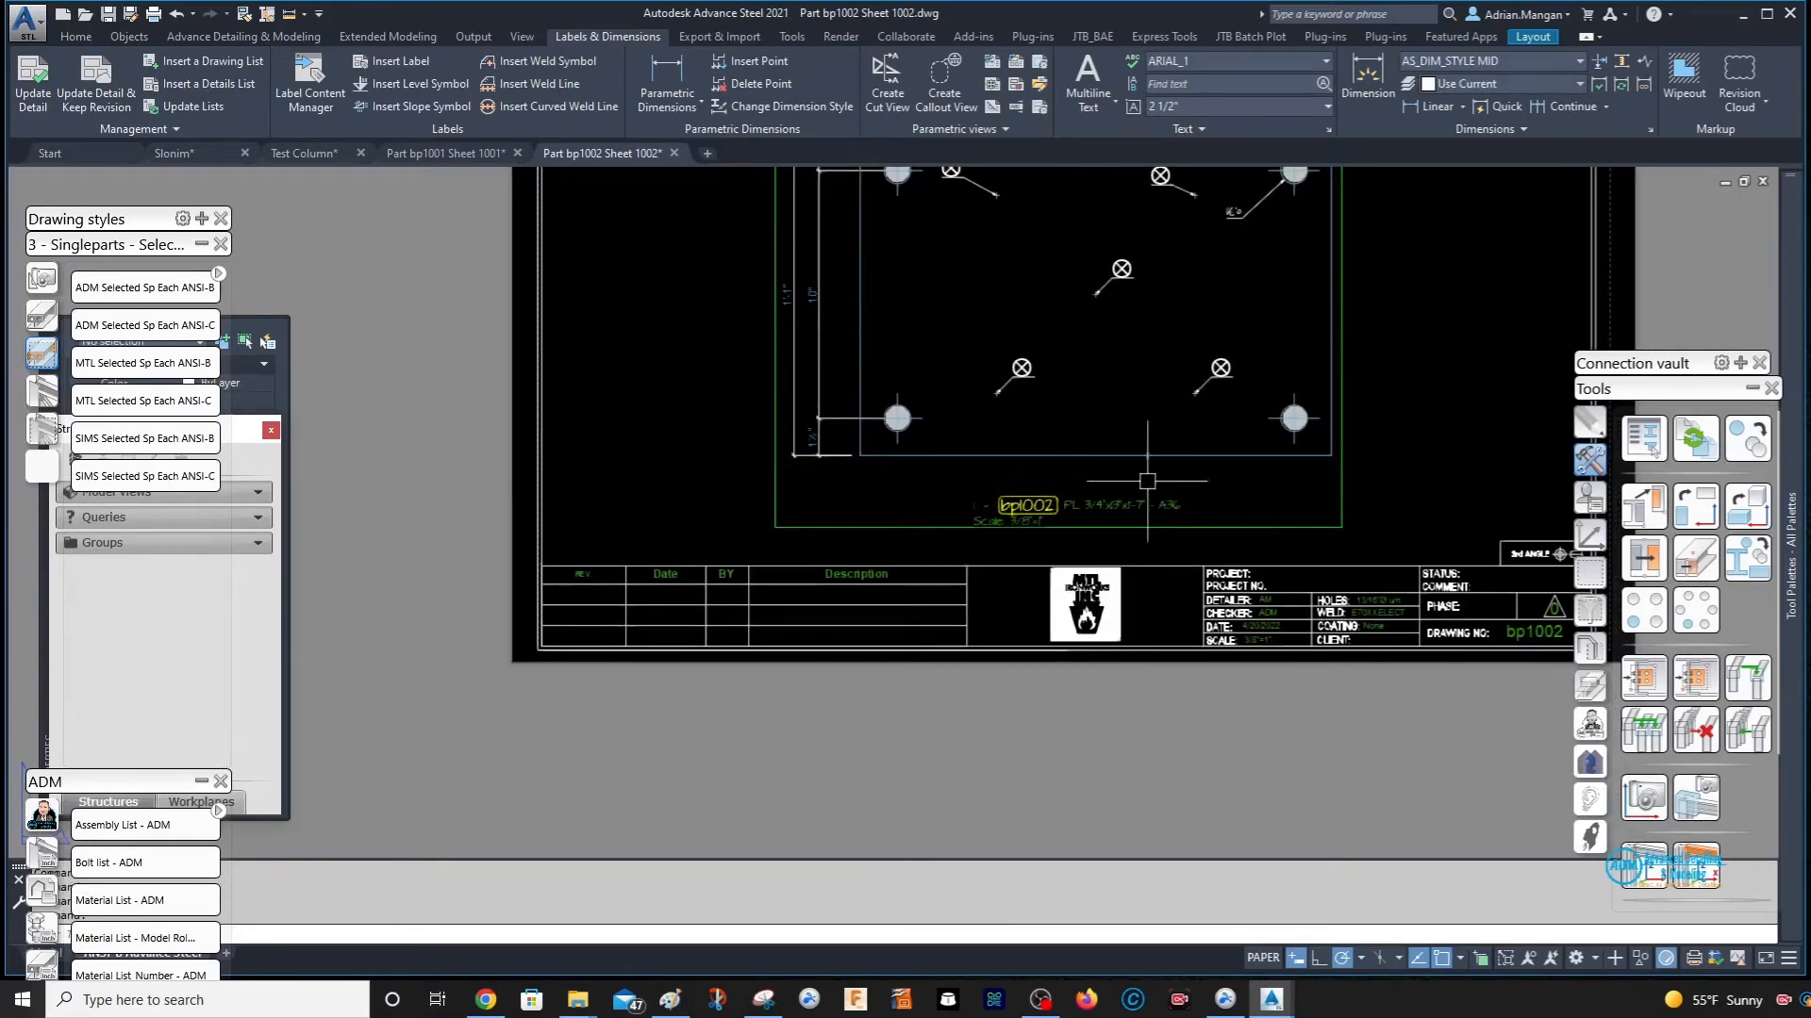
{"action": "scroll", "coordinate": [1147, 481], "scroll_direction": "up", "scroll_amount": 4}
{"action": "scroll", "coordinate": [1112, 384], "scroll_direction": "down", "scroll_amount": 4}
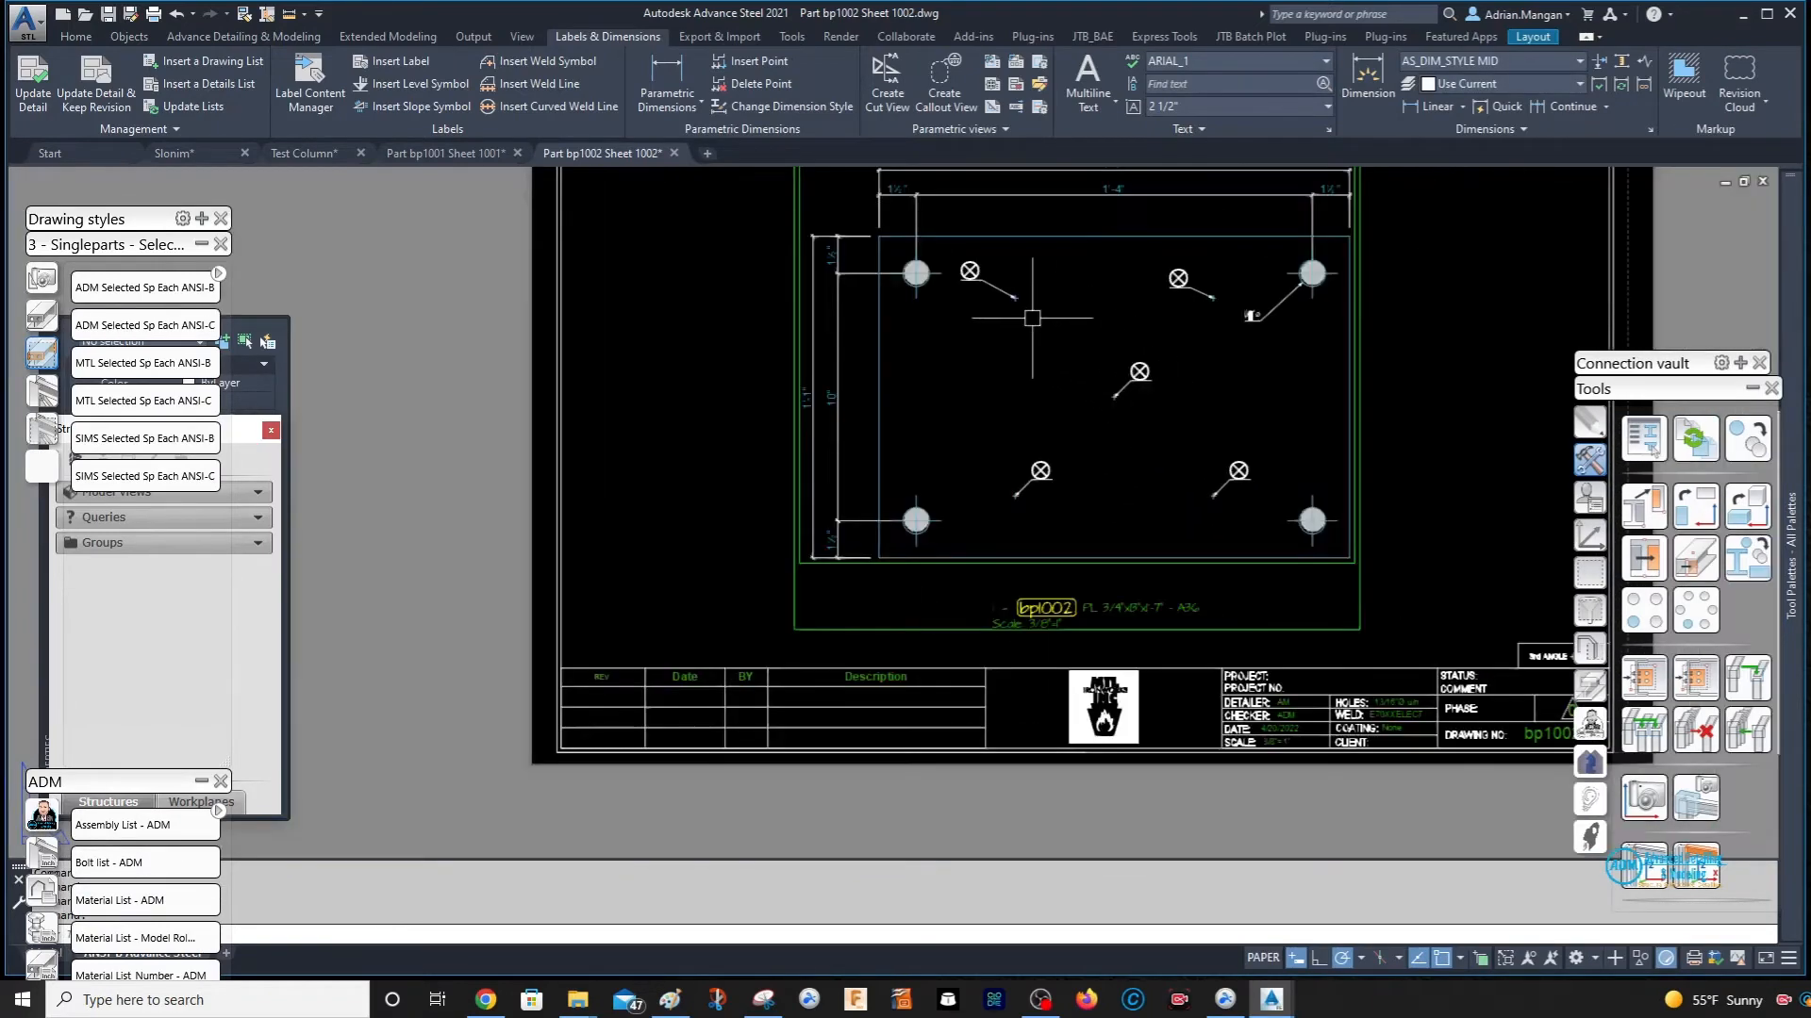
- Update the bp1001 part detail and move its hole diameter label up, clear of the upper-right punch mark
{"action": "left_click", "coordinate": [443, 153]}
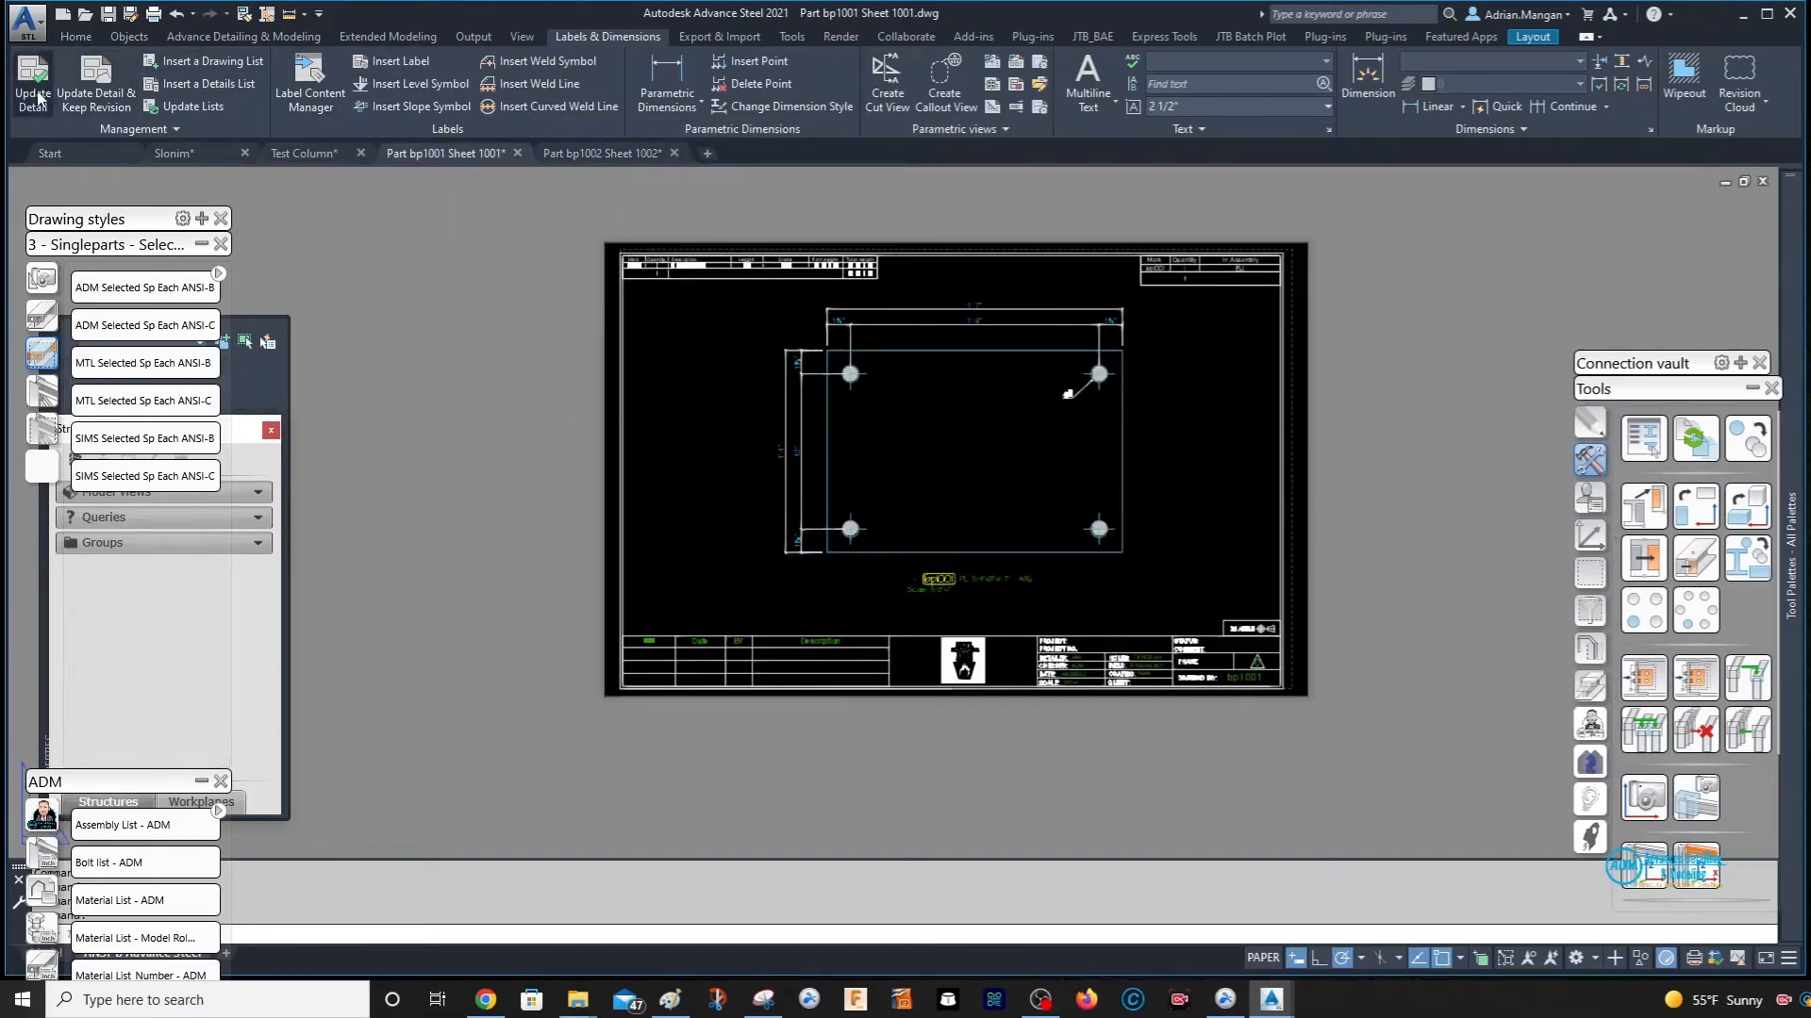
{"action": "scroll", "coordinate": [894, 386], "scroll_direction": "up", "scroll_amount": 4}
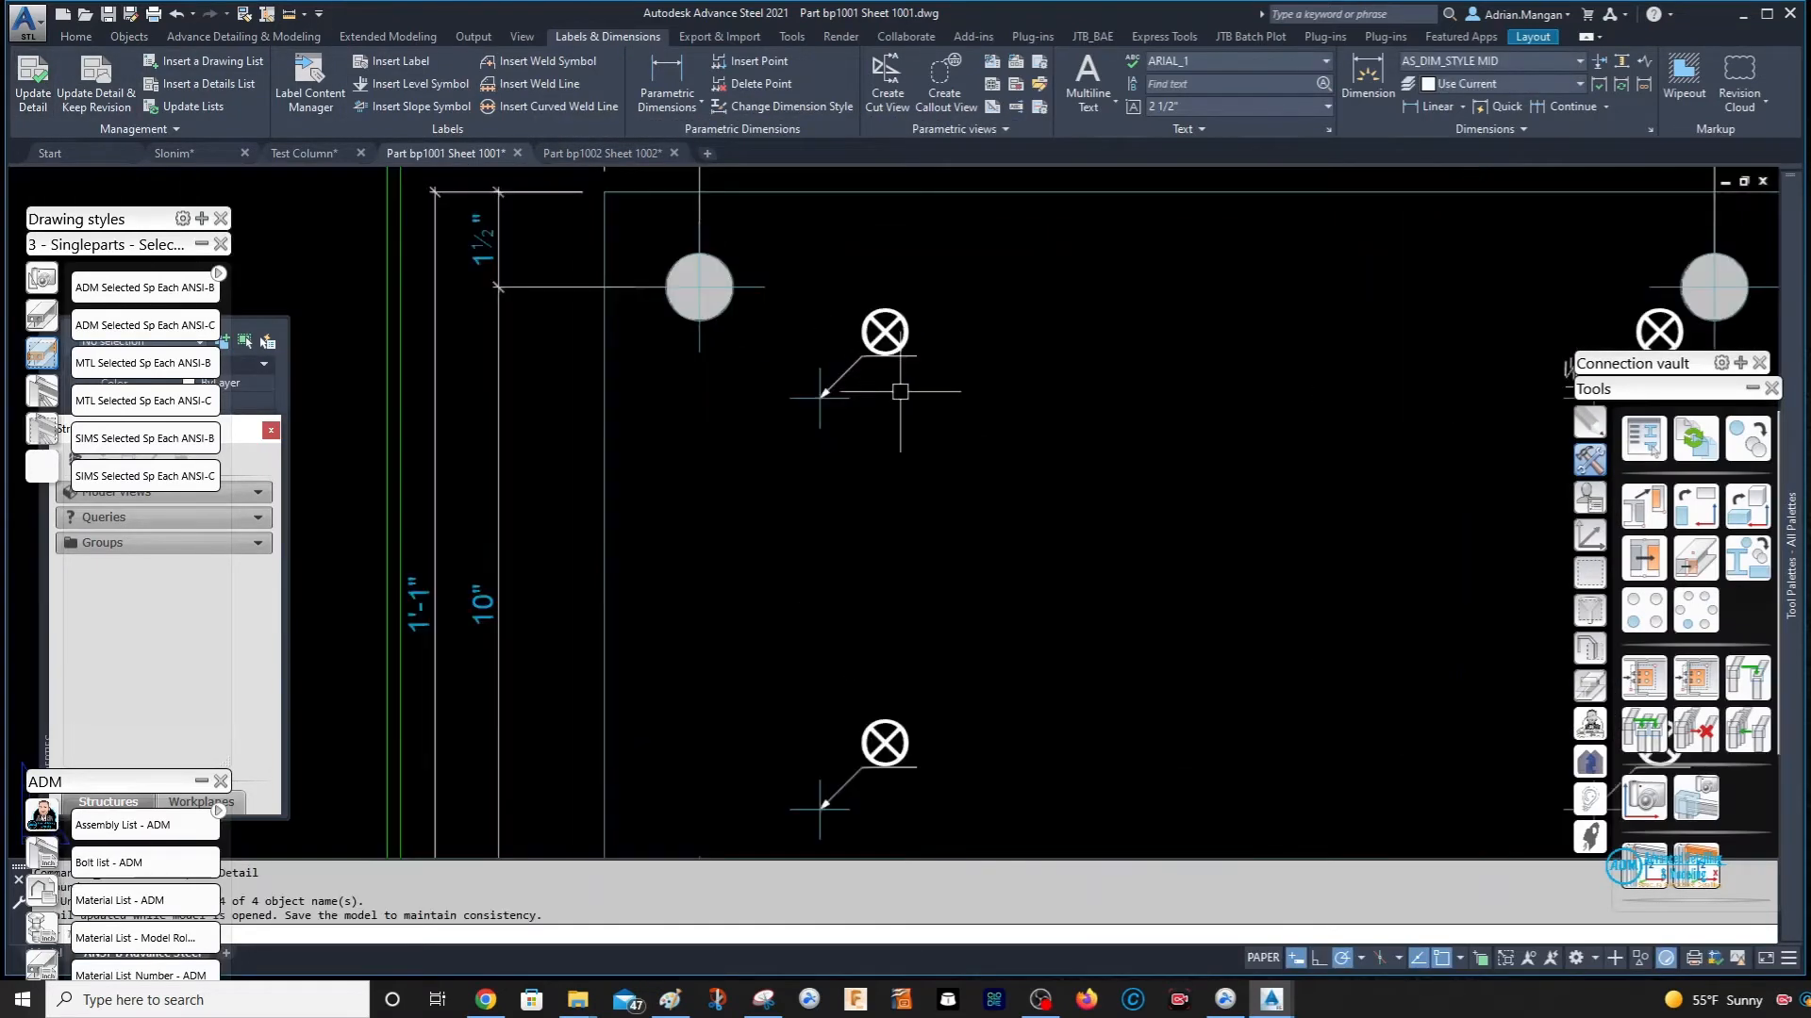
{"action": "scroll", "coordinate": [900, 391], "scroll_direction": "down", "scroll_amount": 2}
{"action": "scroll", "coordinate": [1141, 391], "scroll_direction": "up", "scroll_amount": 4}
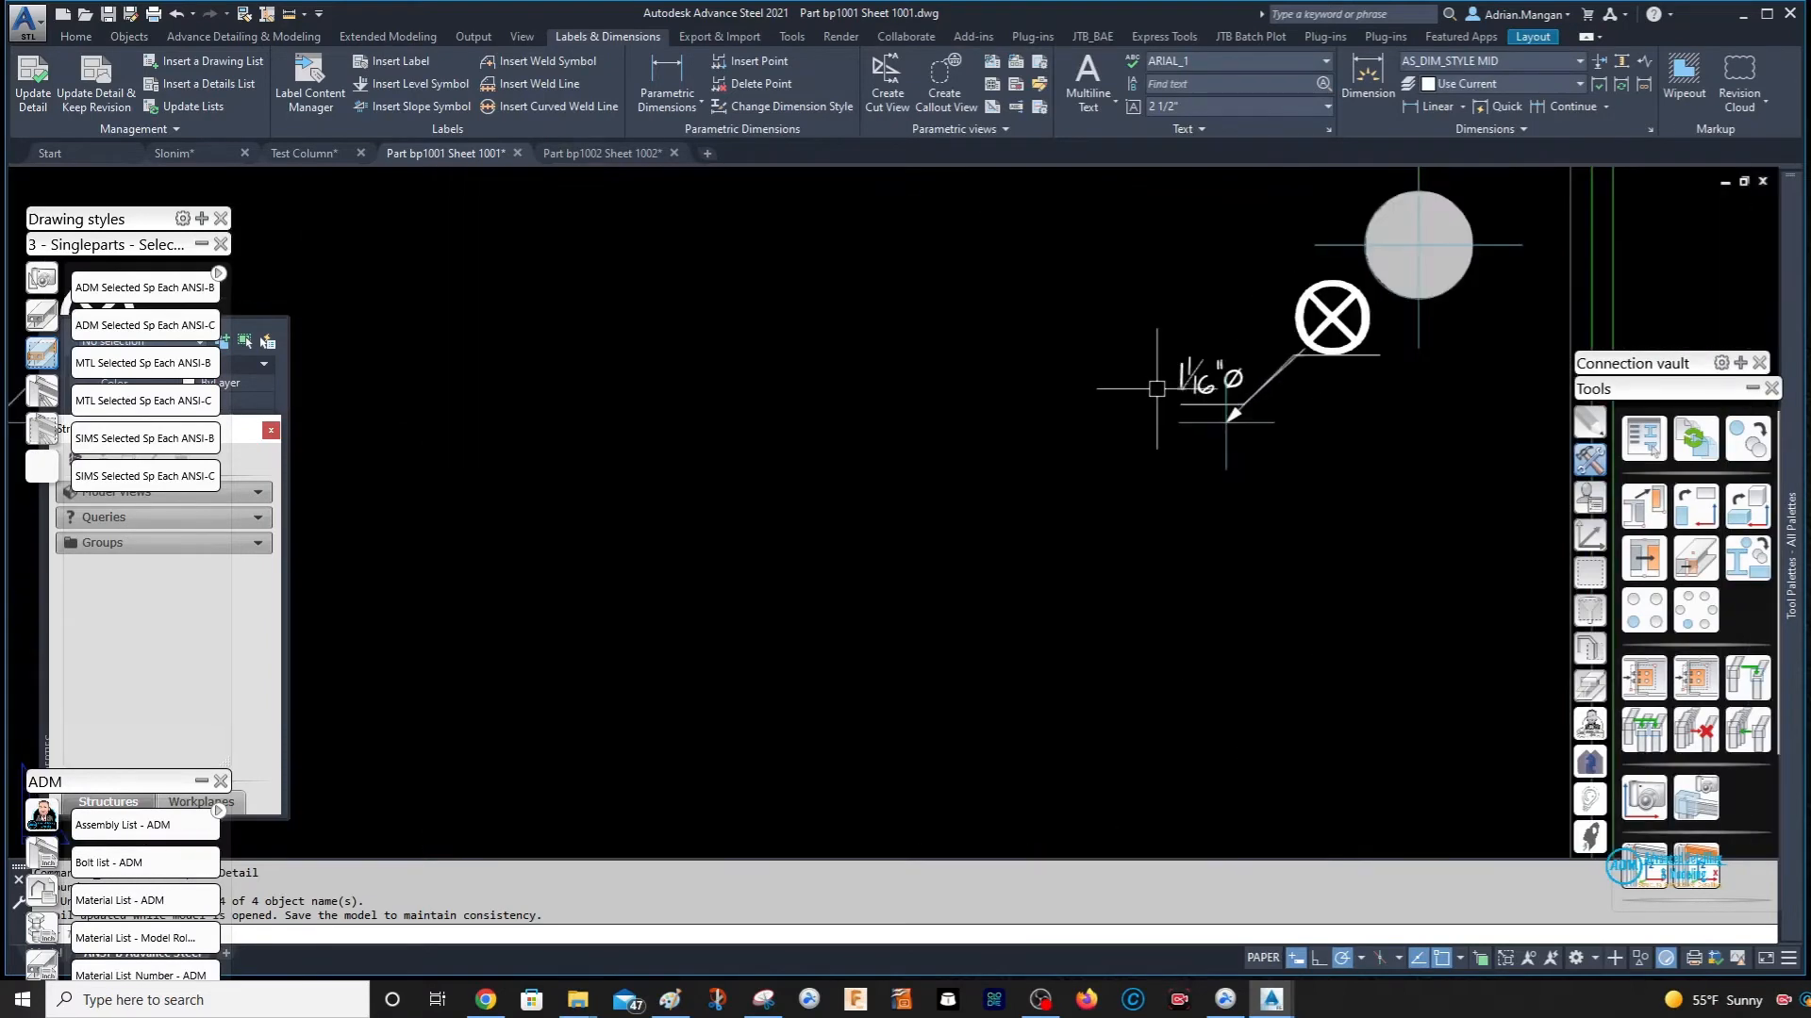
{"action": "left_click", "coordinate": [1203, 382]}
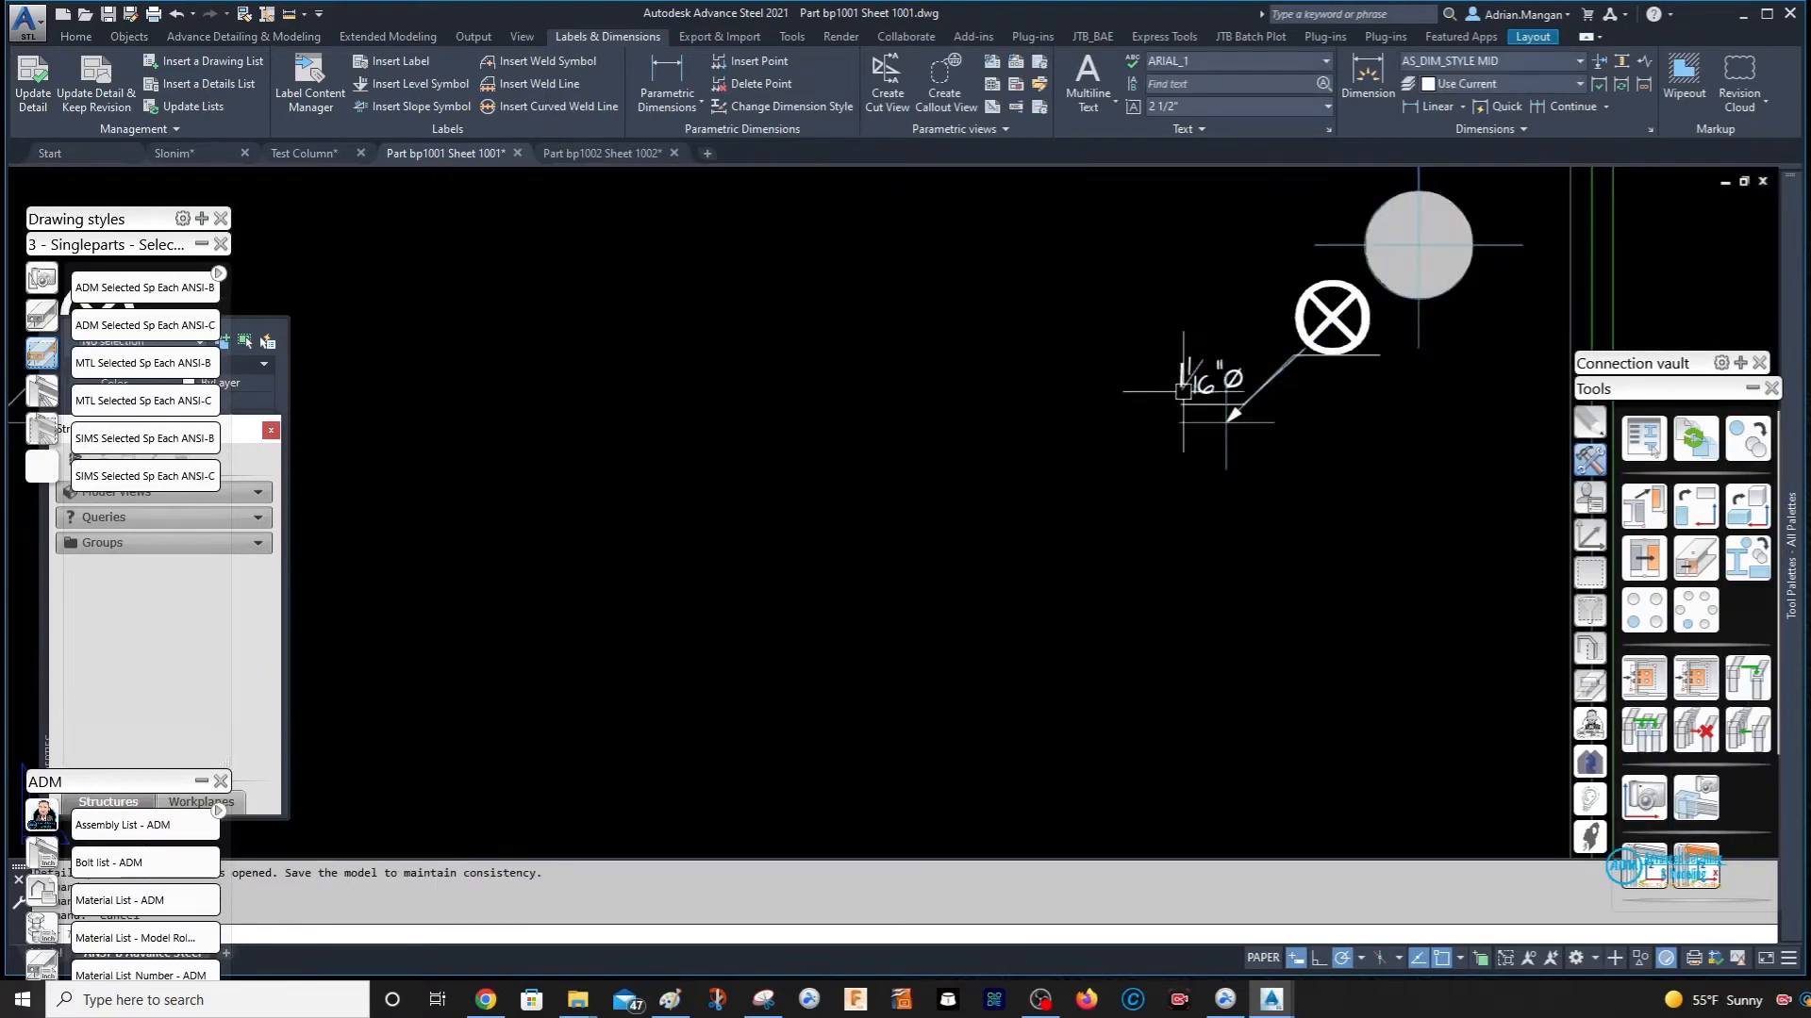
{"action": "left_click", "coordinate": [1180, 392]}
{"action": "left_click", "coordinate": [1168, 313]}
{"action": "key", "text": "Escape"}
- Add a vertical dimension chain beside the bp1001 plate through both right-hand punch marks and the plate's upper and lower edges
{"action": "scroll", "coordinate": [1167, 313], "scroll_direction": "down", "scroll_amount": 6}
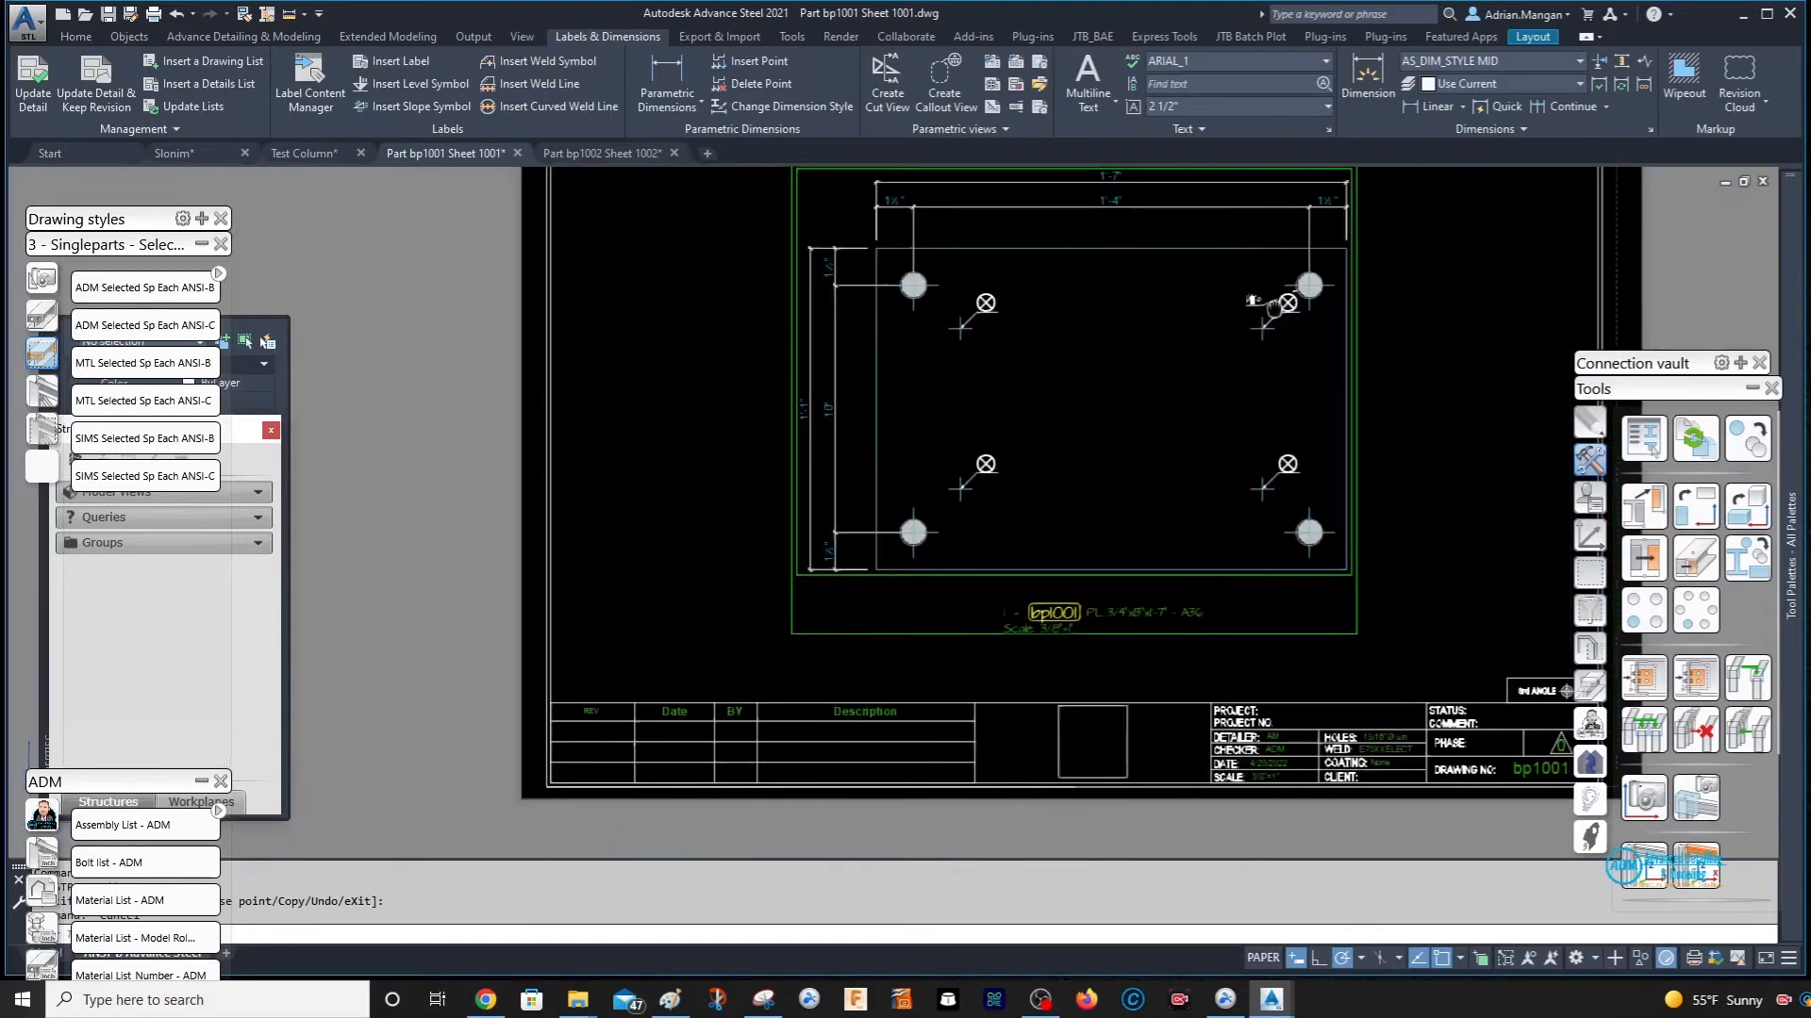
{"action": "left_click", "coordinate": [665, 72]}
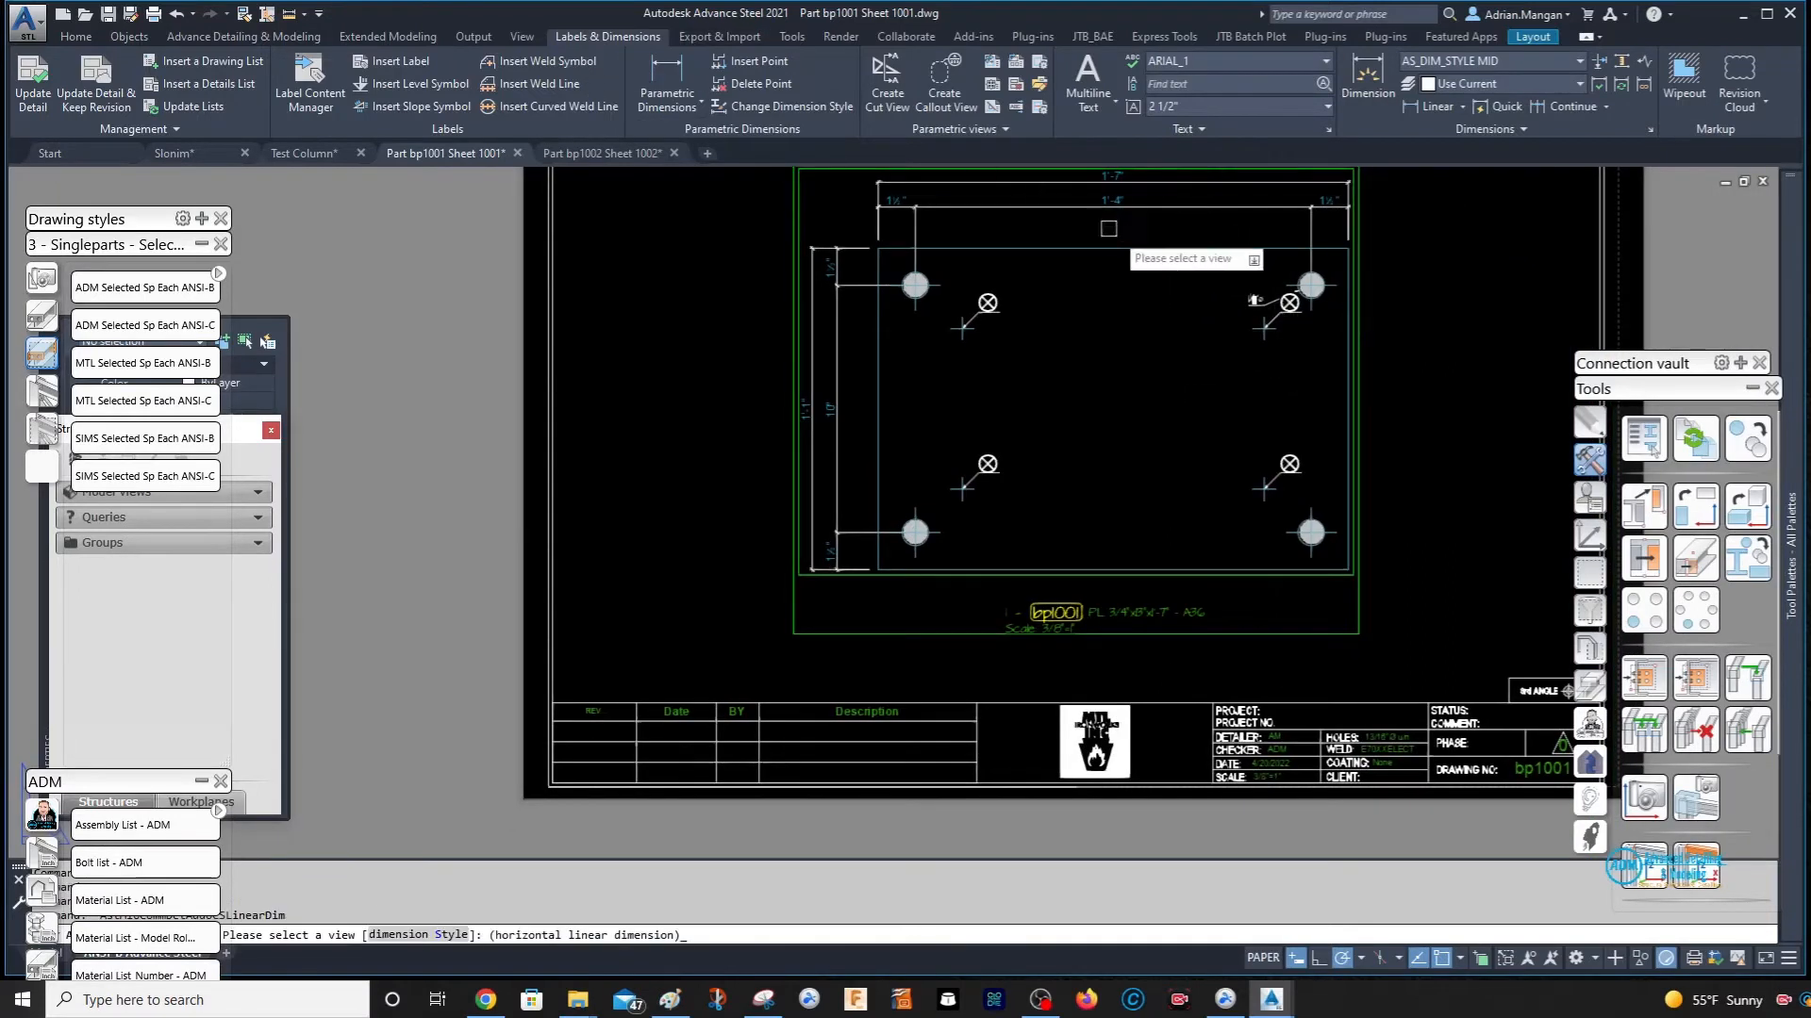
{"action": "left_click", "coordinate": [1276, 329]}
{"action": "left_click", "coordinate": [1432, 327]}
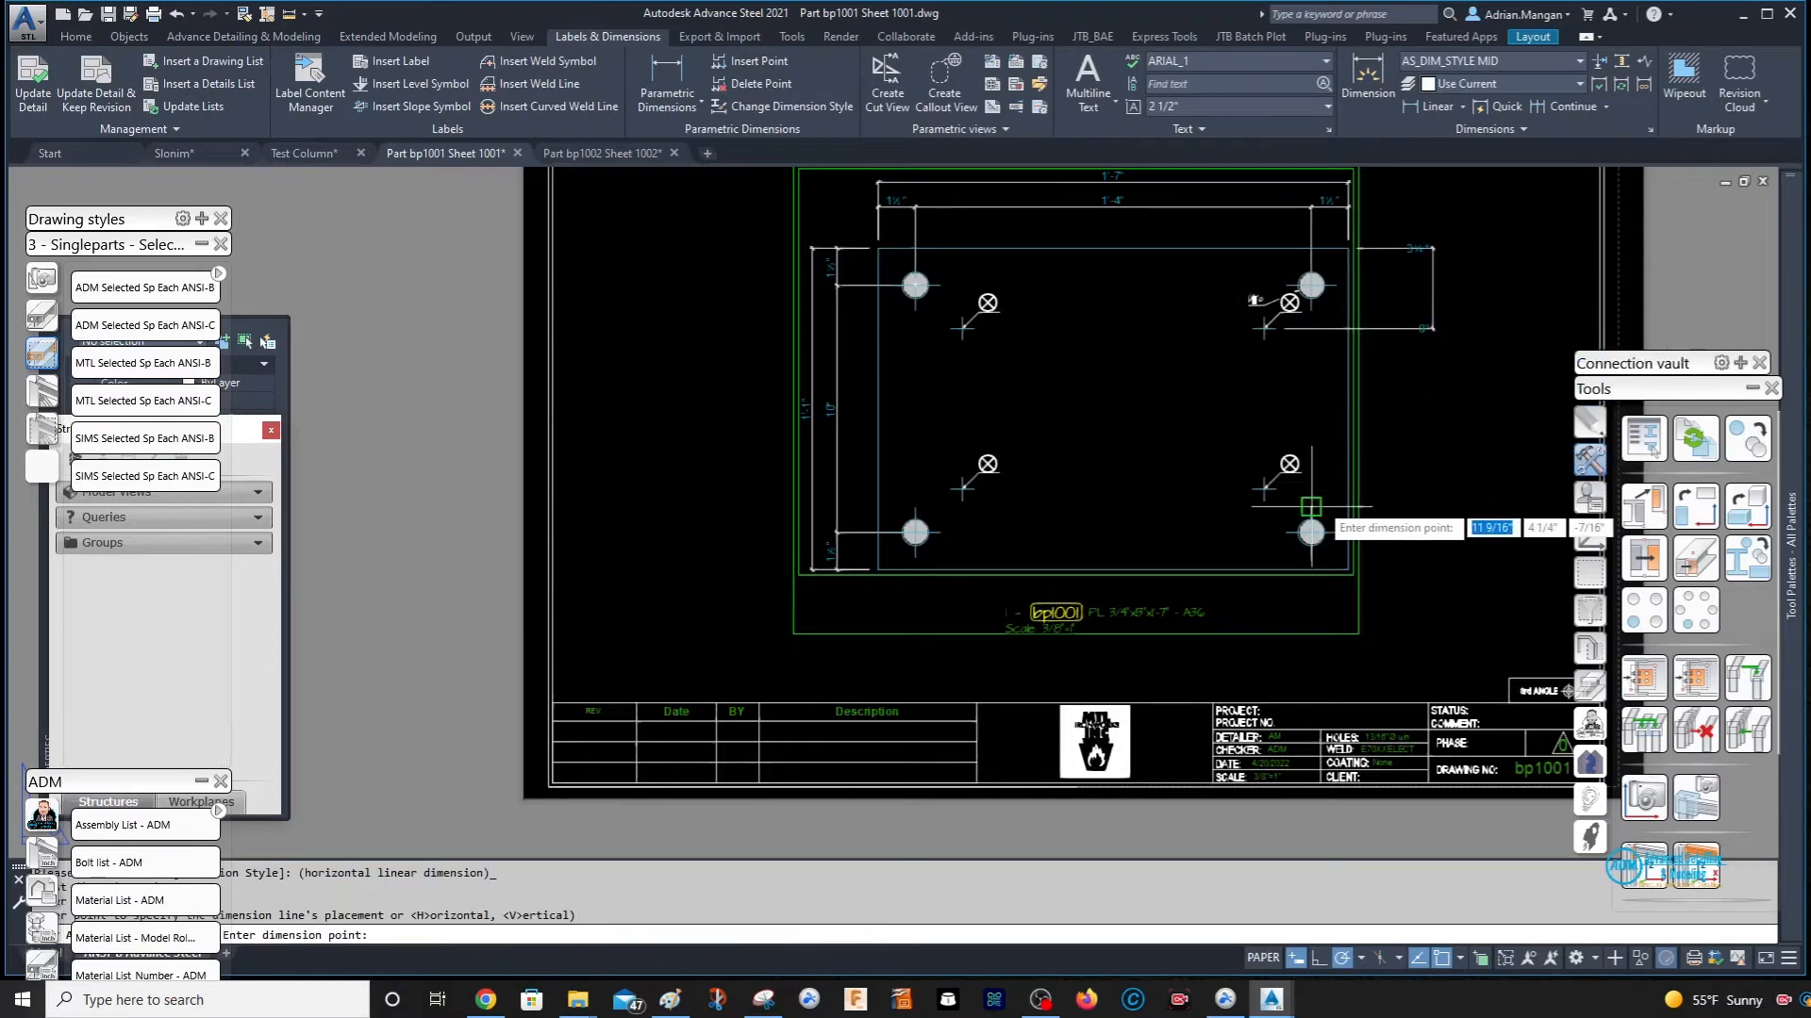
{"action": "left_click", "coordinate": [1264, 488]}
{"action": "left_click", "coordinate": [1345, 559]}
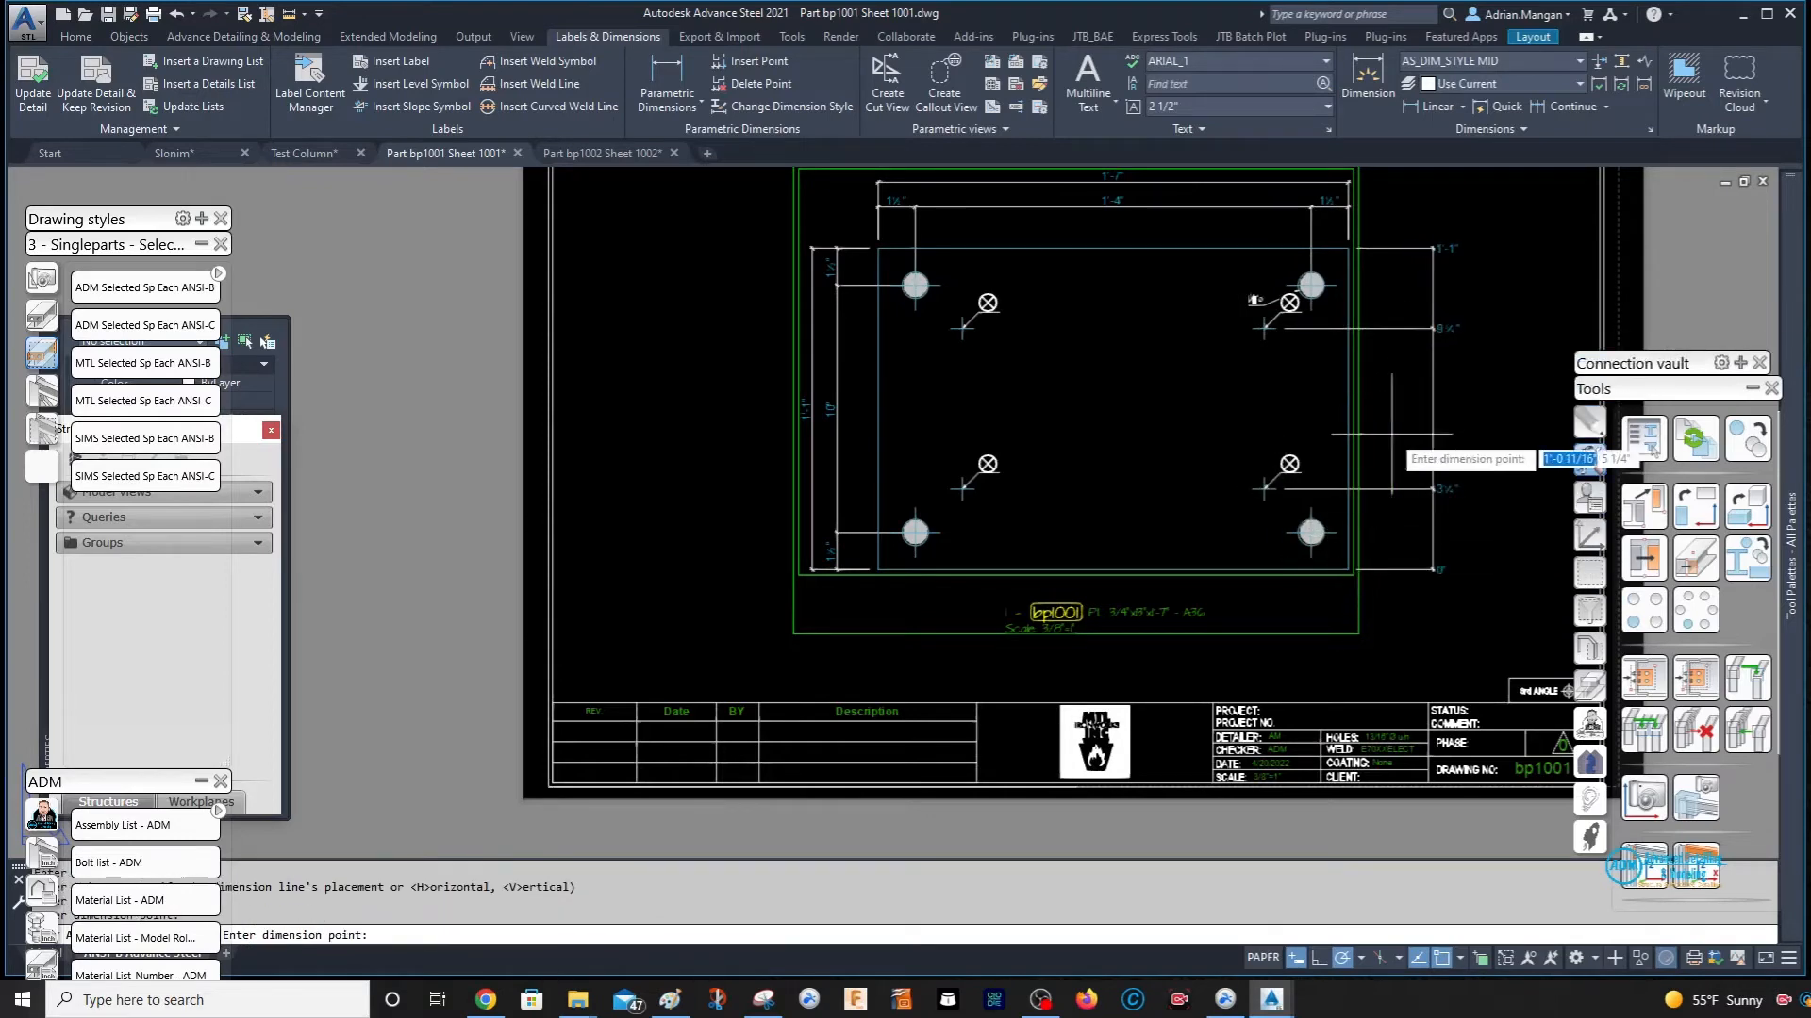
{"action": "right_click", "coordinate": [1393, 429]}
- Open the new vertical dimension chain's properties and set its dimension style to AS_RADIAL
{"action": "right_click", "coordinate": [1393, 426]}
{"action": "left_click", "coordinate": [1411, 437]}
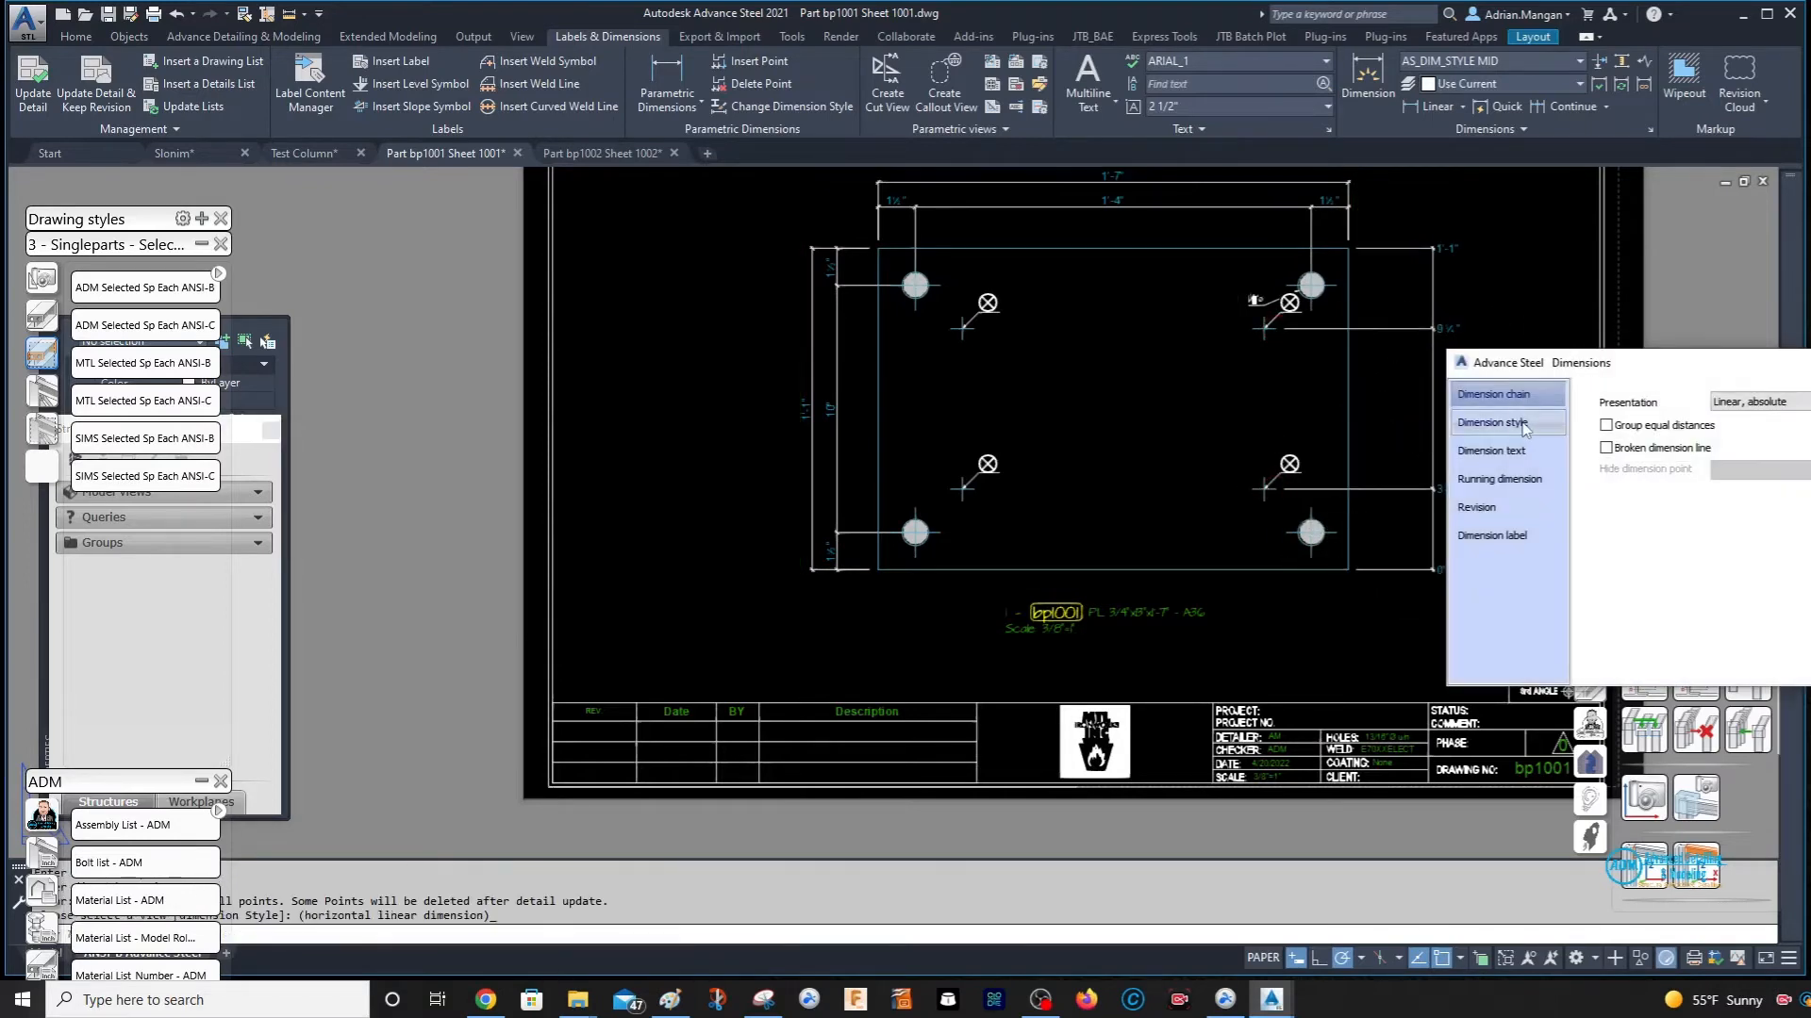
{"action": "left_click", "coordinate": [1525, 427]}
{"action": "left_click", "coordinate": [1744, 404]}
{"action": "left_click", "coordinate": [1740, 452]}
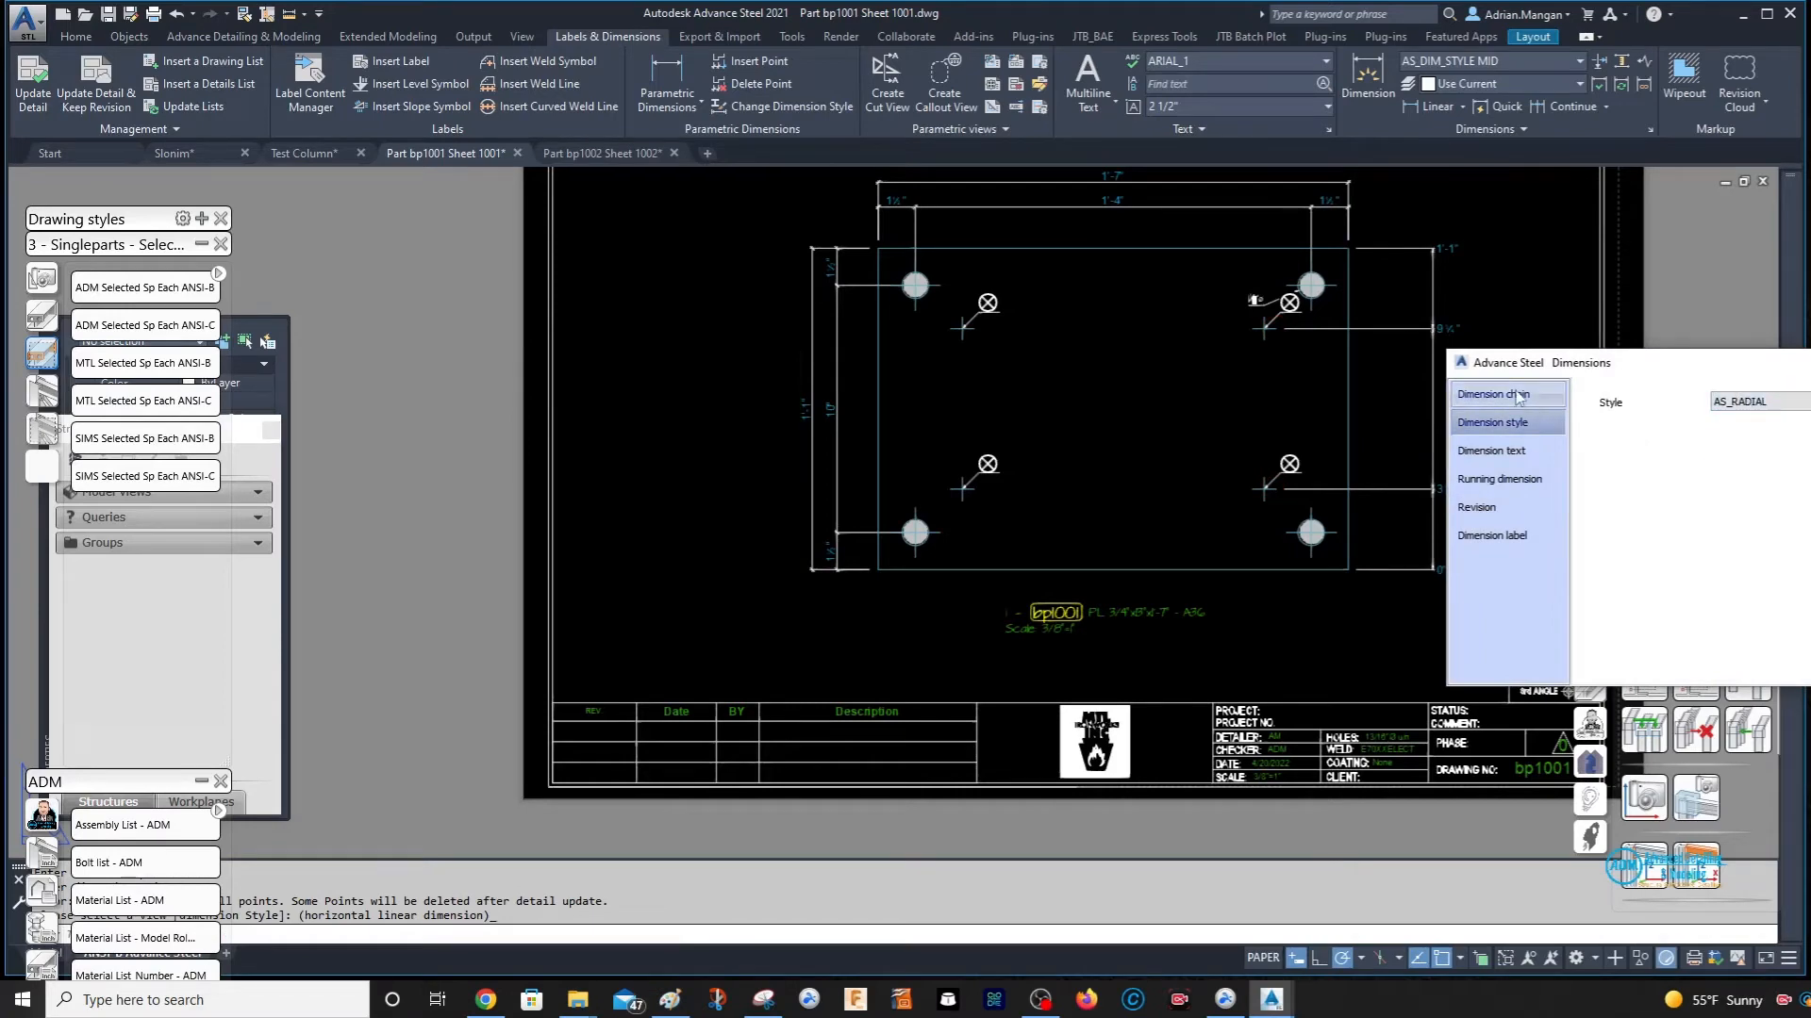
- Set the presentation of the vertical dimension chain beside the bp1001 plate to Linear, relative
{"action": "left_click", "coordinate": [1517, 395]}
{"action": "left_click", "coordinate": [1744, 402]}
{"action": "left_click", "coordinate": [1737, 431]}
{"action": "left_click", "coordinate": [1744, 406]}
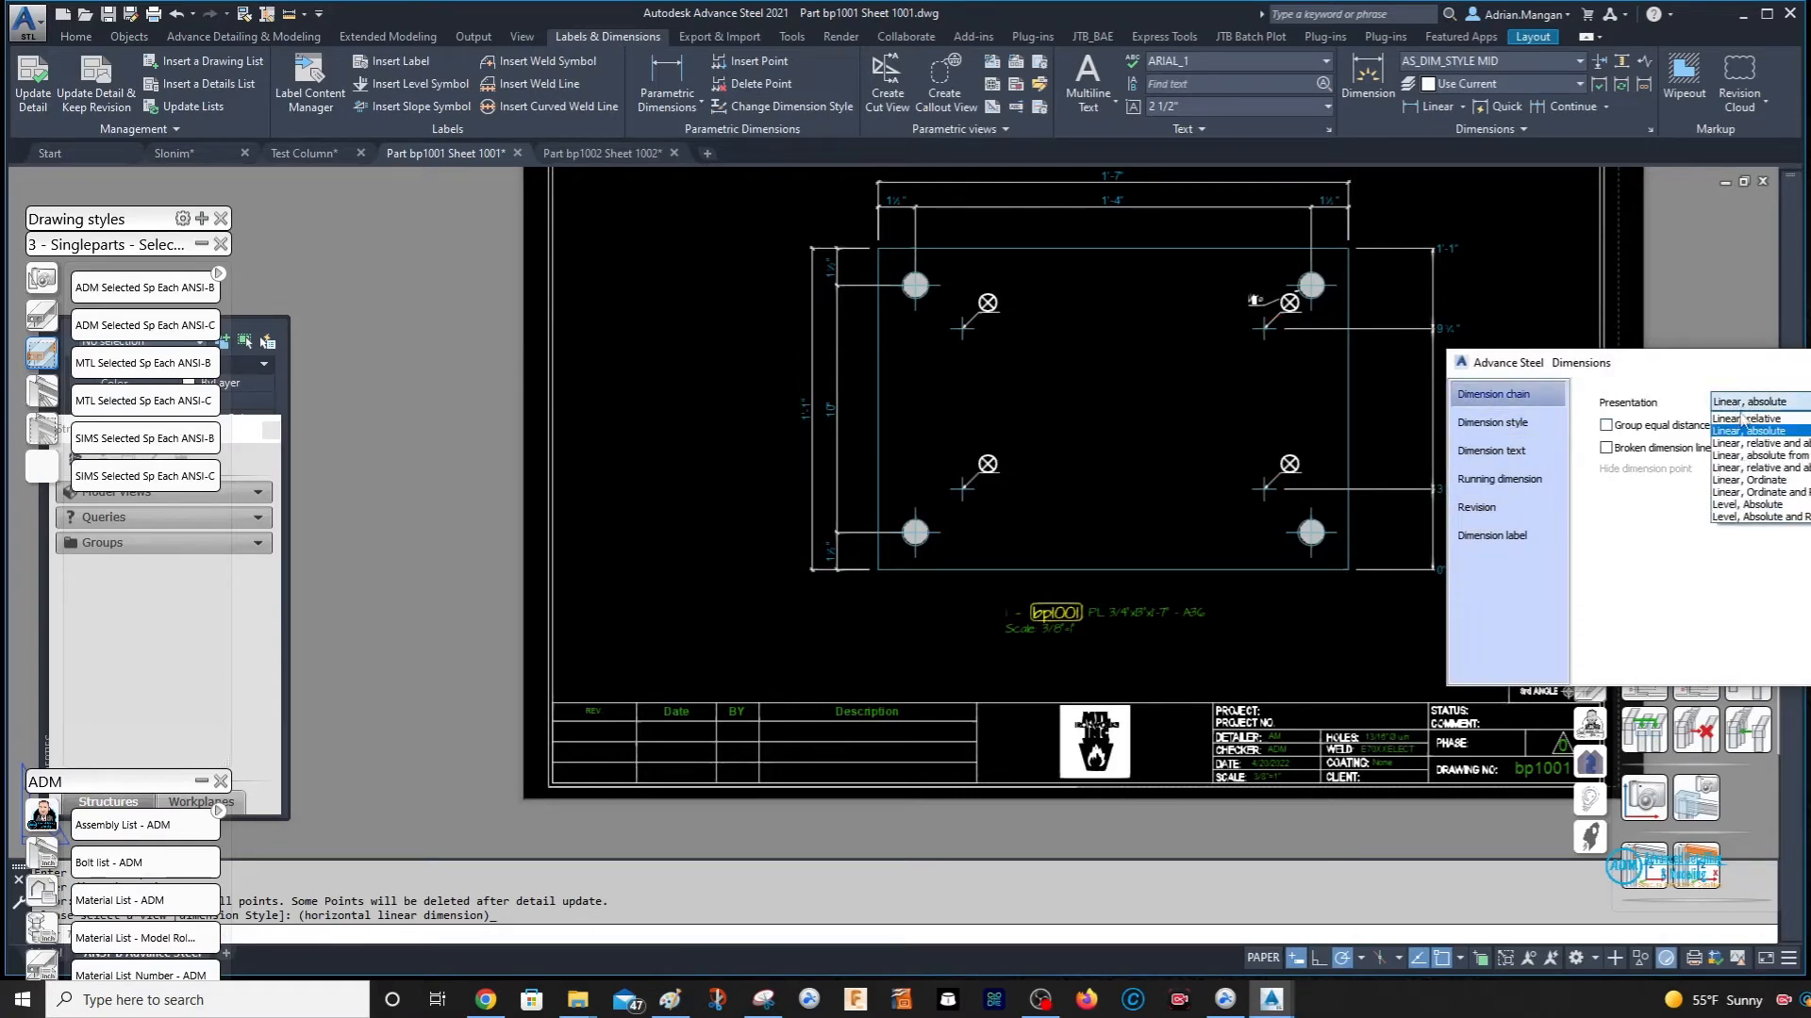
{"action": "left_click", "coordinate": [1744, 419]}
{"action": "middle_click_drag", "start_coordinate": [1433, 398], "coordinate": [1253, 441]}
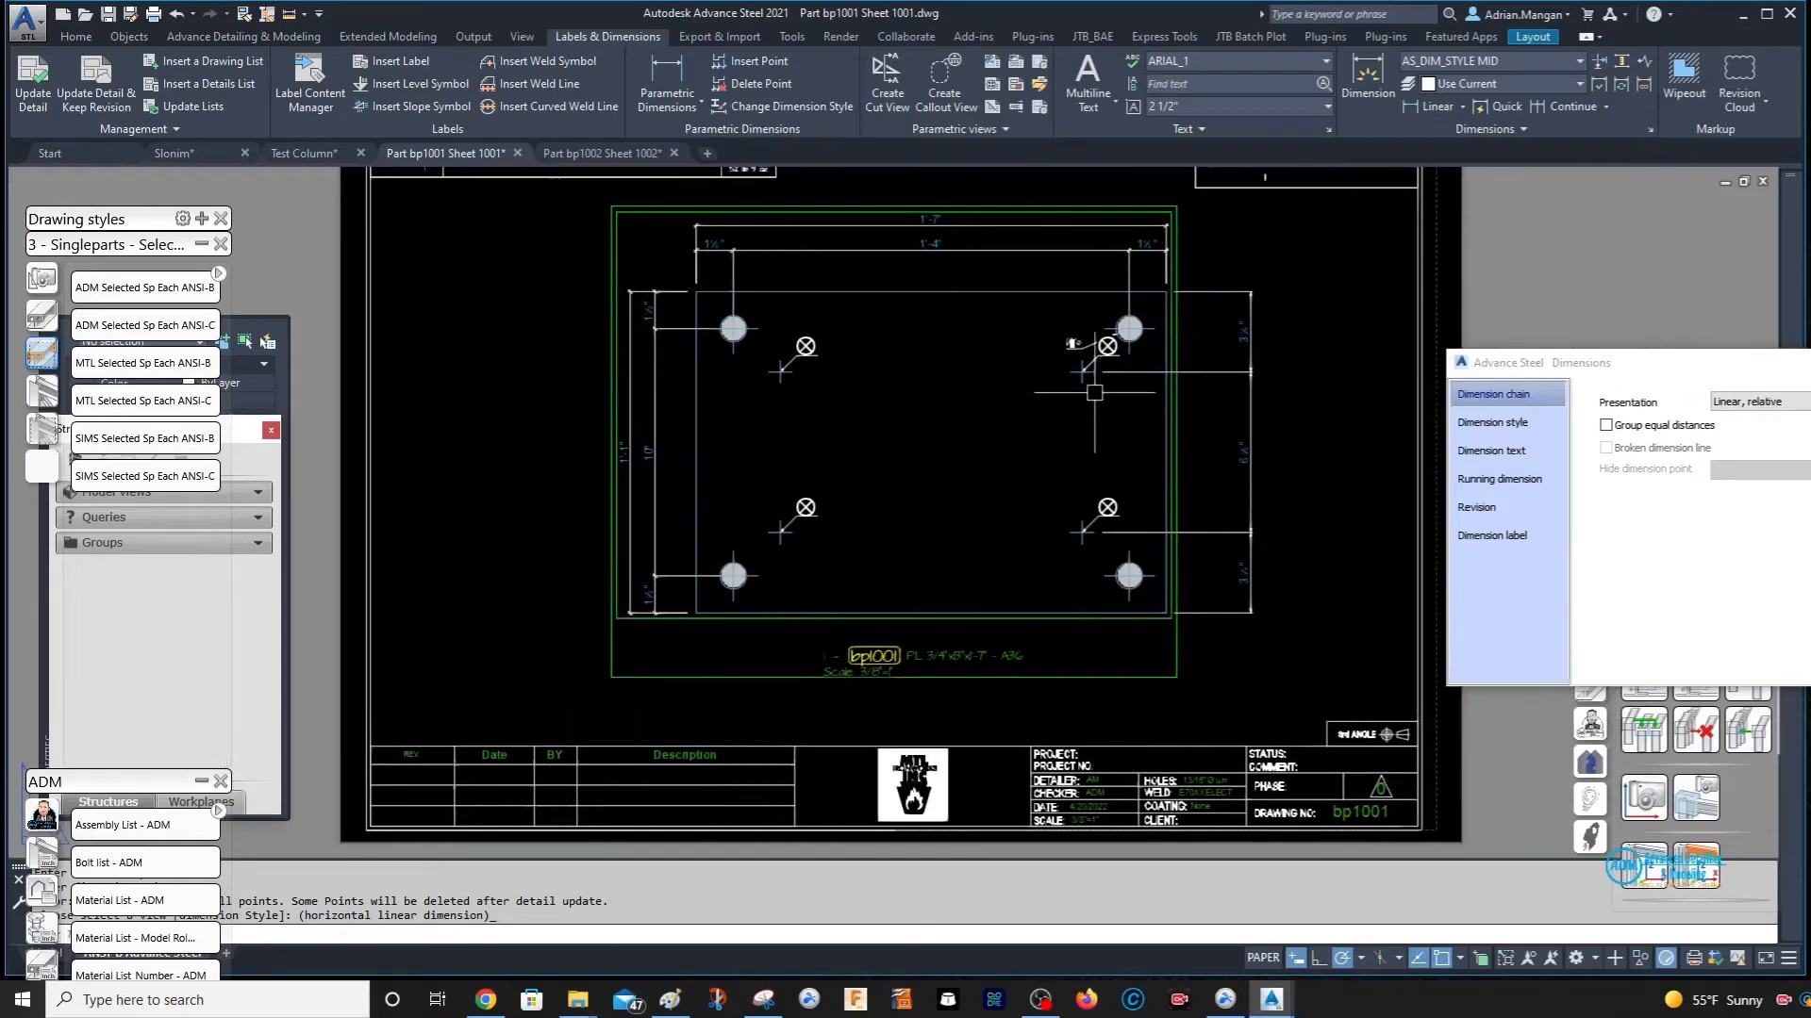
{"action": "scroll", "coordinate": [1137, 352], "scroll_direction": "up", "scroll_amount": 6}
{"action": "scroll", "coordinate": [1140, 354], "scroll_direction": "down", "scroll_amount": 6}
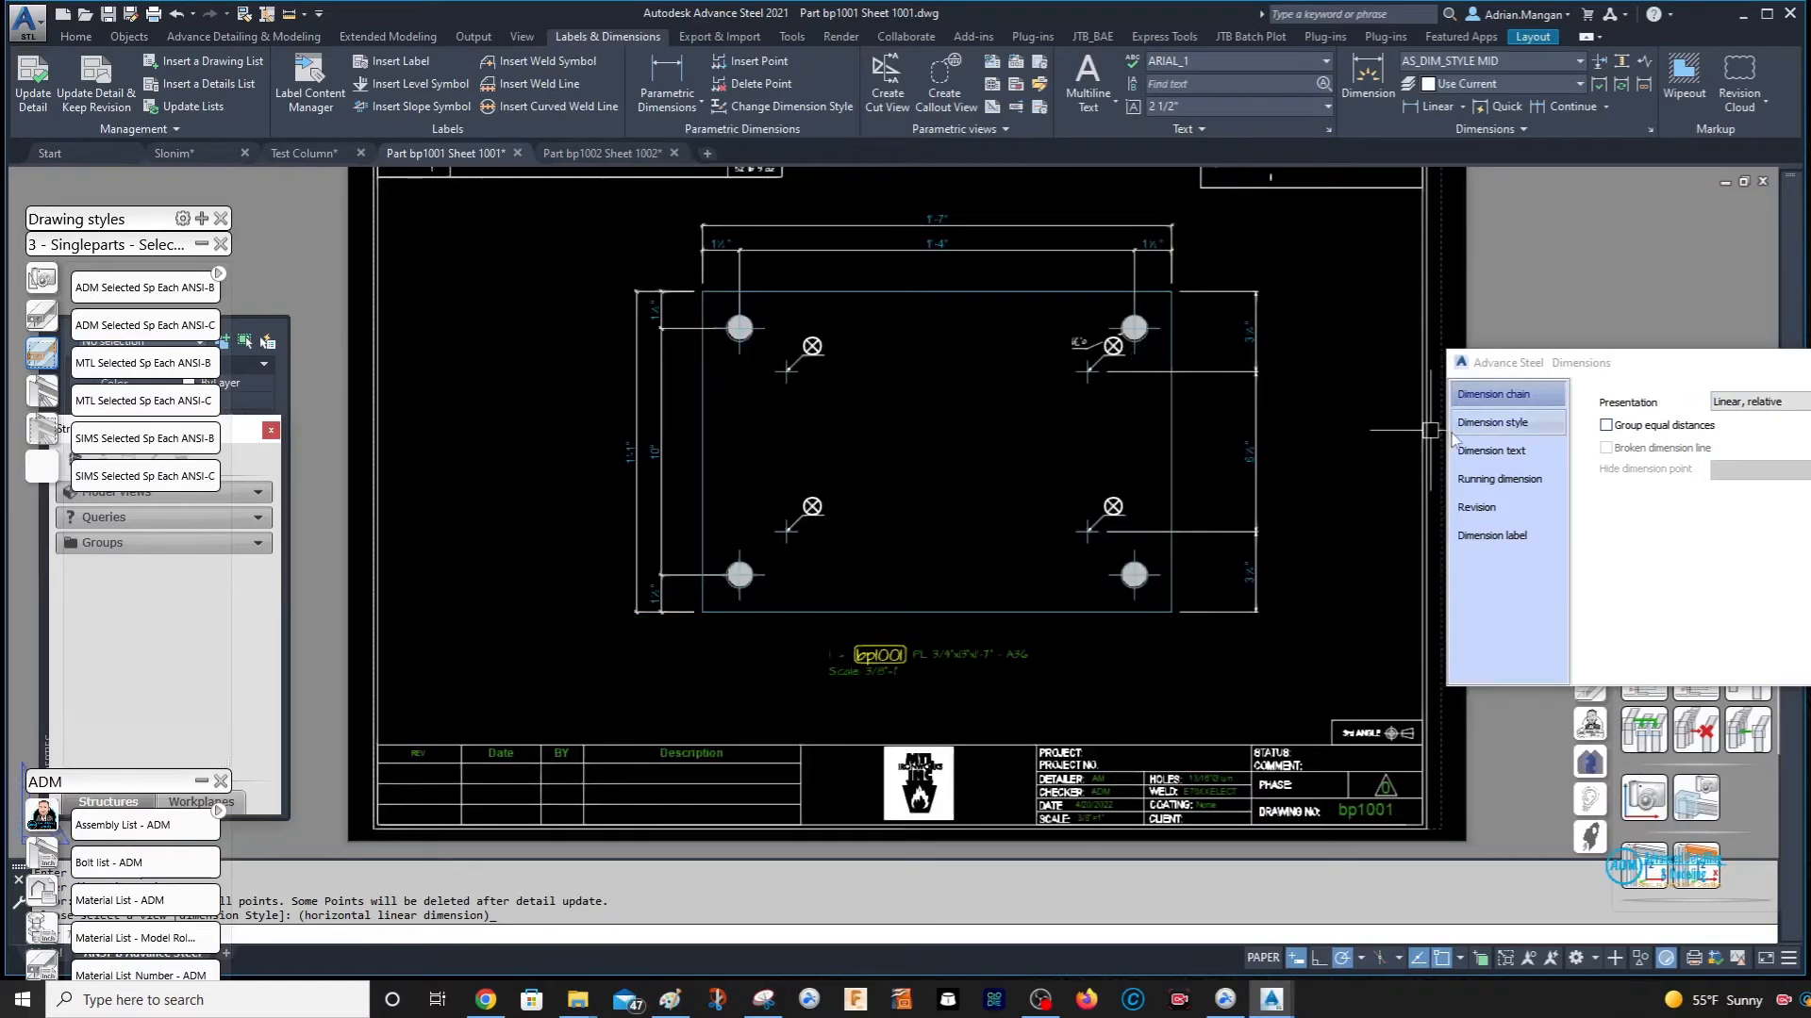
- Set the vertical dimension chain's dimension style to AS_DIM_STYLE1
{"action": "left_click", "coordinate": [1476, 429]}
{"action": "left_click", "coordinate": [1740, 405]}
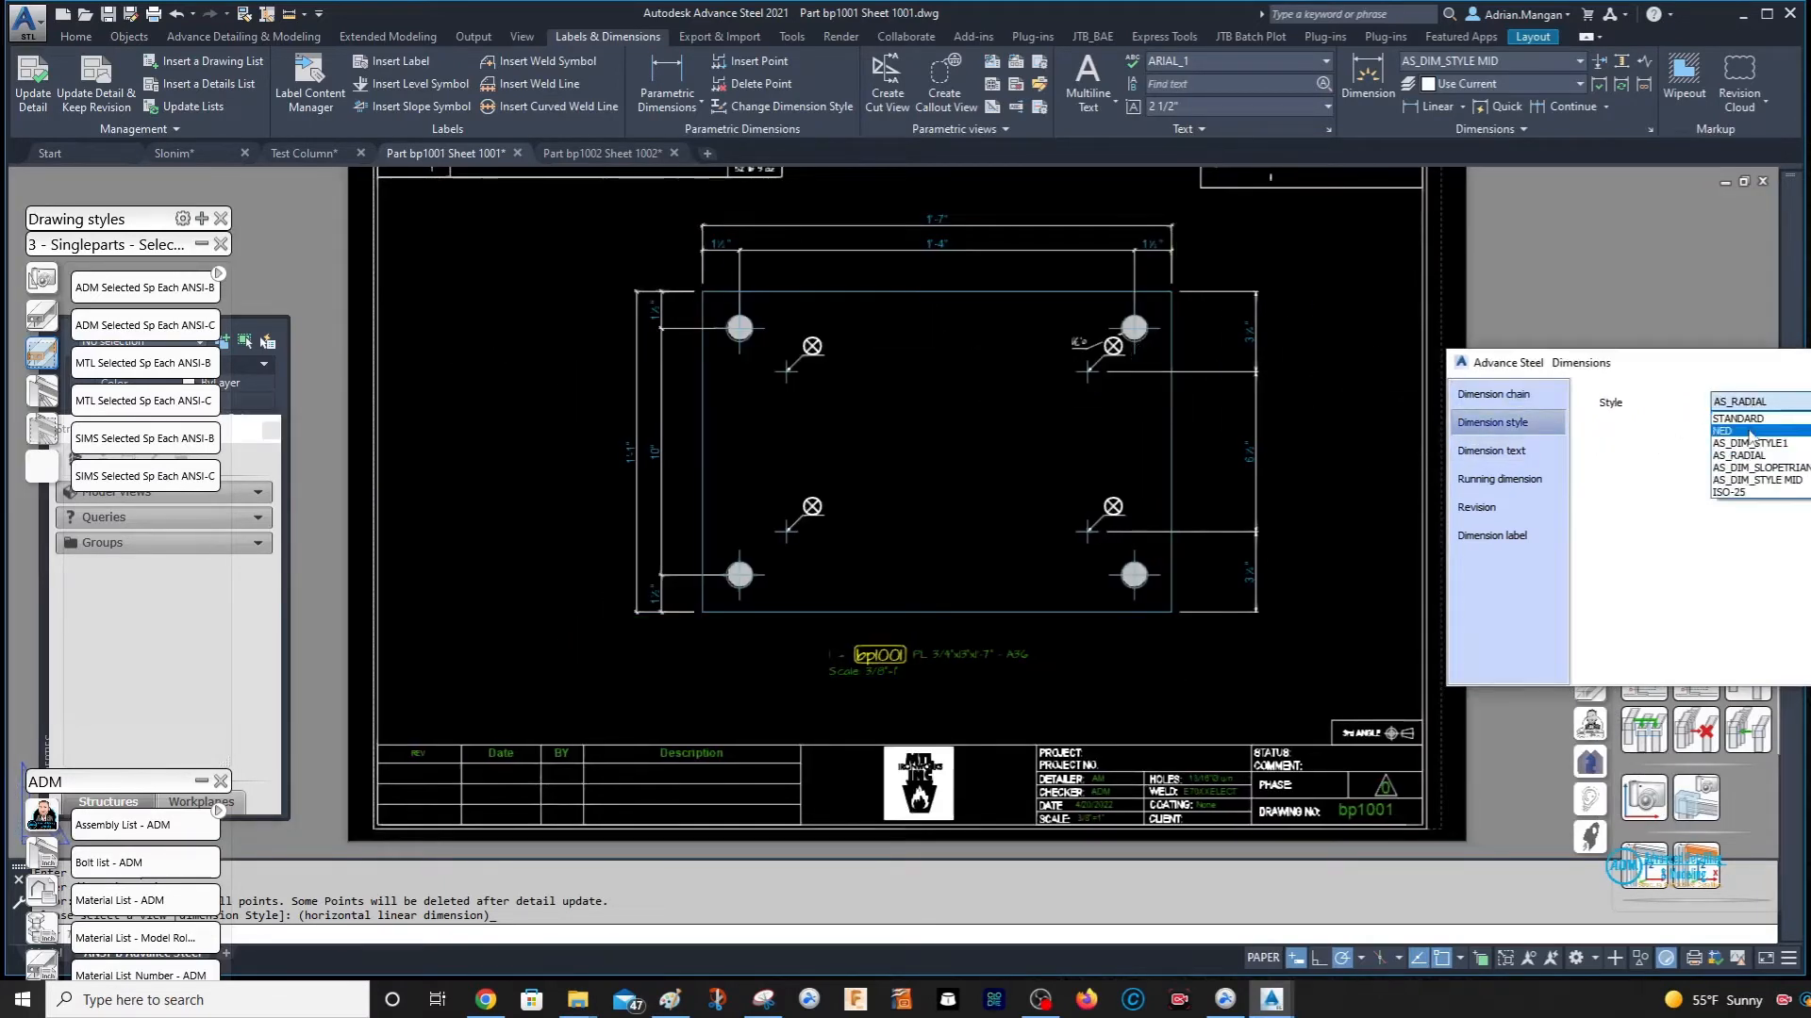
{"action": "left_click", "coordinate": [1749, 443]}
{"action": "scroll", "coordinate": [1245, 328], "scroll_direction": "up", "scroll_amount": 6}
{"action": "scroll", "coordinate": [1247, 315], "scroll_direction": "down", "scroll_amount": 4}
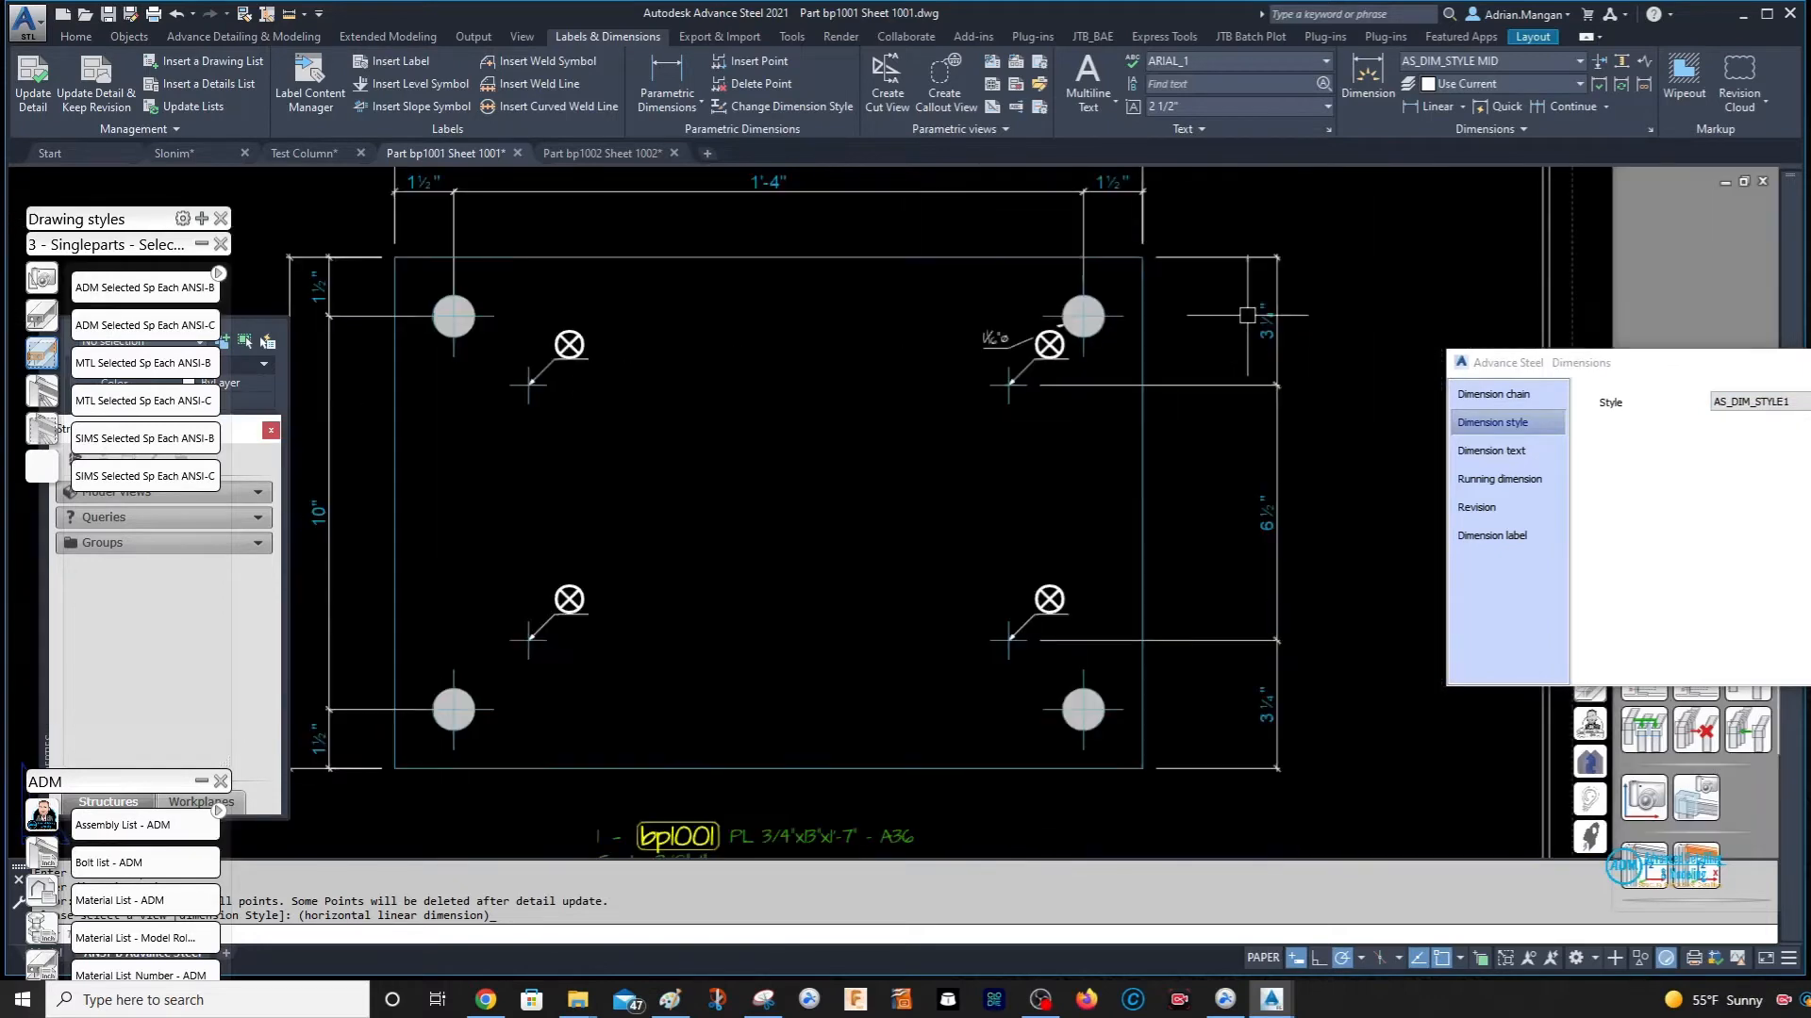
{"action": "middle_click_drag", "start_coordinate": [1246, 315], "coordinate": [1231, 294]}
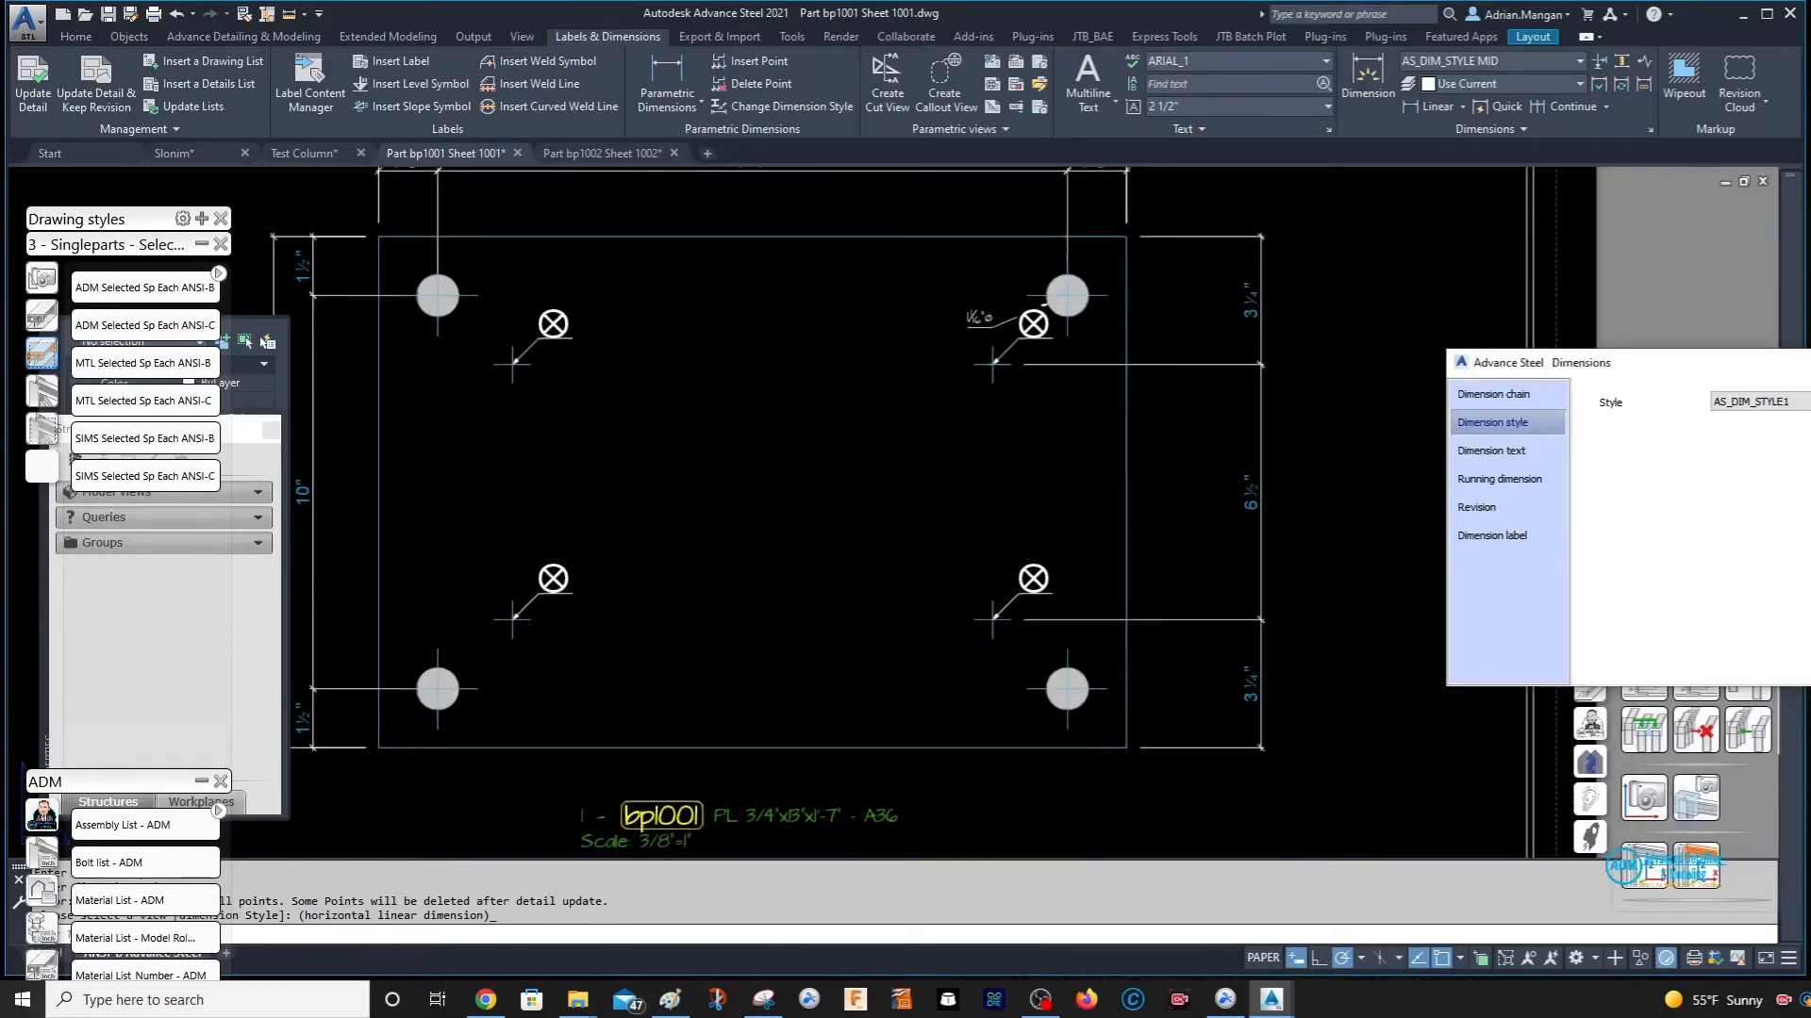
{"action": "scroll", "coordinate": [1326, 566], "scroll_direction": "down", "scroll_amount": 6}
- Move the bp1001 part label down to leave room for a dimension below the plate
{"action": "left_click", "coordinate": [1324, 572]}
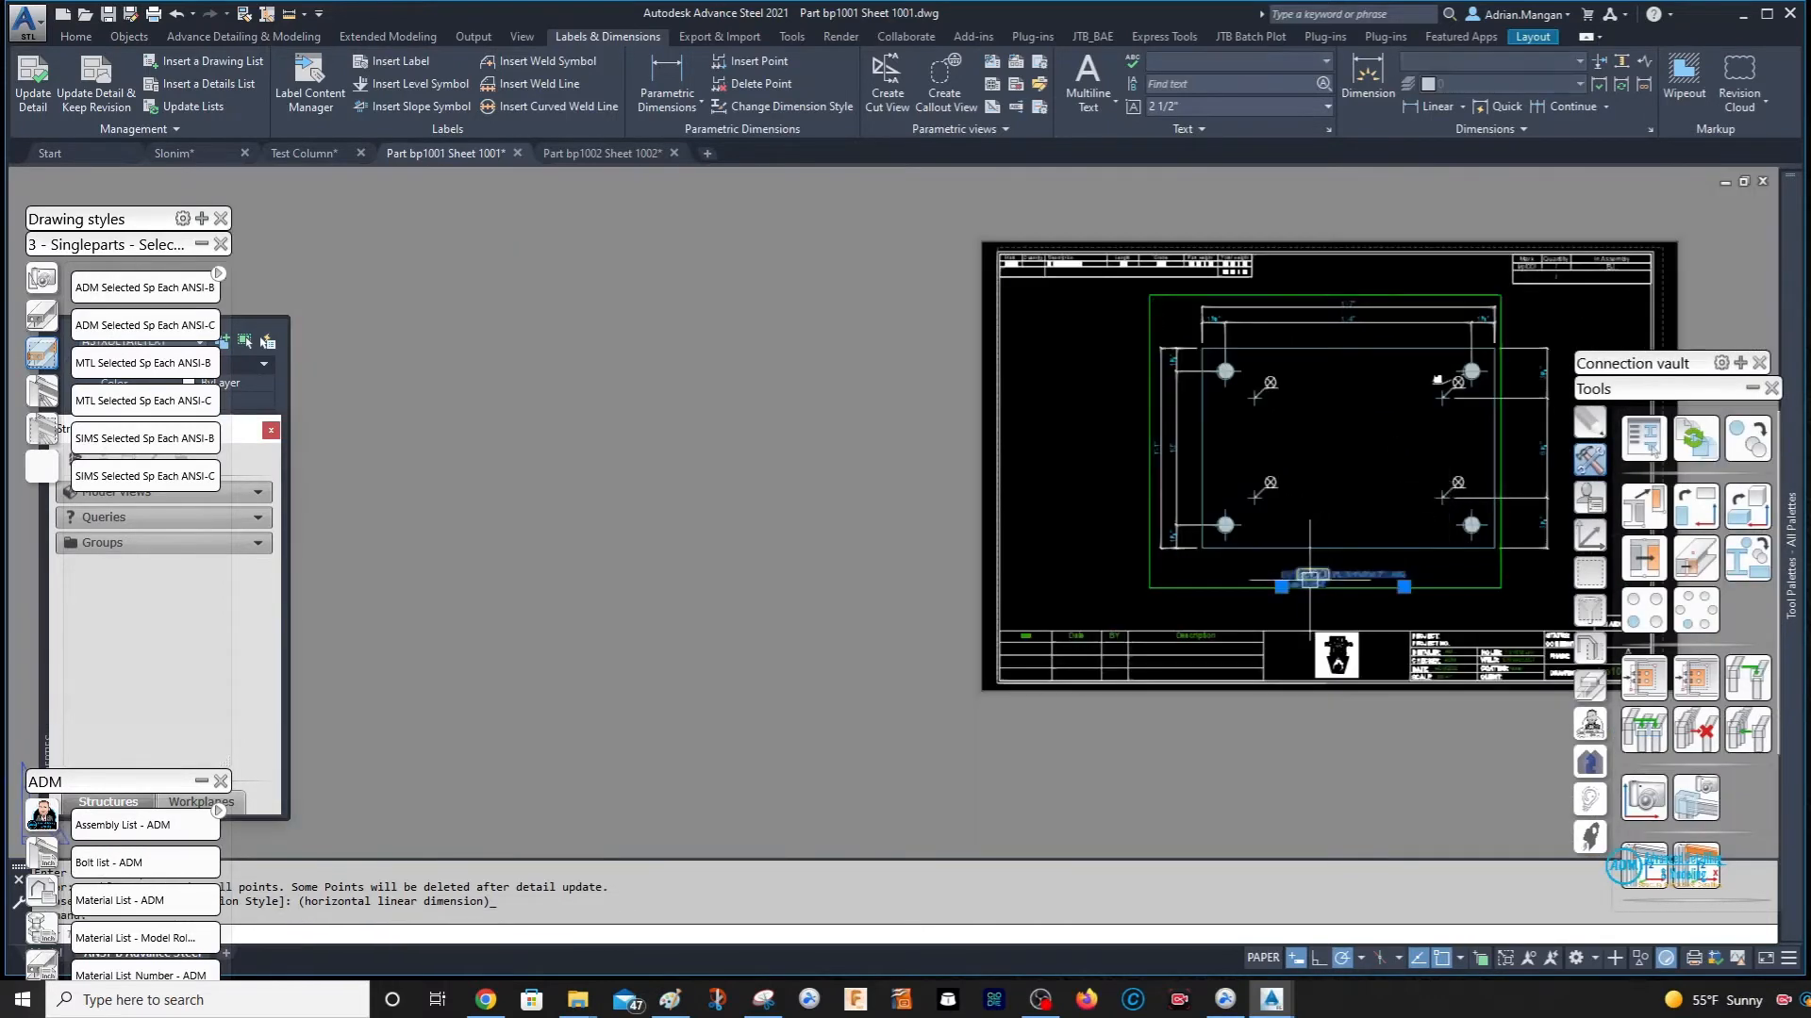
{"action": "left_click", "coordinate": [1308, 577]}
{"action": "left_click", "coordinate": [1312, 592]}
{"action": "key", "text": "Escape"}
{"action": "middle_click_drag", "start_coordinate": [986, 509], "coordinate": [575, 471]}
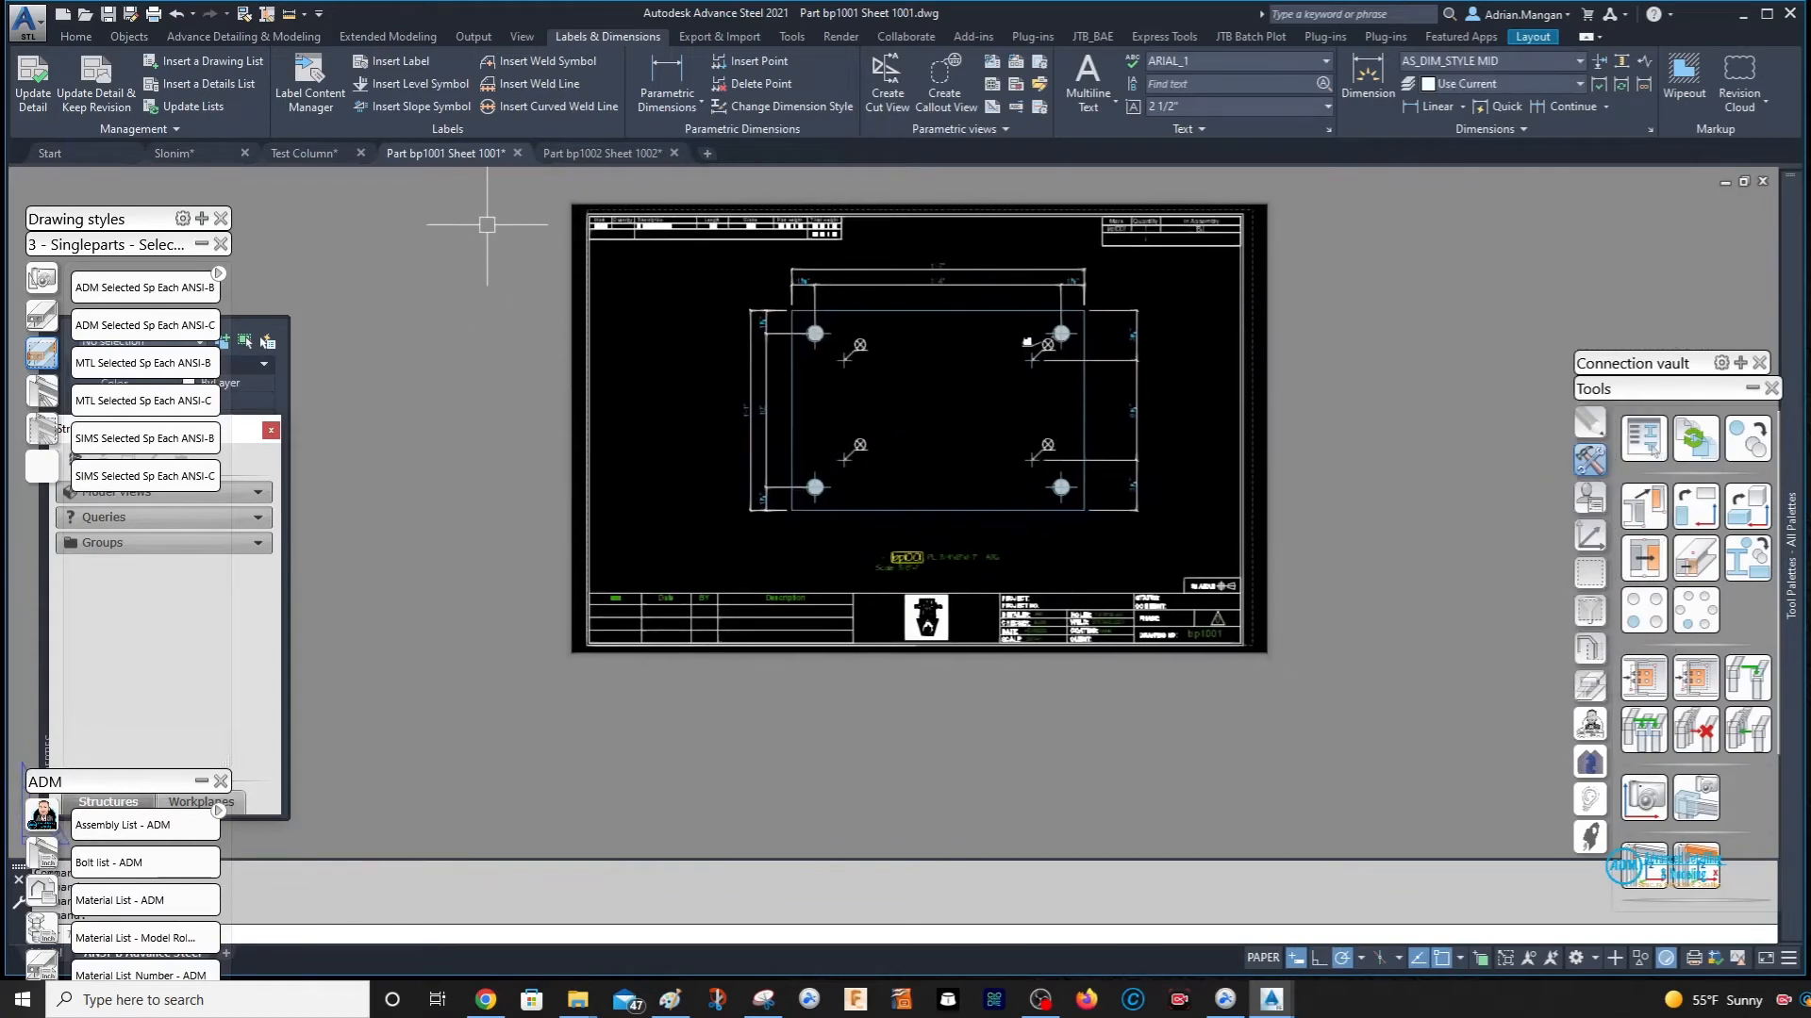
- Add a horizontal dimension chain below the bp1001 plate through the lower-left punch mark, lower-right hole and plate's right edge
{"action": "left_click", "coordinate": [678, 82]}
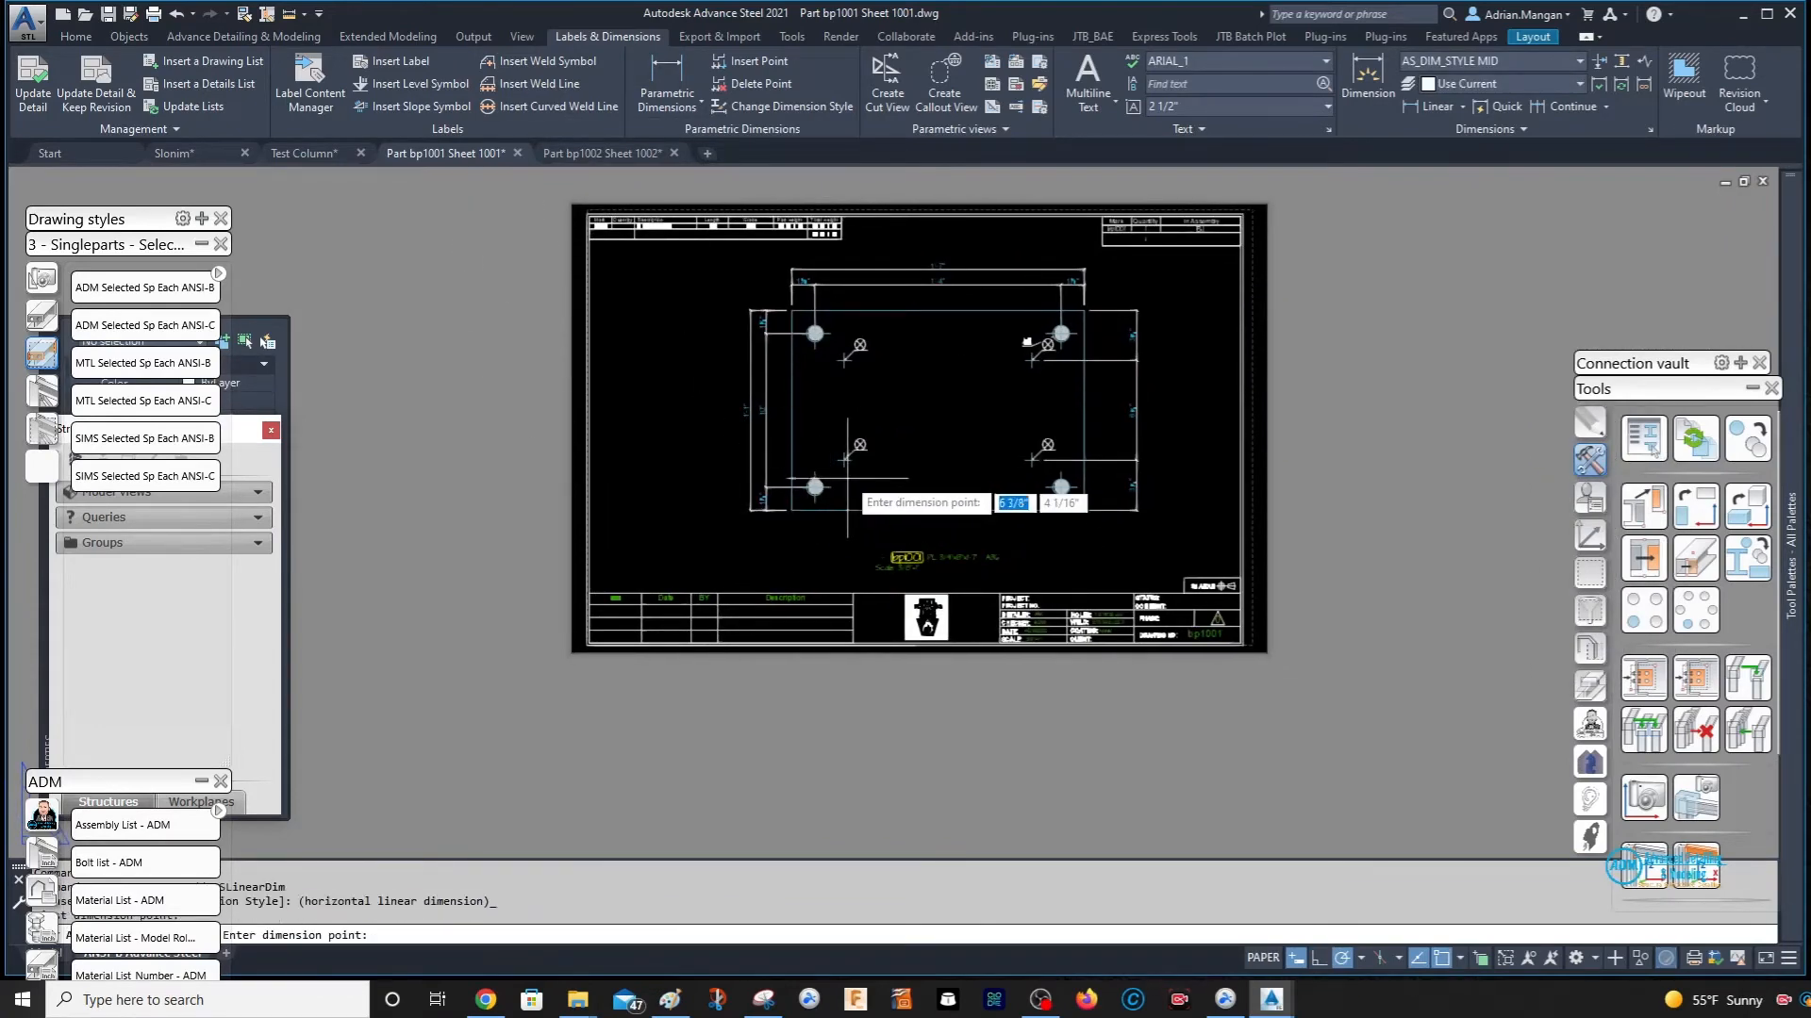
{"action": "left_click", "coordinate": [845, 464]}
{"action": "left_click", "coordinate": [838, 541]}
{"action": "scroll", "coordinate": [1025, 502], "scroll_direction": "up", "scroll_amount": 2}
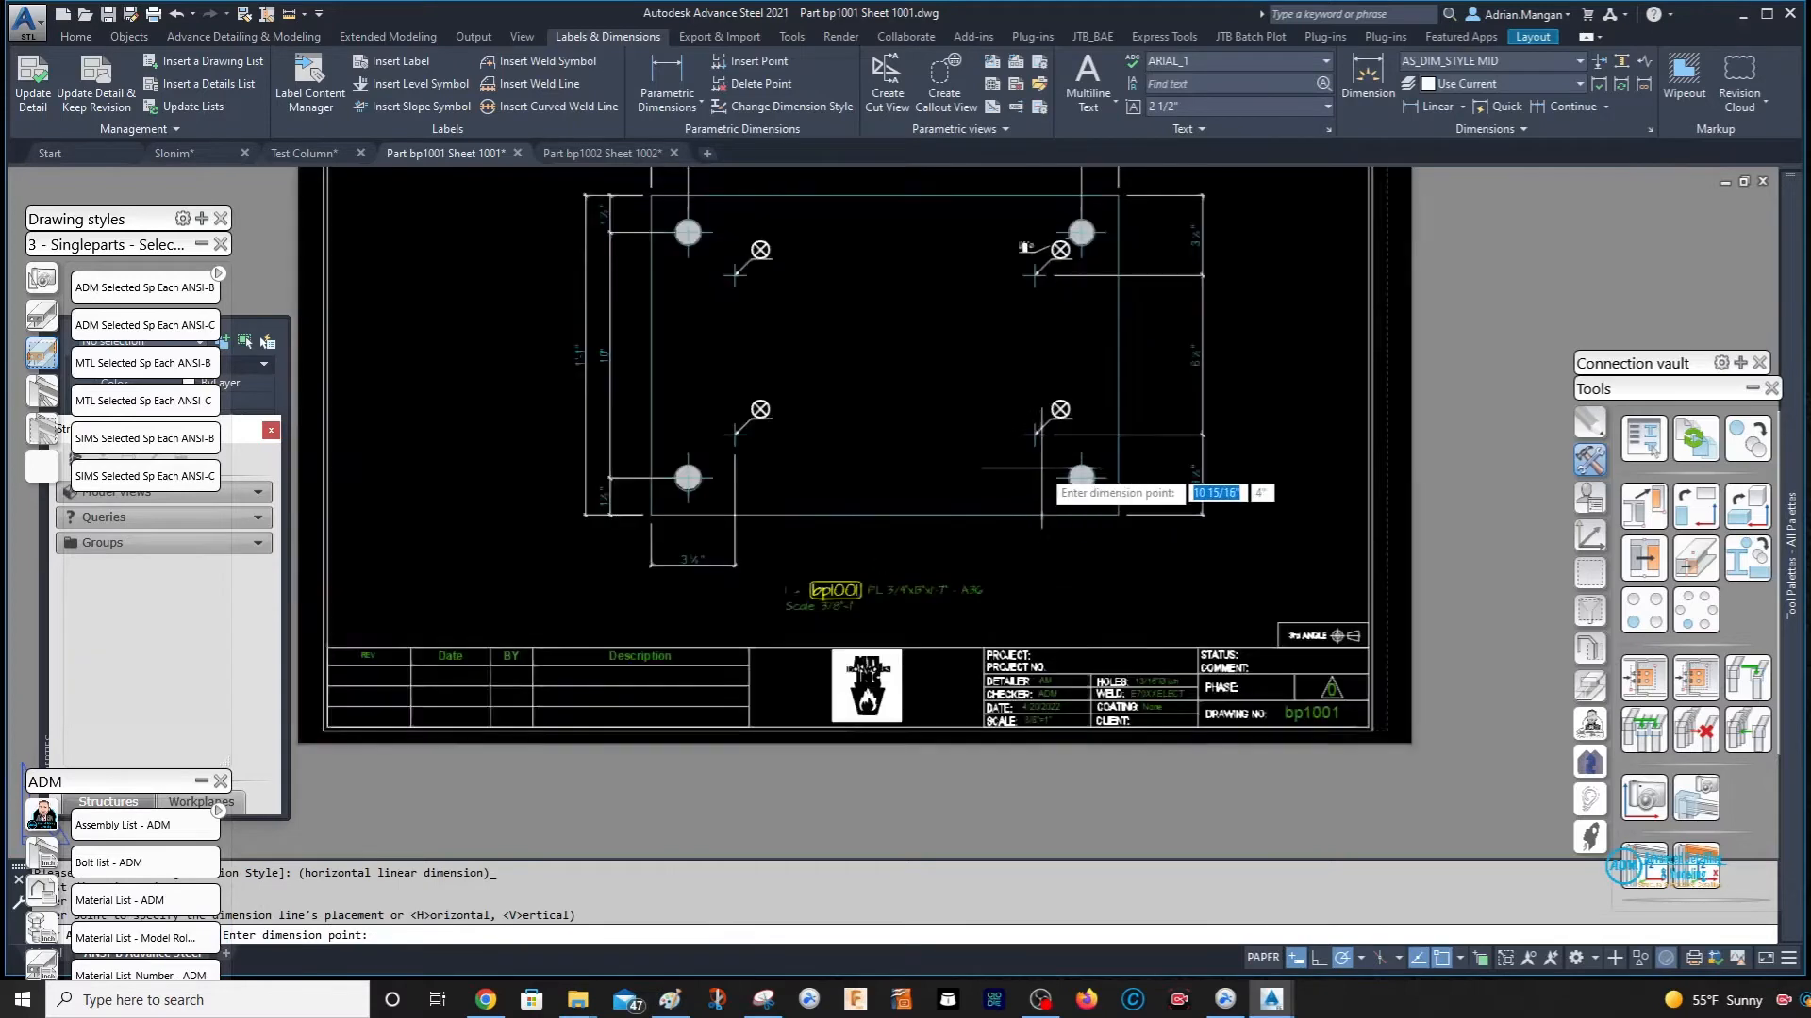
{"action": "scroll", "coordinate": [1043, 468], "scroll_direction": "up", "scroll_amount": 2}
{"action": "left_click", "coordinate": [1105, 524]}
{"action": "left_click", "coordinate": [1154, 542]}
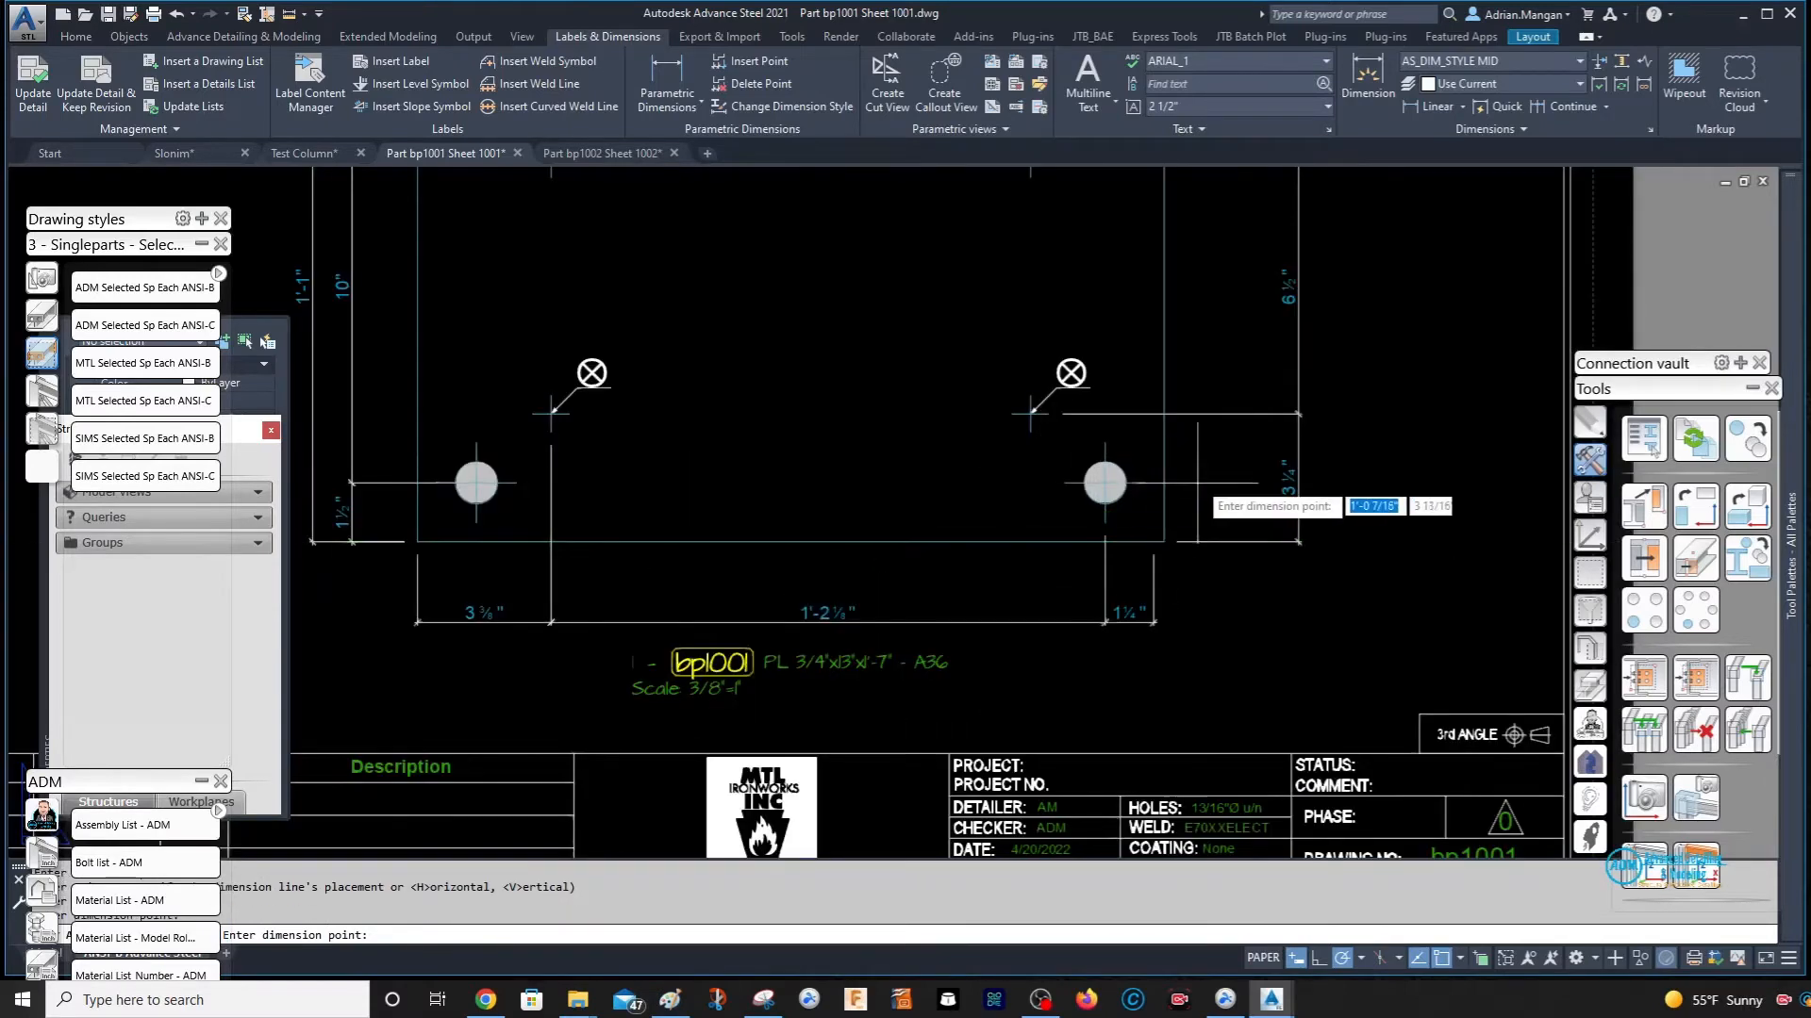
{"action": "right_click", "coordinate": [1213, 454]}
{"action": "left_click", "coordinate": [1309, 483]}
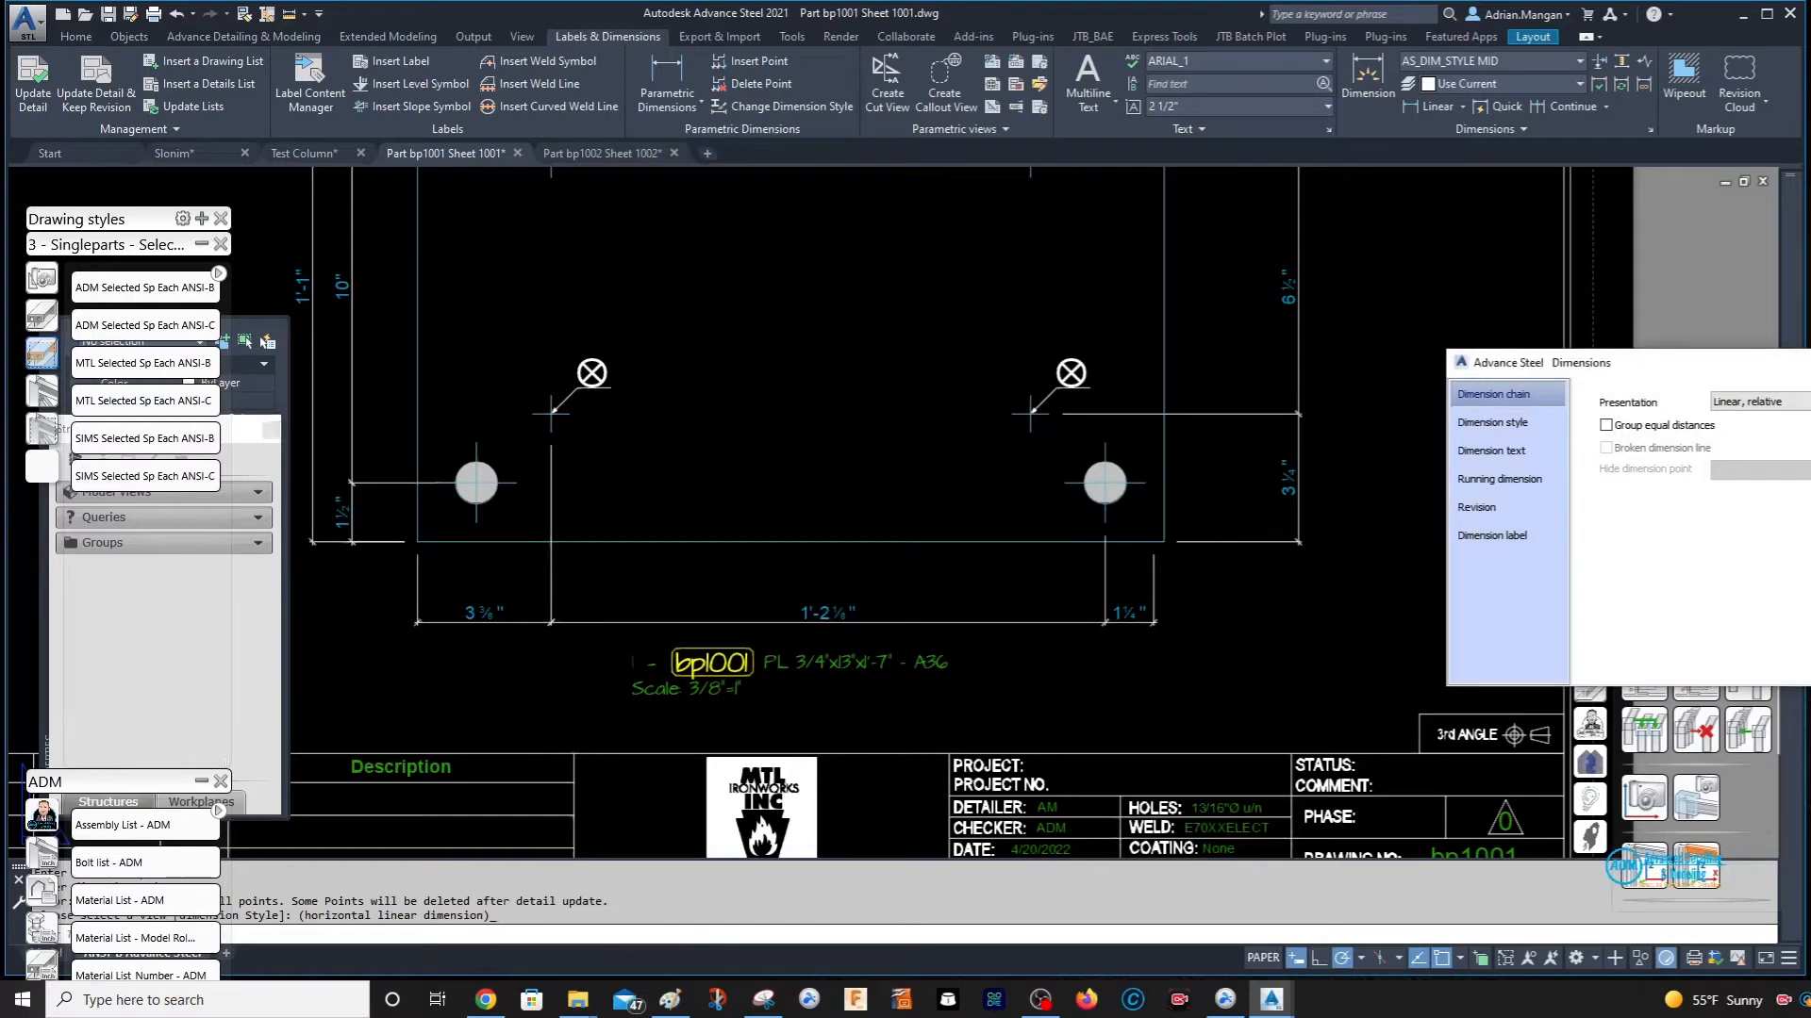
{"action": "scroll", "coordinate": [1252, 743], "scroll_direction": "down", "scroll_amount": 4}
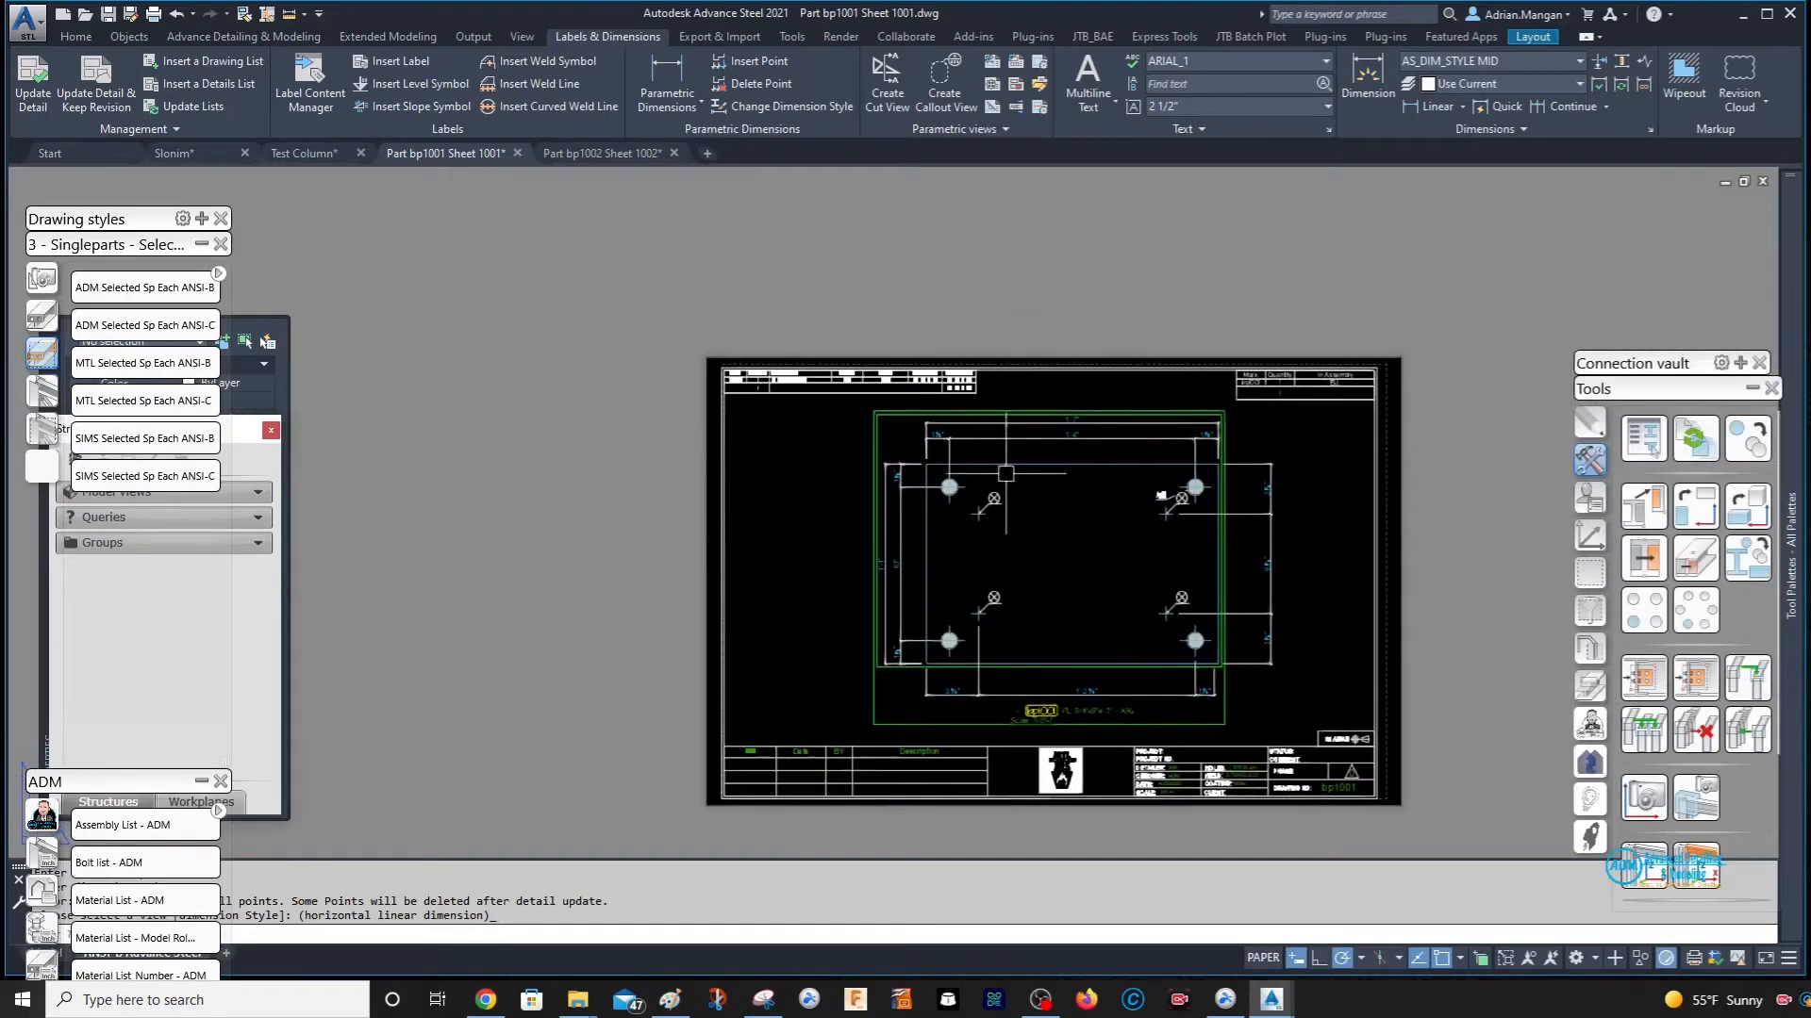
- Return to the Test Column model and delete all bp1001 and bp1002 DXF and UPD files from its NC folder in File Explorer
{"action": "left_click", "coordinate": [603, 153]}
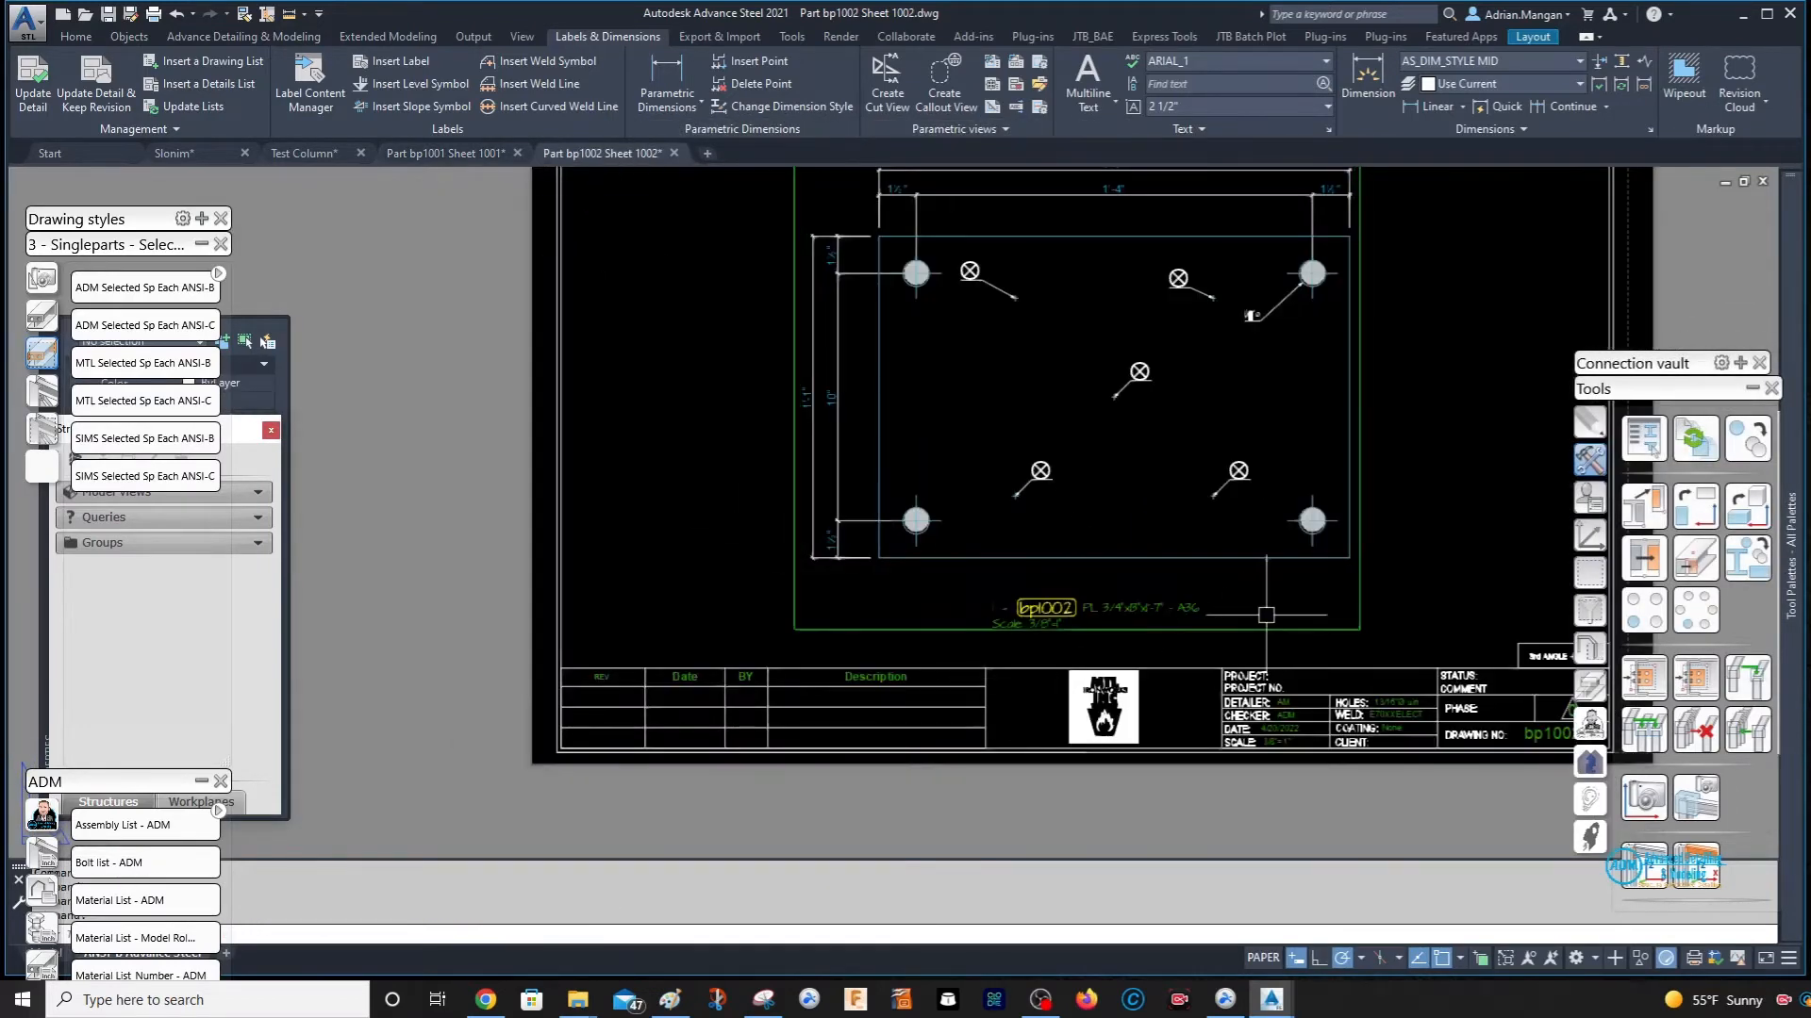
{"action": "scroll", "coordinate": [474, 238], "scroll_direction": "up", "scroll_amount": 2}
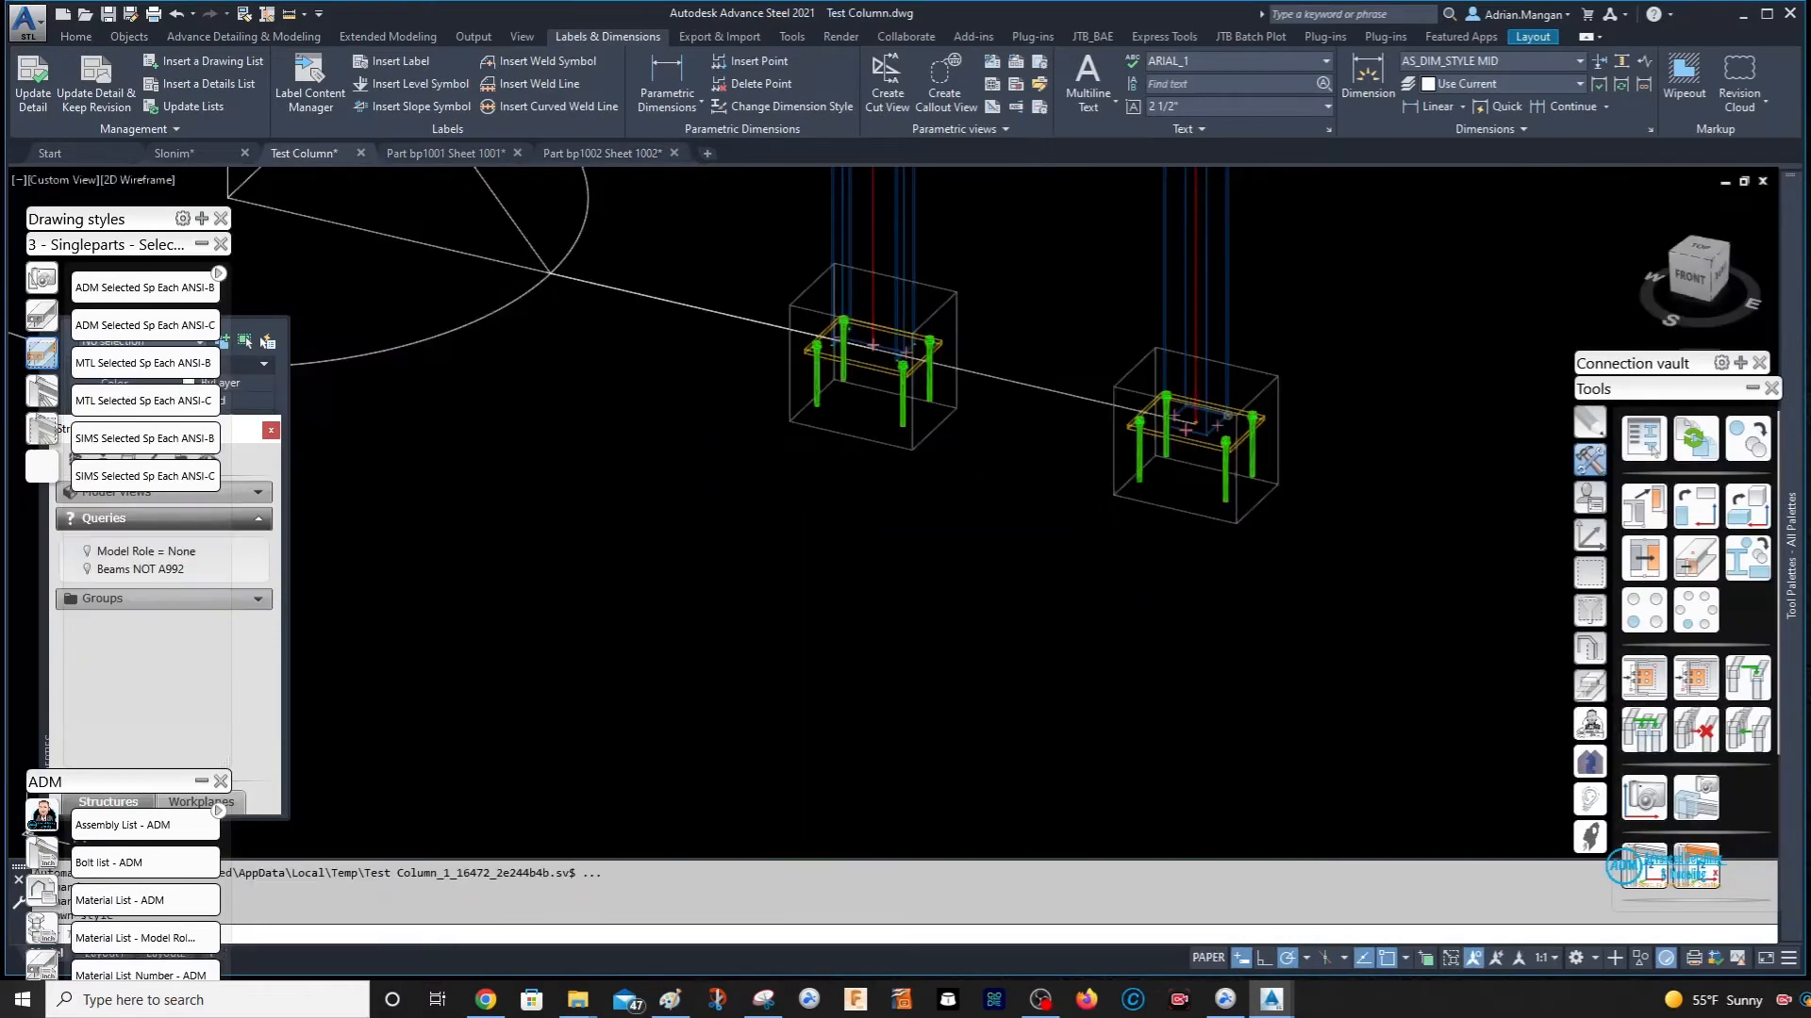
{"action": "left_click", "coordinate": [304, 153]}
{"action": "left_click", "coordinate": [627, 1000]}
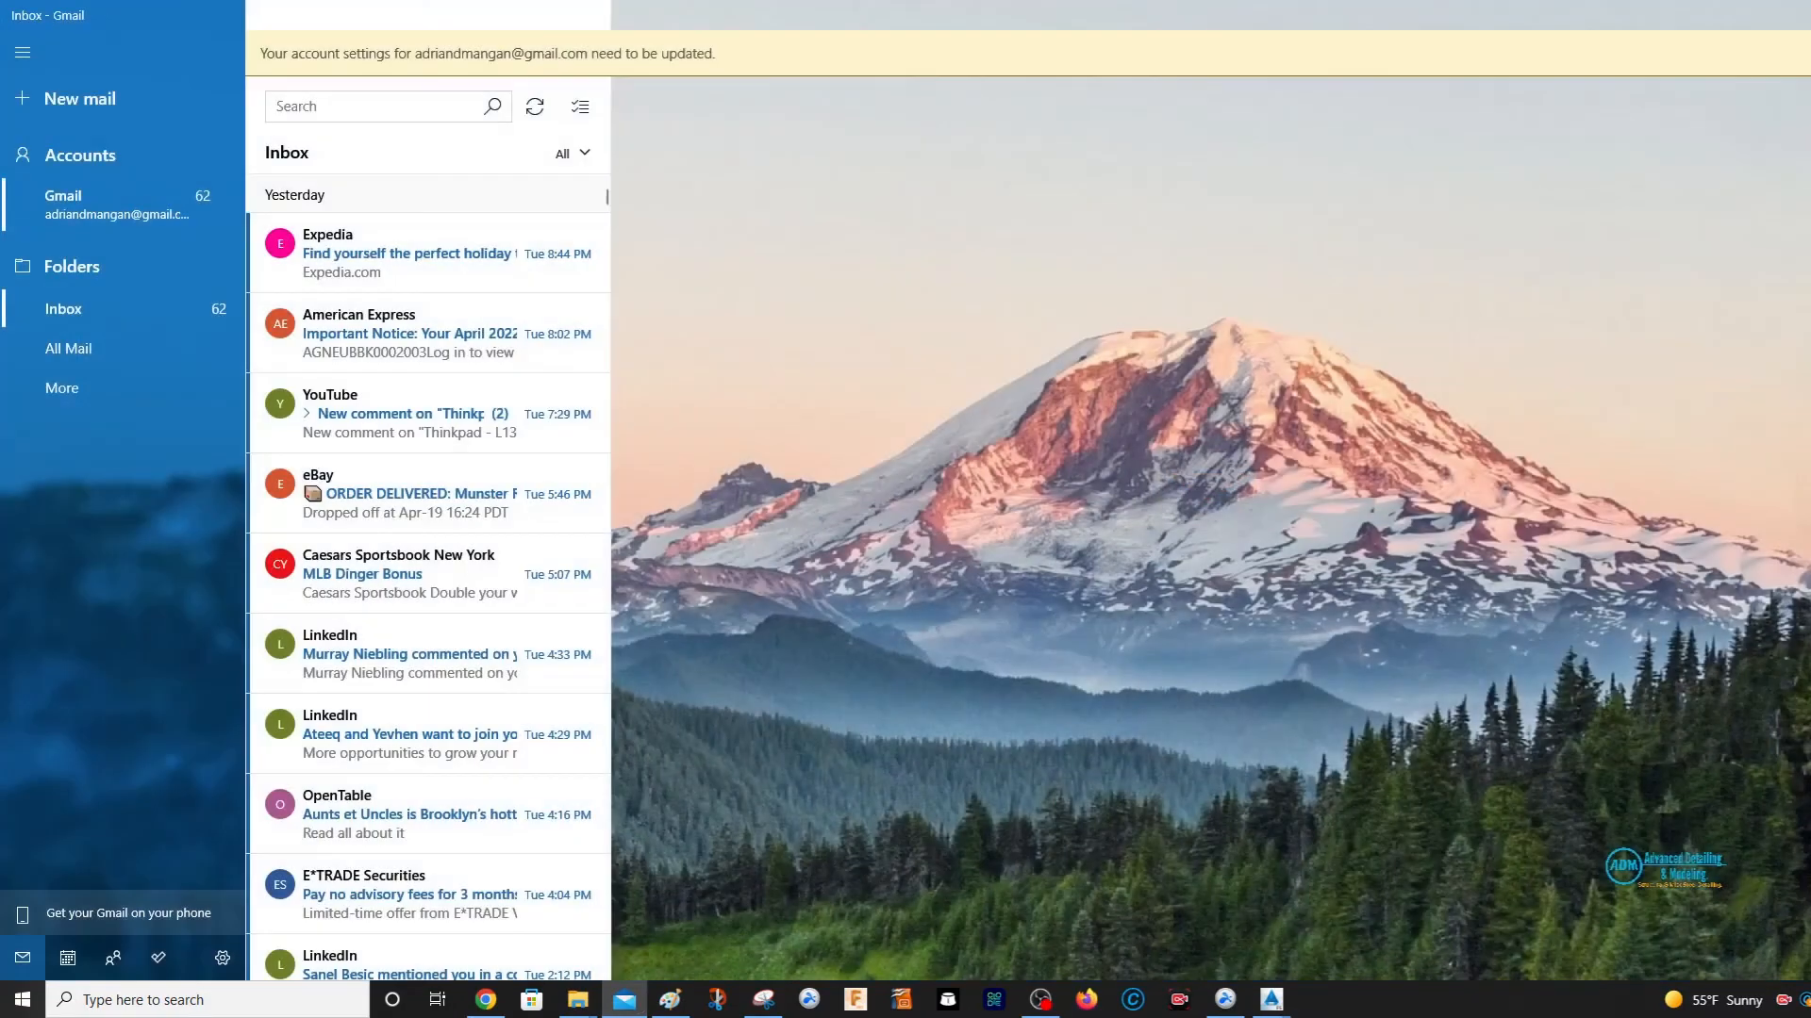
{"action": "left_click", "coordinate": [626, 999]}
{"action": "mouse_move", "coordinate": [575, 1004]}
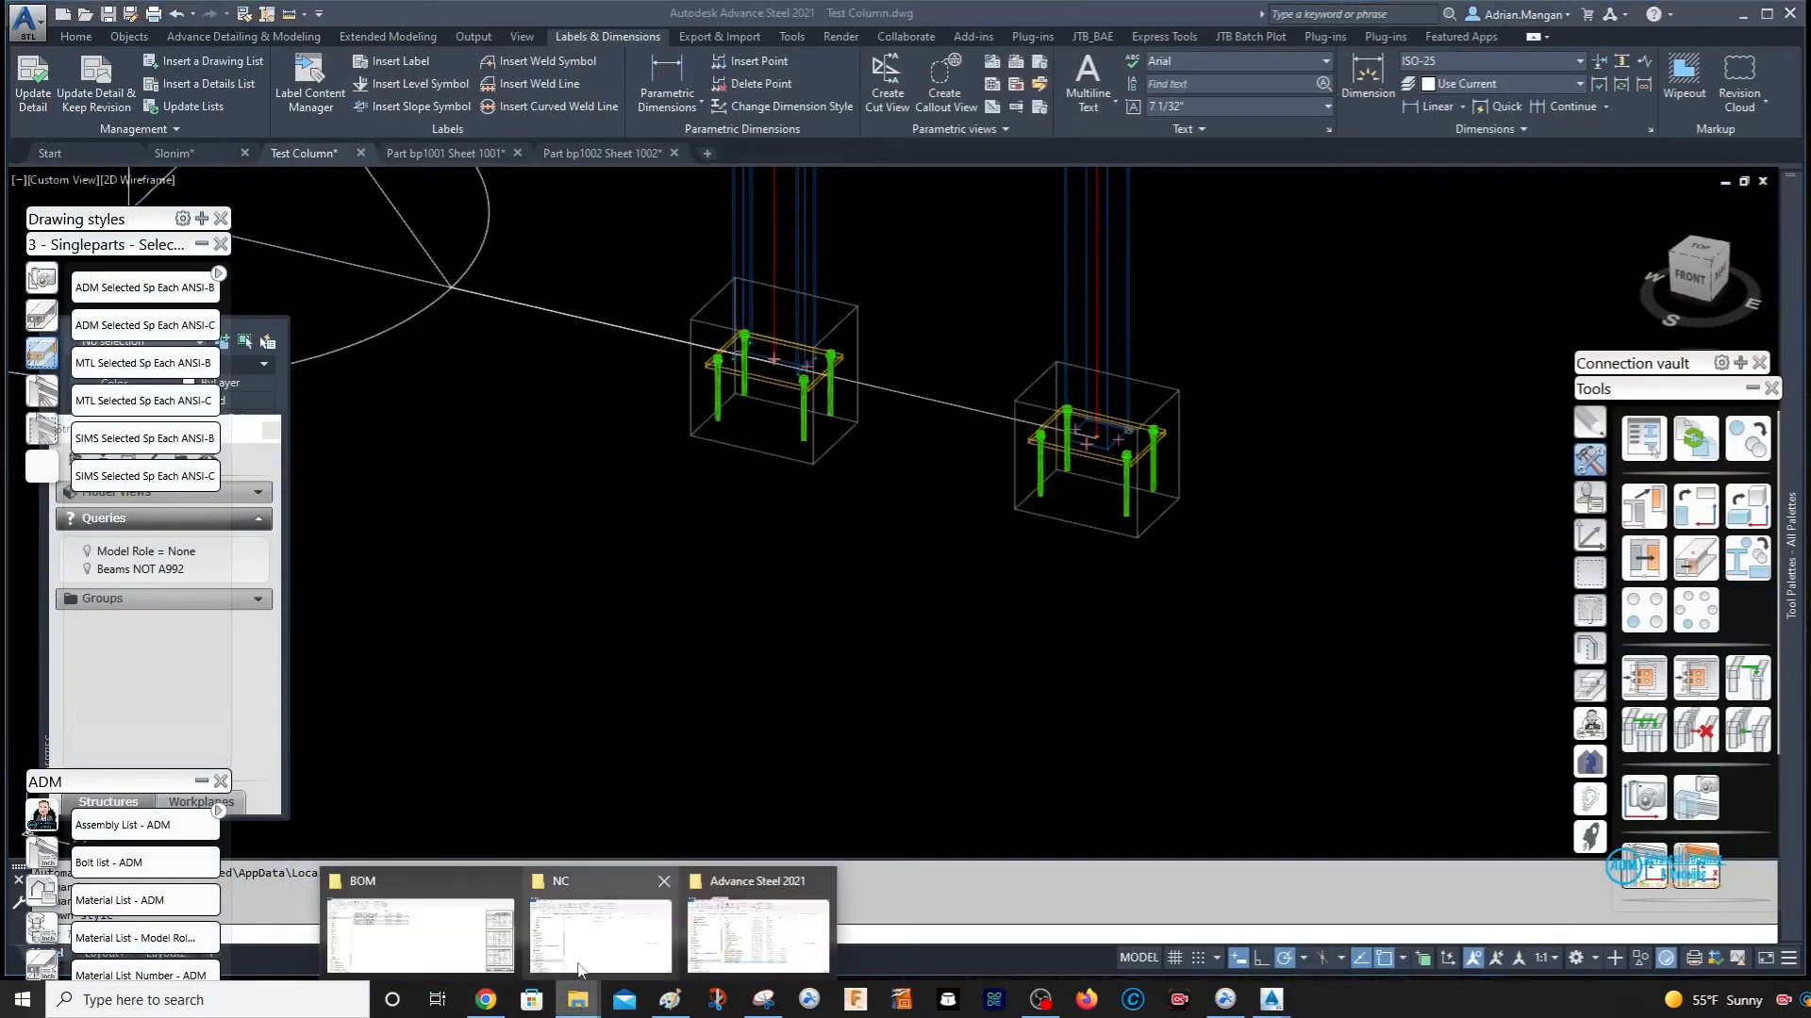
{"action": "left_click", "coordinate": [601, 929]}
{"action": "left_click", "coordinate": [957, 411]}
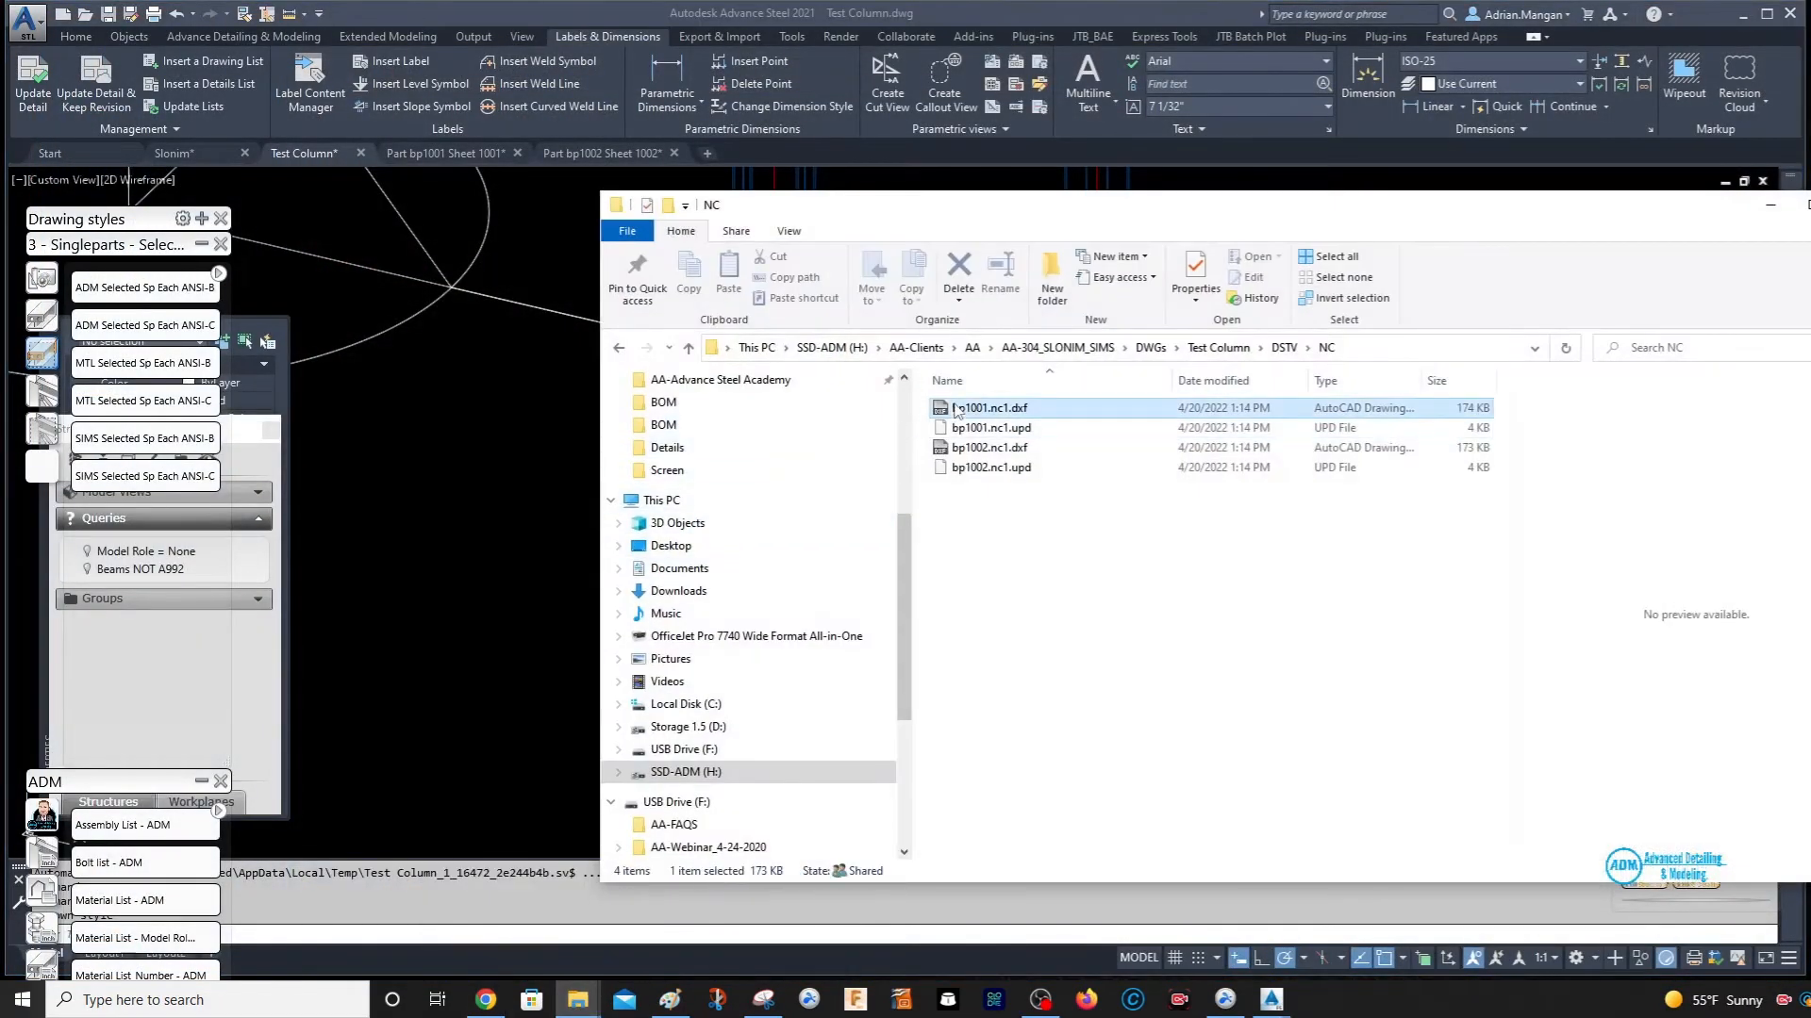
{"action": "left_click", "coordinate": [965, 469], "text": "shift"}
{"action": "key", "text": "Delete"}
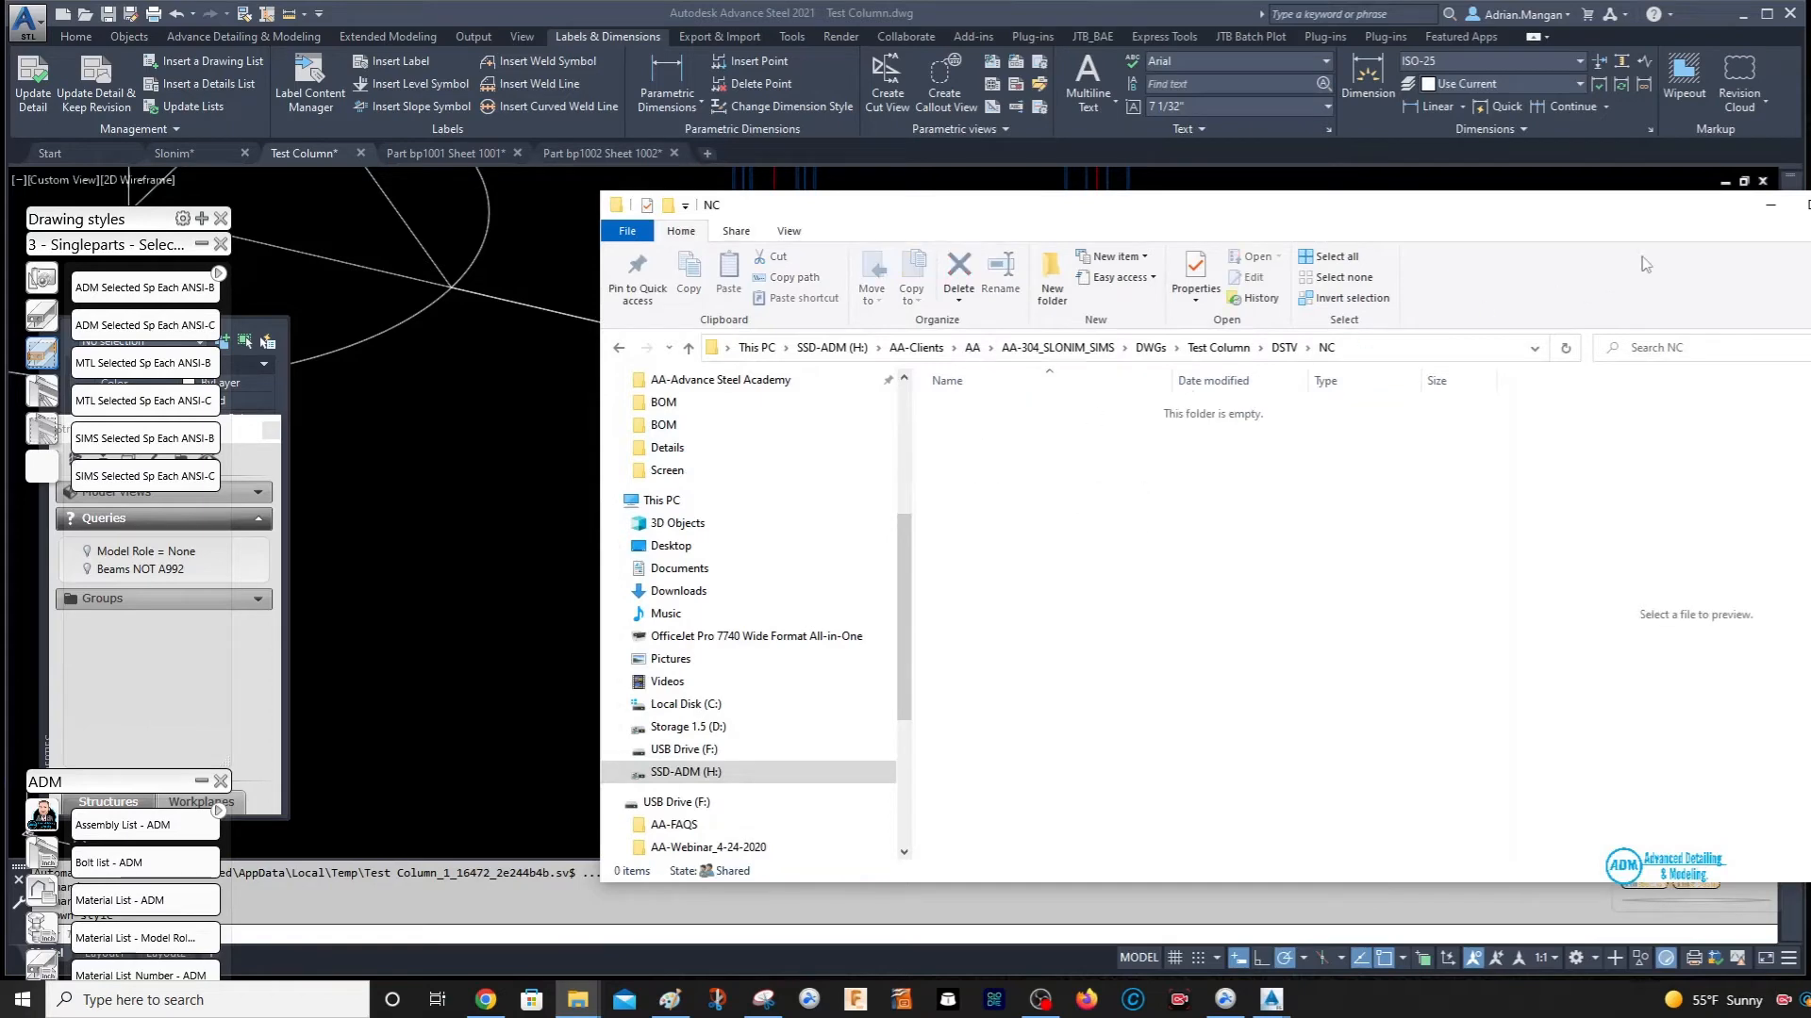
{"action": "left_click", "coordinate": [1766, 206]}
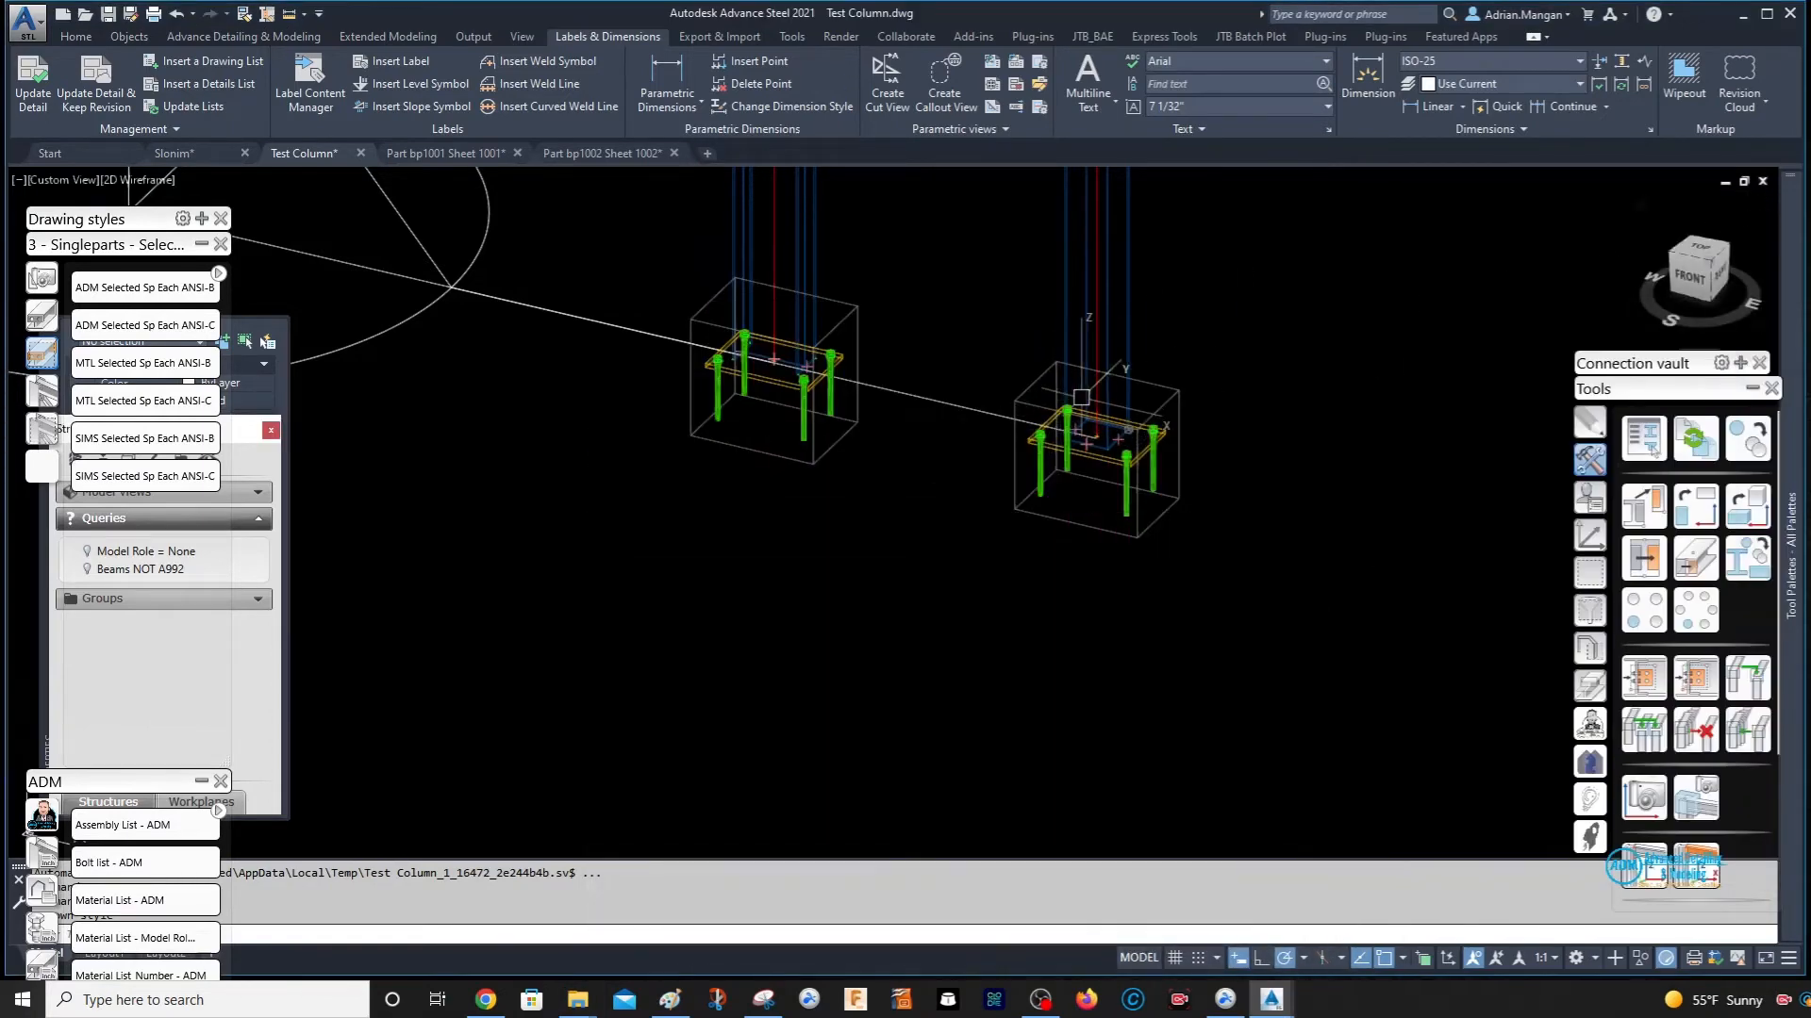
- Export new DXF files for the two base plates in the Test Column model
{"action": "scroll", "coordinate": [1127, 400], "scroll_direction": "up", "scroll_amount": 4}
{"action": "scroll", "coordinate": [963, 433], "scroll_direction": "down", "scroll_amount": 5}
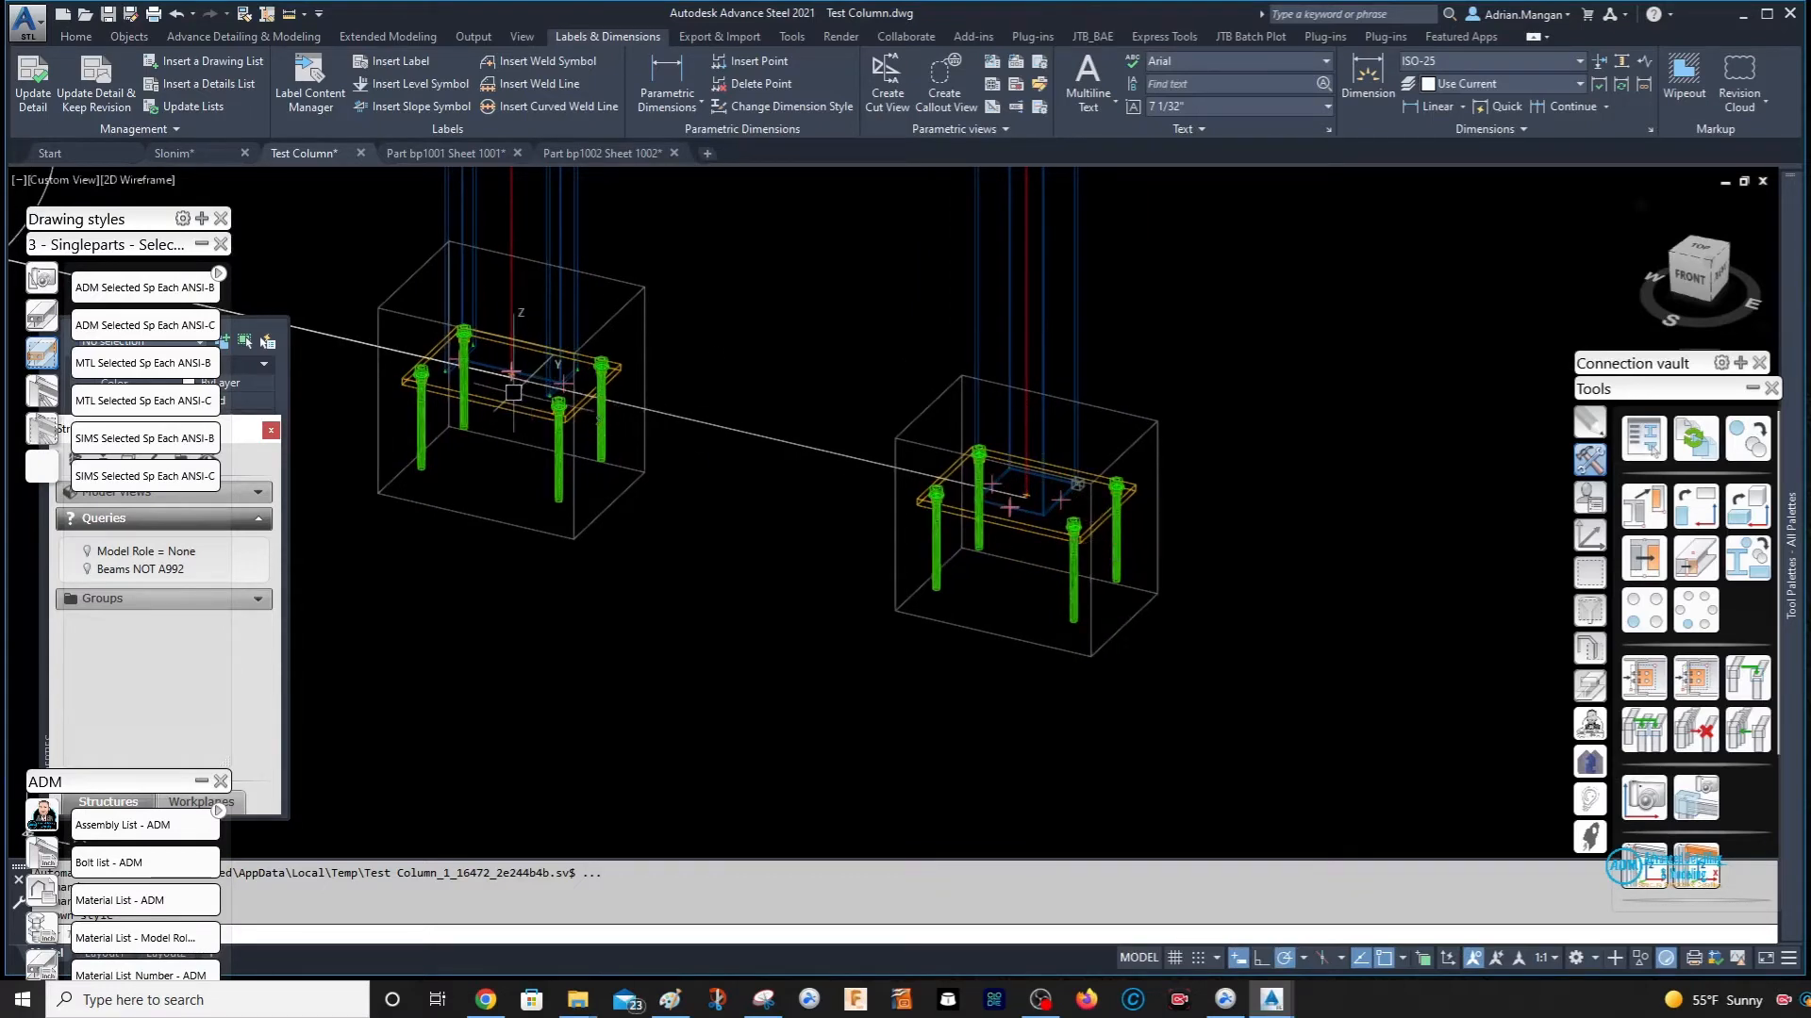
{"action": "left_click", "coordinate": [498, 399]}
{"action": "left_click", "coordinate": [1015, 530]}
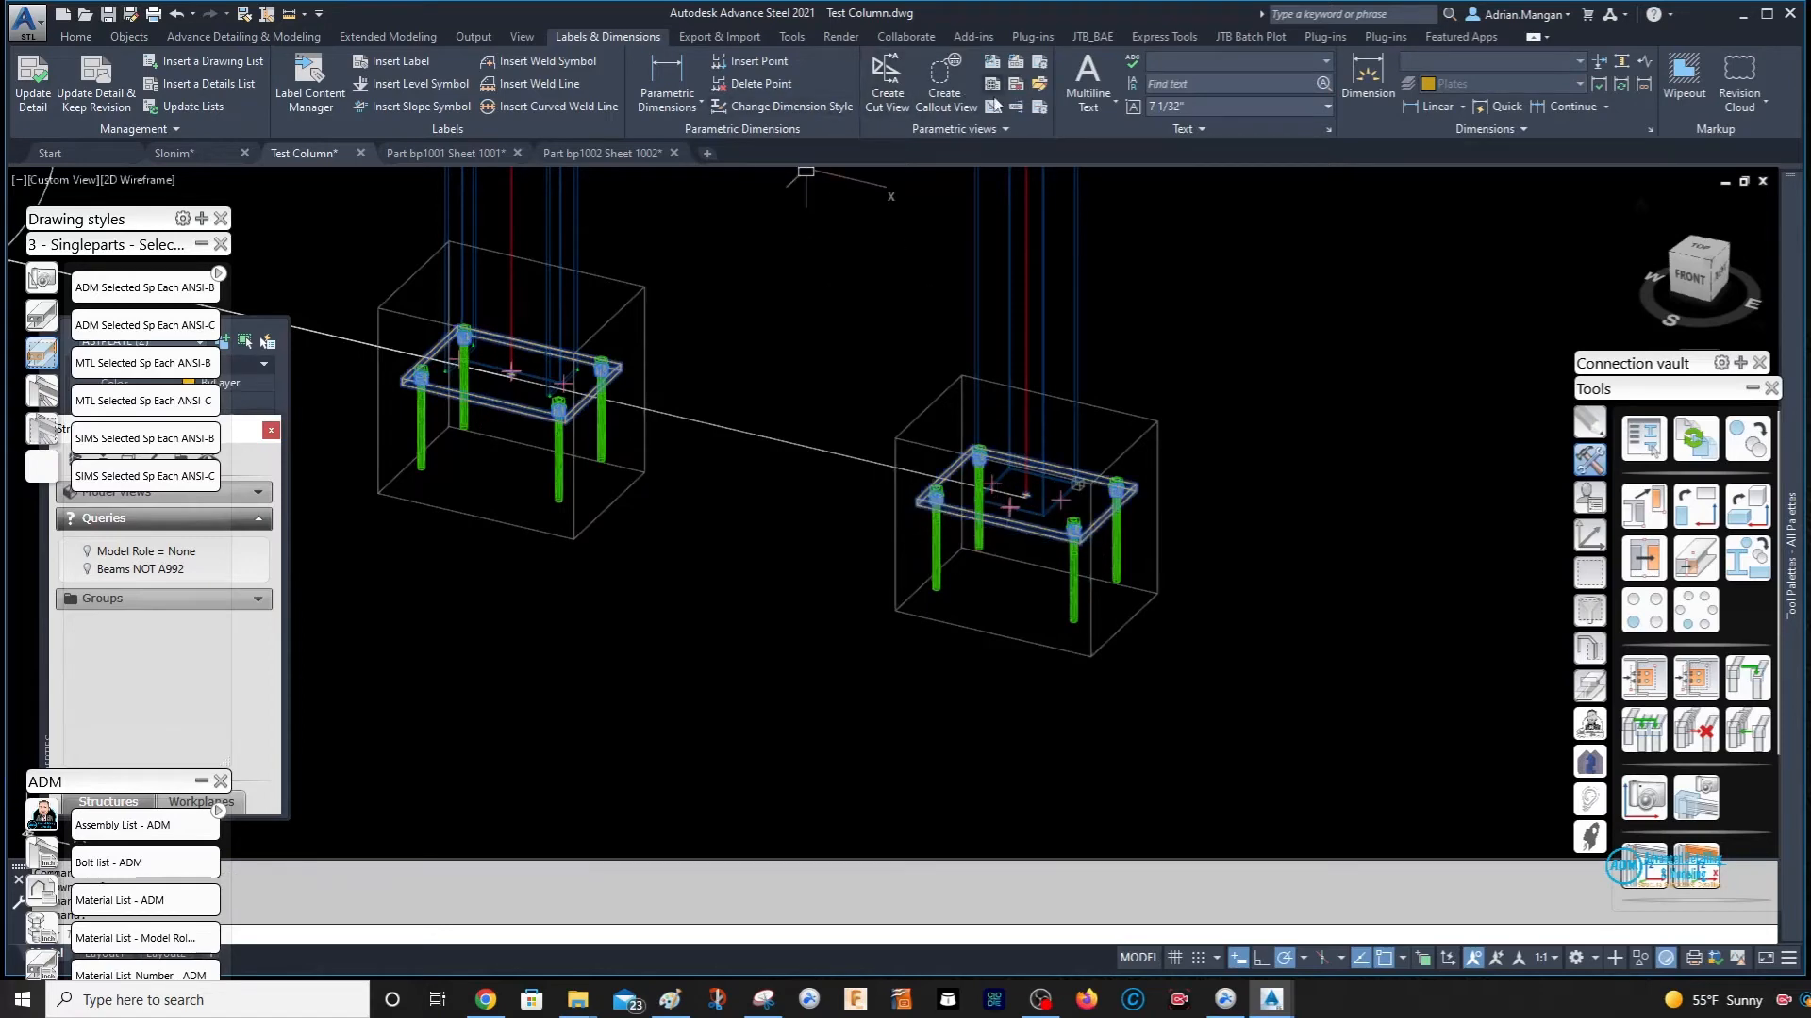
{"action": "left_click", "coordinate": [474, 36]}
{"action": "left_click", "coordinate": [865, 128]}
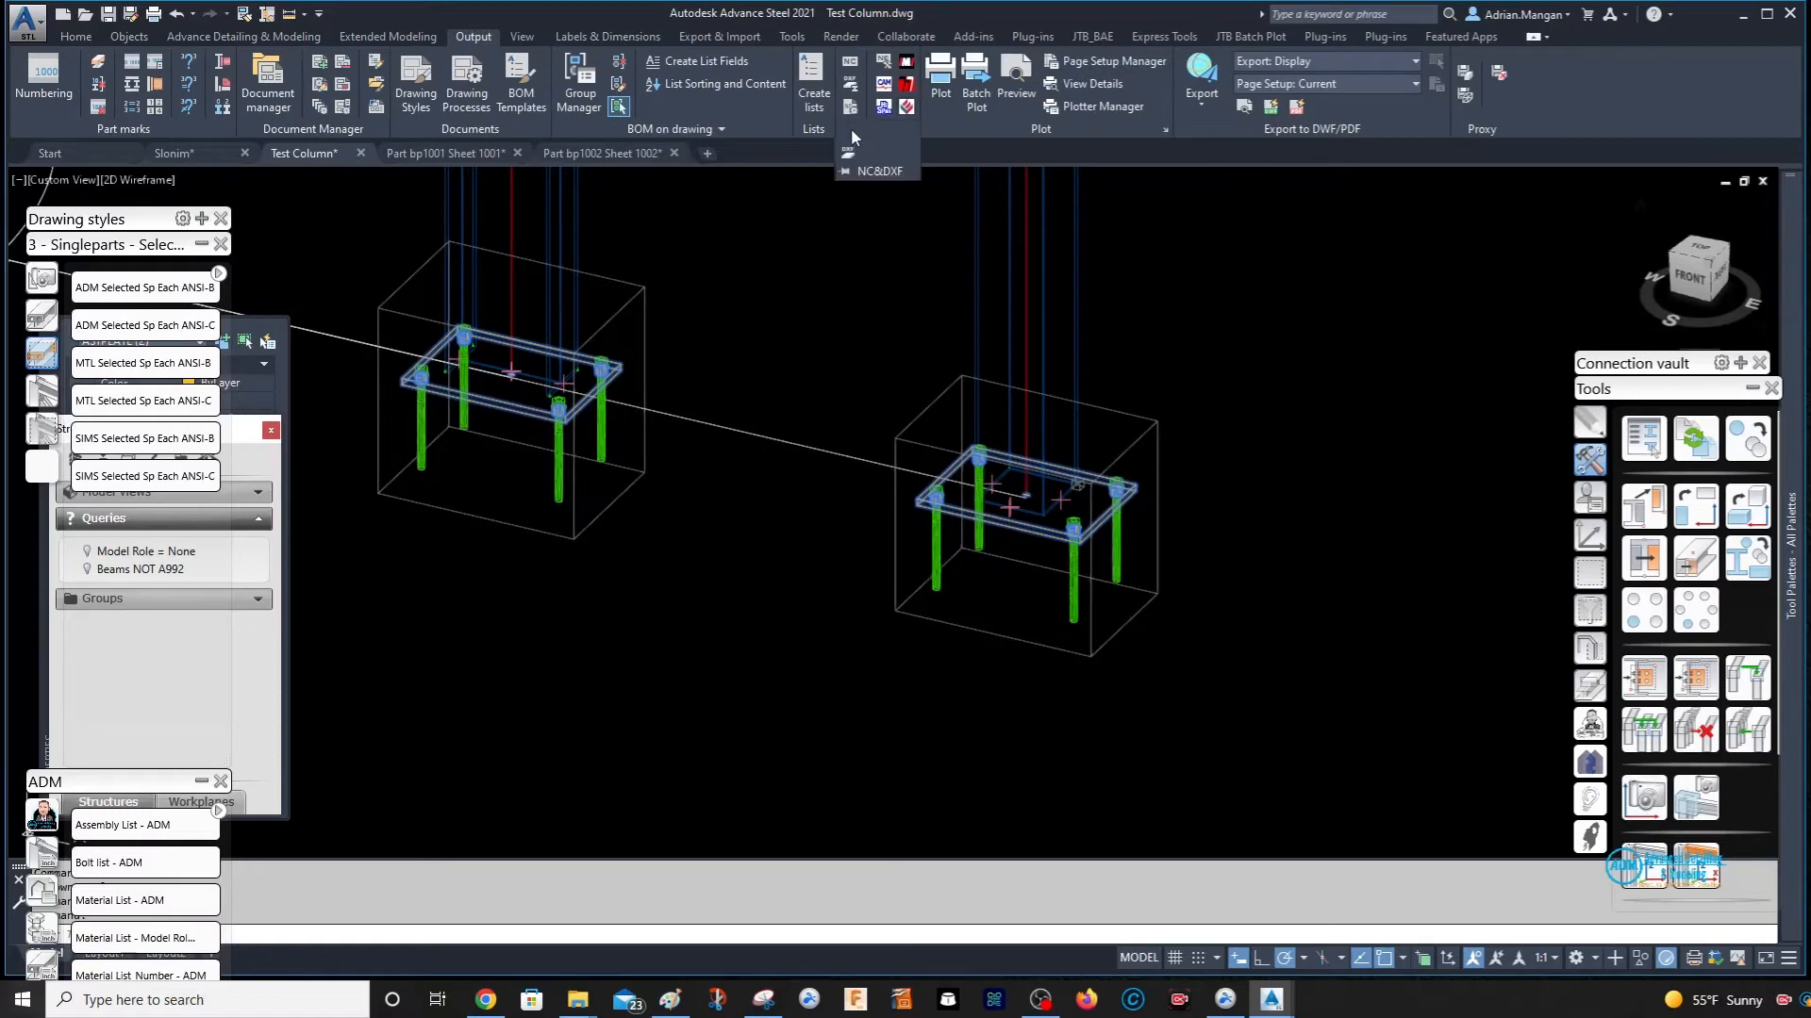
{"action": "left_click", "coordinate": [853, 152]}
{"action": "key", "text": "Escape"}
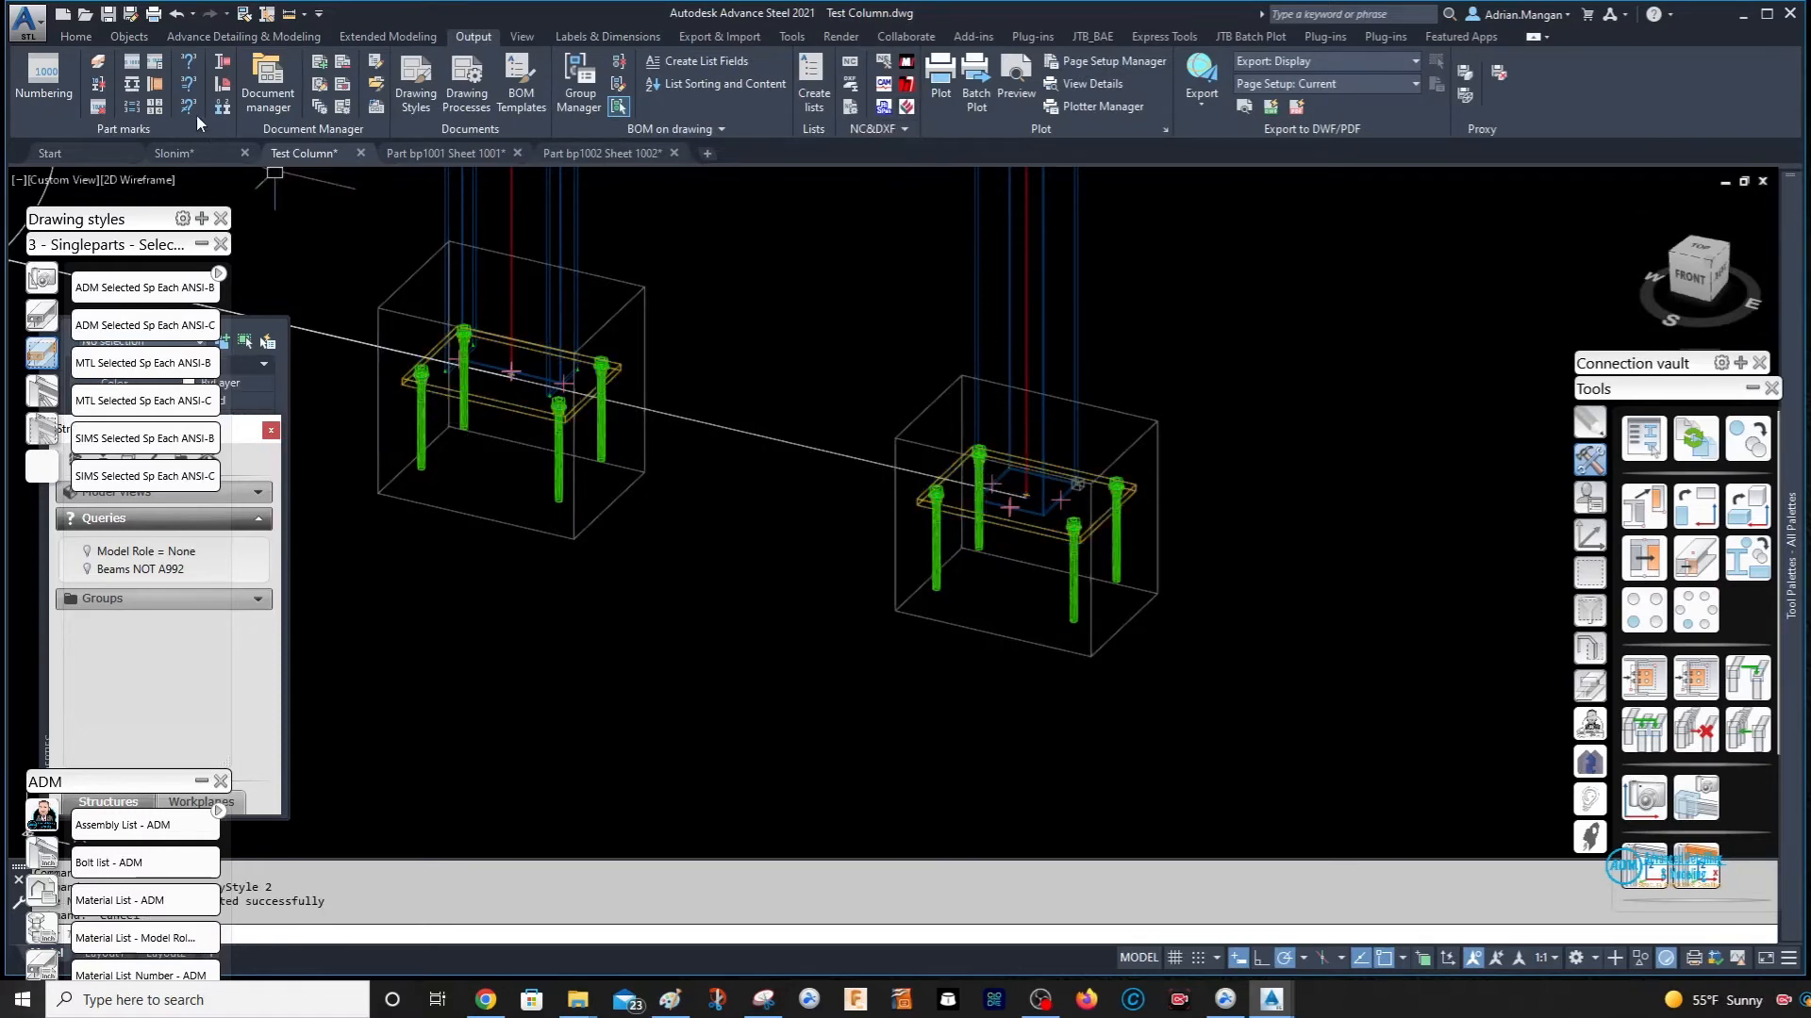
- Open the newly exported bp1001.nc1.dxf and bp1002.nc1.dxf files together from the NC folder
{"action": "left_click", "coordinate": [47, 153]}
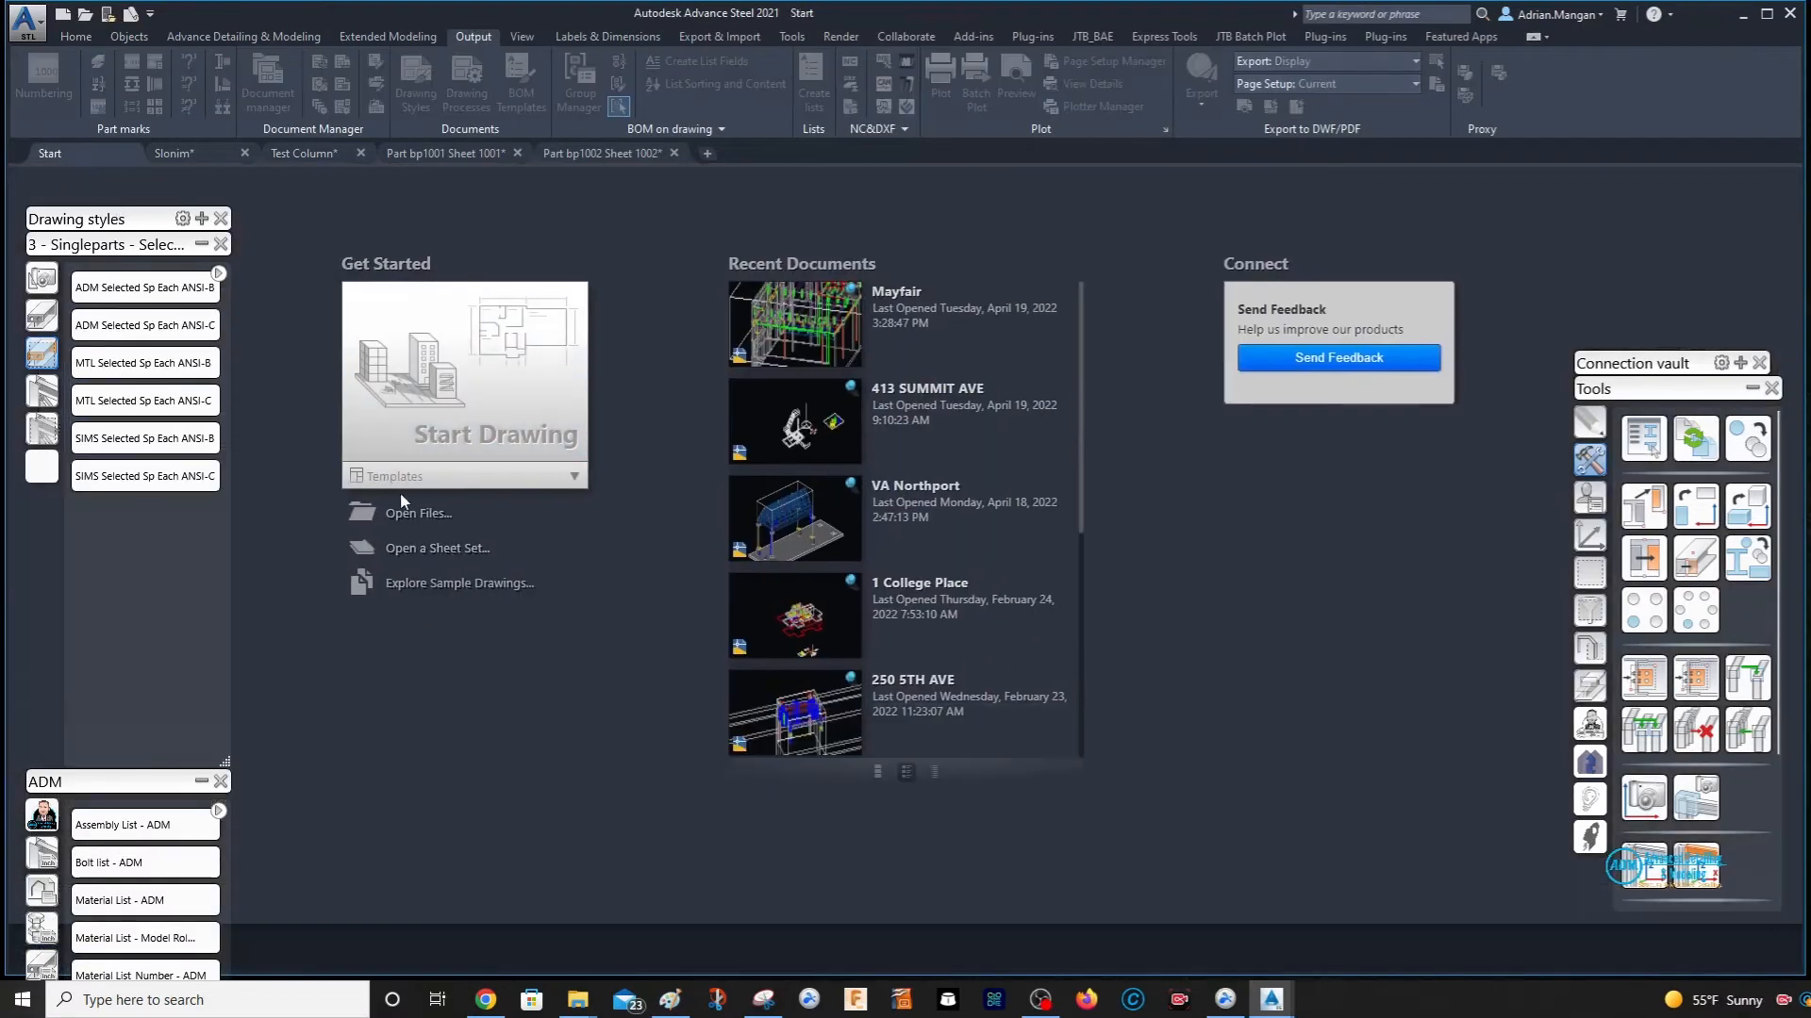
{"action": "left_click", "coordinate": [1027, 400]}
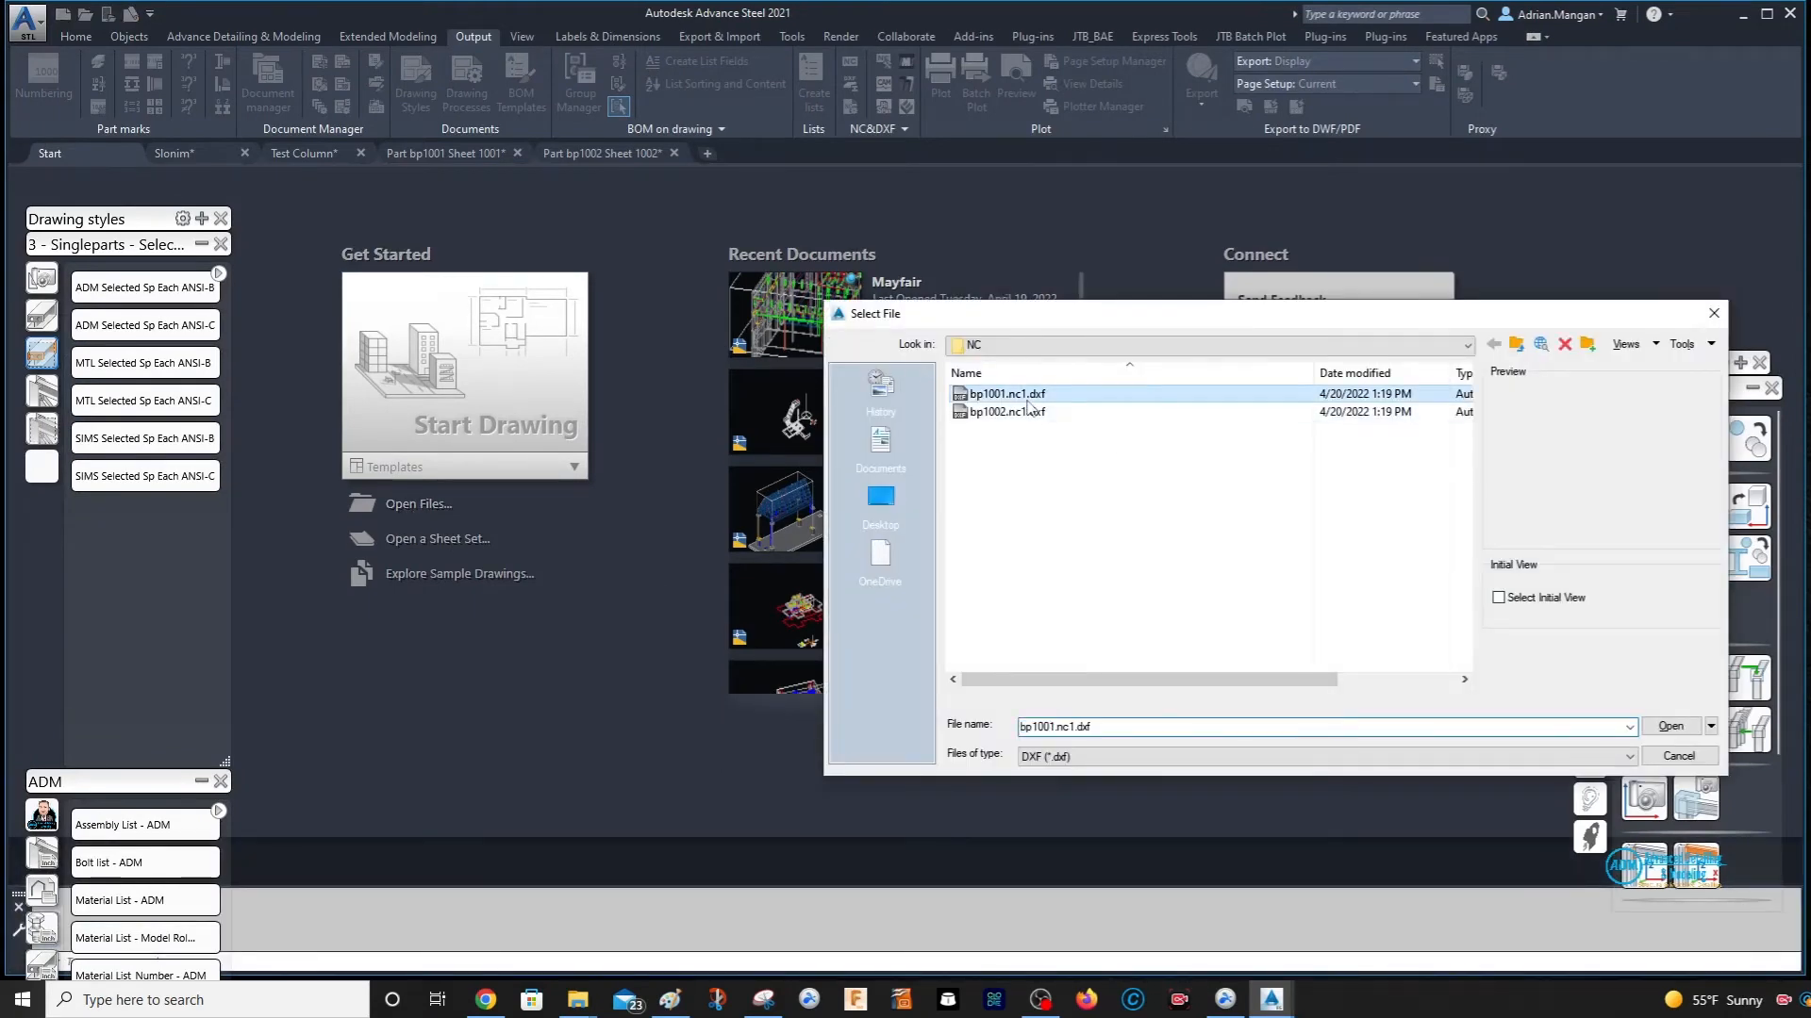
{"action": "left_click", "coordinate": [1033, 413], "text": "shift"}
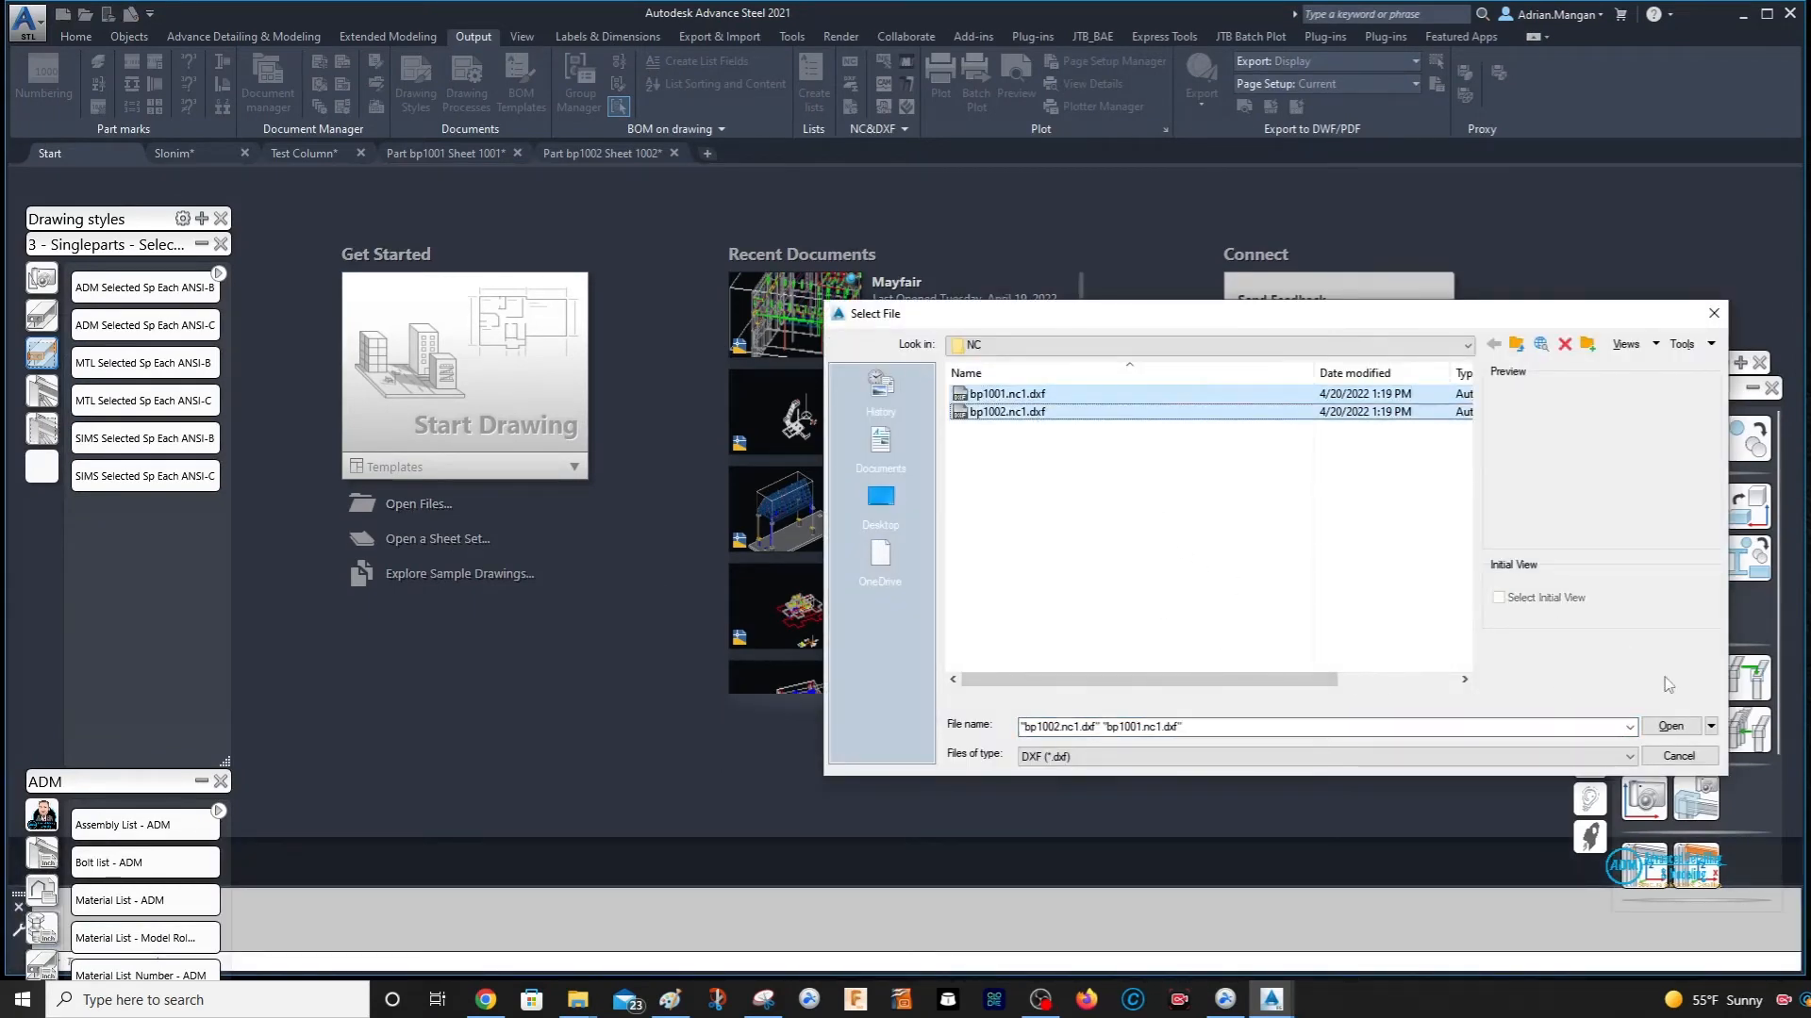
{"action": "left_click", "coordinate": [1670, 726]}
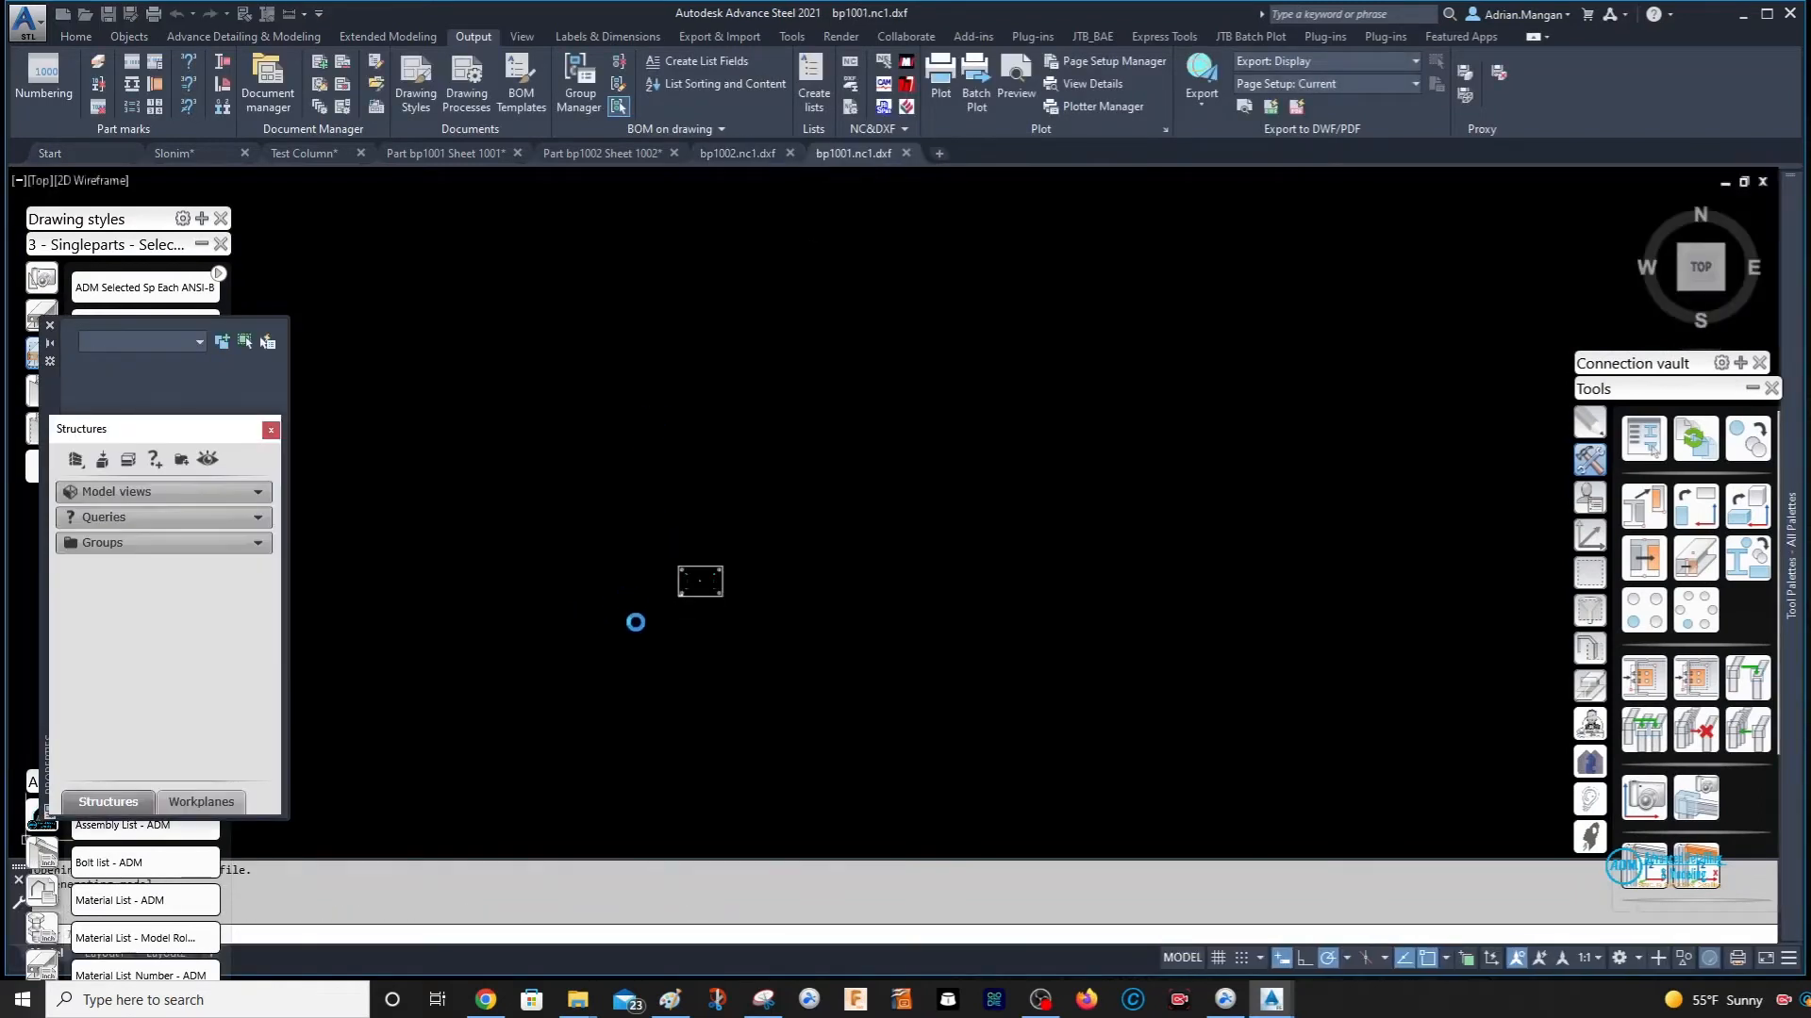
- Examine the punch circles and column corner marks in the bp1001 DXF, and return to the bp1001 detail sheet
{"action": "scroll", "coordinate": [678, 603], "scroll_direction": "up", "scroll_amount": 8}
{"action": "scroll", "coordinate": [797, 631], "scroll_direction": "up", "scroll_amount": 4}
{"action": "middle_click_drag", "start_coordinate": [811, 651], "coordinate": [1012, 539]}
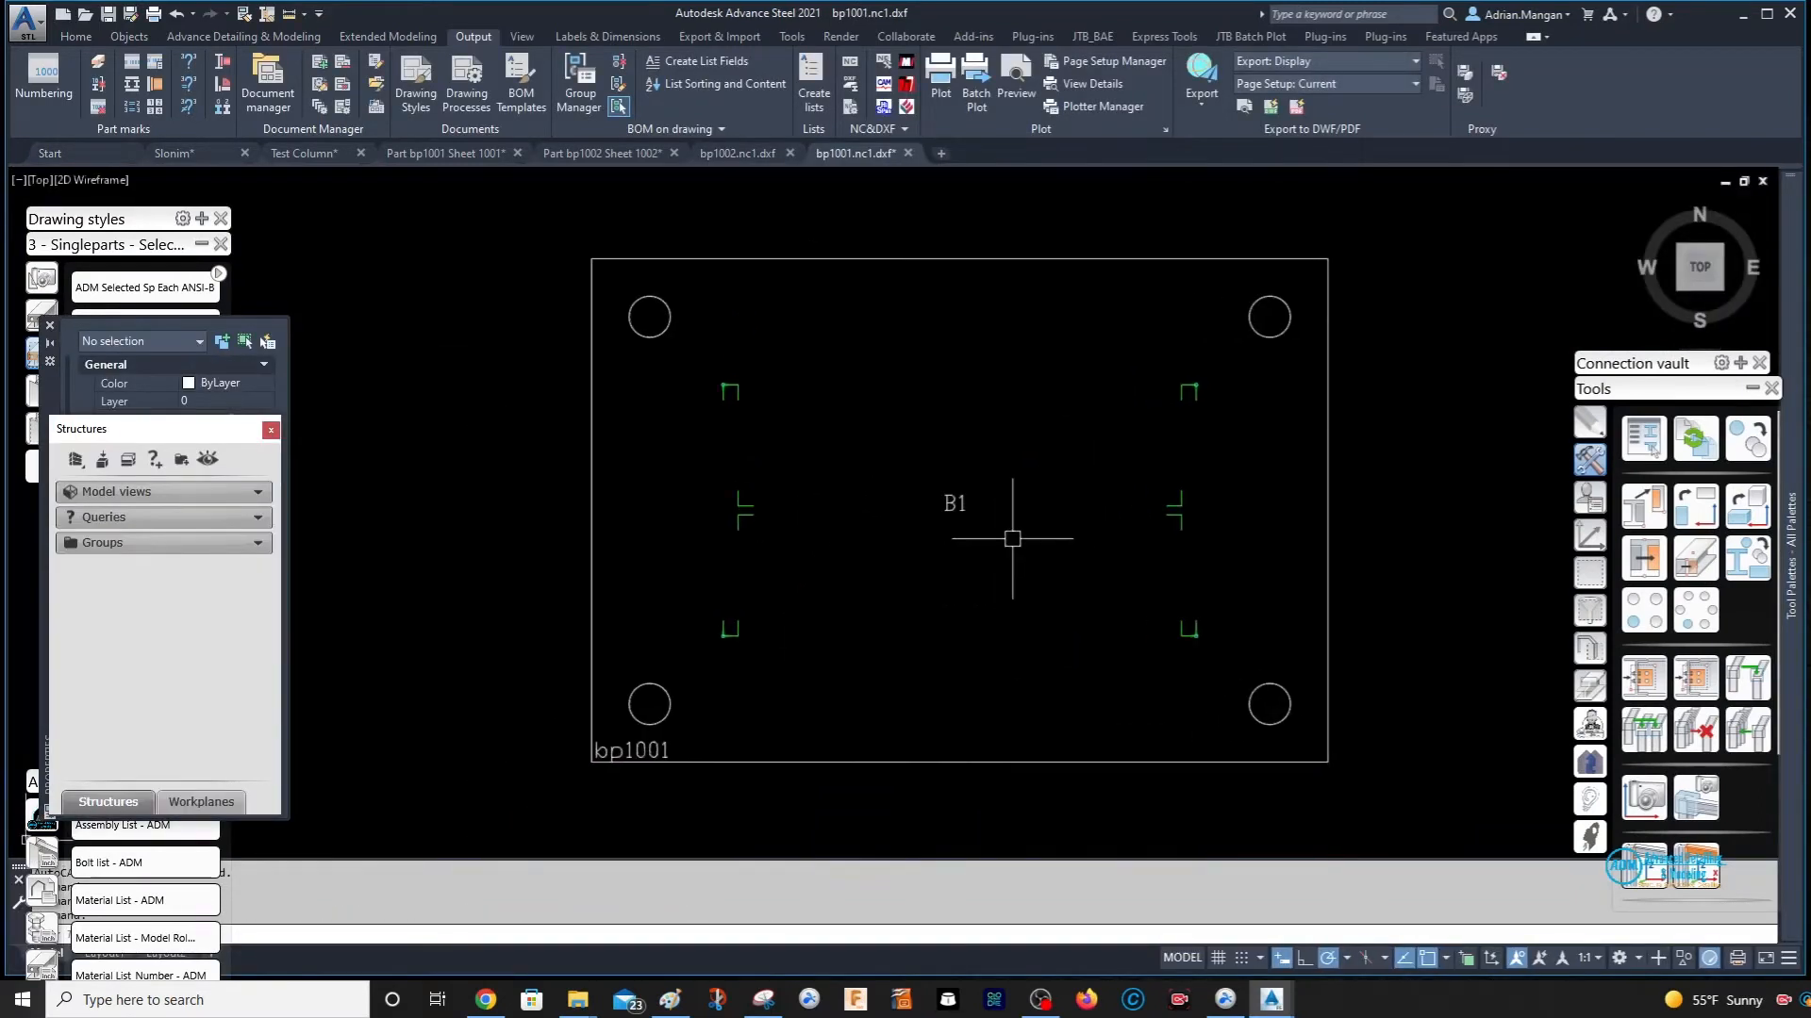
{"action": "scroll", "coordinate": [1198, 360], "scroll_direction": "up", "scroll_amount": 6}
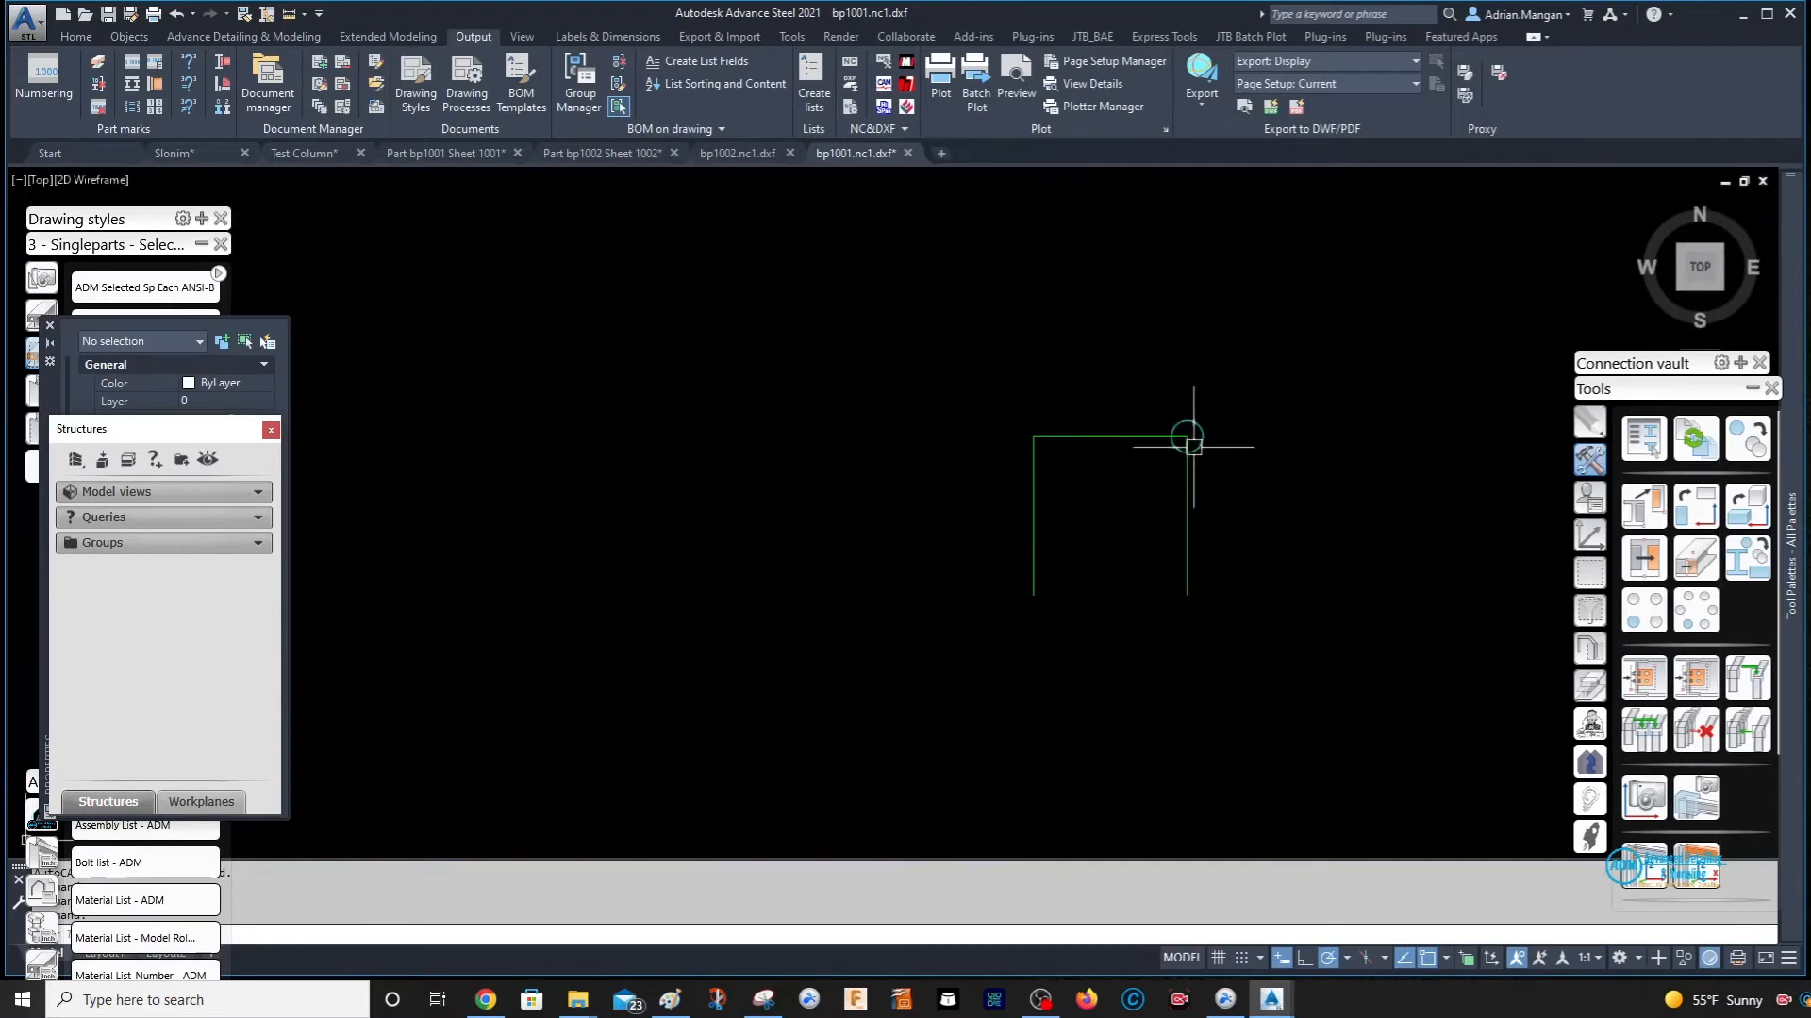
{"action": "scroll", "coordinate": [1160, 448], "scroll_direction": "down", "scroll_amount": 4}
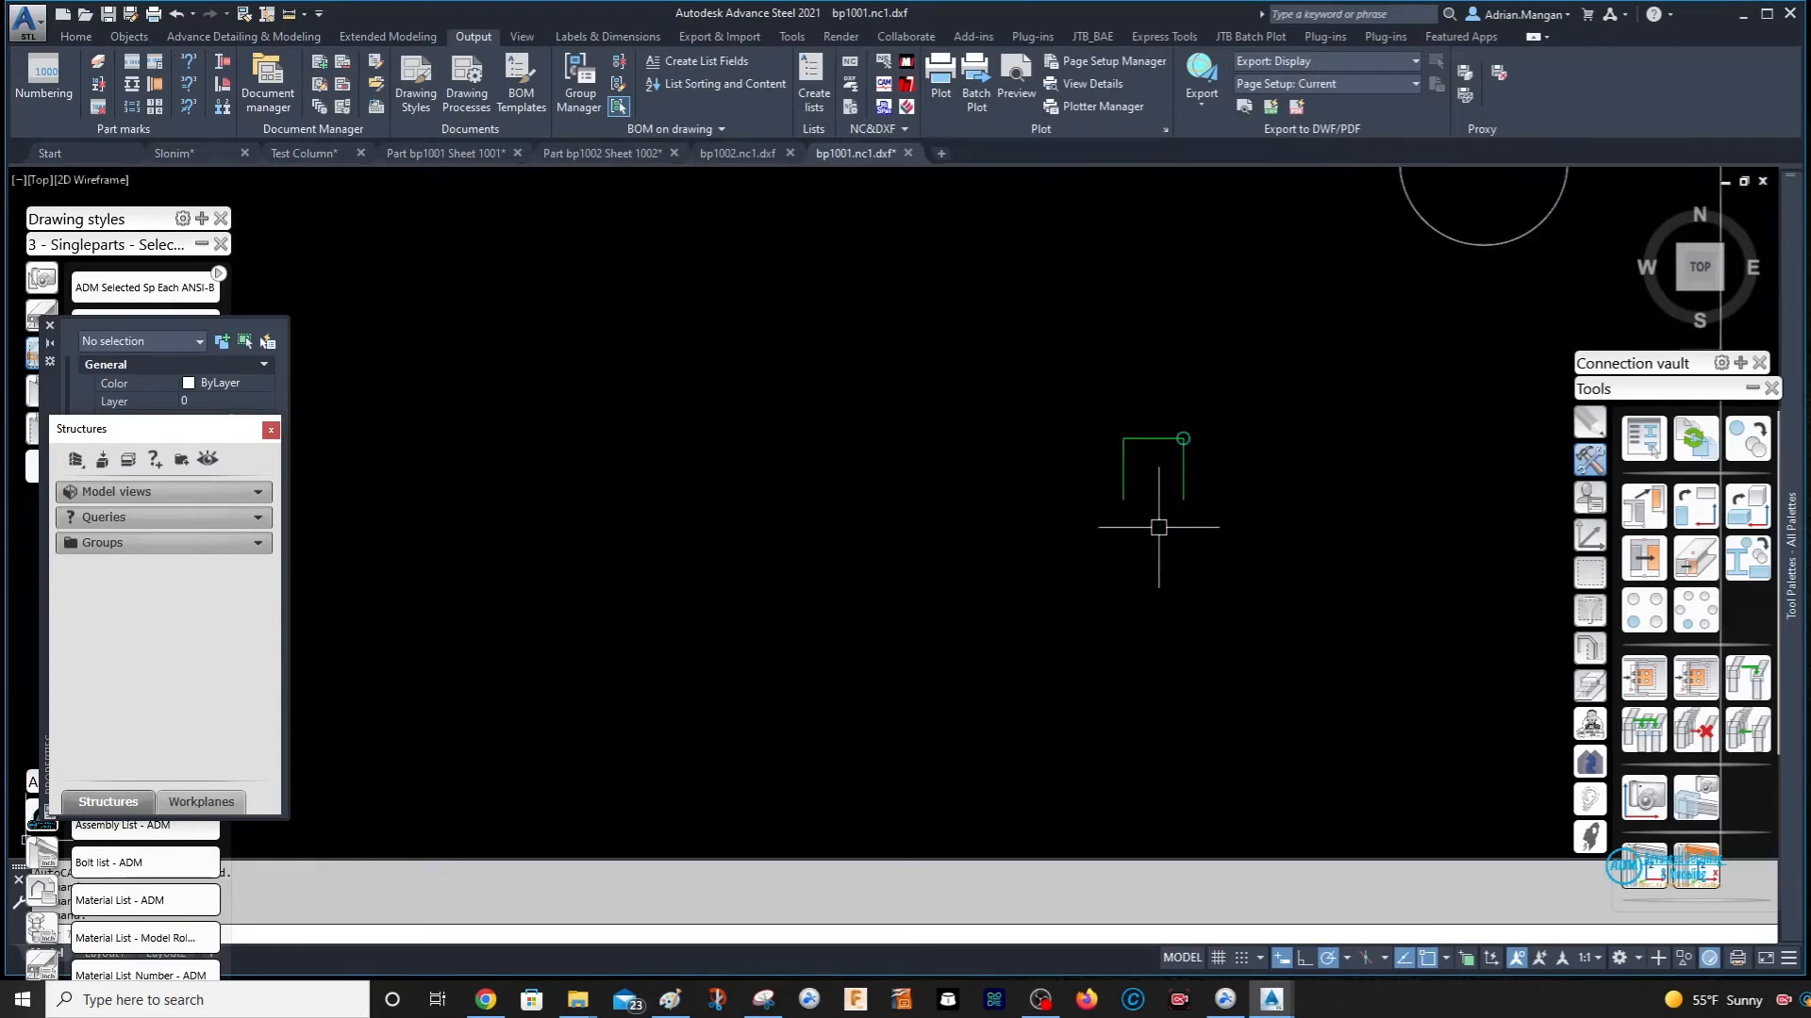
{"action": "scroll", "coordinate": [1158, 528], "scroll_direction": "down", "scroll_amount": 5}
{"action": "scroll", "coordinate": [1277, 376], "scroll_direction": "up", "scroll_amount": 5}
{"action": "middle_click_drag", "start_coordinate": [1276, 376], "coordinate": [1231, 320]}
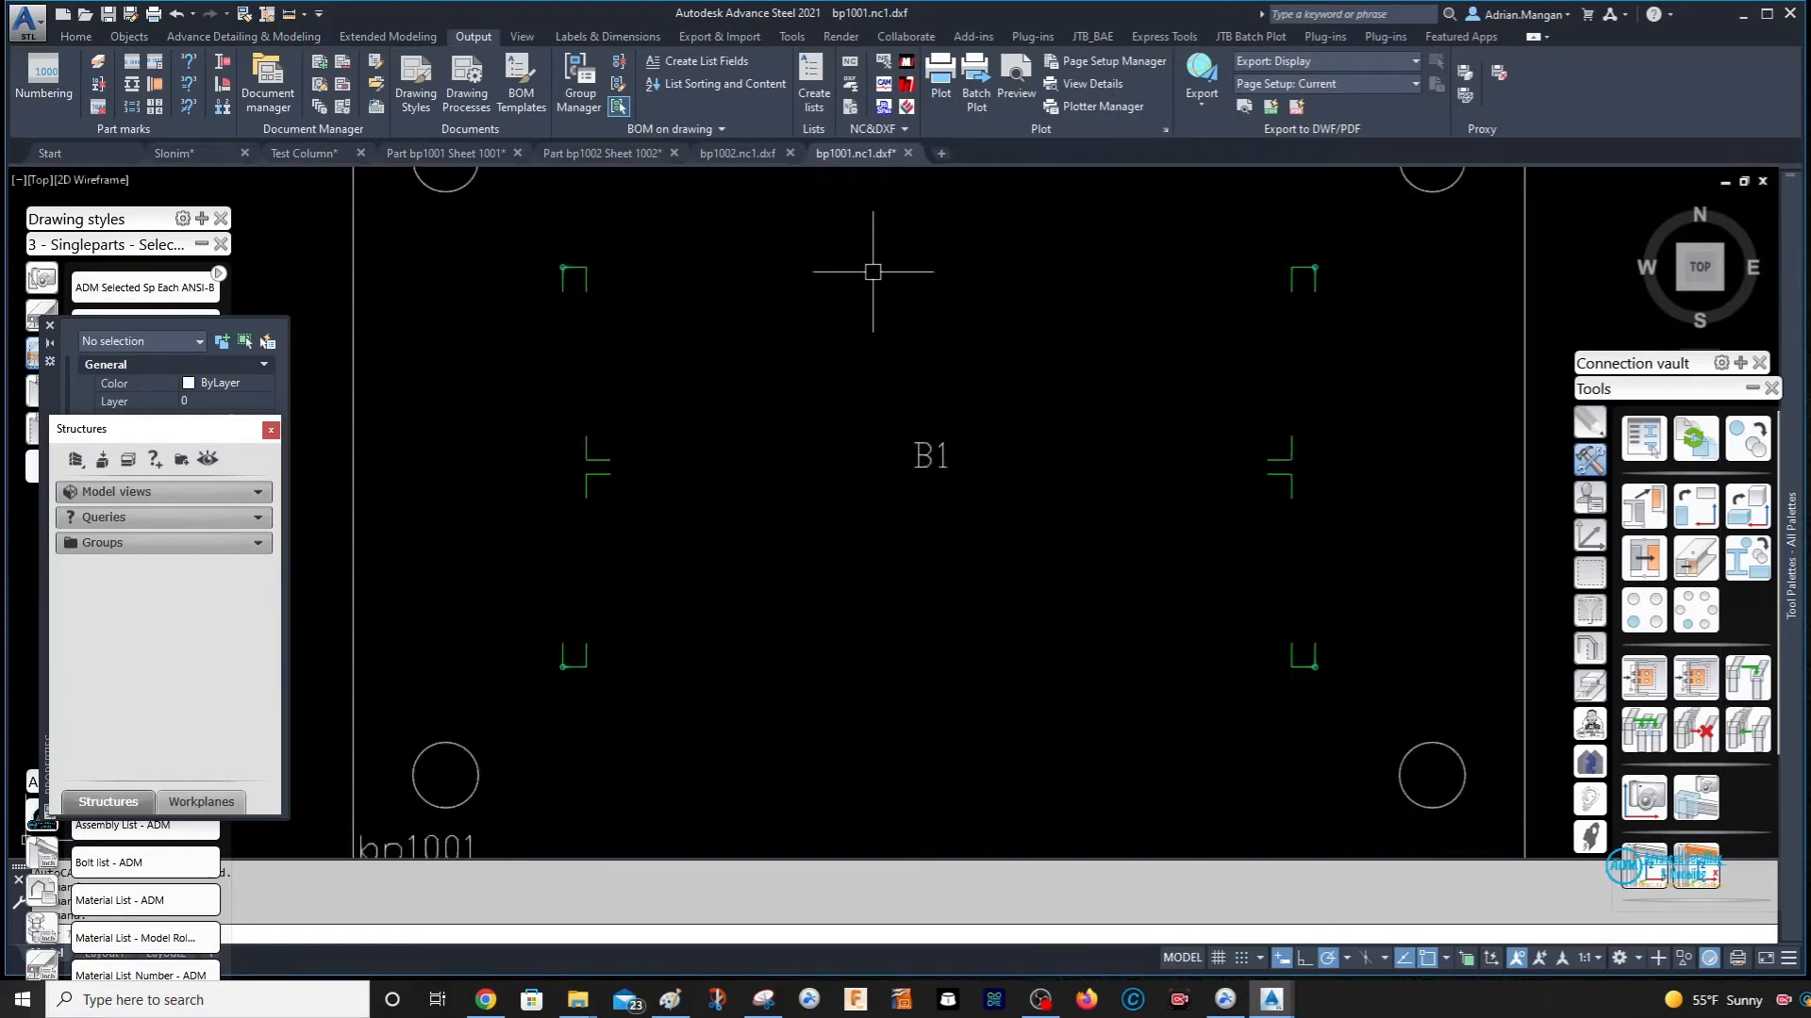
{"action": "scroll", "coordinate": [884, 377], "scroll_direction": "down", "scroll_amount": 4}
{"action": "scroll", "coordinate": [880, 388], "scroll_direction": "up", "scroll_amount": 2}
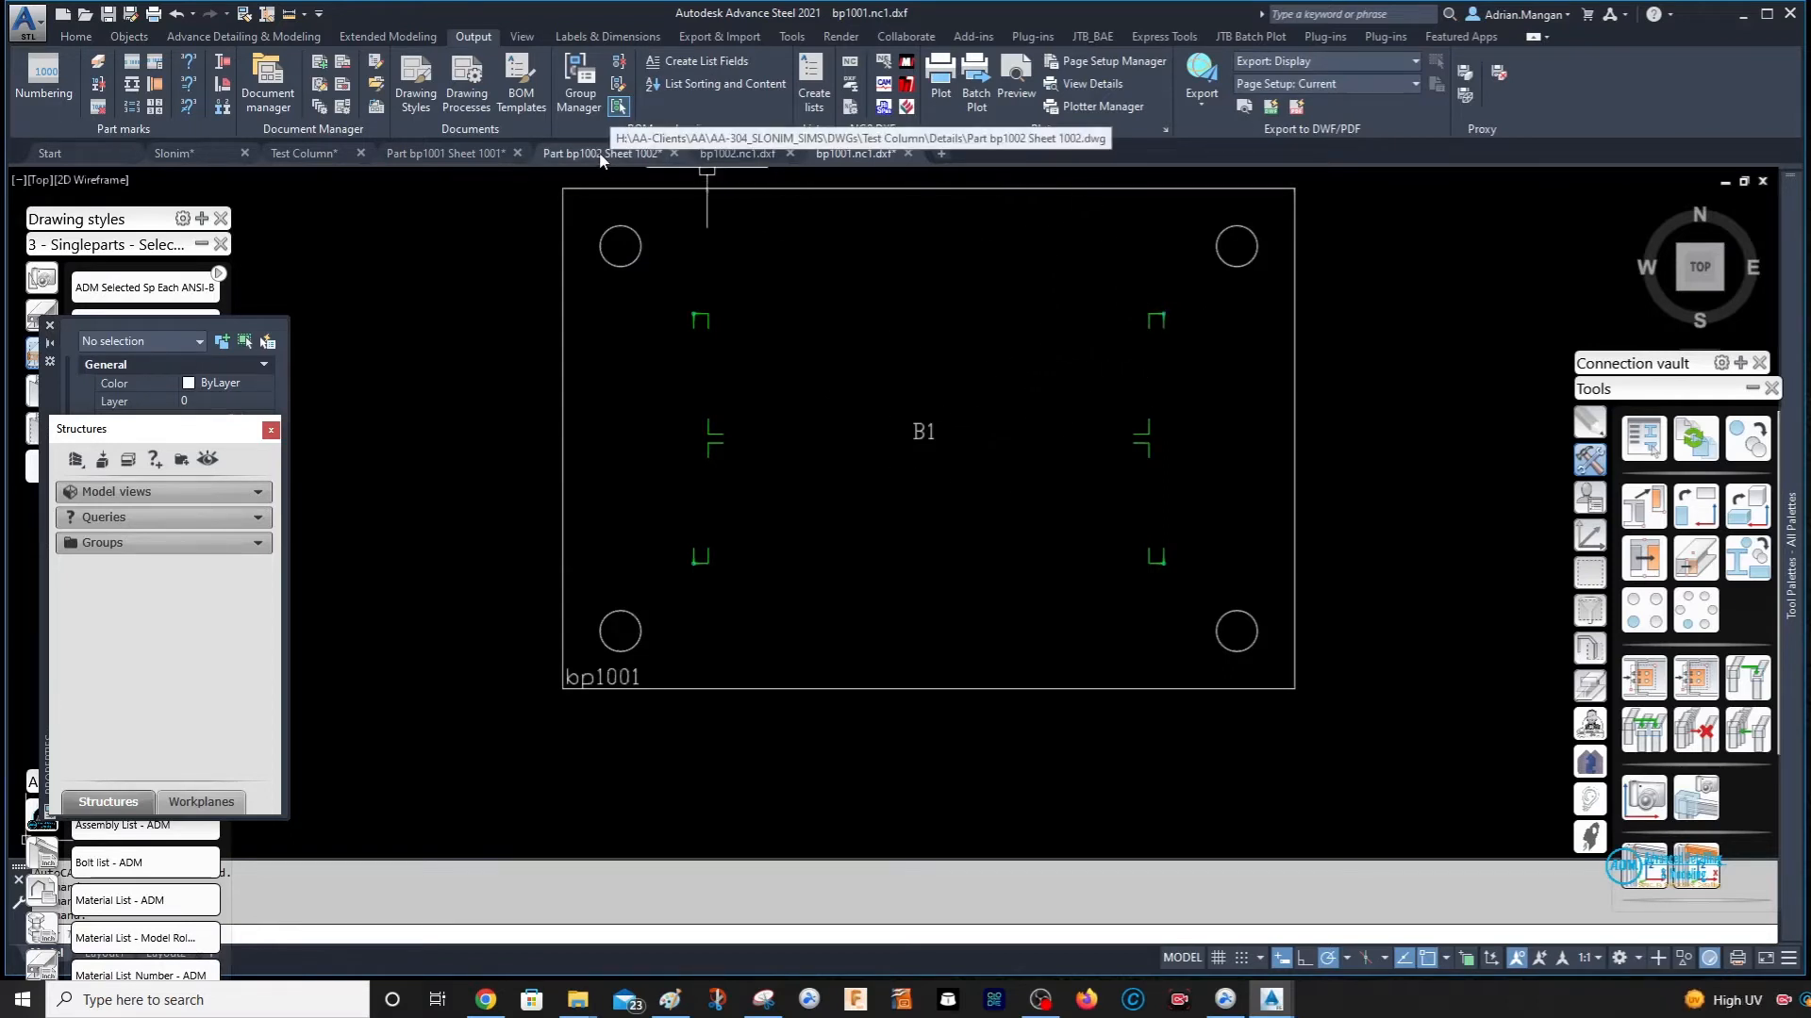
{"action": "mouse_move", "coordinate": [594, 165]}
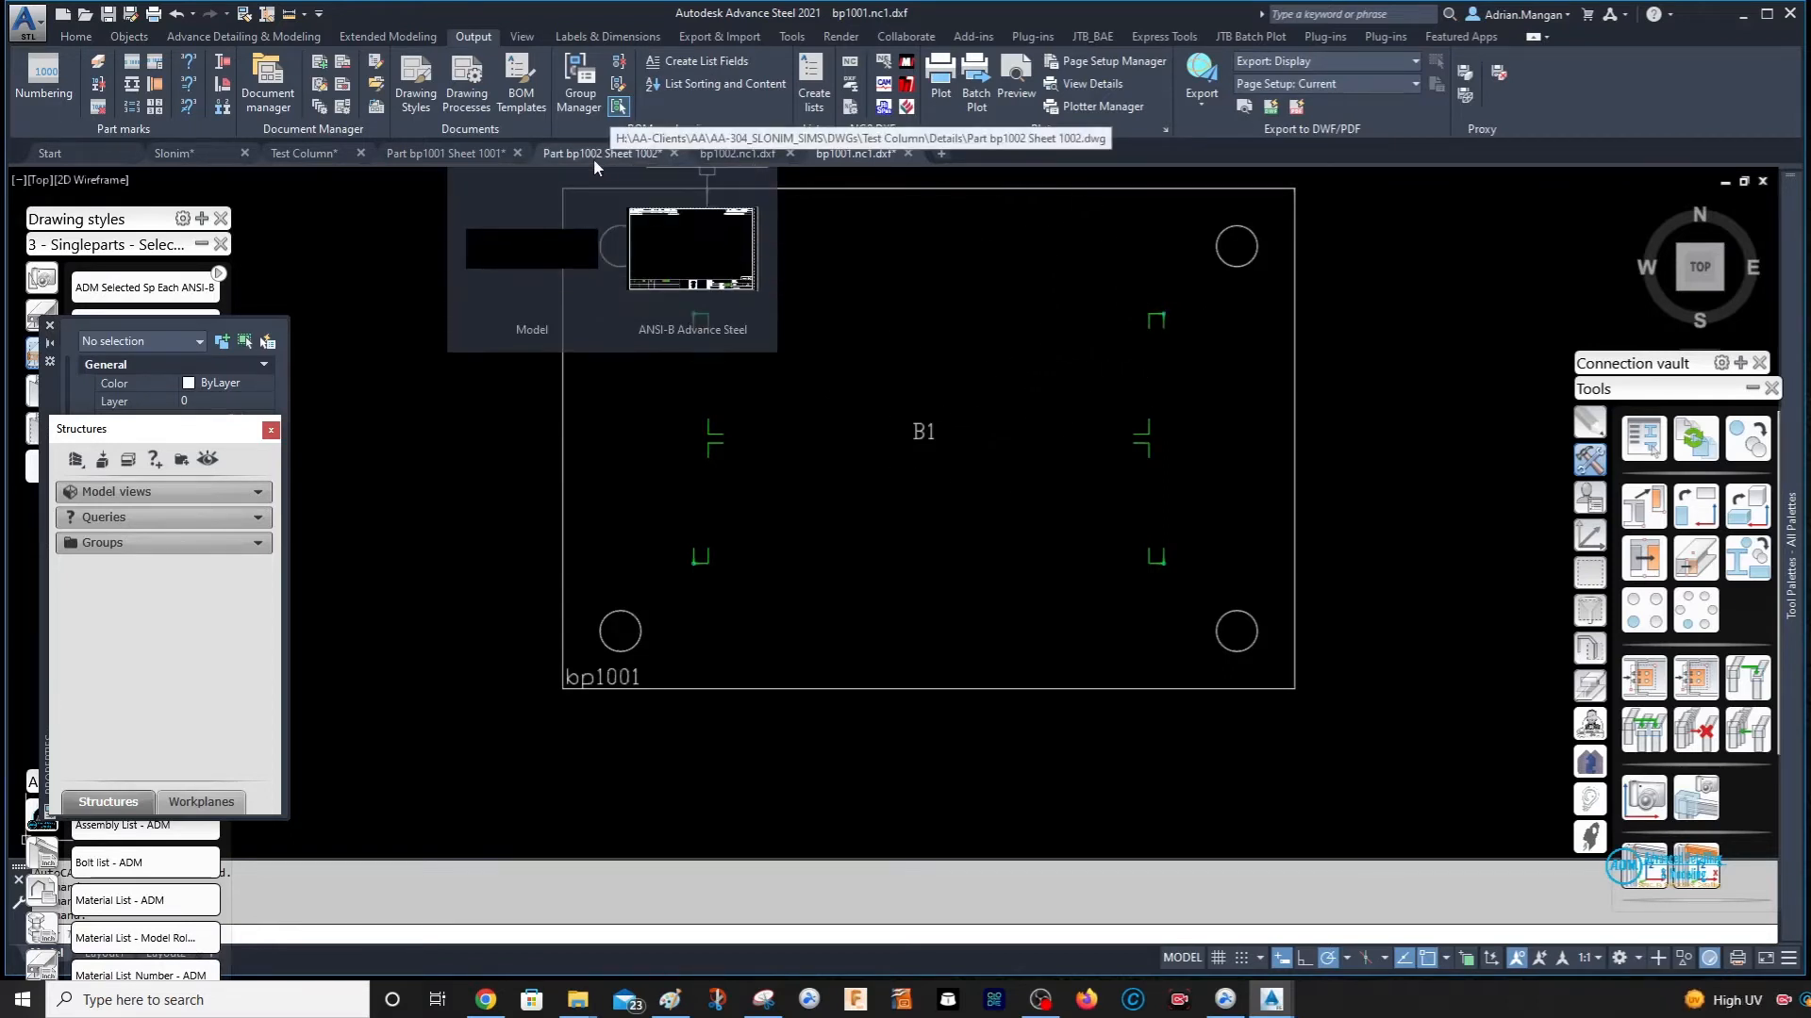
{"action": "left_click", "coordinate": [446, 153]}
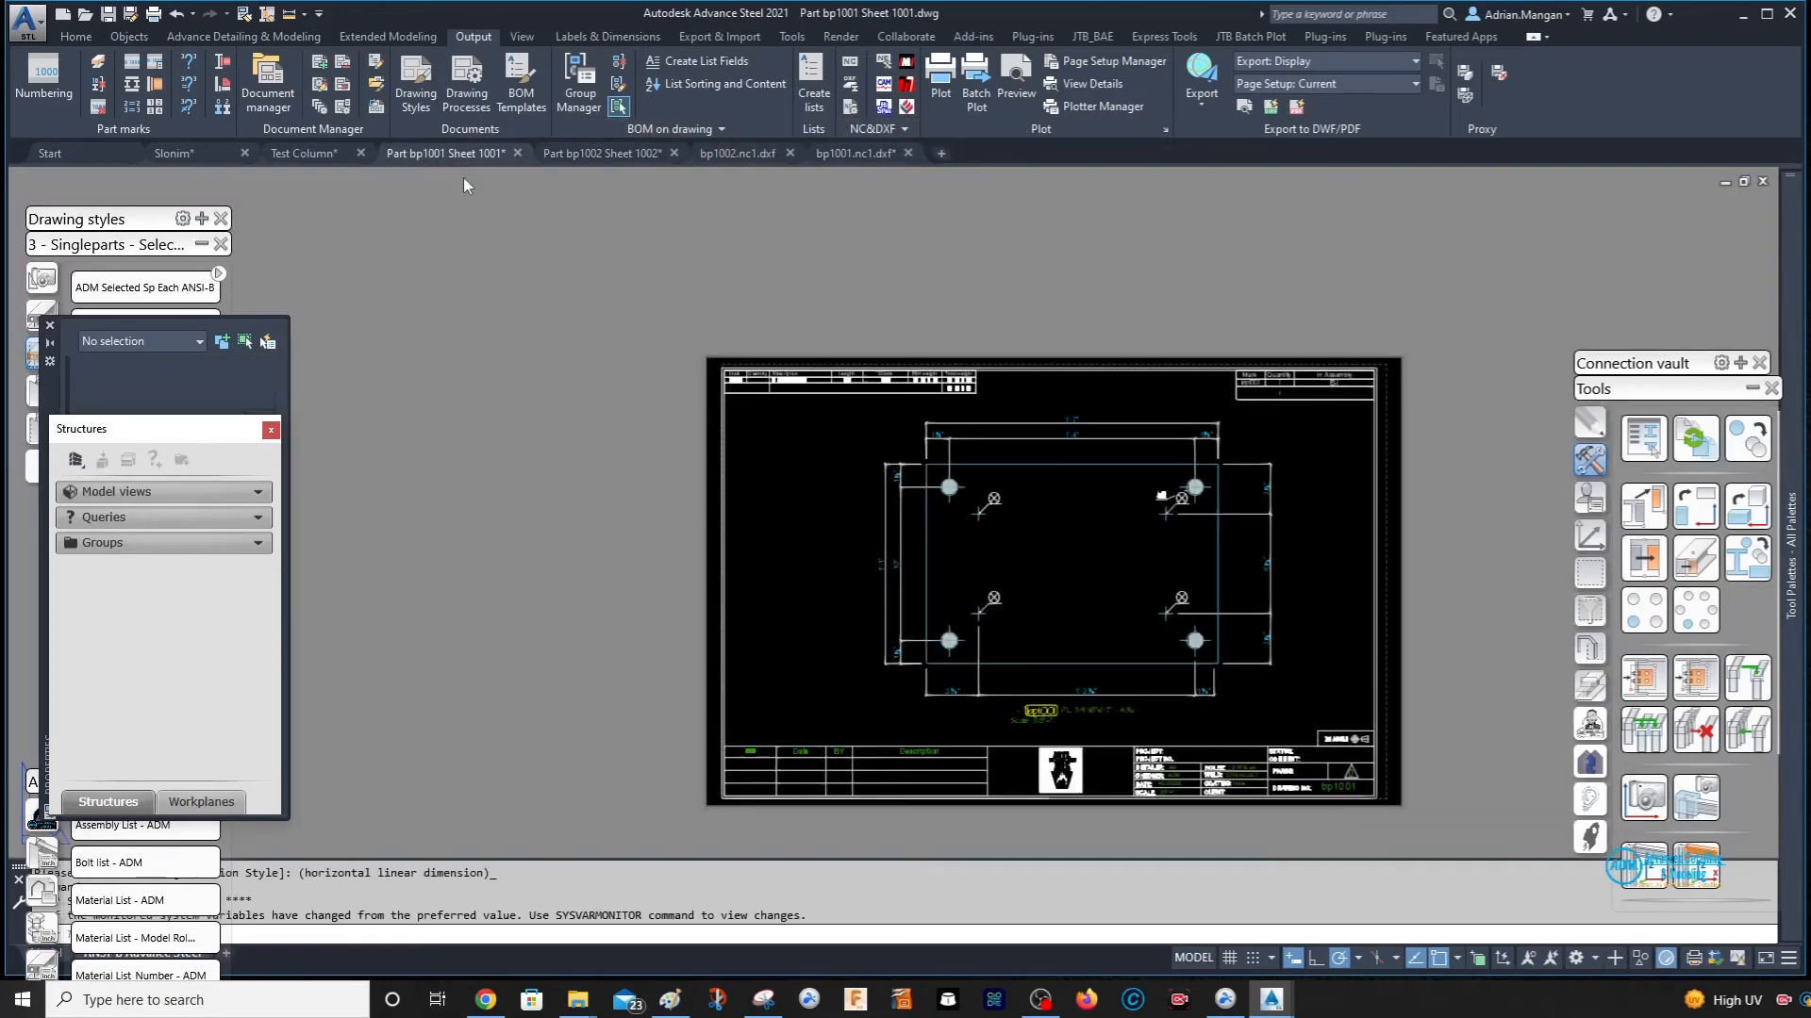
- Compare the punch marks on the bp1001 detail sheet with the marks in the bp1001 DXF
{"action": "scroll", "coordinate": [1134, 504], "scroll_direction": "up", "scroll_amount": 5}
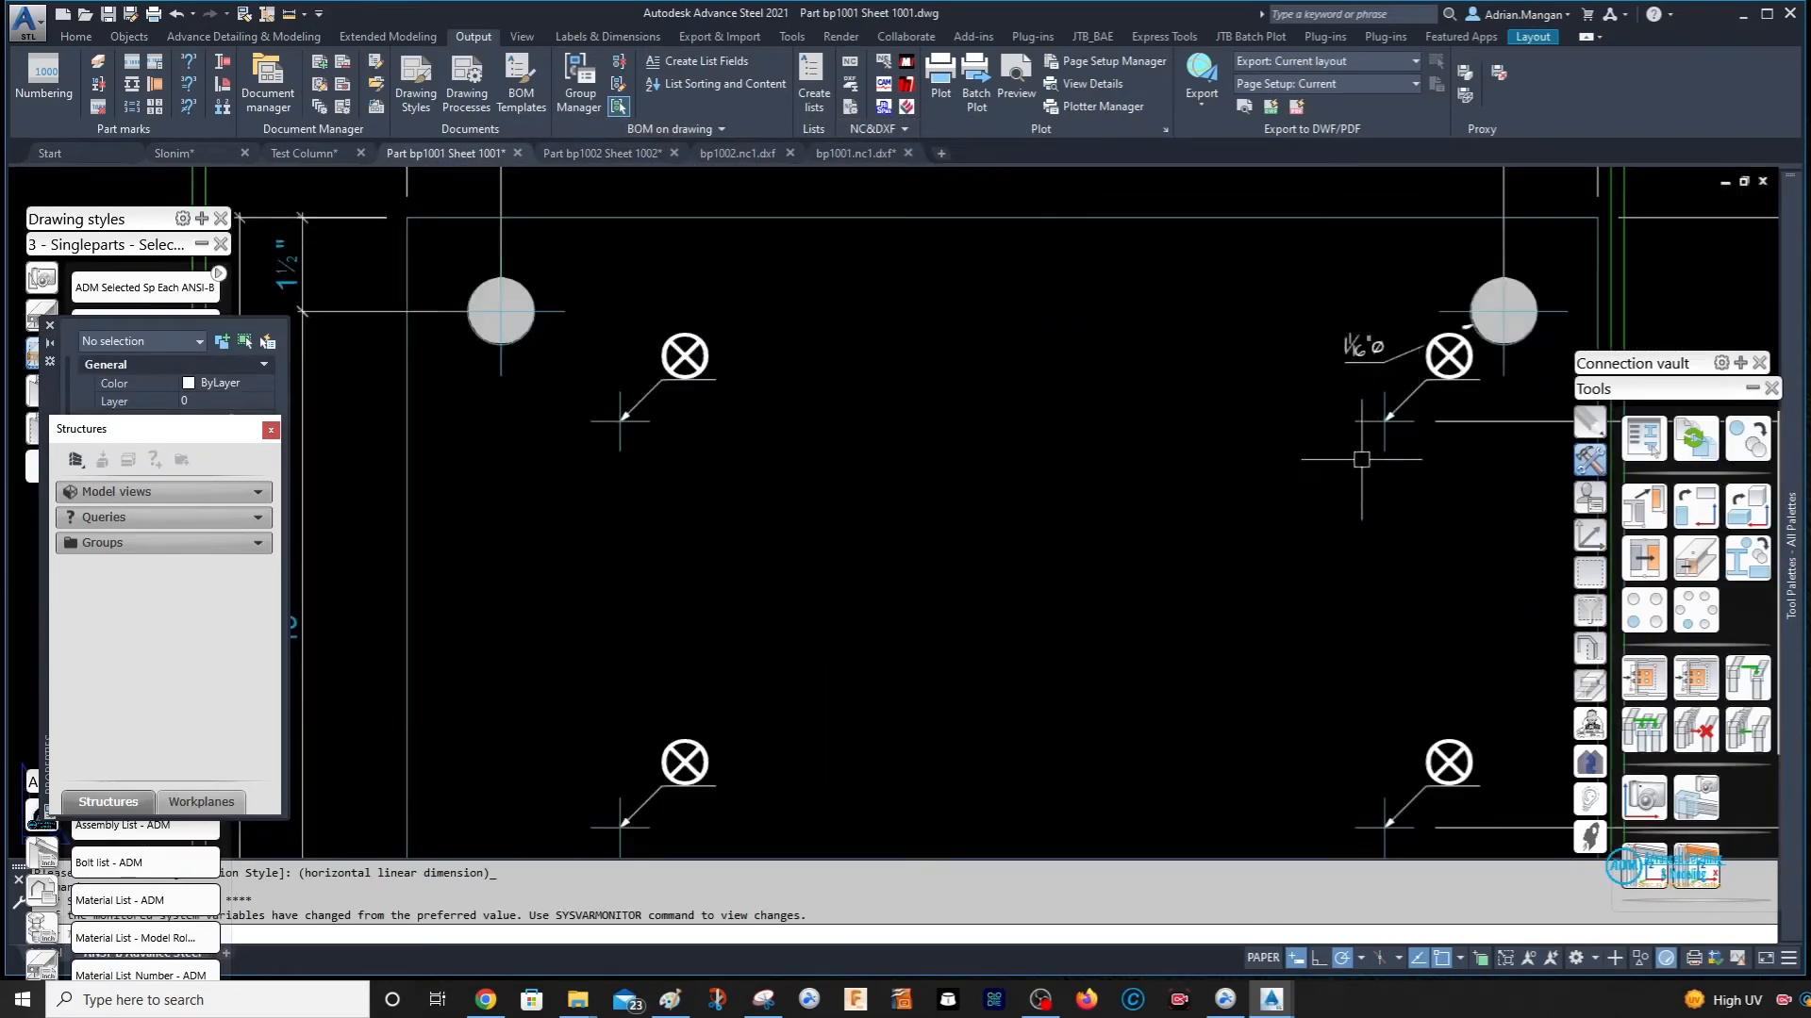
{"action": "scroll", "coordinate": [1322, 444], "scroll_direction": "down", "scroll_amount": 5}
{"action": "left_click", "coordinate": [834, 153]}
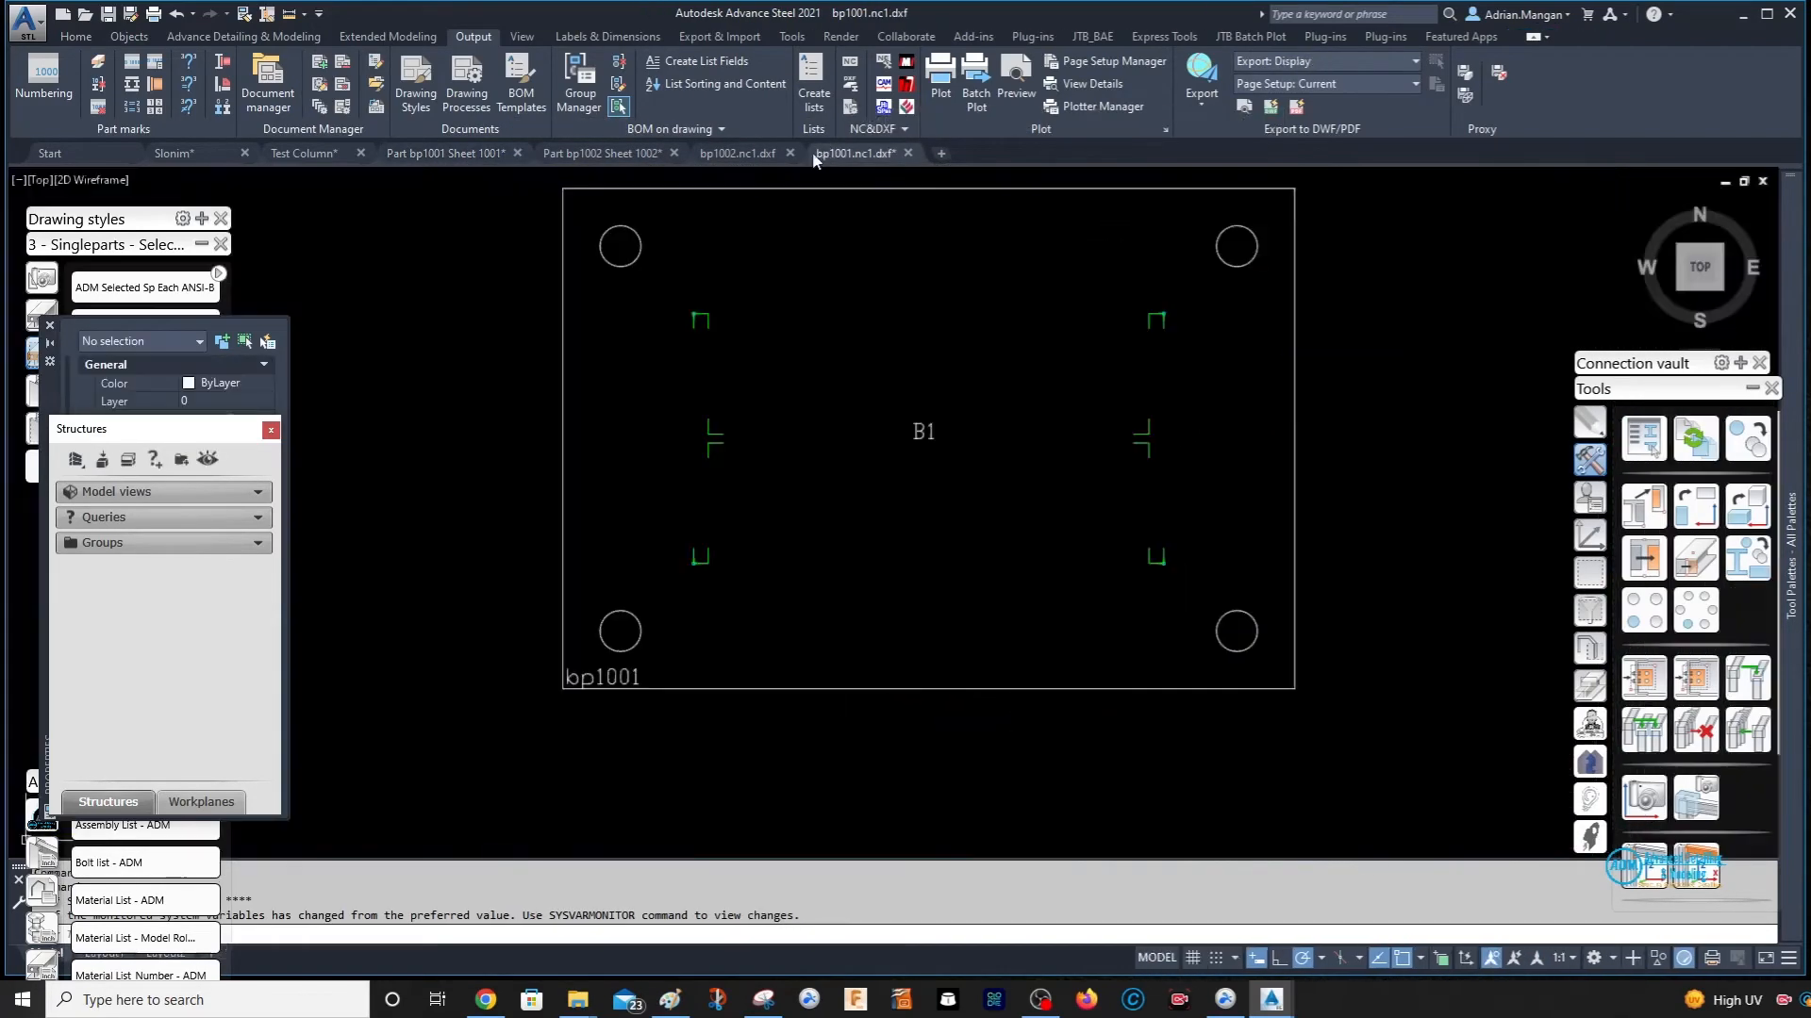
{"action": "scroll", "coordinate": [1178, 300], "scroll_direction": "up", "scroll_amount": 2}
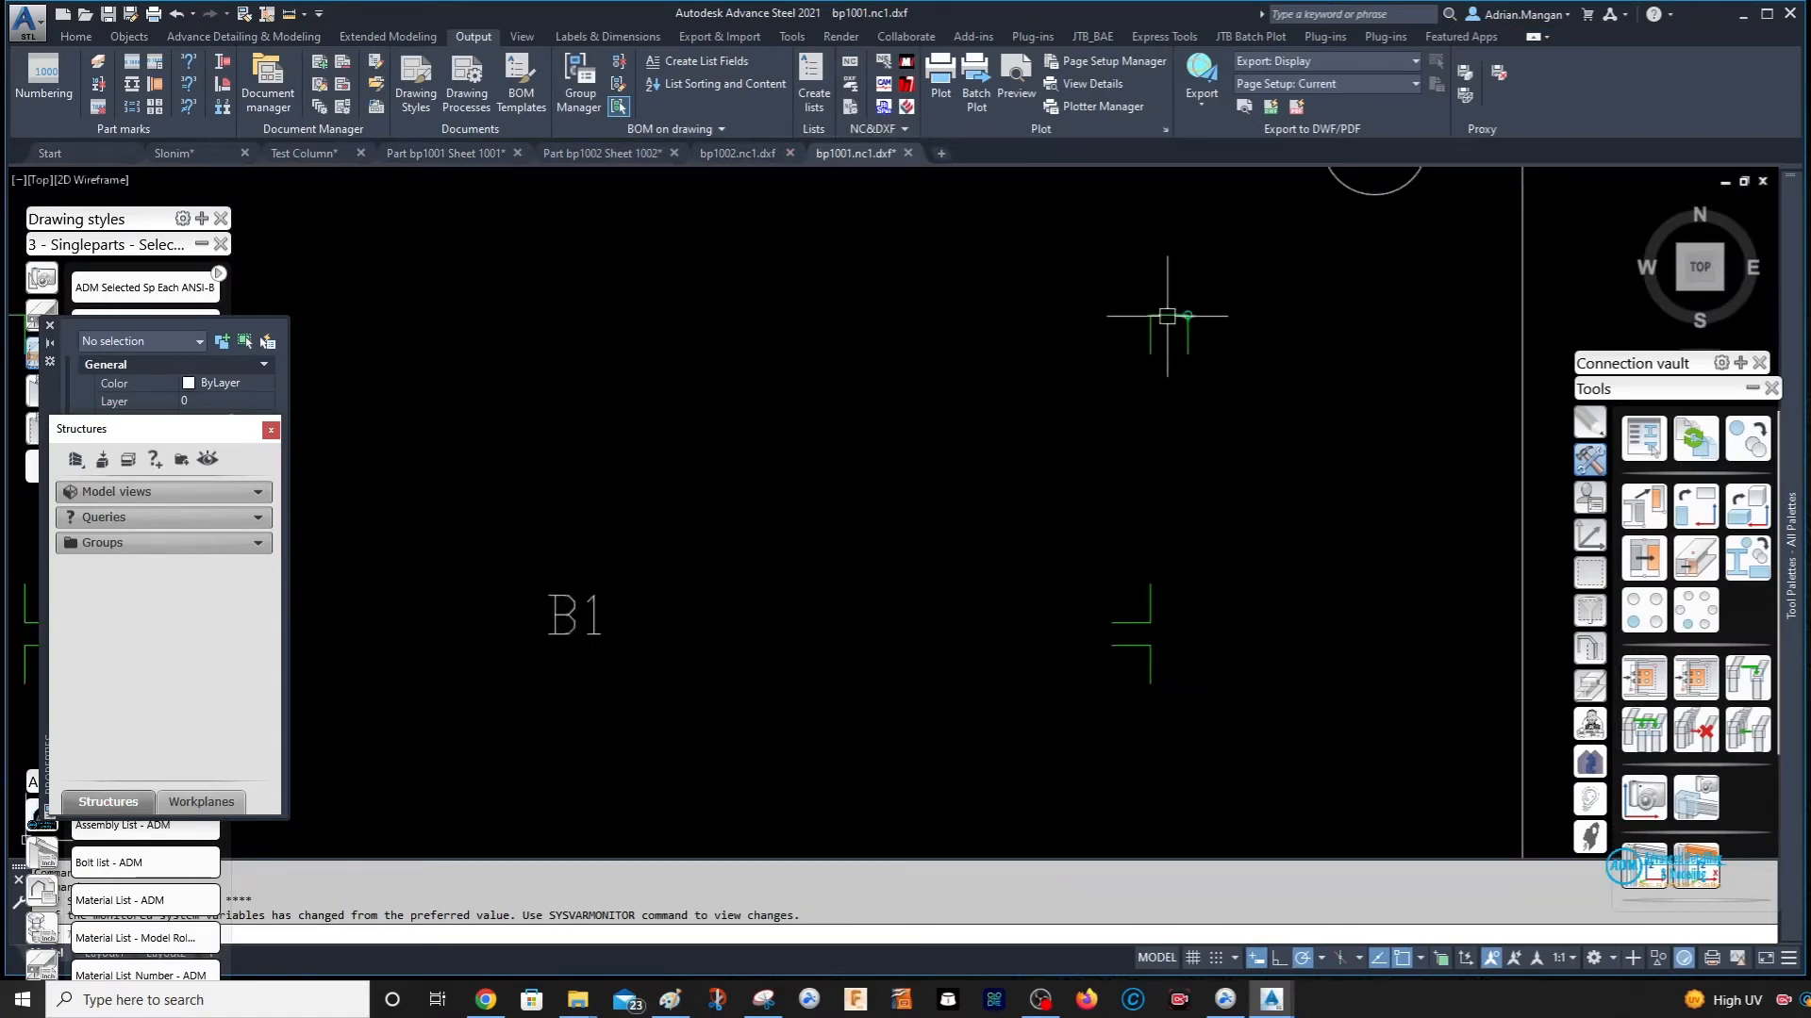
{"action": "scroll", "coordinate": [1176, 336], "scroll_direction": "down", "scroll_amount": 4}
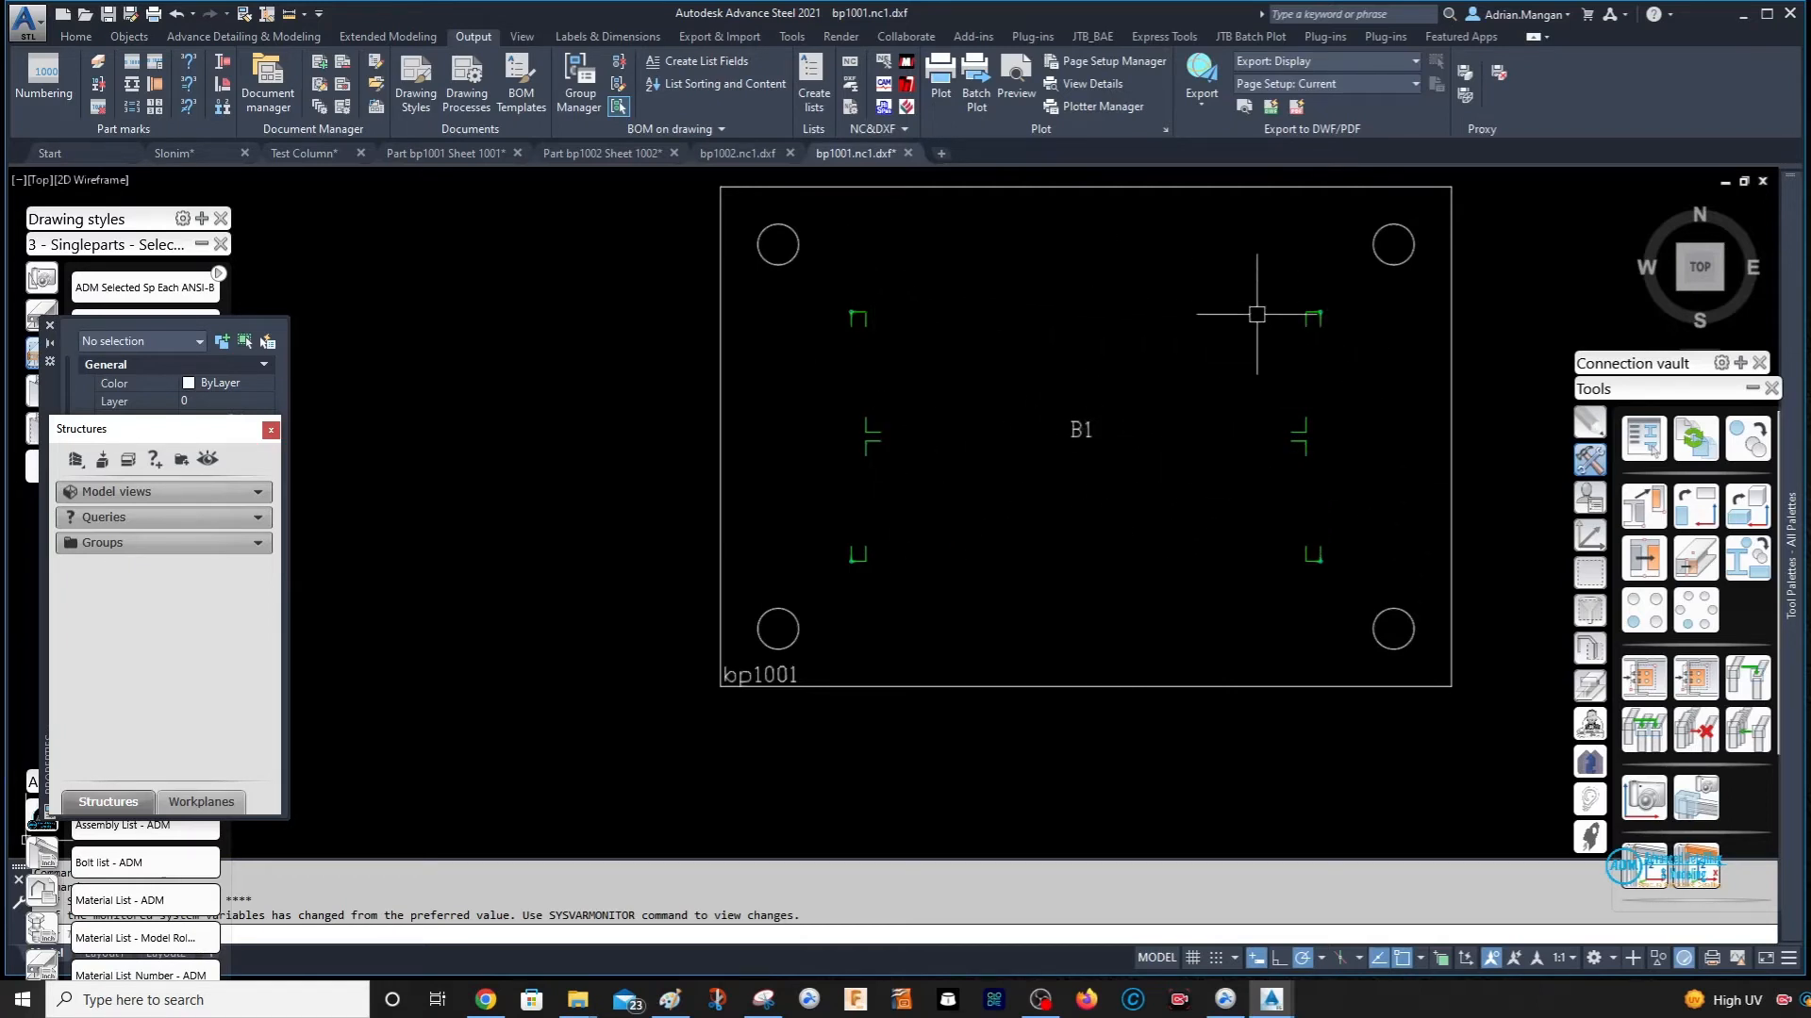
{"action": "scroll", "coordinate": [1256, 314], "scroll_direction": "down", "scroll_amount": 3}
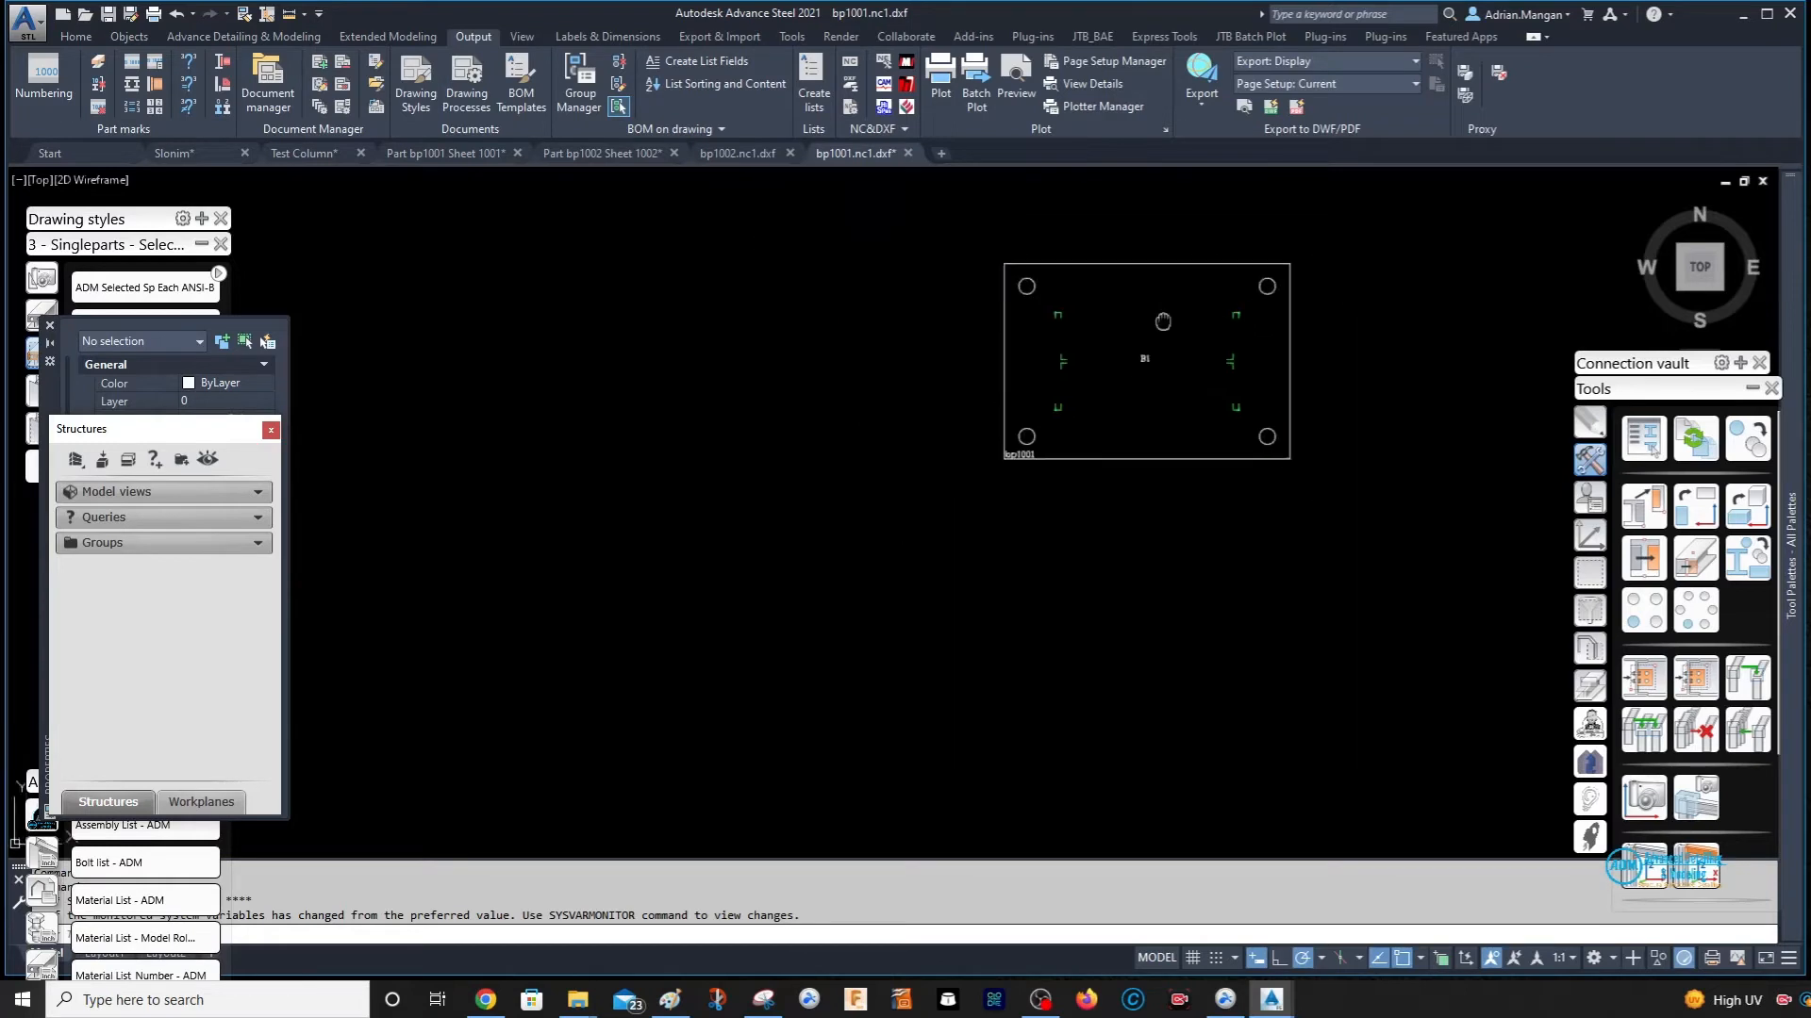
- Examine the column corner marks and punch circles in the bp1002 DXF
{"action": "left_click", "coordinate": [740, 154]}
{"action": "scroll", "coordinate": [599, 615], "scroll_direction": "up", "scroll_amount": 2}
{"action": "scroll", "coordinate": [882, 538], "scroll_direction": "up", "scroll_amount": 3}
{"action": "scroll", "coordinate": [1260, 280], "scroll_direction": "up", "scroll_amount": 3}
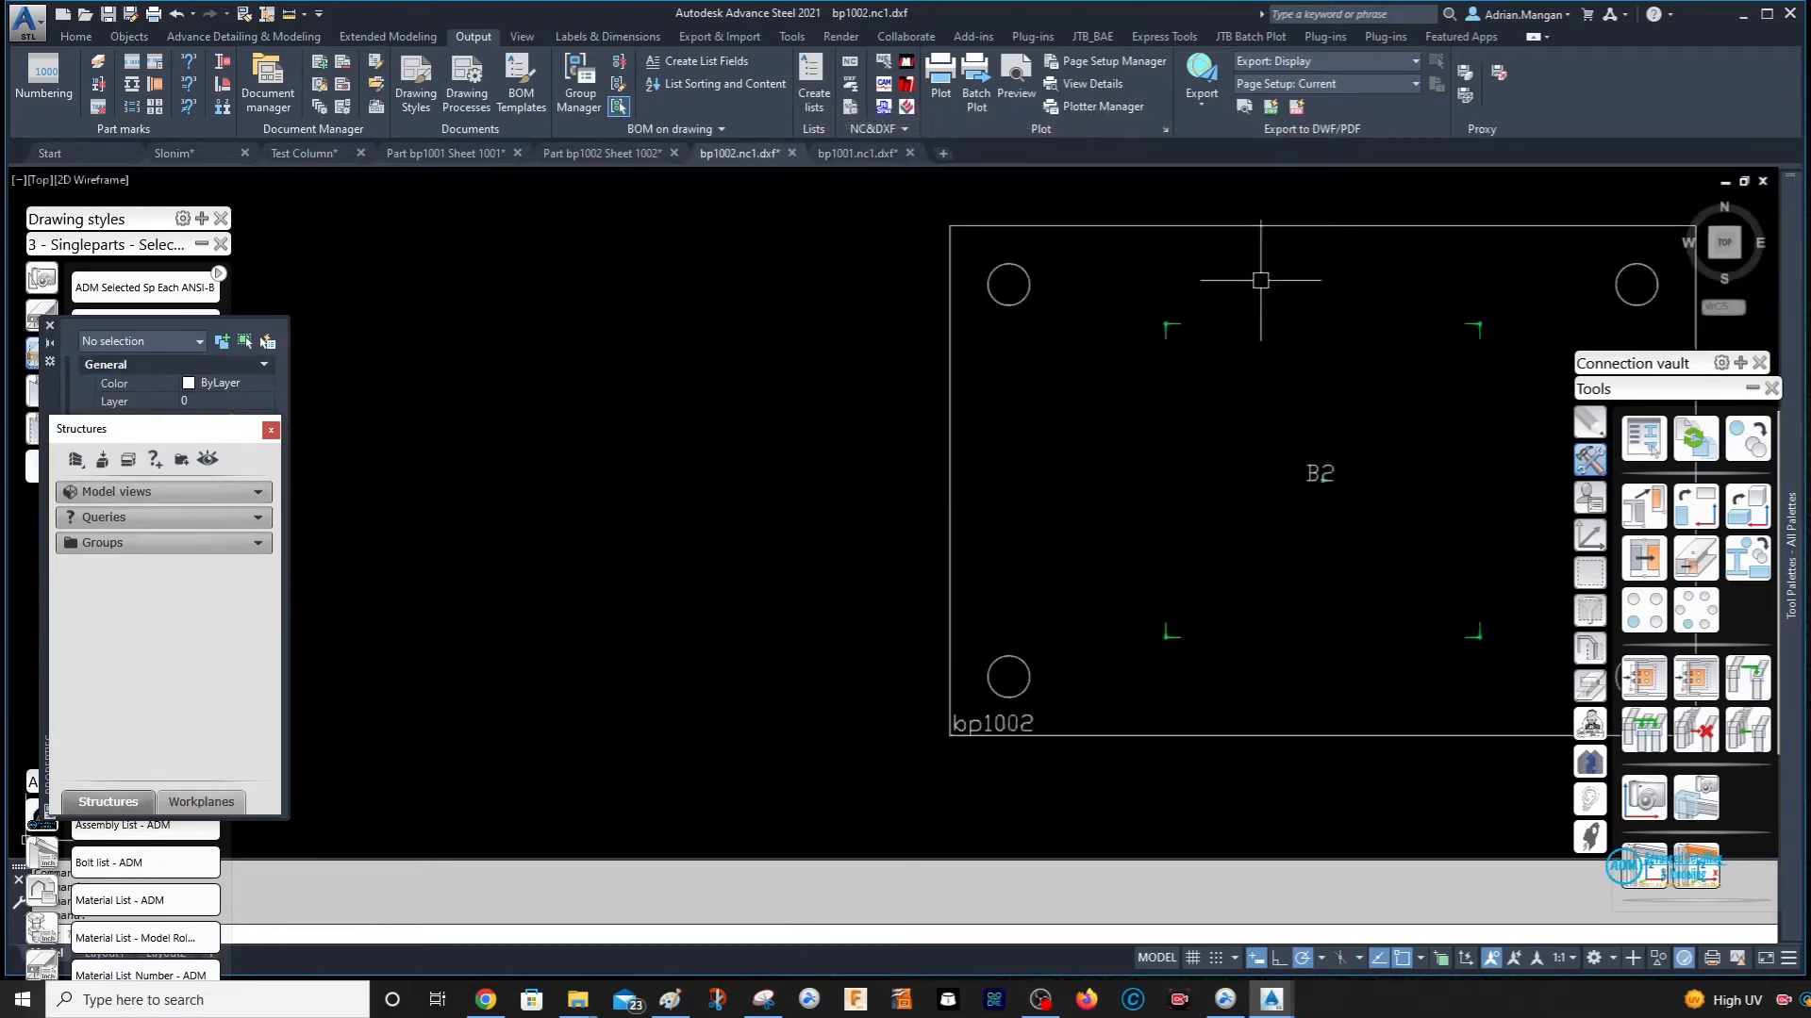
{"action": "scroll", "coordinate": [1260, 280], "scroll_direction": "up", "scroll_amount": 5}
{"action": "scroll", "coordinate": [1008, 490], "scroll_direction": "down", "scroll_amount": 5}
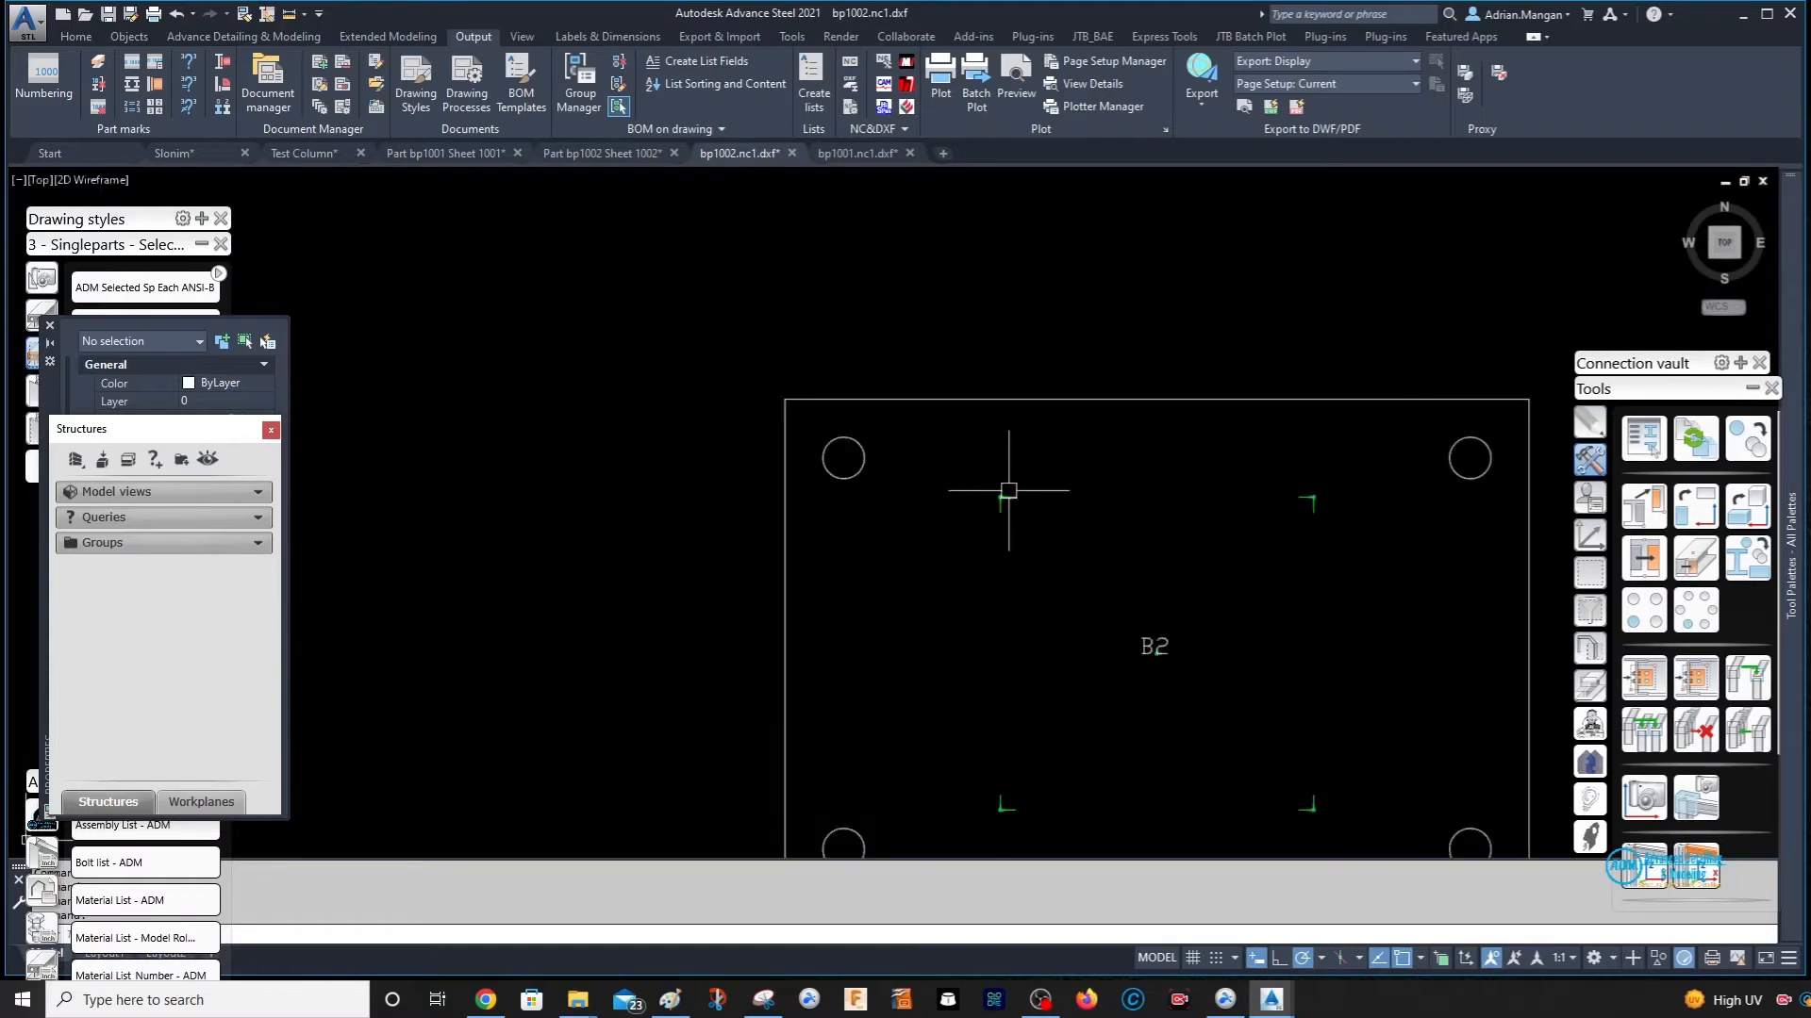
{"action": "middle_click_drag", "start_coordinate": [1008, 490], "coordinate": [919, 314]}
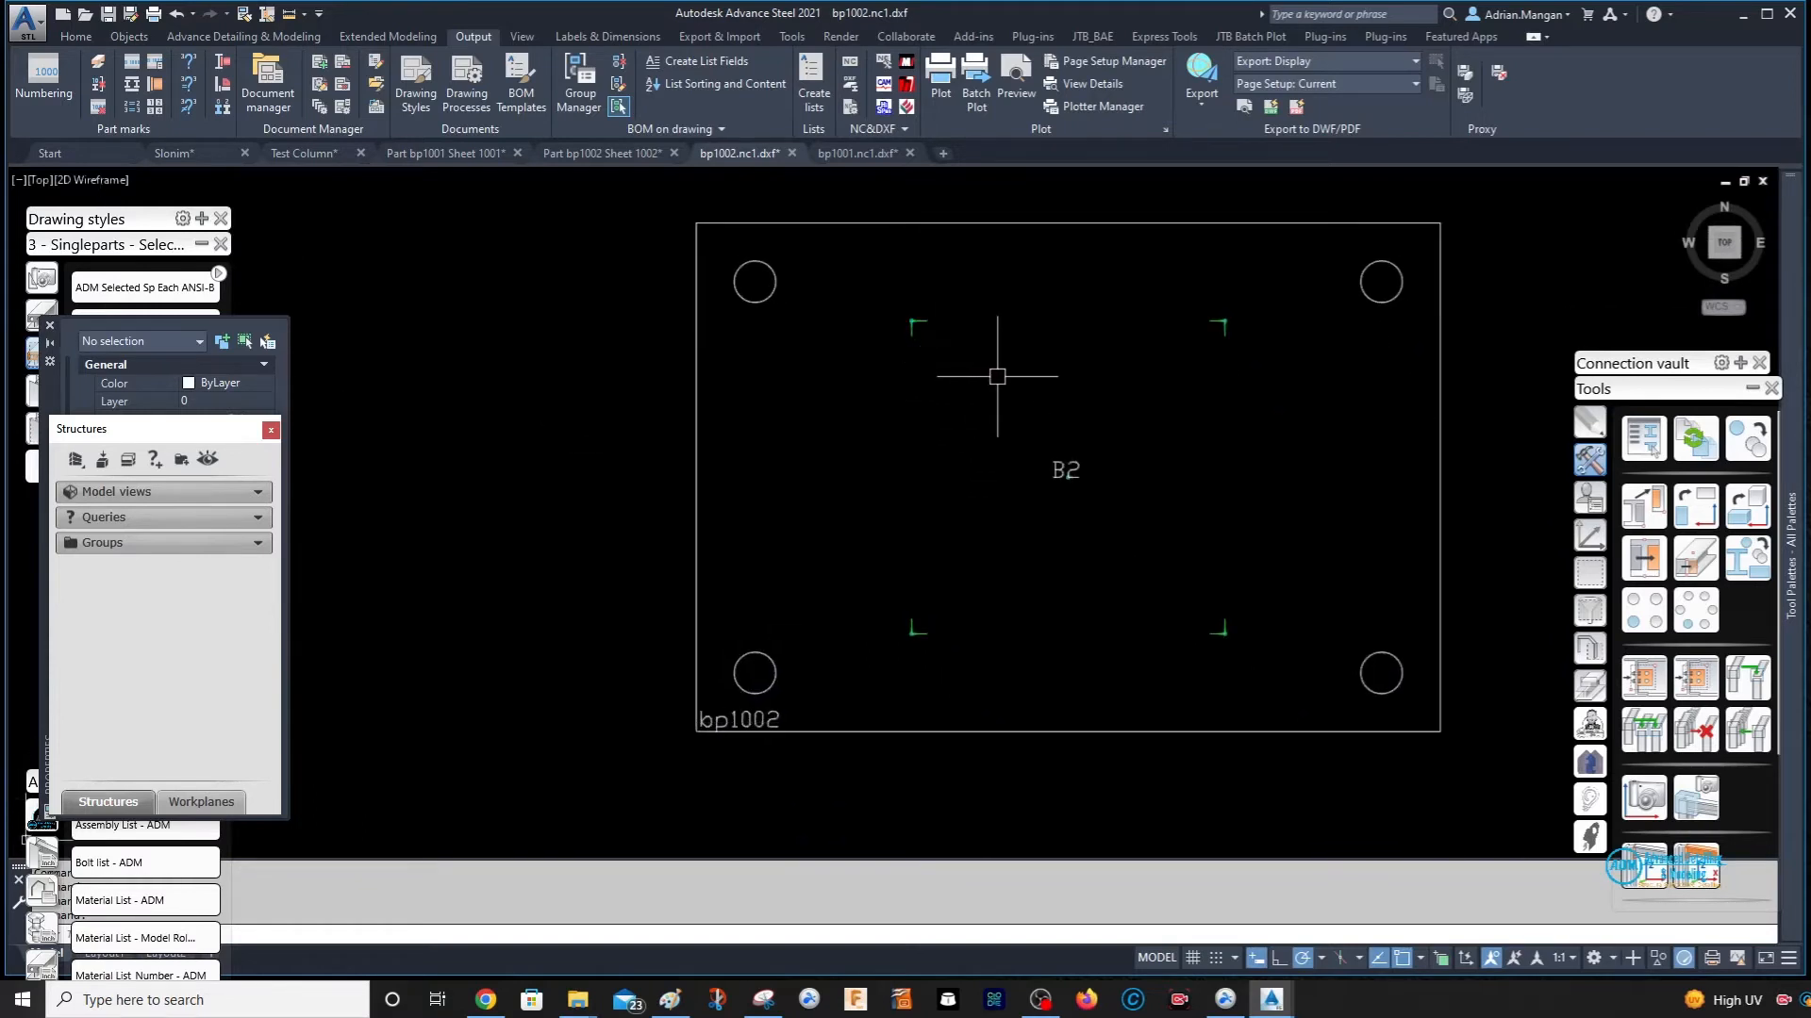
{"action": "scroll", "coordinate": [996, 376], "scroll_direction": "down", "scroll_amount": 5}
- Close the bp1001 and bp1002 DXF files without saving changes
{"action": "left_click", "coordinate": [910, 154]}
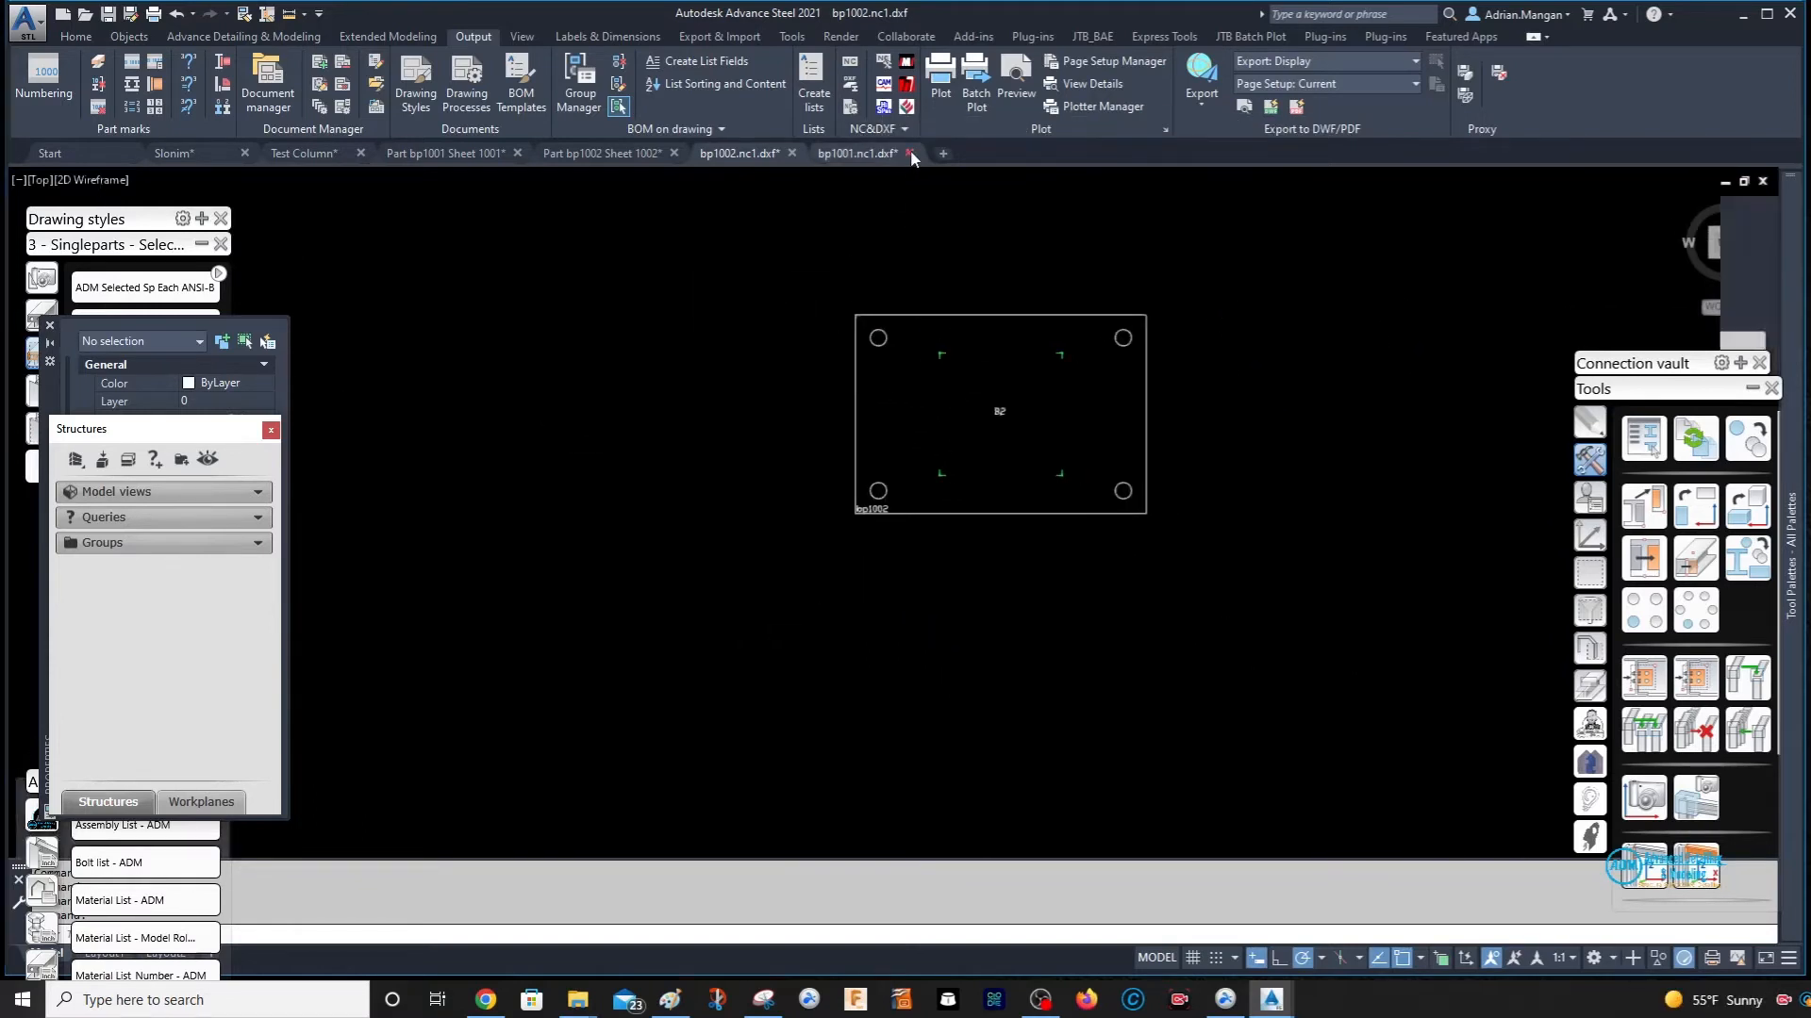
{"action": "left_click", "coordinate": [945, 546]}
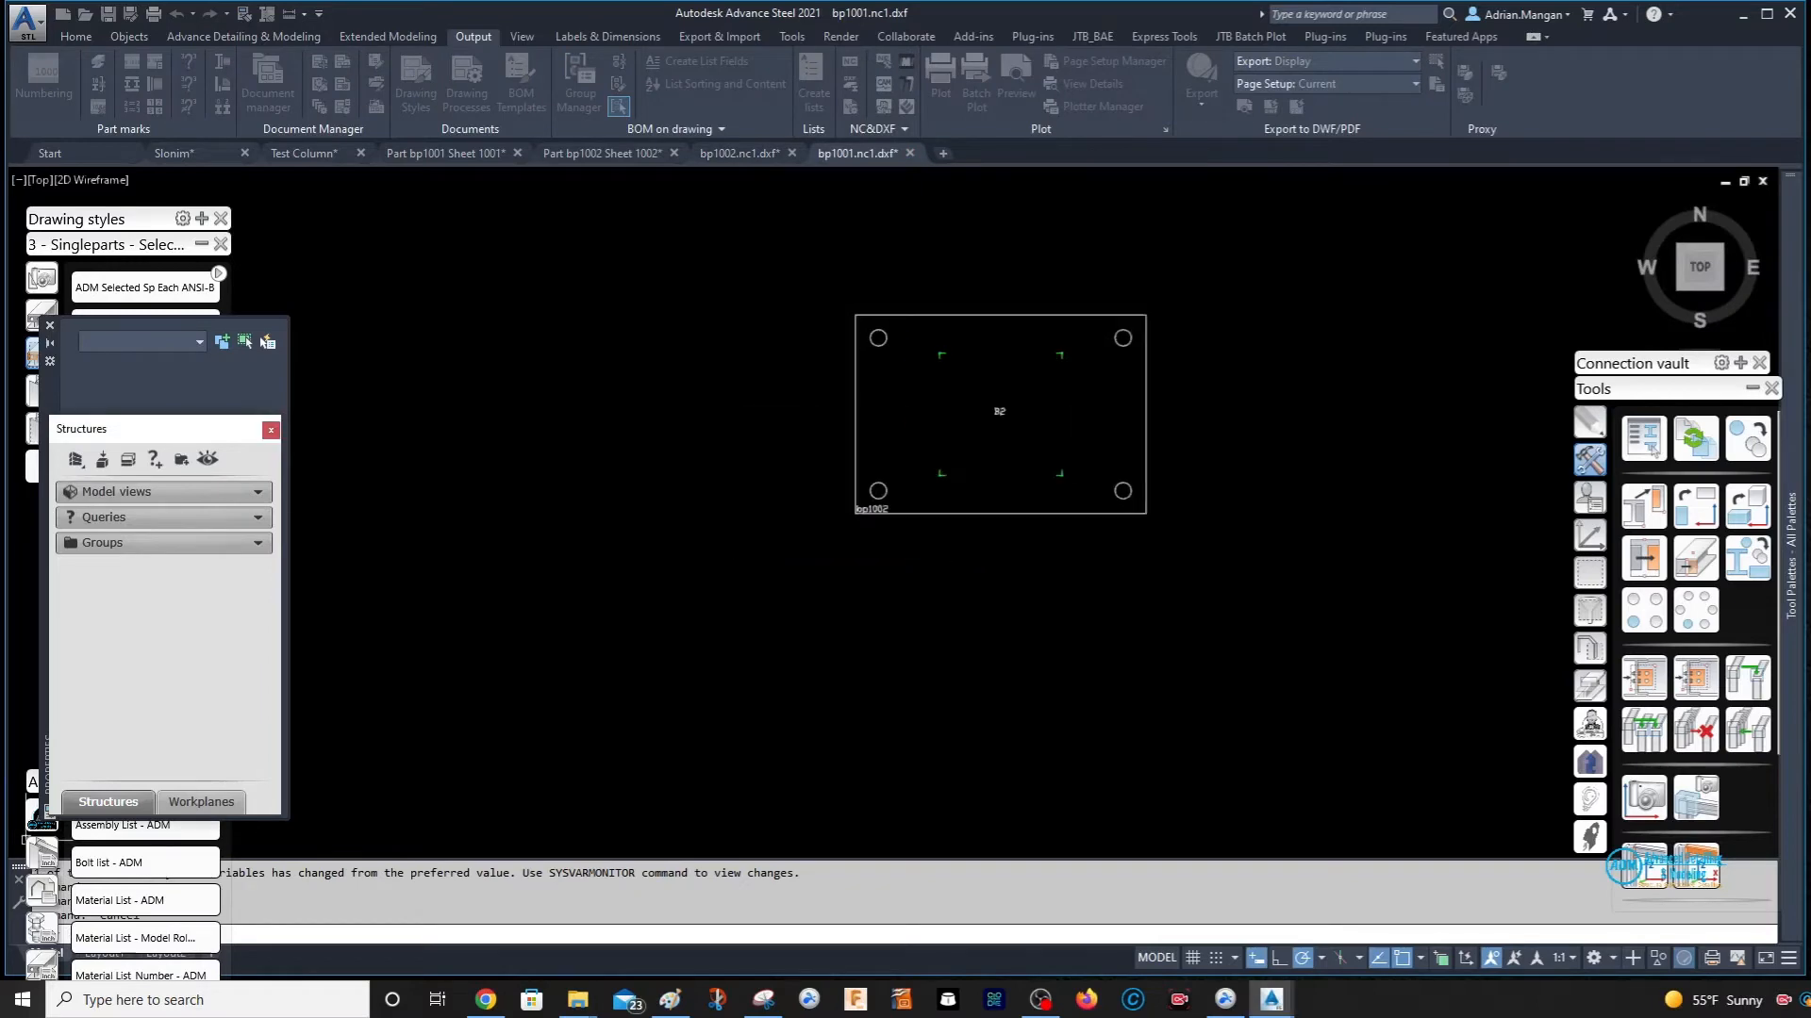
{"action": "left_click", "coordinate": [791, 153]}
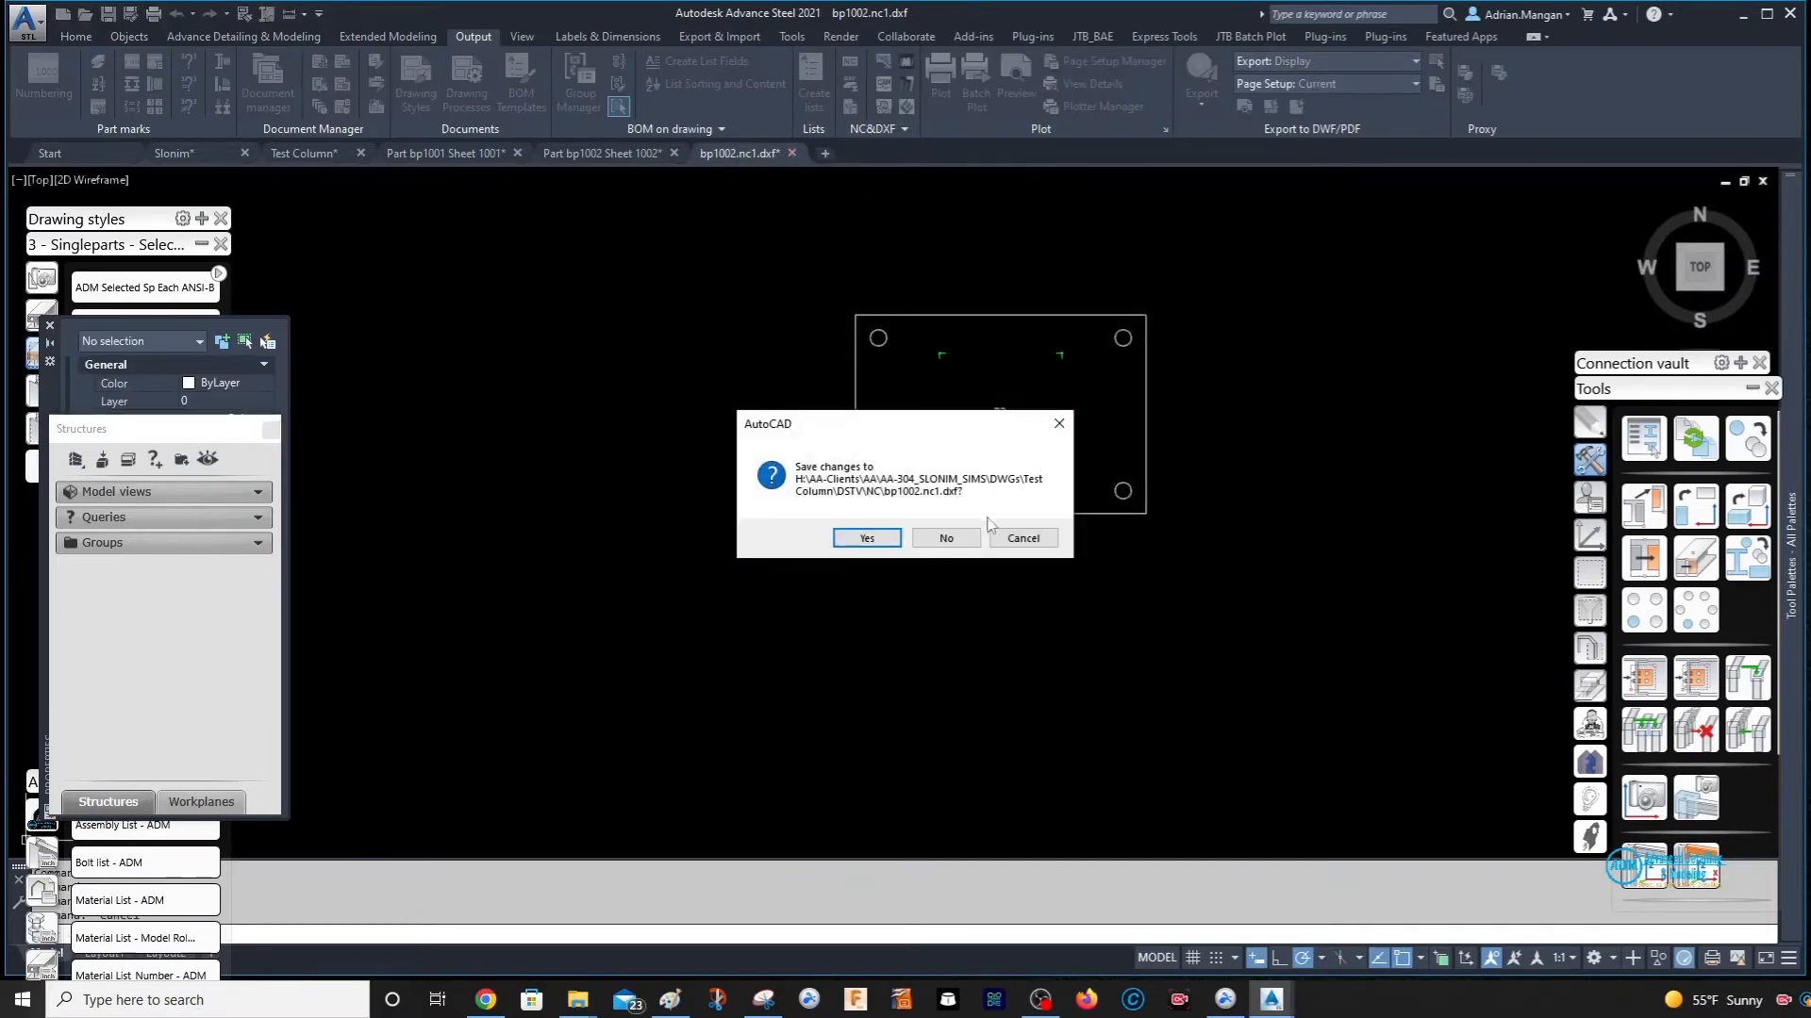
{"action": "left_click", "coordinate": [945, 538]}
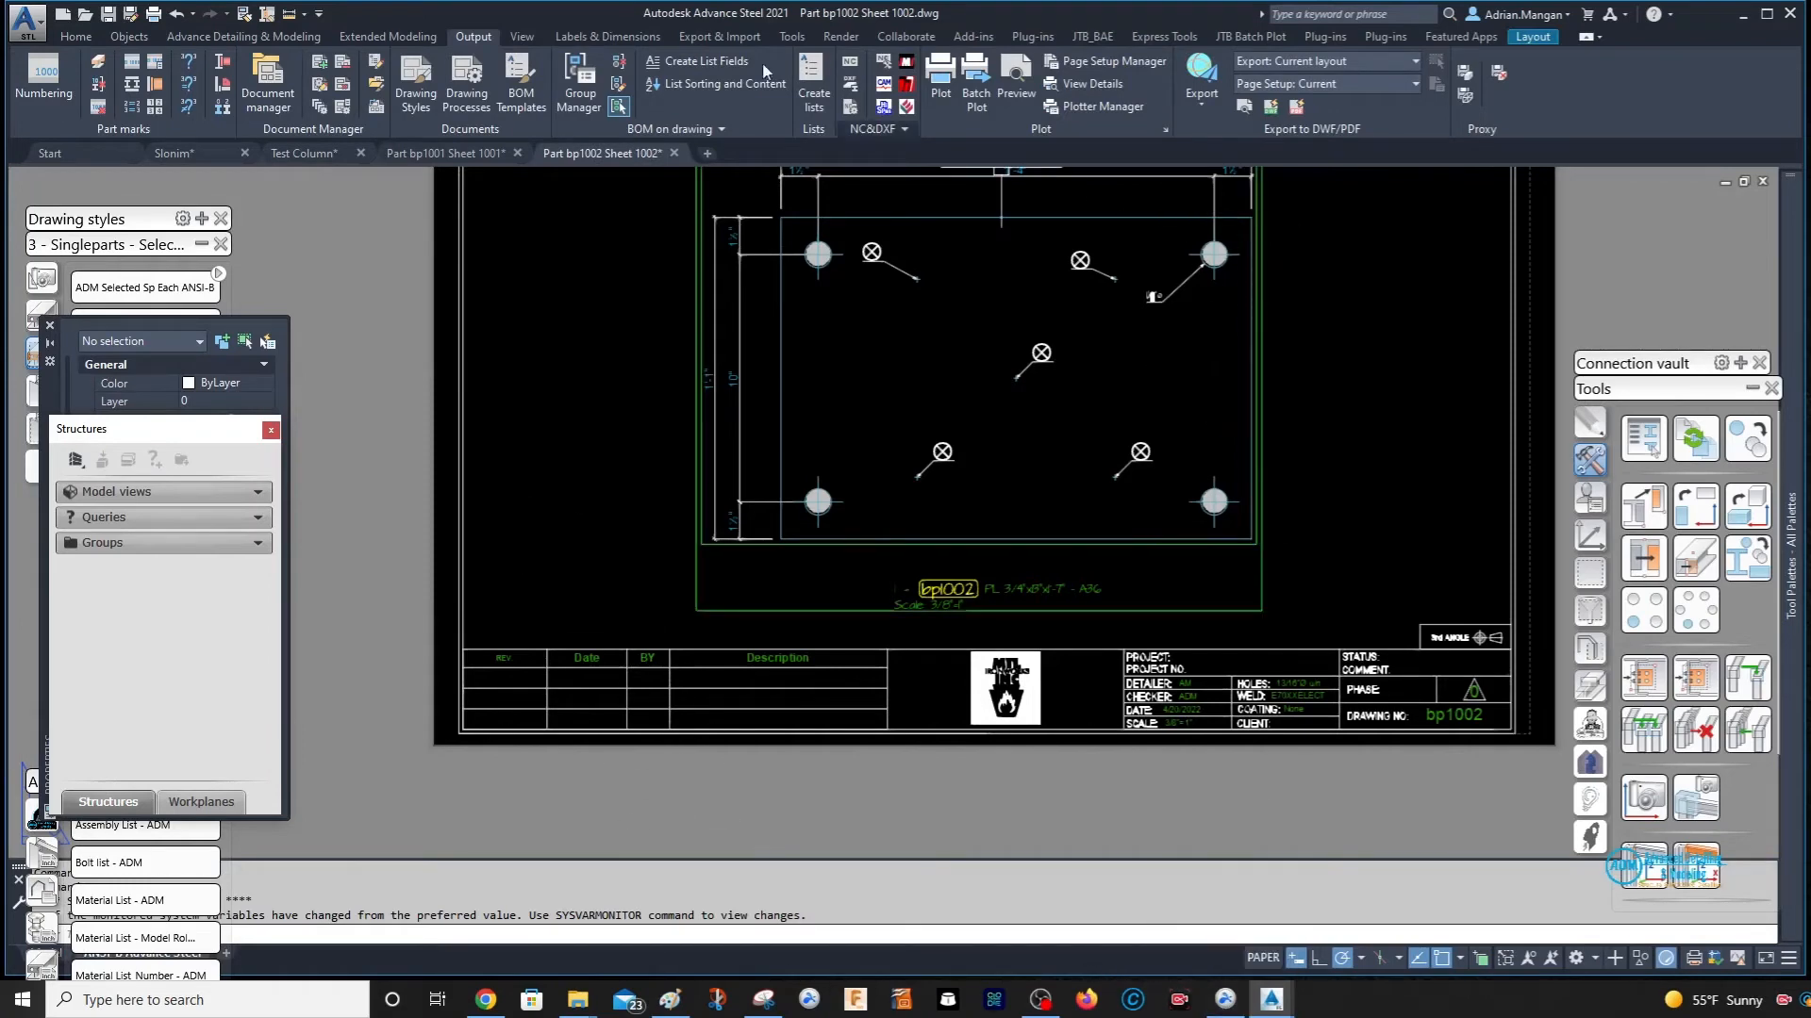
- In the Management Tools defaults for DStV NC&DXF, set the attached pieces contour place in NC to punch mark
{"action": "left_click", "coordinate": [75, 36]}
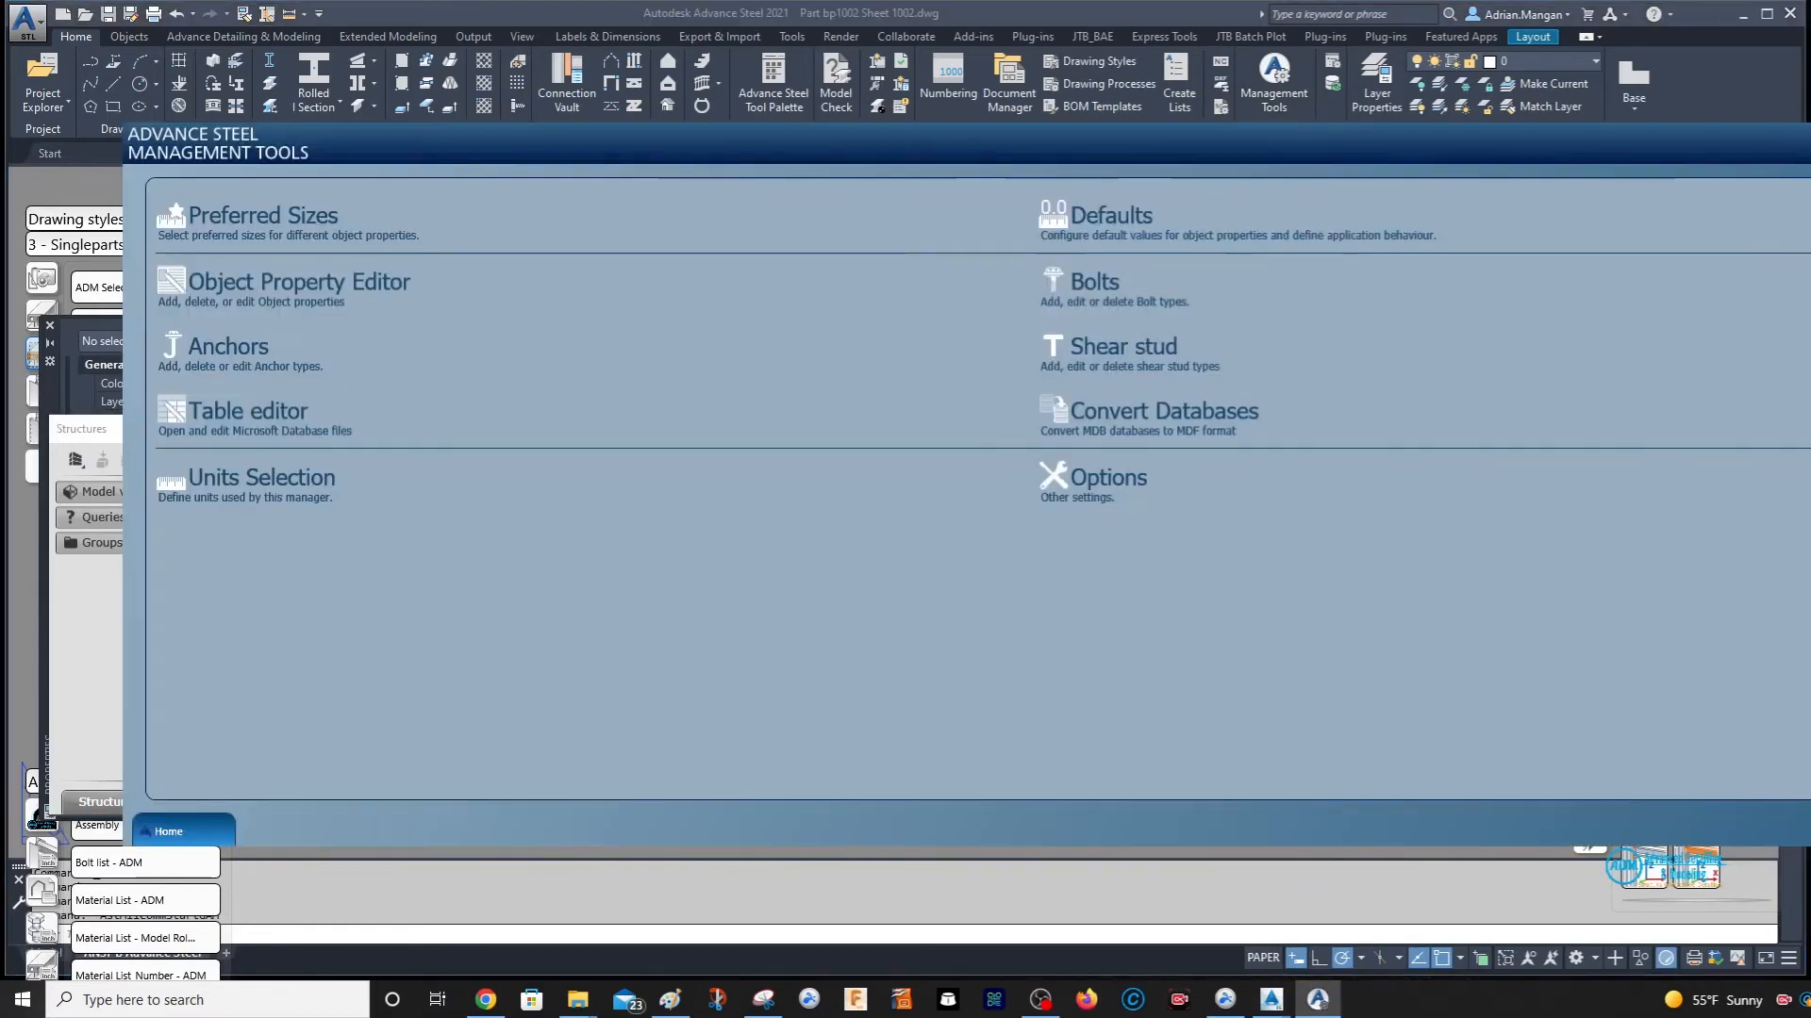
{"action": "left_click", "coordinate": [1084, 229]}
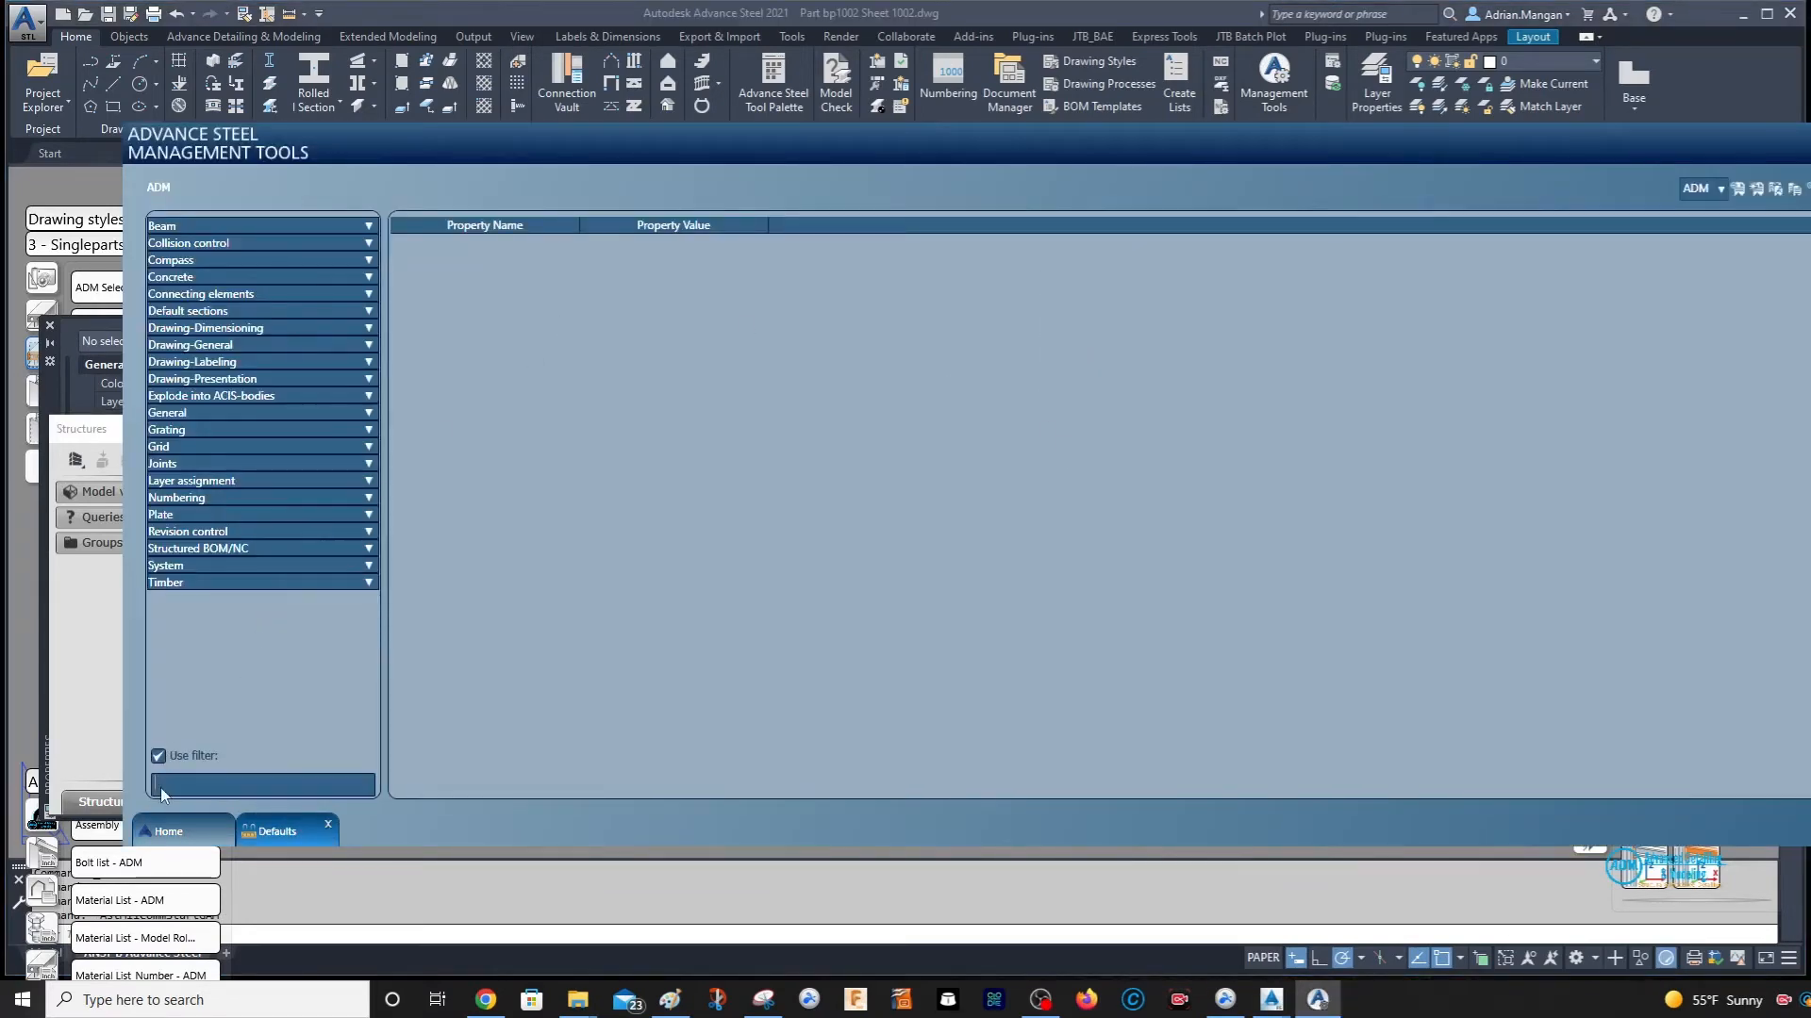
{"action": "left_click", "coordinate": [158, 782]}
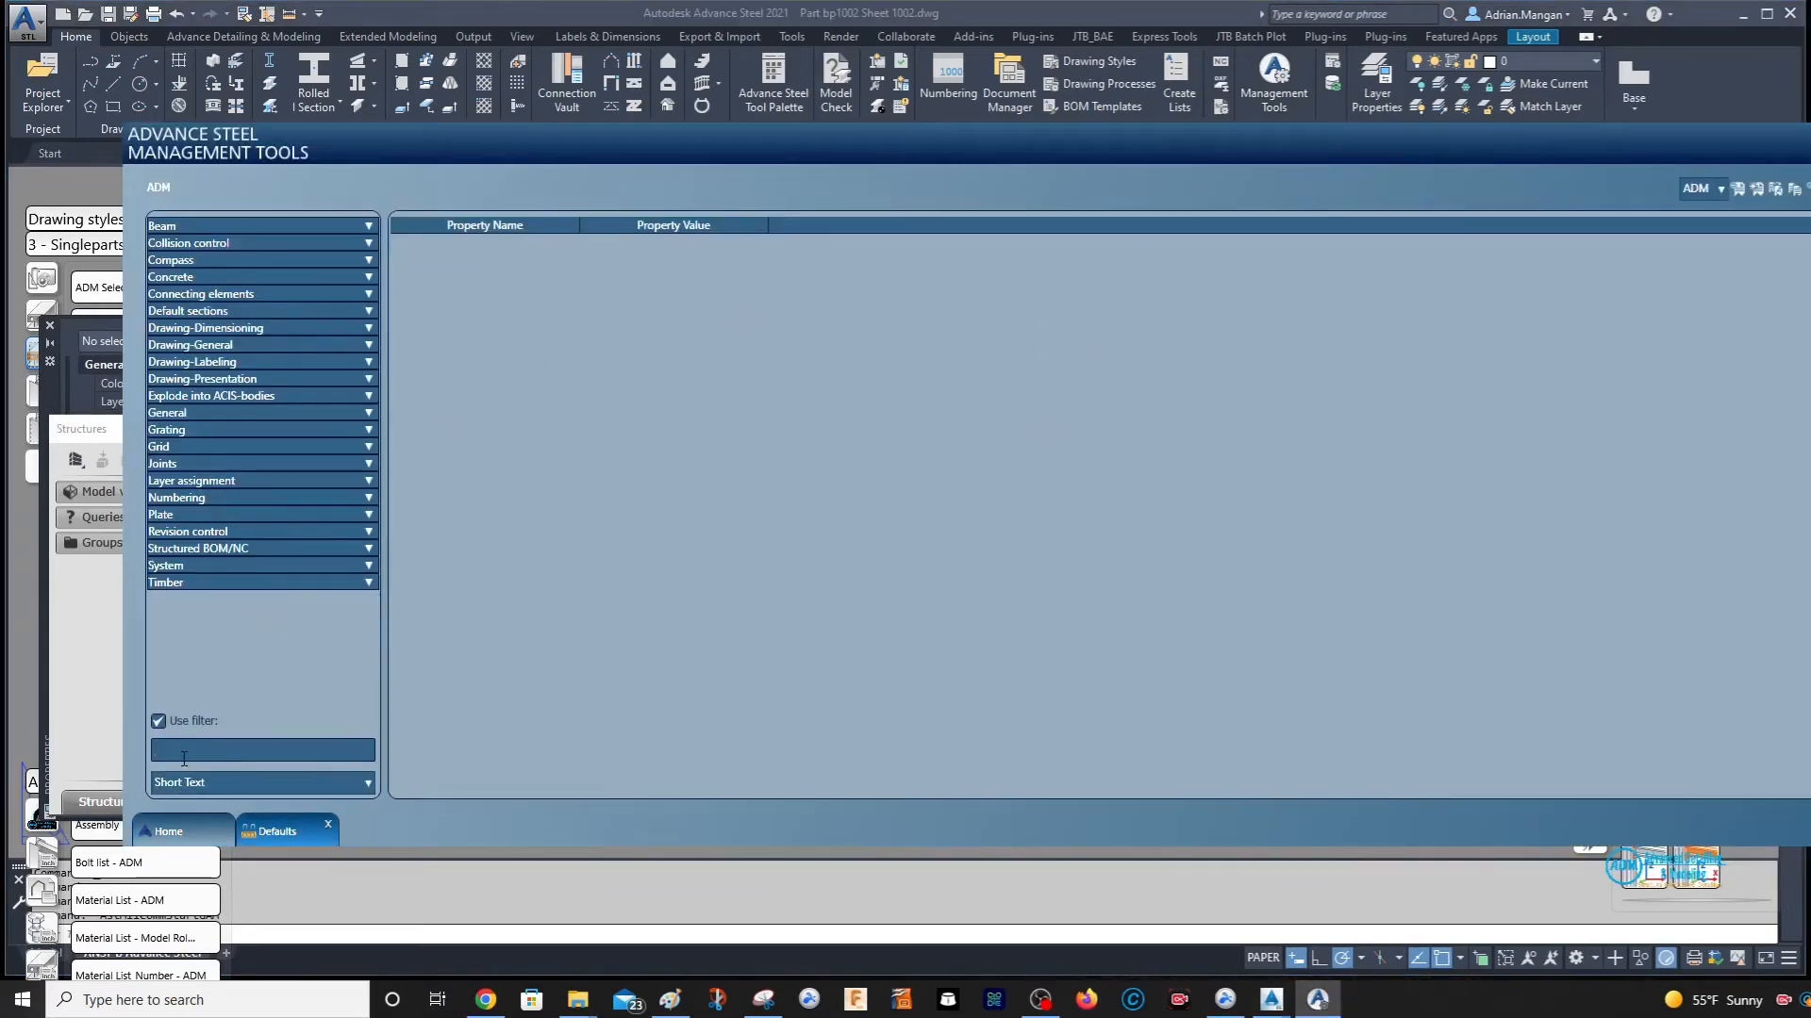
{"action": "left_click", "coordinate": [368, 549]}
{"action": "left_click", "coordinate": [253, 565]}
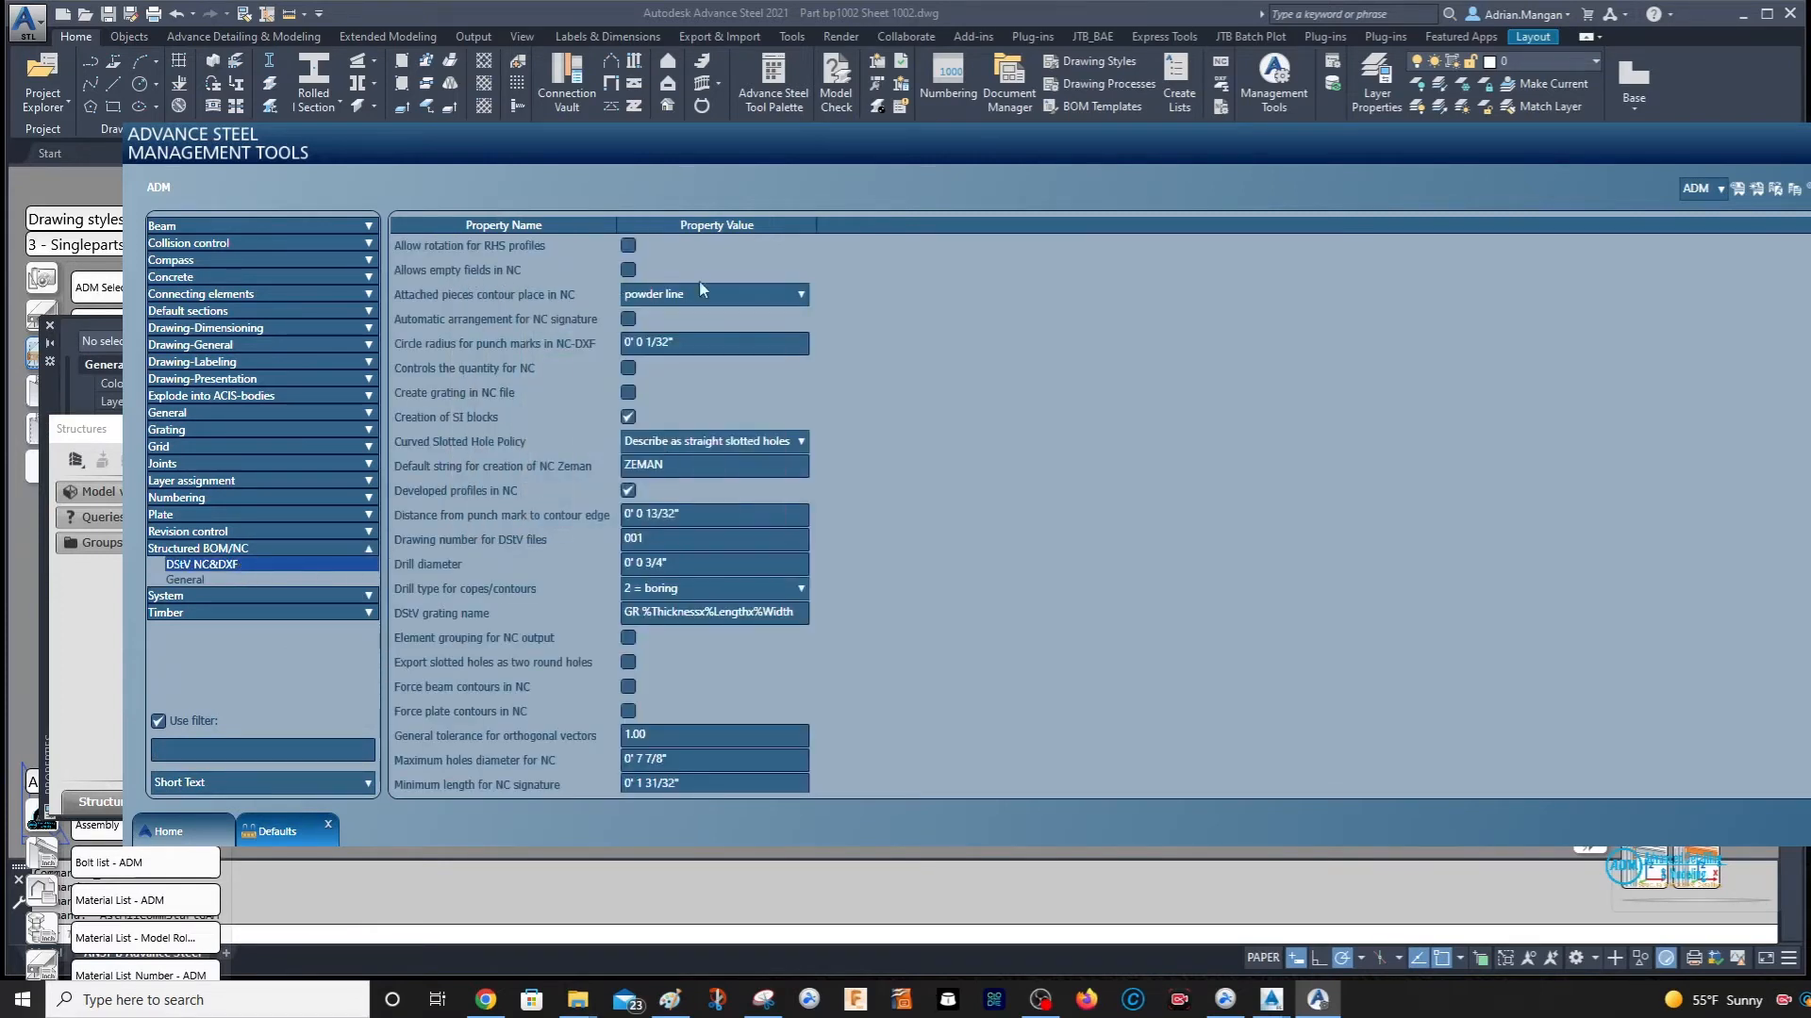
{"action": "left_click", "coordinate": [781, 298]}
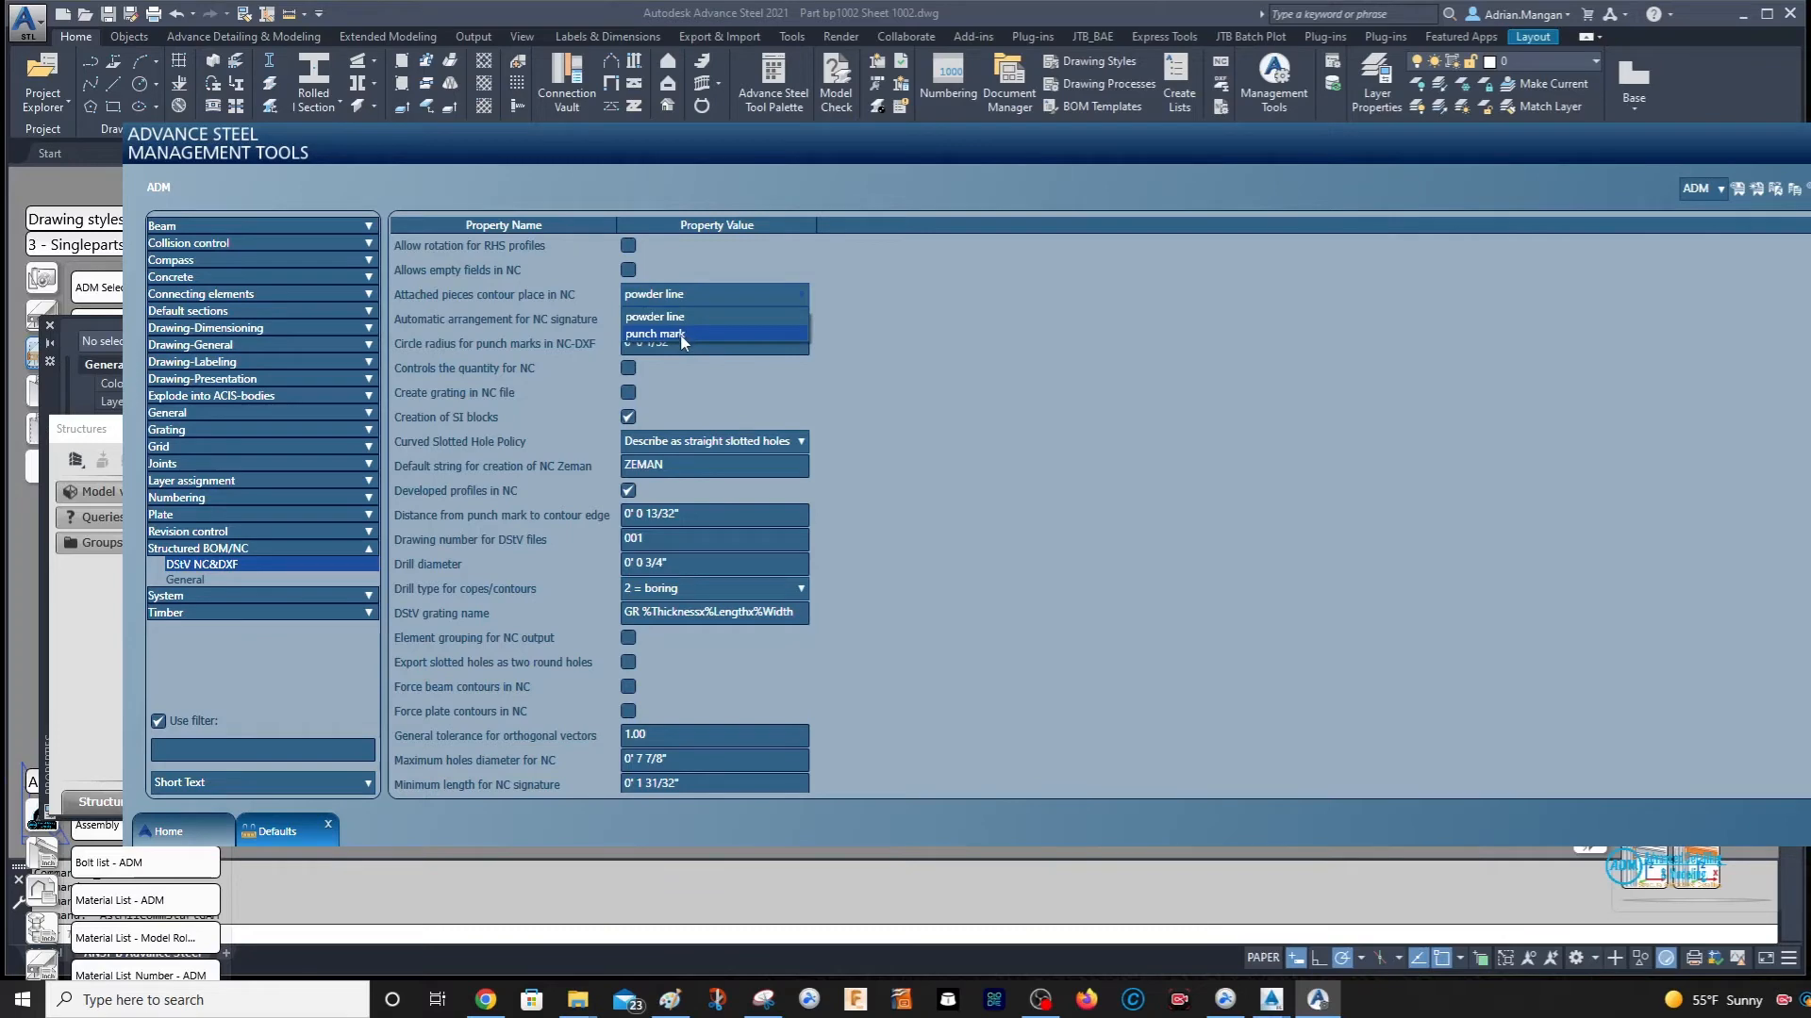
{"action": "left_click", "coordinate": [683, 335]}
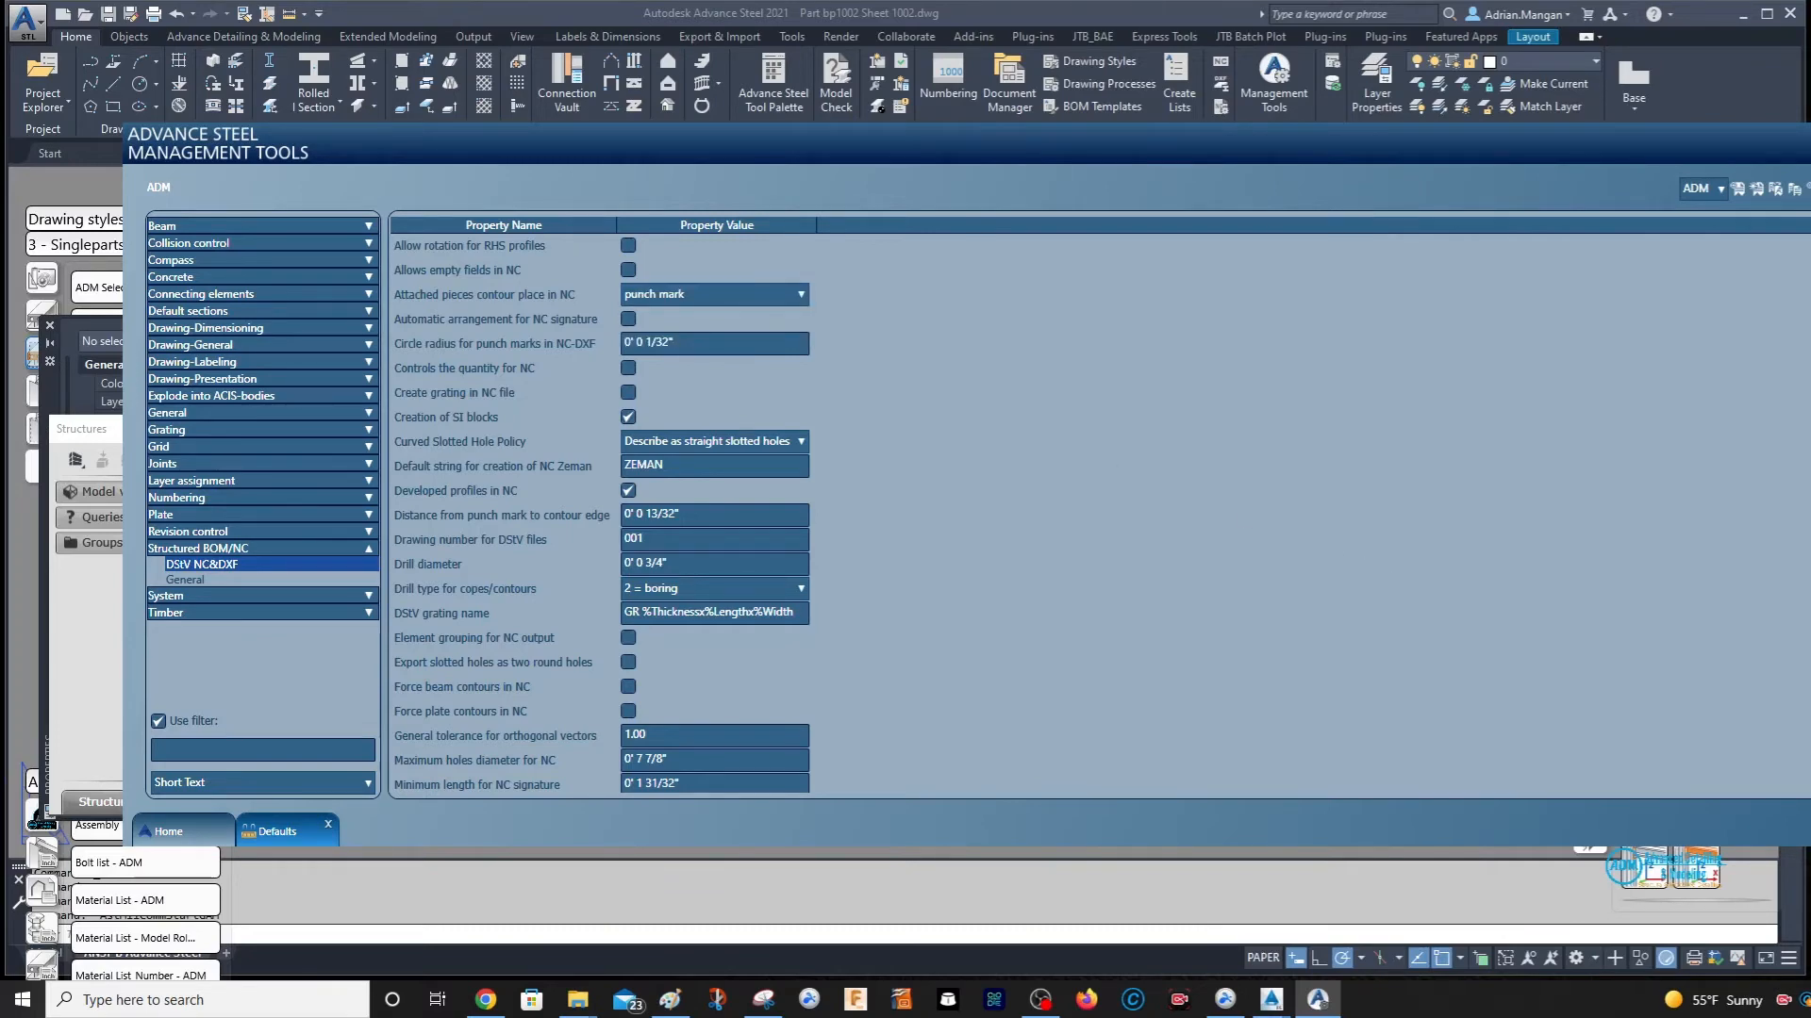
{"action": "key", "text": "alt+F4"}
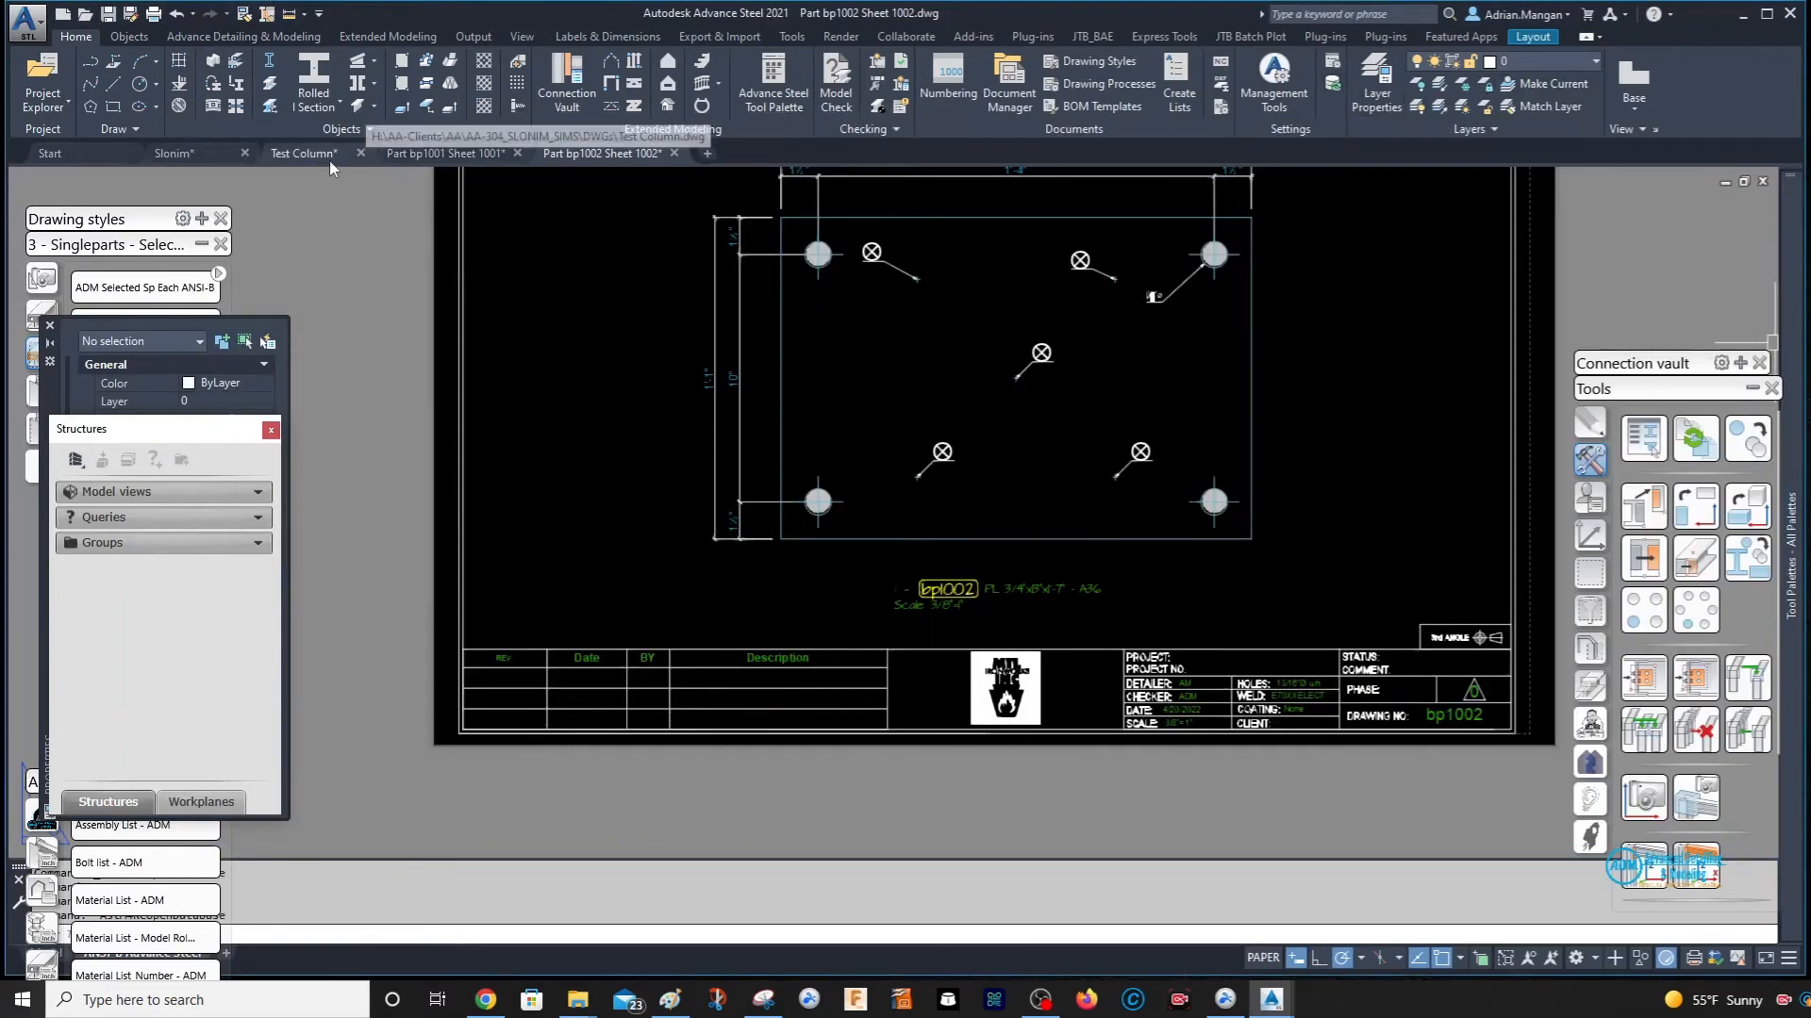
- Switch to File Explorer and delete all bp1001 and bp1002 DXF and UPD files from the NC folder
{"action": "mouse_move", "coordinate": [571, 1003]}
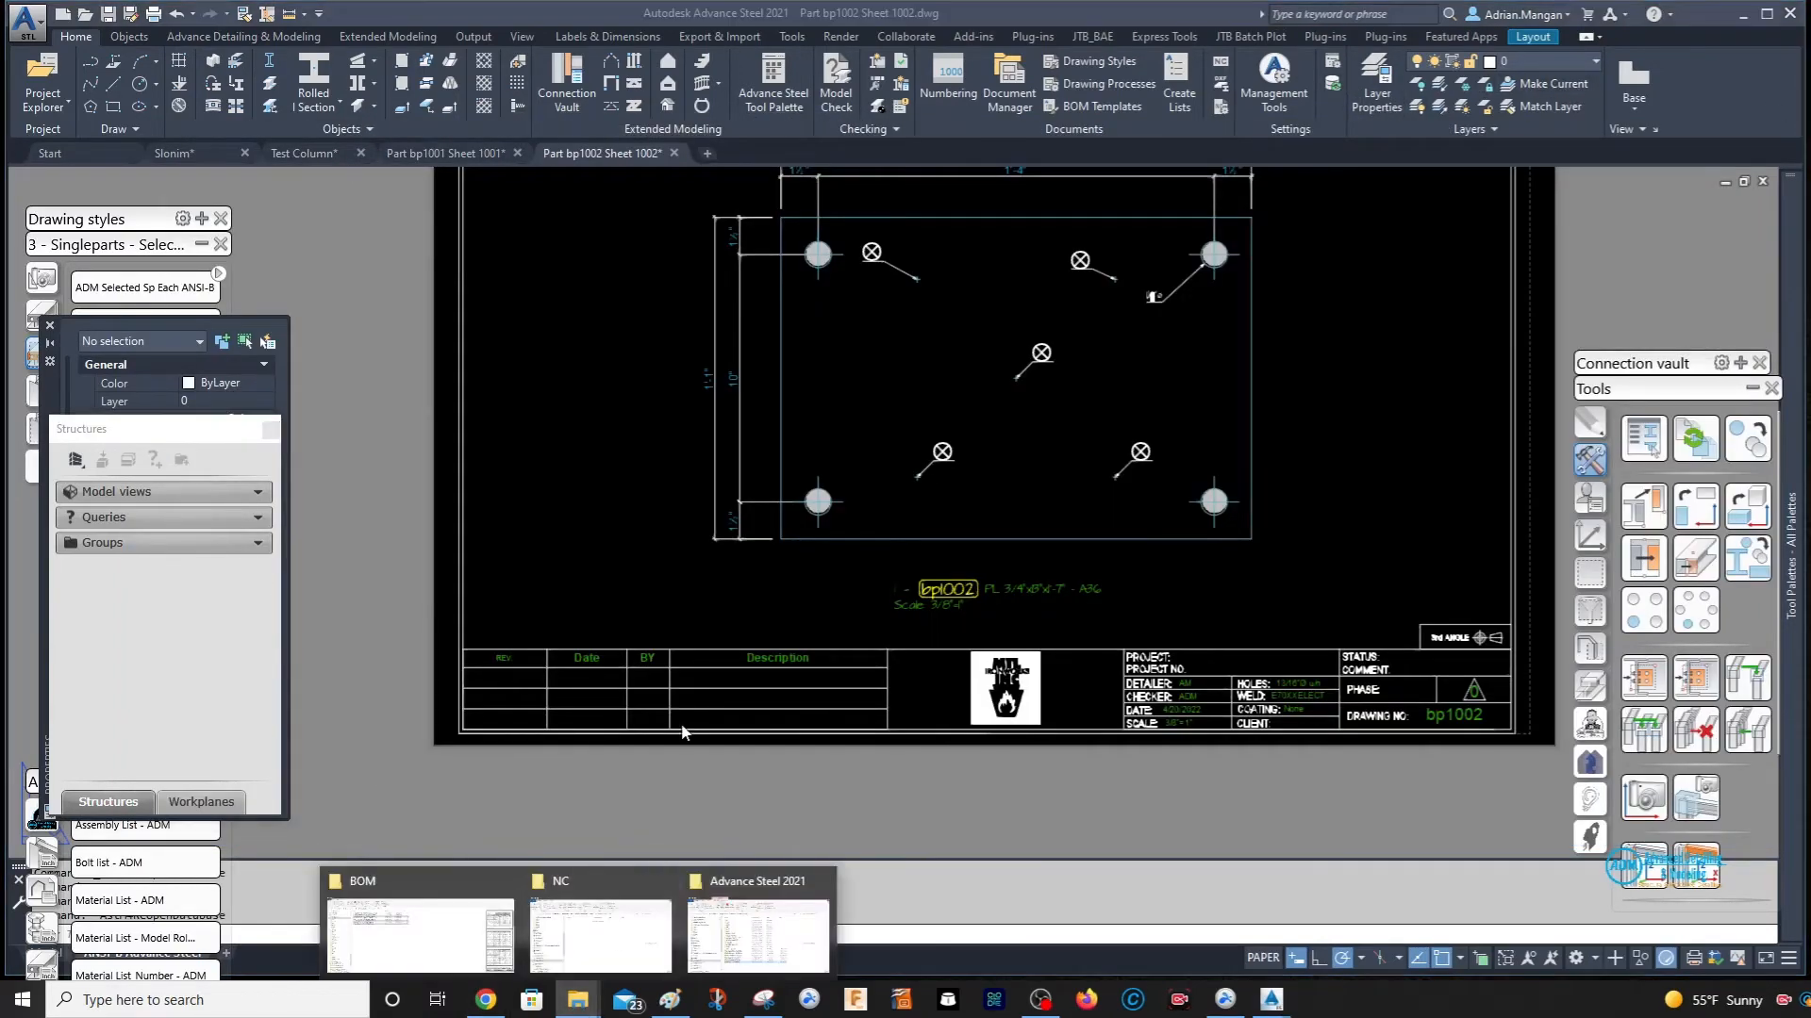
{"action": "left_click", "coordinate": [608, 932]}
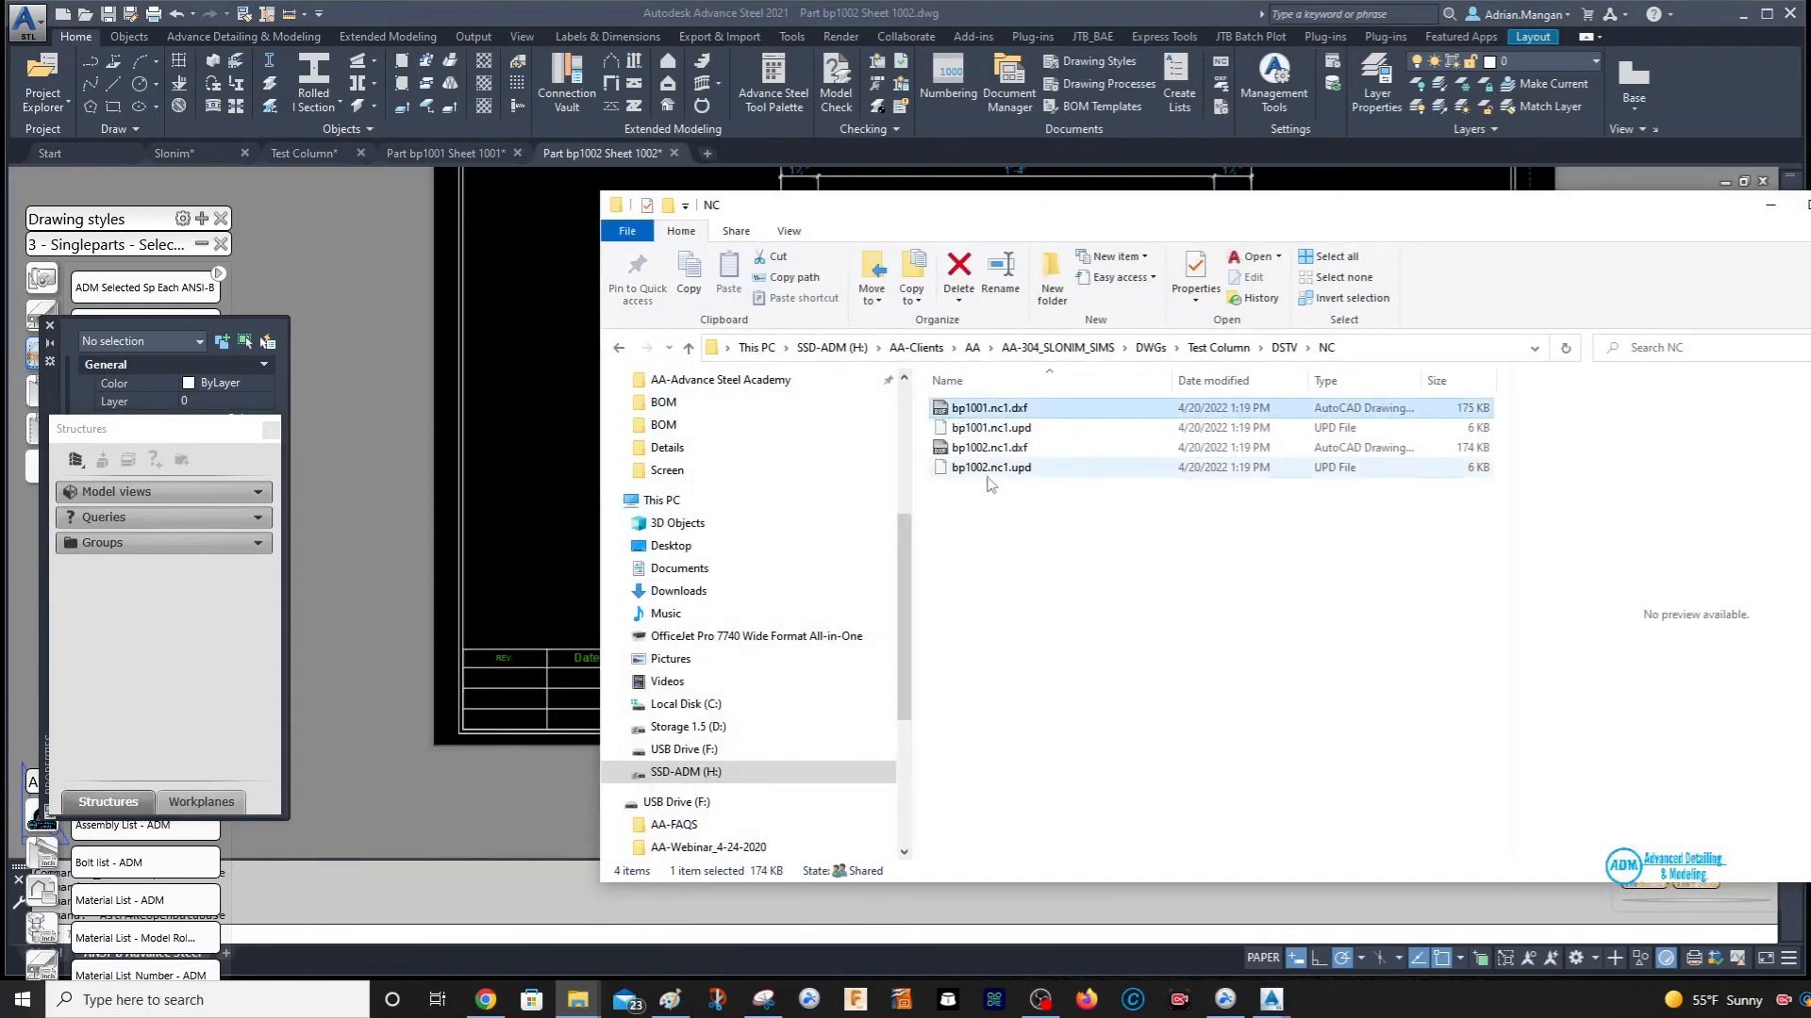
{"action": "key", "text": "ctrl+a"}
{"action": "key", "text": "Delete"}
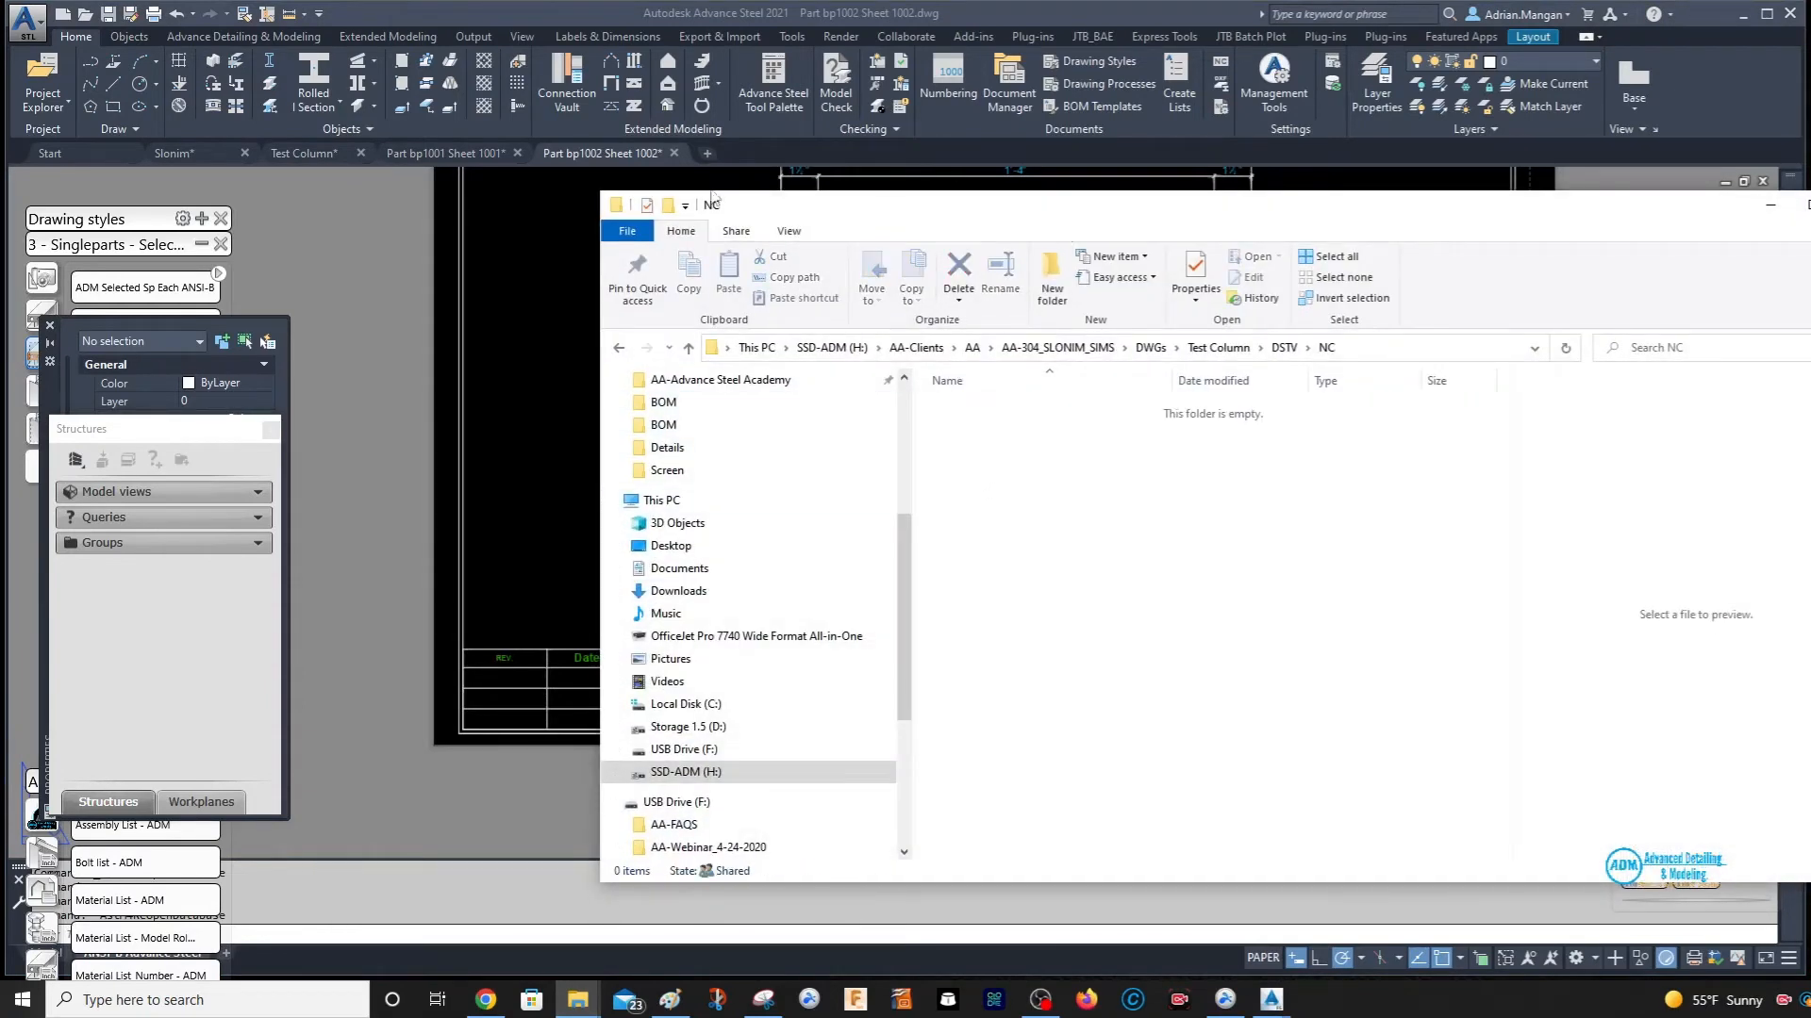
{"action": "left_click", "coordinate": [523, 263]}
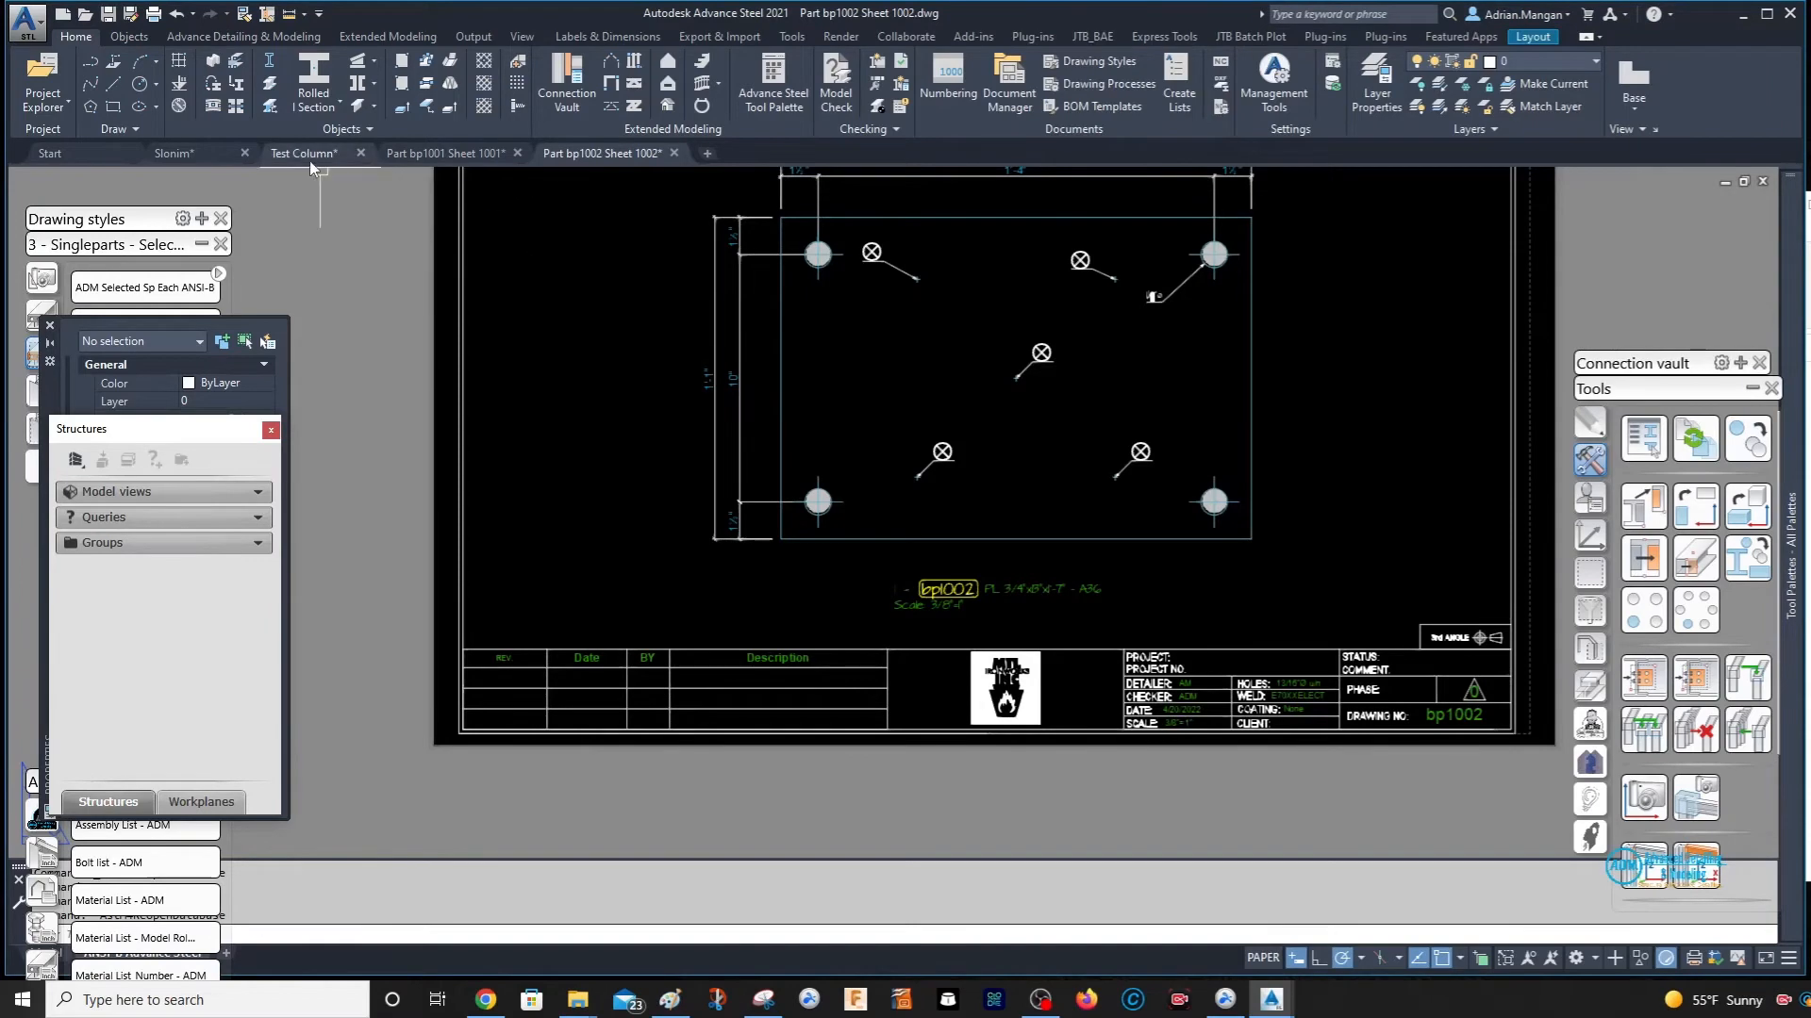
- Select both base plates in the Test Column model and export their DXF files again
{"action": "left_click", "coordinate": [190, 155]}
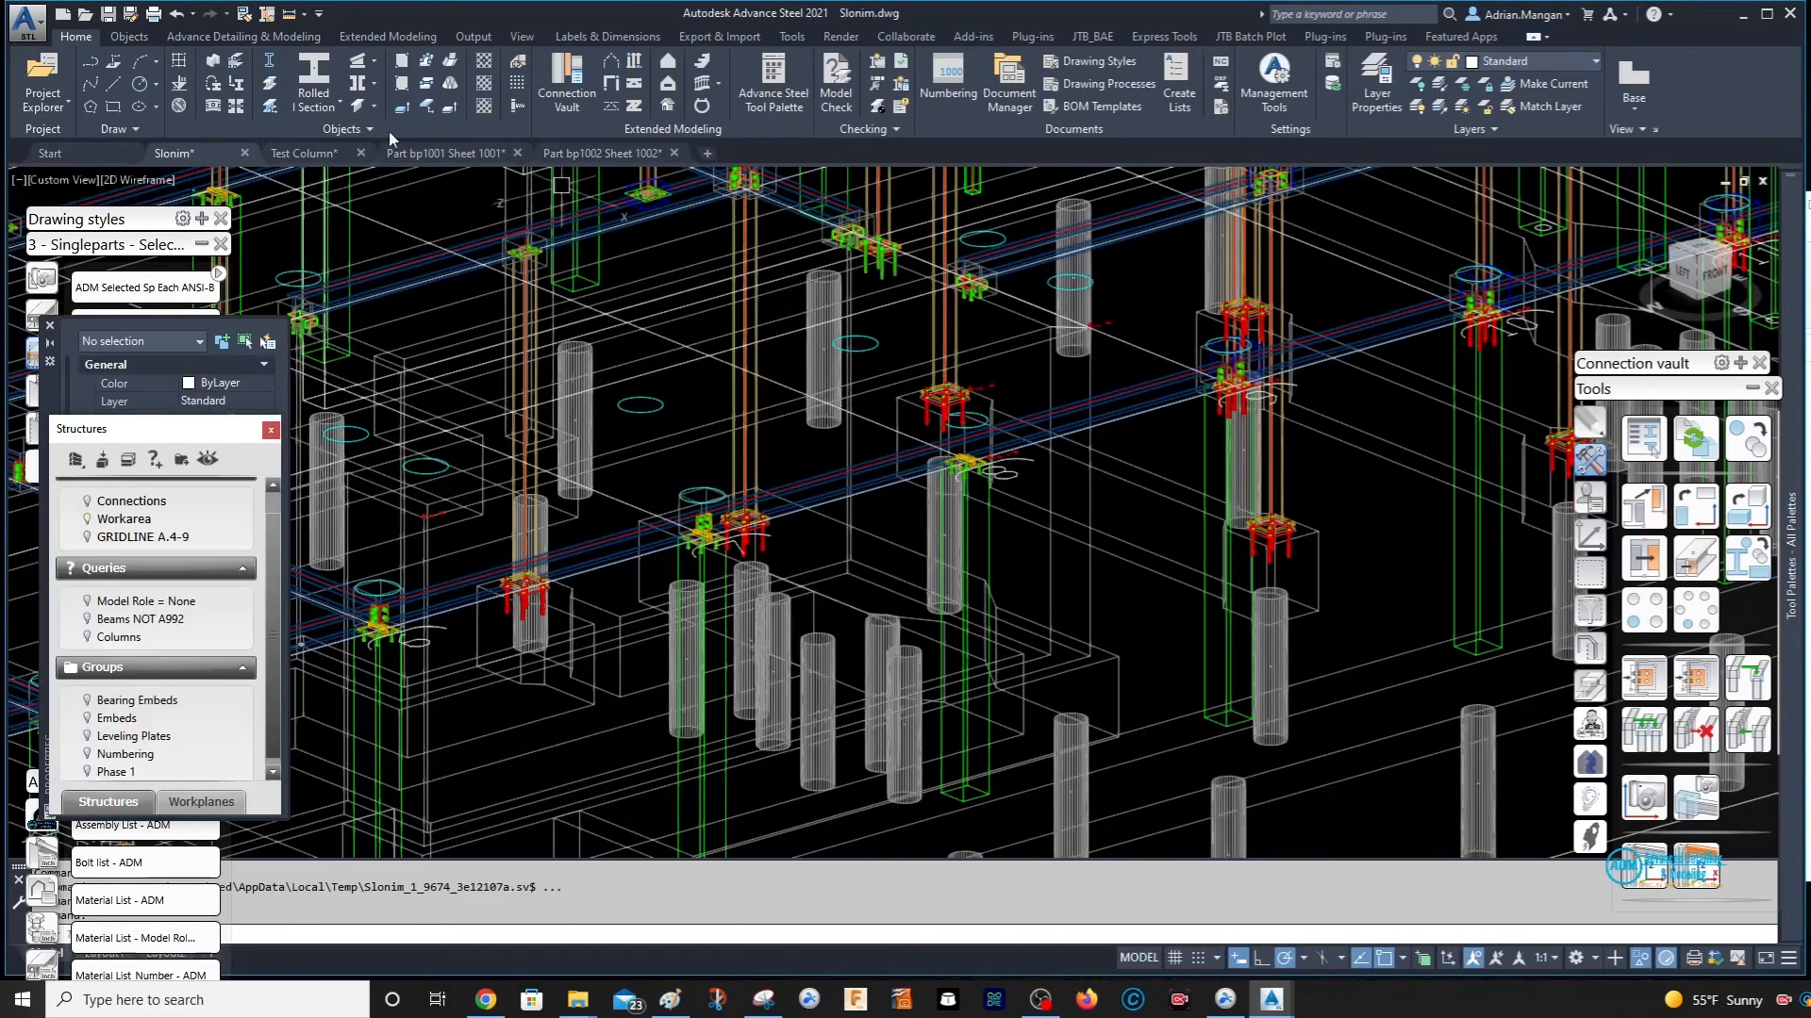
{"action": "left_click", "coordinate": [304, 152]}
{"action": "left_click", "coordinate": [969, 525]}
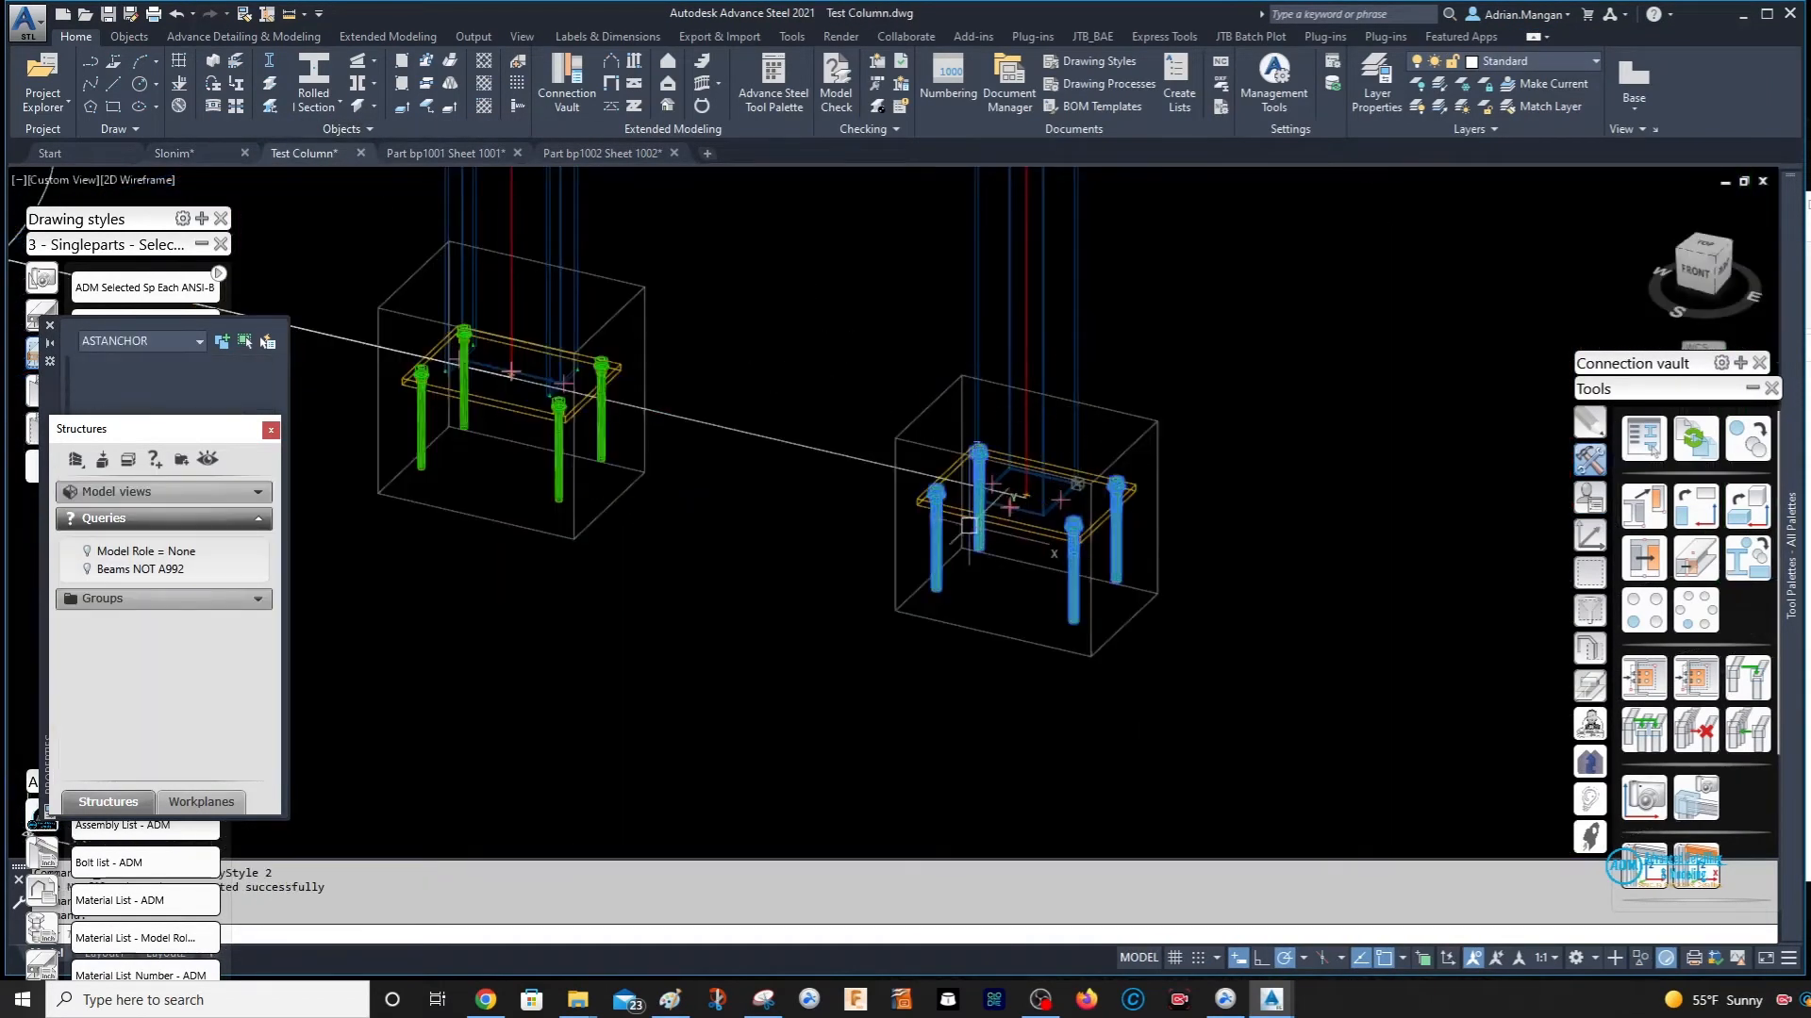
{"action": "key", "text": "Escape"}
{"action": "left_click", "coordinate": [971, 518]}
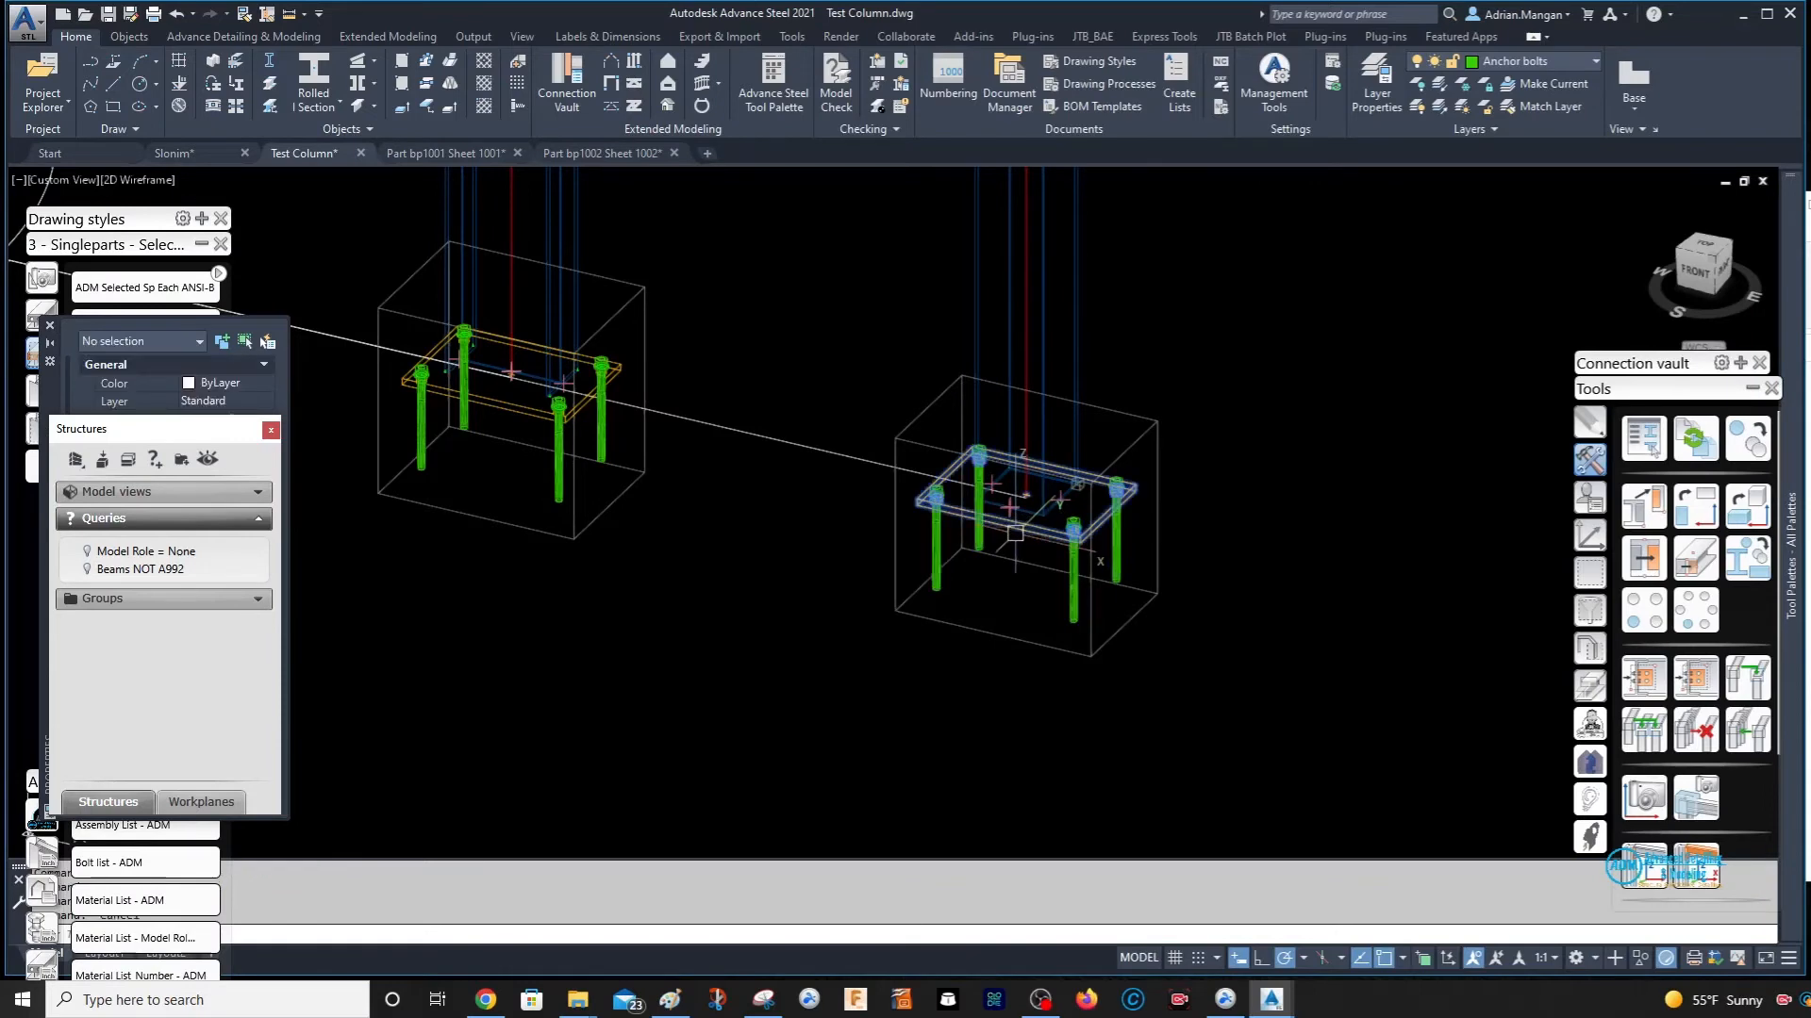
{"action": "left_click", "coordinate": [545, 421]}
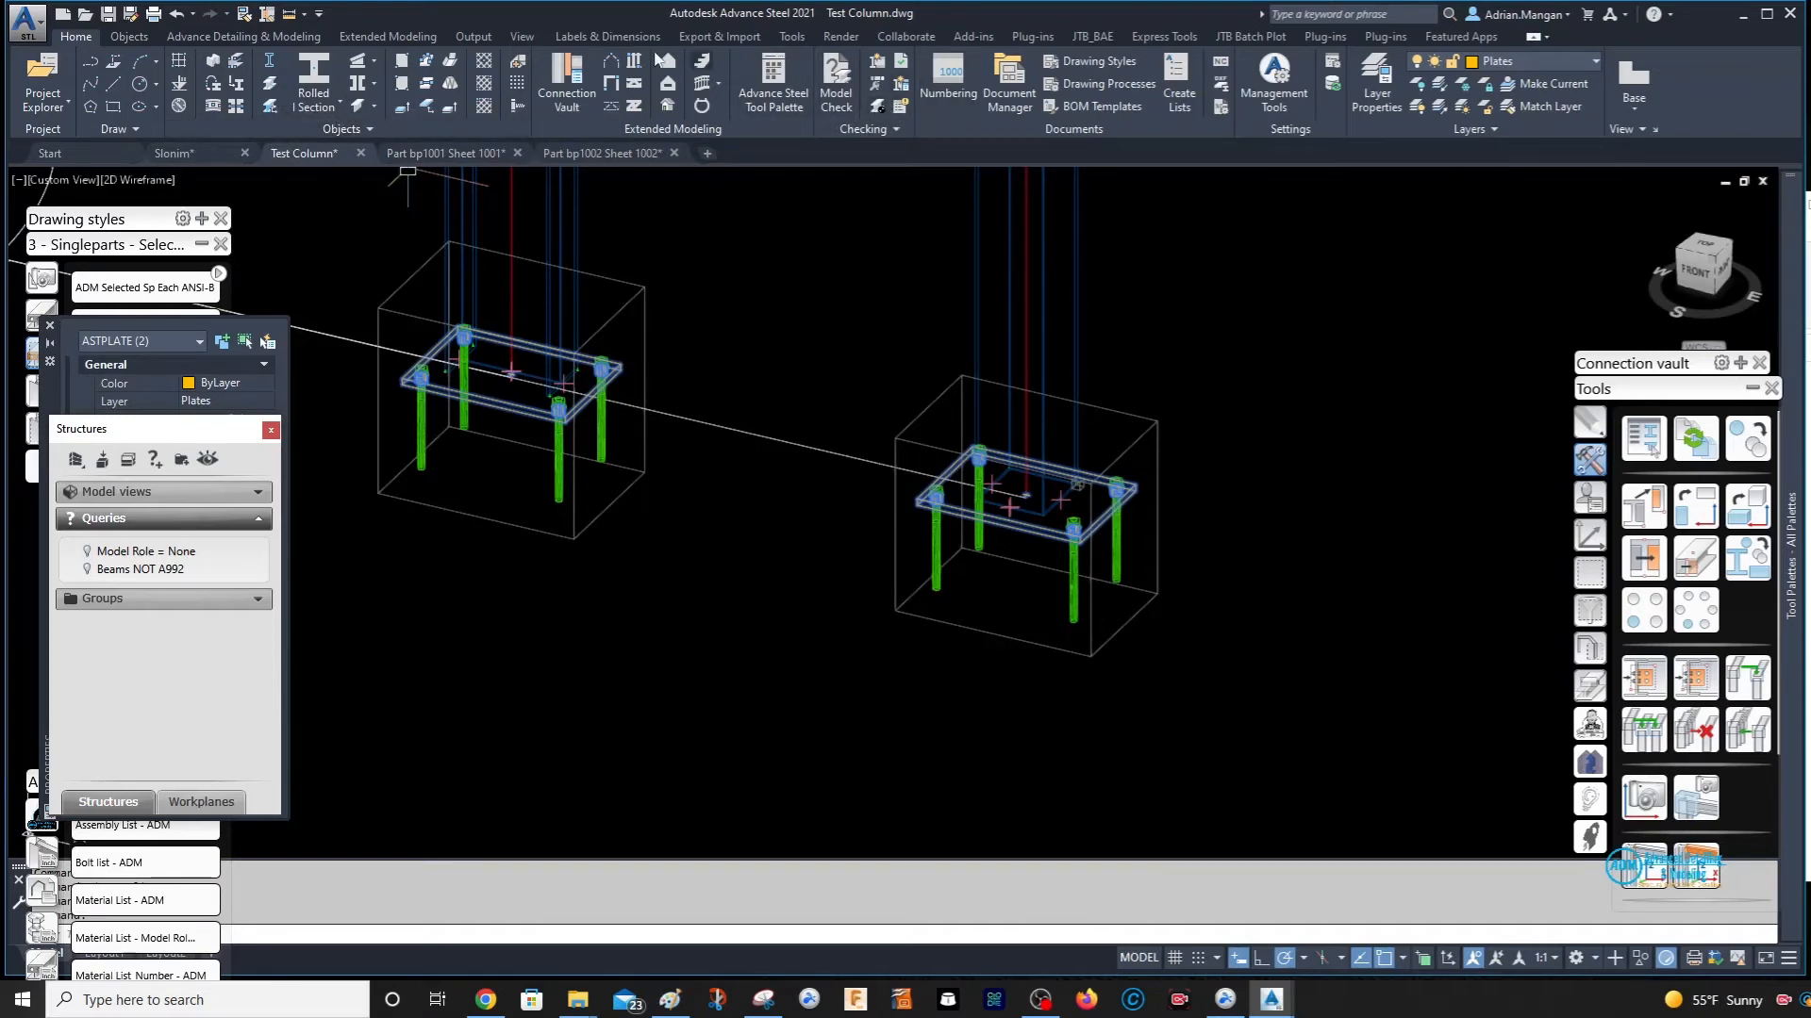
{"action": "left_click", "coordinate": [474, 36]}
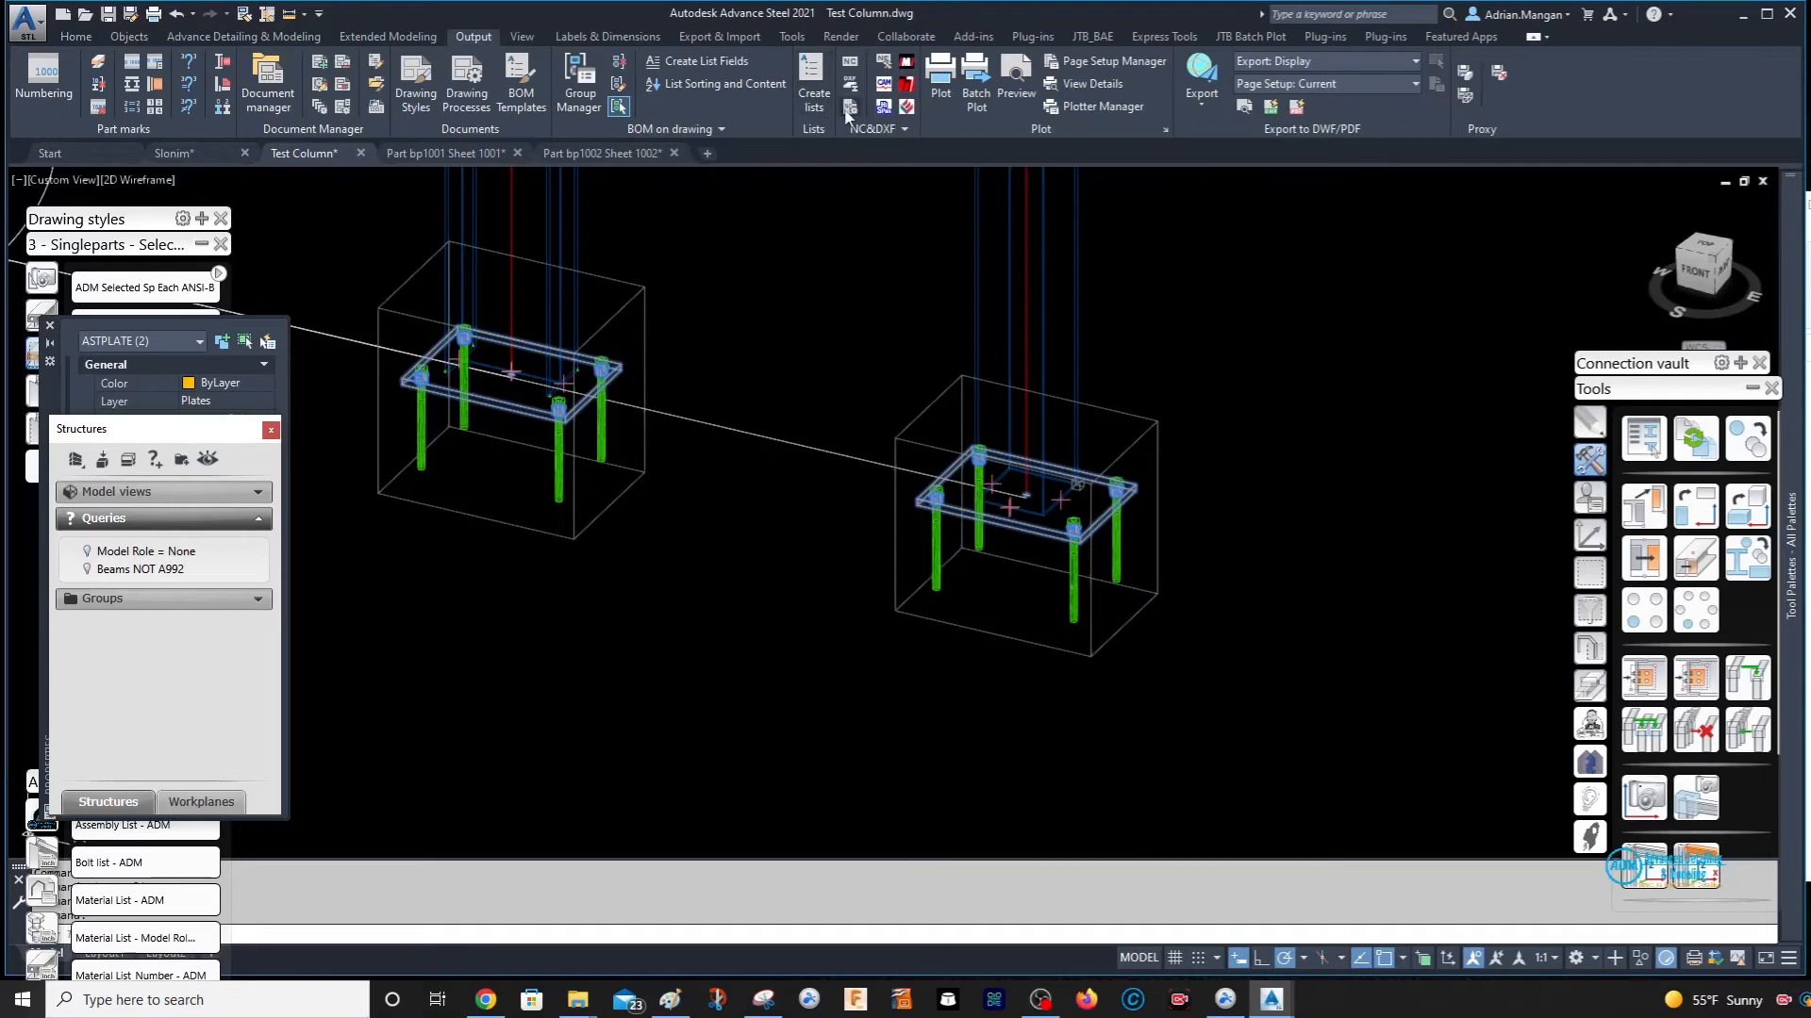
{"action": "left_click", "coordinate": [870, 131]}
{"action": "left_click", "coordinate": [851, 152]}
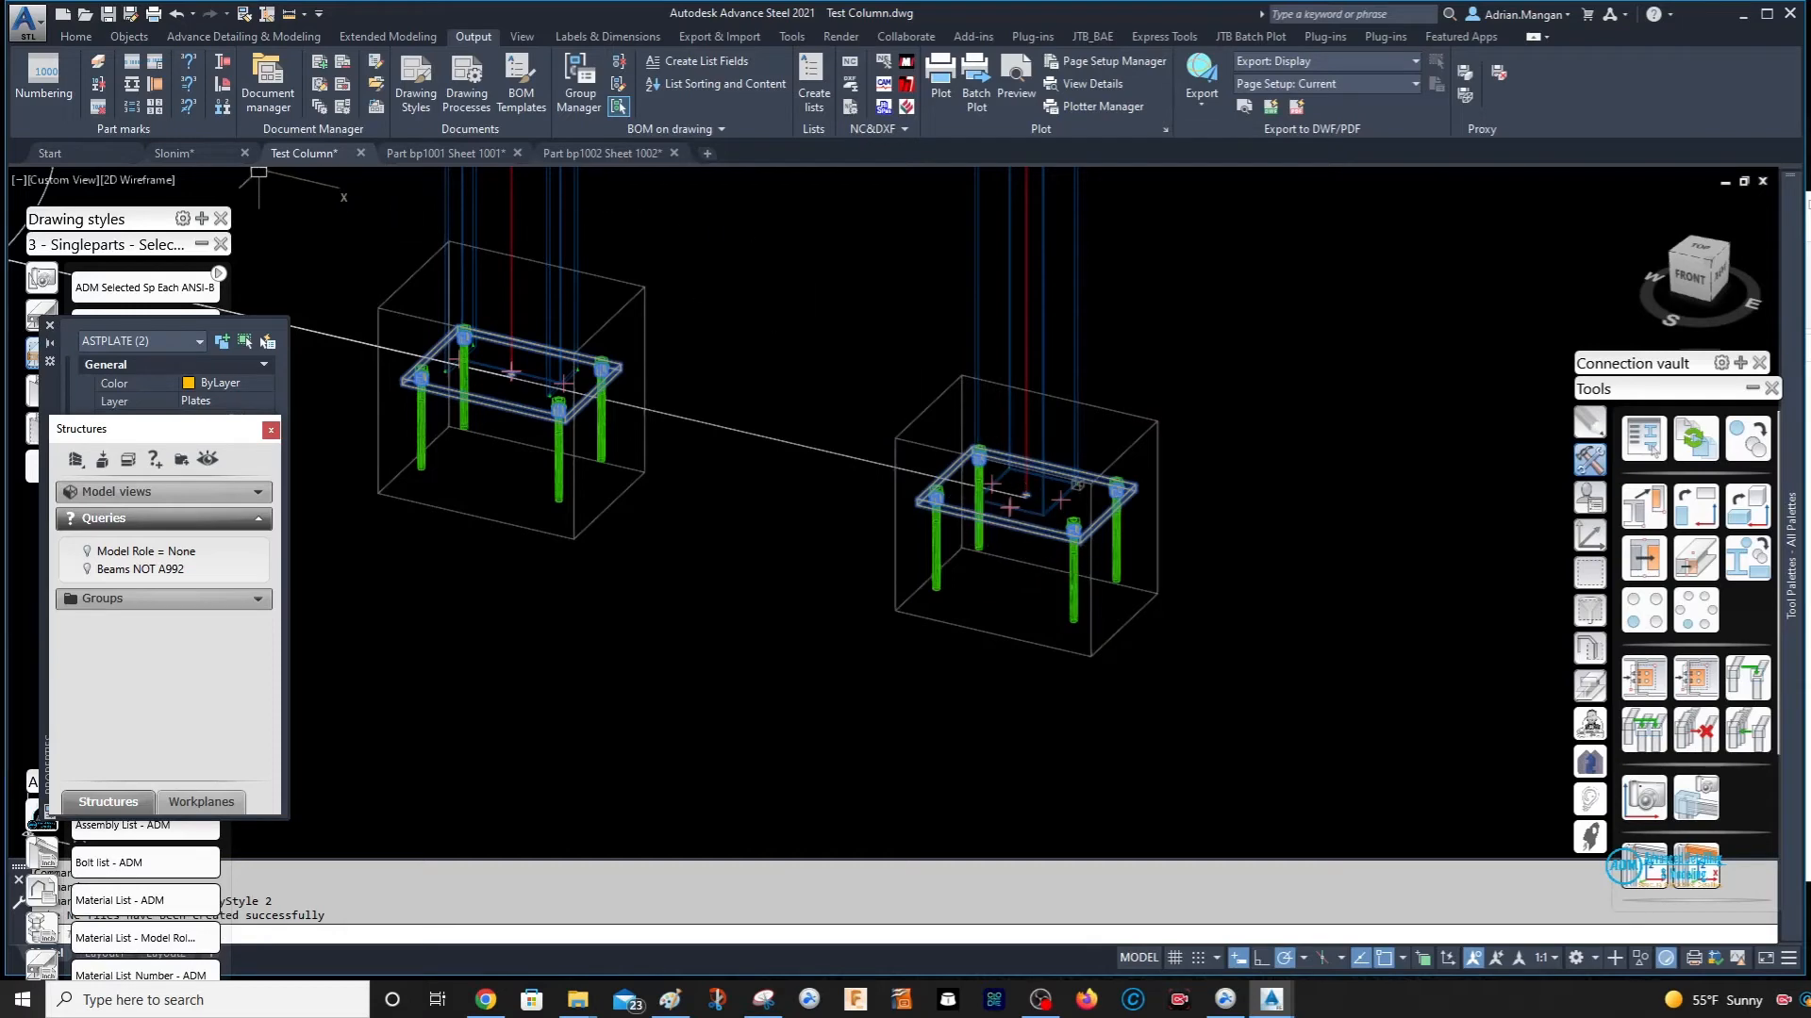
- Open the regenerated bp1001.nc1.dxf and bp1002.nc1.dxf files together from the NC folder
{"action": "left_click", "coordinate": [82, 151]}
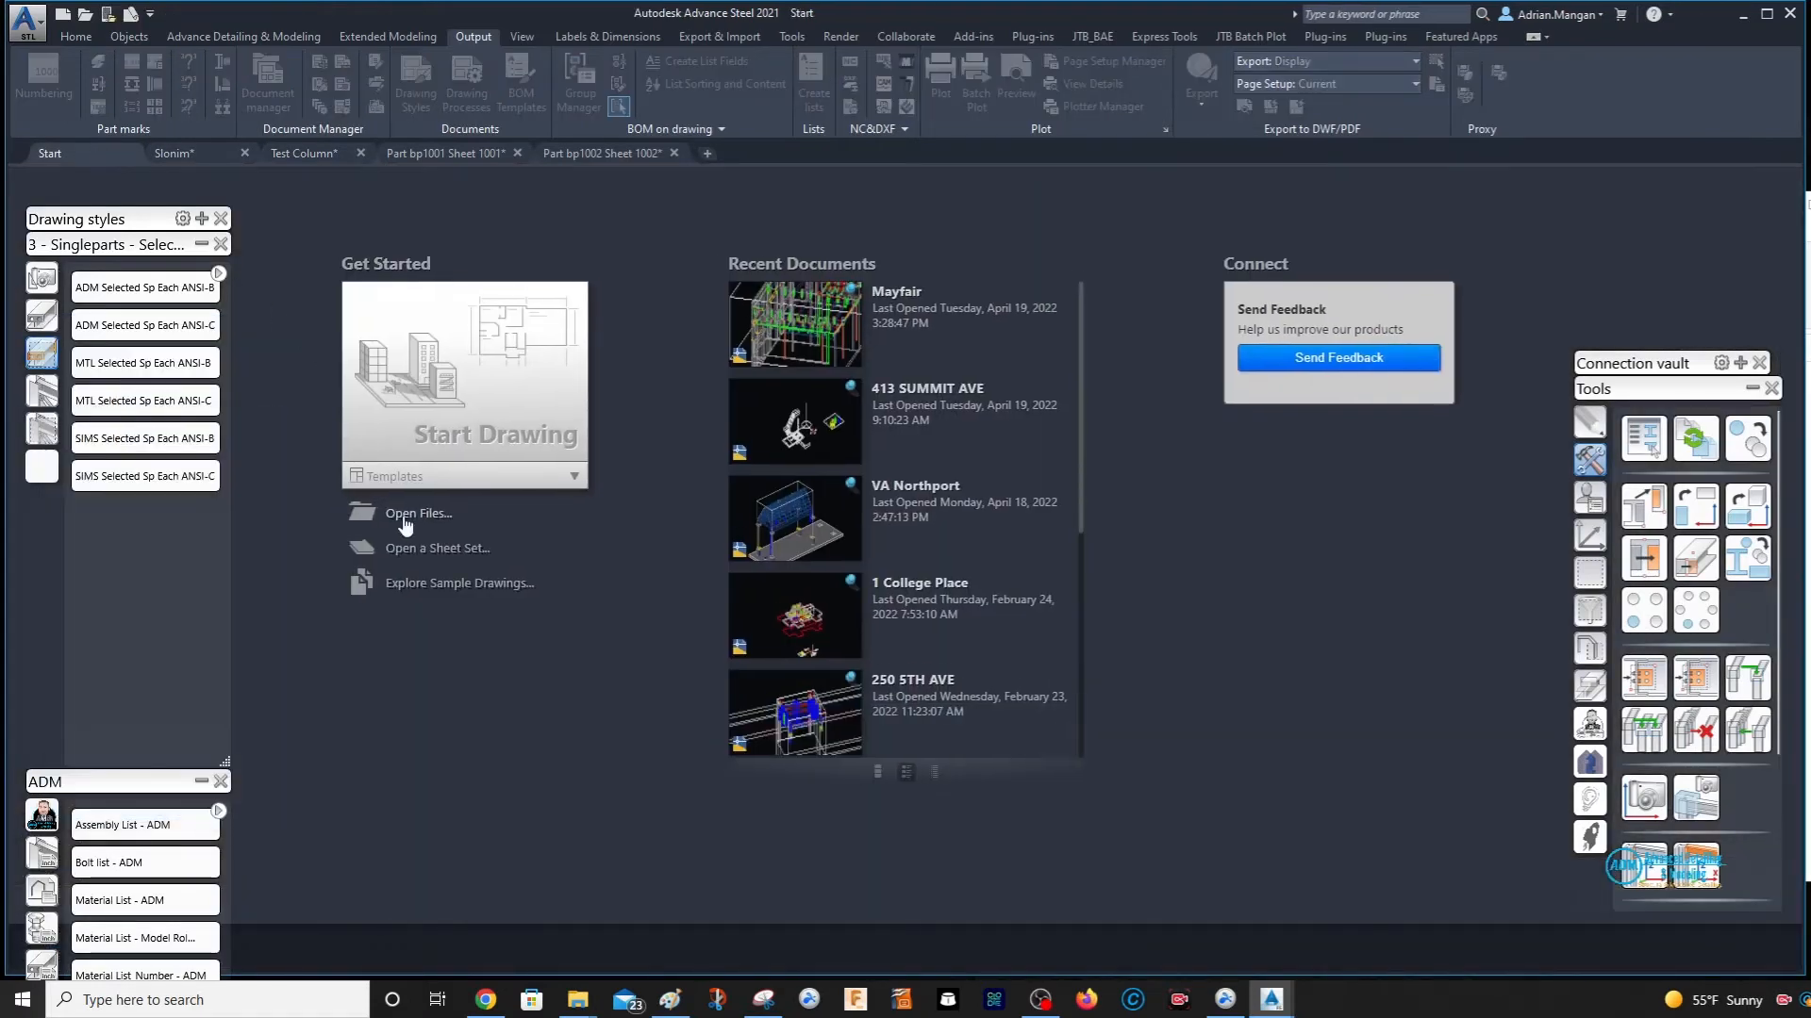
{"action": "left_click", "coordinate": [403, 515]}
{"action": "left_click", "coordinate": [1007, 394]}
{"action": "left_click", "coordinate": [1007, 412], "text": "shift"}
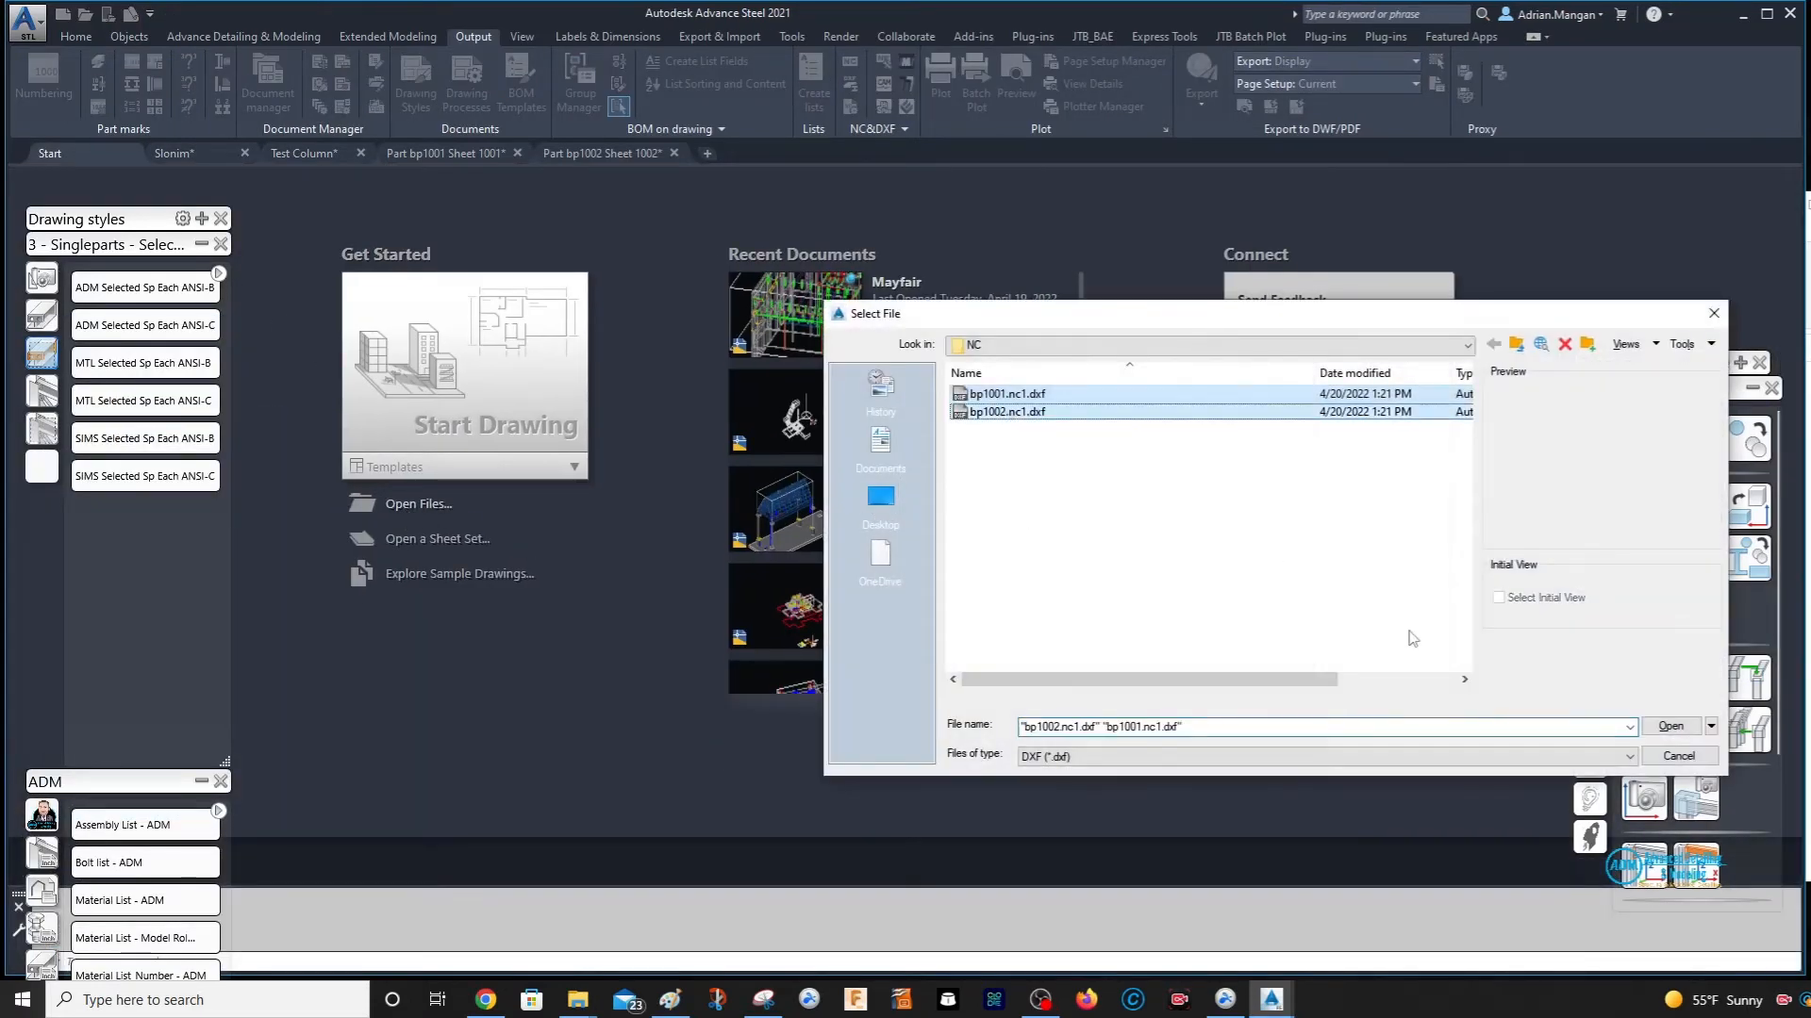
{"action": "left_click", "coordinate": [1670, 726]}
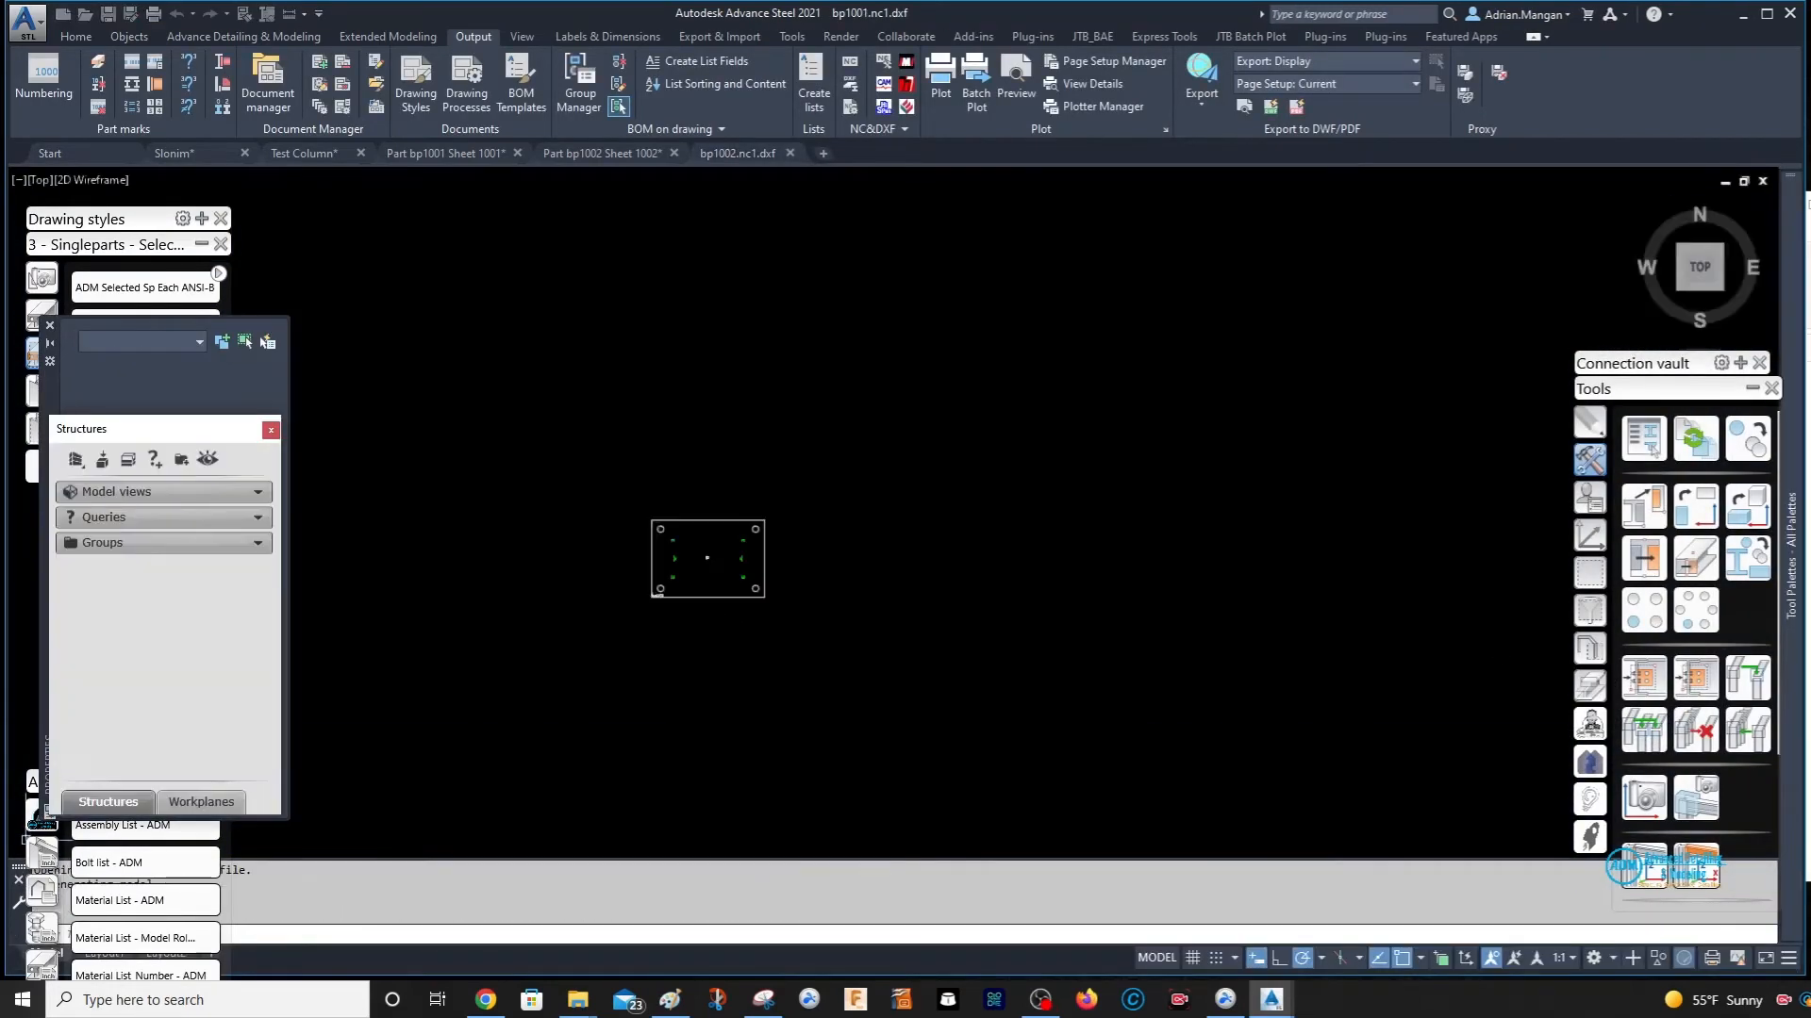
- Examine the column contour marks in the regenerated bp1001 DXF
{"action": "scroll", "coordinate": [702, 556], "scroll_direction": "up", "scroll_amount": 10}
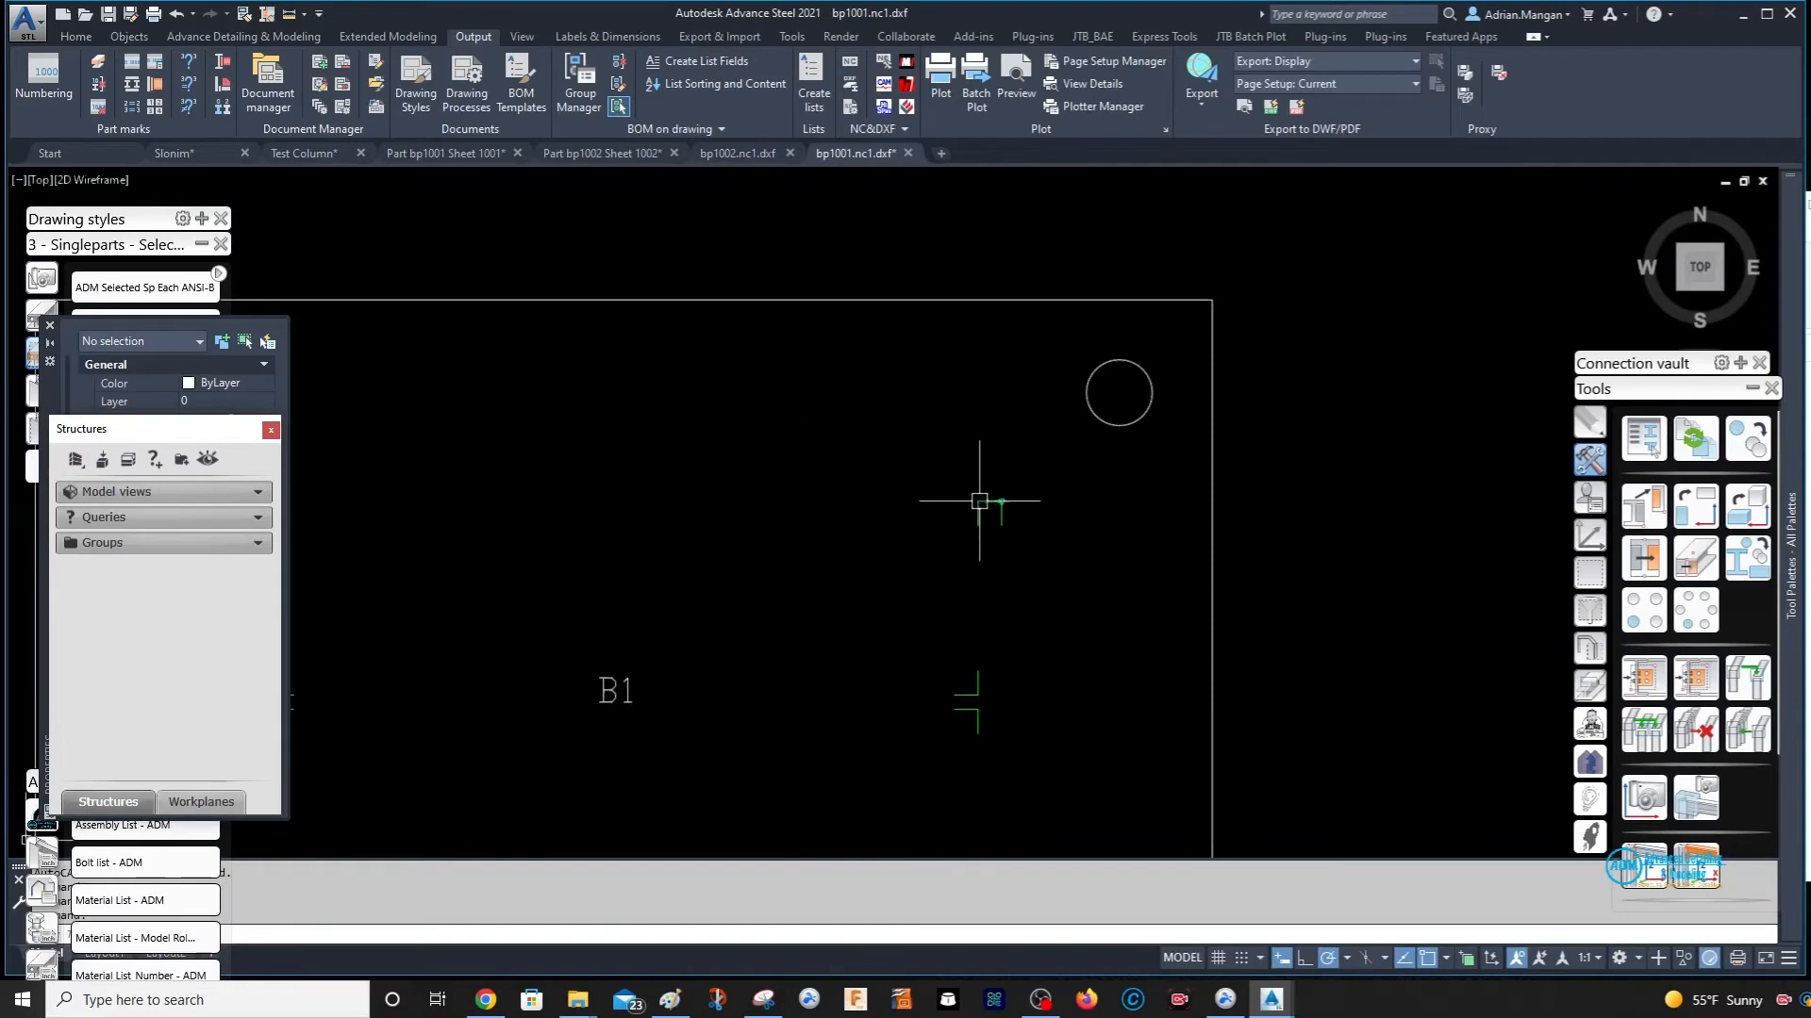
{"action": "scroll", "coordinate": [1261, 372], "scroll_direction": "down", "scroll_amount": 2}
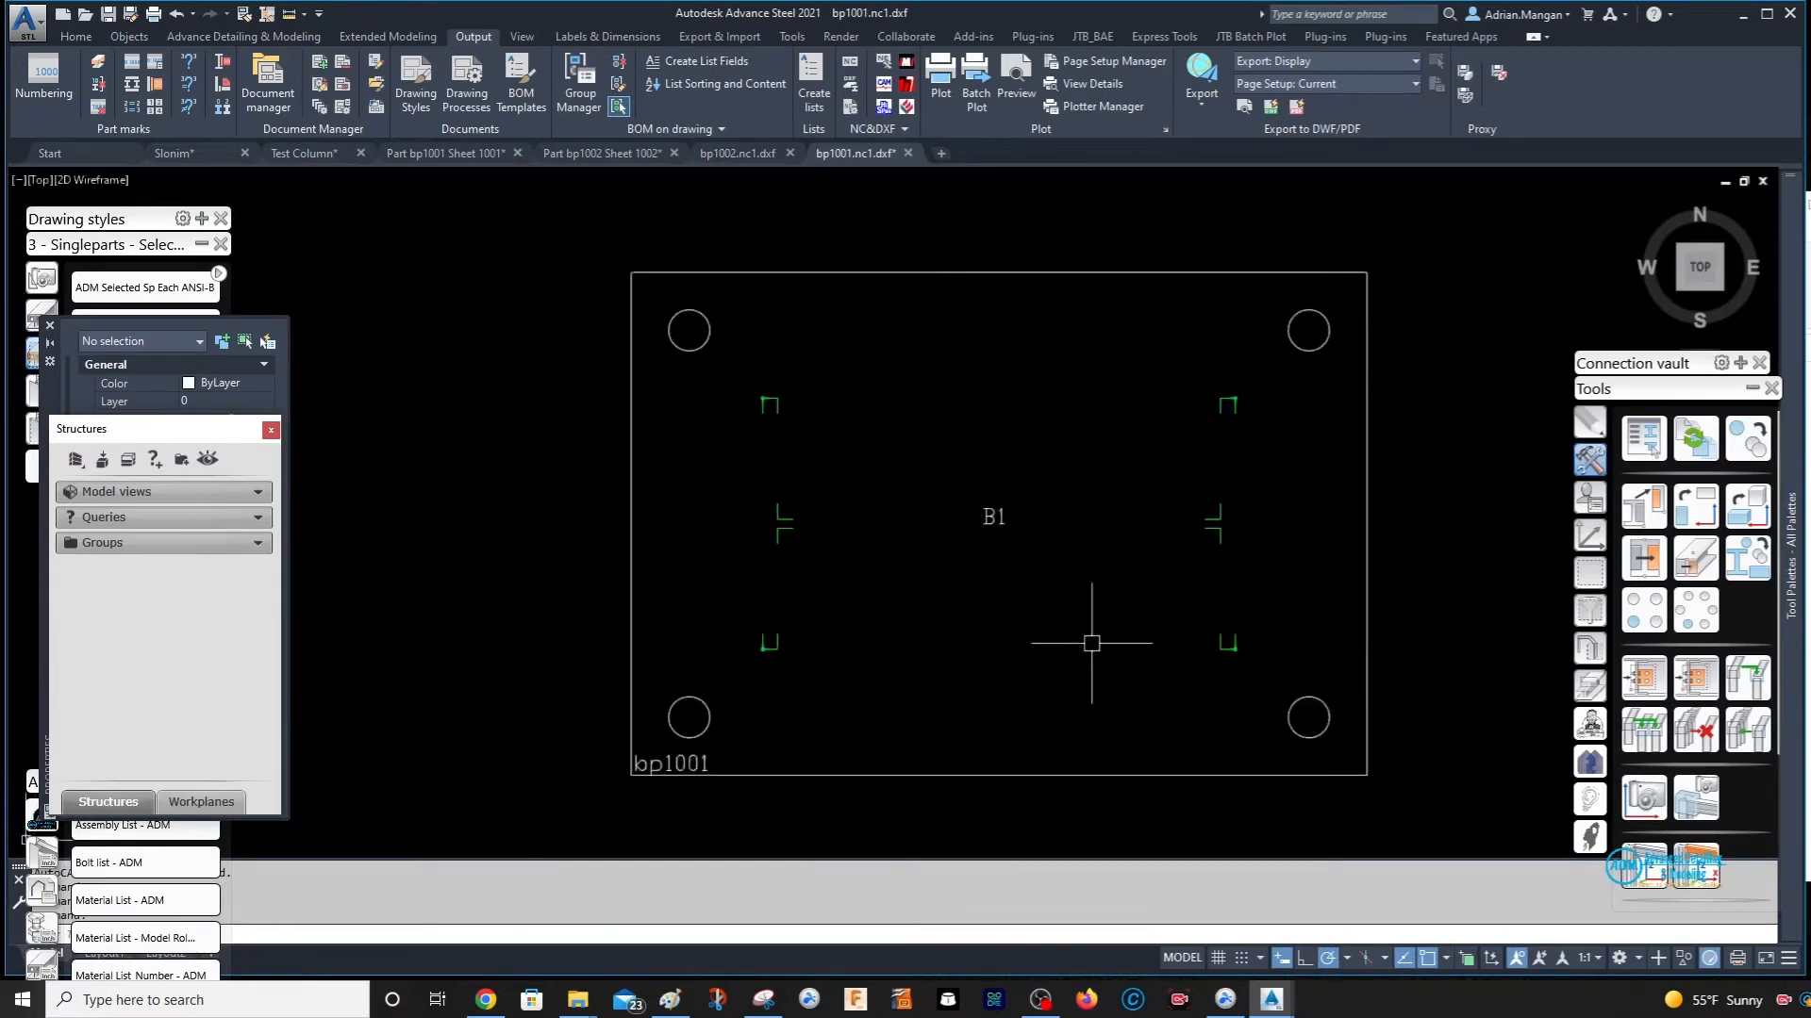
{"action": "scroll", "coordinate": [1109, 464], "scroll_direction": "down", "scroll_amount": 2}
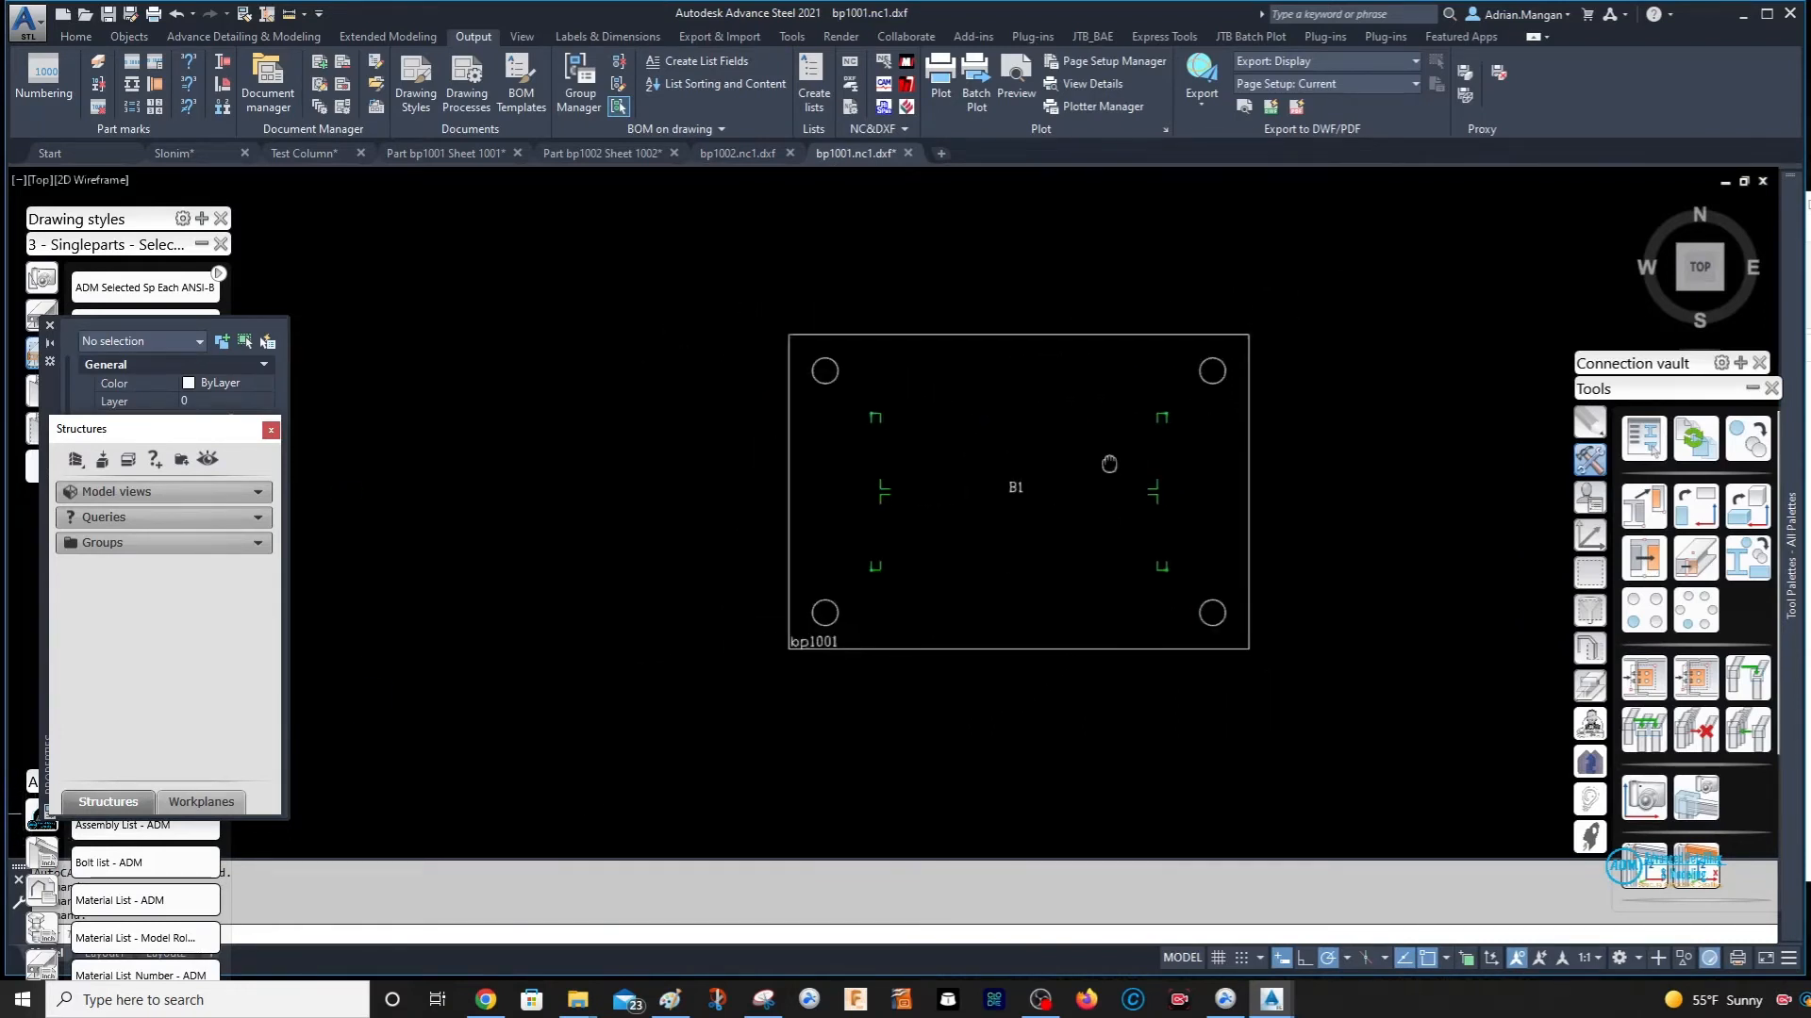
- Switch to the bp1002 DXF drawing and examine its column contour marks
{"action": "middle_click_drag", "start_coordinate": [1109, 464], "coordinate": [1057, 420]}
{"action": "left_click", "coordinate": [750, 153]}
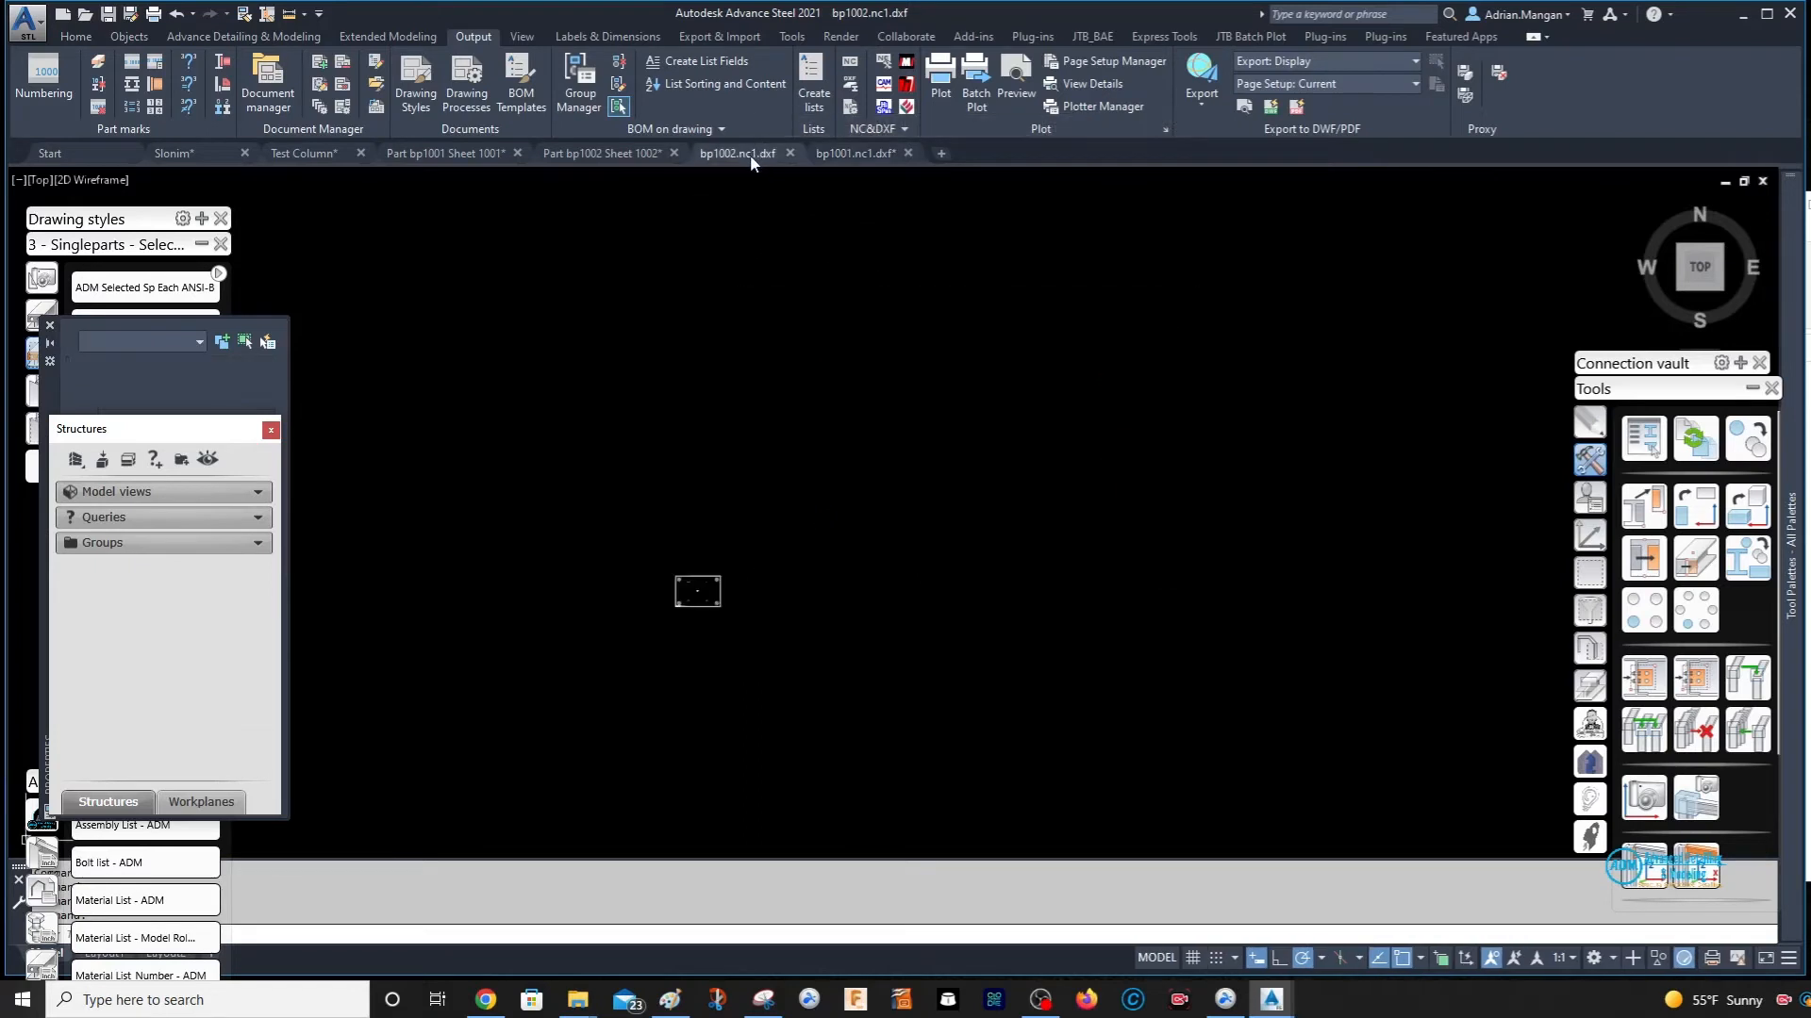
{"action": "scroll", "coordinate": [661, 603], "scroll_direction": "up", "scroll_amount": 2}
{"action": "scroll", "coordinate": [811, 584], "scroll_direction": "up", "scroll_amount": 2}
{"action": "scroll", "coordinate": [902, 531], "scroll_direction": "up", "scroll_amount": 1}
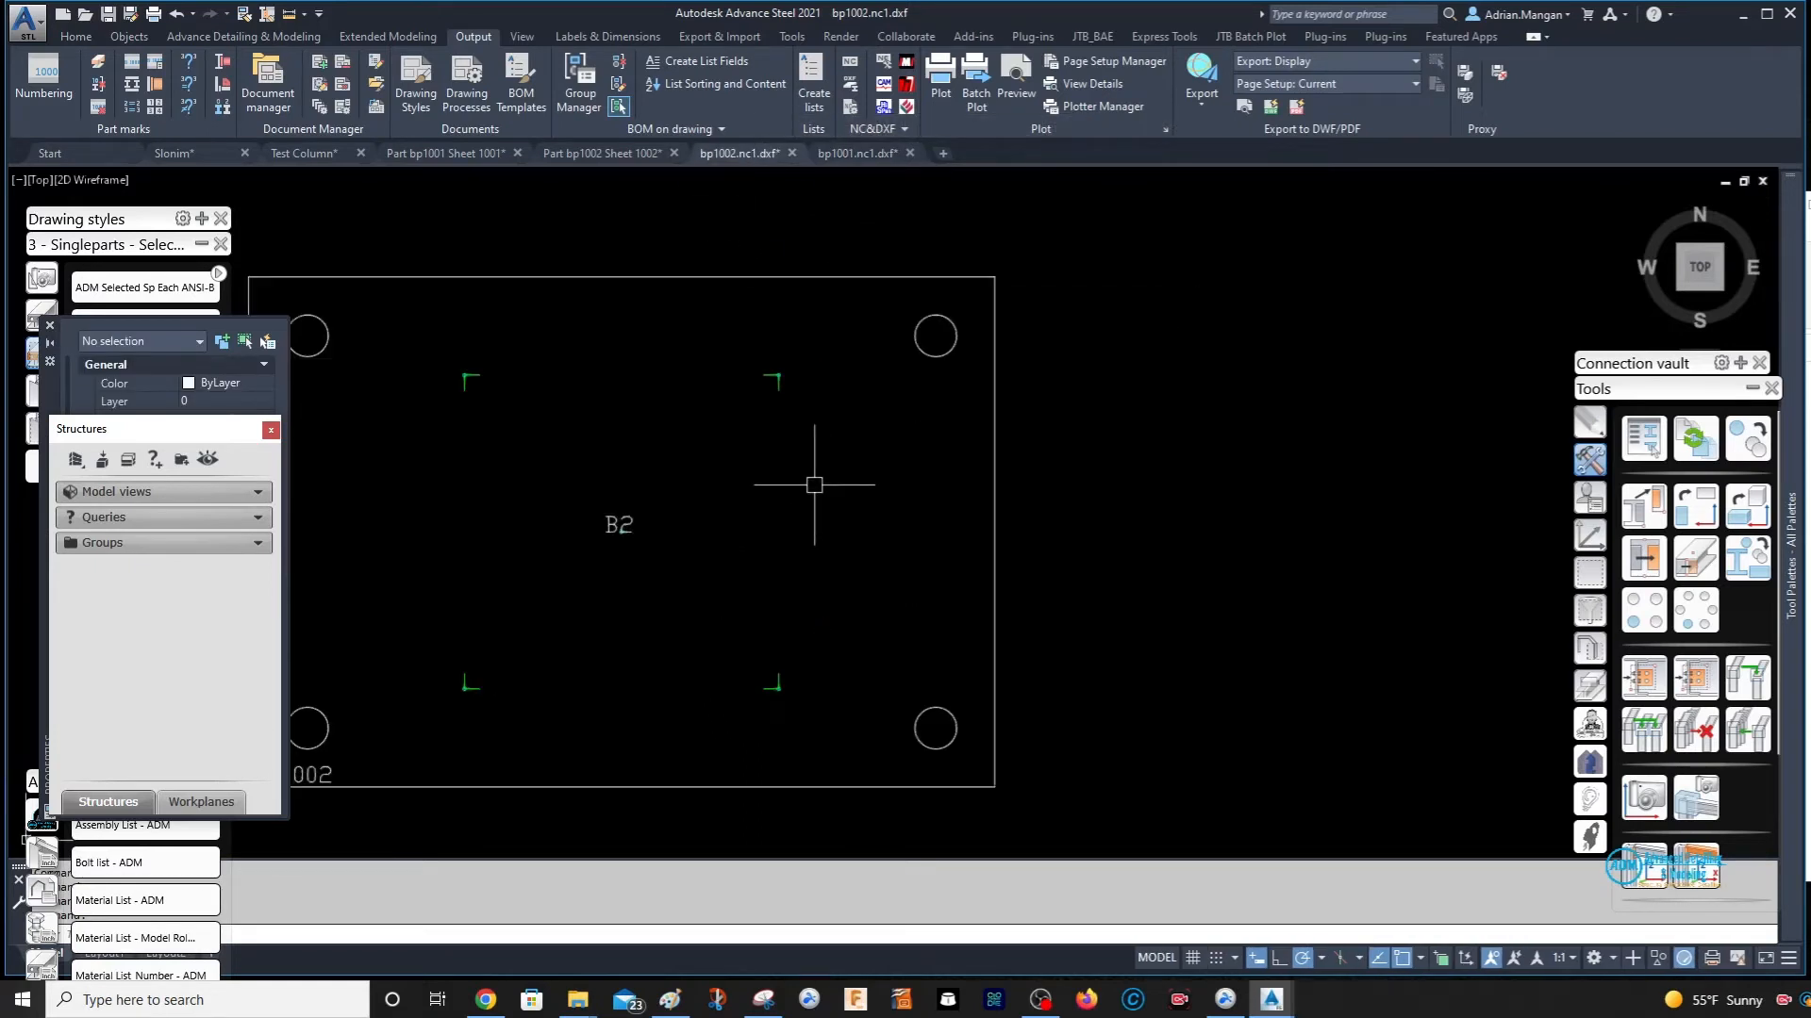
- Close the bp1001 and bp1002 DXF drawings without saving changes
{"action": "left_click", "coordinate": [900, 156]}
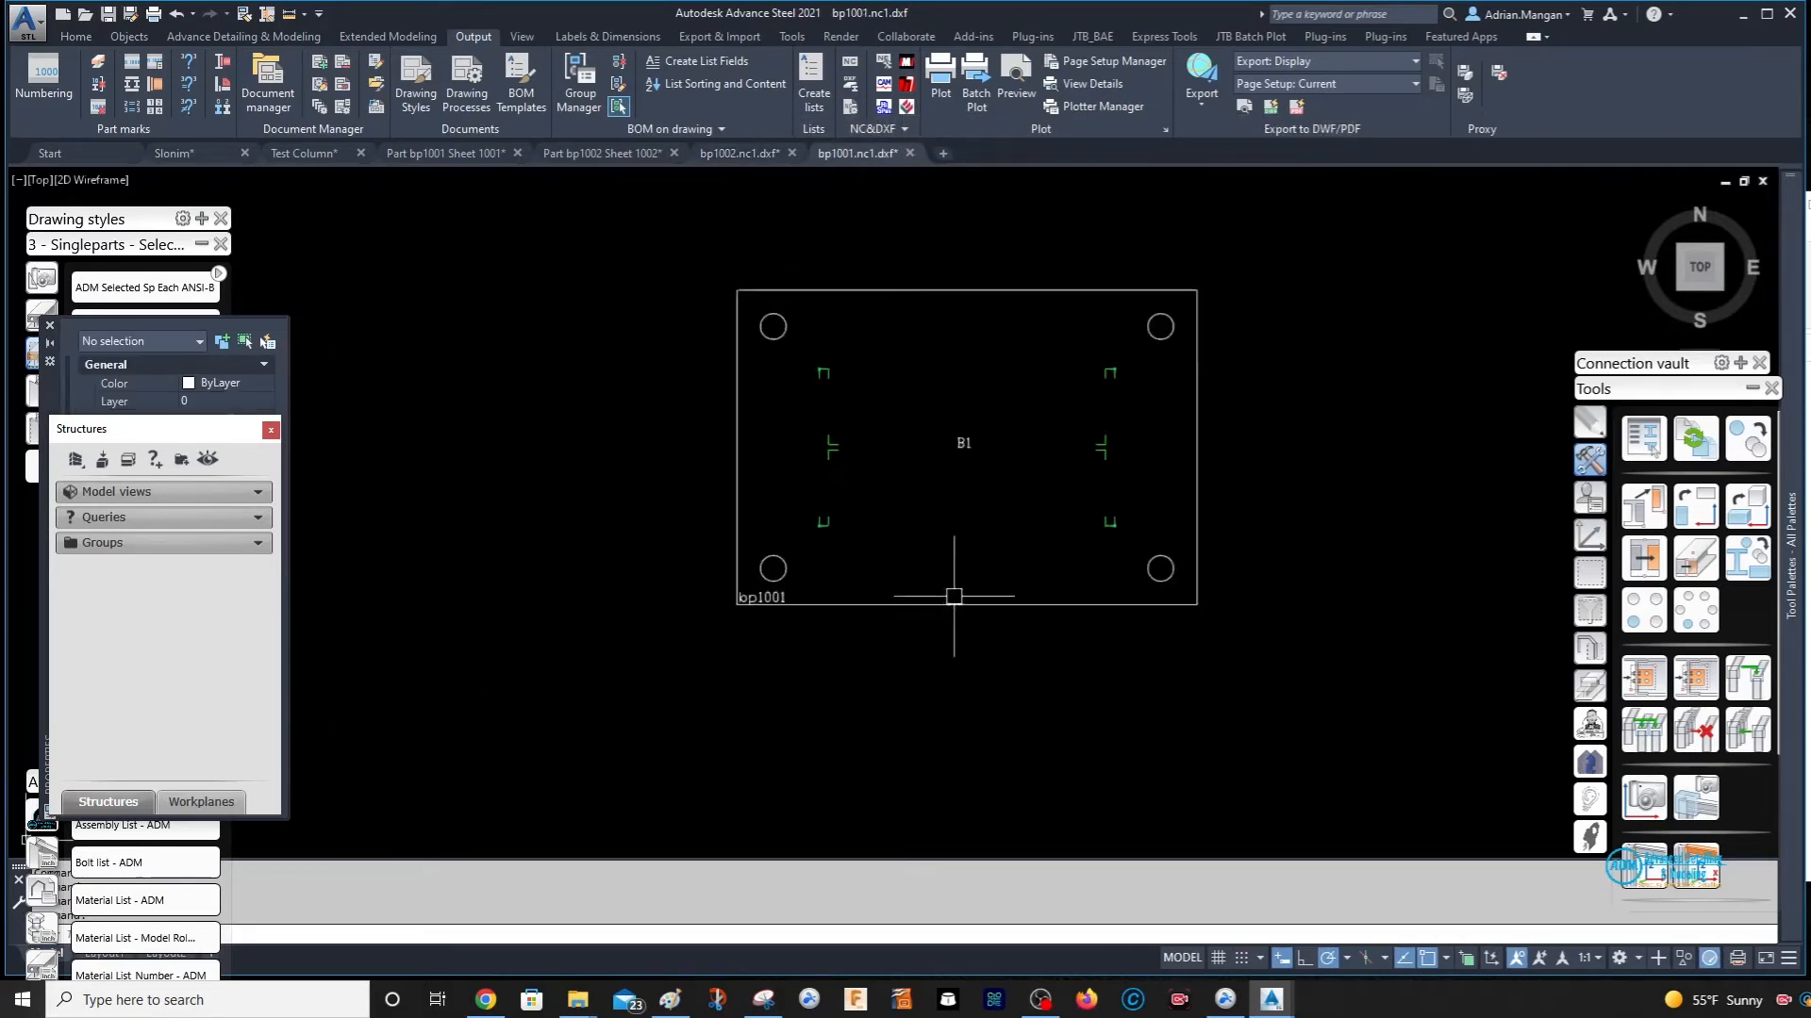
{"action": "left_click", "coordinate": [909, 153]}
{"action": "left_click", "coordinate": [866, 539]}
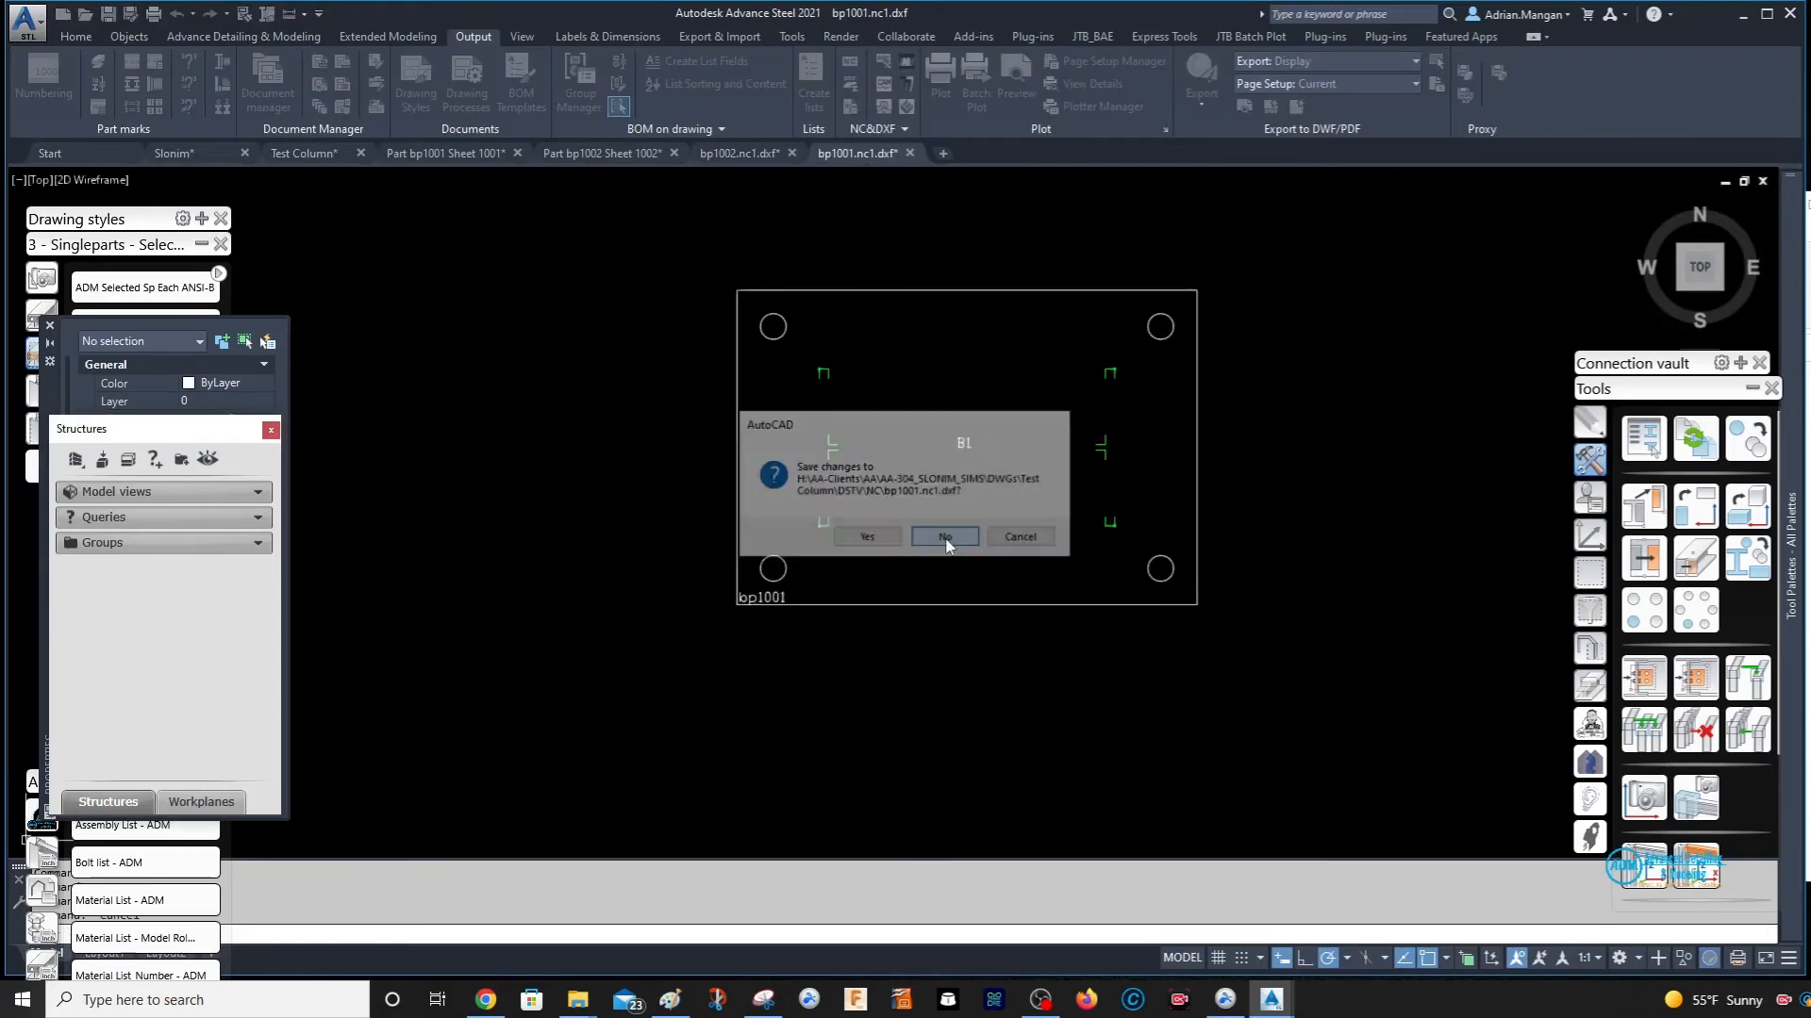
{"action": "left_click", "coordinate": [793, 153]}
{"action": "left_click", "coordinate": [866, 539]}
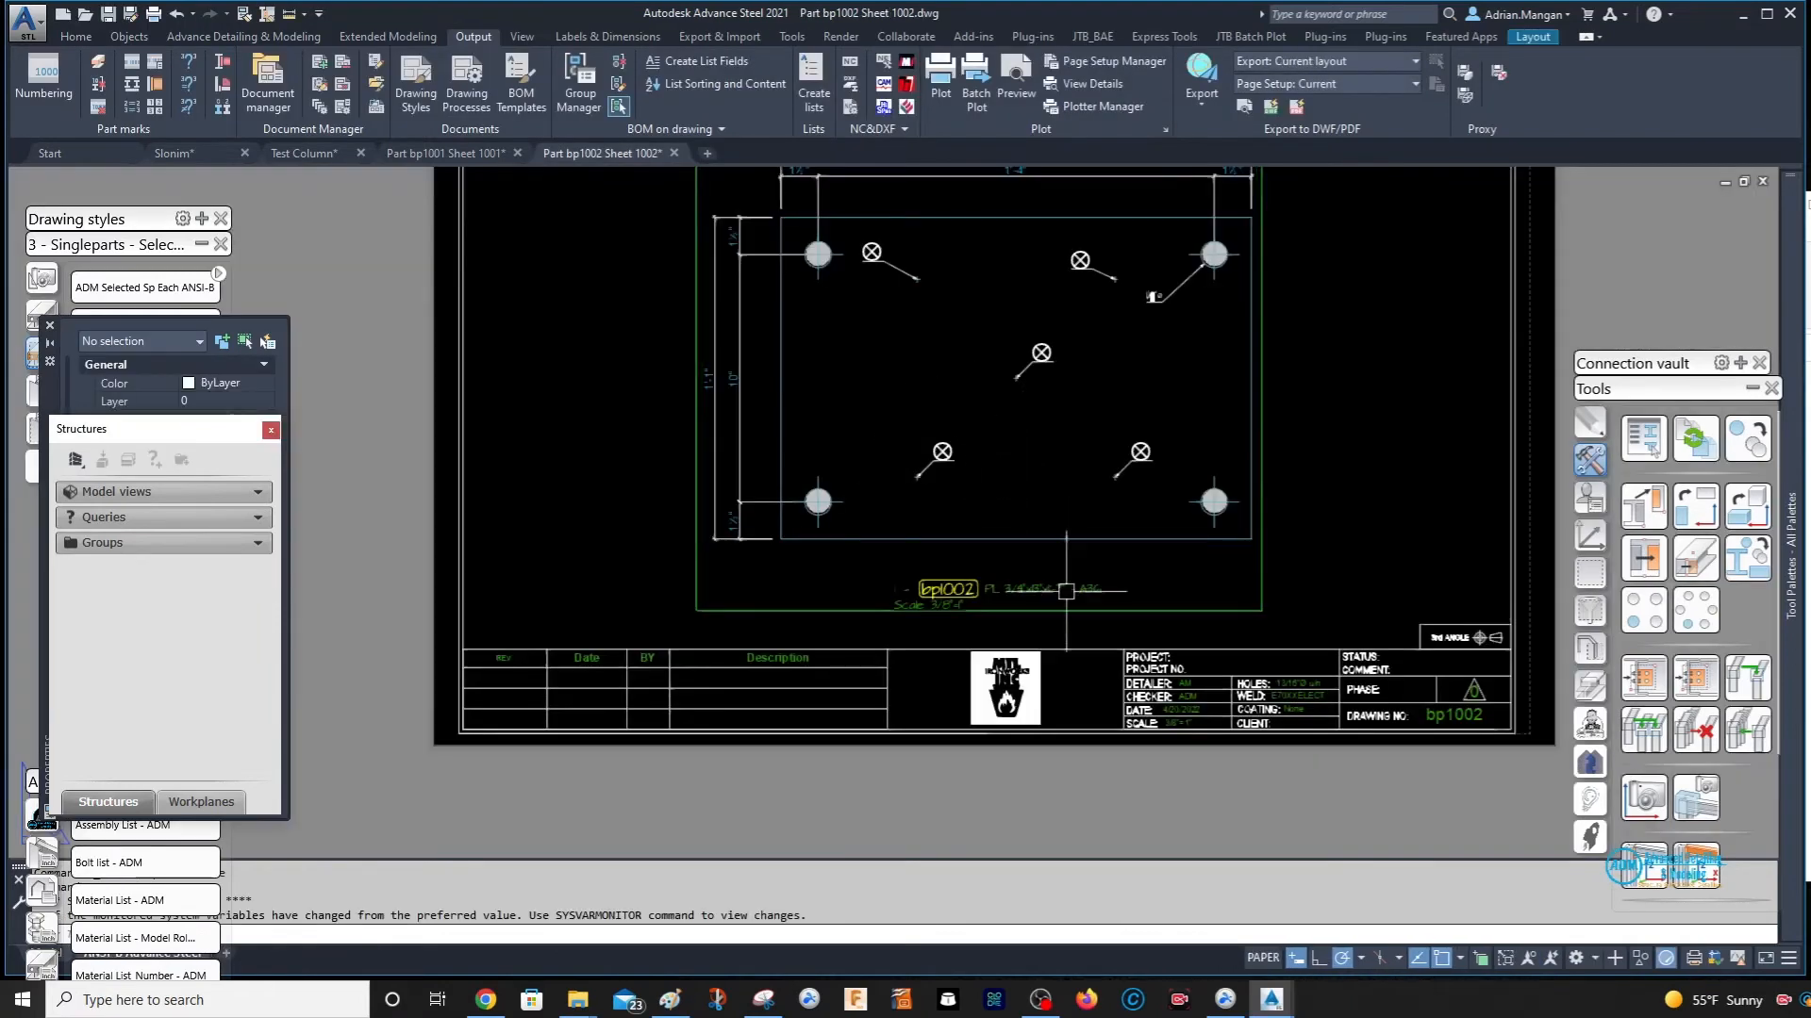
- Open the Management Tools defaults and show the DStV NC&DXF settings under Structured BOM/NC
{"action": "scroll", "coordinate": [989, 740], "scroll_direction": "down", "scroll_amount": 1}
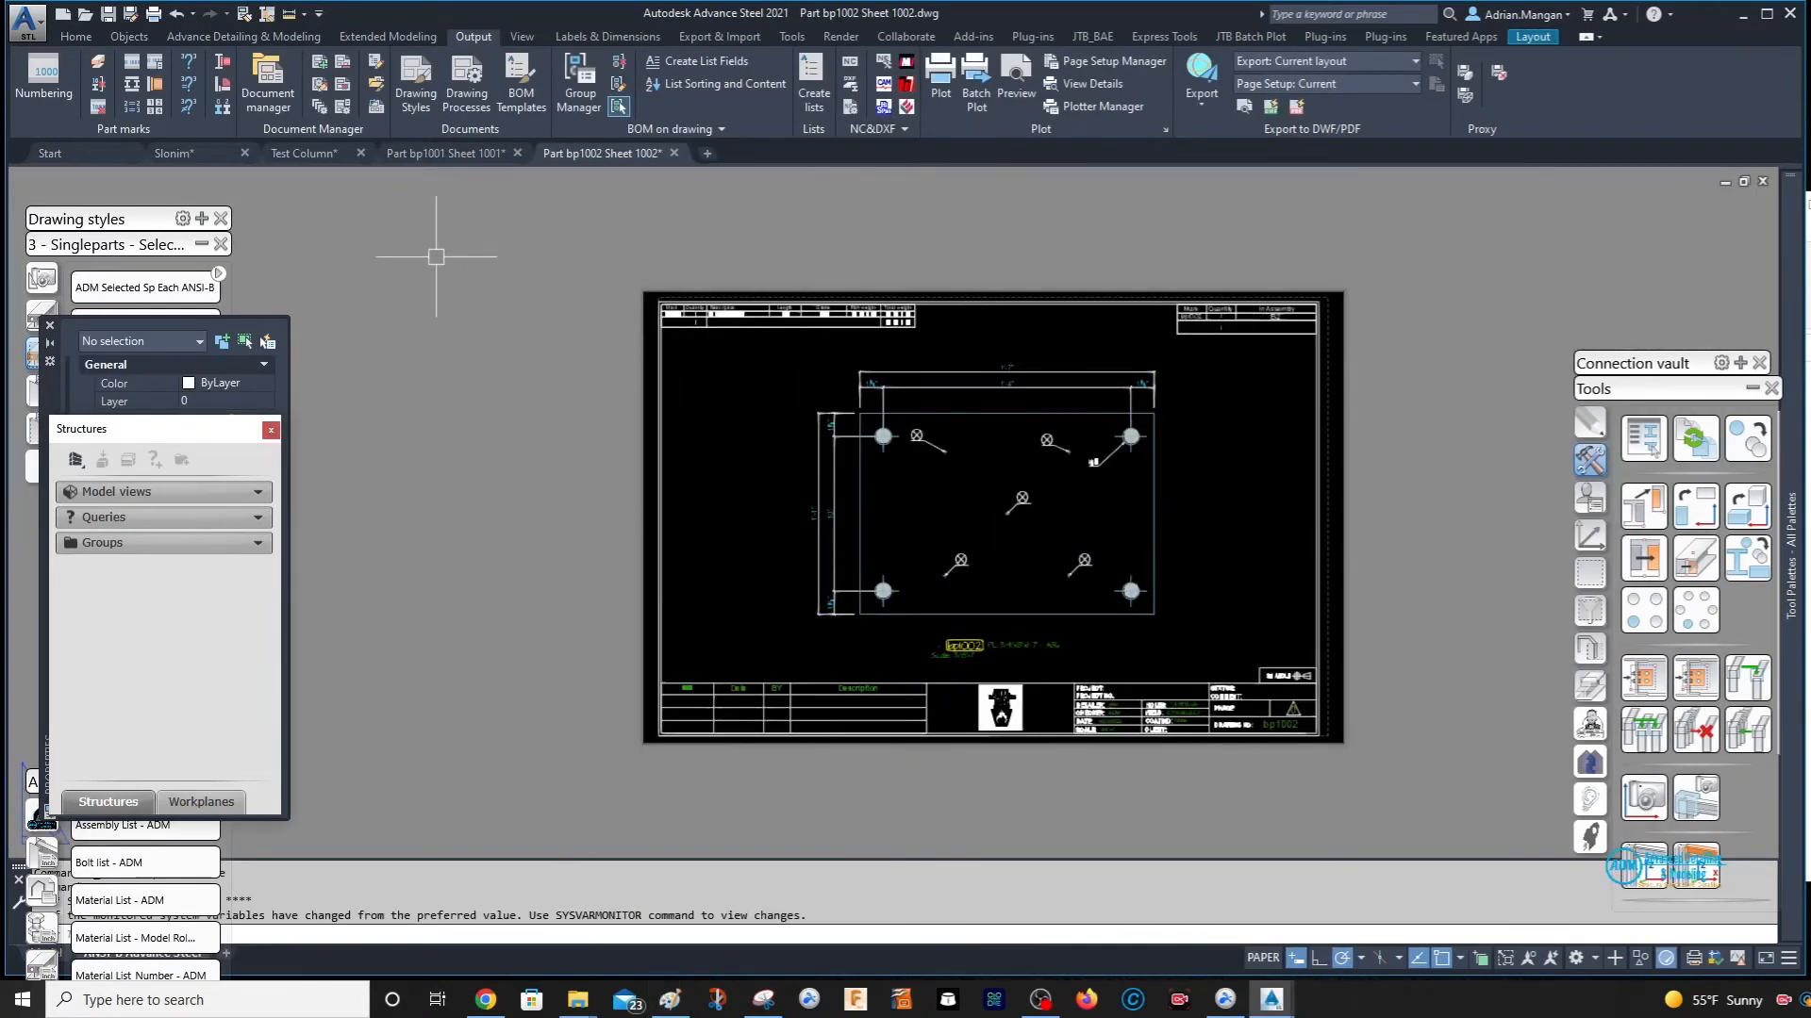
{"action": "left_click", "coordinate": [76, 36]}
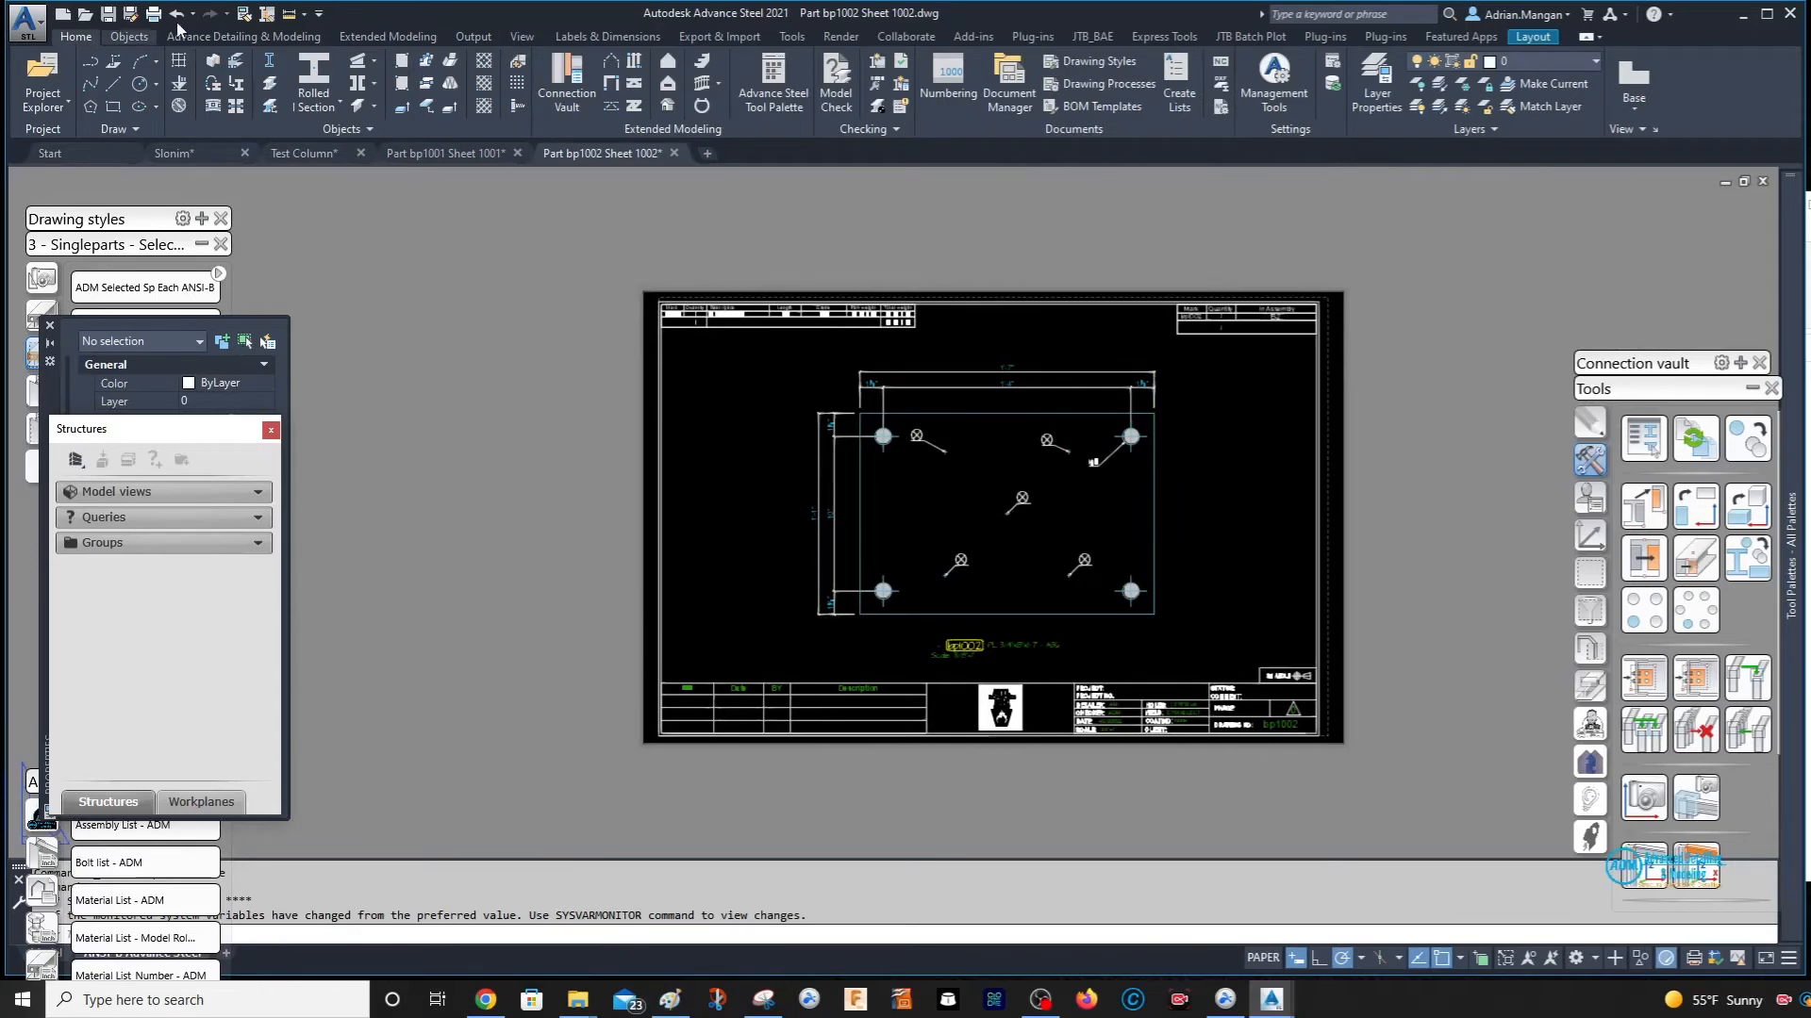
{"action": "left_click", "coordinate": [1261, 77]}
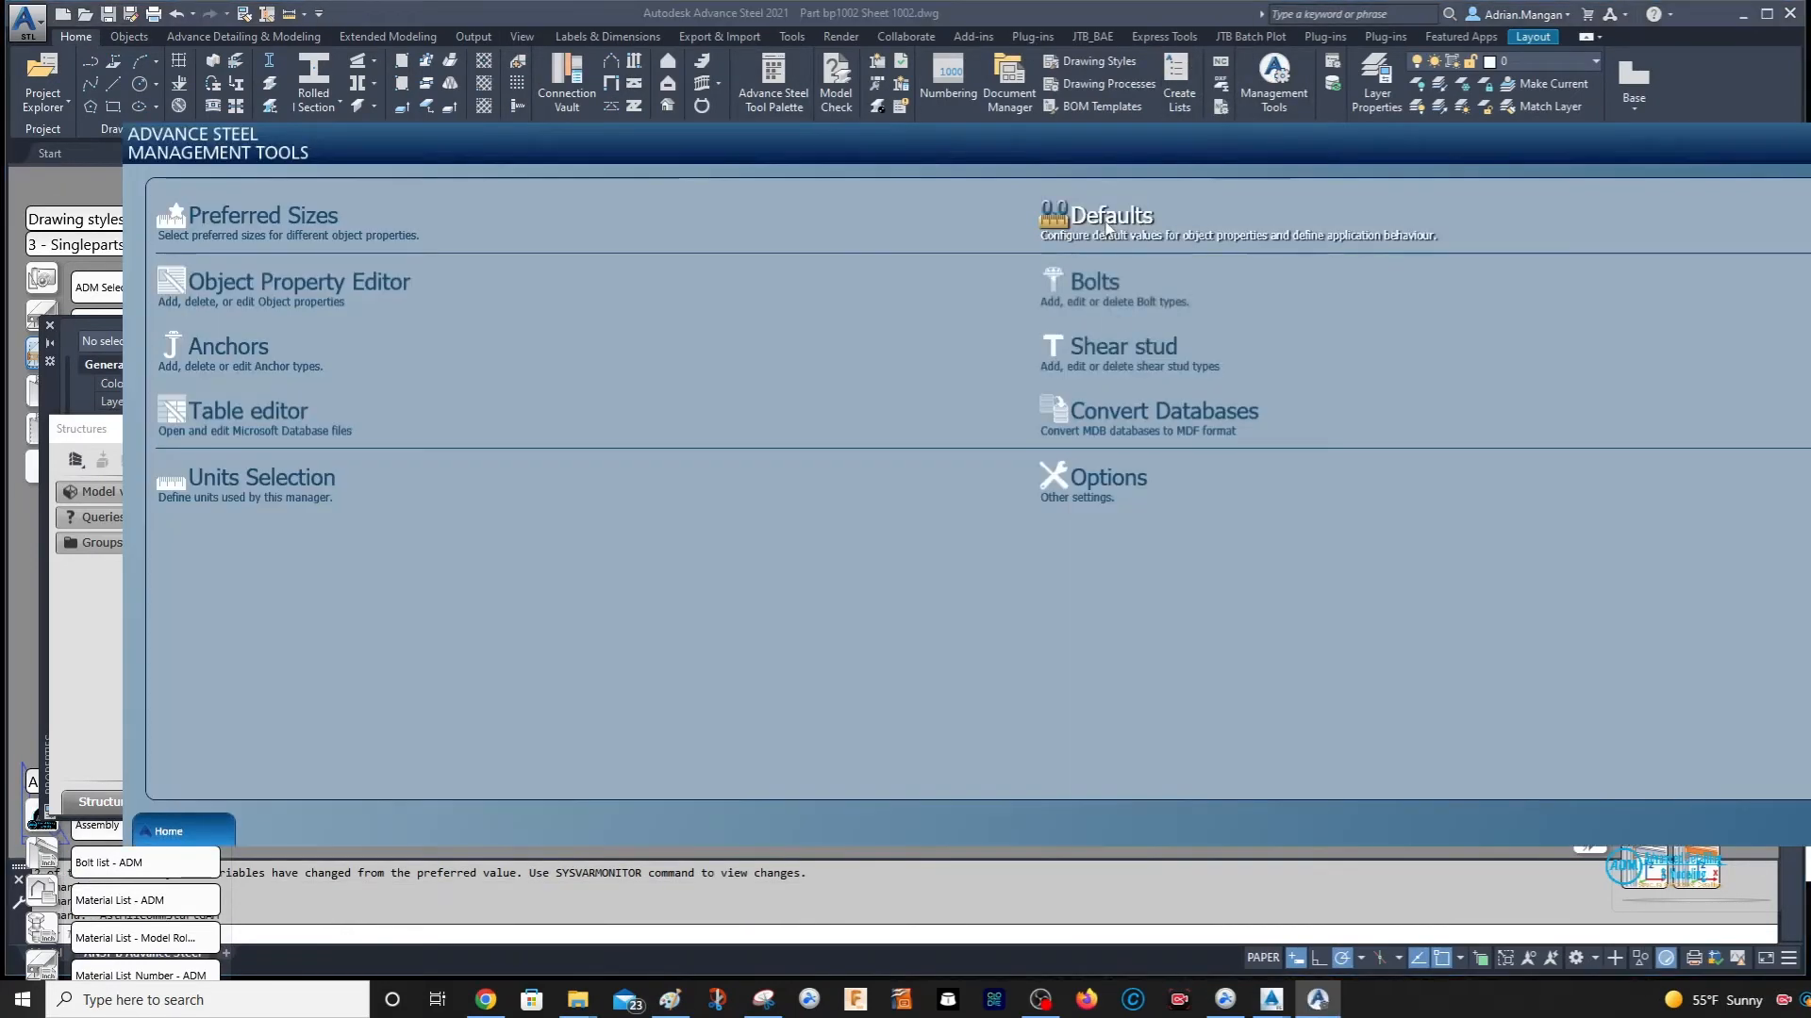
{"action": "left_click", "coordinate": [1107, 218]}
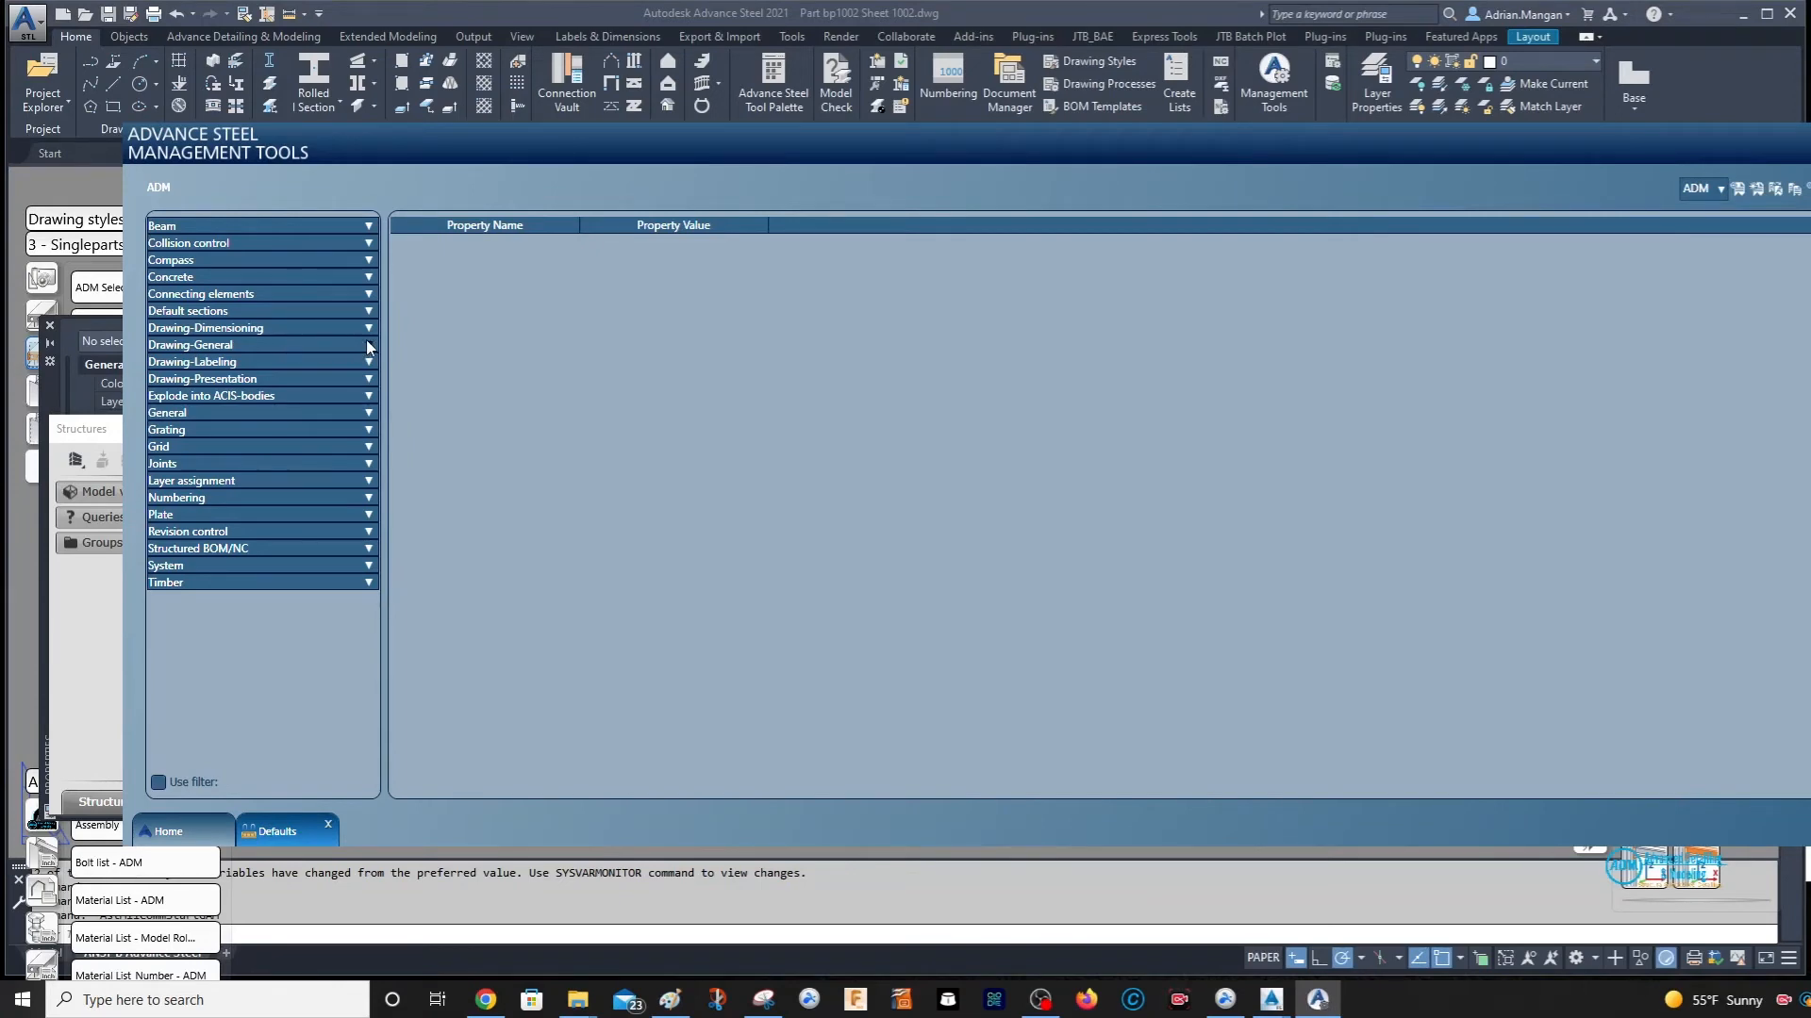
{"action": "left_click", "coordinate": [370, 547]}
{"action": "left_click", "coordinate": [281, 566]}
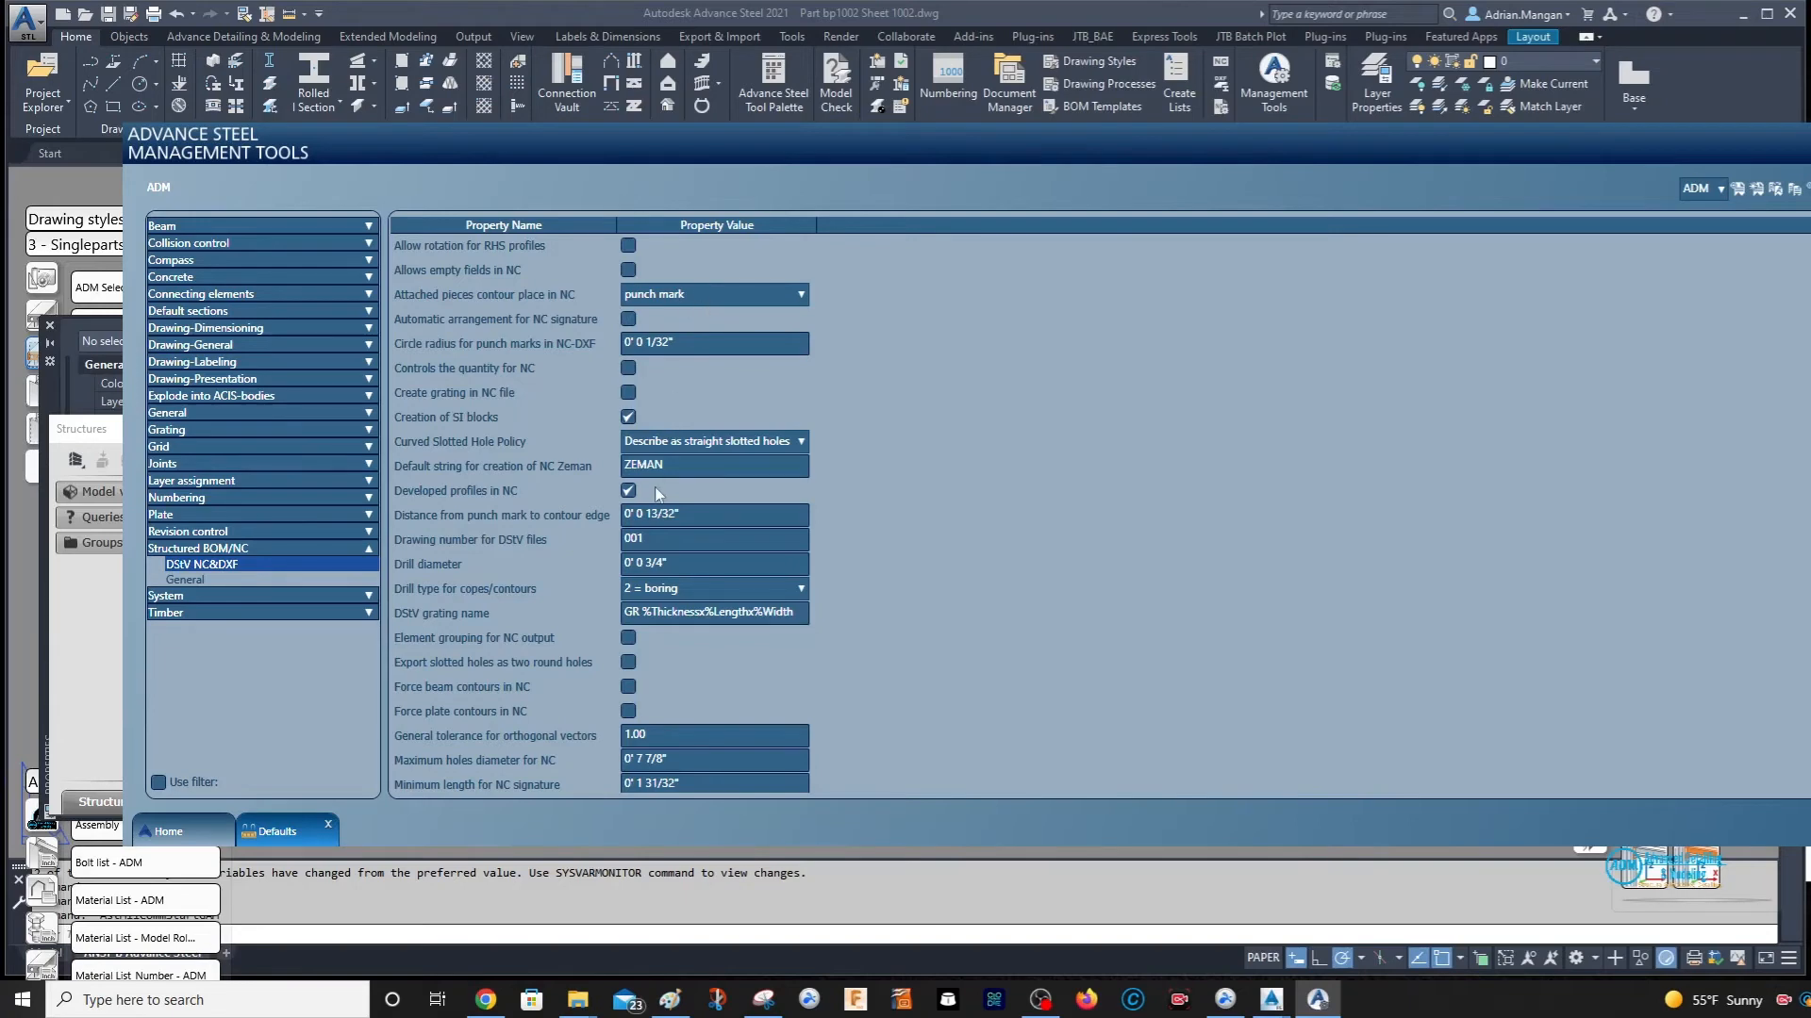
- Filter the defaults by "sc" and turn off NC scribing show only partial line in the DStV NC&DXF settings, closing Management Tools
{"action": "left_click", "coordinate": [159, 781]}
{"action": "type", "text": "scr"}
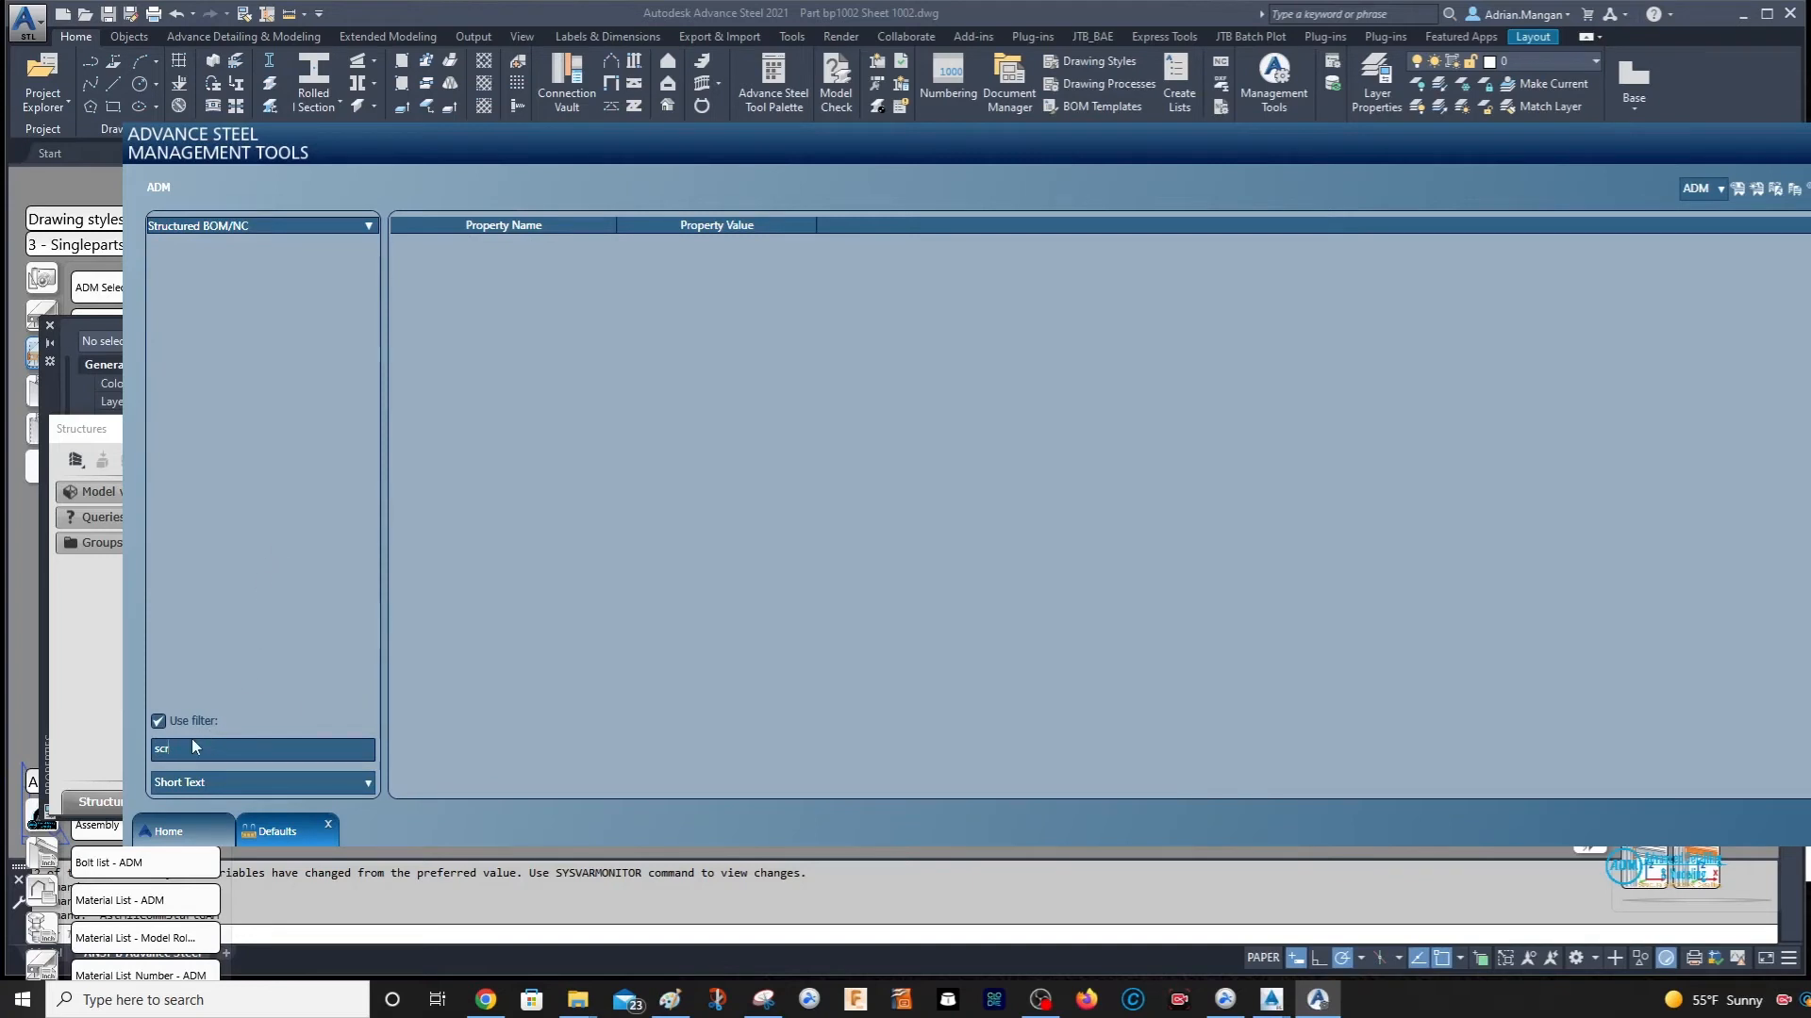
{"action": "key", "text": "BackSpace"}
{"action": "left_click", "coordinate": [373, 311]}
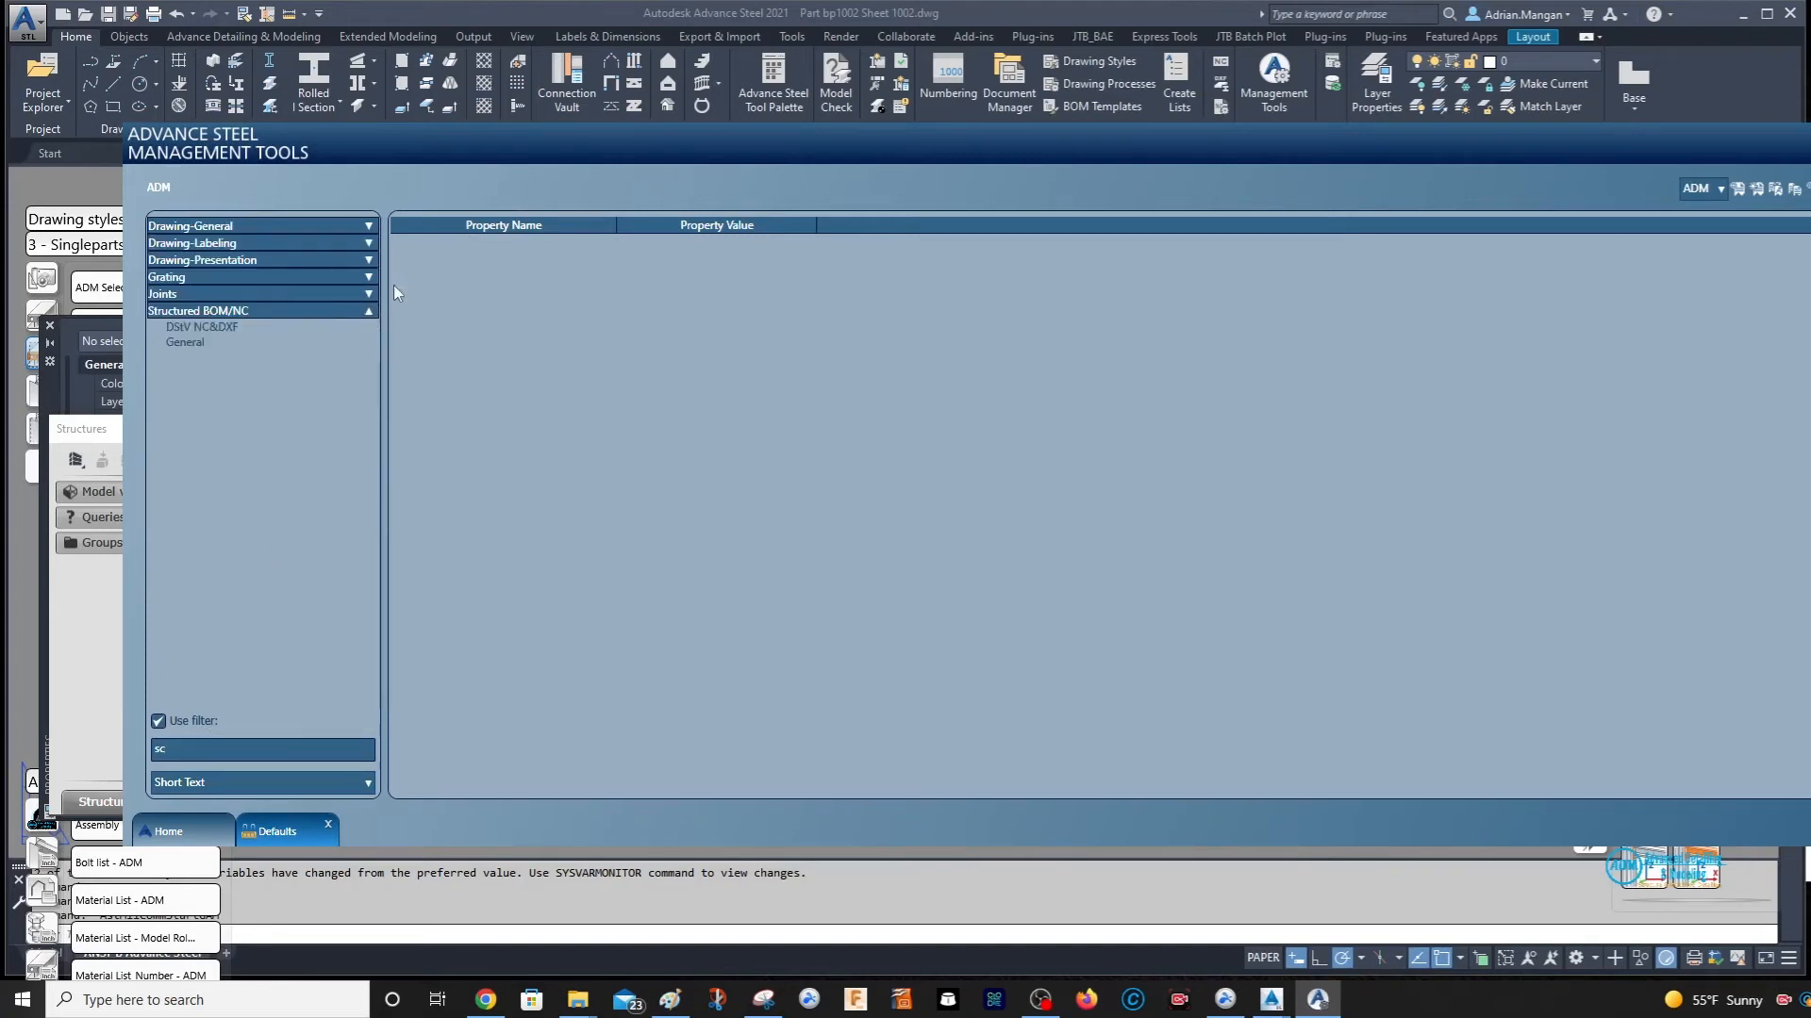
{"action": "left_click", "coordinate": [280, 326]}
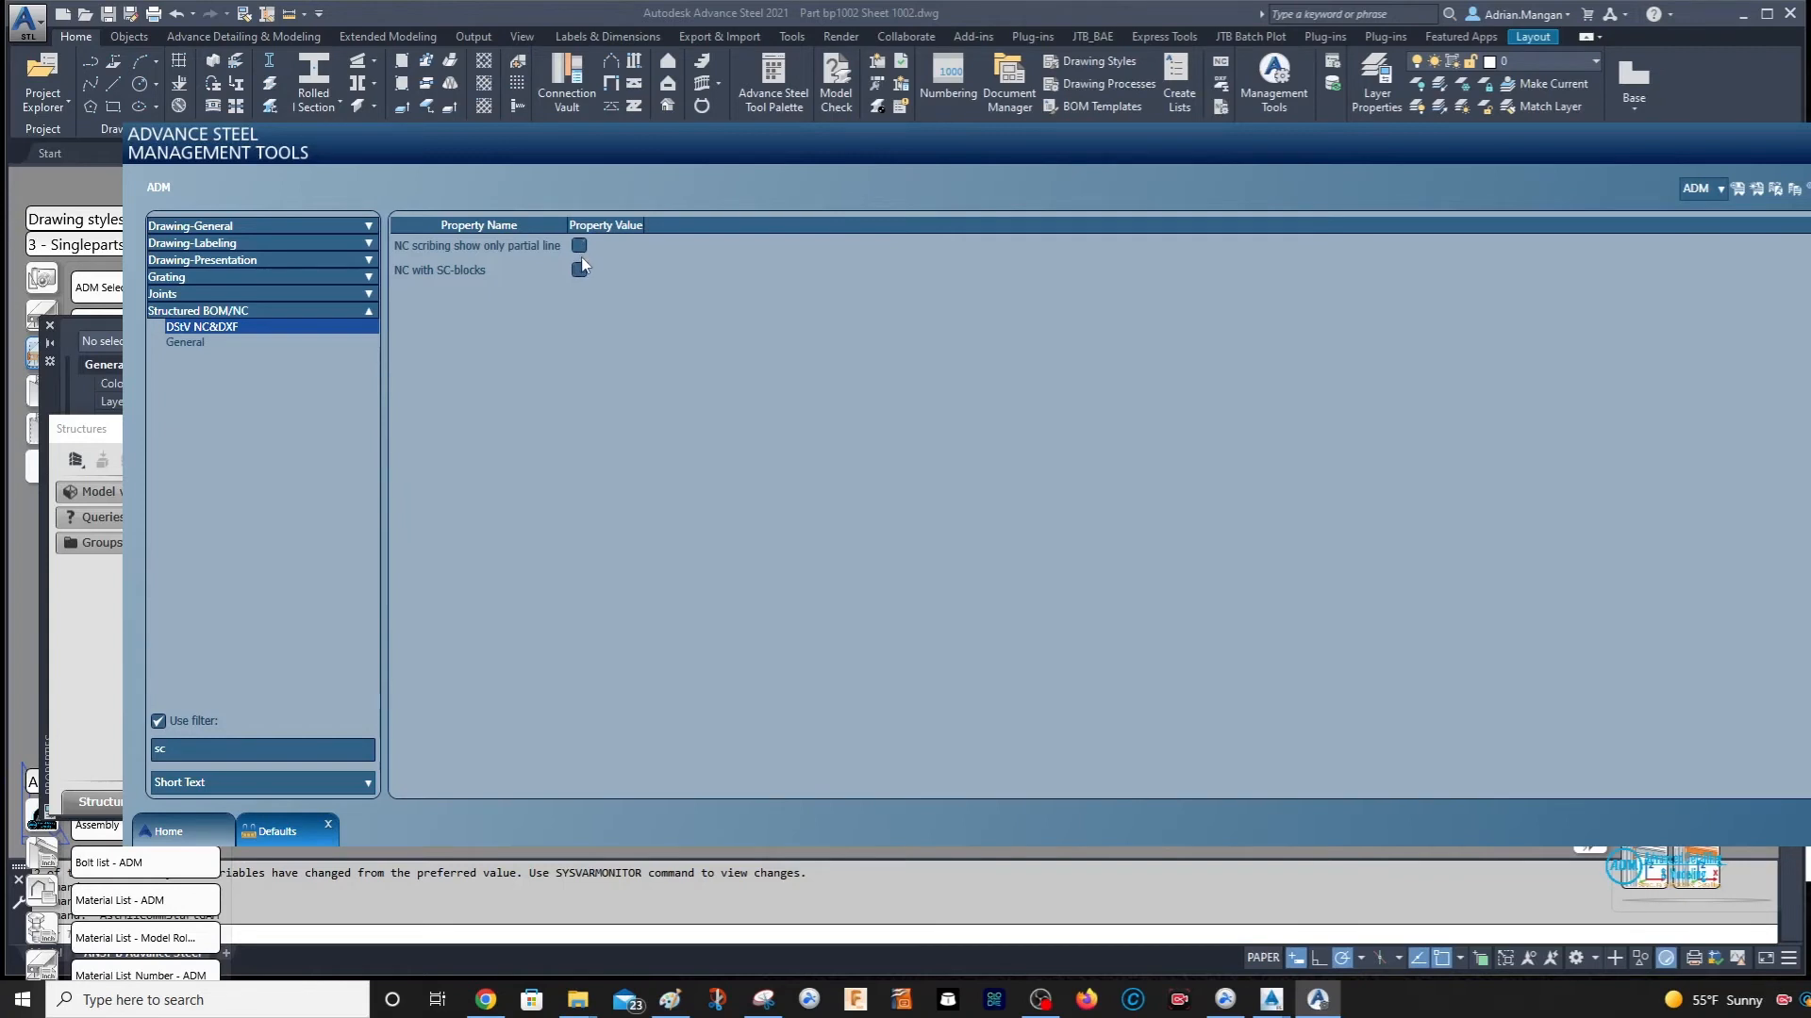
{"action": "left_click", "coordinate": [308, 786]}
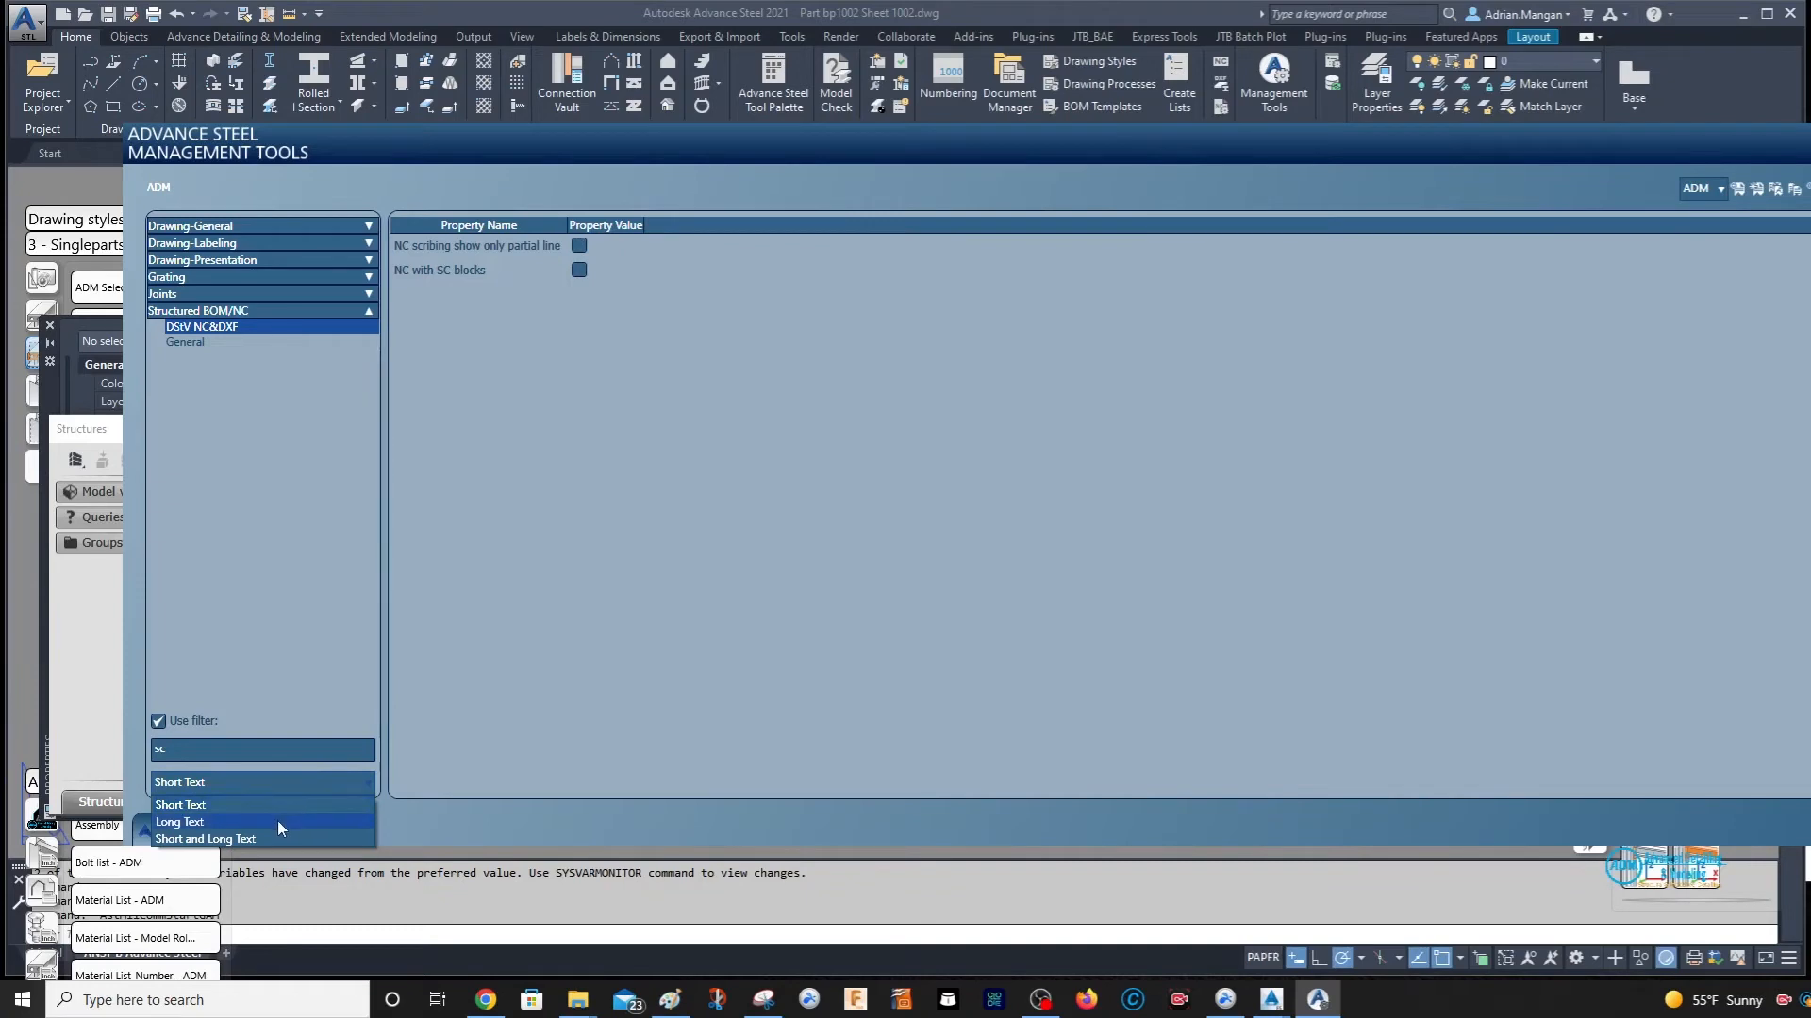
{"action": "left_click", "coordinate": [324, 677]}
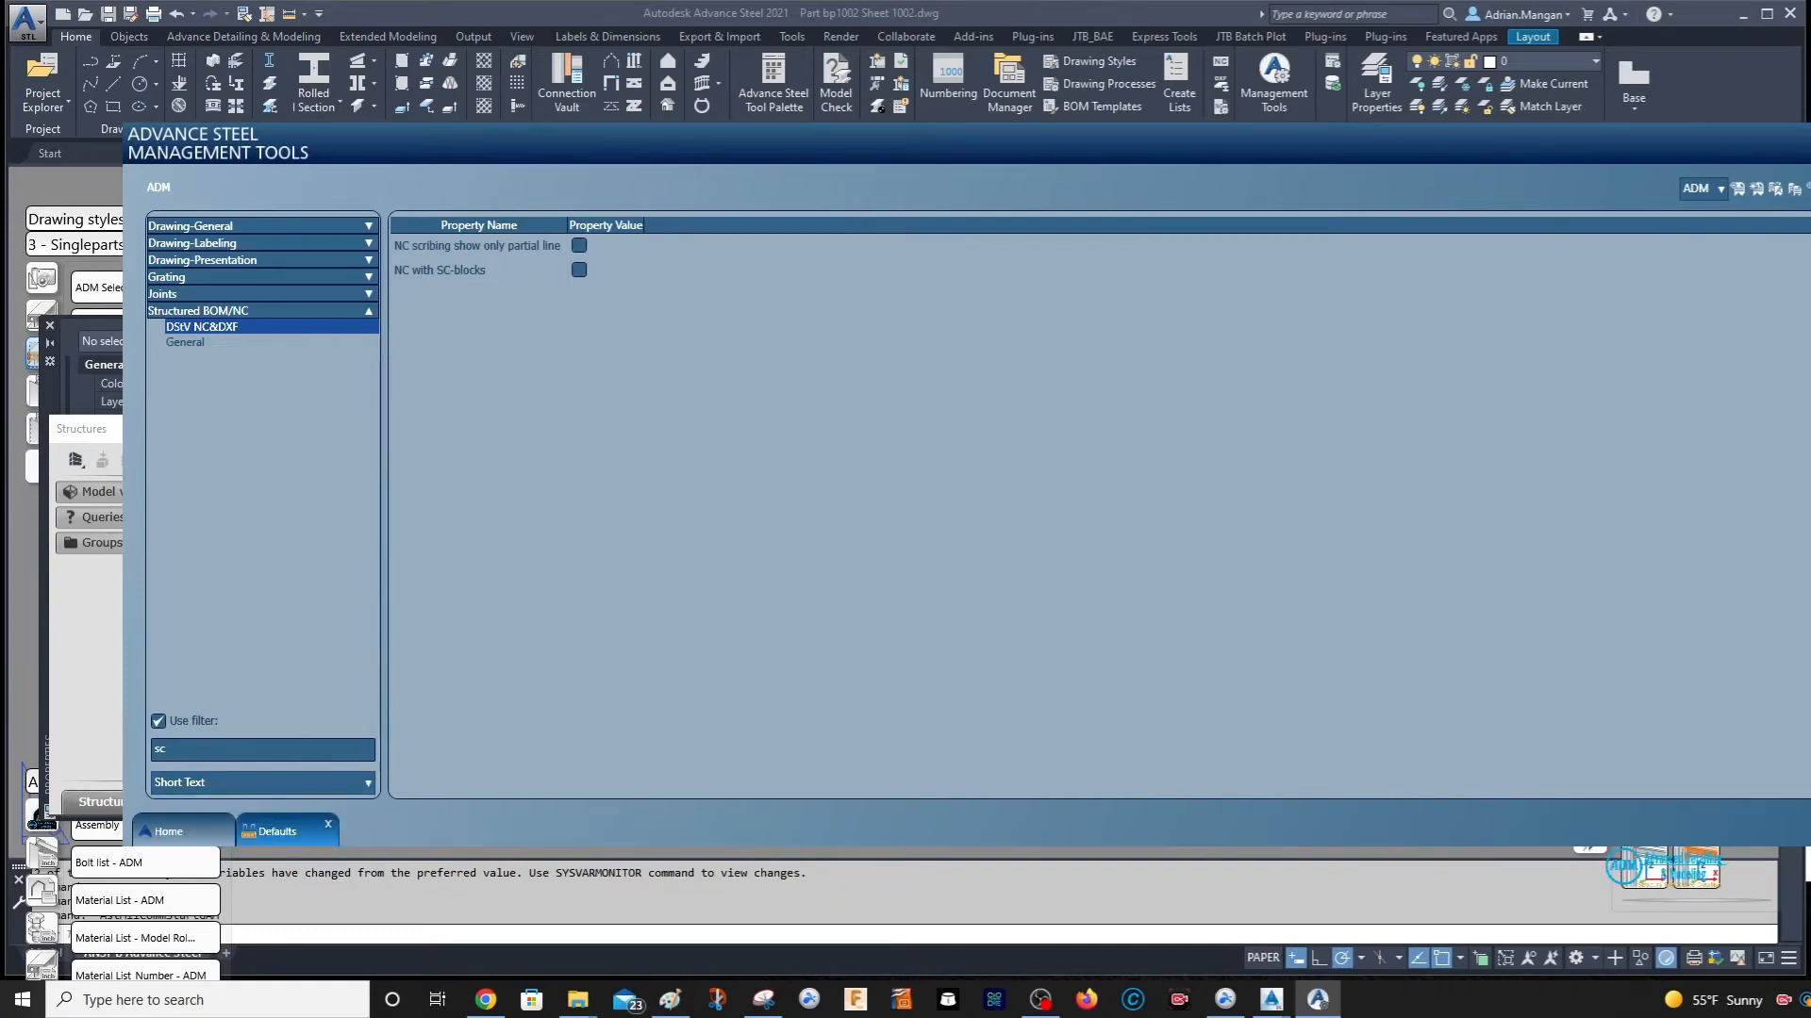
{"action": "left_click", "coordinate": [1810, 142]}
{"action": "middle_click_drag", "start_coordinate": [968, 420], "coordinate": [978, 395]}
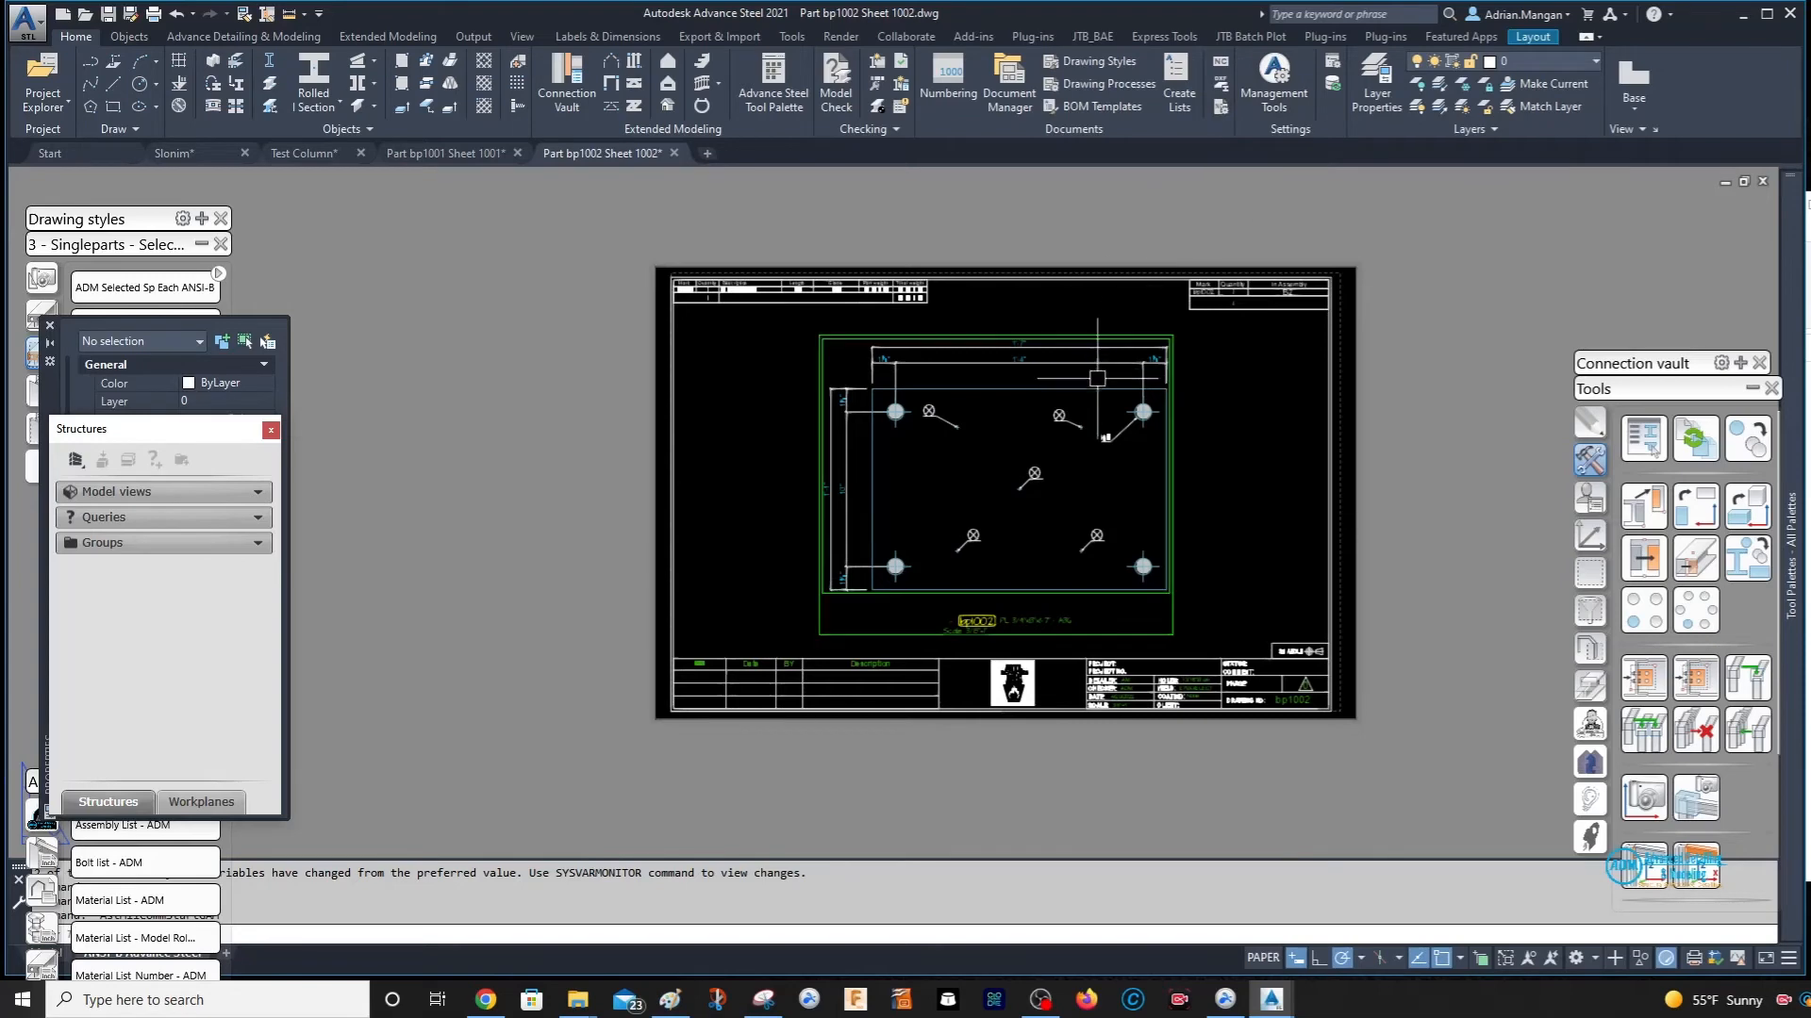
{"action": "scroll", "coordinate": [1132, 424], "scroll_direction": "up", "scroll_amount": 5}
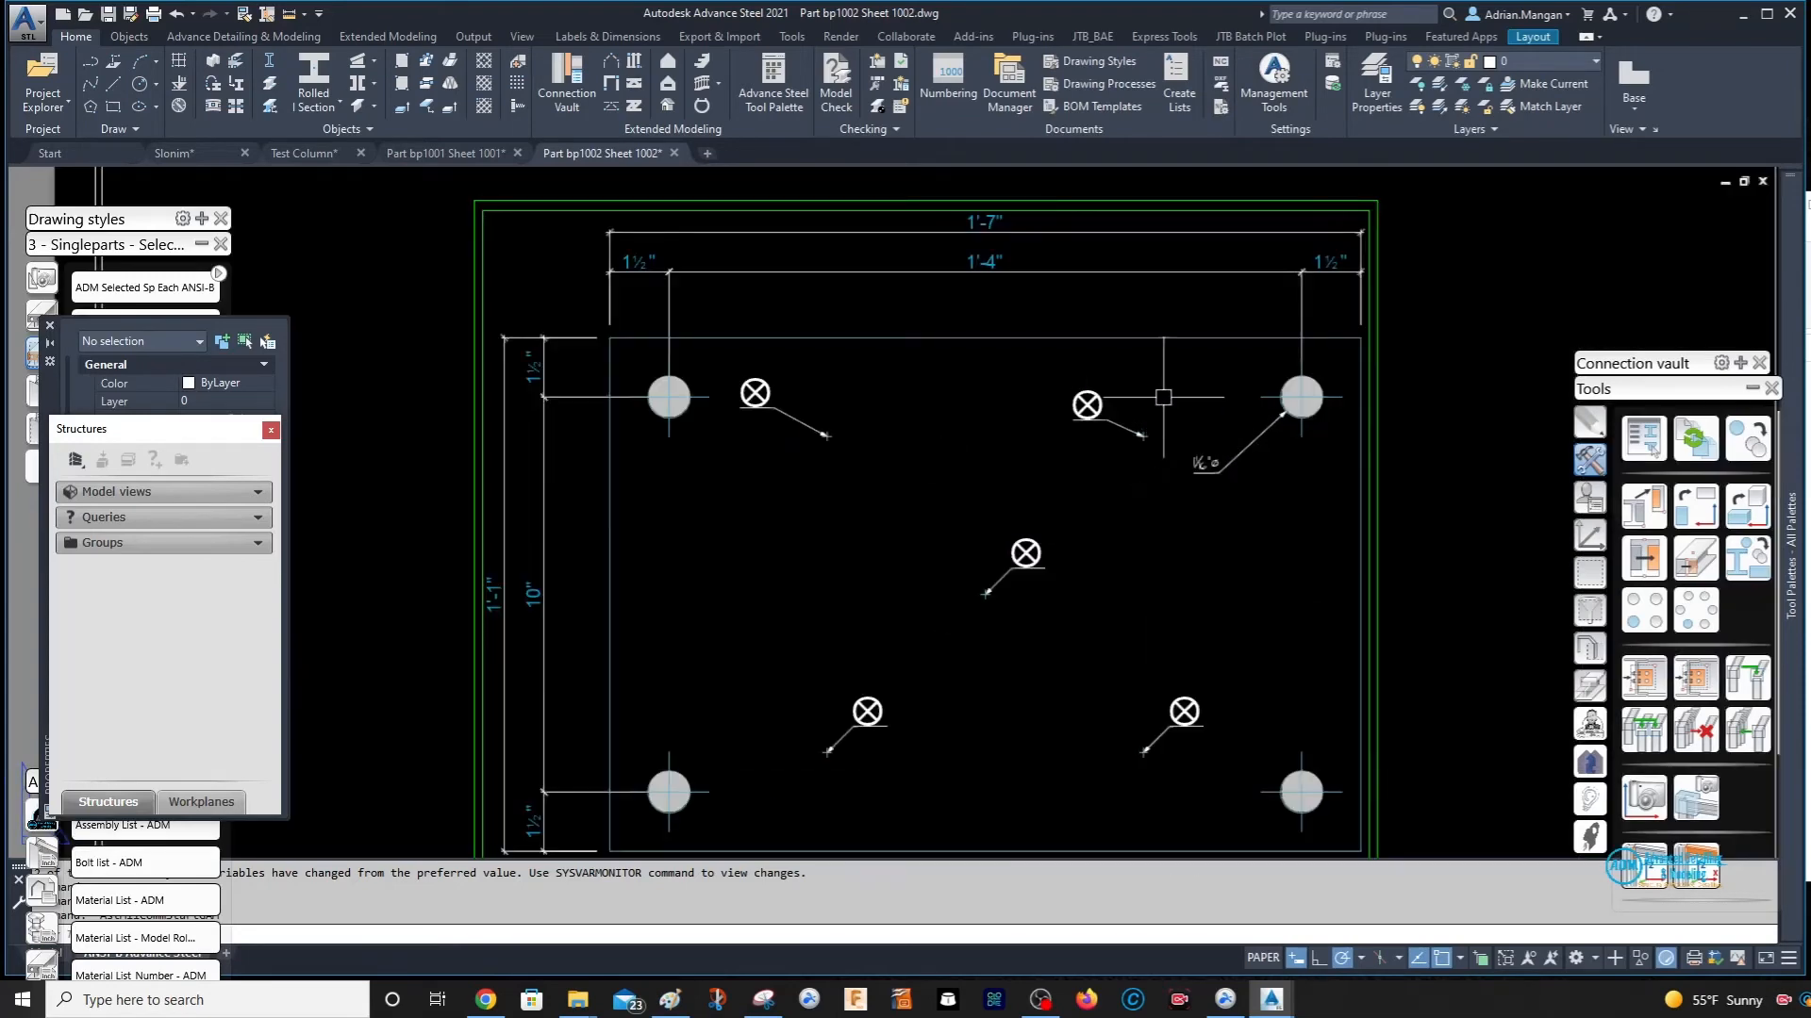
{"action": "scroll", "coordinate": [1161, 397], "scroll_direction": "down", "scroll_amount": 4}
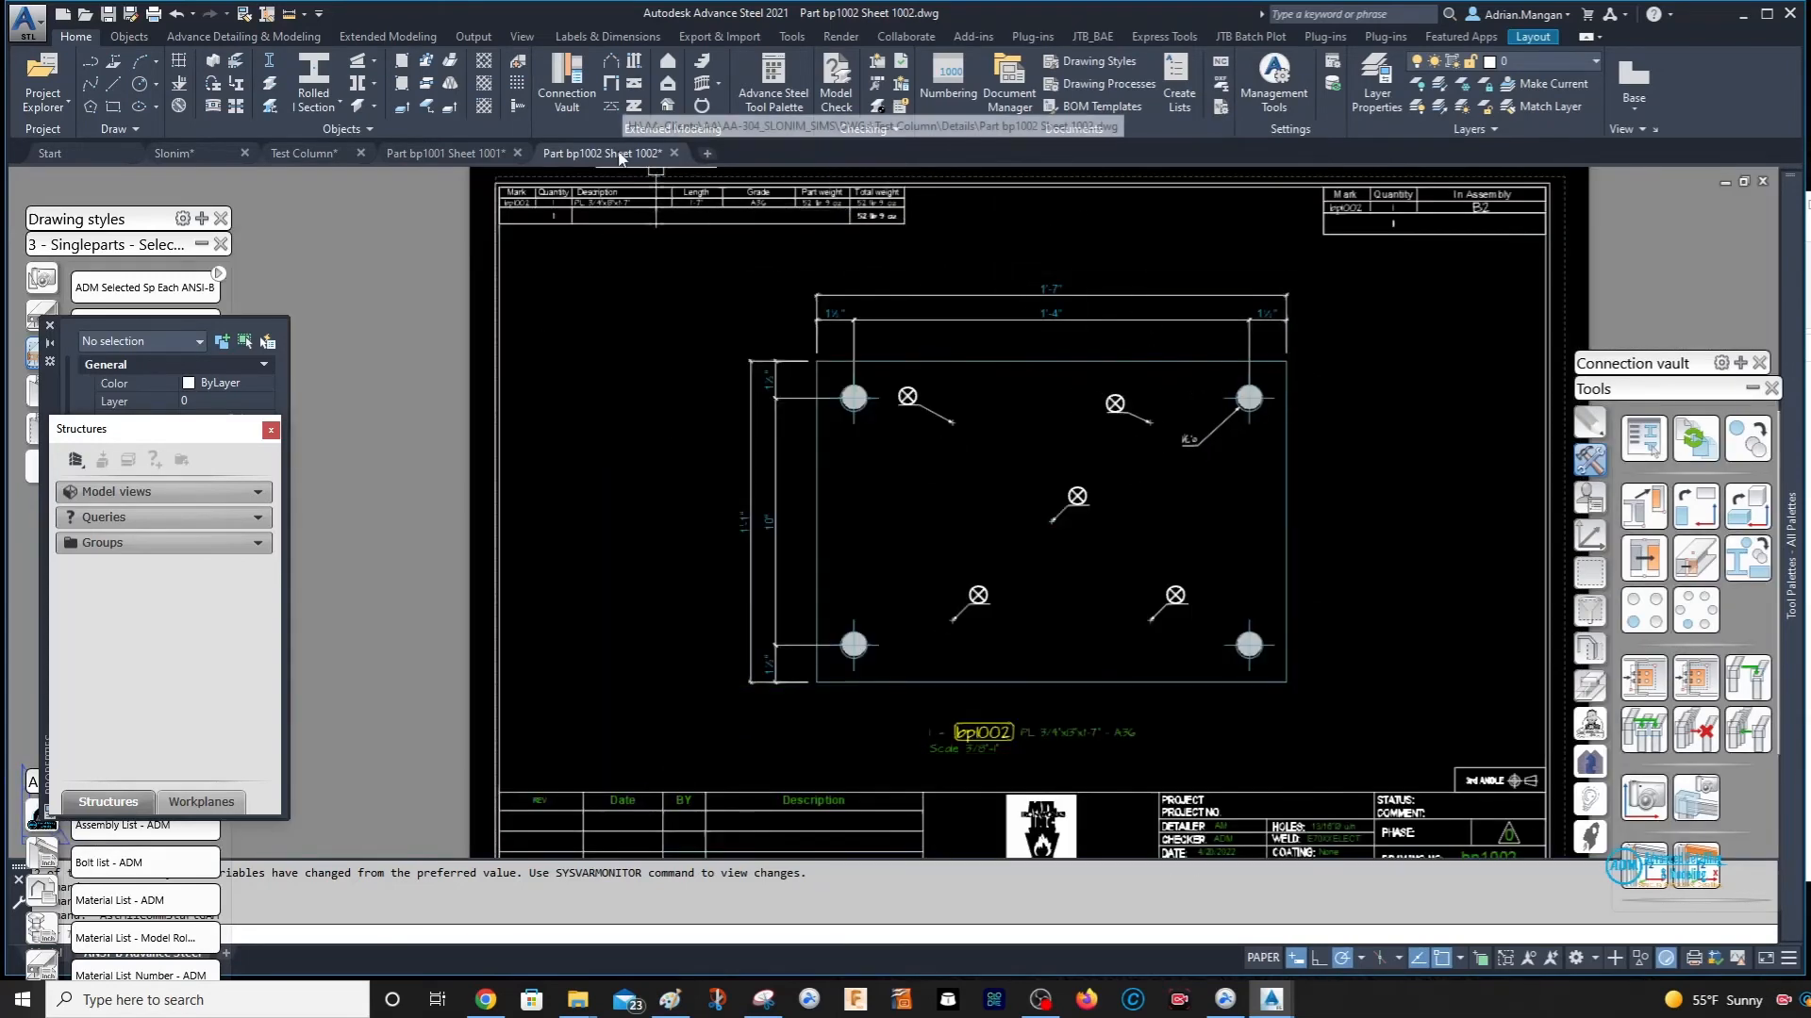
{"action": "mouse_move", "coordinate": [478, 160]}
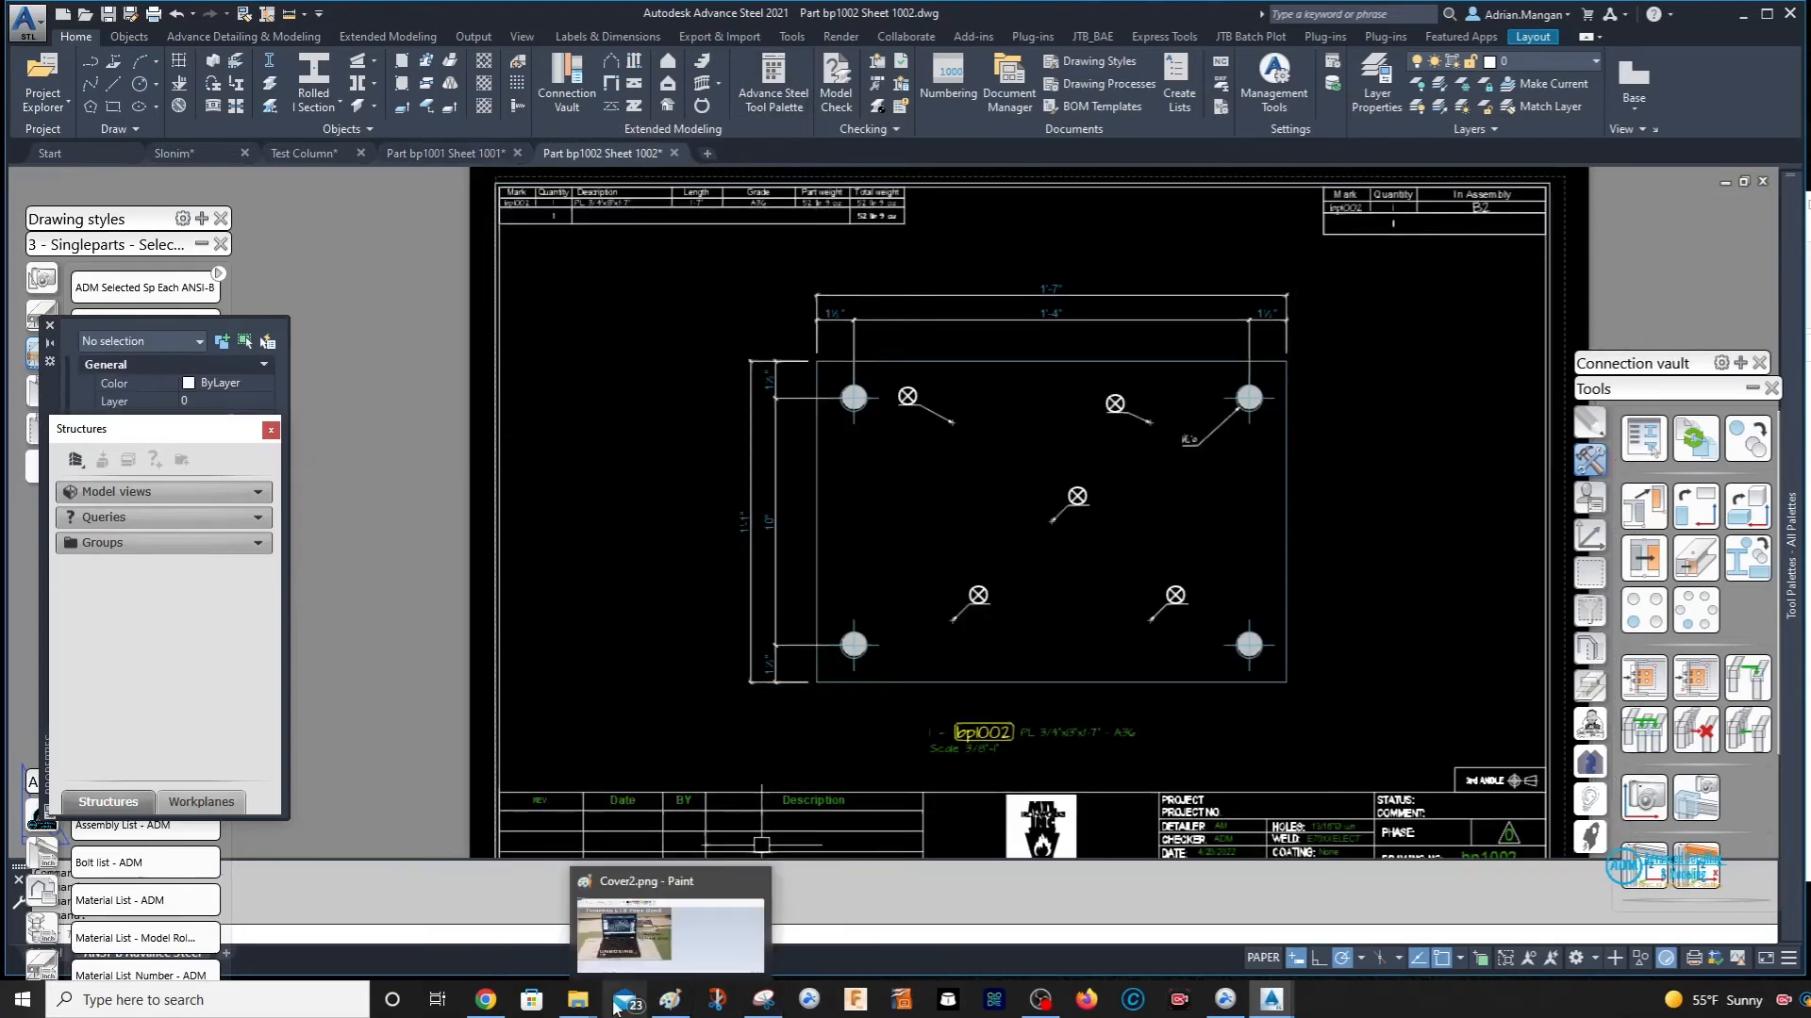
- Switch to File Explorer and delete the four bp1001 and bp1002 DXF and UPD files from the NC folder
{"action": "left_click", "coordinate": [578, 1000]}
{"action": "left_click", "coordinate": [599, 934]}
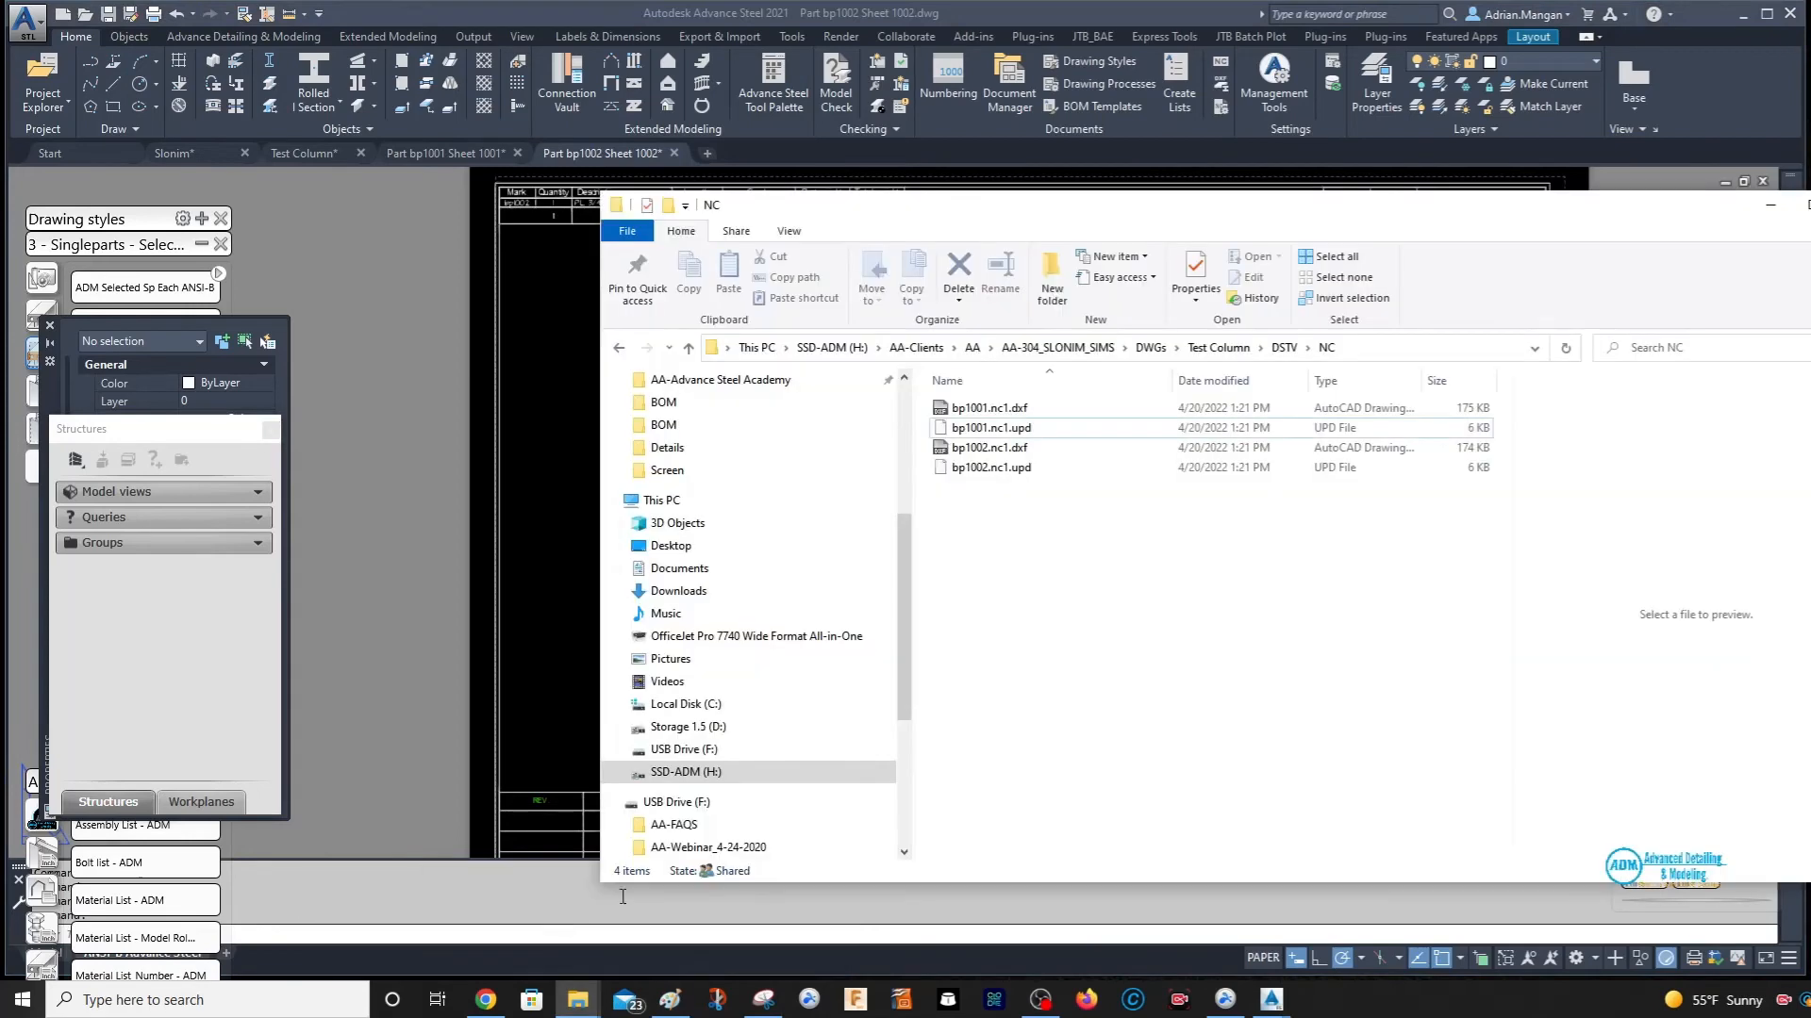
{"action": "left_click", "coordinate": [1015, 416]}
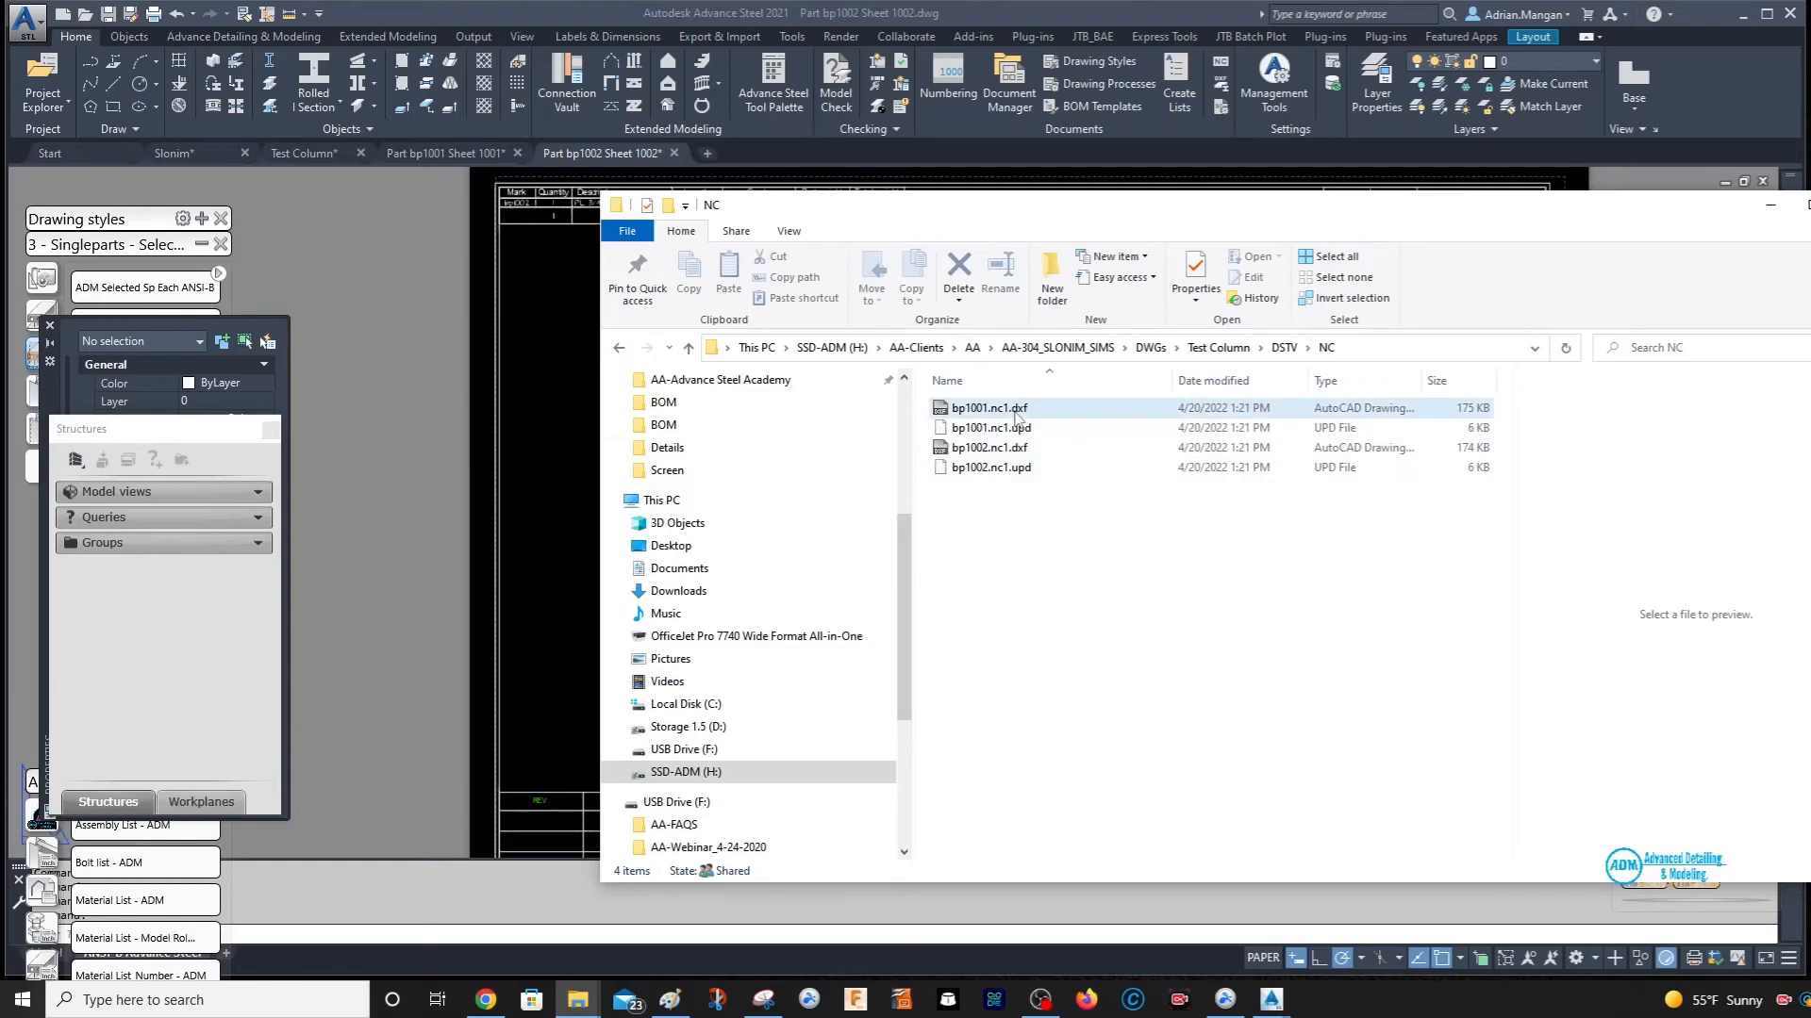
{"action": "left_click", "coordinate": [1004, 472], "text": "shift"}
{"action": "key", "text": "Delete"}
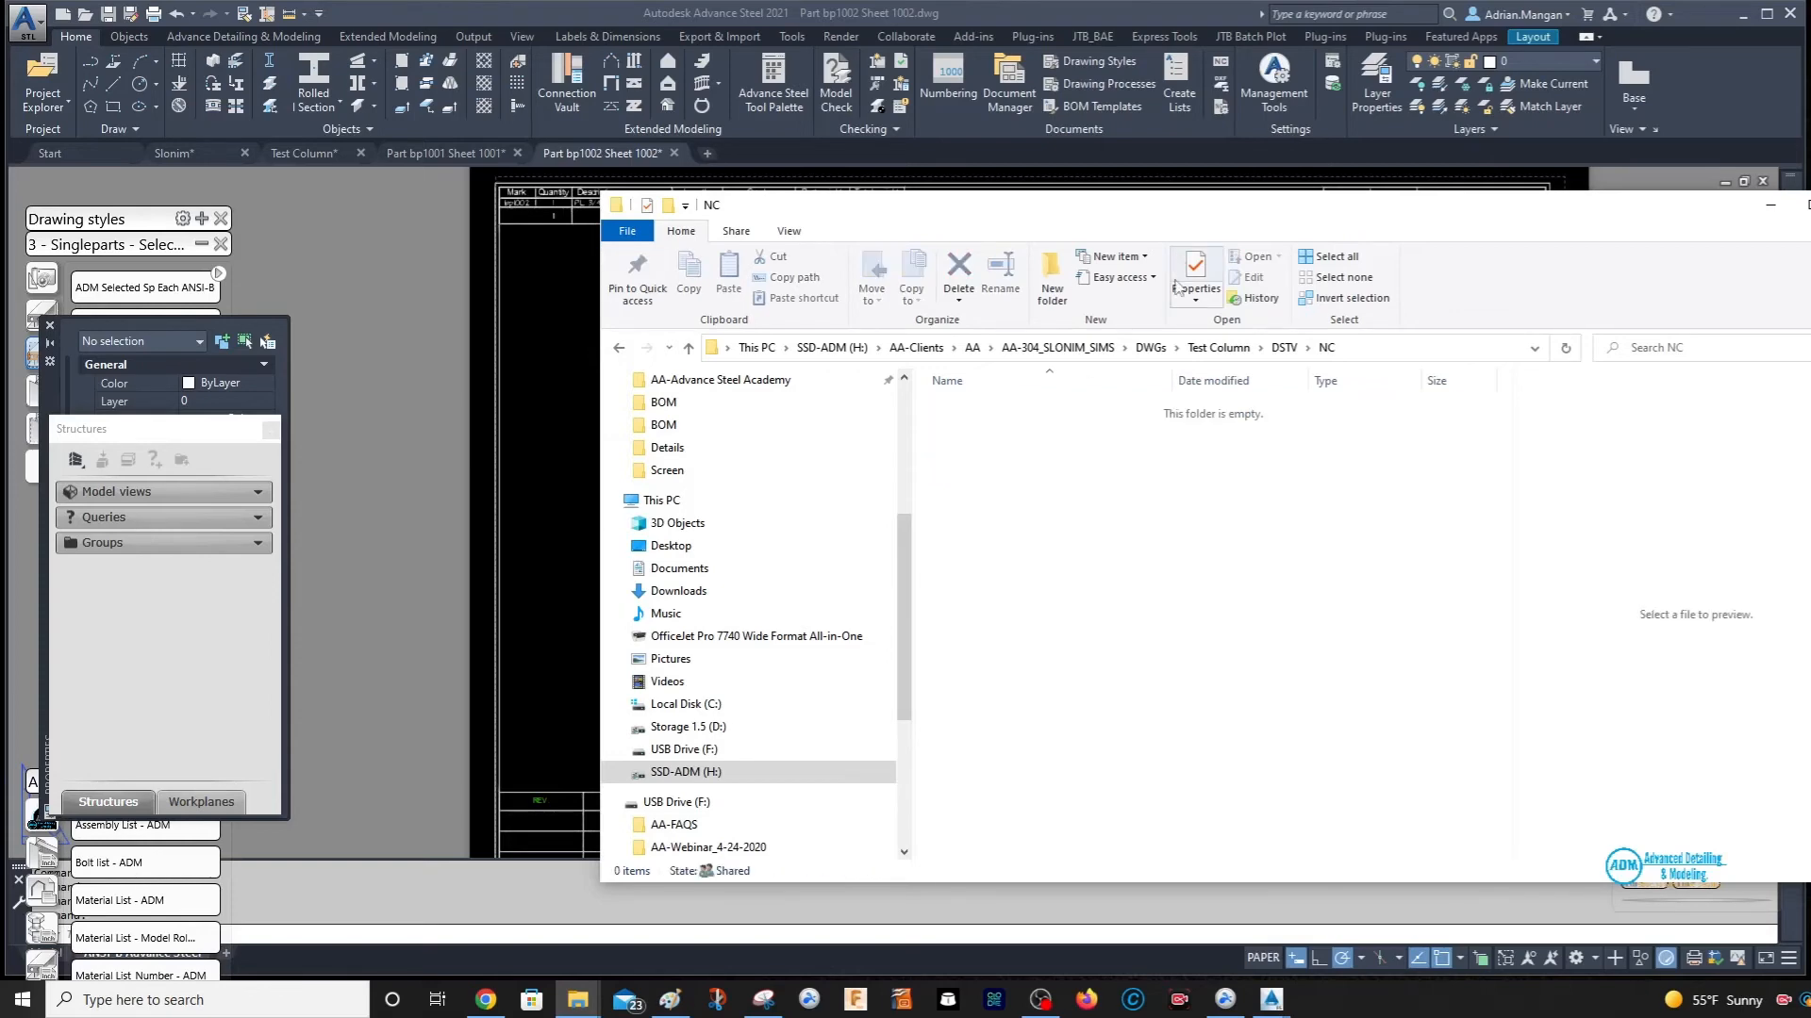
{"action": "left_click", "coordinate": [1770, 205]}
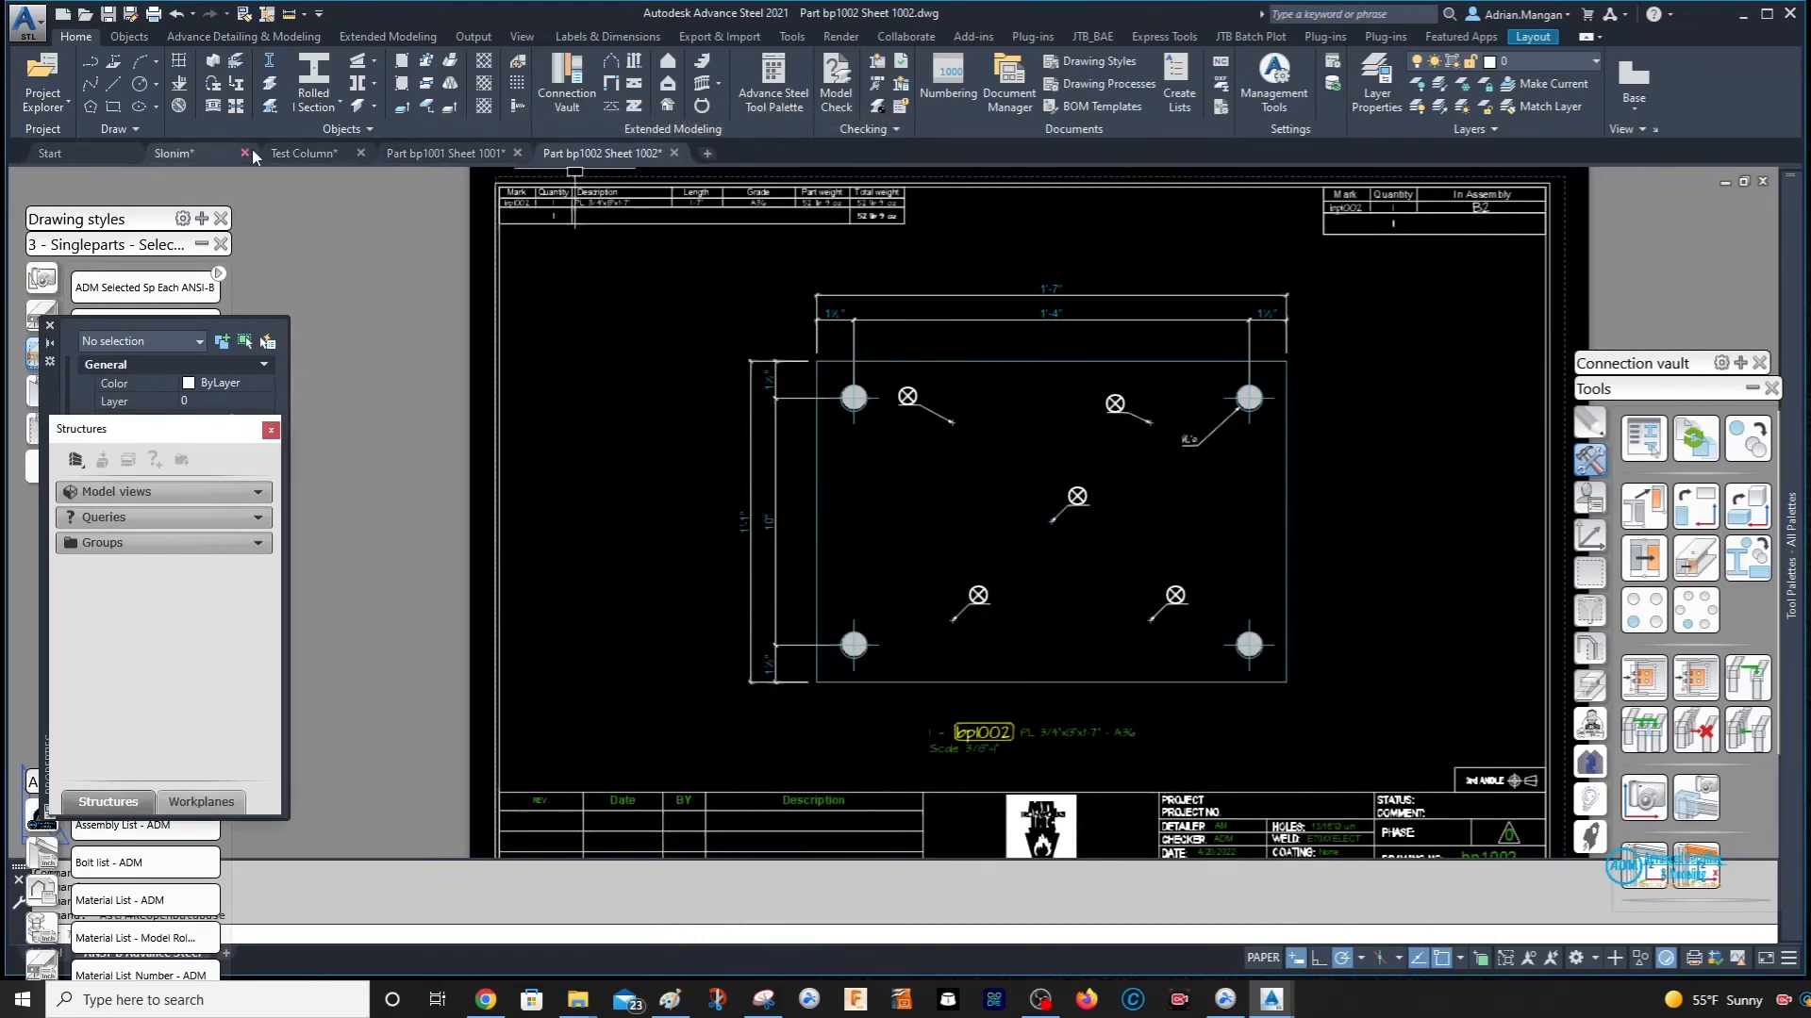
- Select both base plates in the Test Column model and regenerate their DXF files
{"action": "left_click", "coordinate": [300, 153]}
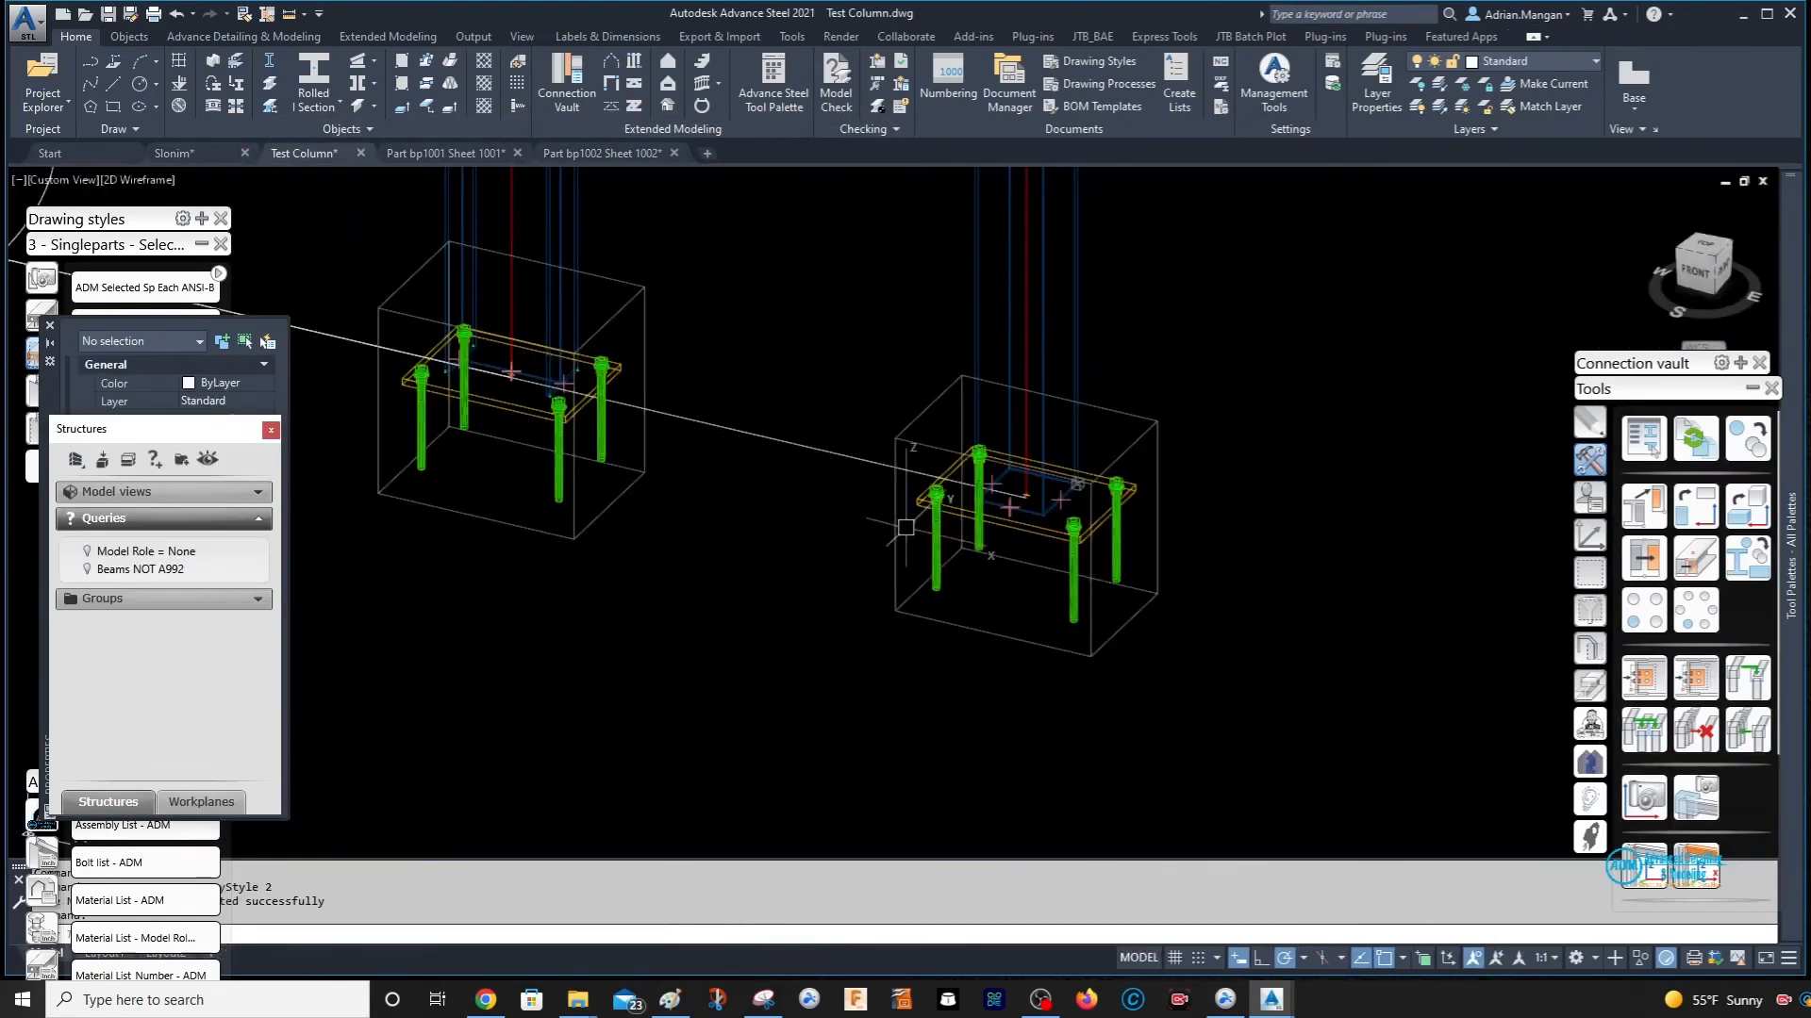
{"action": "left_click", "coordinate": [1026, 515]}
{"action": "left_click", "coordinate": [511, 405]}
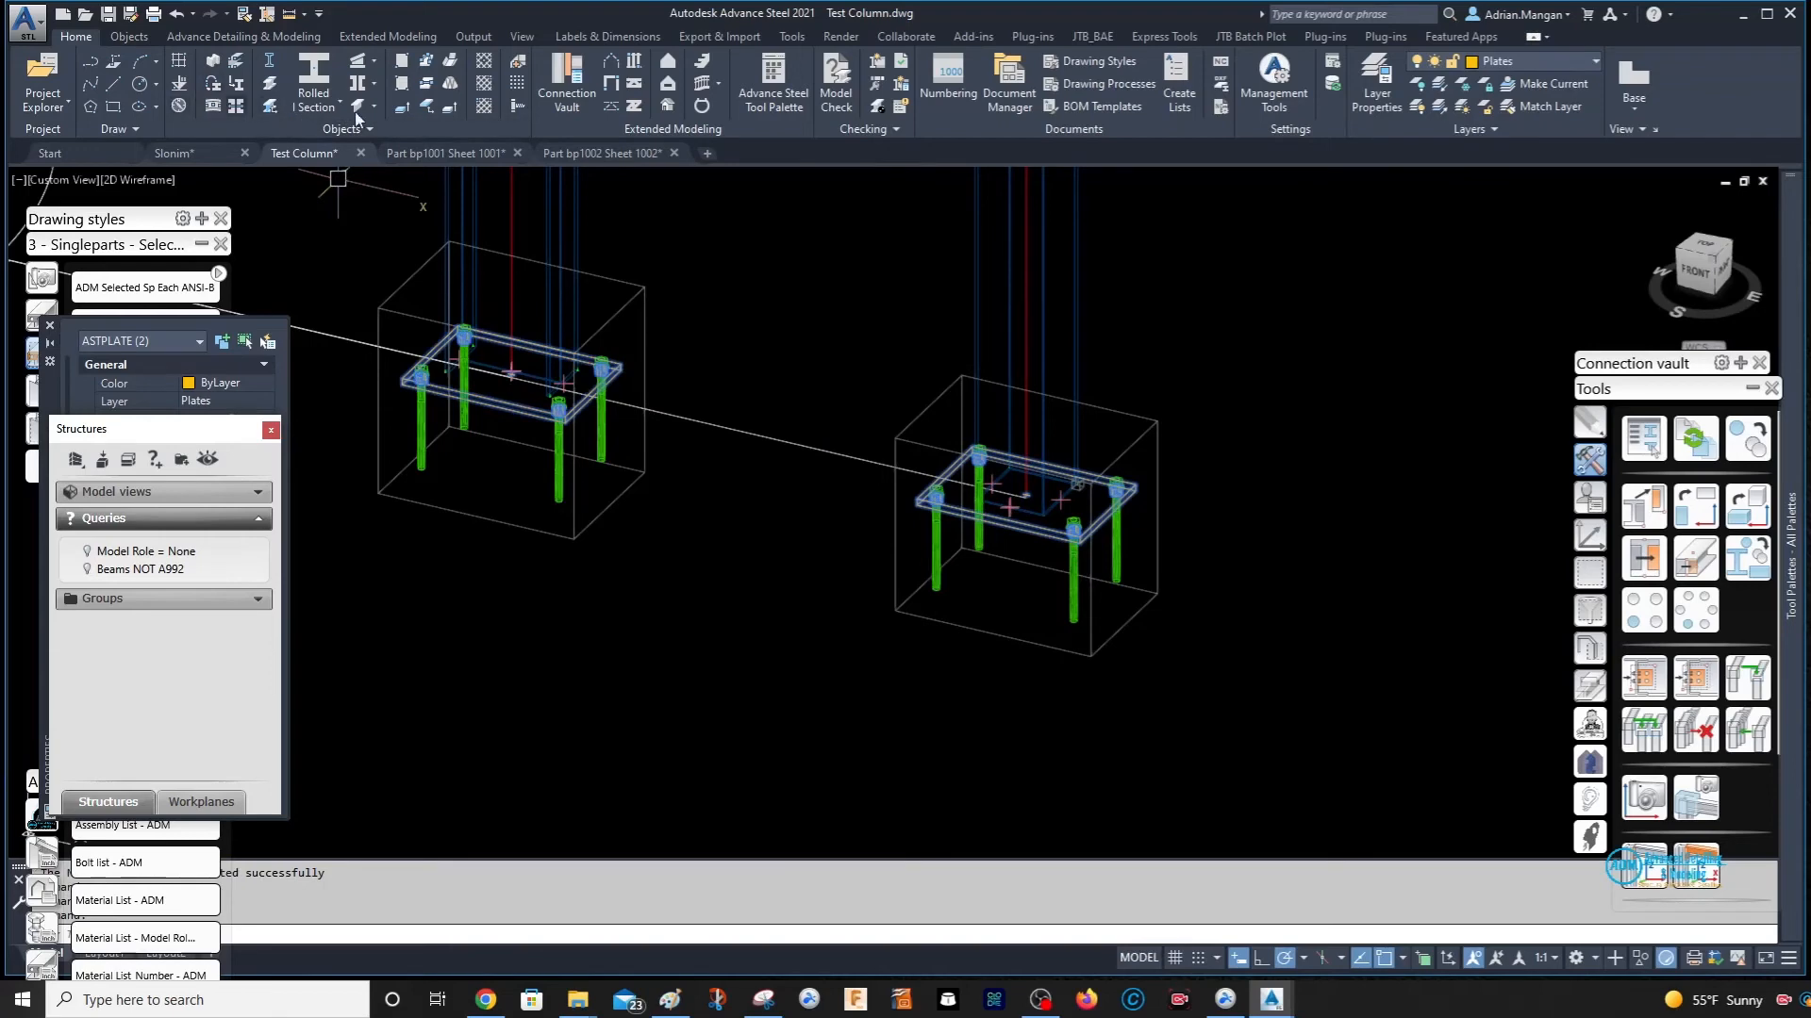
{"action": "left_click", "coordinate": [471, 37]}
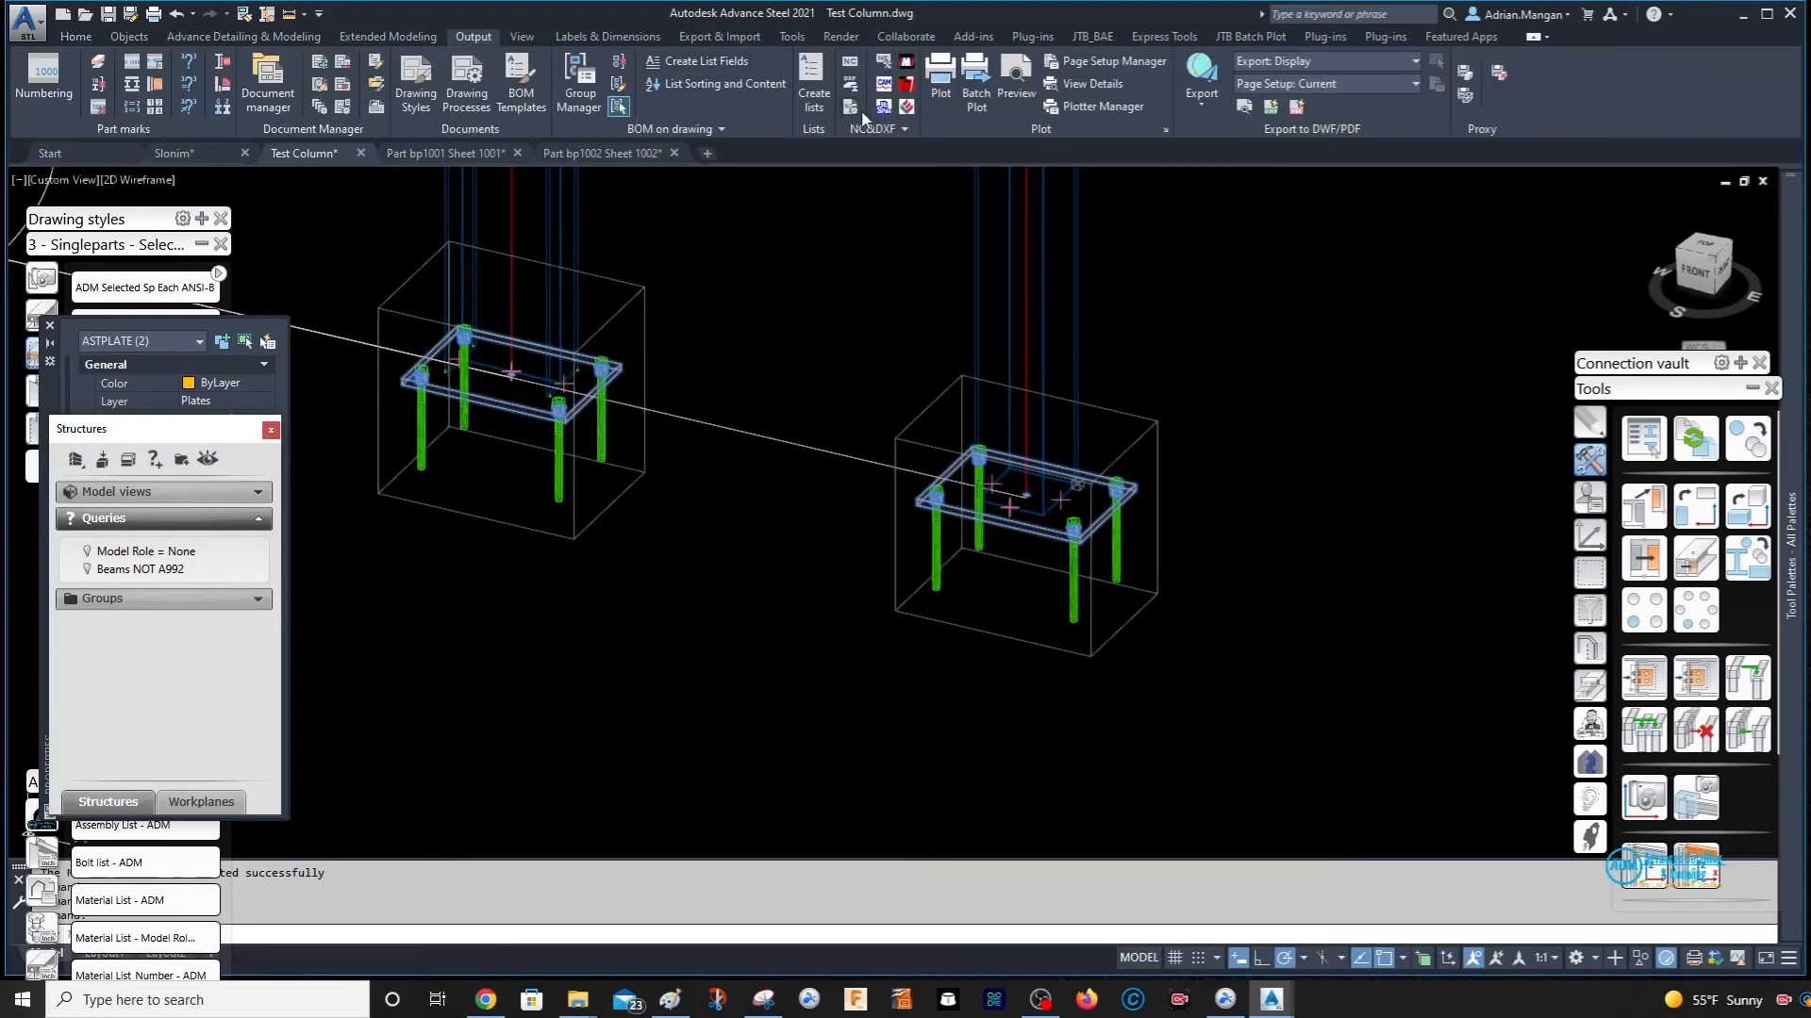
{"action": "left_click", "coordinate": [848, 156]}
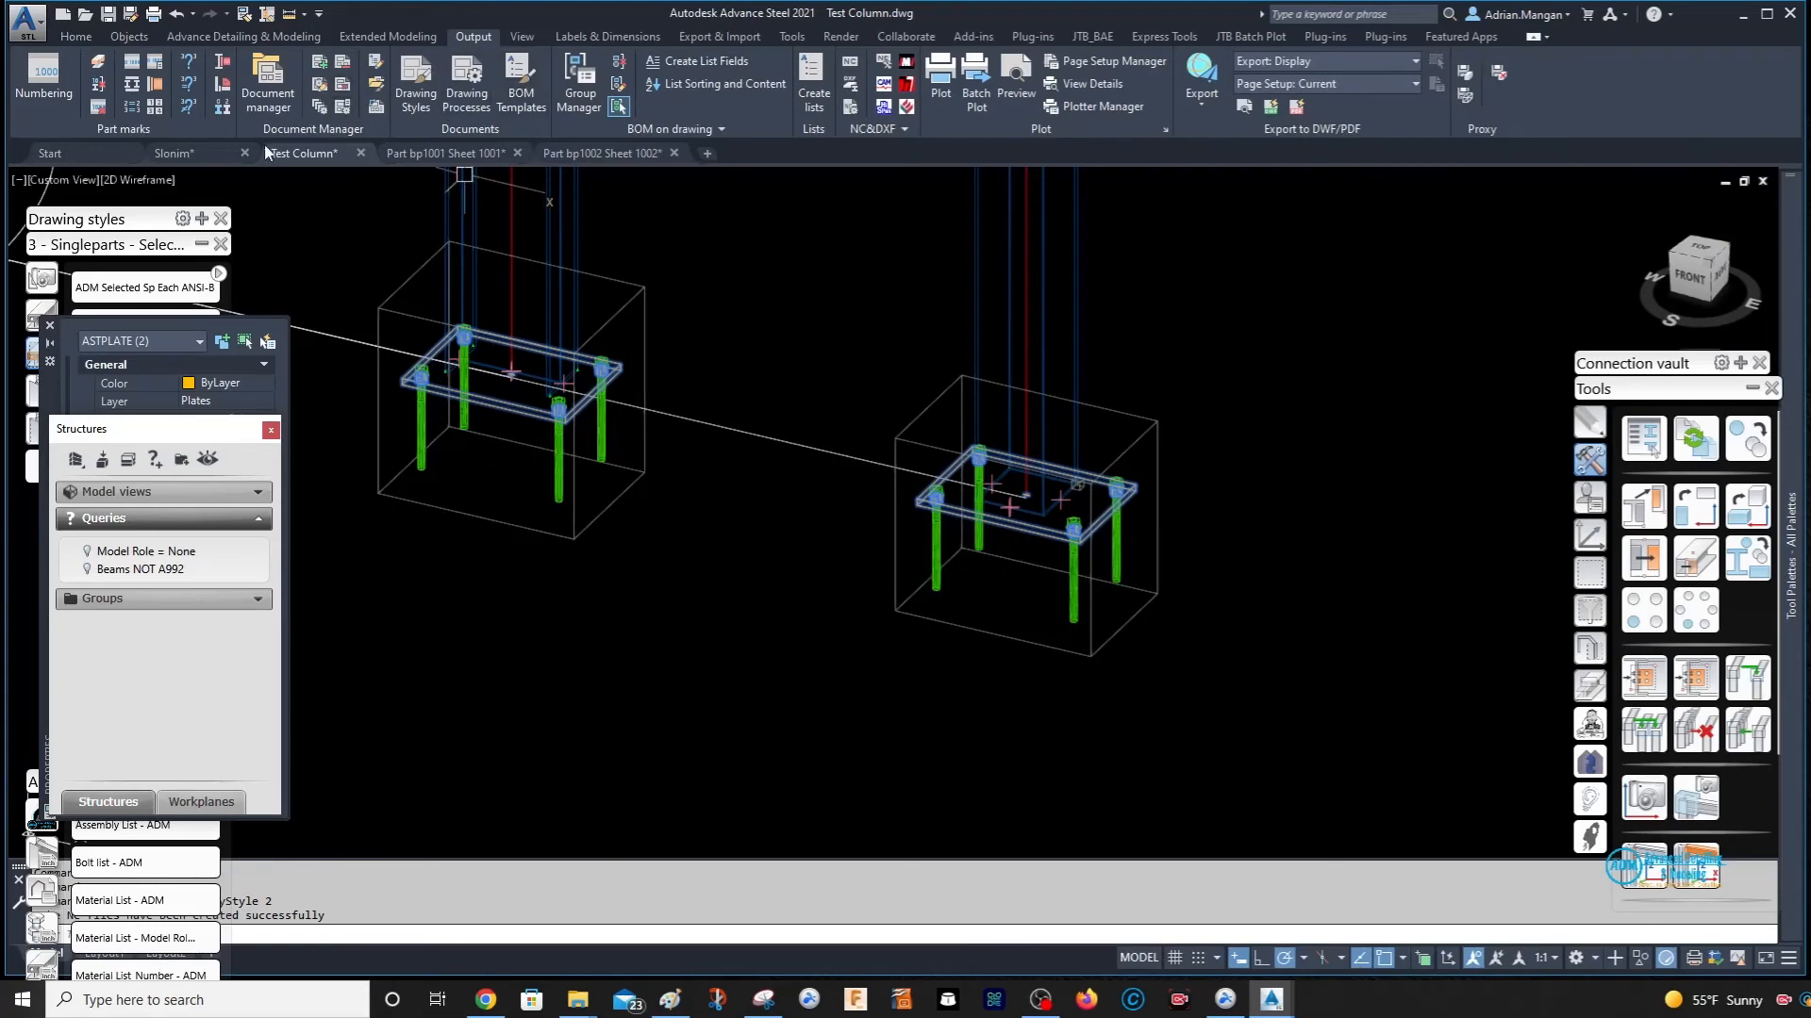
- Open the newly exported bp1001.nc1.dxf and bp1002.nc1.dxf files together
{"action": "left_click", "coordinate": [89, 151]}
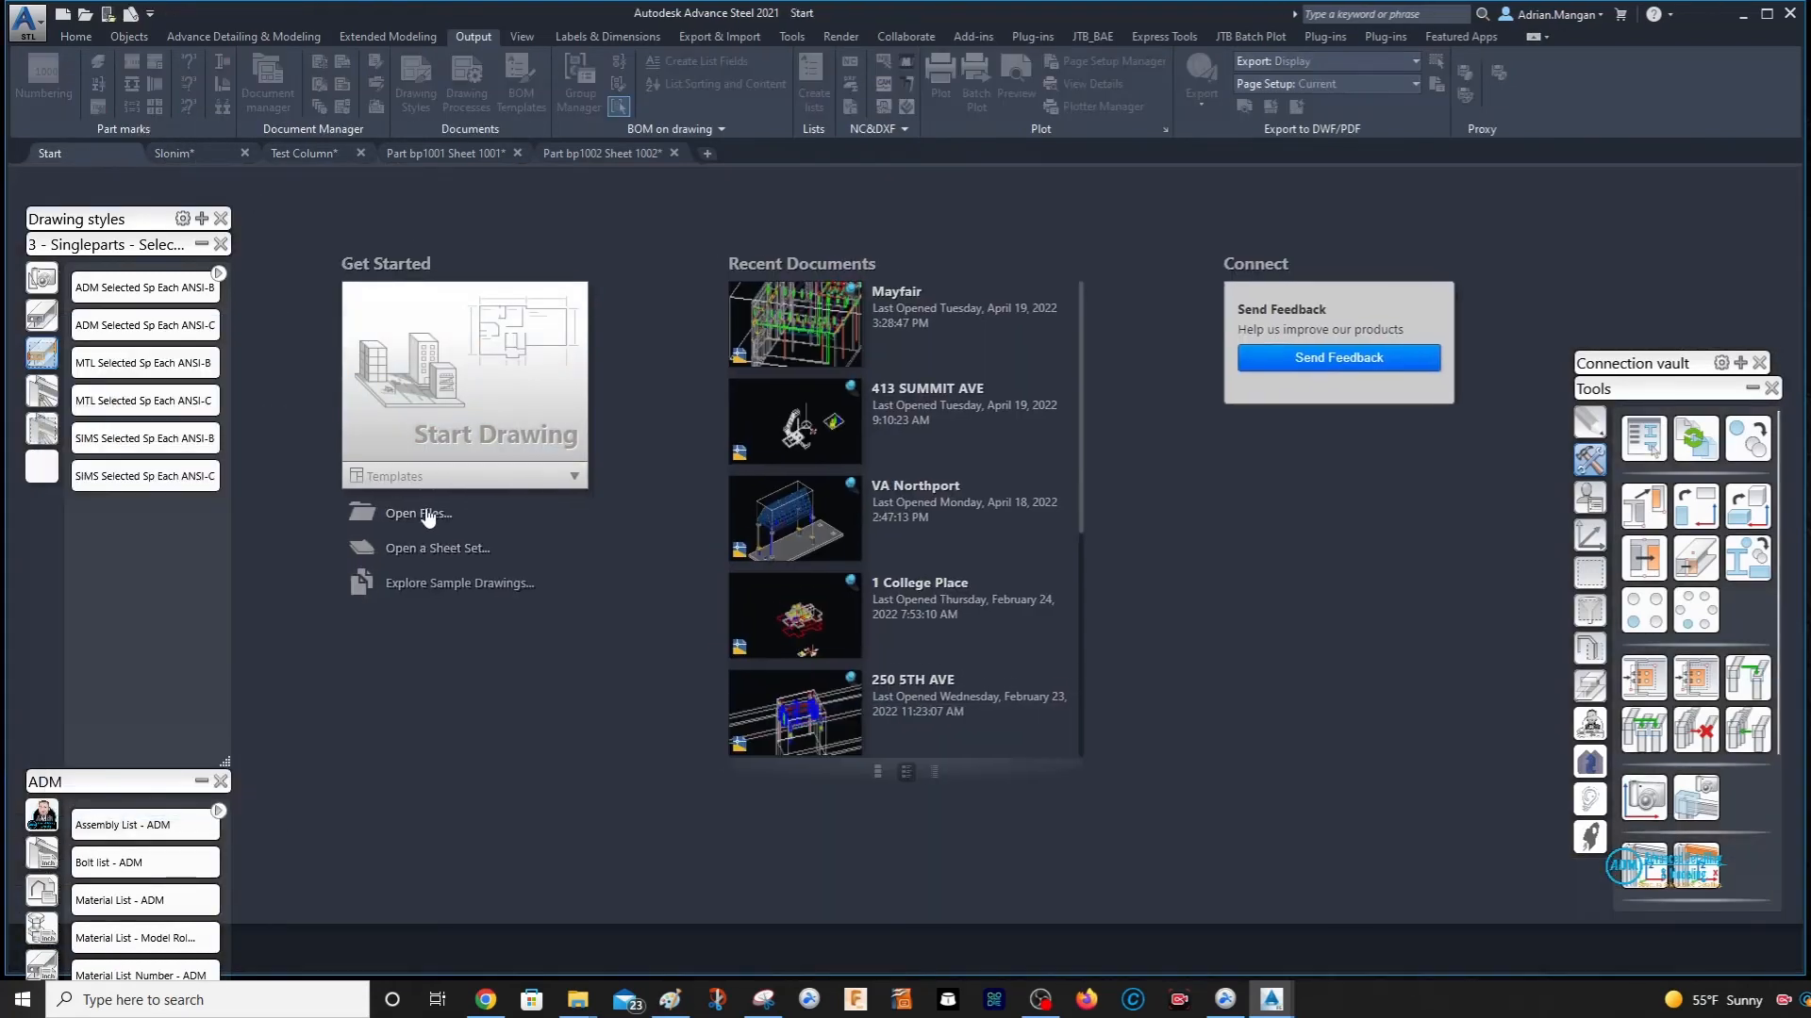
{"action": "left_click", "coordinate": [423, 514]}
{"action": "left_click", "coordinate": [986, 396]}
{"action": "left_click", "coordinate": [1022, 415], "text": "shift"}
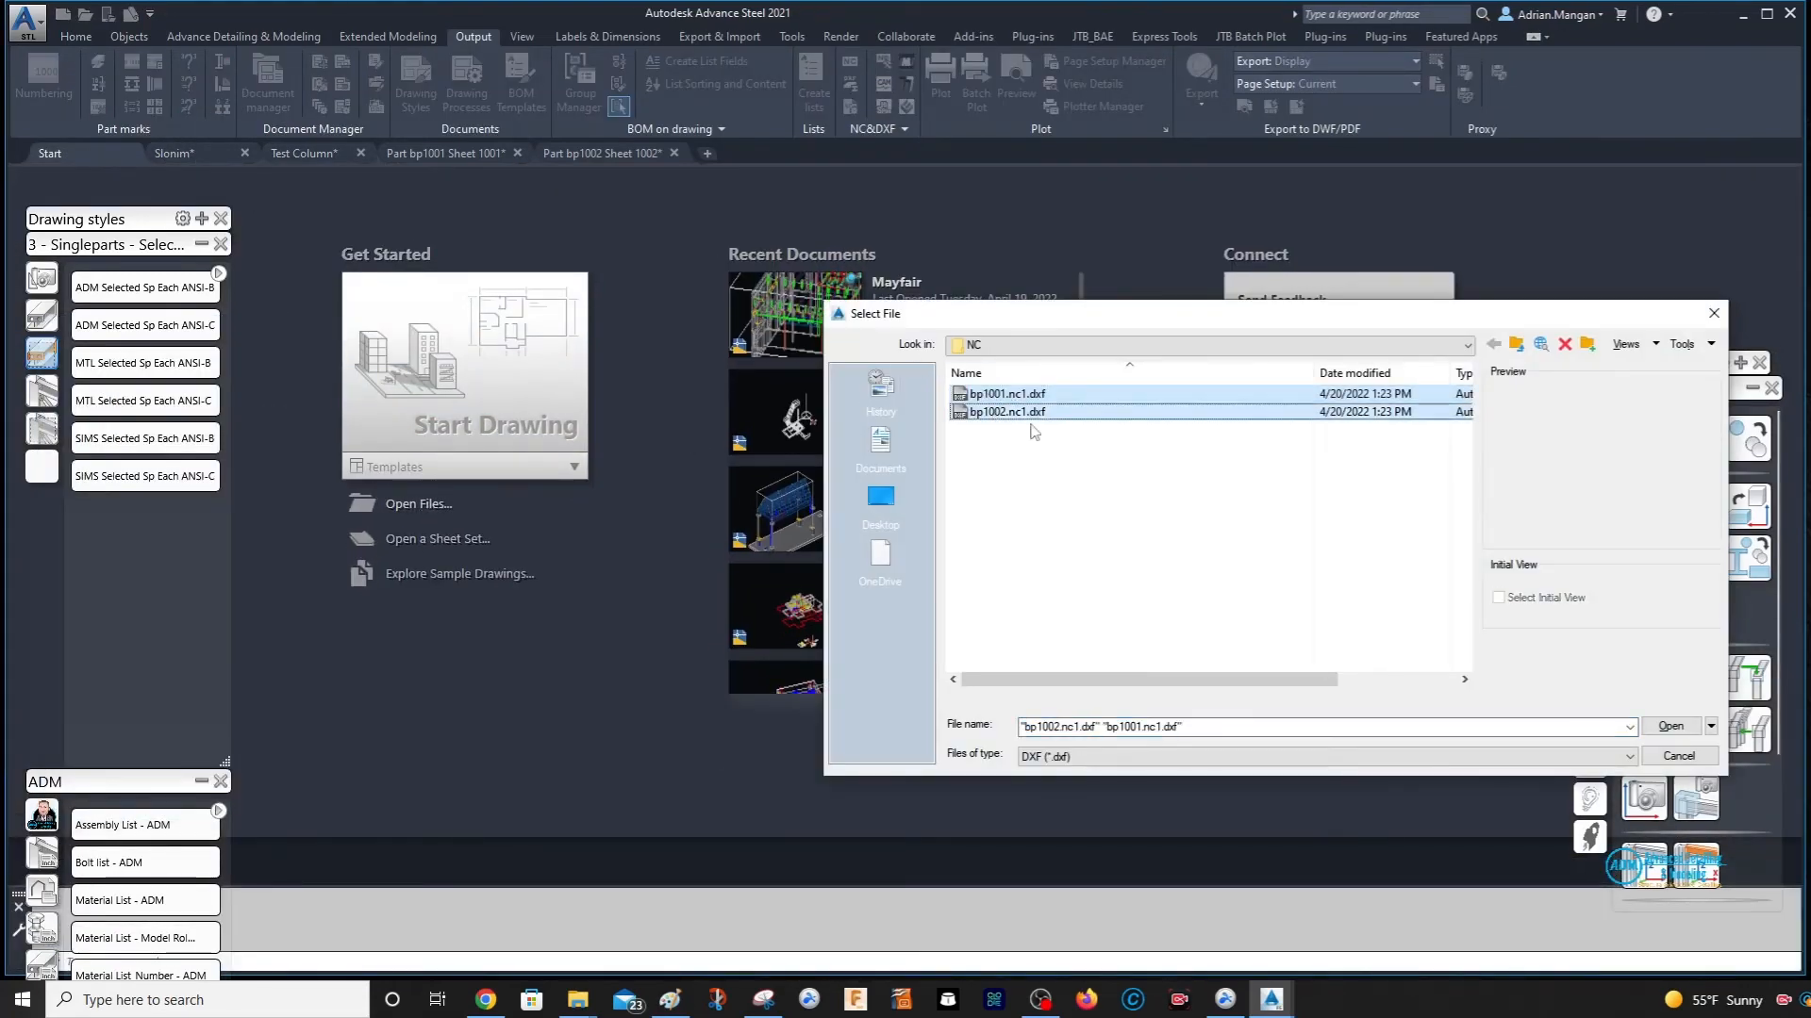
{"action": "left_click", "coordinate": [1670, 726]}
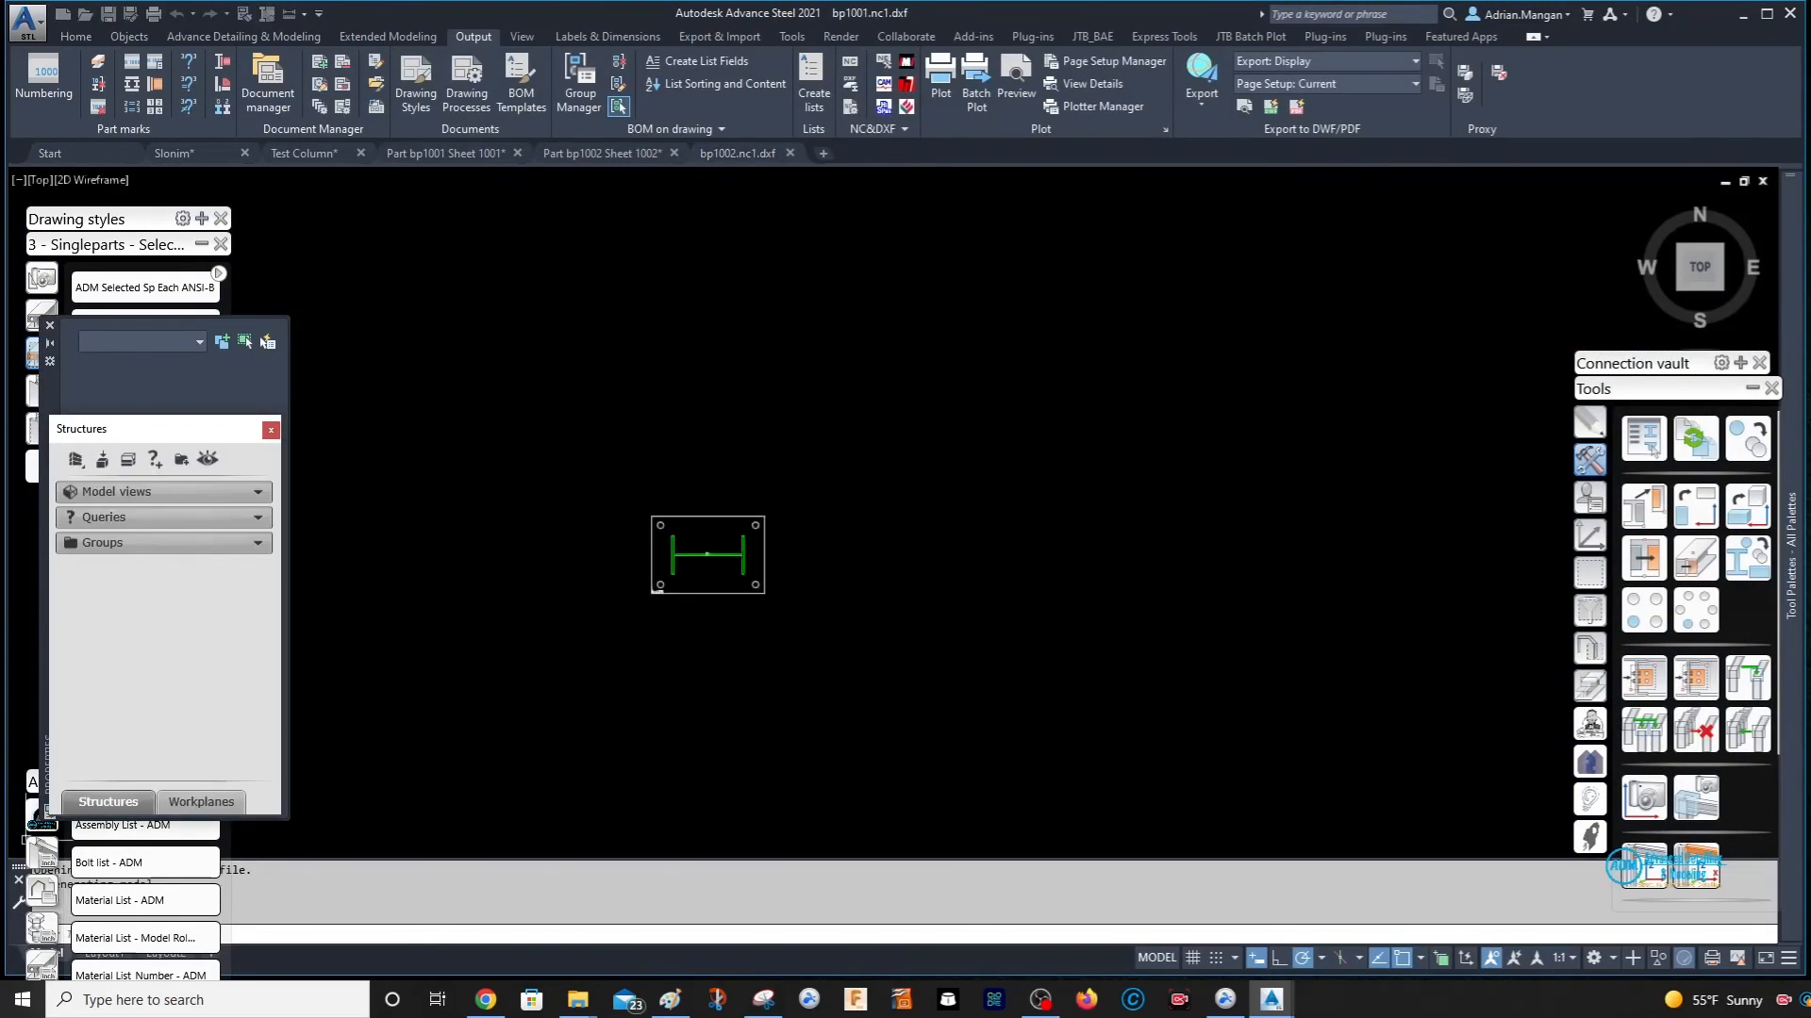
- Examine the column outline in the bp1001 DXF and close both DXF drawings, discarding the changes to bp1001
{"action": "scroll", "coordinate": [660, 566], "scroll_direction": "up", "scroll_amount": 8}
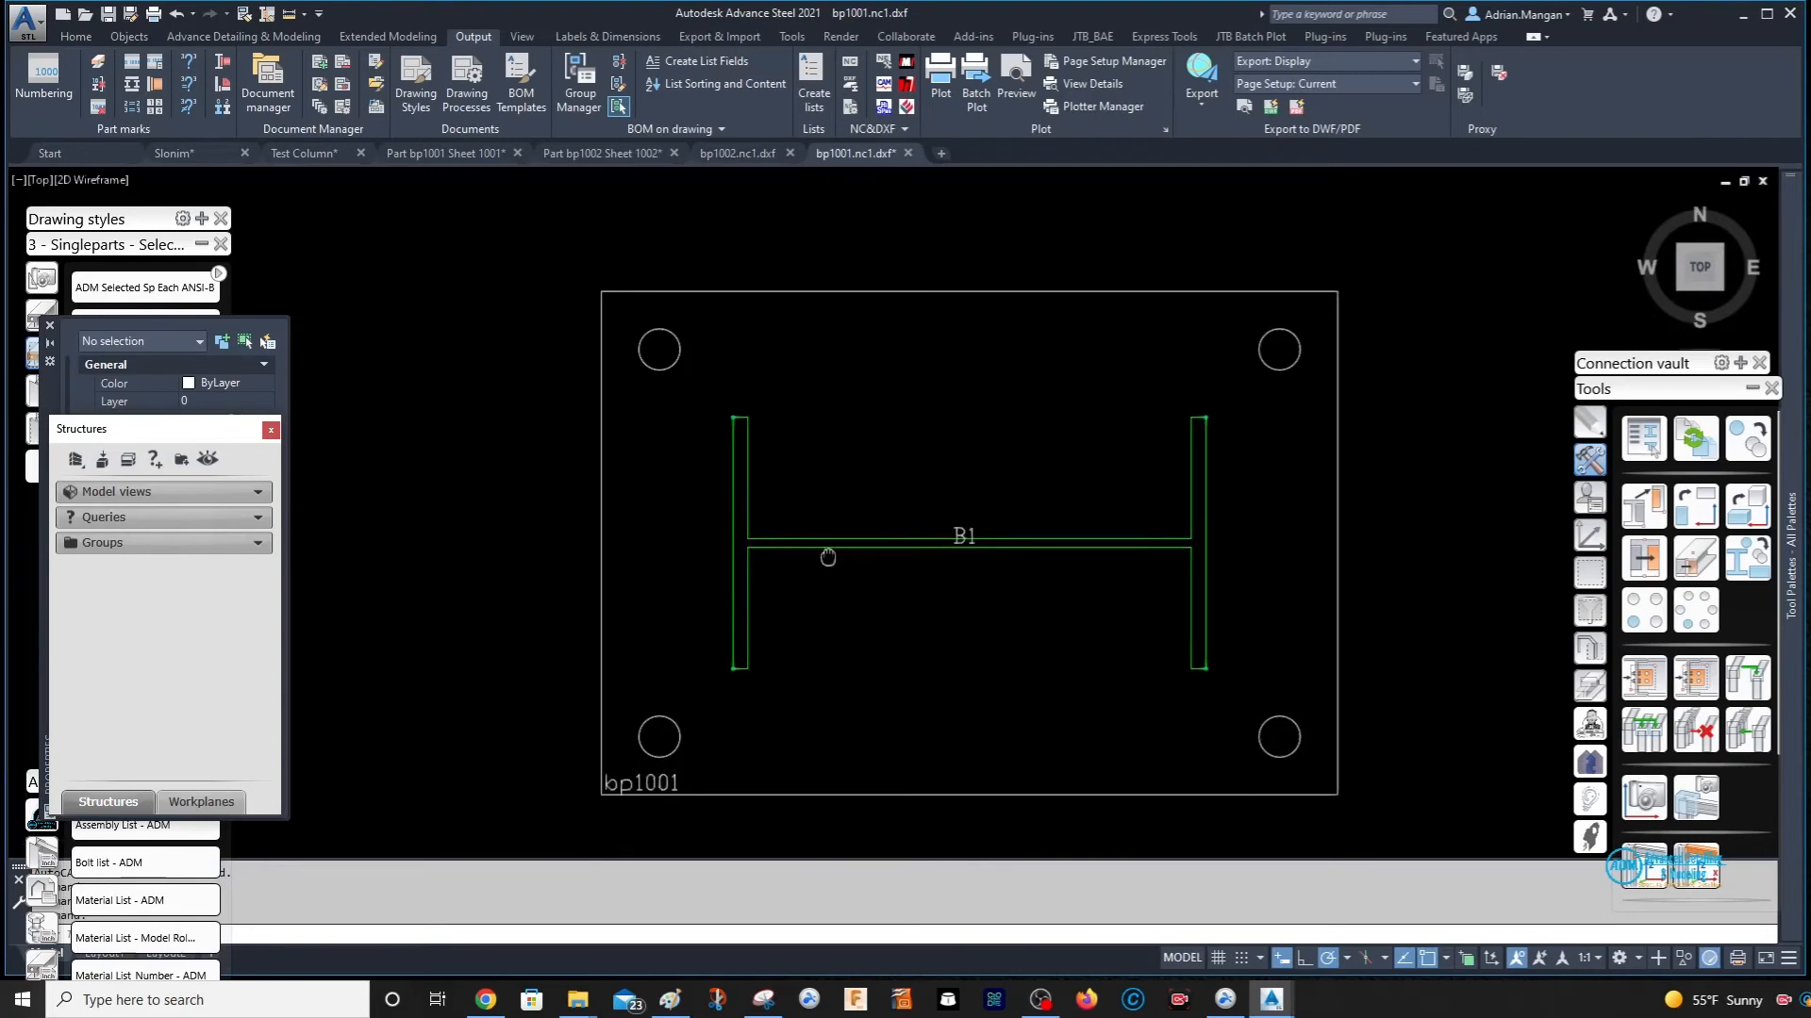
{"action": "scroll", "coordinate": [845, 518], "scroll_direction": "down", "scroll_amount": 4}
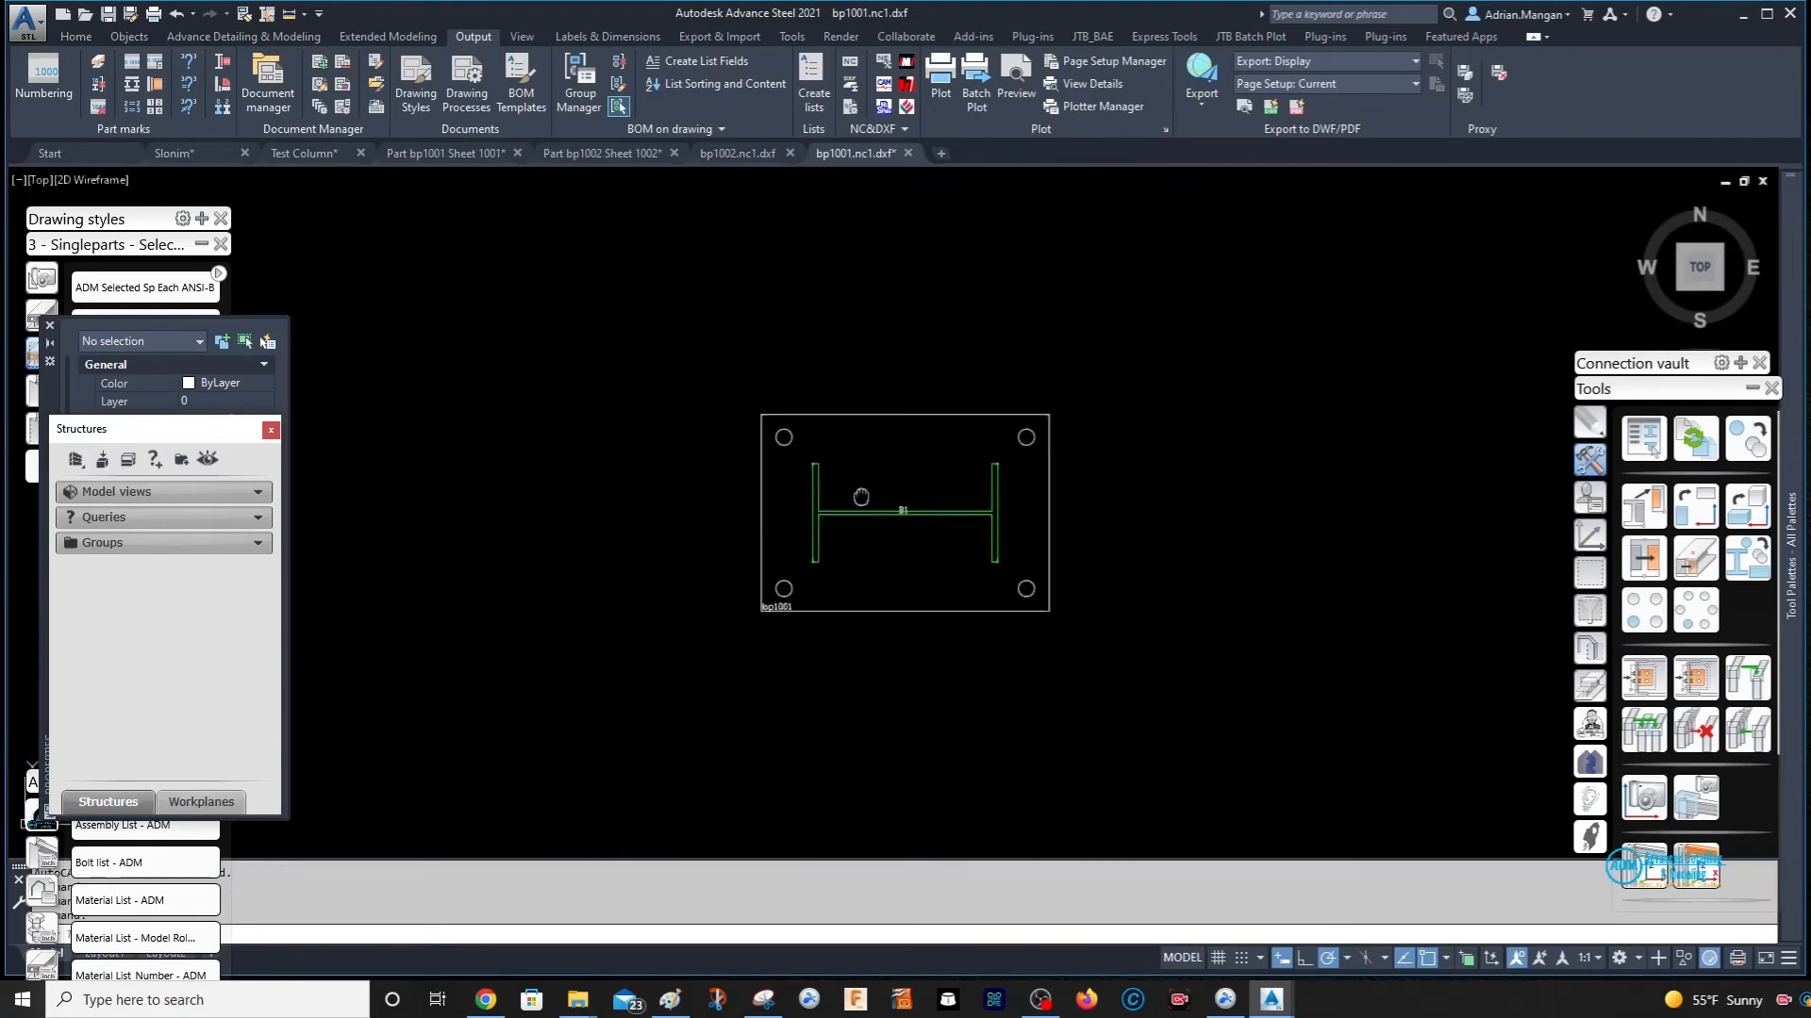
{"action": "left_click", "coordinate": [908, 153]}
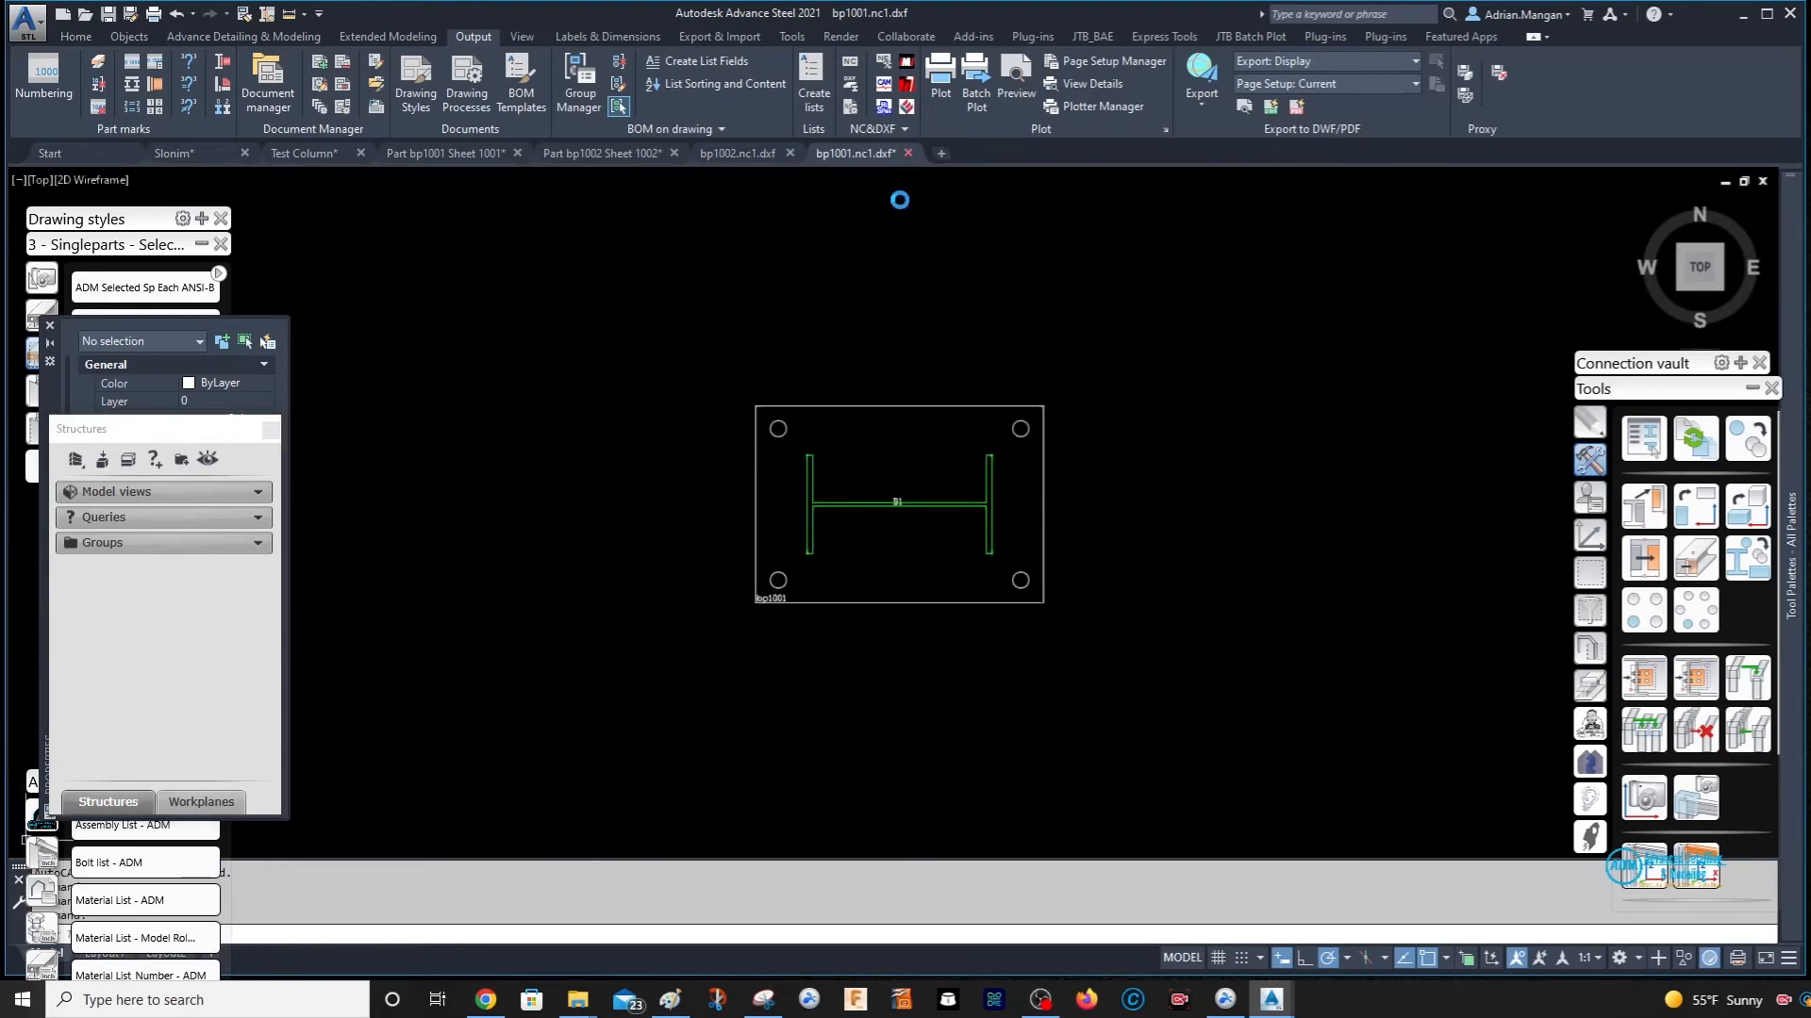
{"action": "left_click", "coordinate": [946, 538]}
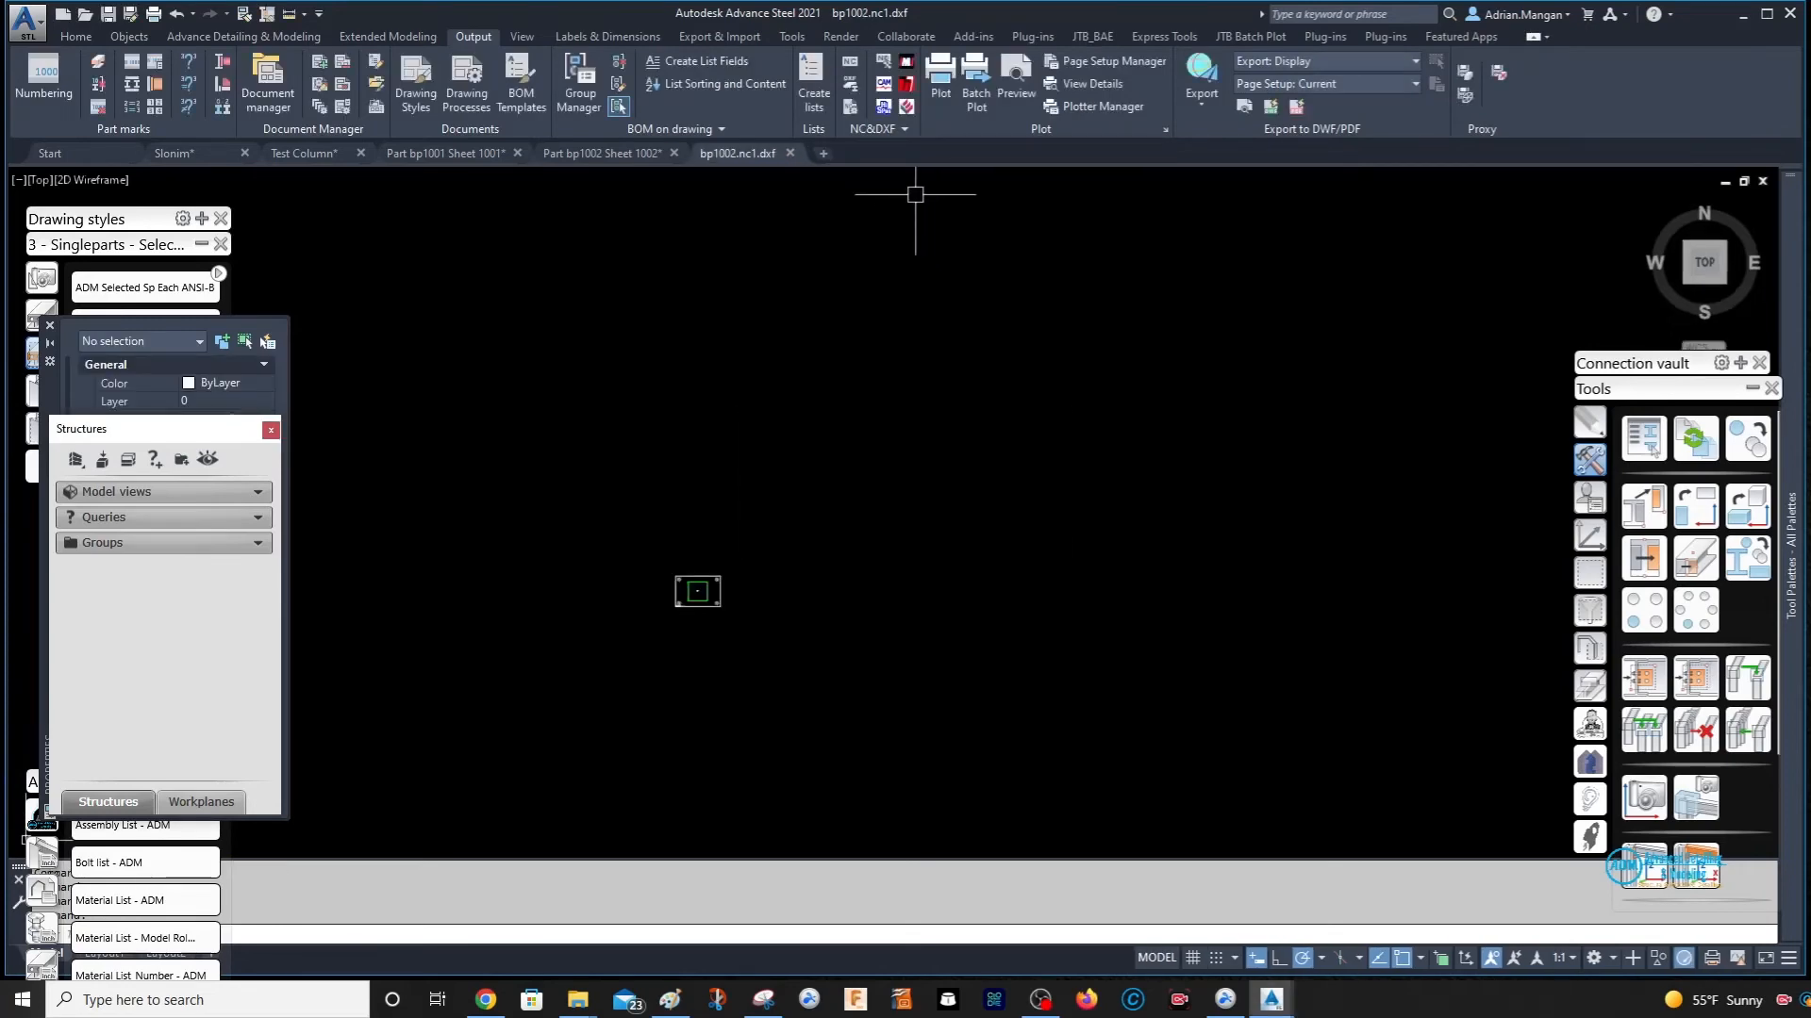
{"action": "left_click", "coordinate": [790, 153]}
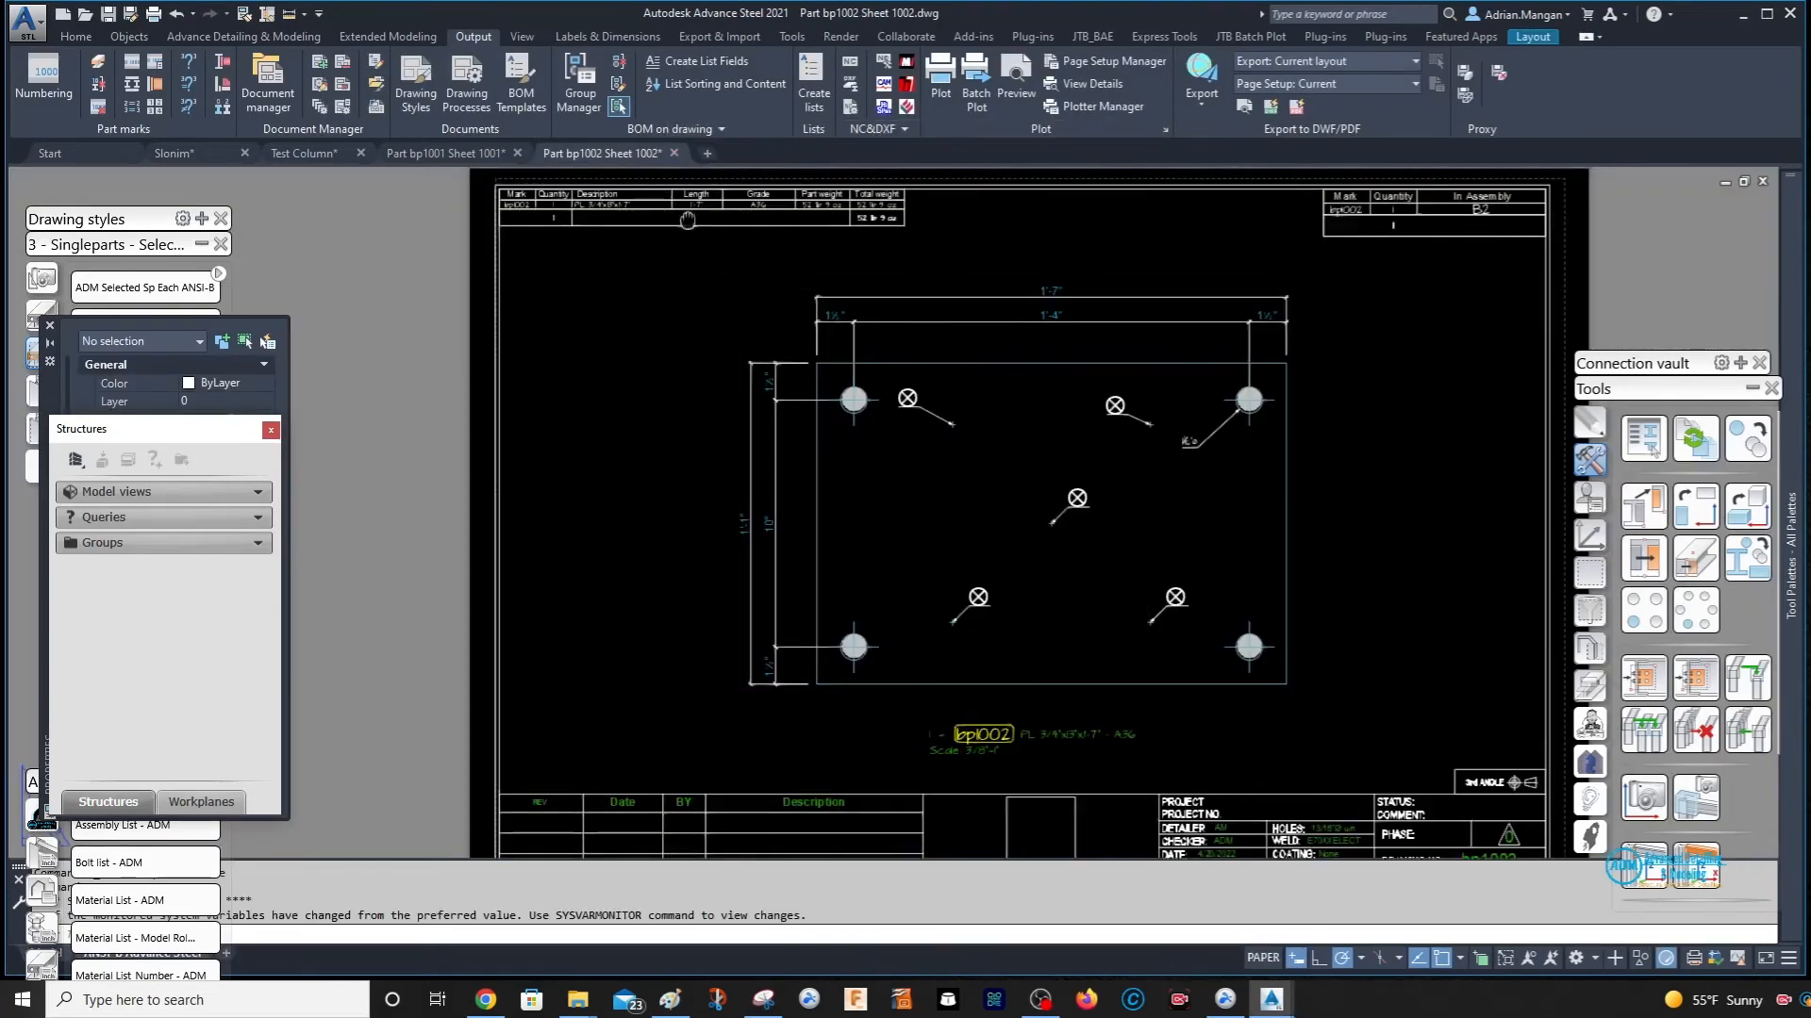
- Return to the Test Column model and open the DStV NC&DXF defaults under Structured BOM/NC in Management Tools
{"action": "left_click", "coordinate": [303, 153]}
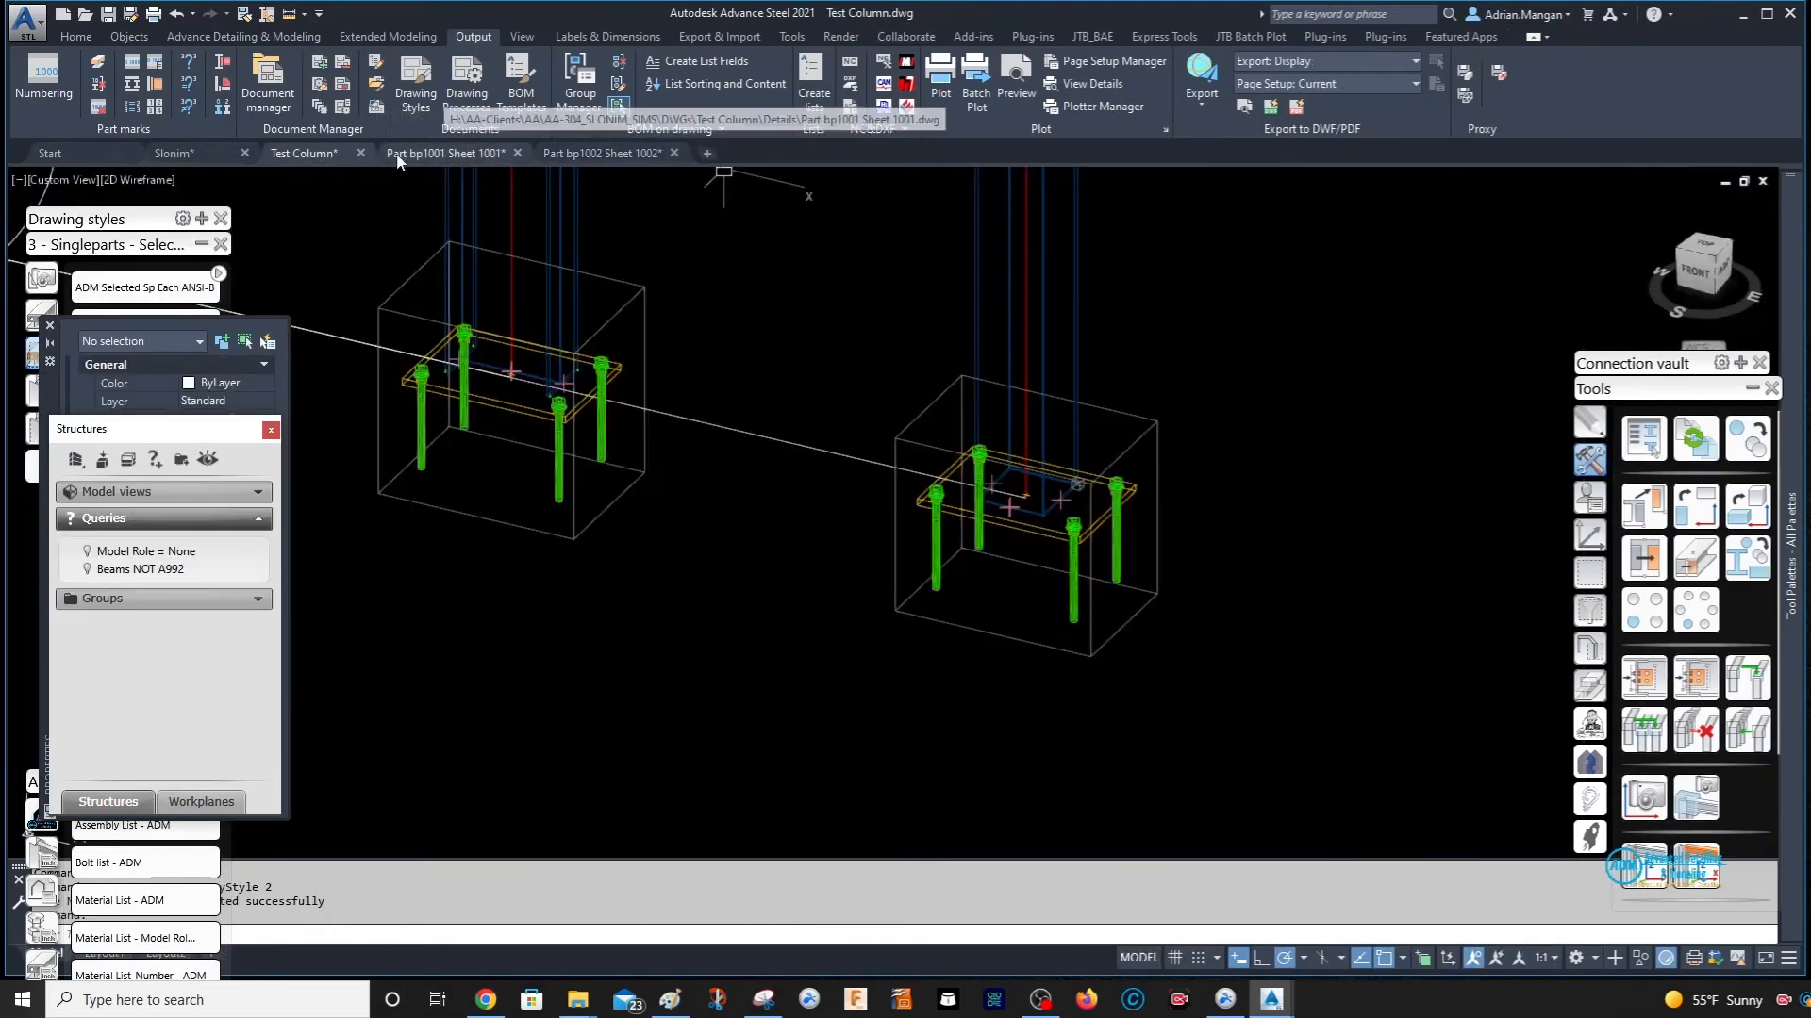
{"action": "left_click", "coordinate": [63, 151]}
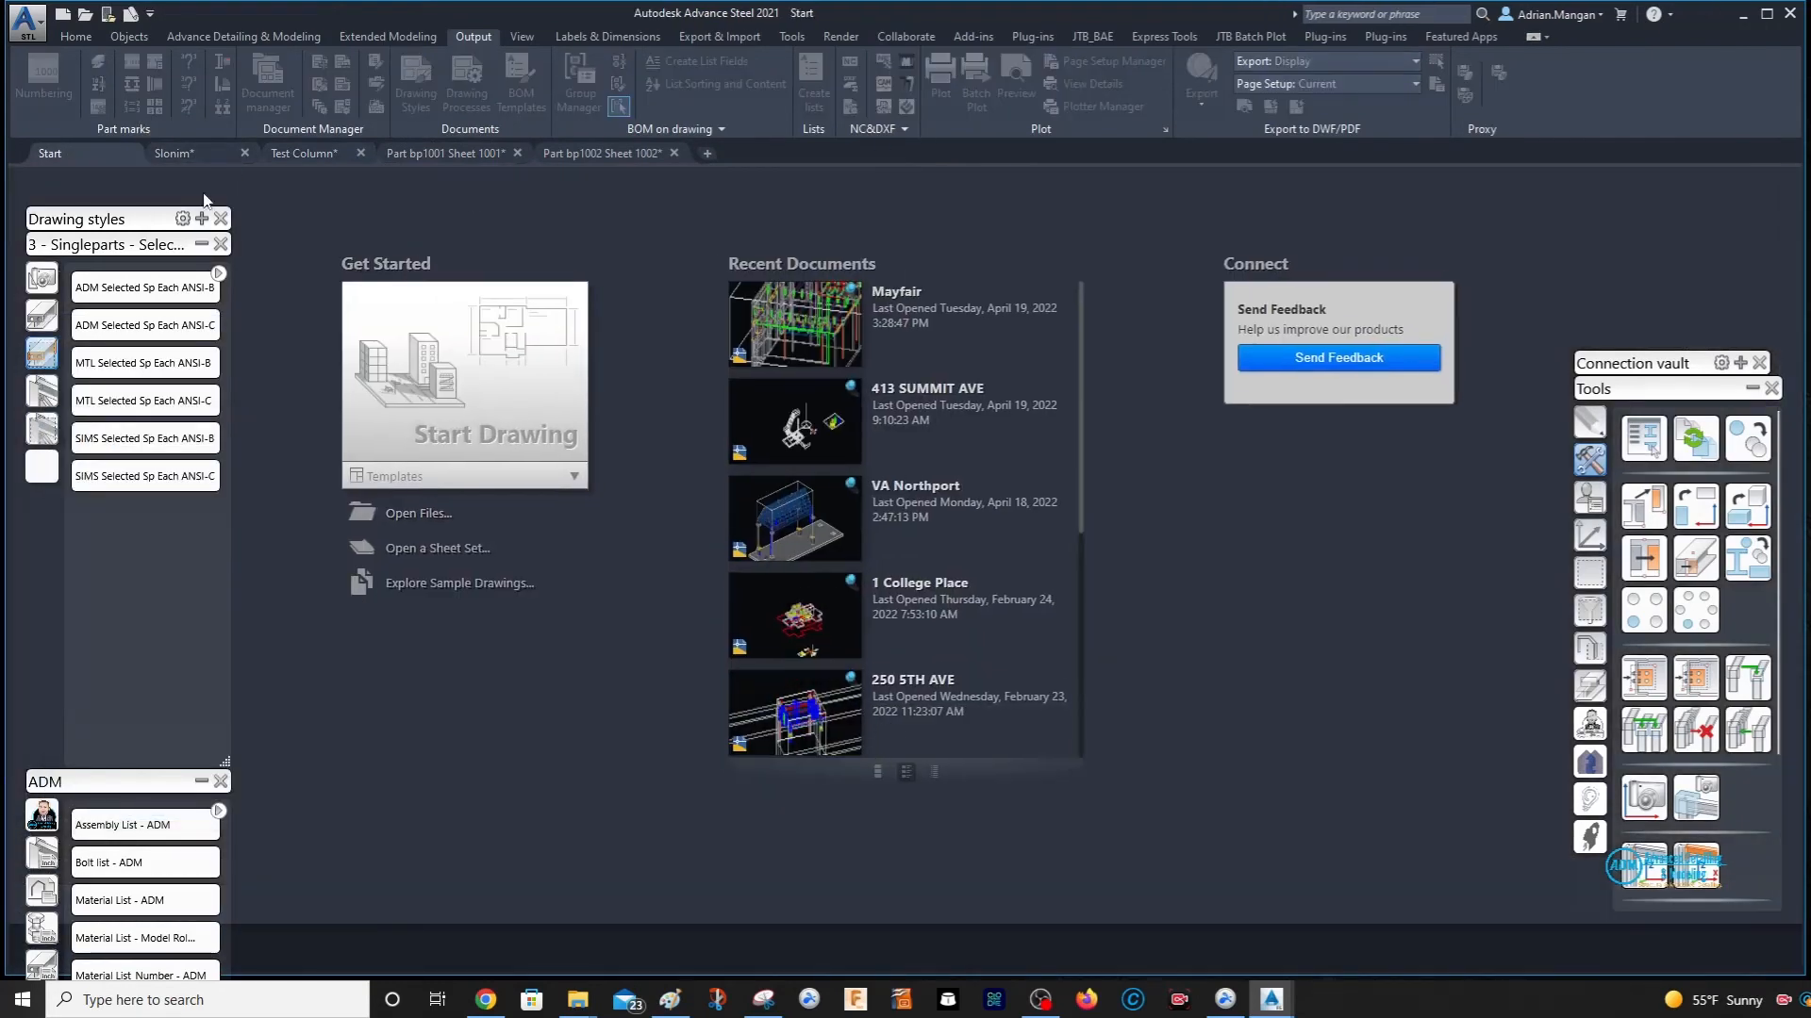
{"action": "left_click", "coordinate": [302, 153]}
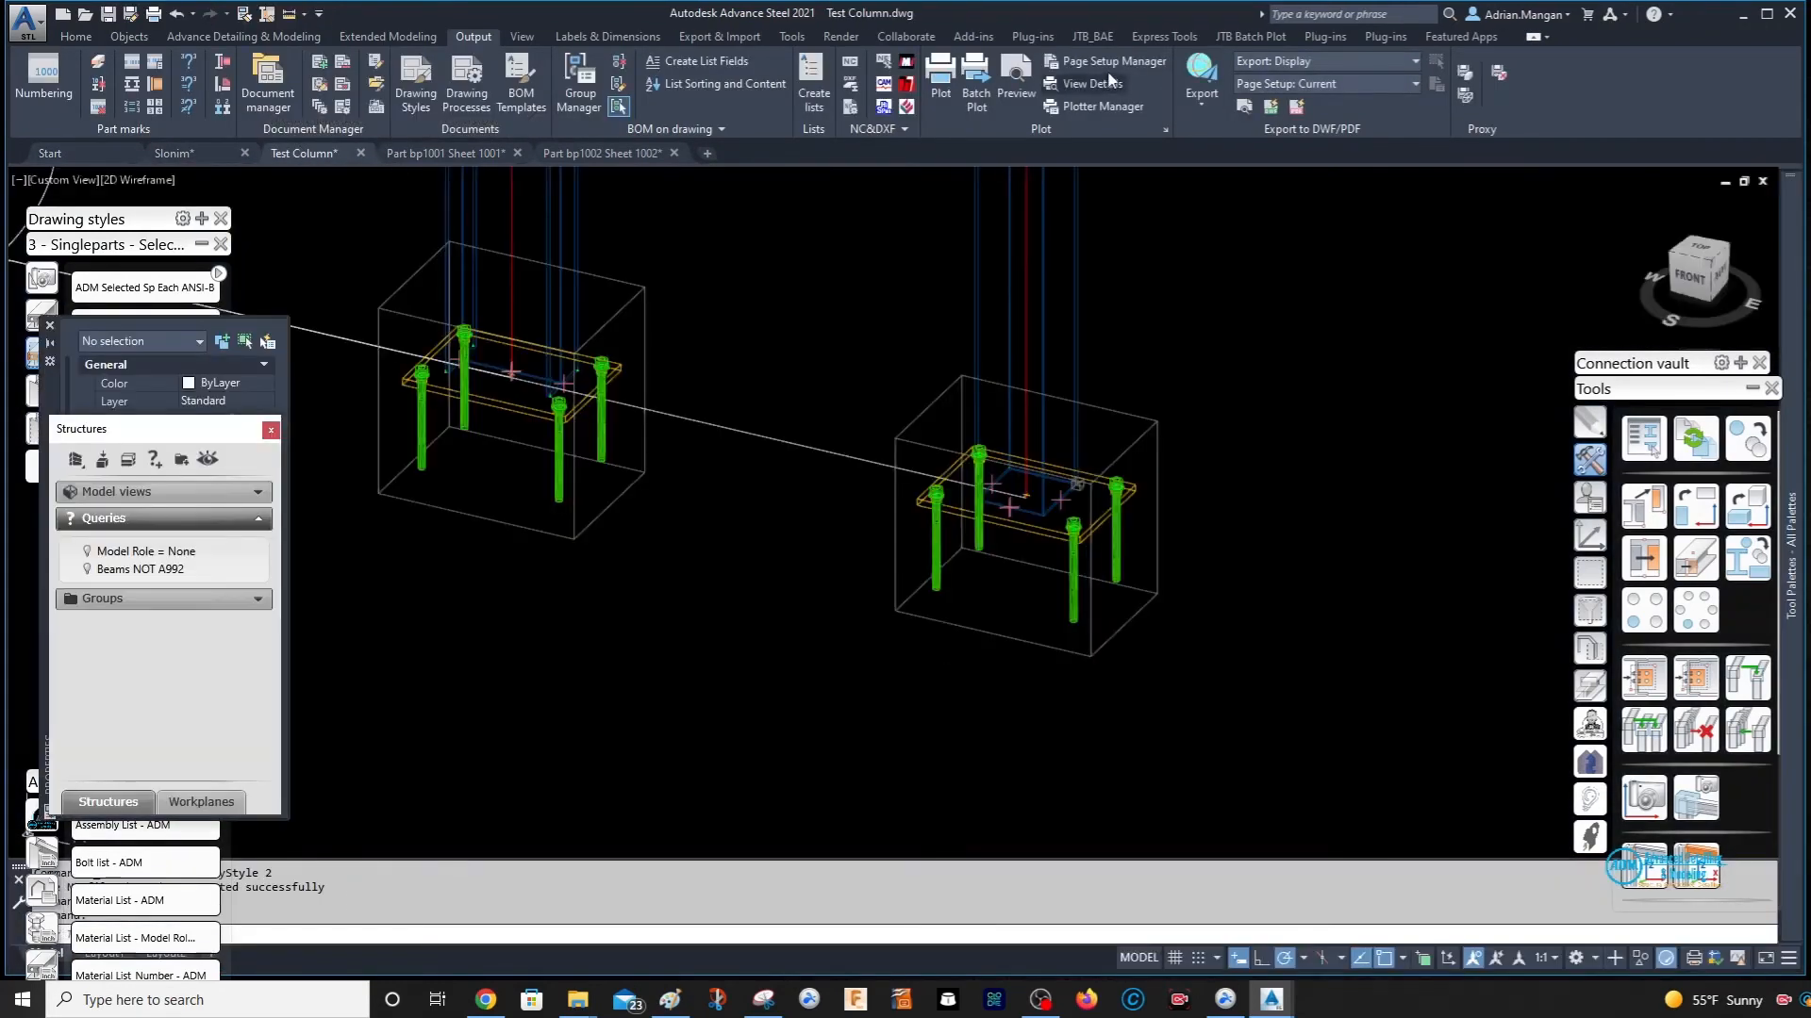
{"action": "left_click", "coordinate": [80, 37]}
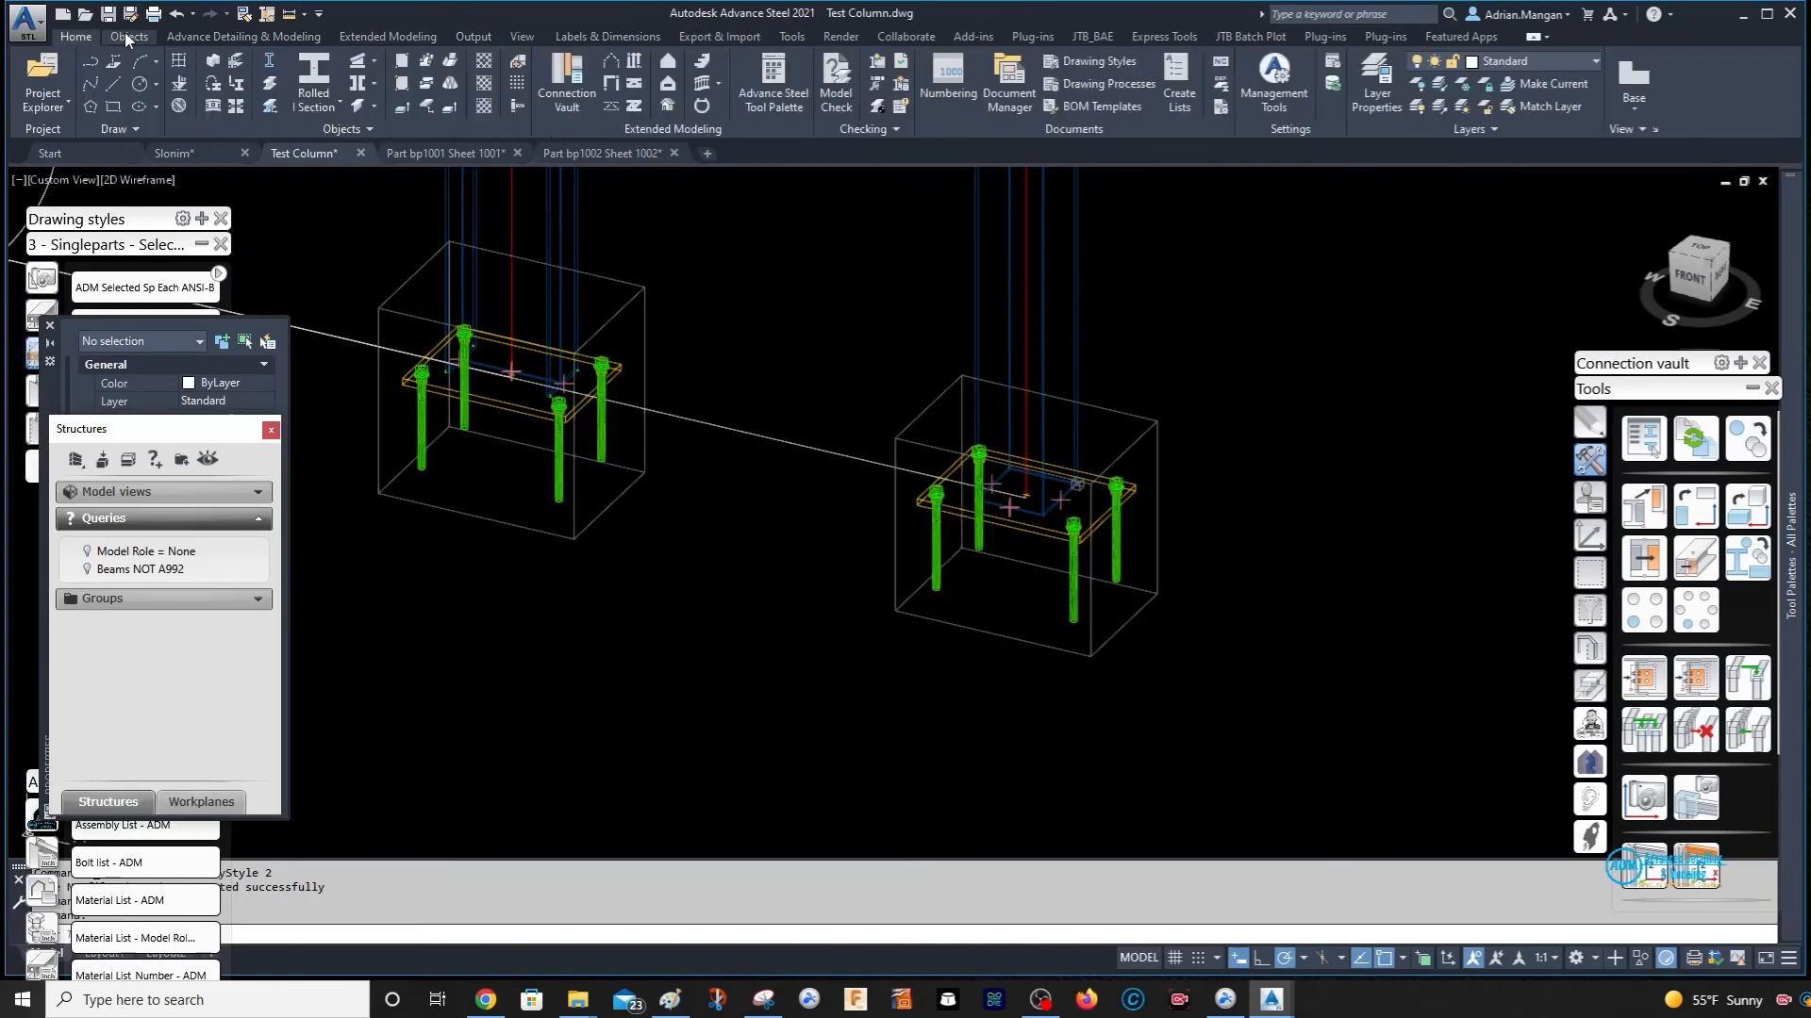
{"action": "left_click", "coordinate": [1275, 80]}
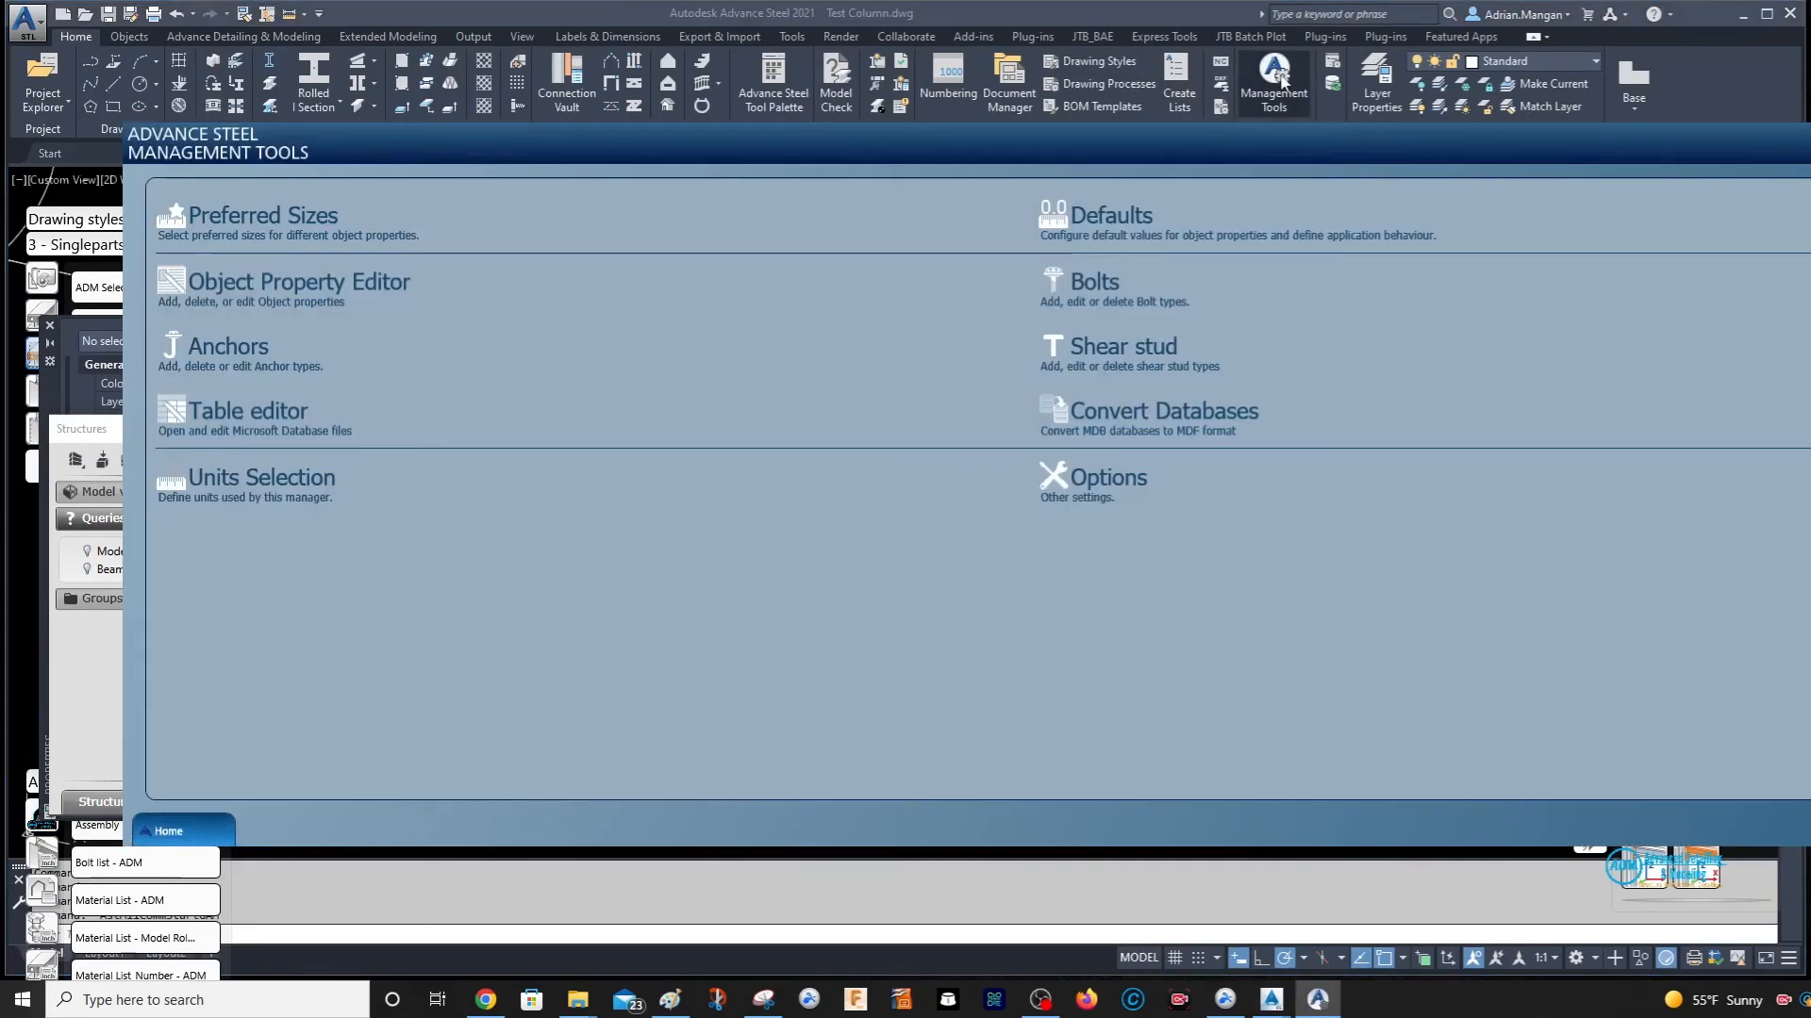
{"action": "left_click", "coordinate": [1106, 218]}
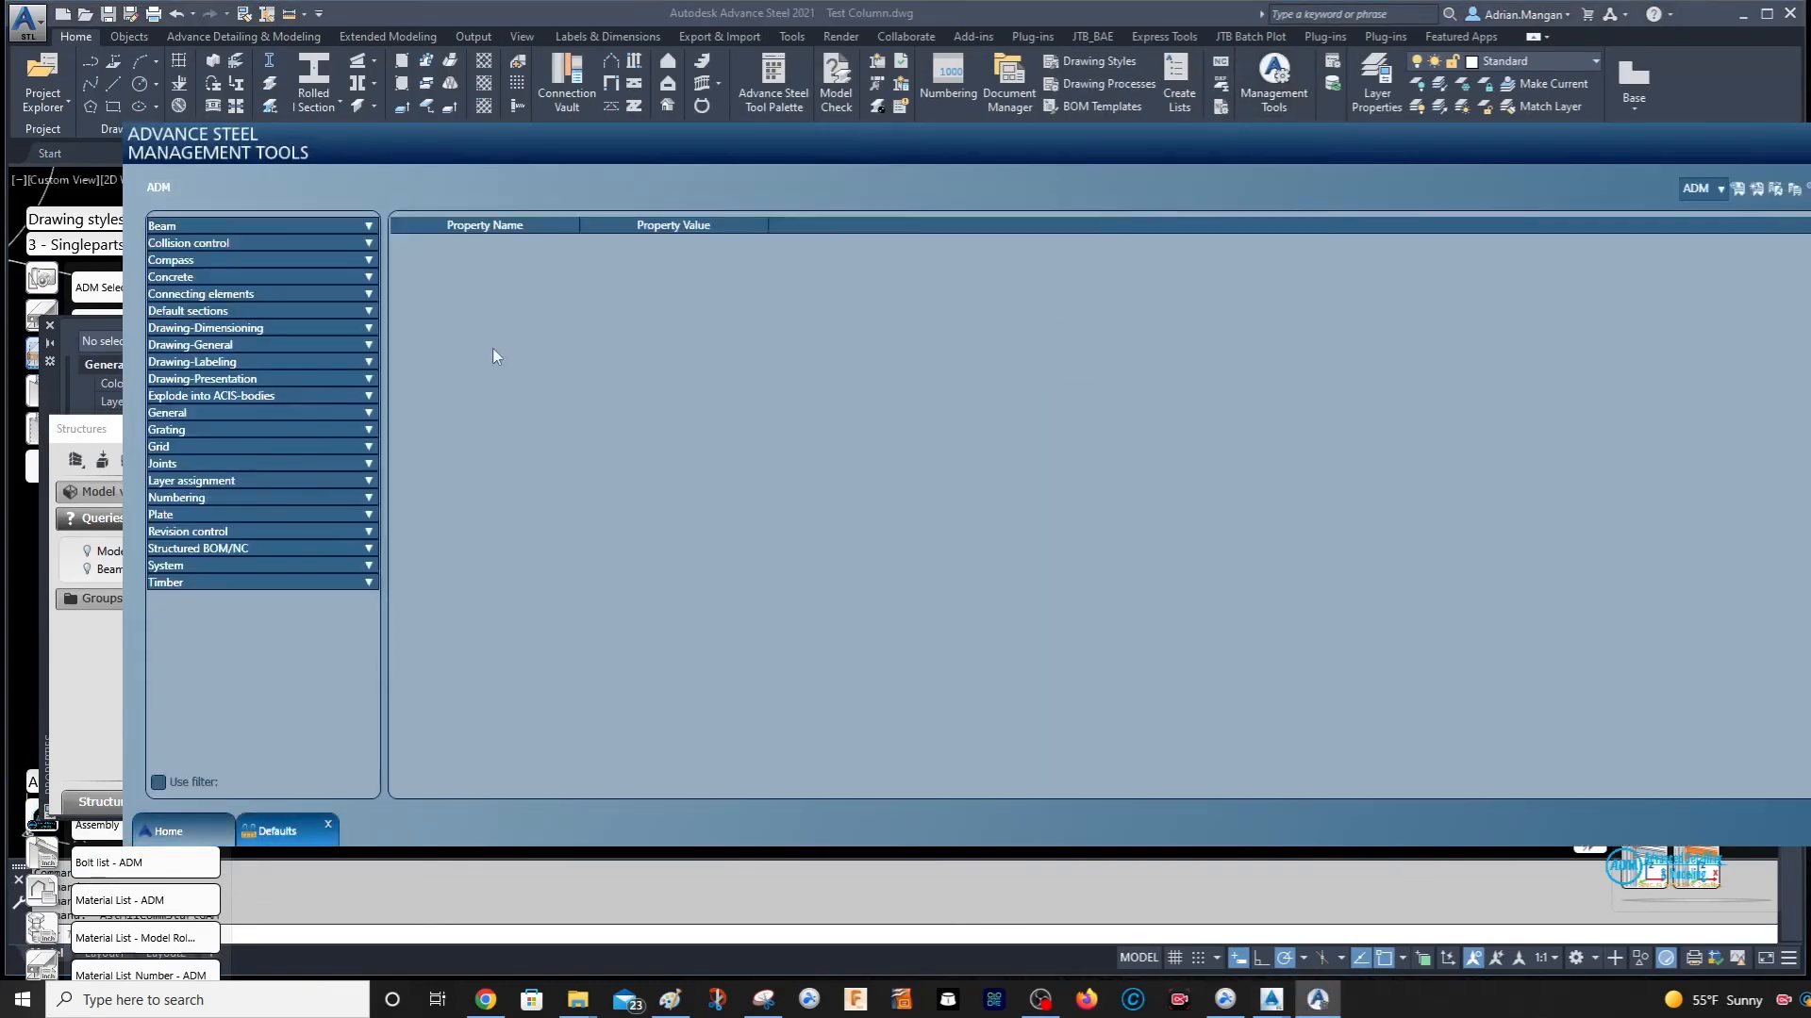
{"action": "left_click", "coordinate": [371, 549]}
{"action": "left_click", "coordinate": [253, 564]}
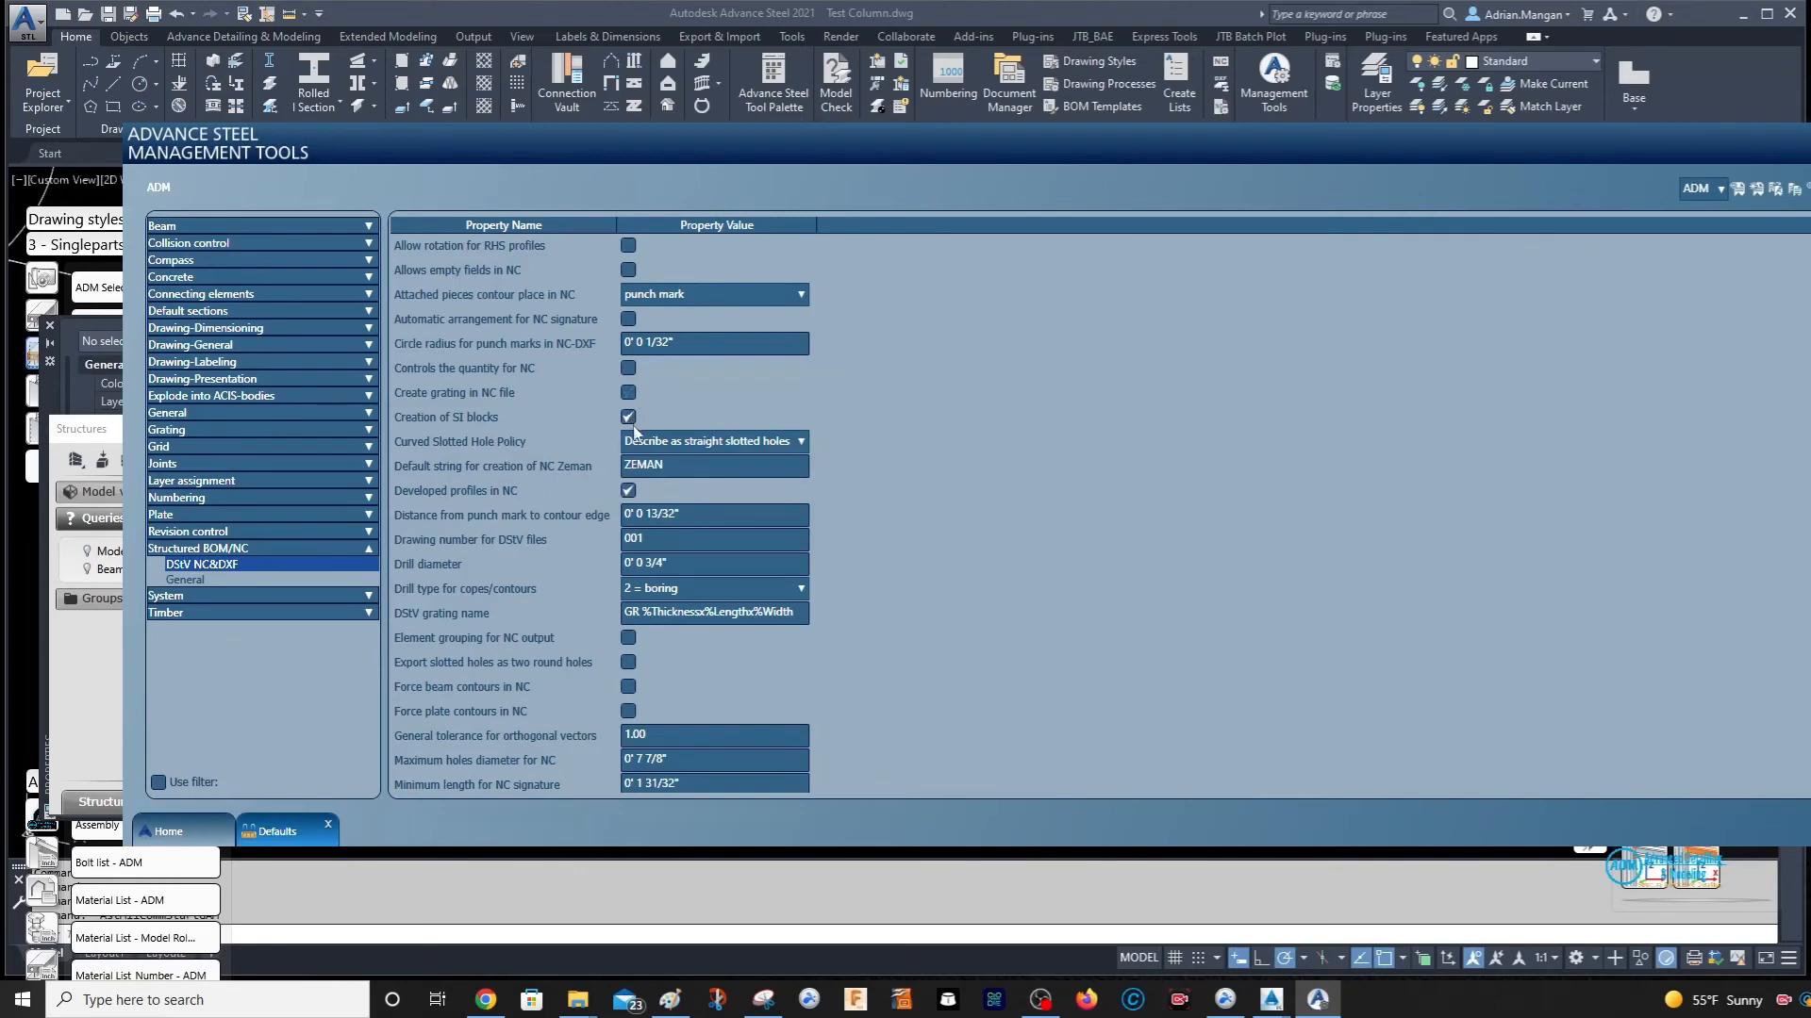
- Filter the defaults by "sc" and enable "NC scribing show only partial line" in the DStV NC&DXF settings
{"action": "scroll", "coordinate": [634, 505], "scroll_direction": "down", "scroll_amount": 1}
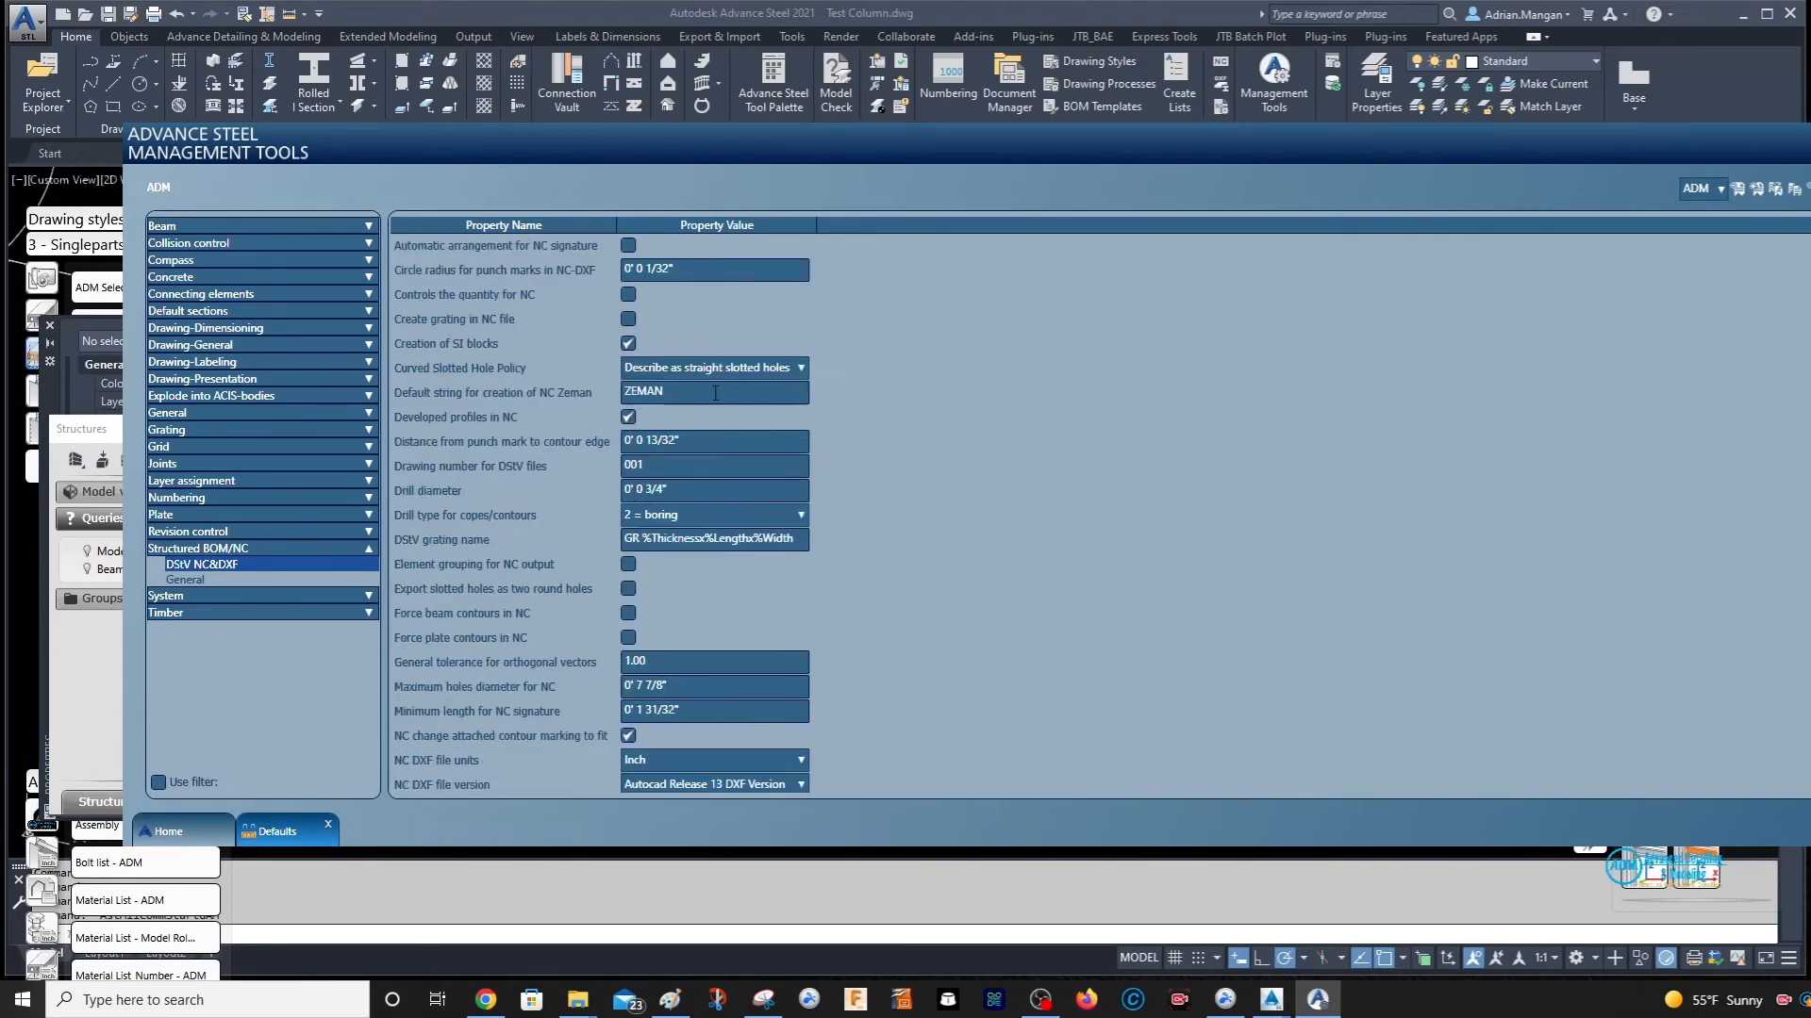
{"action": "scroll", "coordinate": [716, 393], "scroll_direction": "down", "scroll_amount": 10}
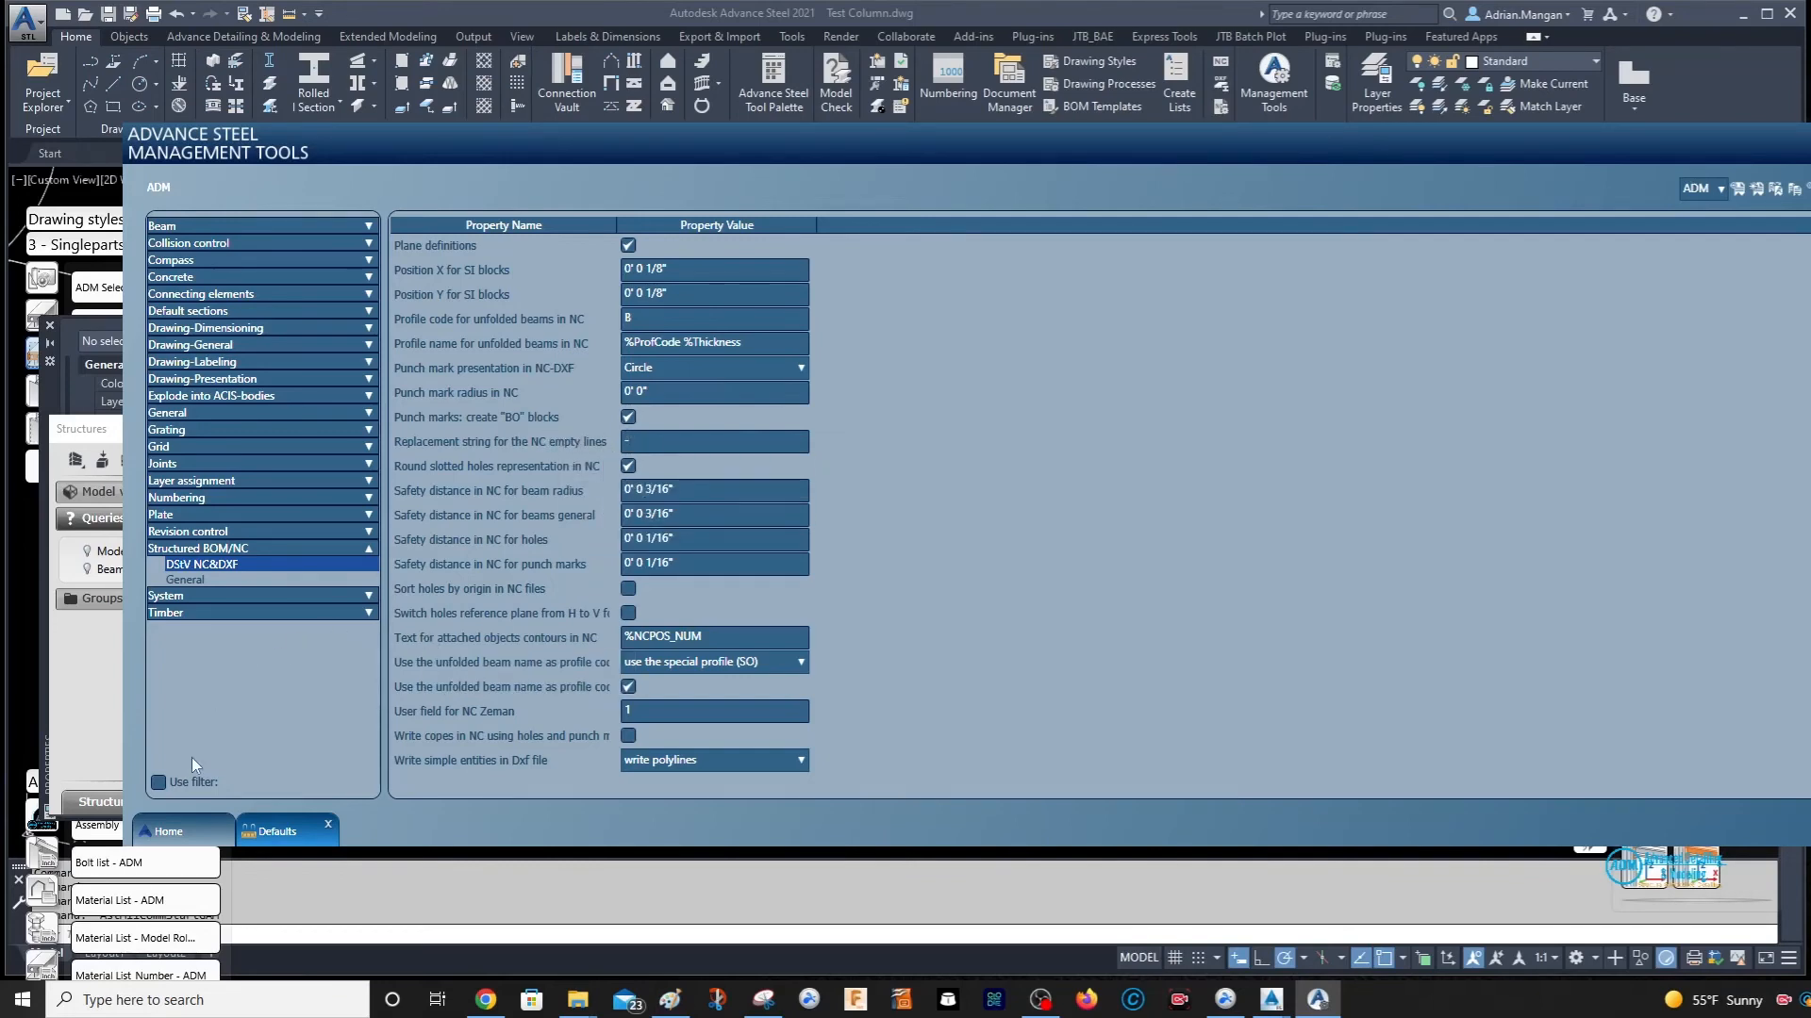
{"action": "left_click", "coordinate": [158, 781]}
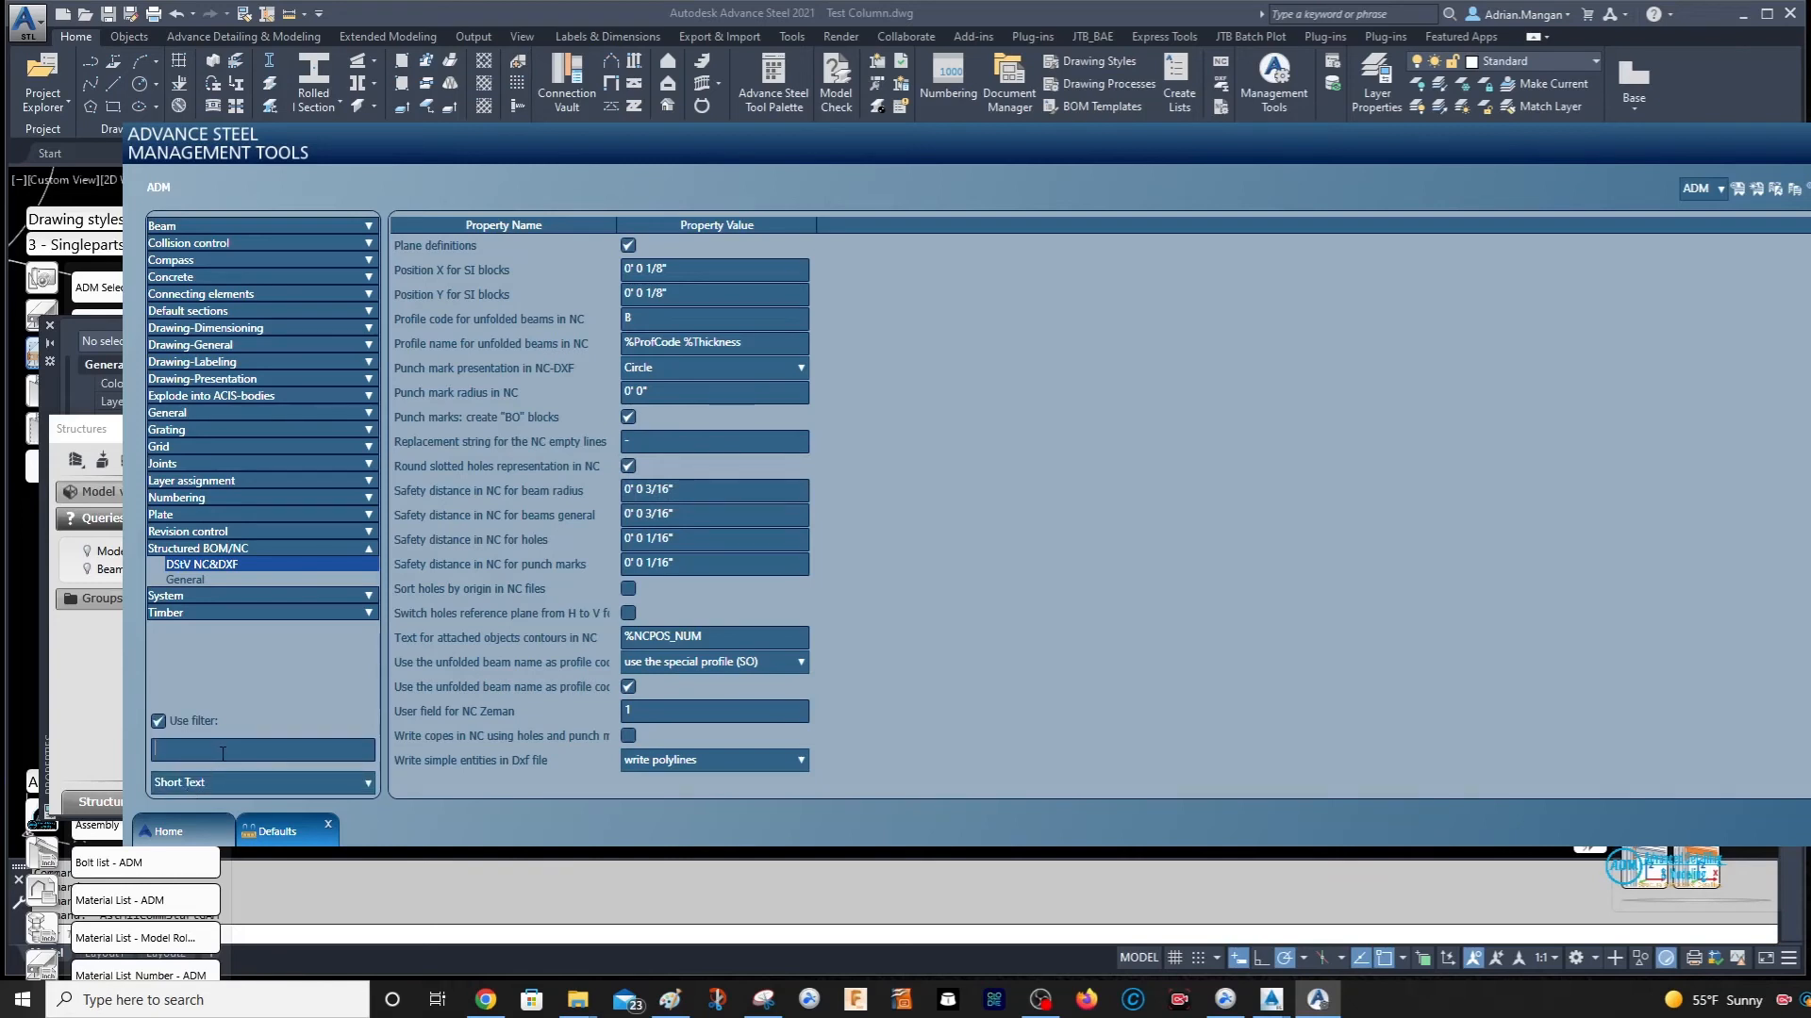
{"action": "type", "text": "sc"}
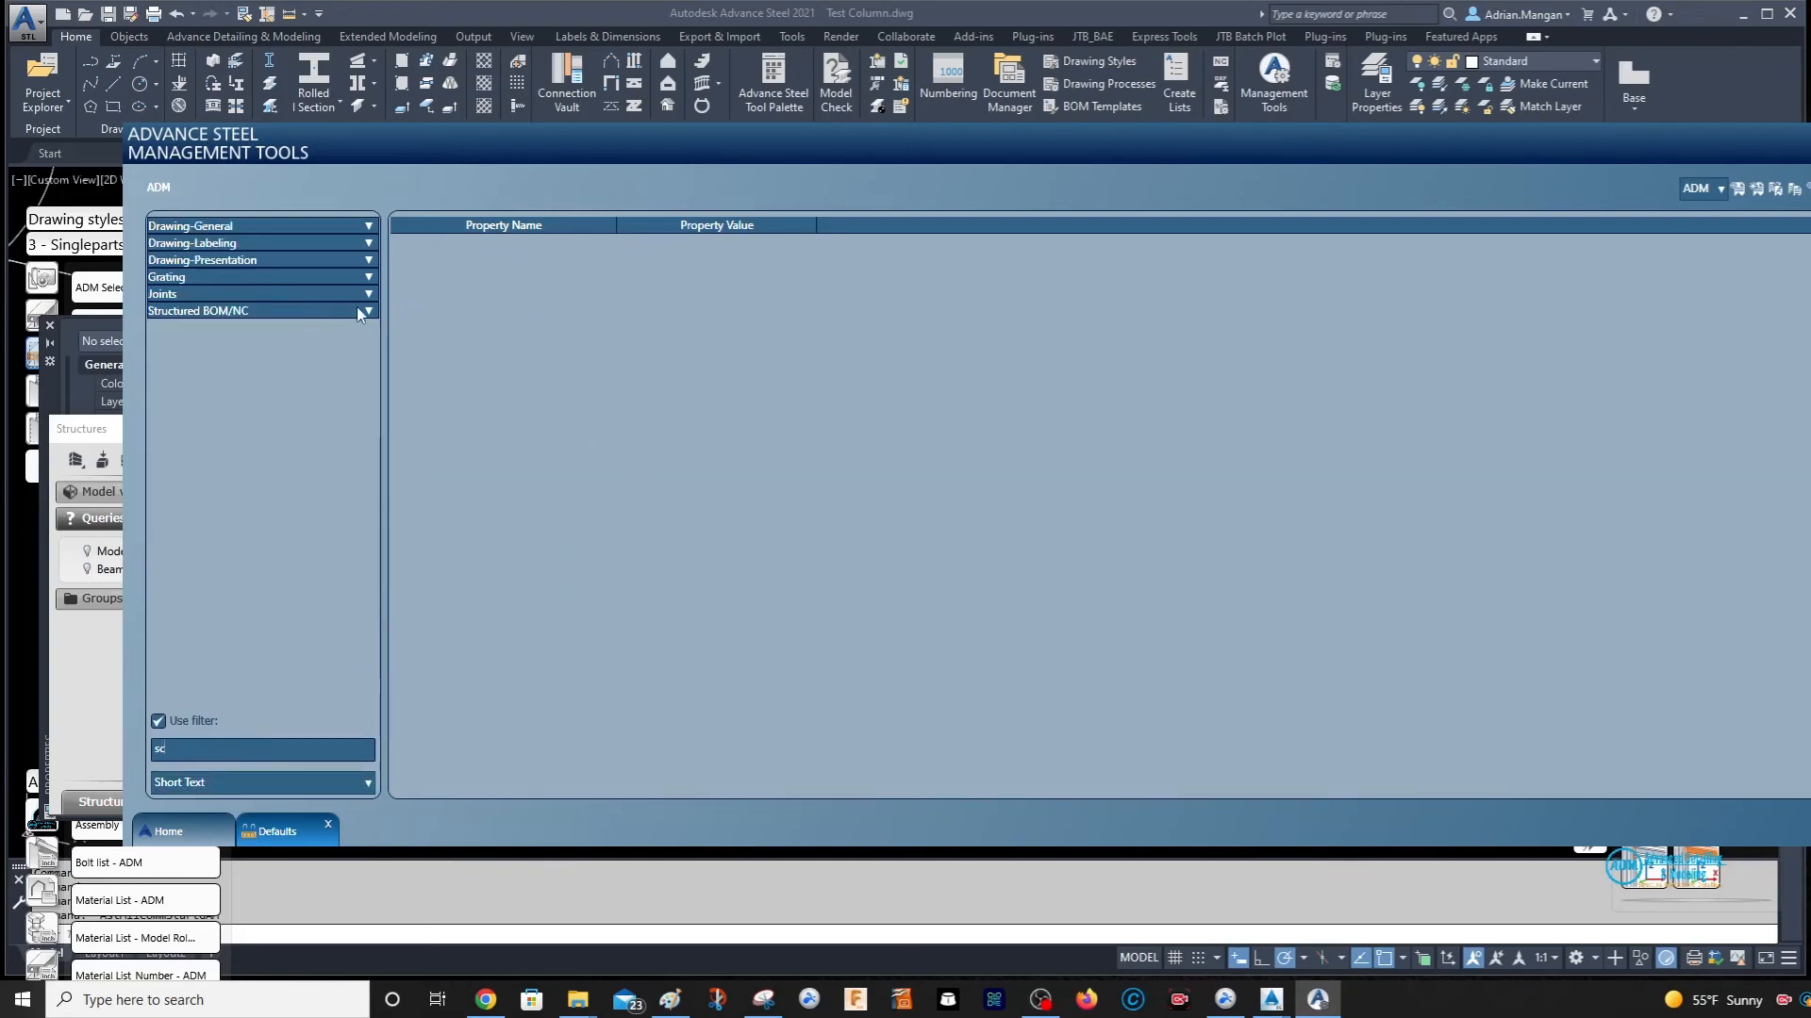
{"action": "left_click", "coordinate": [306, 325]}
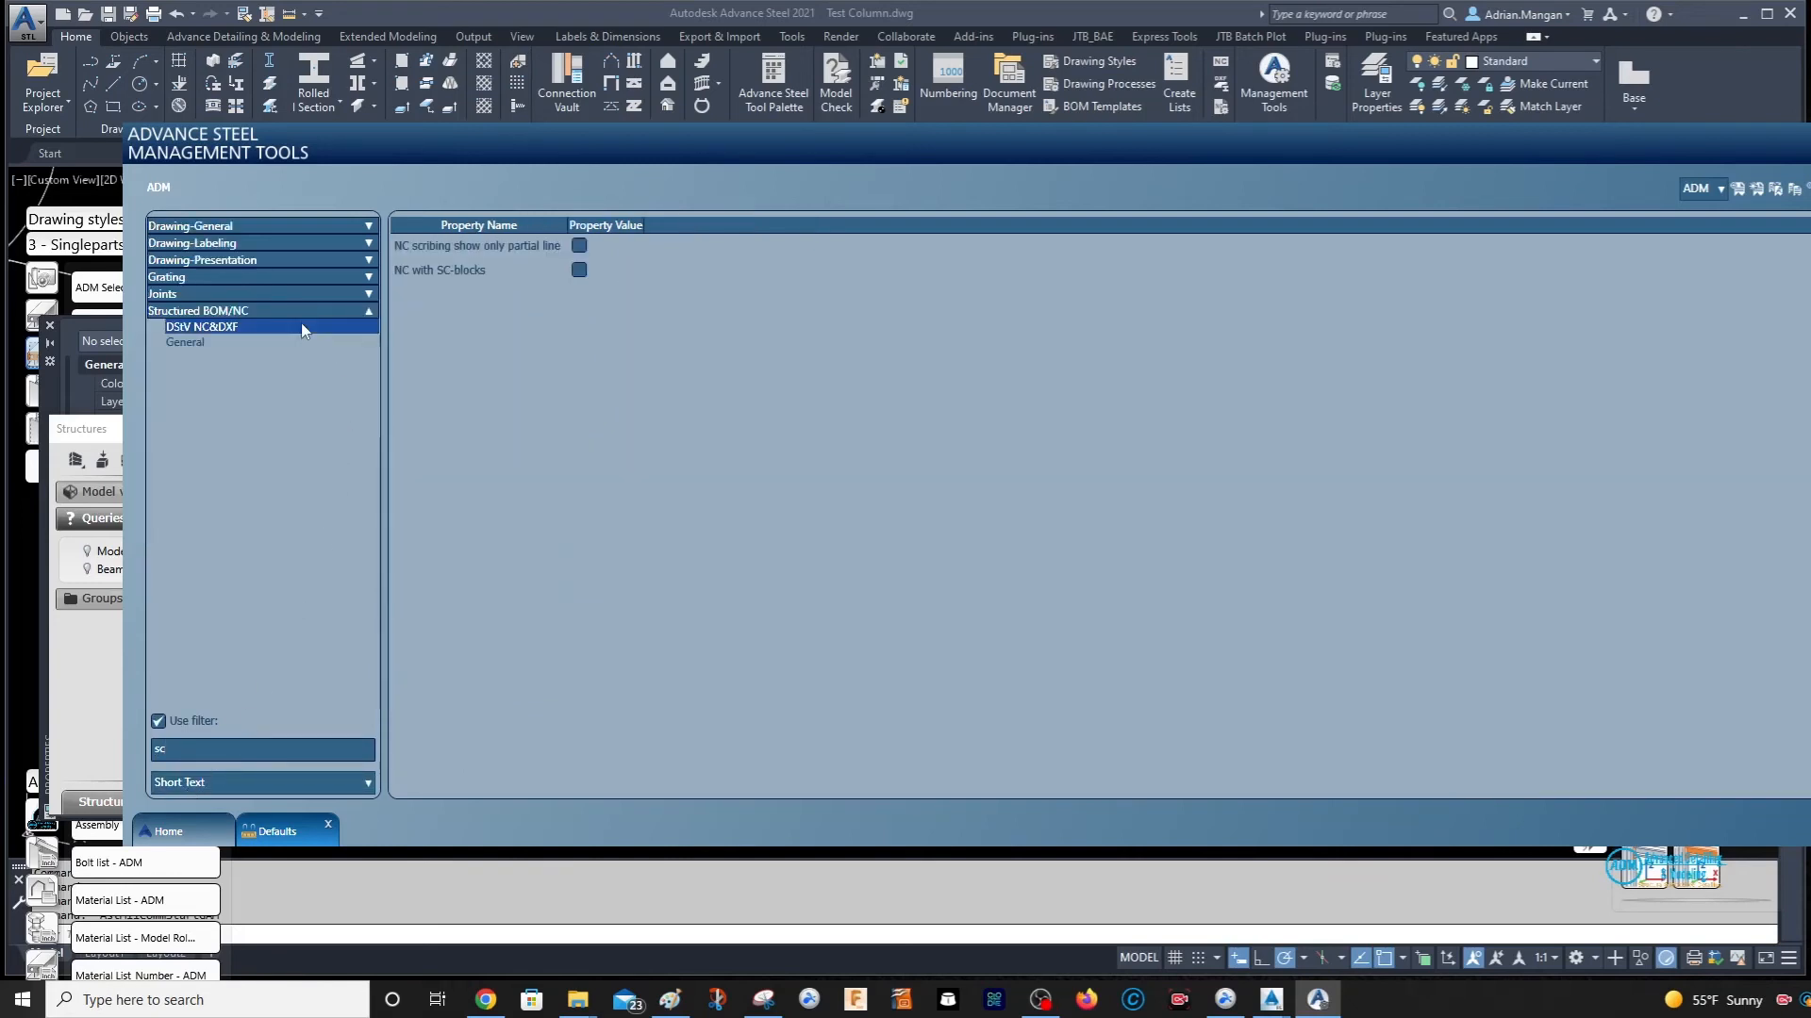
{"action": "left_click", "coordinate": [583, 245]}
{"action": "left_click", "coordinate": [212, 342]}
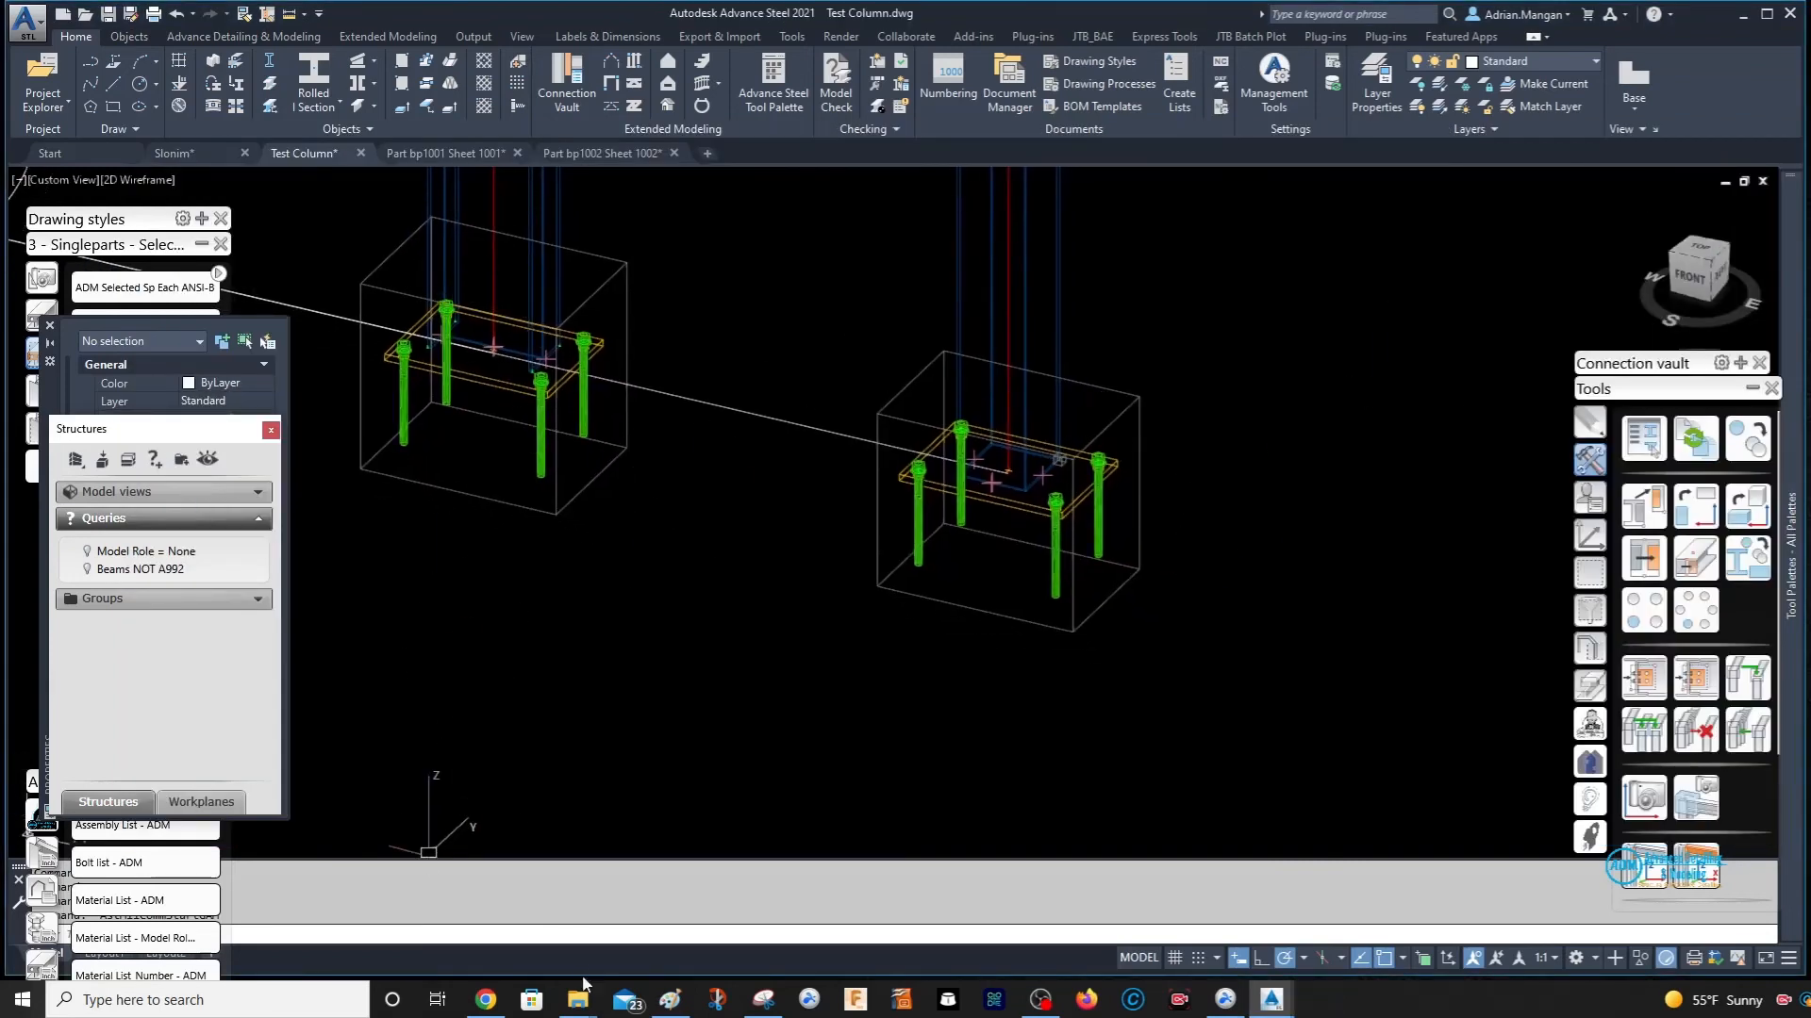
- Switch to File Explorer, delete the bp1001 and bp1002 DXF and UPD files from the NC folder, and return to the model
{"action": "mouse_move", "coordinate": [585, 985]}
{"action": "left_click", "coordinate": [713, 947]}
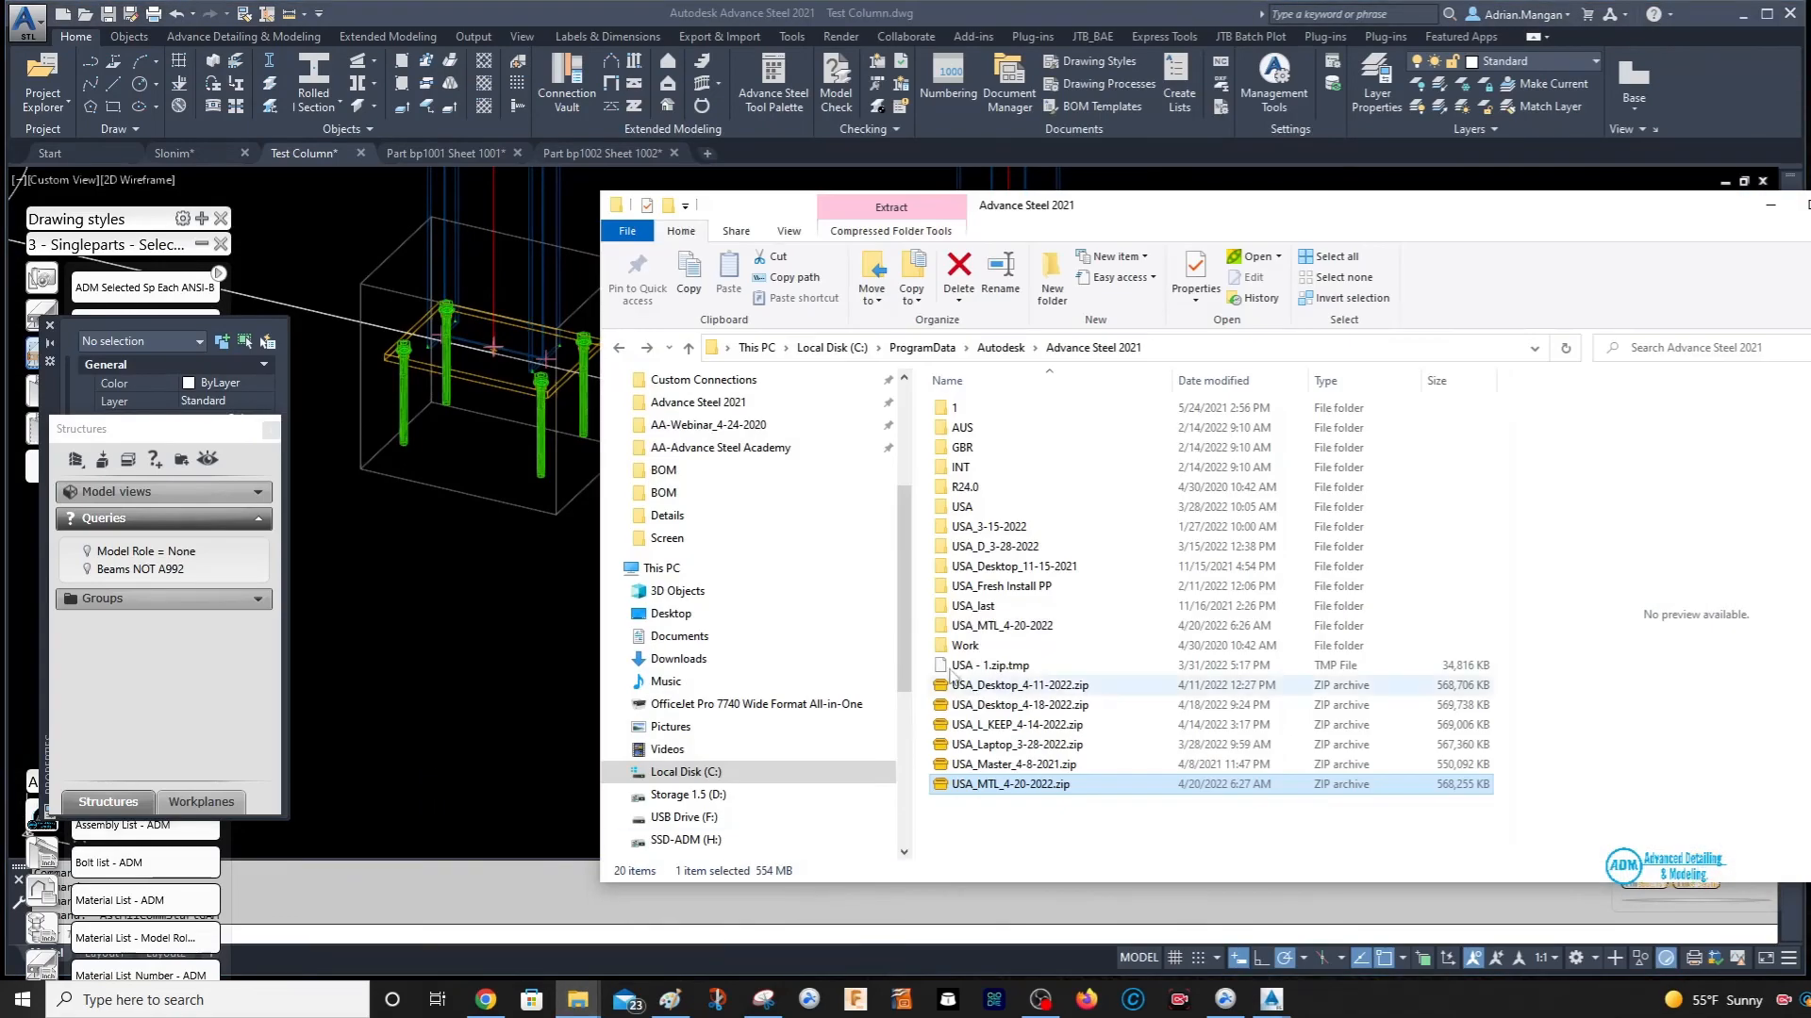
{"action": "mouse_move", "coordinate": [575, 987]}
{"action": "left_click", "coordinate": [569, 943]}
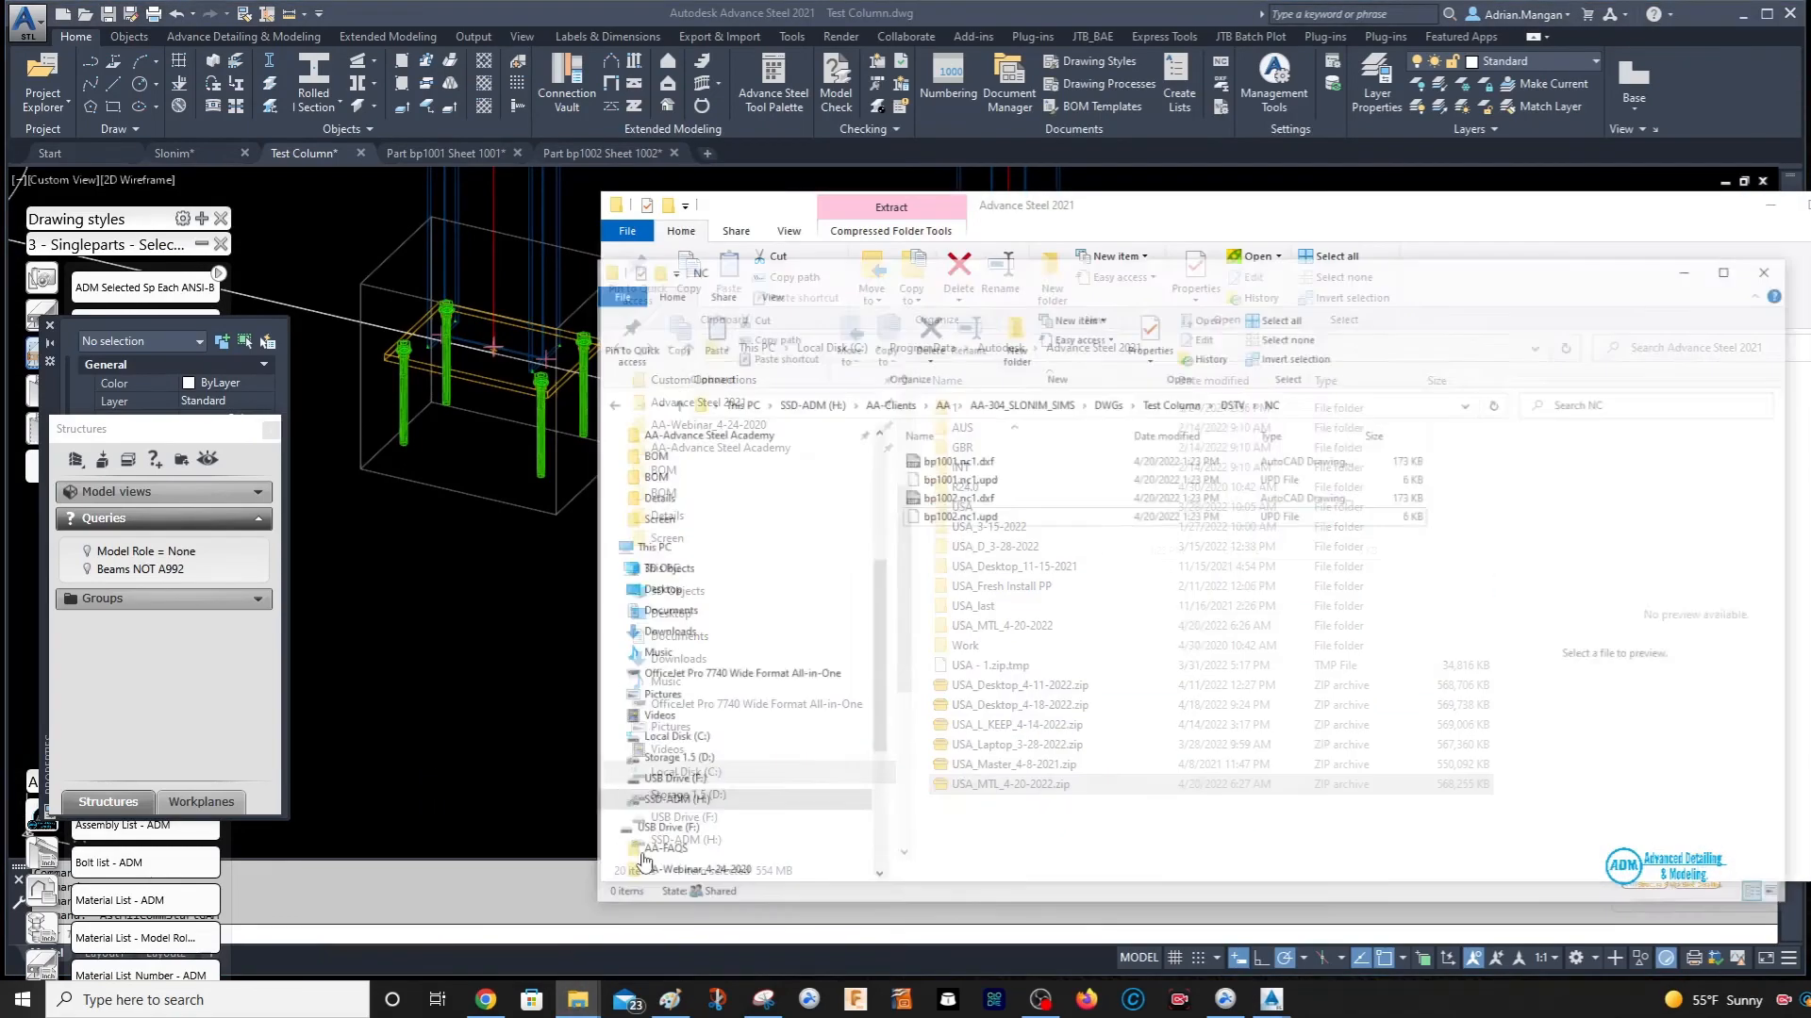
{"action": "left_click", "coordinate": [972, 471], "text": "shift"}
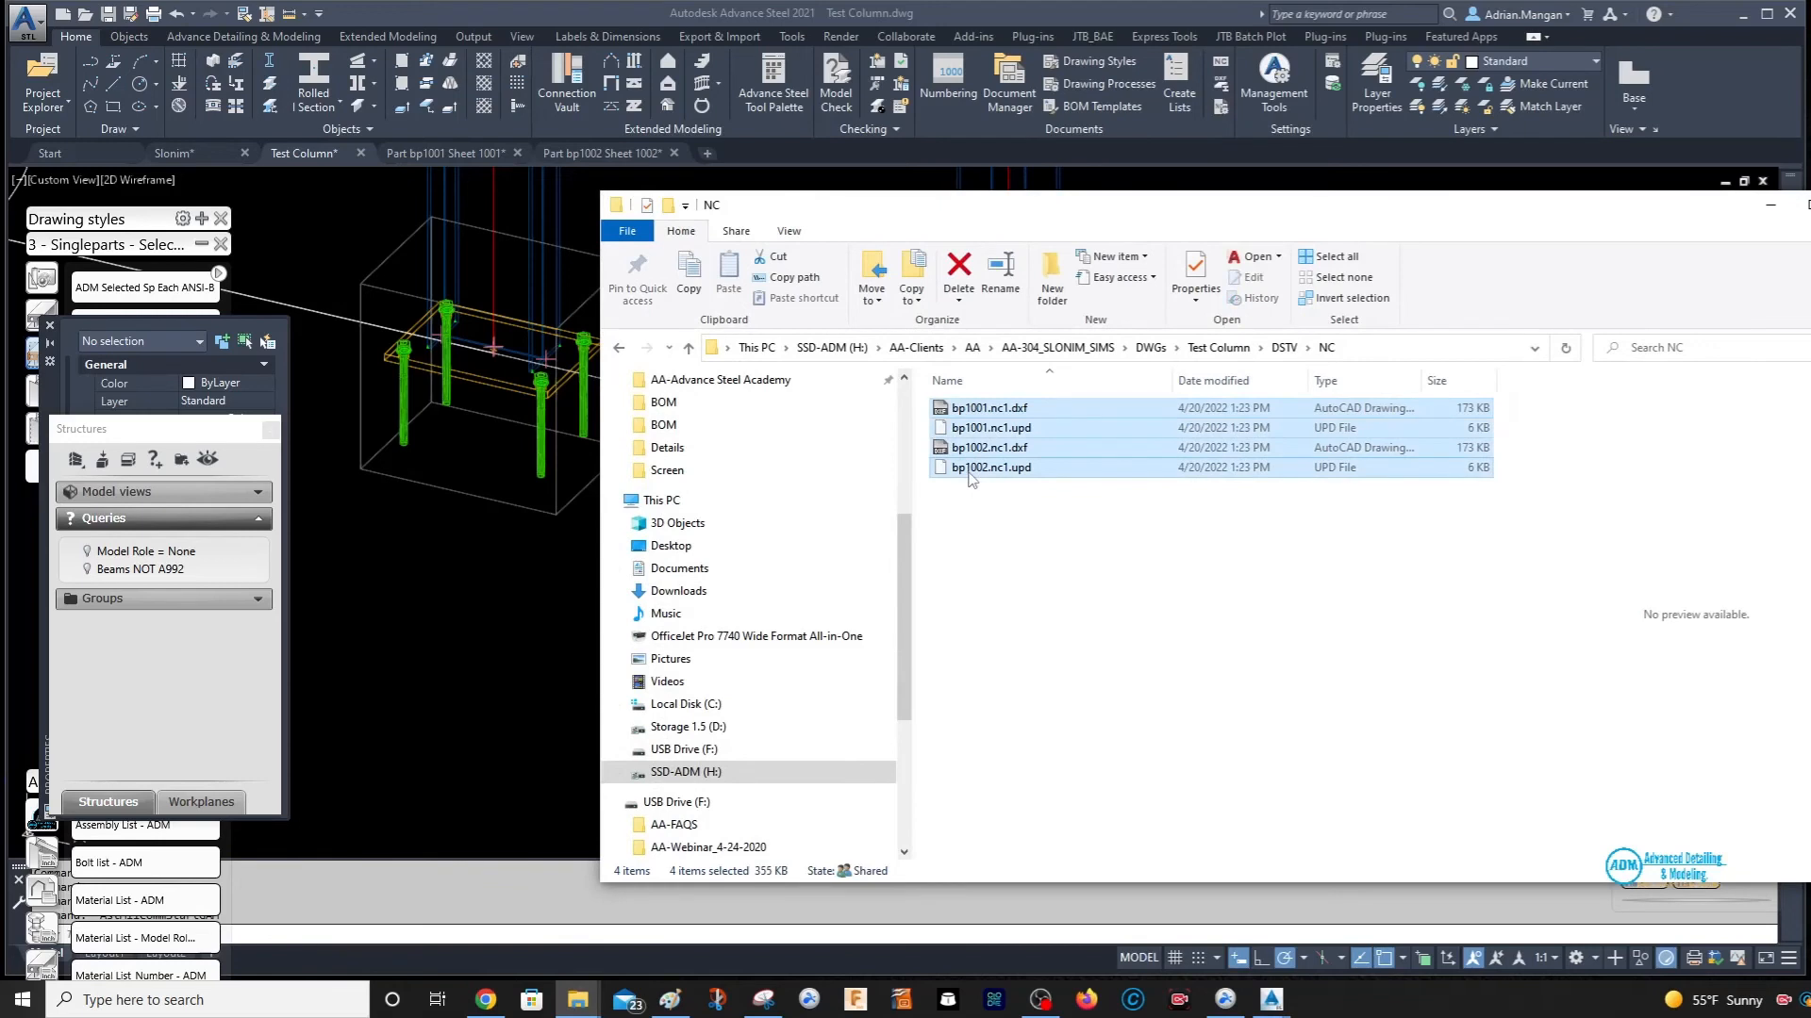
{"action": "key", "text": "Delete"}
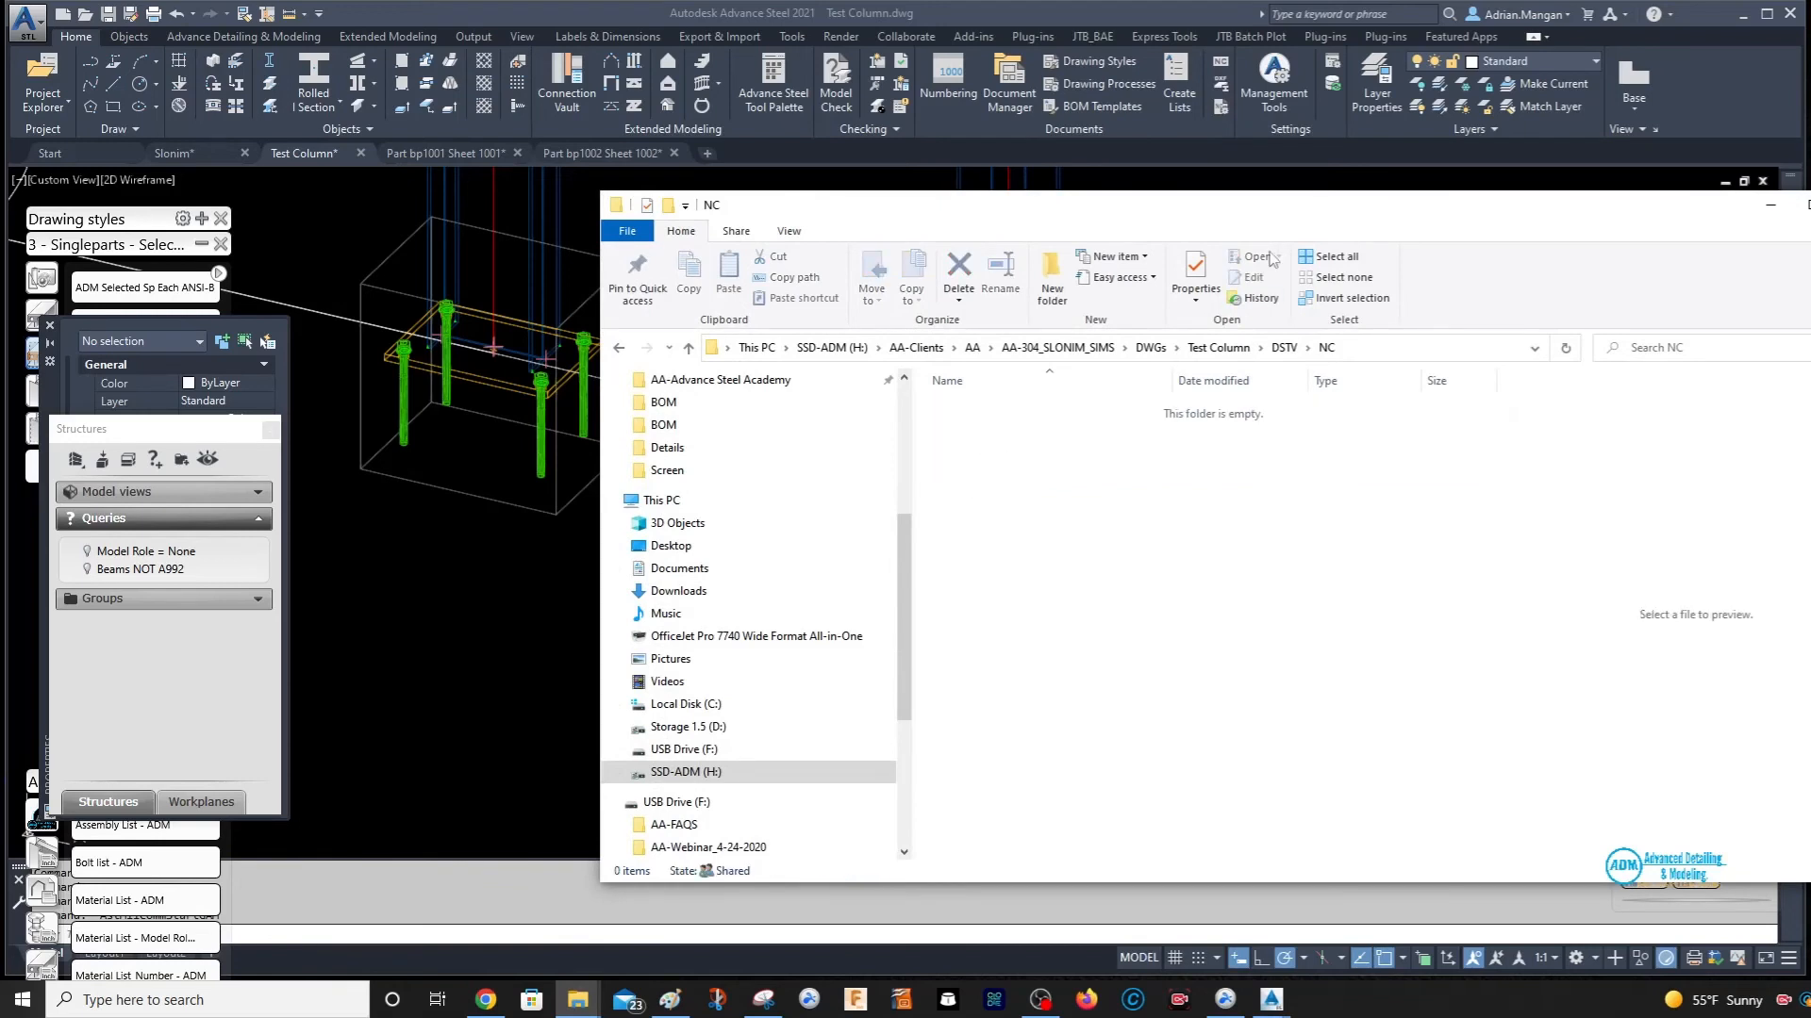
{"action": "left_click", "coordinate": [1770, 205]}
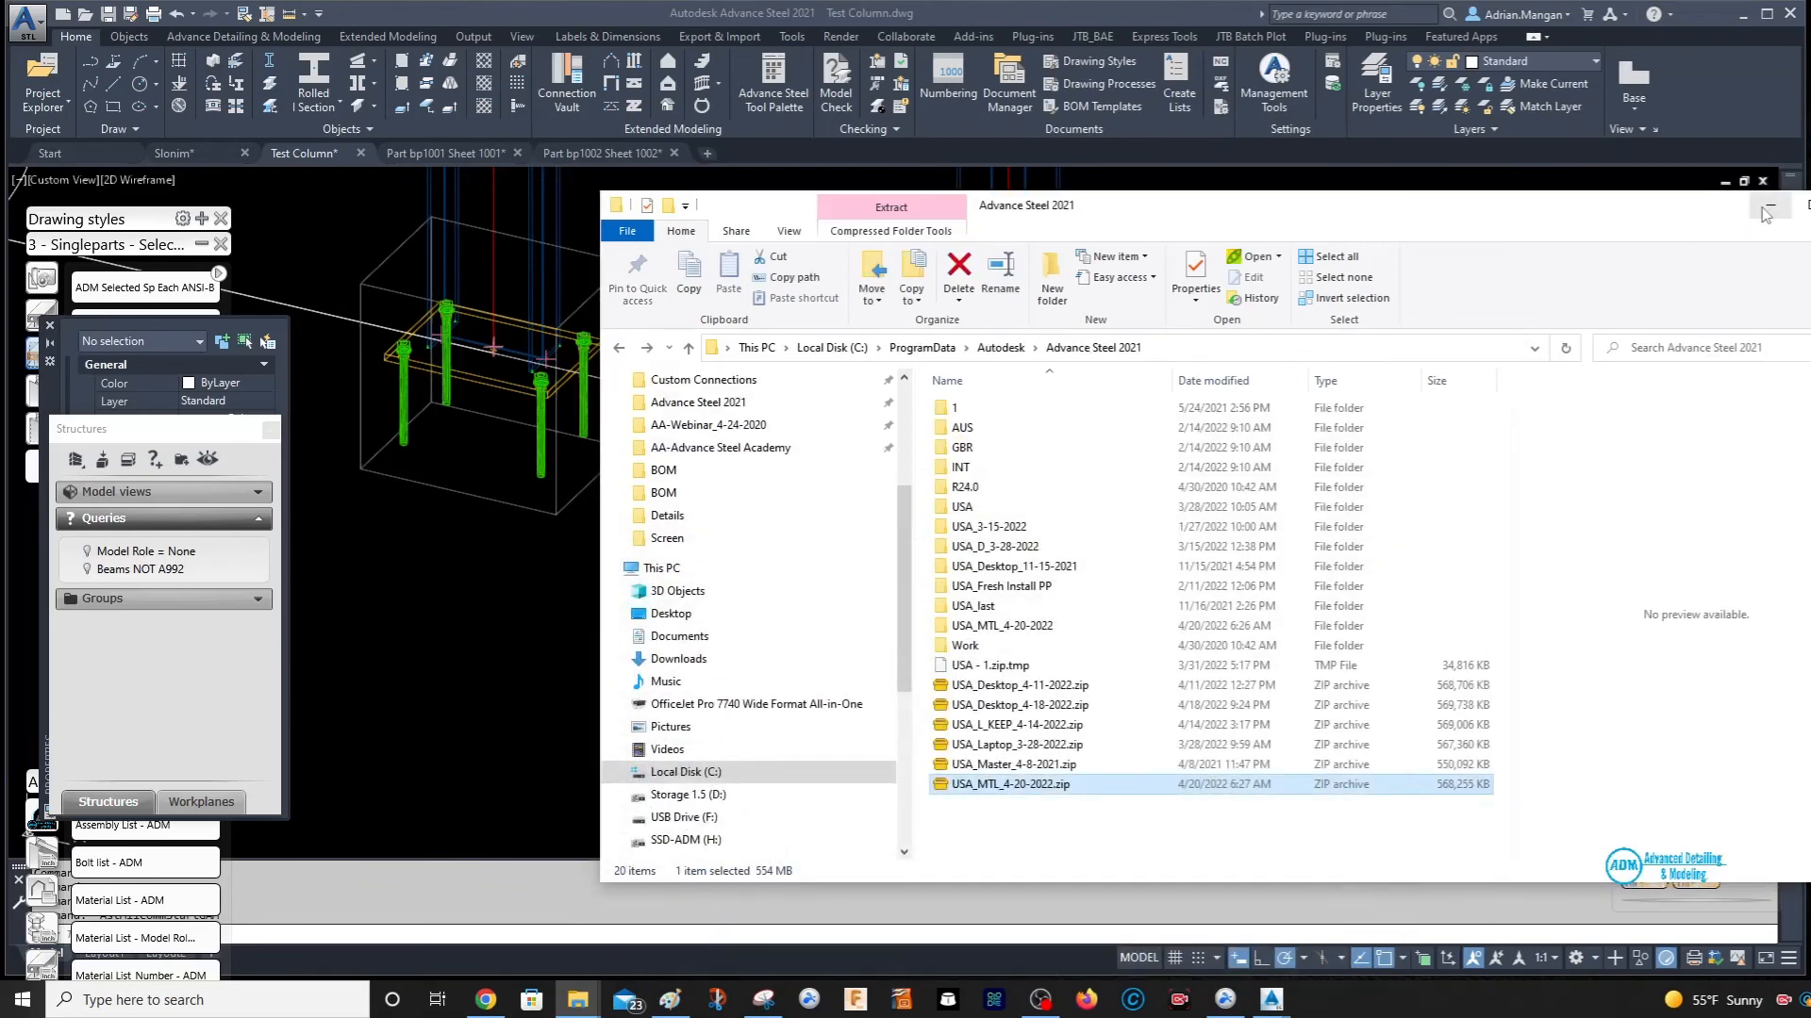
{"action": "left_click", "coordinate": [1768, 208]}
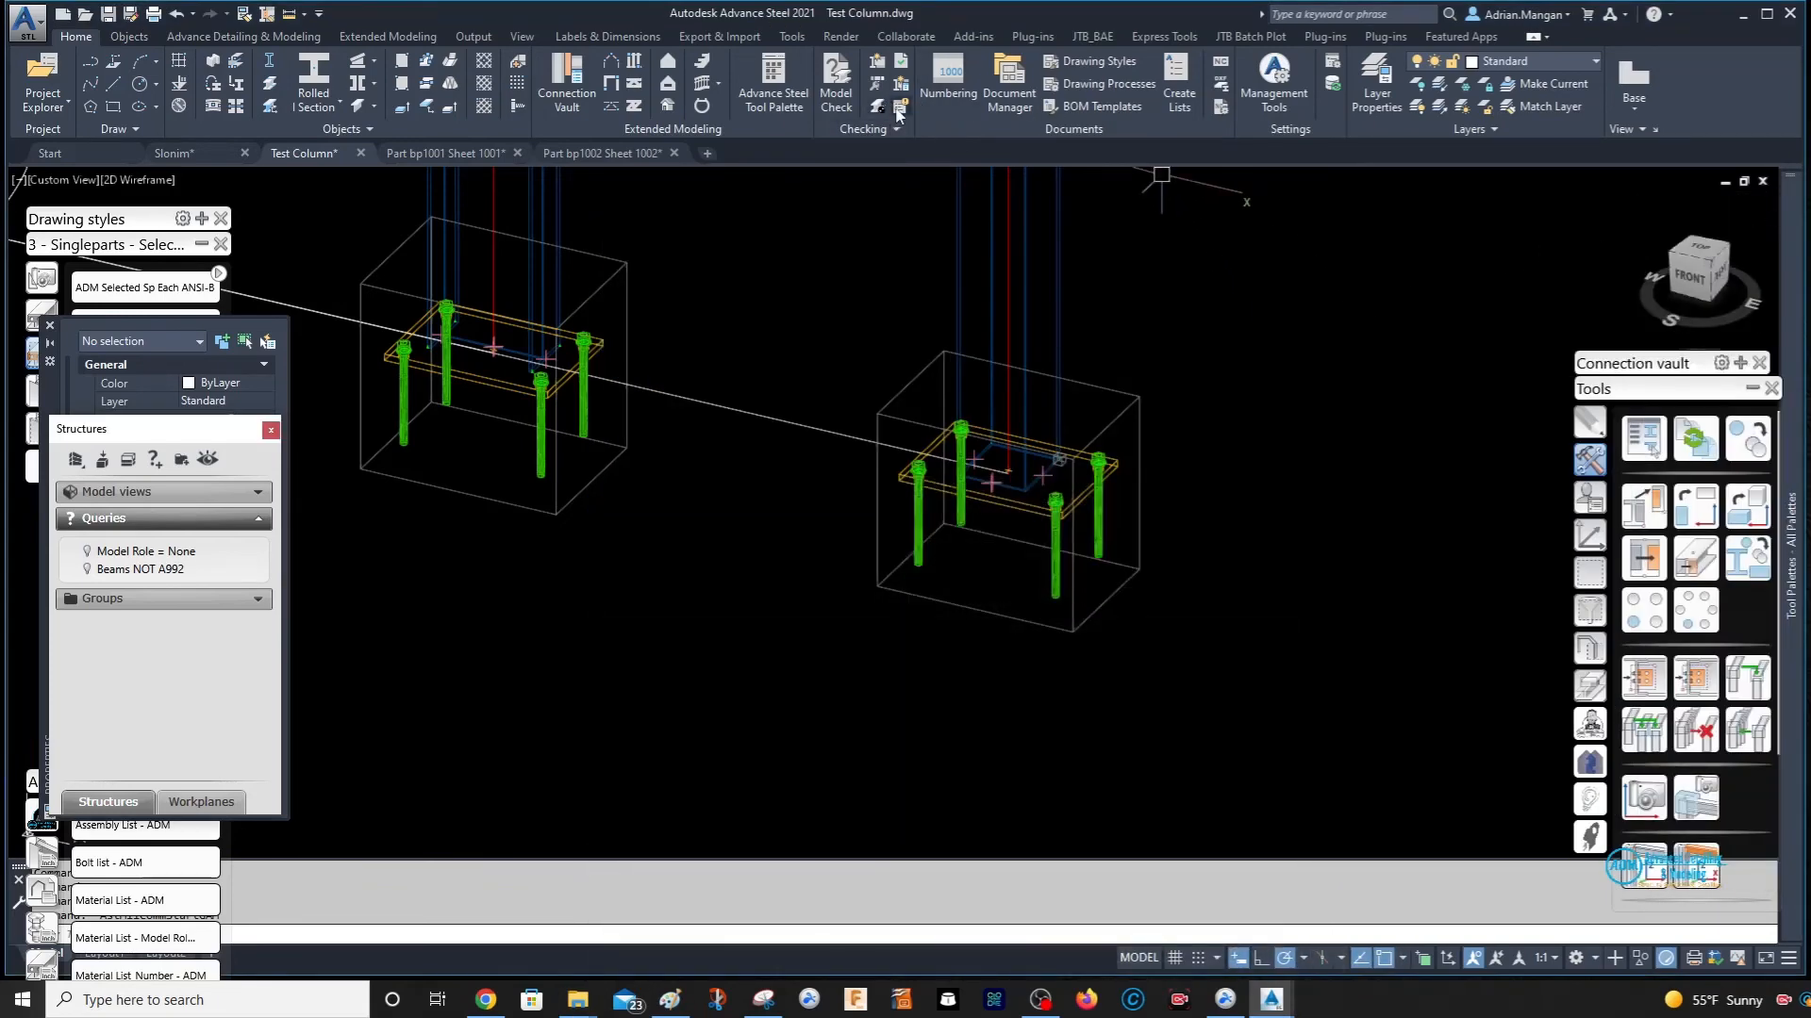
- Select both base plates in the Test Column model and export their DXF files again
{"action": "left_click", "coordinate": [474, 36]}
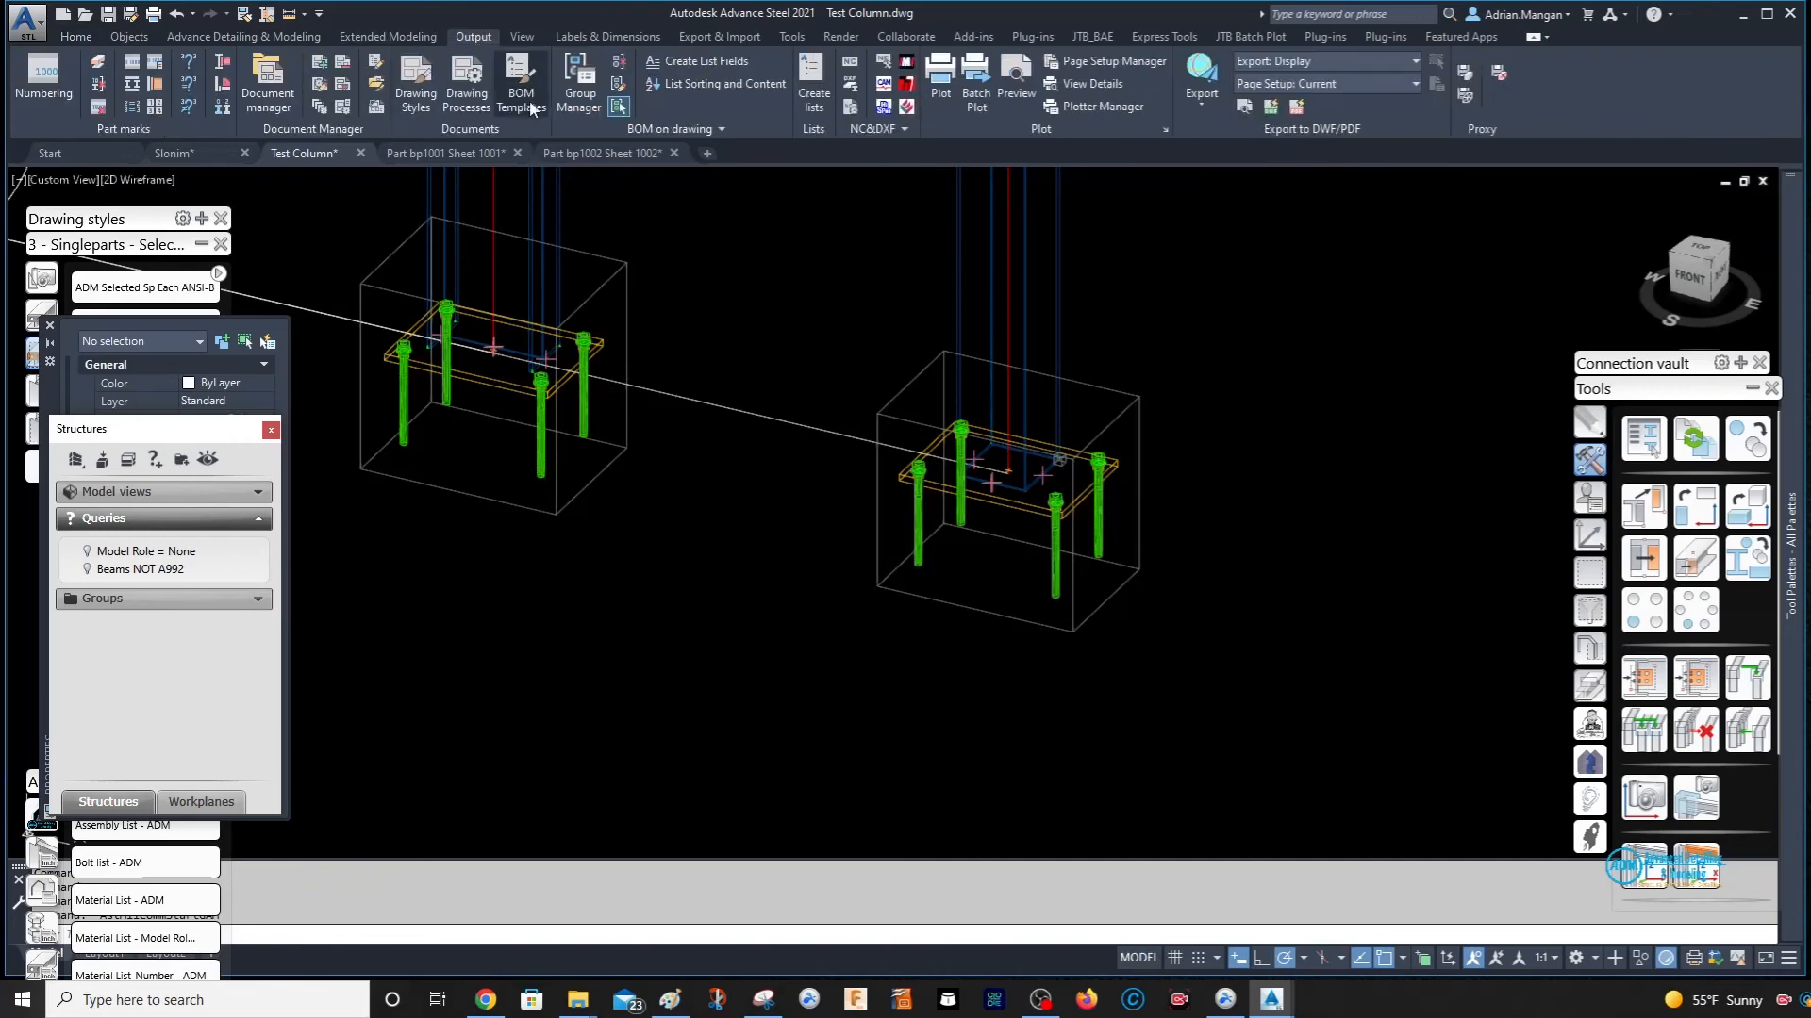
{"action": "left_click", "coordinate": [852, 108]}
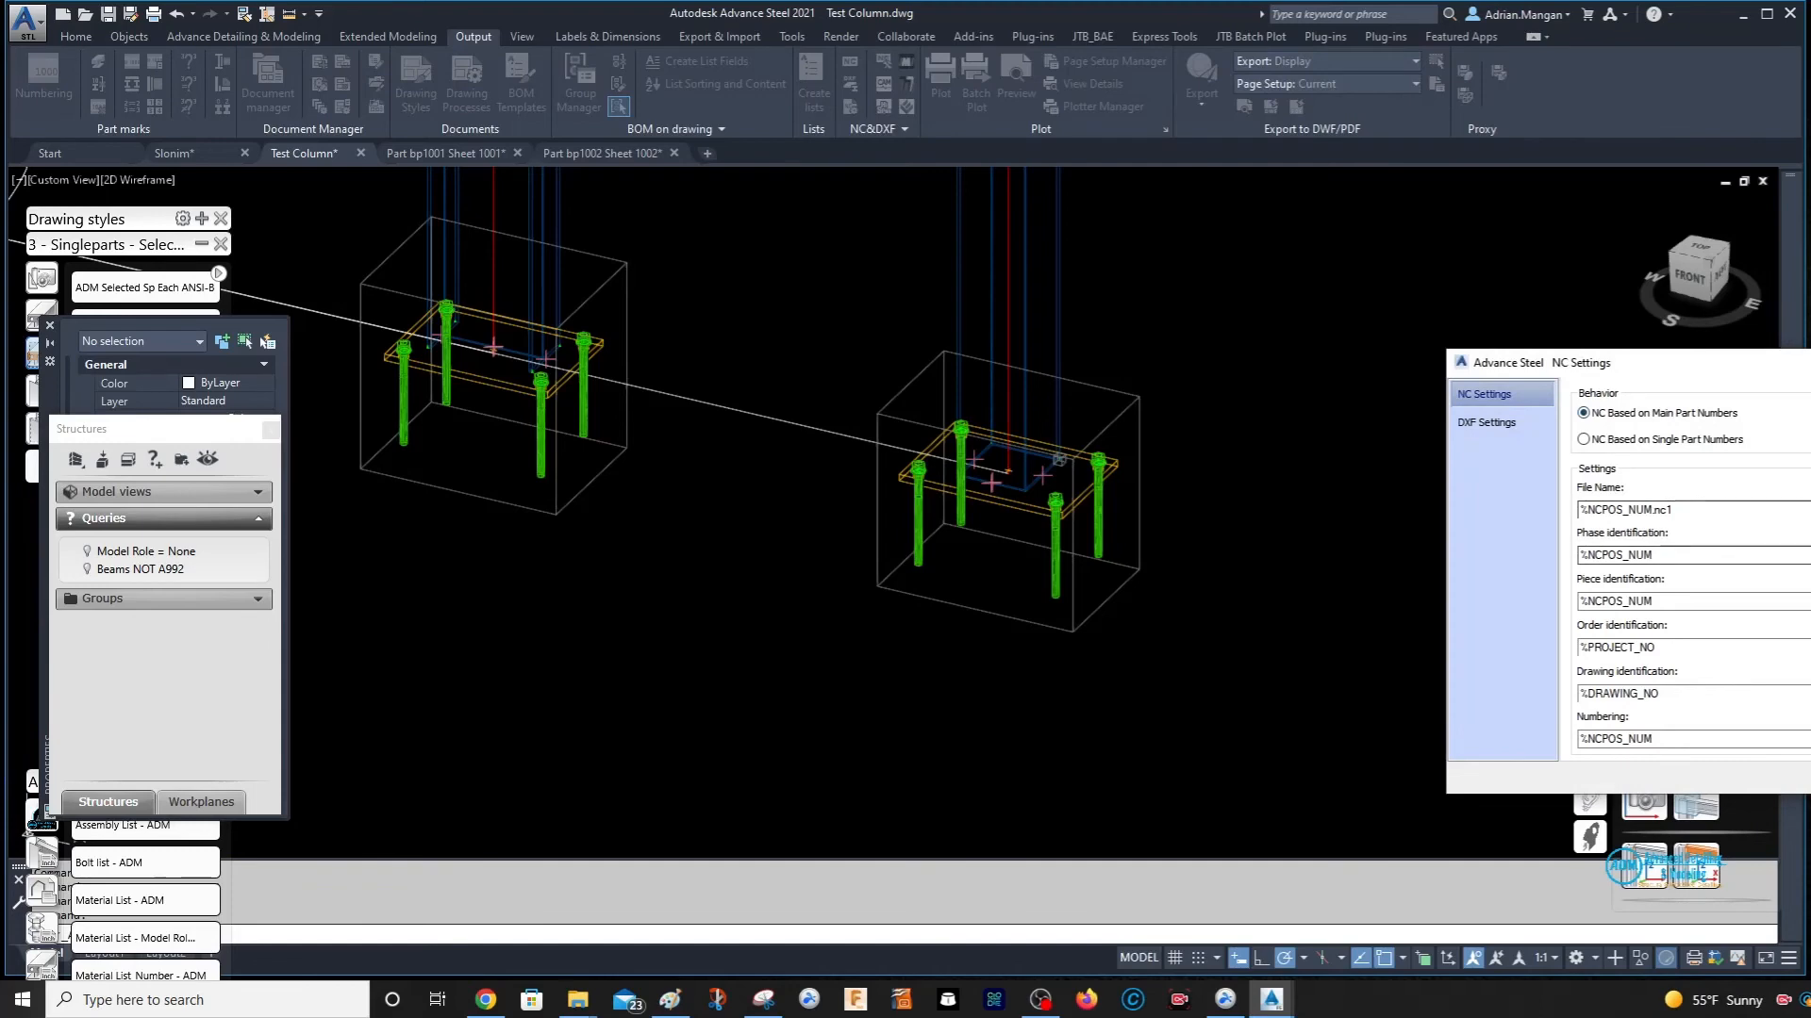
{"action": "key", "text": "Escape"}
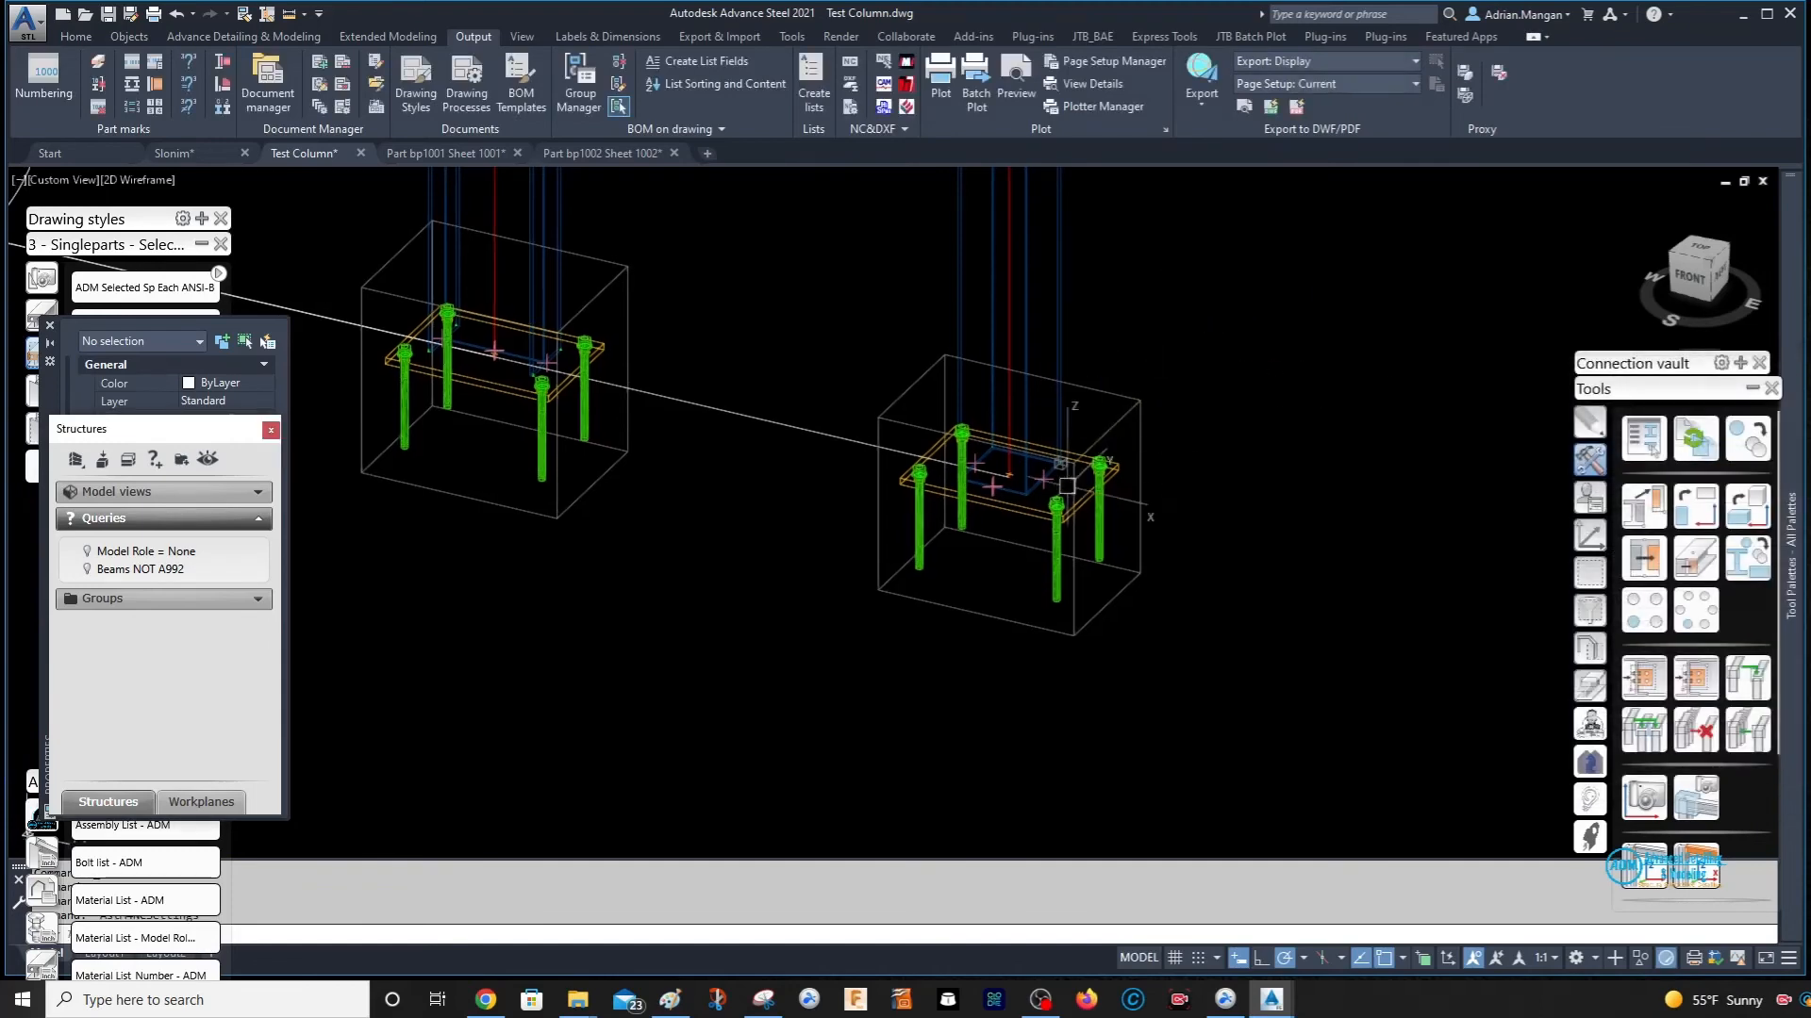
{"action": "left_click", "coordinate": [1065, 504]}
{"action": "left_click", "coordinate": [516, 407]}
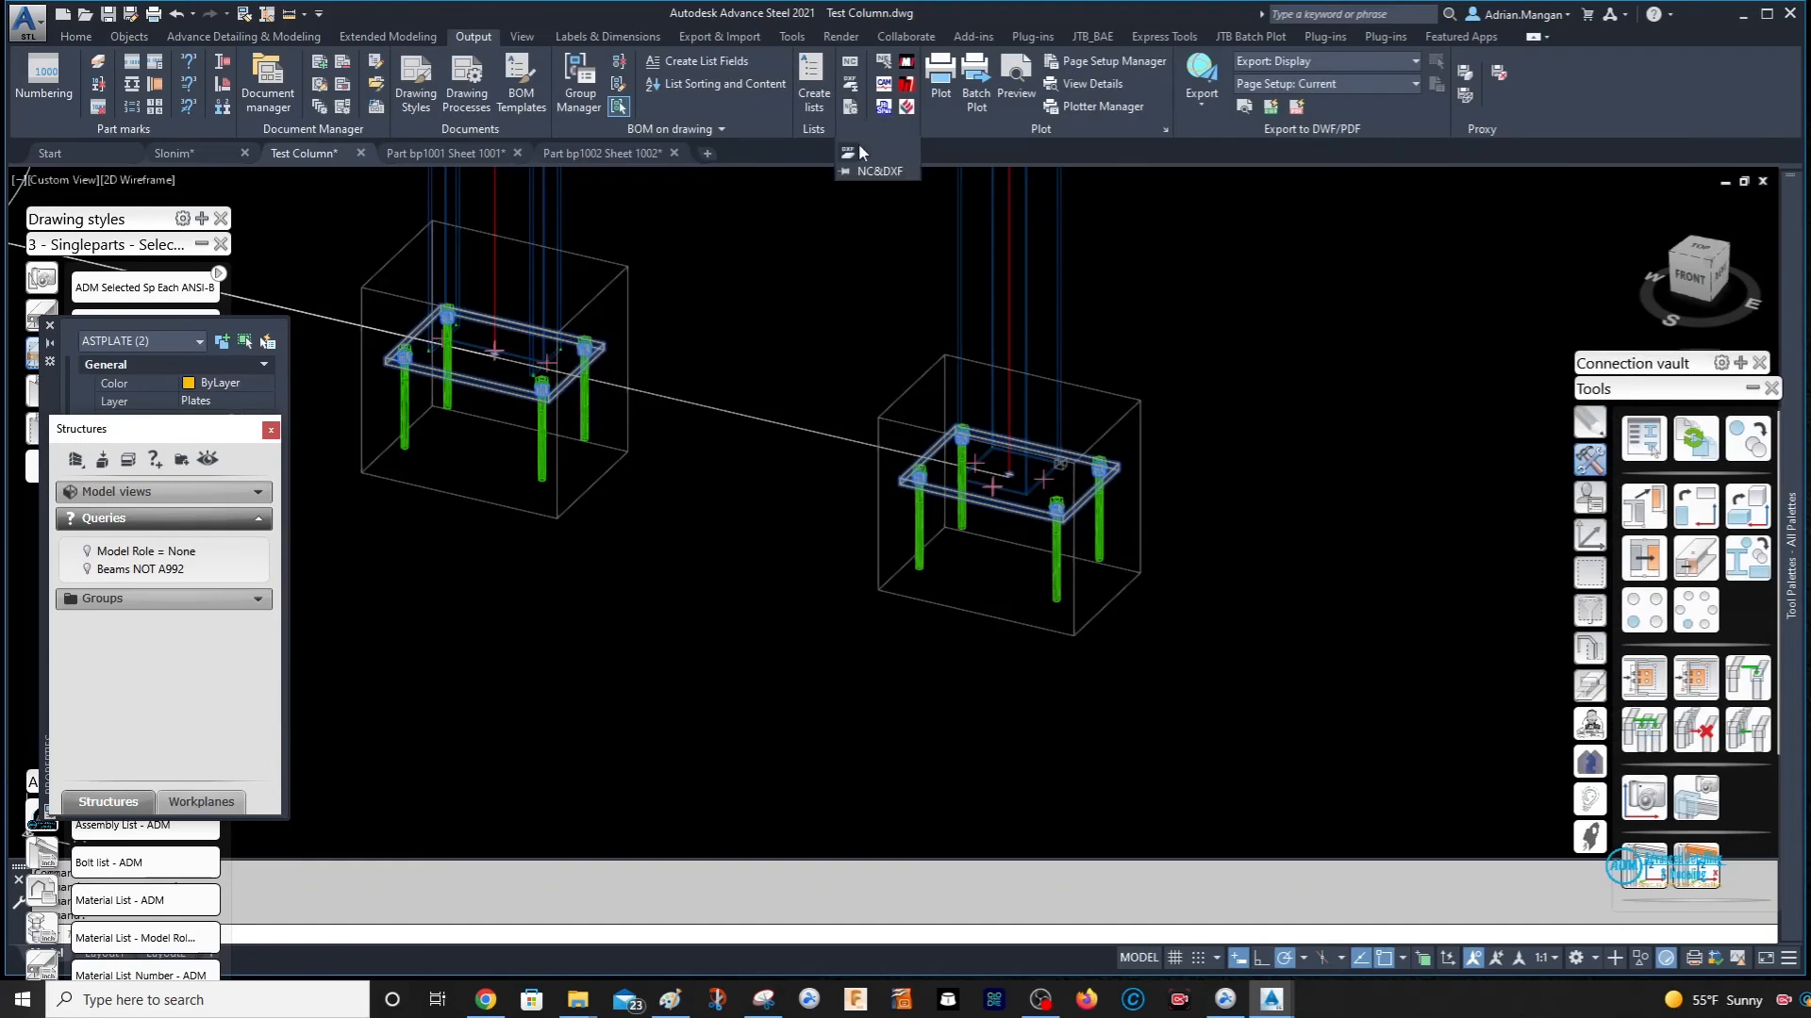
{"action": "left_click", "coordinate": [875, 128]}
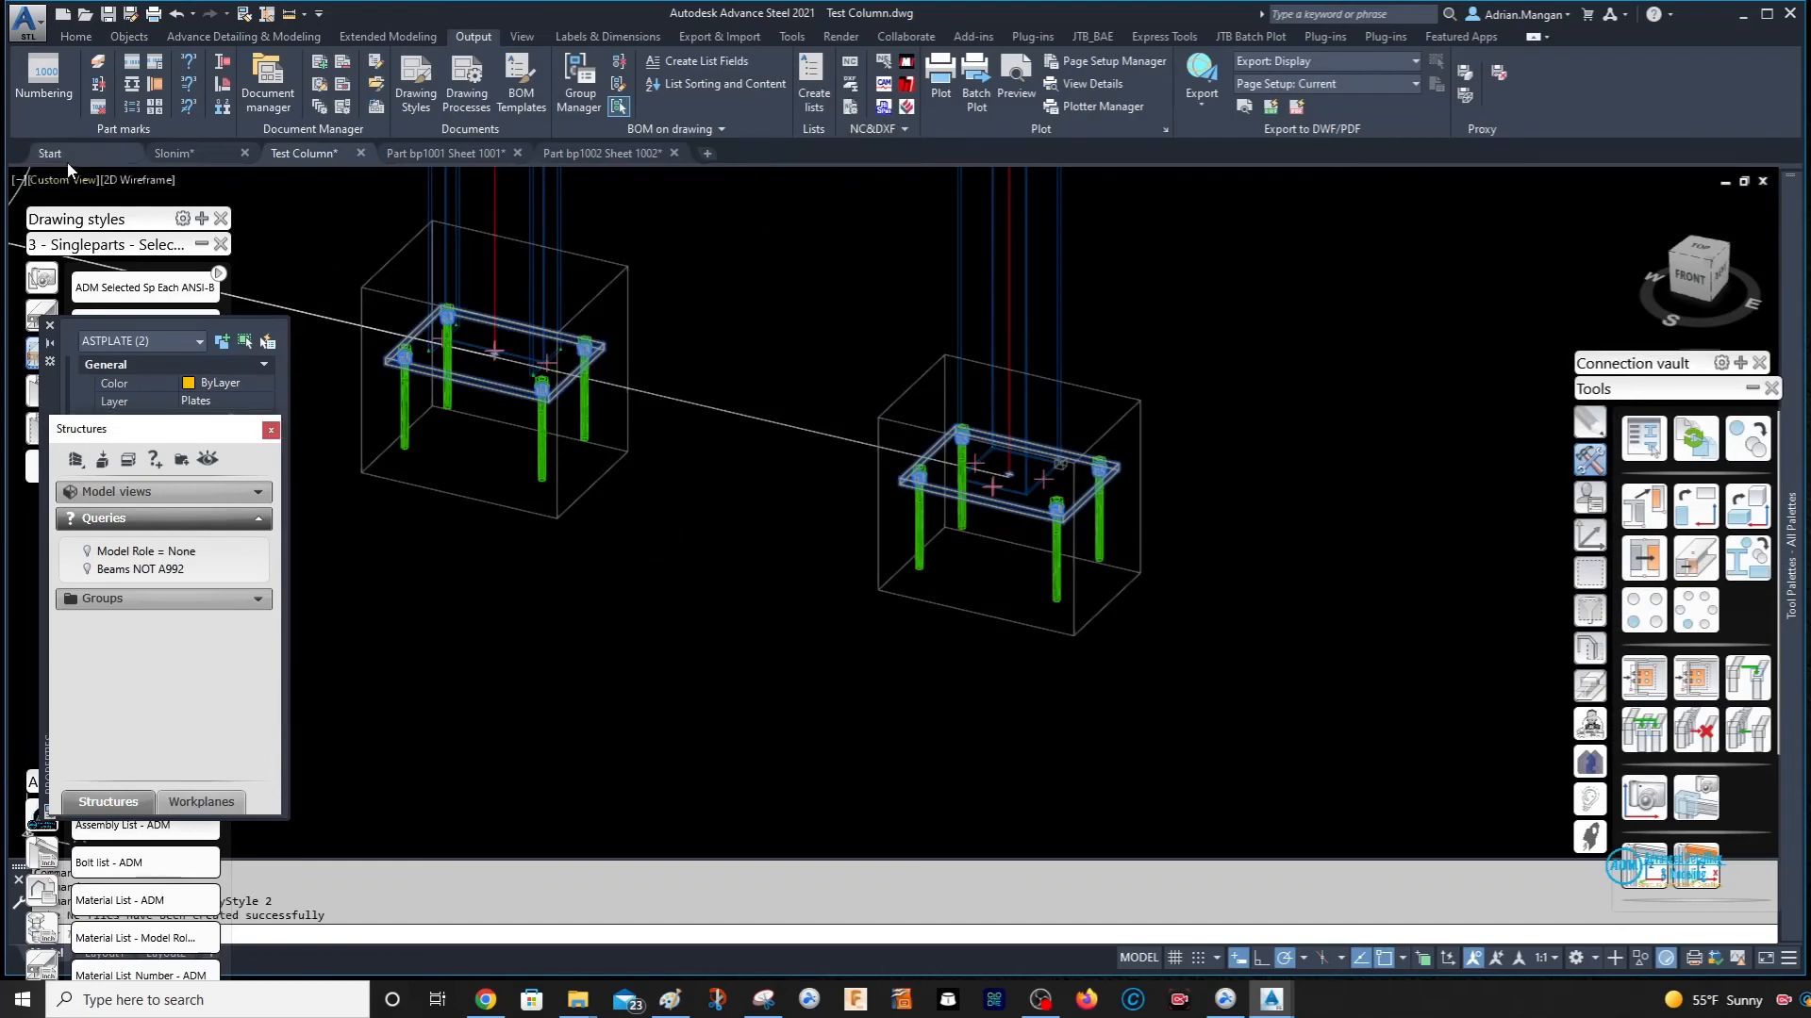
- Open the re-exported bp1001.nc1.dxf and bp1002.nc1.dxf files together from the NC folder
{"action": "left_click", "coordinate": [105, 151]}
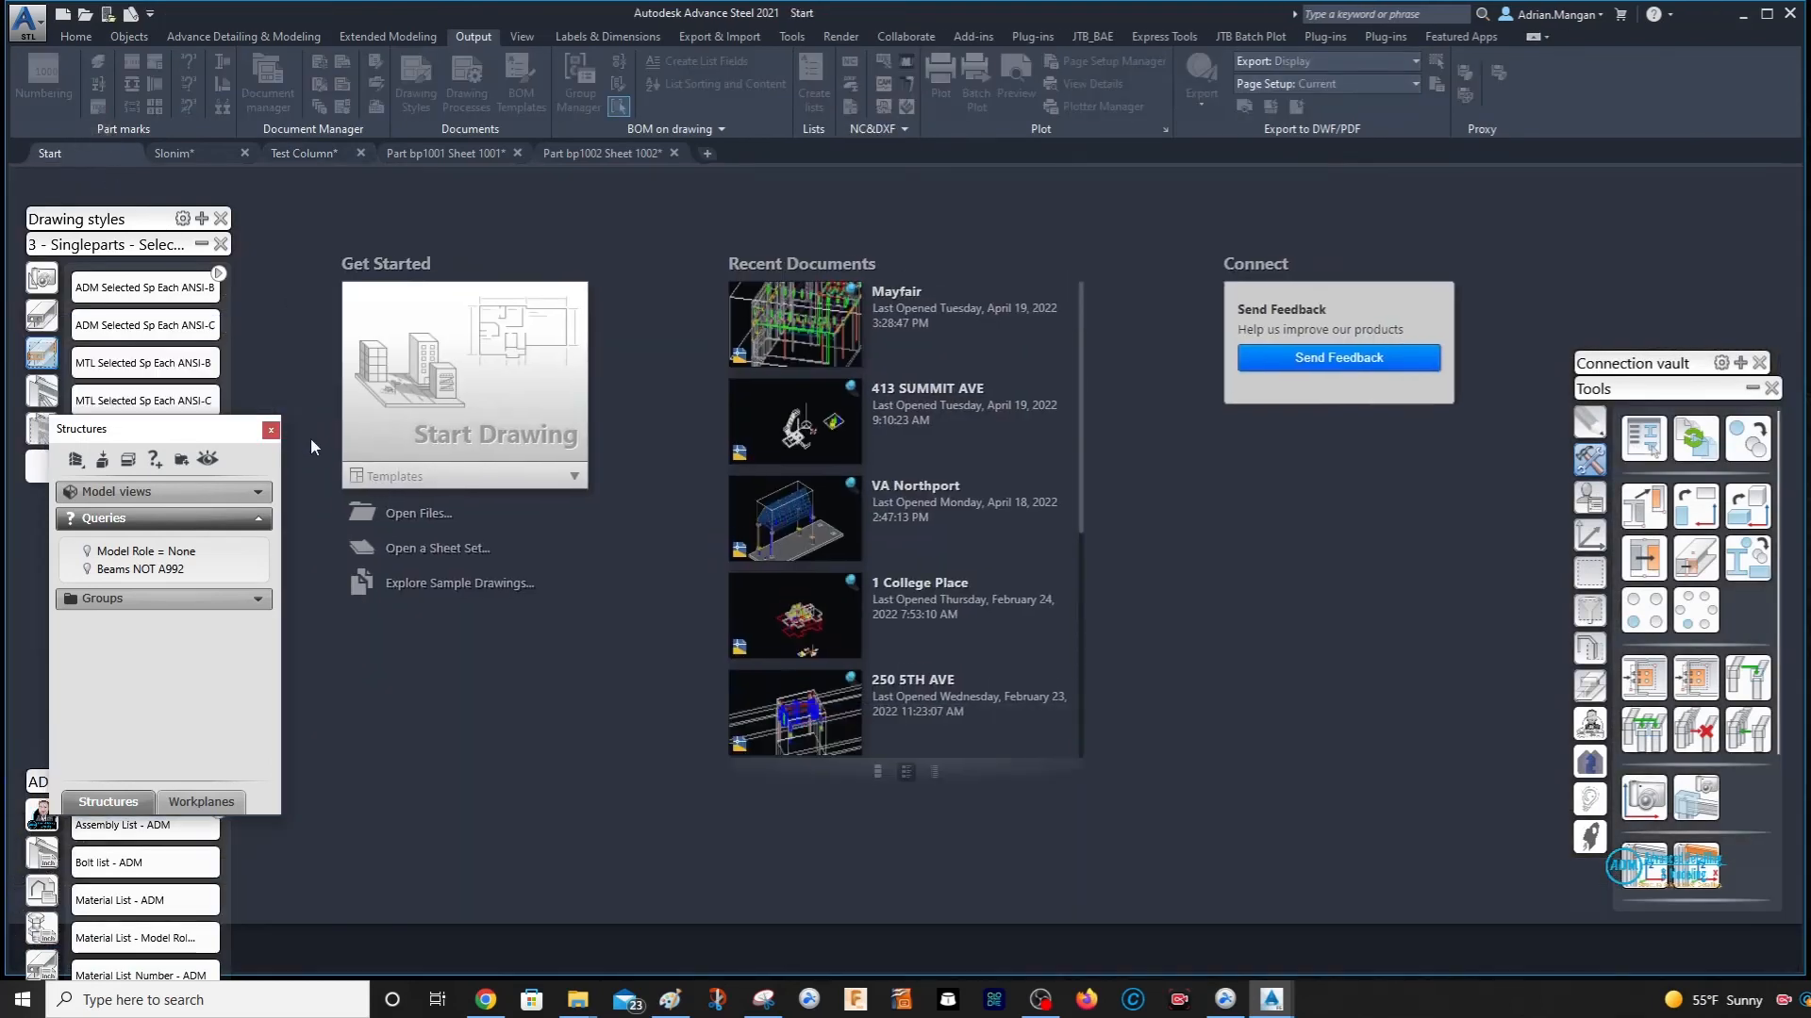
{"action": "left_click", "coordinate": [419, 513]}
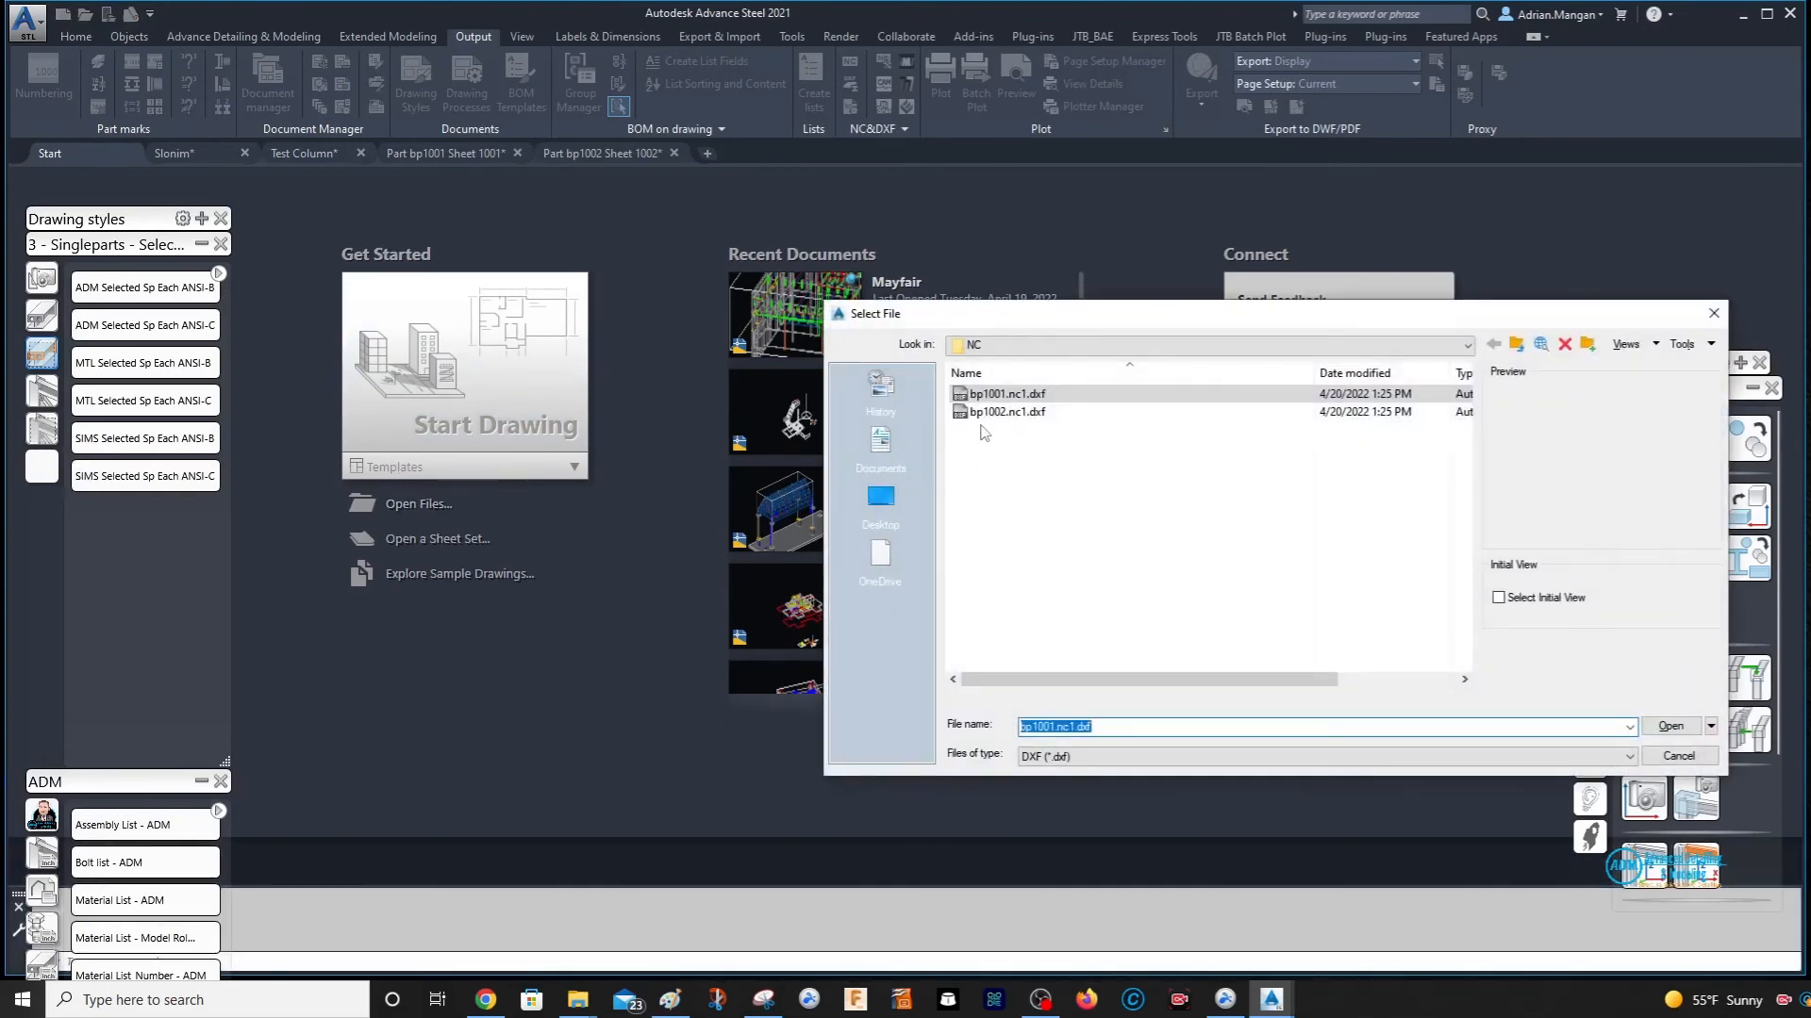
{"action": "left_click", "coordinate": [997, 413], "text": "shift"}
{"action": "left_click", "coordinate": [1650, 730]}
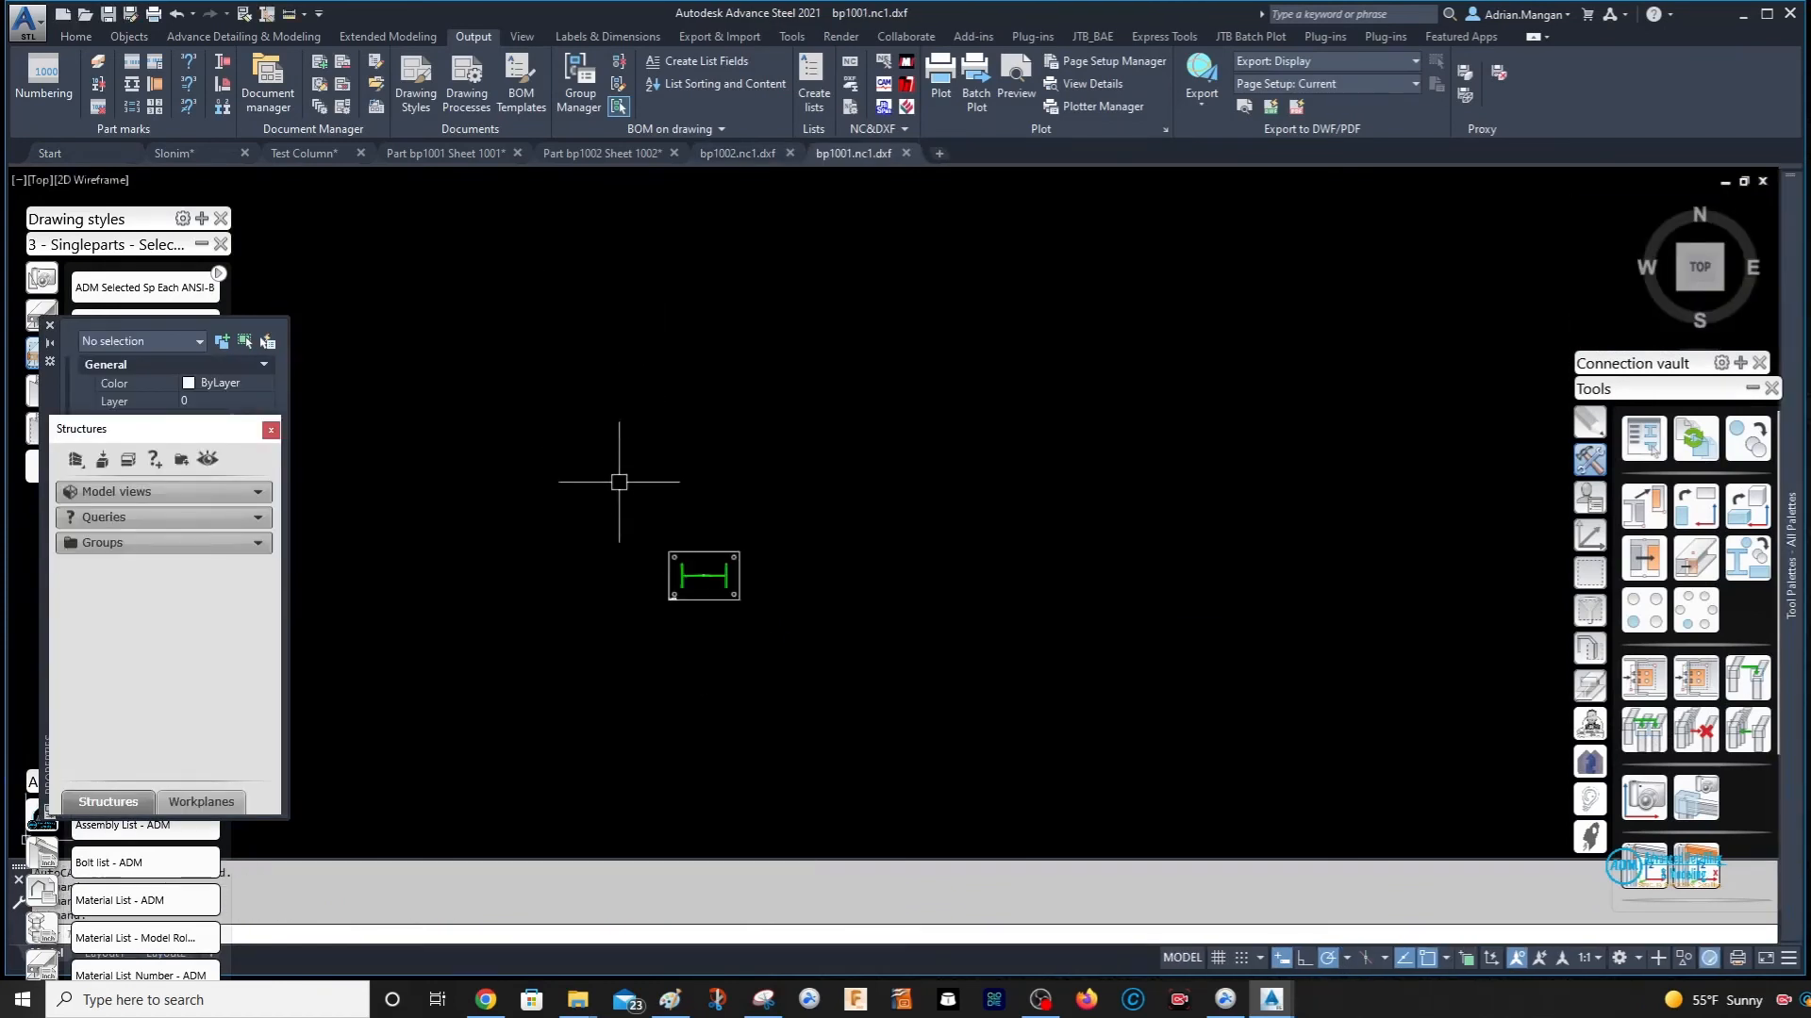
- Examine the column scribing in the bp1001 DXF, save it as bp1001.nc1.dwg, and close both DXF drawings
{"action": "scroll", "coordinate": [712, 532], "scroll_direction": "up", "scroll_amount": 6}
{"action": "scroll", "coordinate": [825, 457], "scroll_direction": "down", "scroll_amount": 4}
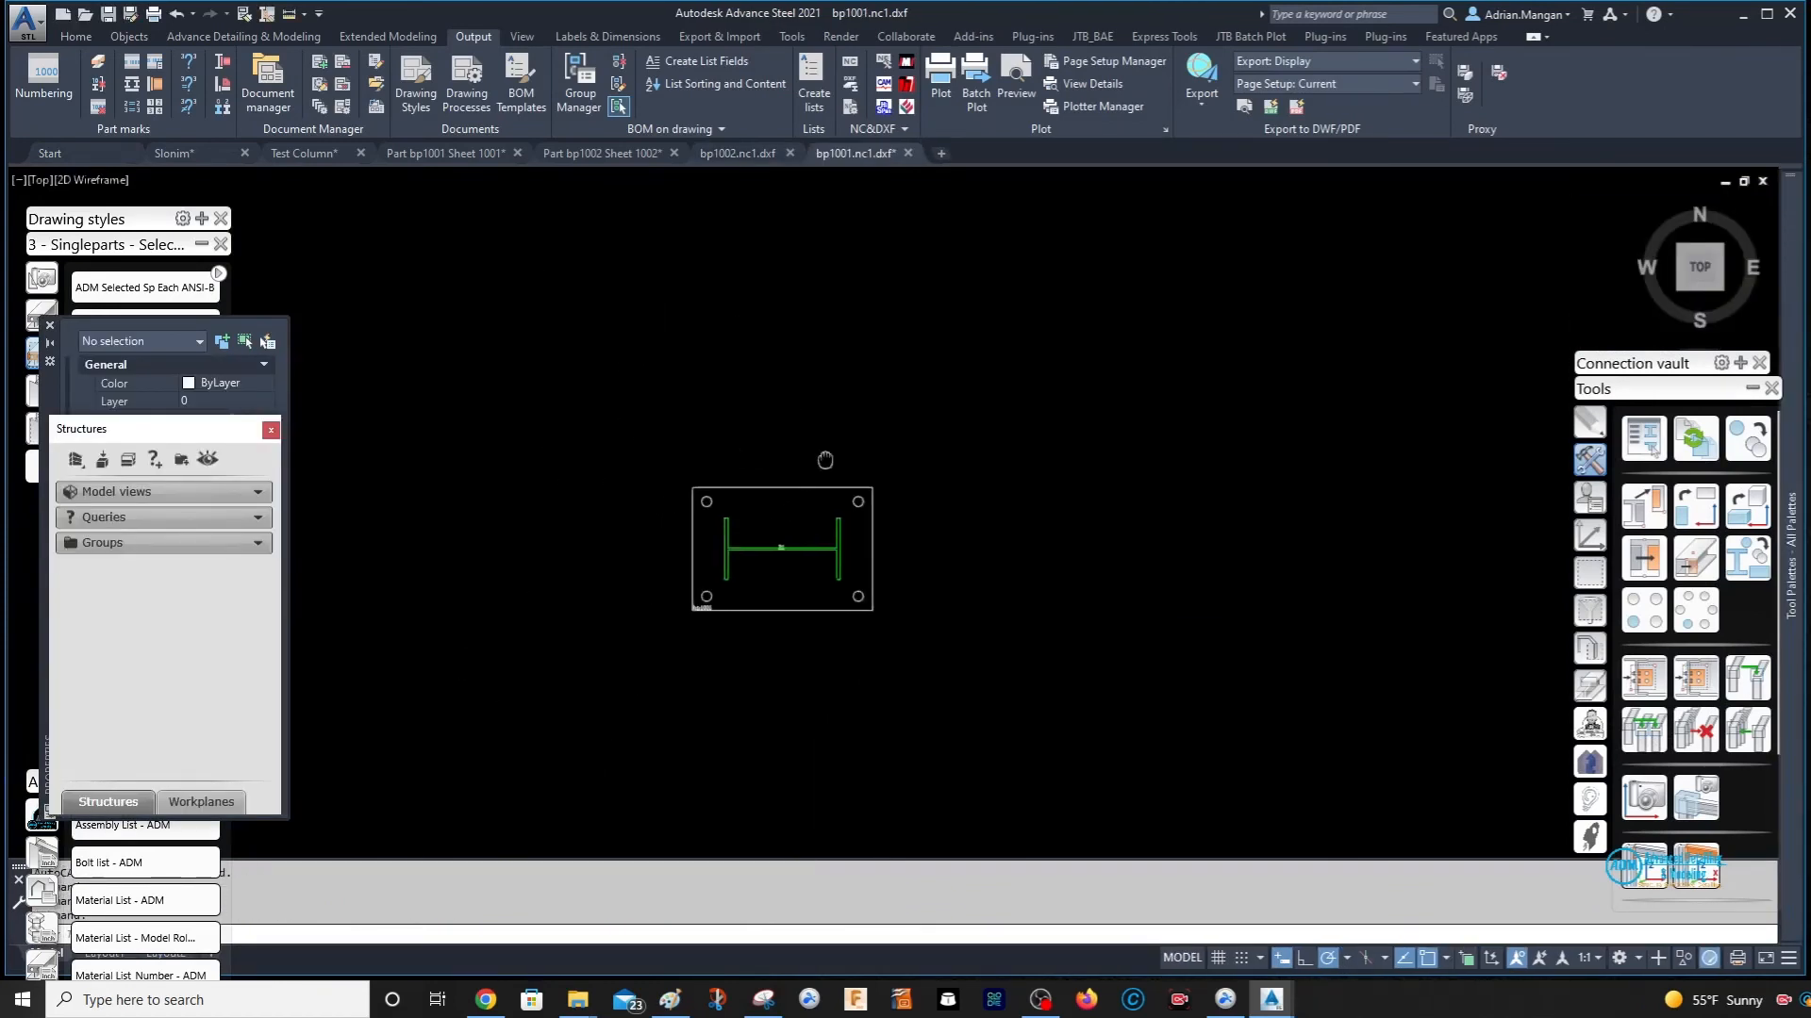
{"action": "left_click", "coordinate": [909, 154]}
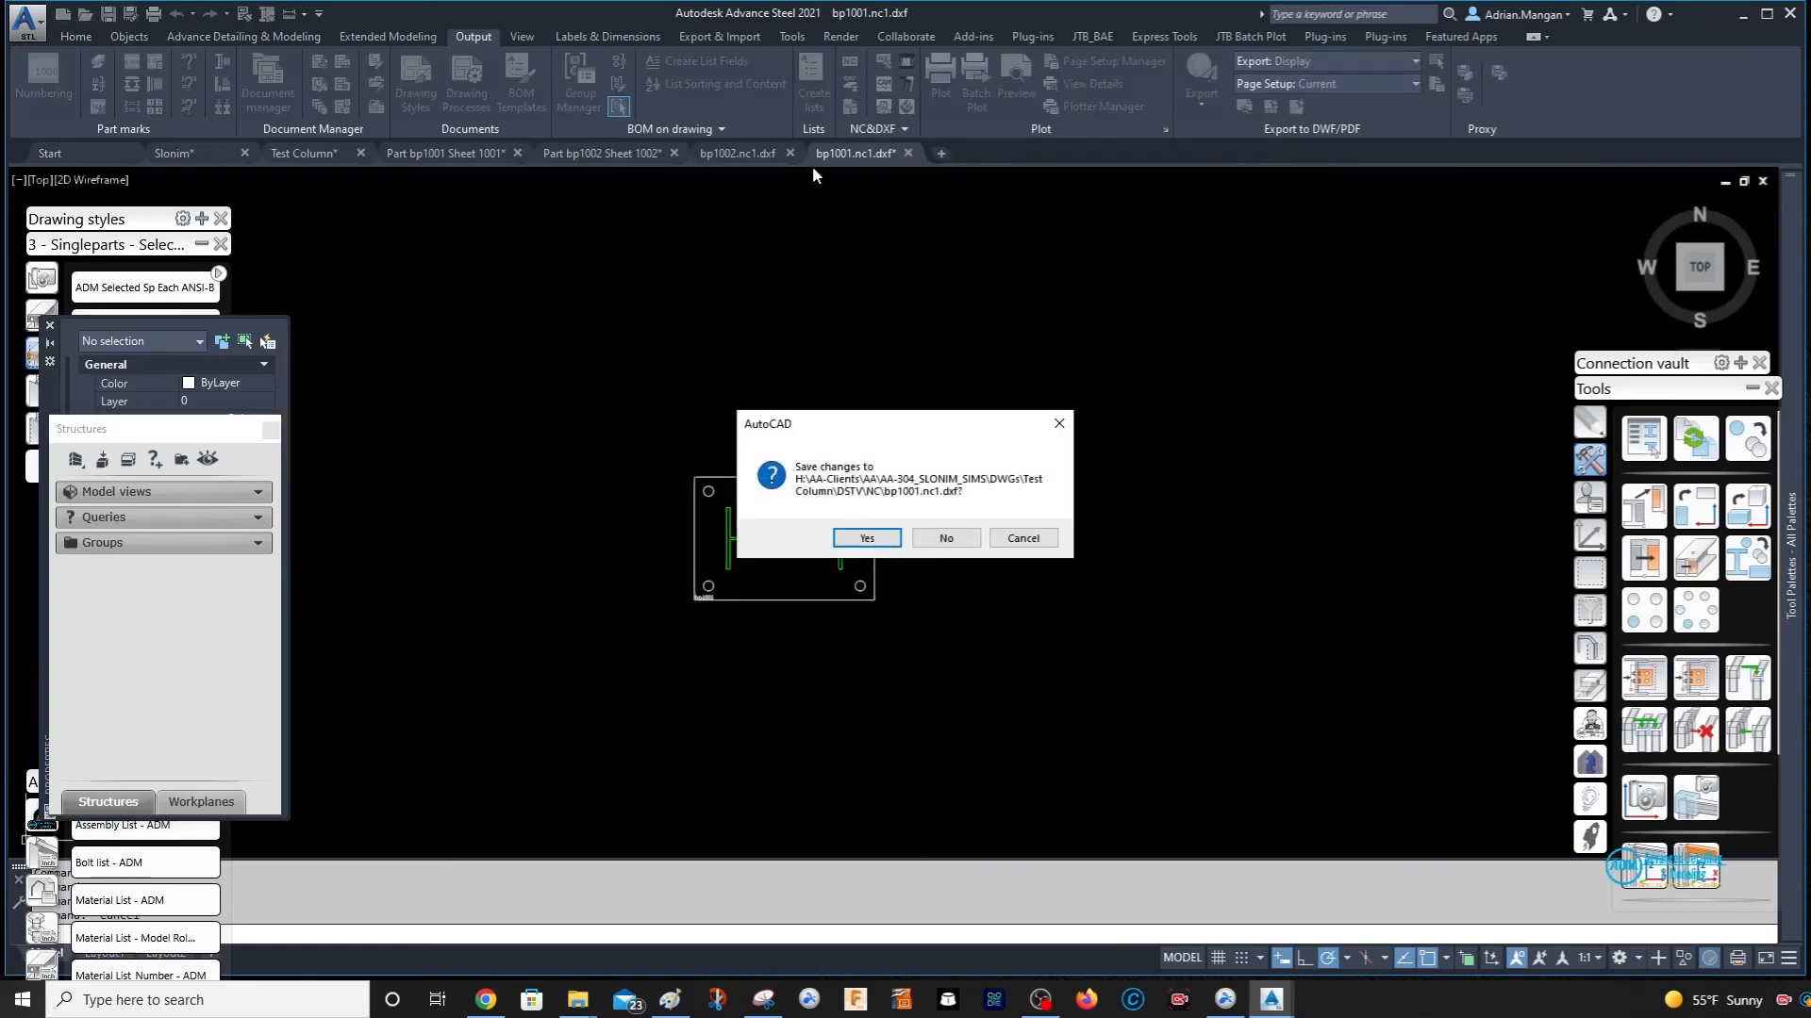
{"action": "left_click", "coordinate": [879, 544]}
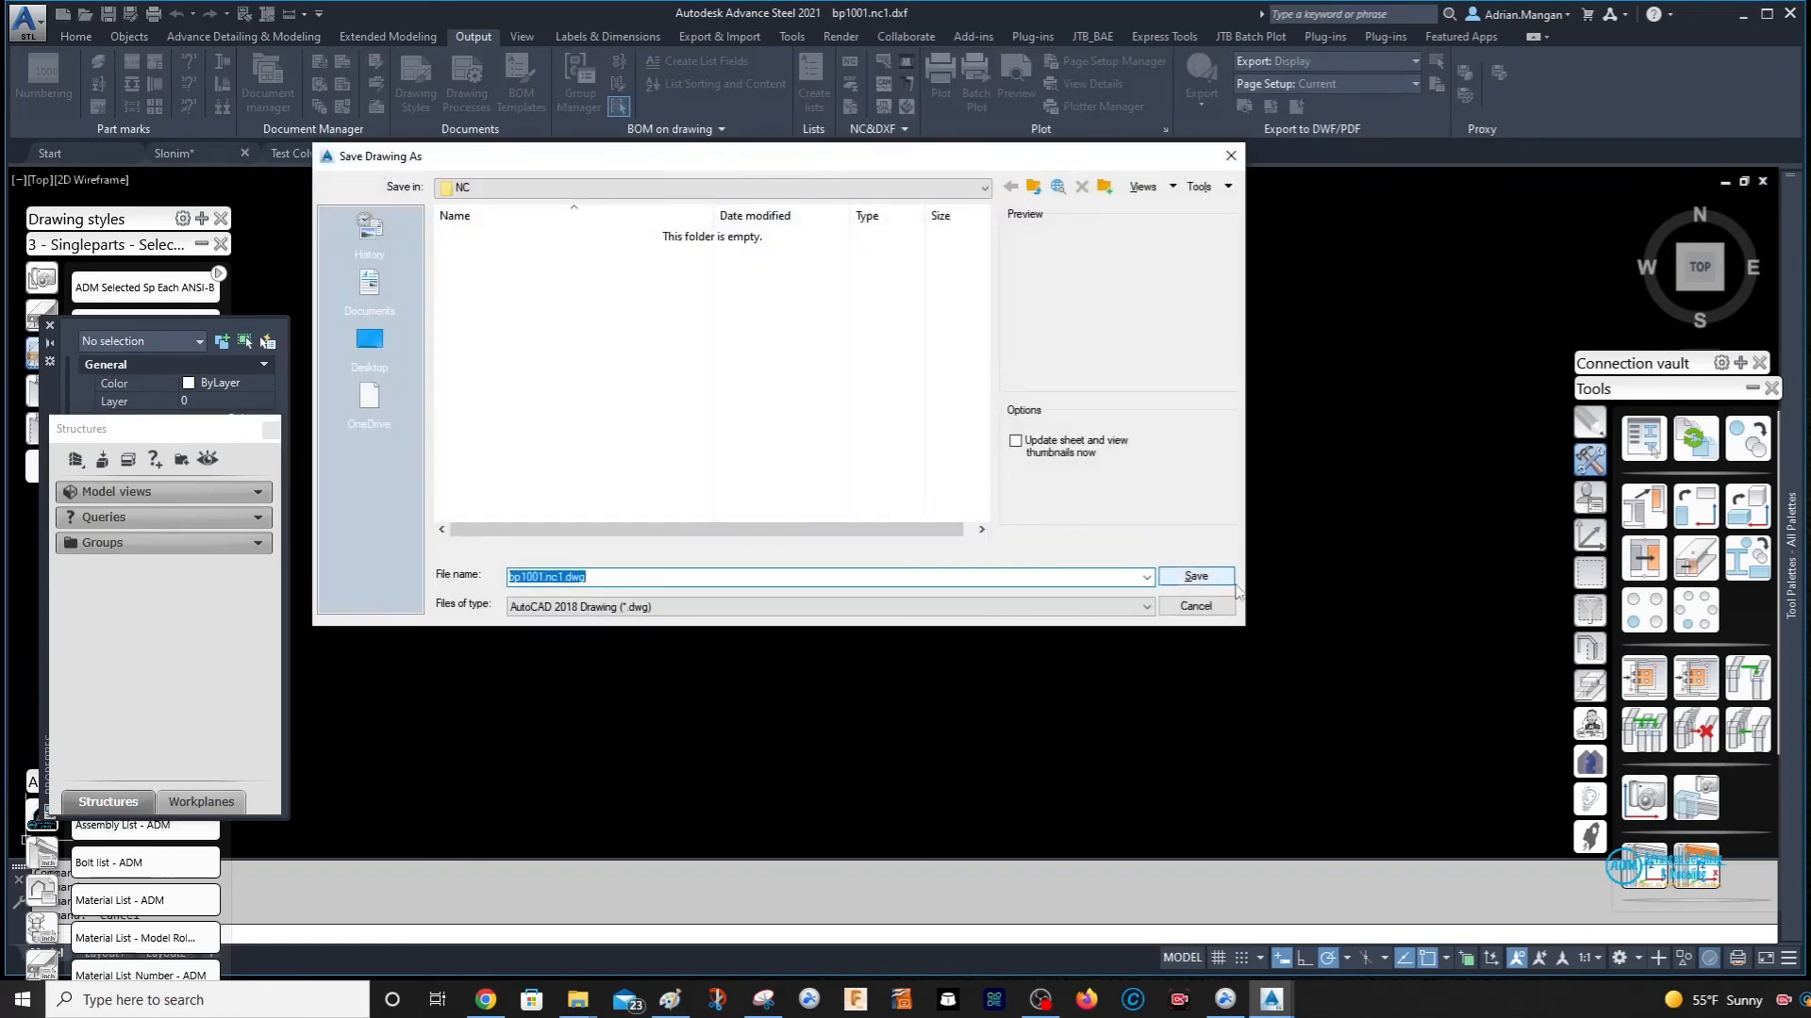
{"action": "left_click", "coordinate": [1215, 571]}
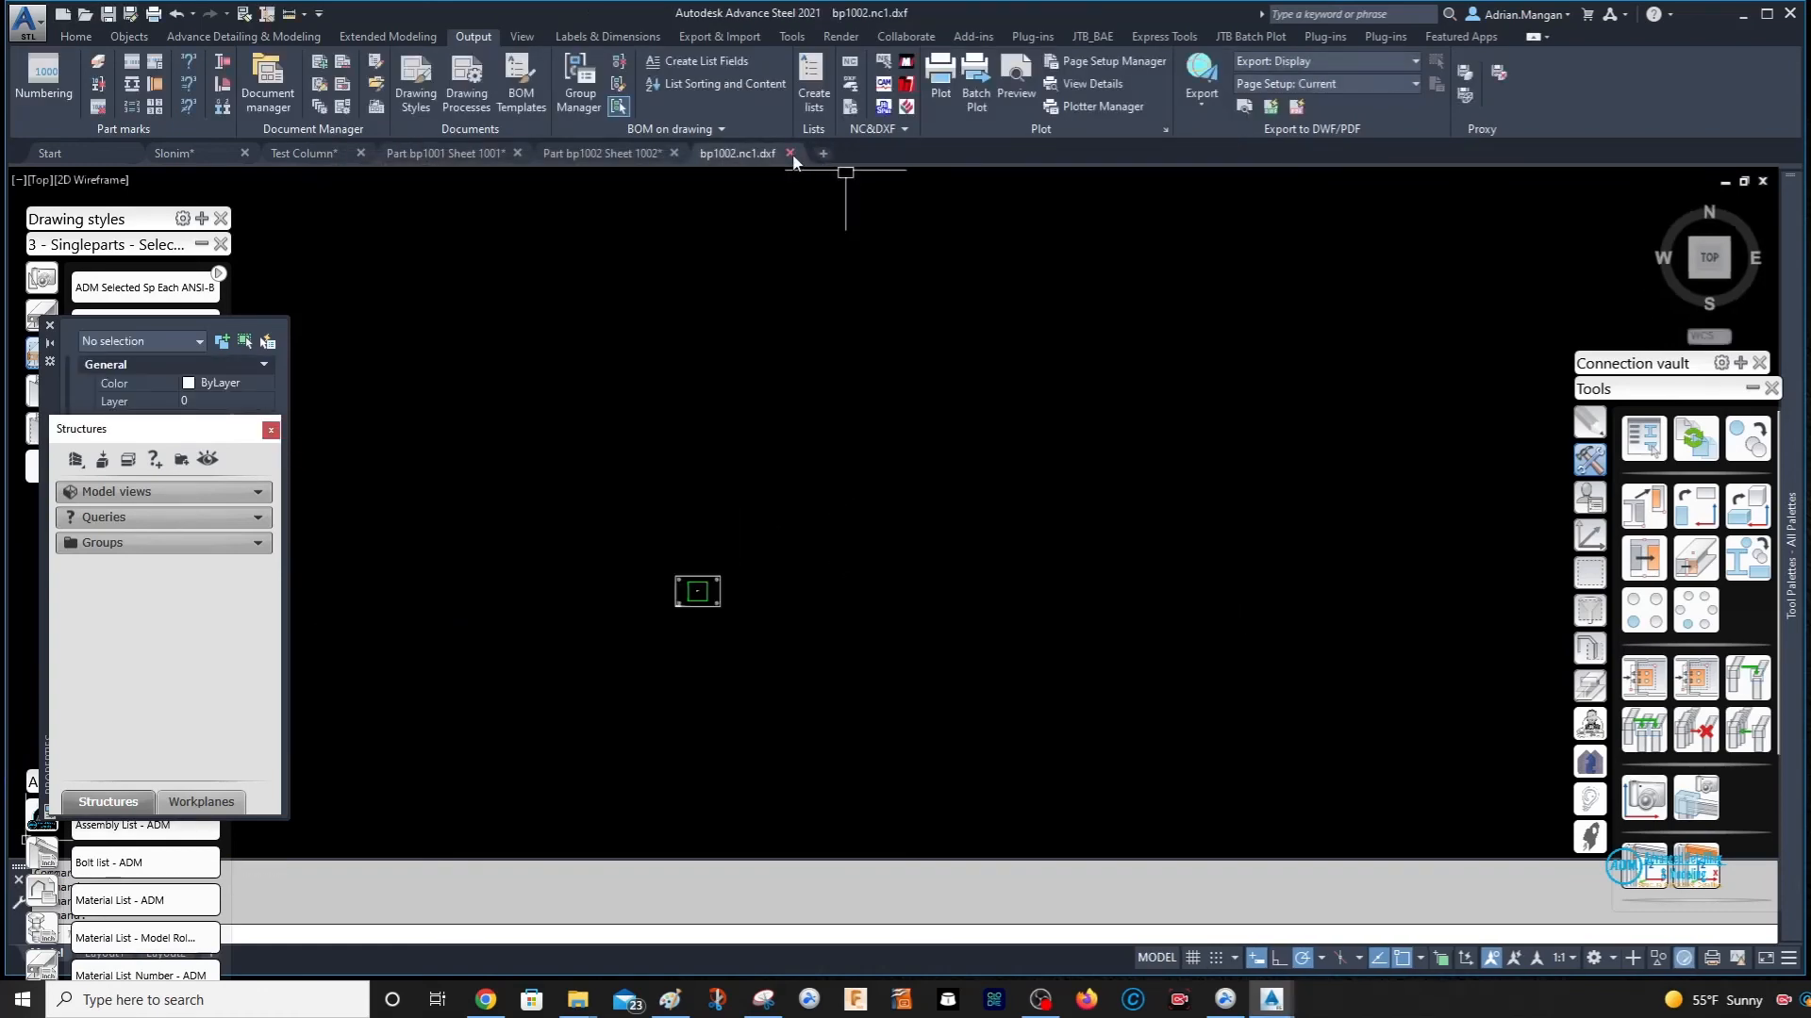
{"action": "left_click", "coordinate": [790, 153]}
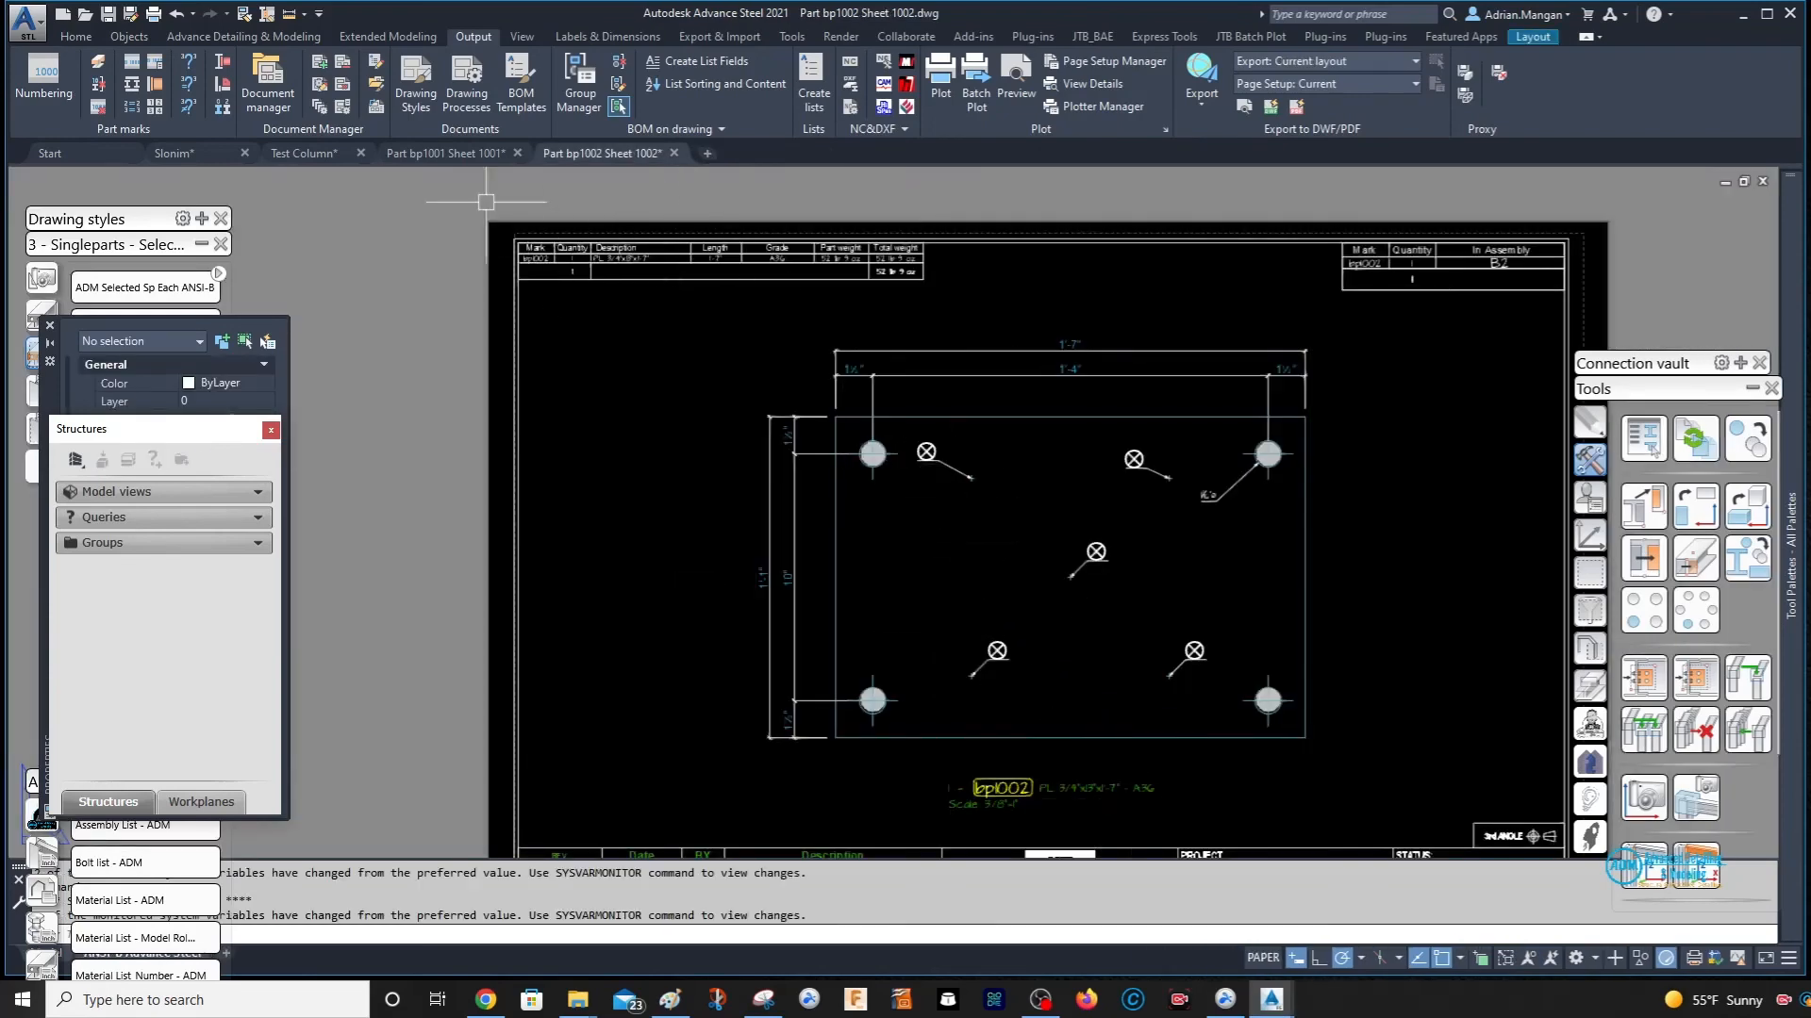
- Return to the Test Column model and filter the Management Tools defaults by "sc"
{"action": "left_click", "coordinate": [316, 153]}
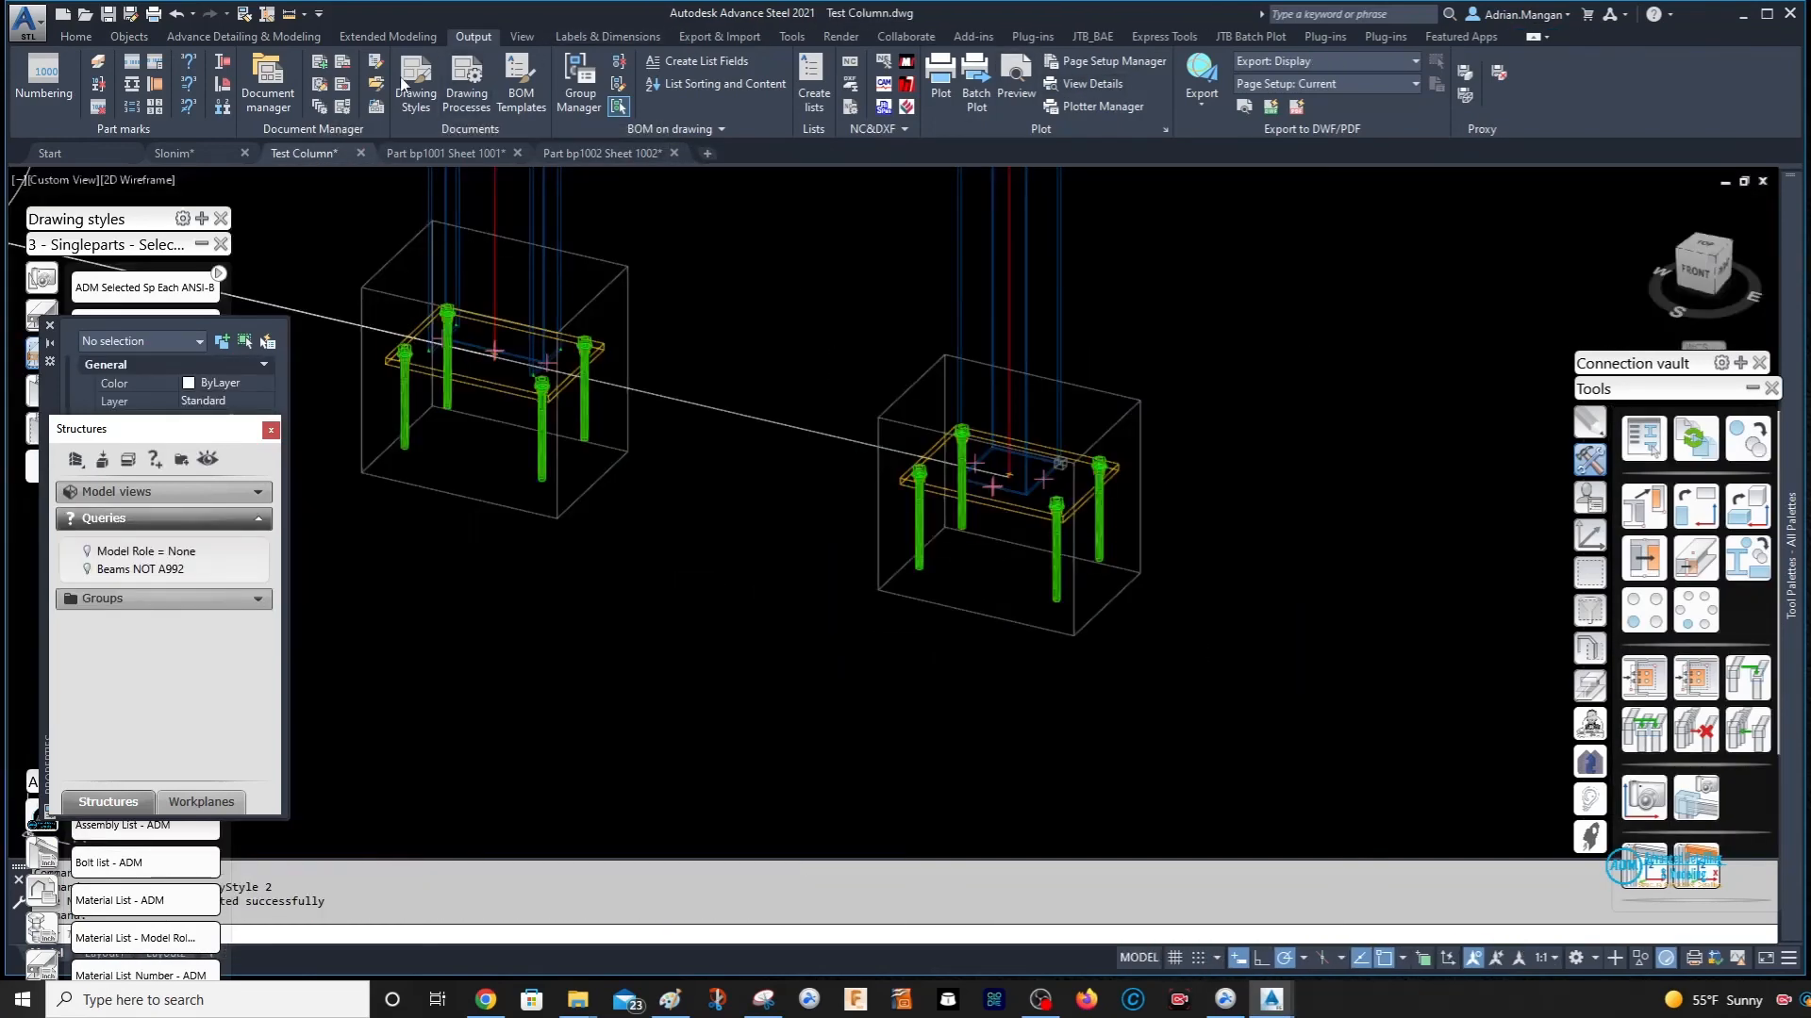
{"action": "left_click", "coordinate": [74, 36]}
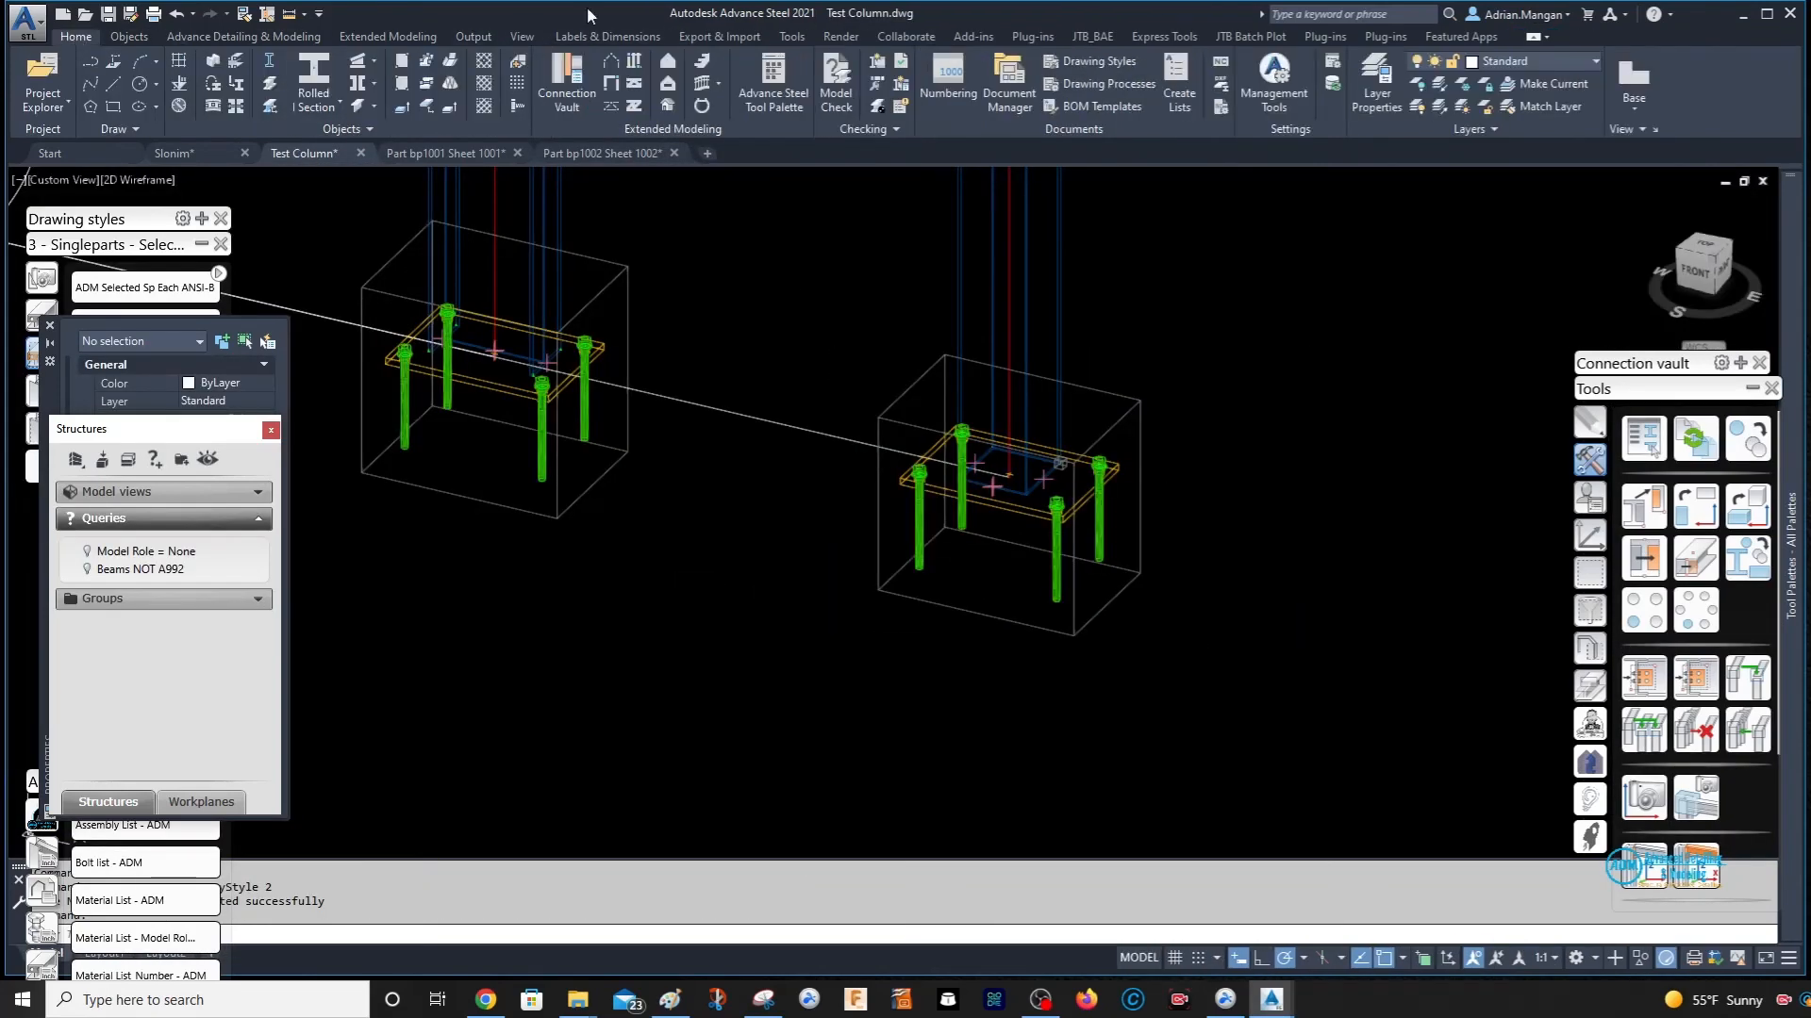
{"action": "left_click", "coordinate": [1260, 77]}
{"action": "left_click", "coordinate": [1108, 222]}
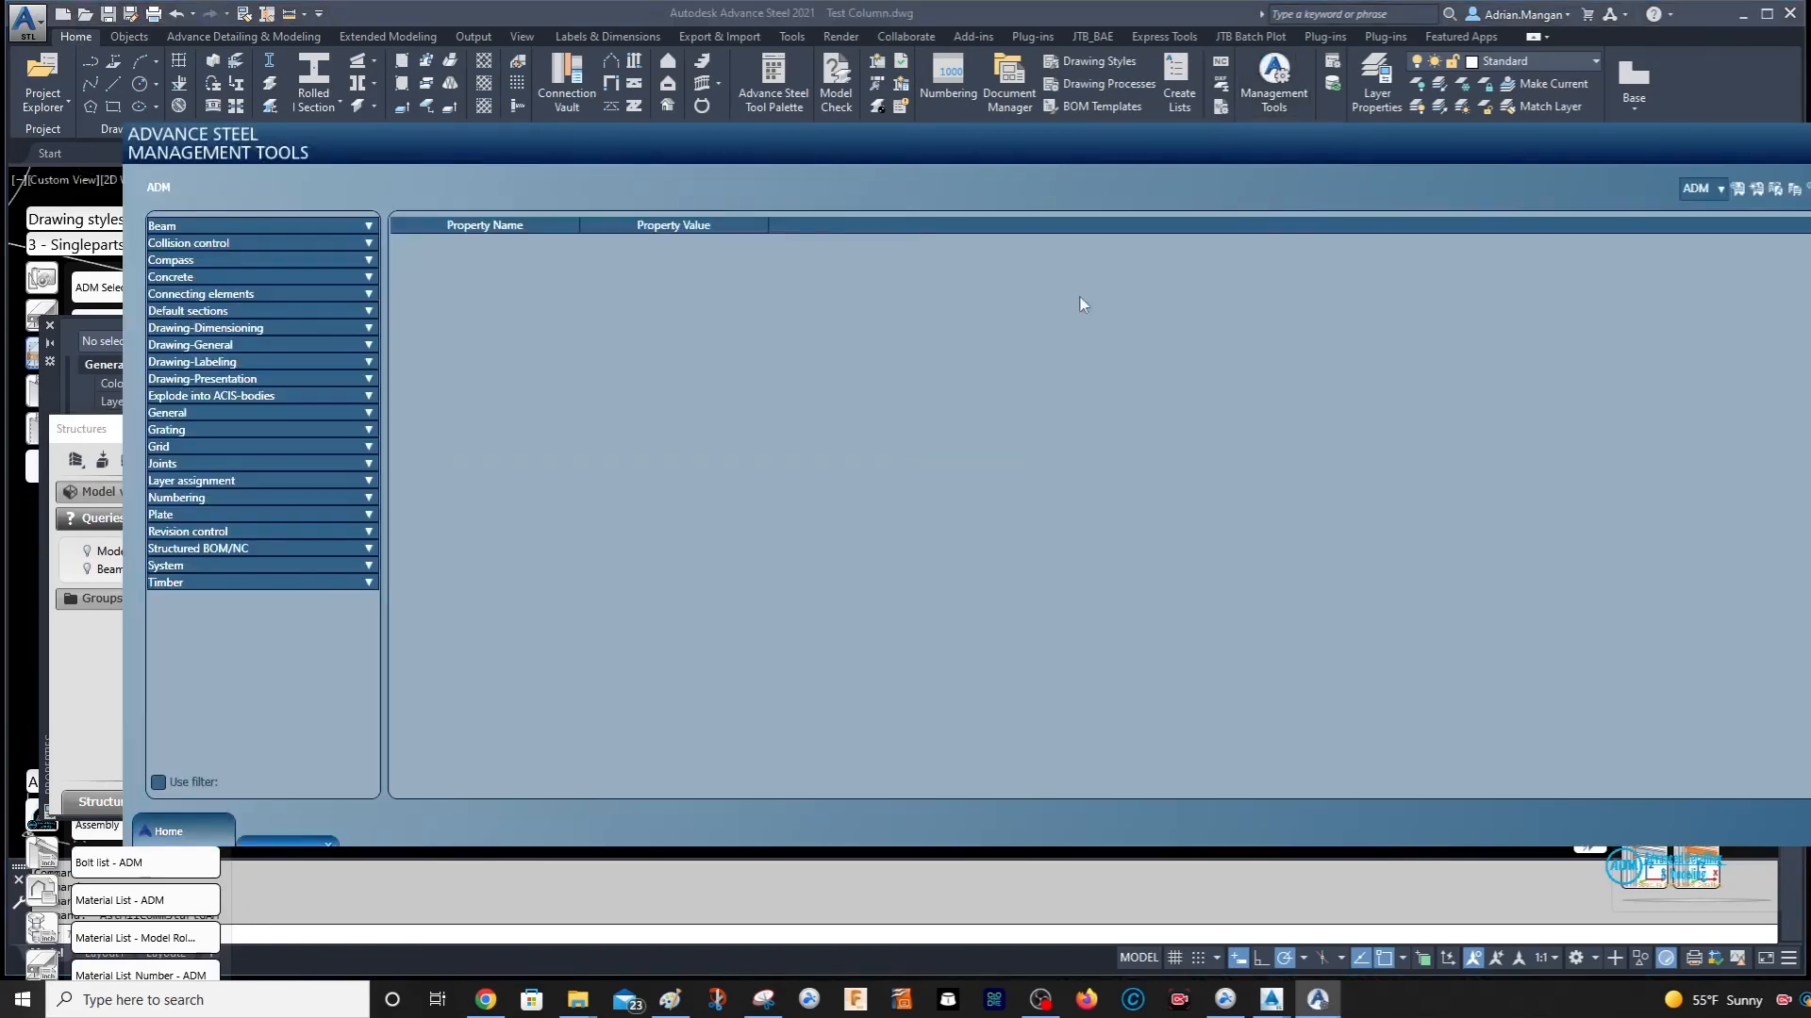
{"action": "left_click", "coordinate": [360, 549]}
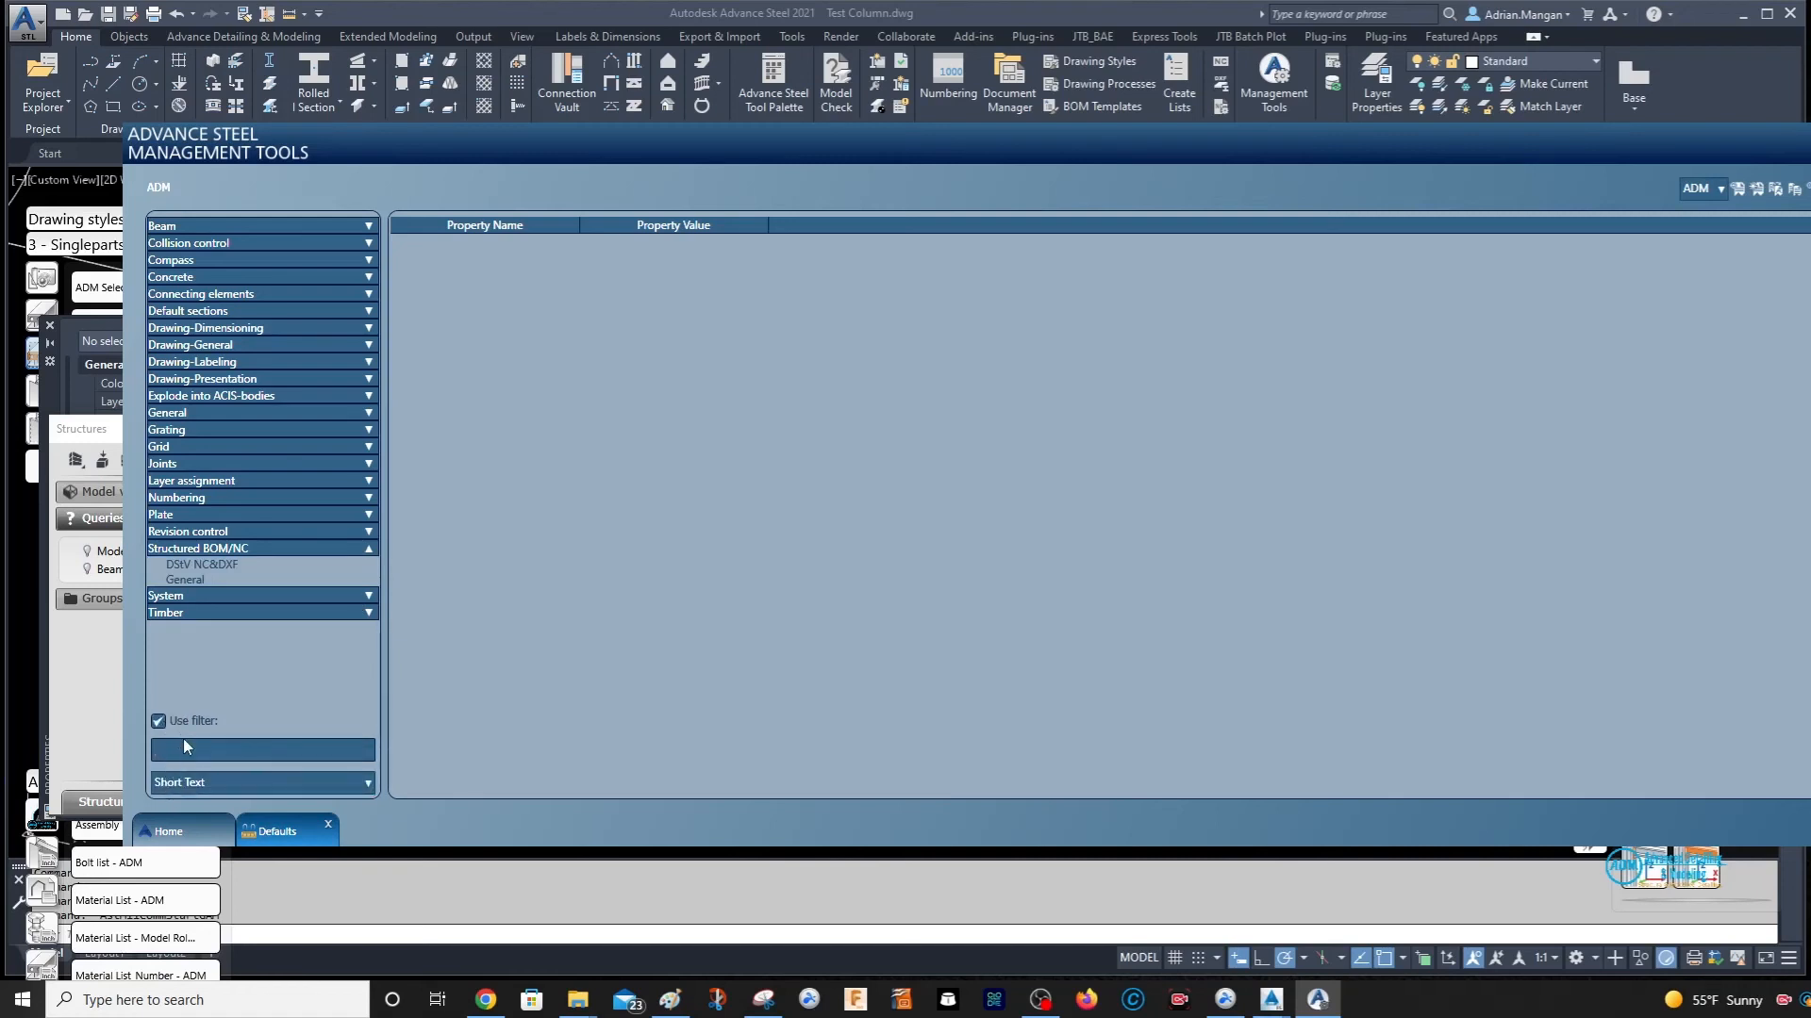
{"action": "left_click", "coordinate": [185, 745]}
{"action": "type", "text": "sc"}
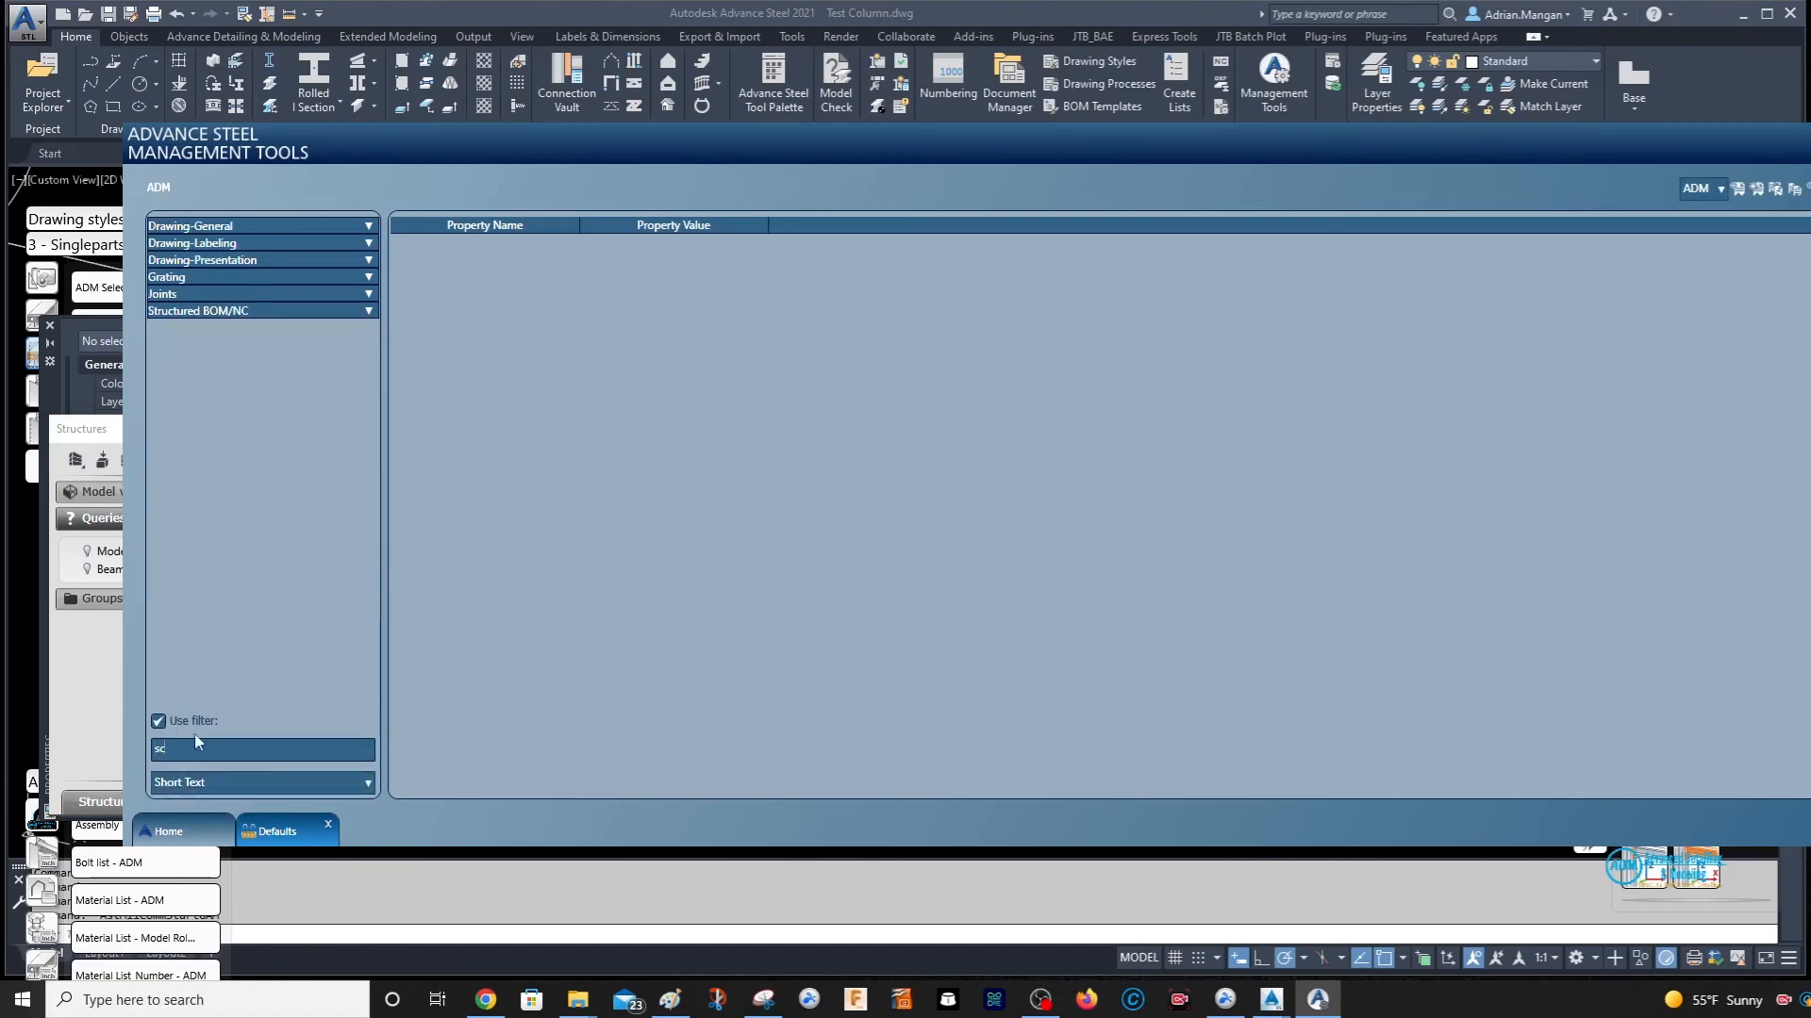
- Turn off the scribing lines in the Structured BOM/NC General defaults and update the defaults in the model
{"action": "left_click", "coordinate": [360, 311]}
{"action": "left_click", "coordinate": [283, 327]}
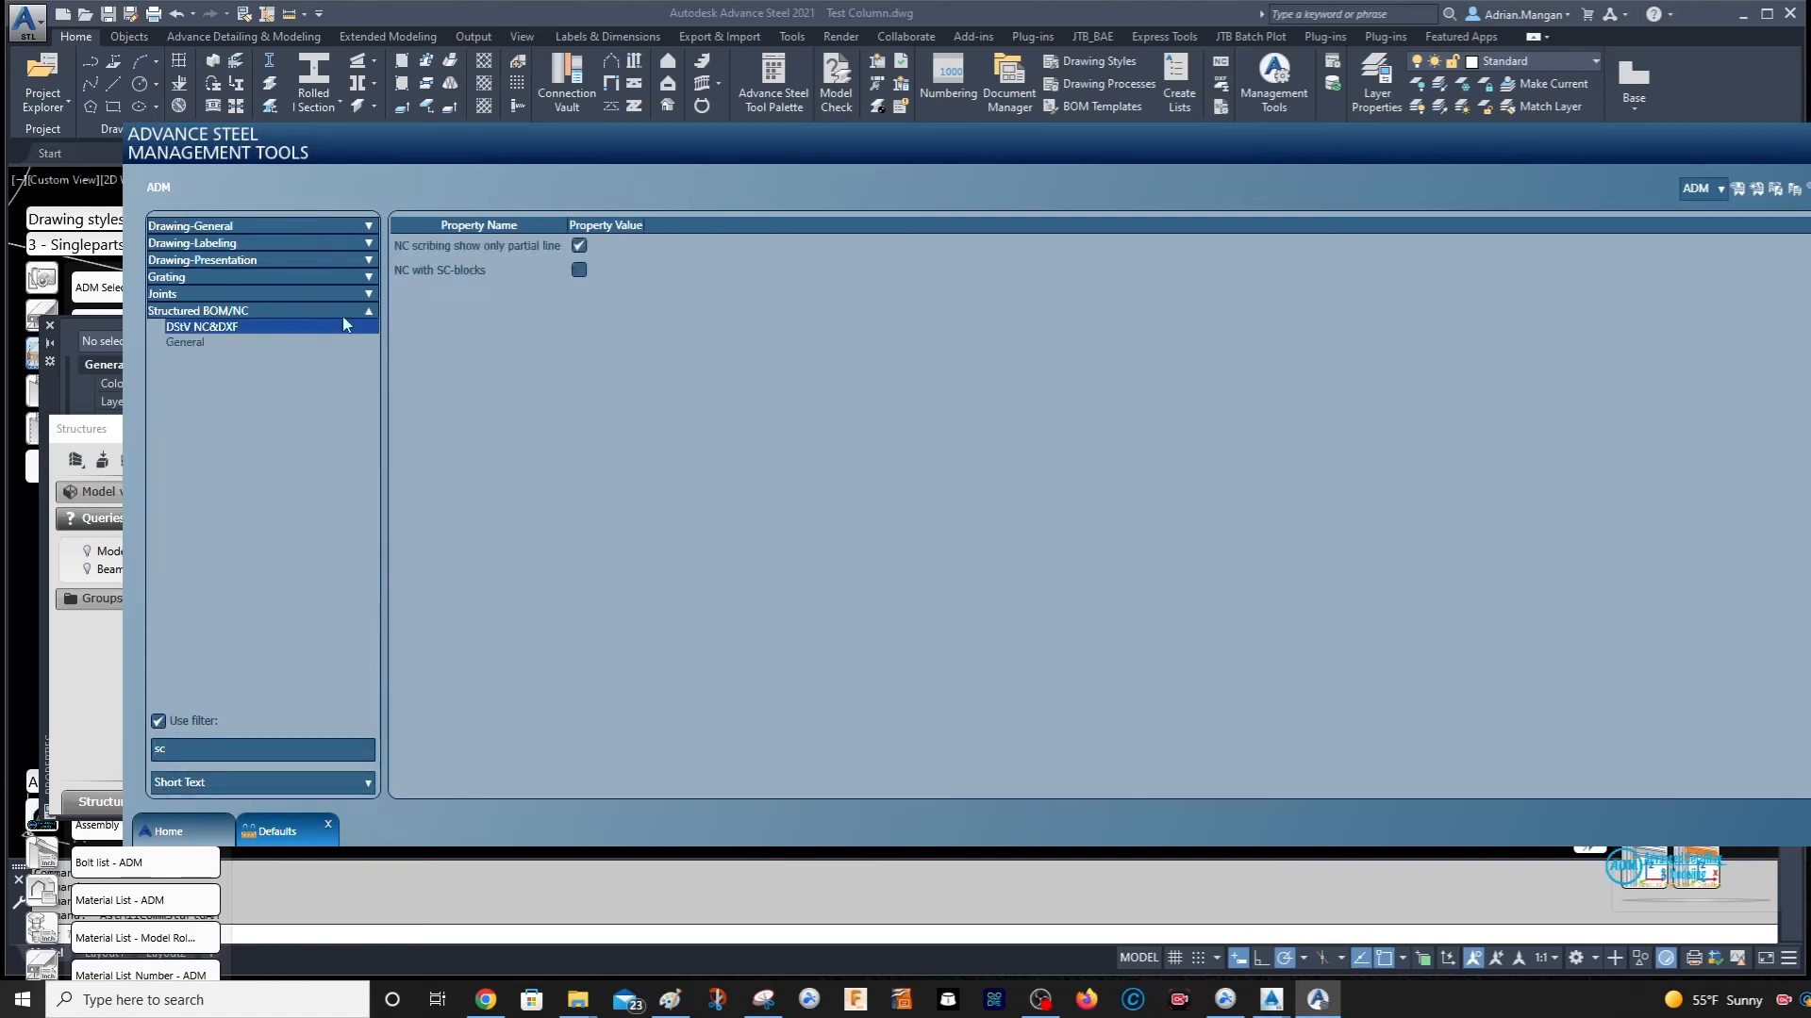
{"action": "left_click", "coordinate": [228, 343]}
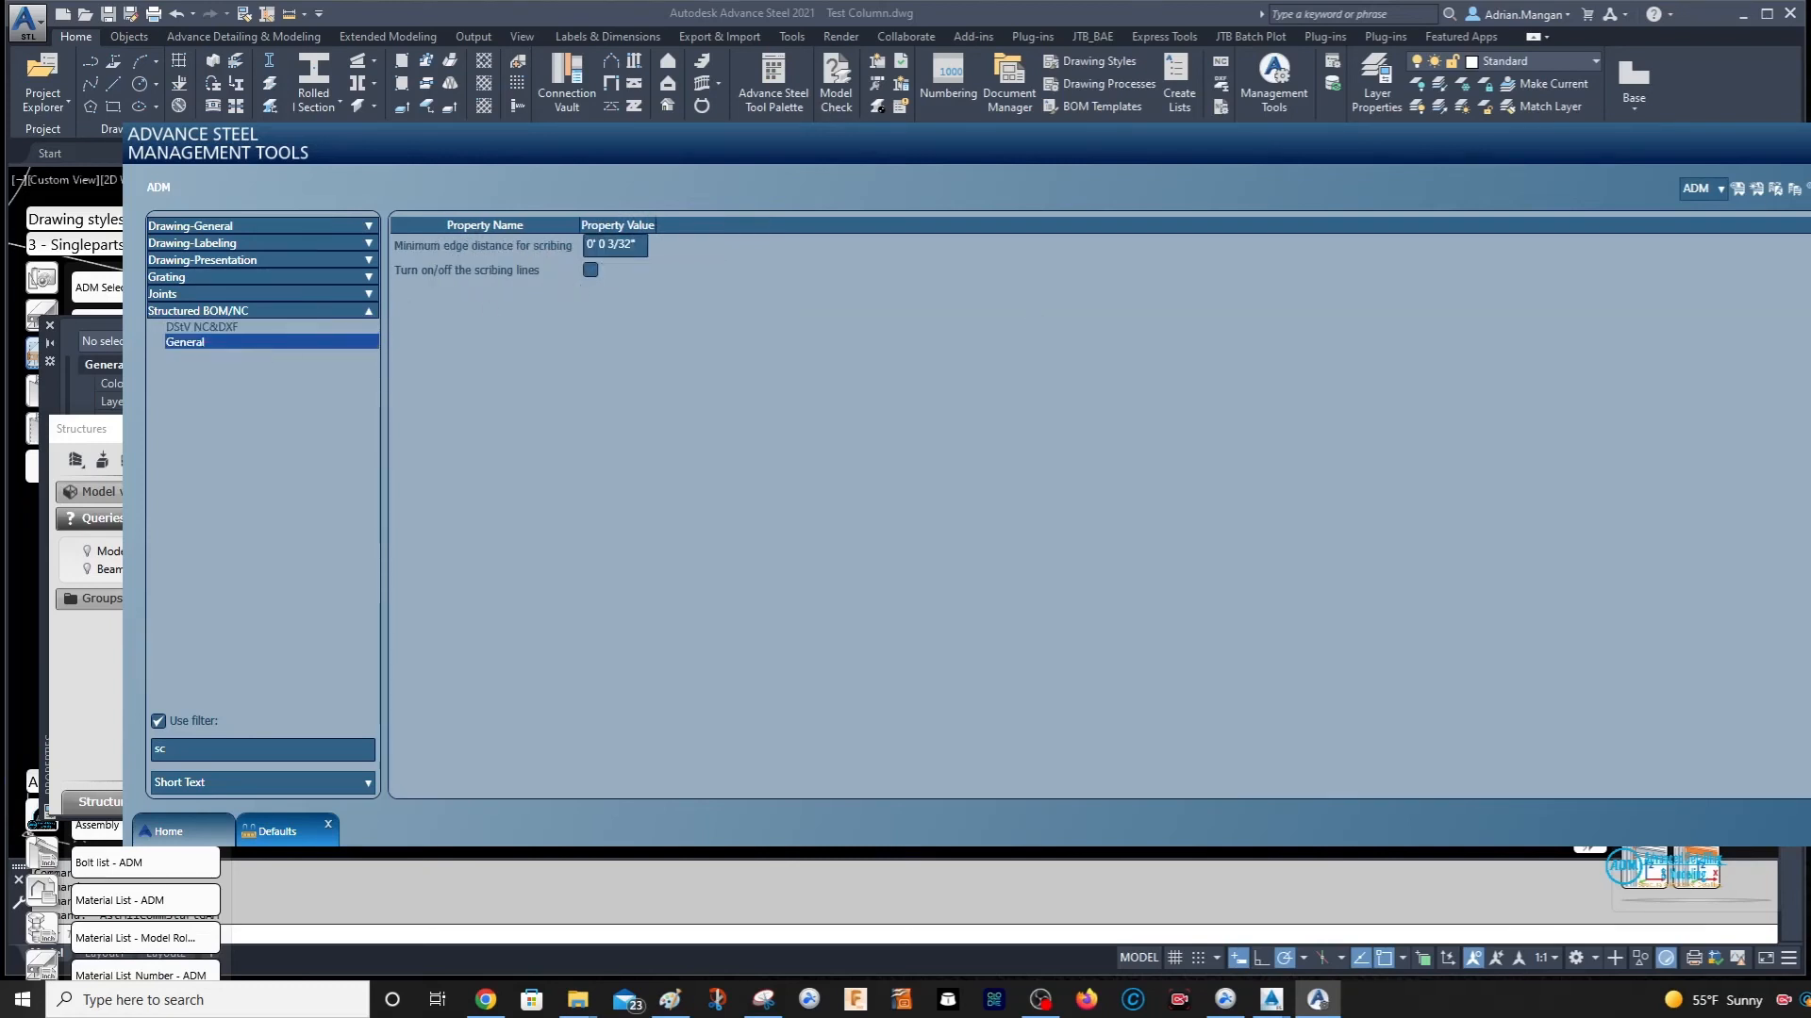
{"action": "left_click", "coordinate": [1808, 134]}
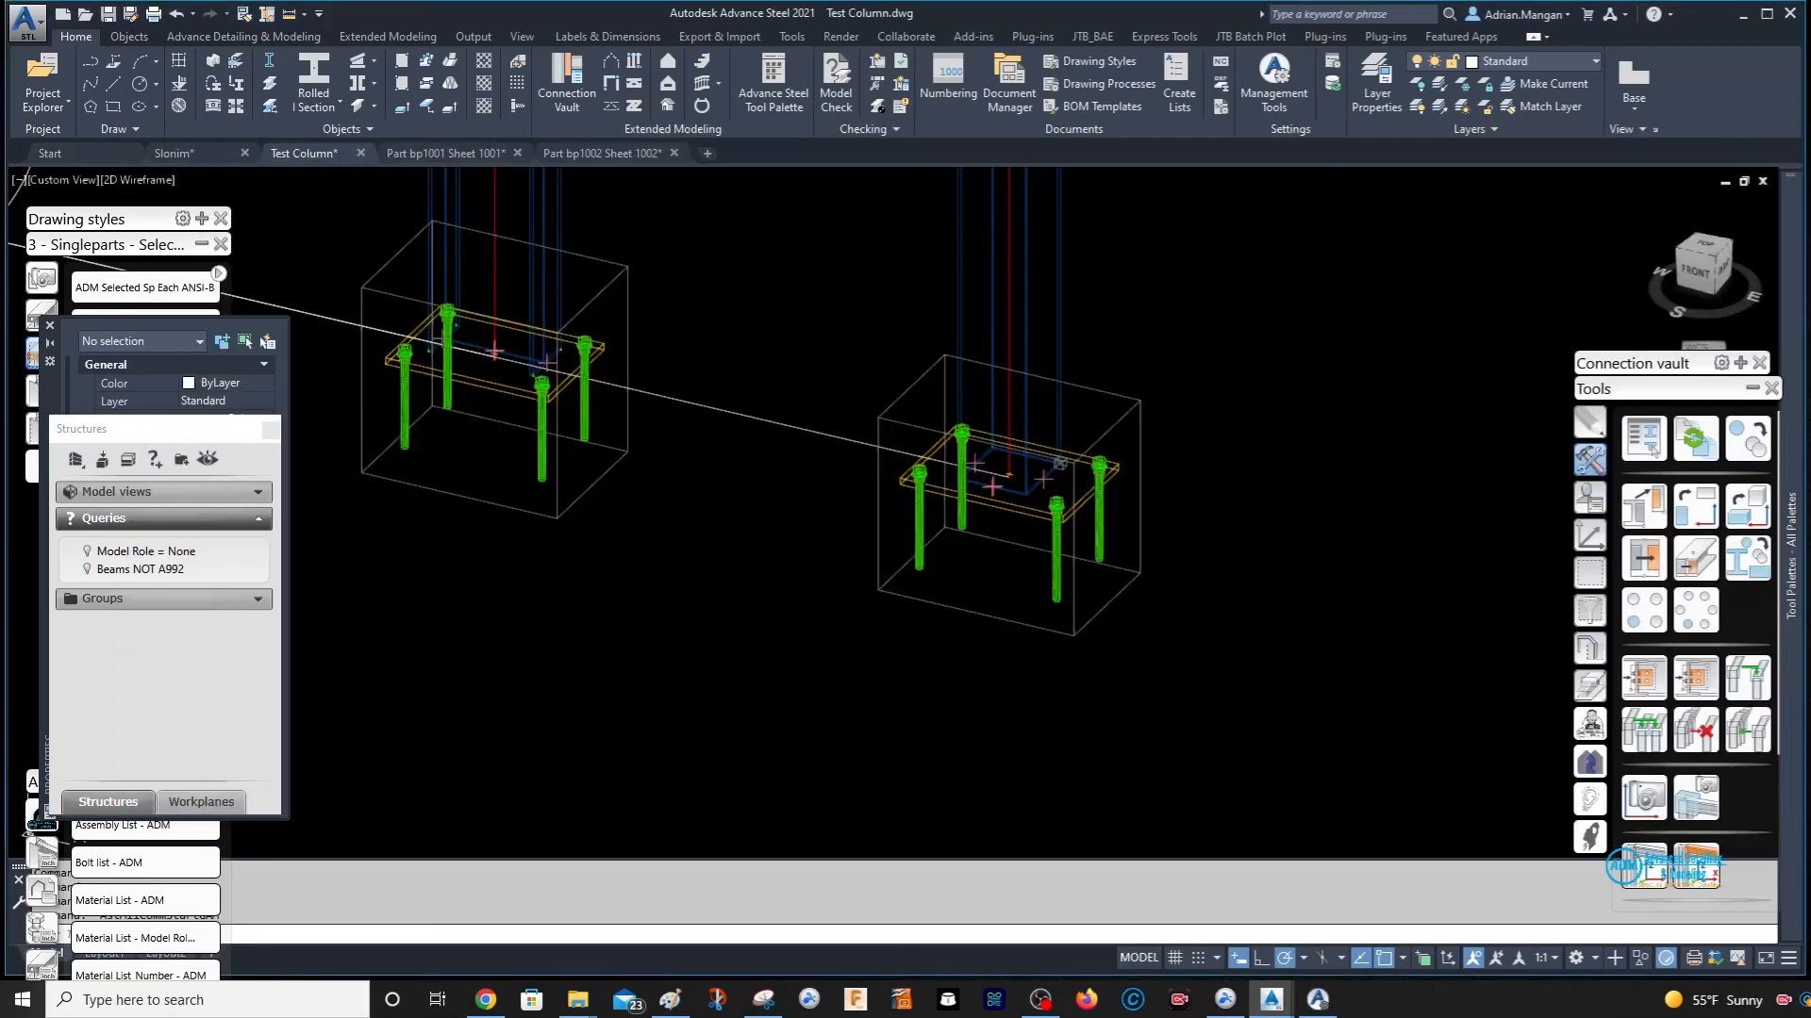
{"action": "left_click", "coordinate": [1335, 84]}
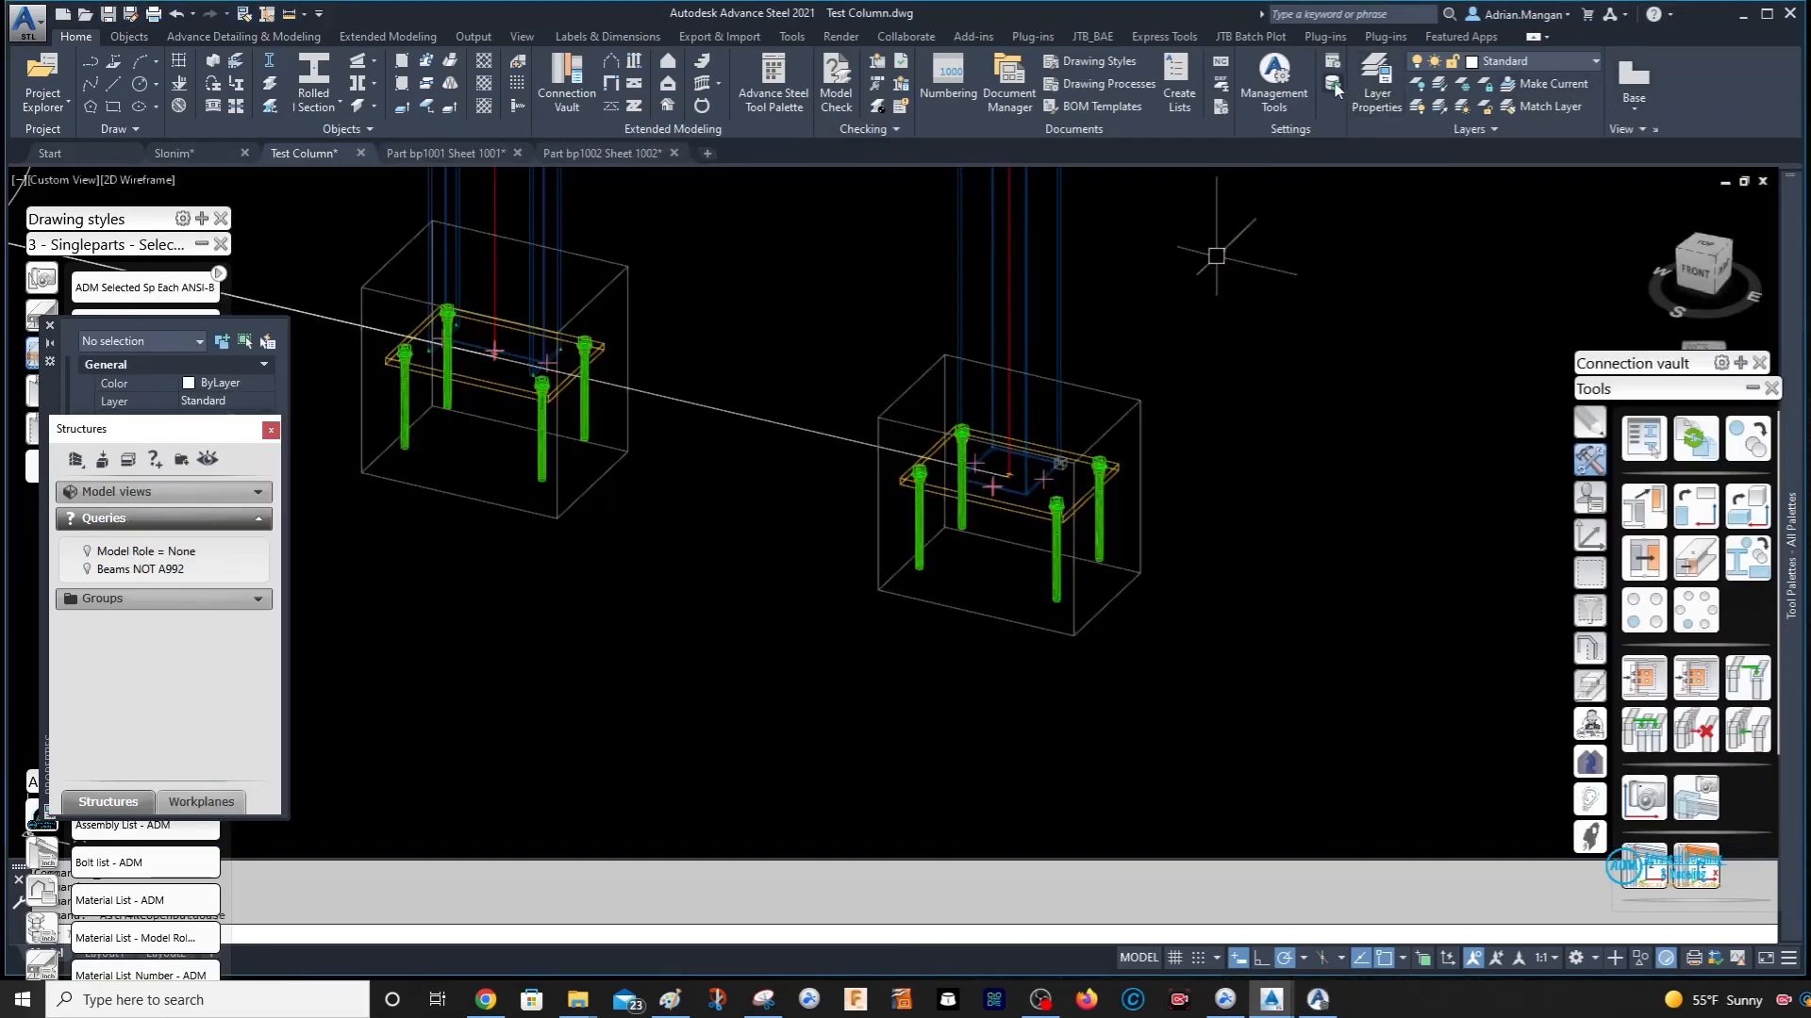
- Switch to File Explorer, delete all bp1001 and bp1002 DWG, DXF and UPD files from the NC folder, and return to the model
{"action": "mouse_move", "coordinate": [577, 999]}
{"action": "left_click", "coordinate": [574, 943]}
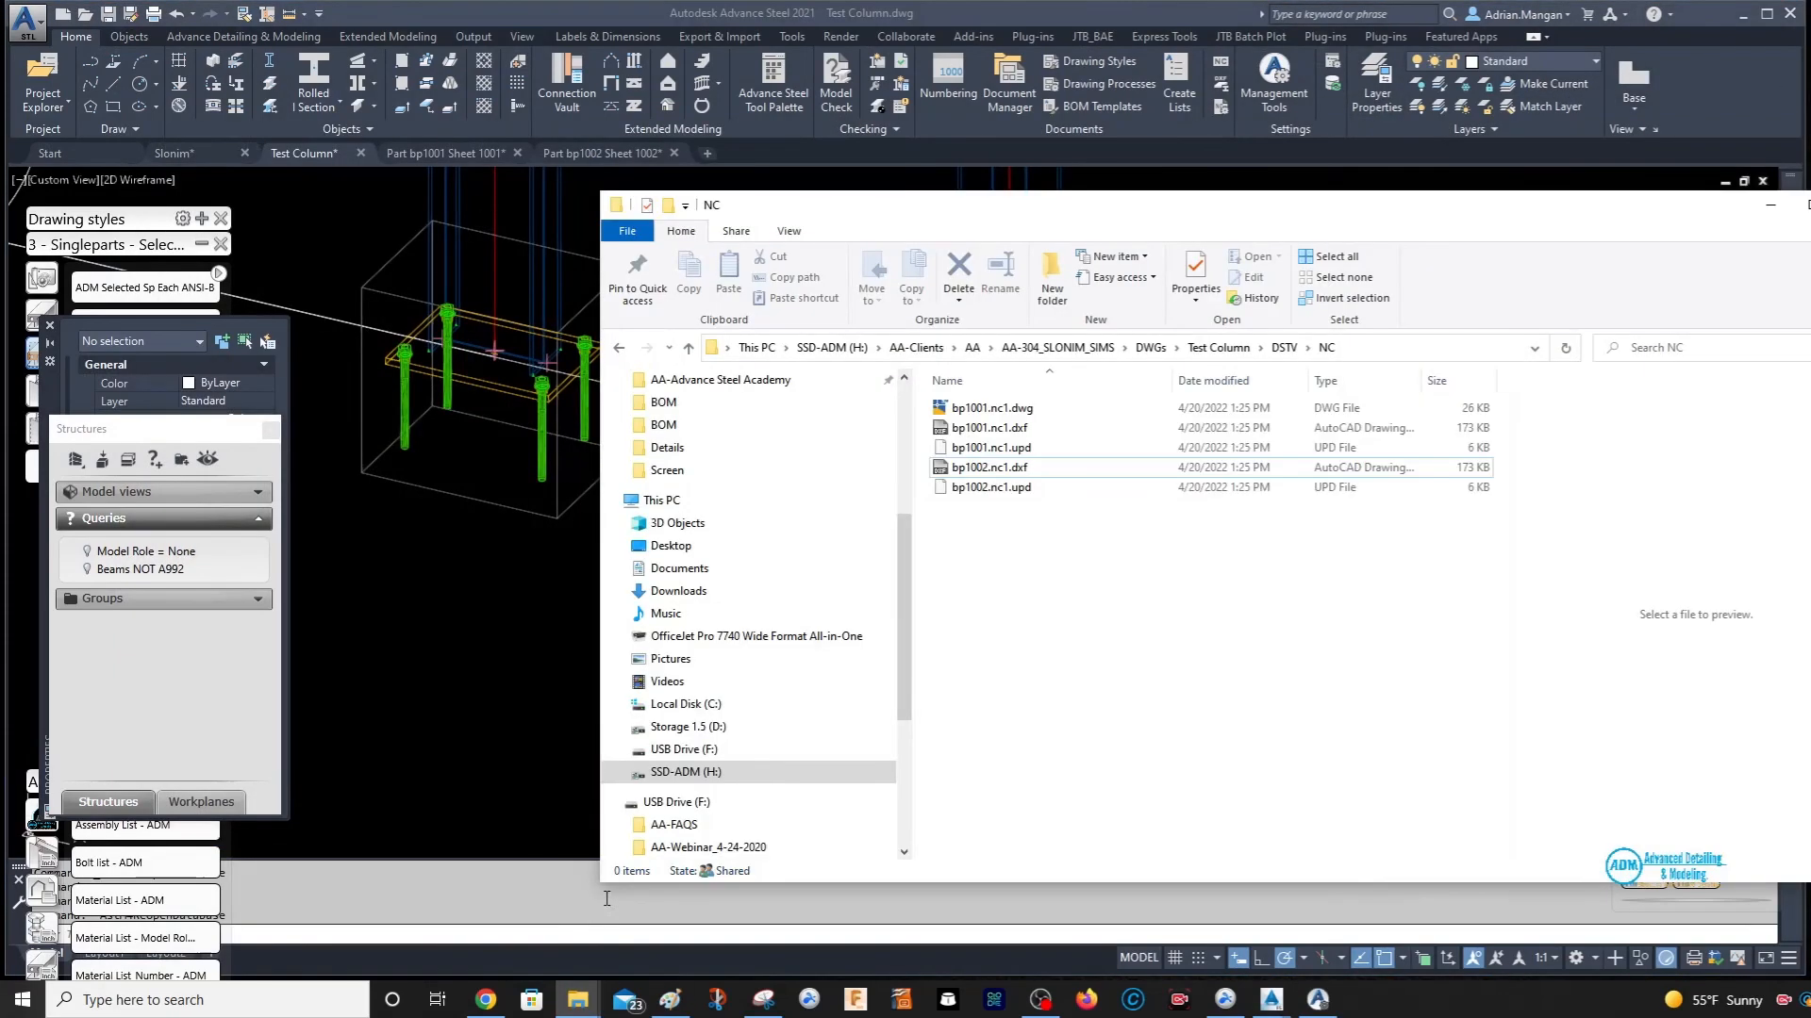
{"action": "left_click", "coordinate": [980, 408]}
{"action": "left_click", "coordinate": [974, 489], "text": "shift"}
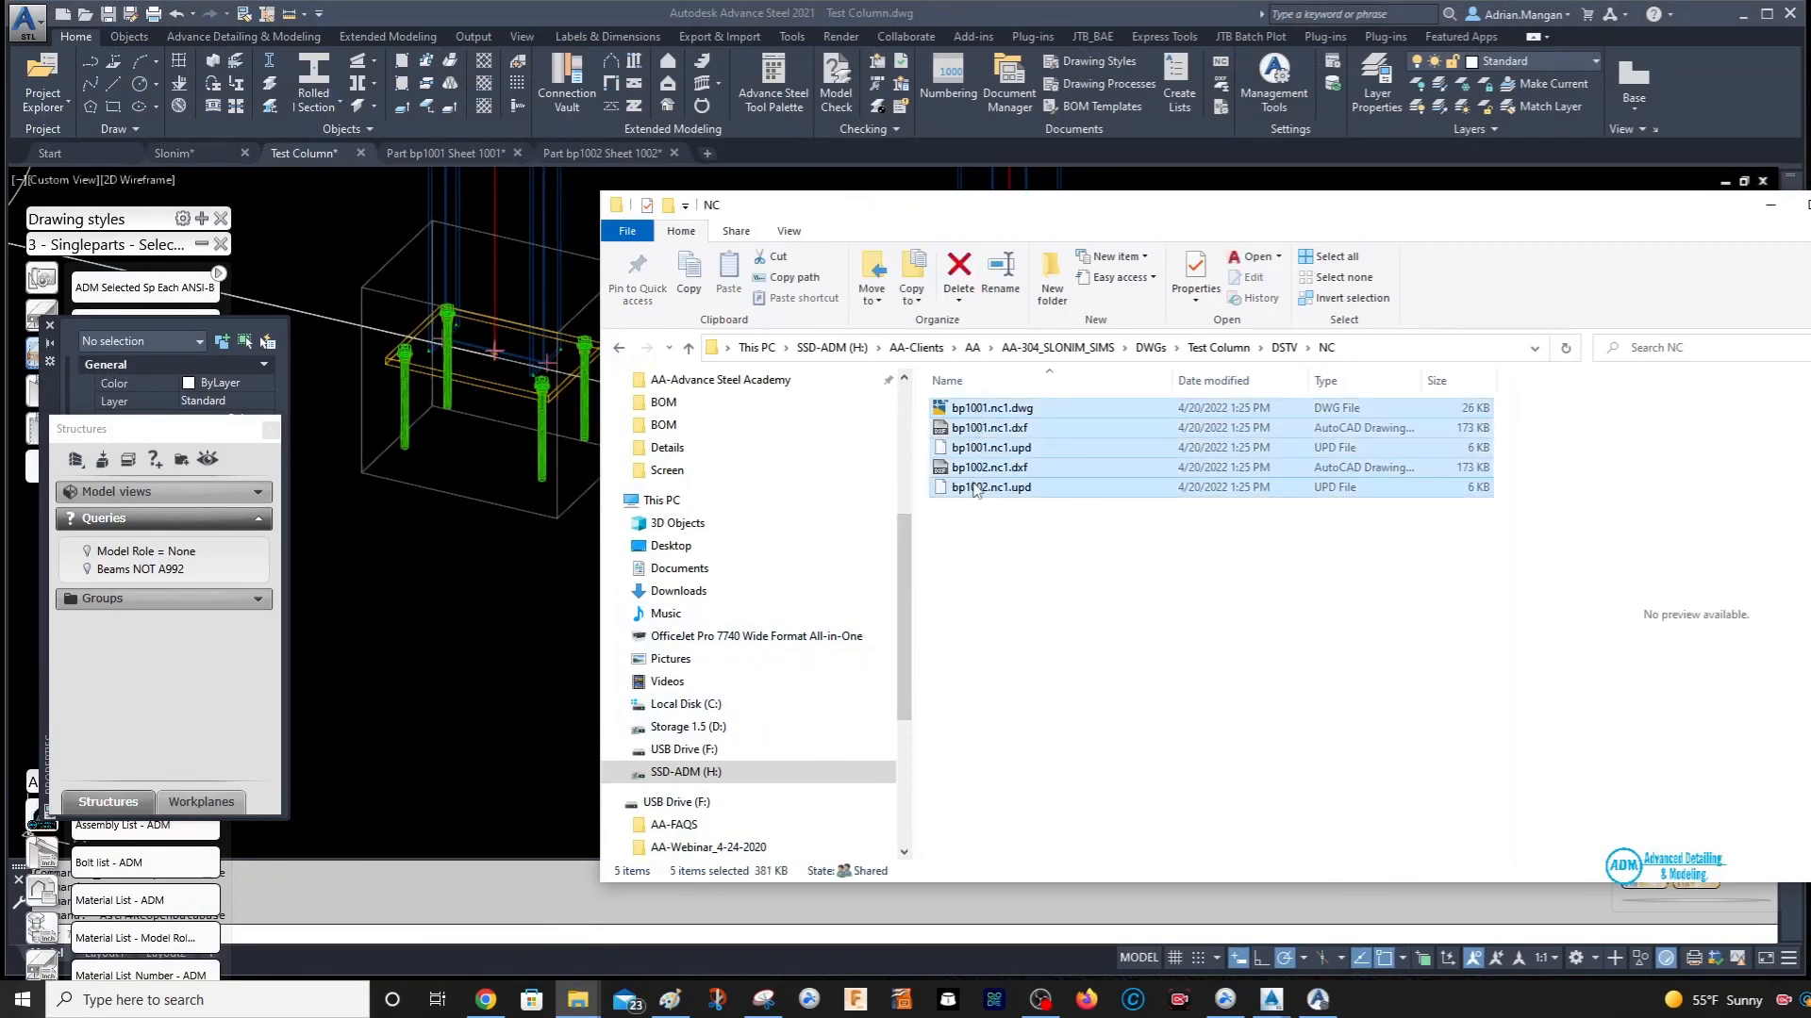
{"action": "key", "text": "Delete"}
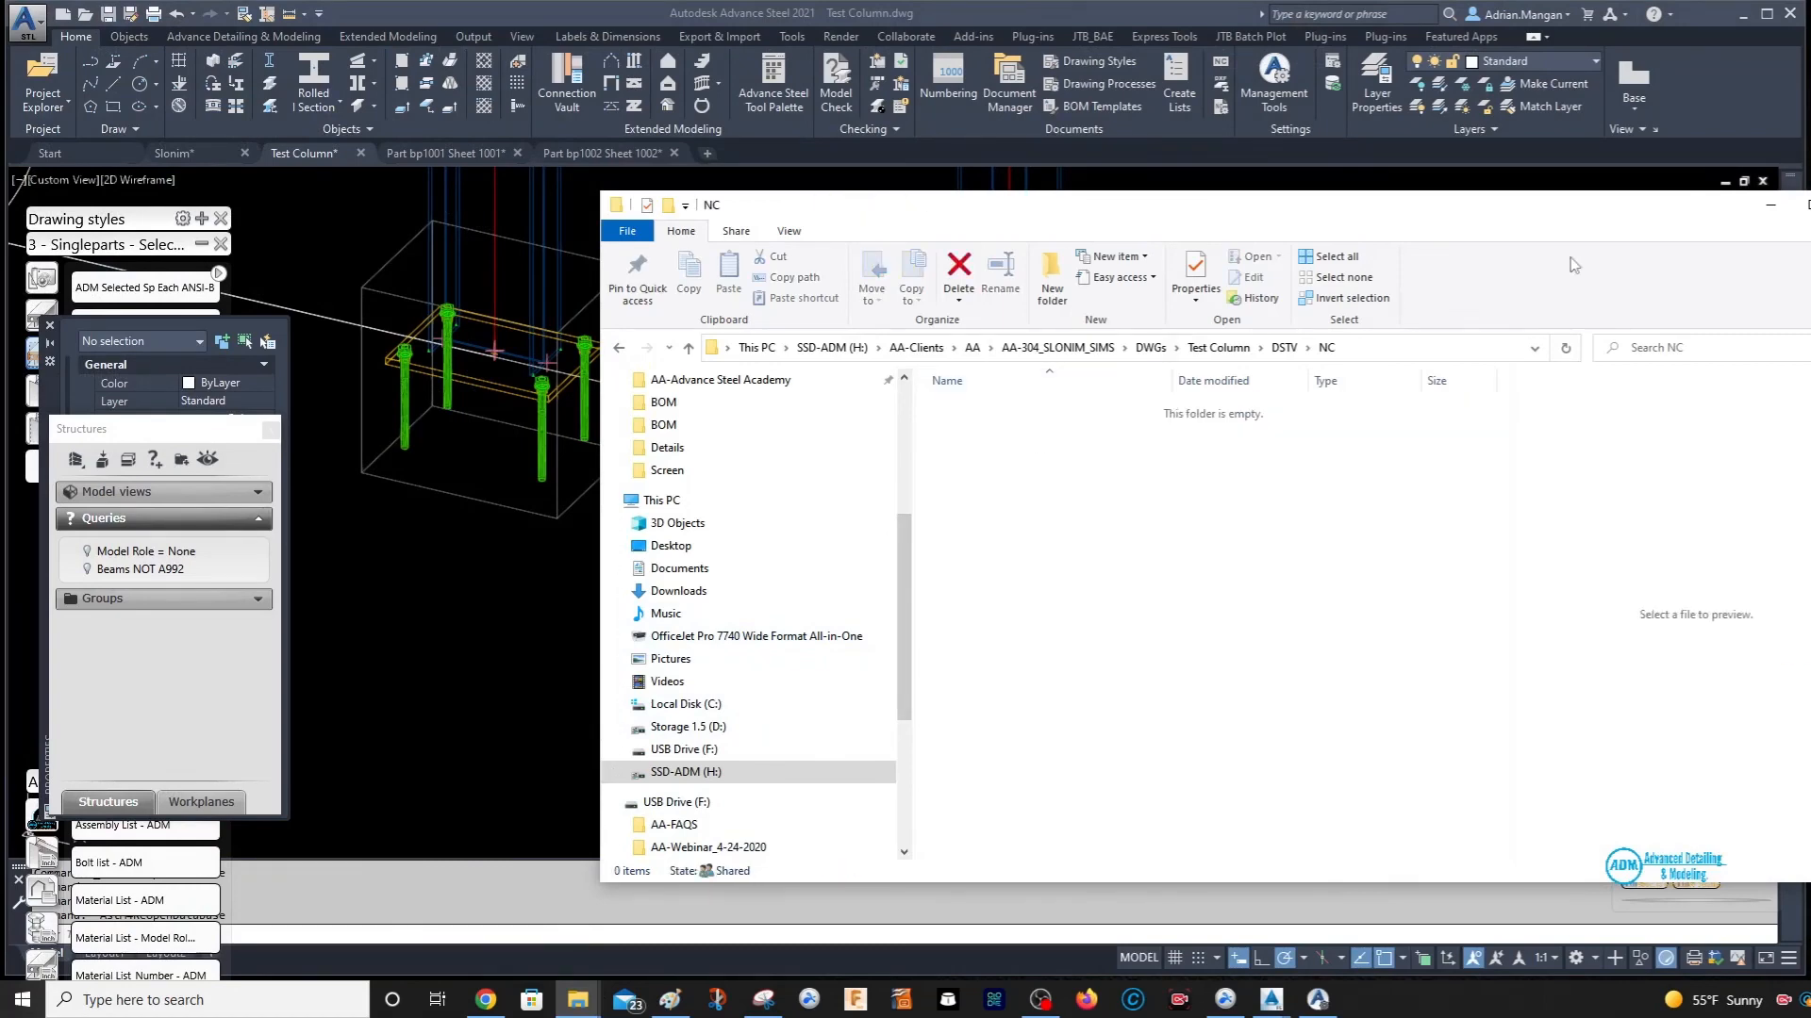
{"action": "left_click", "coordinate": [1769, 206]}
- Select both column base plates and export their DXF files with the updated defaults
{"action": "left_click", "coordinate": [943, 451]}
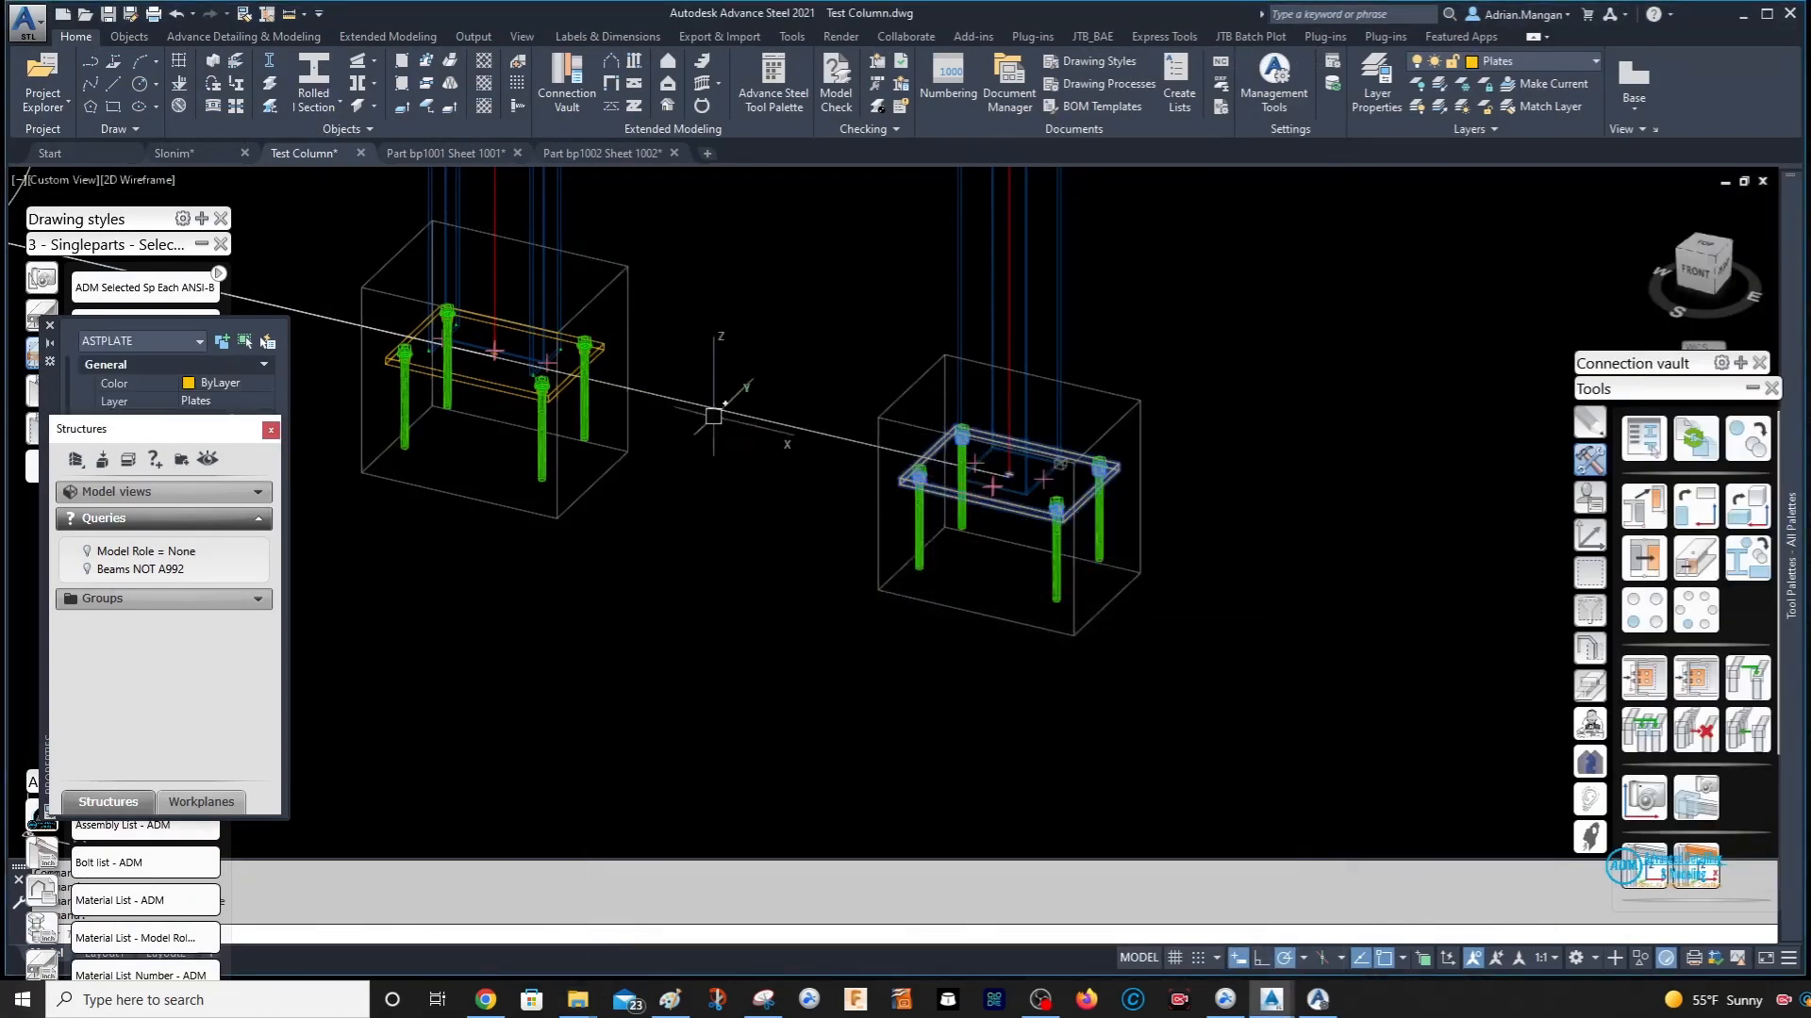
{"action": "left_click", "coordinate": [519, 388]}
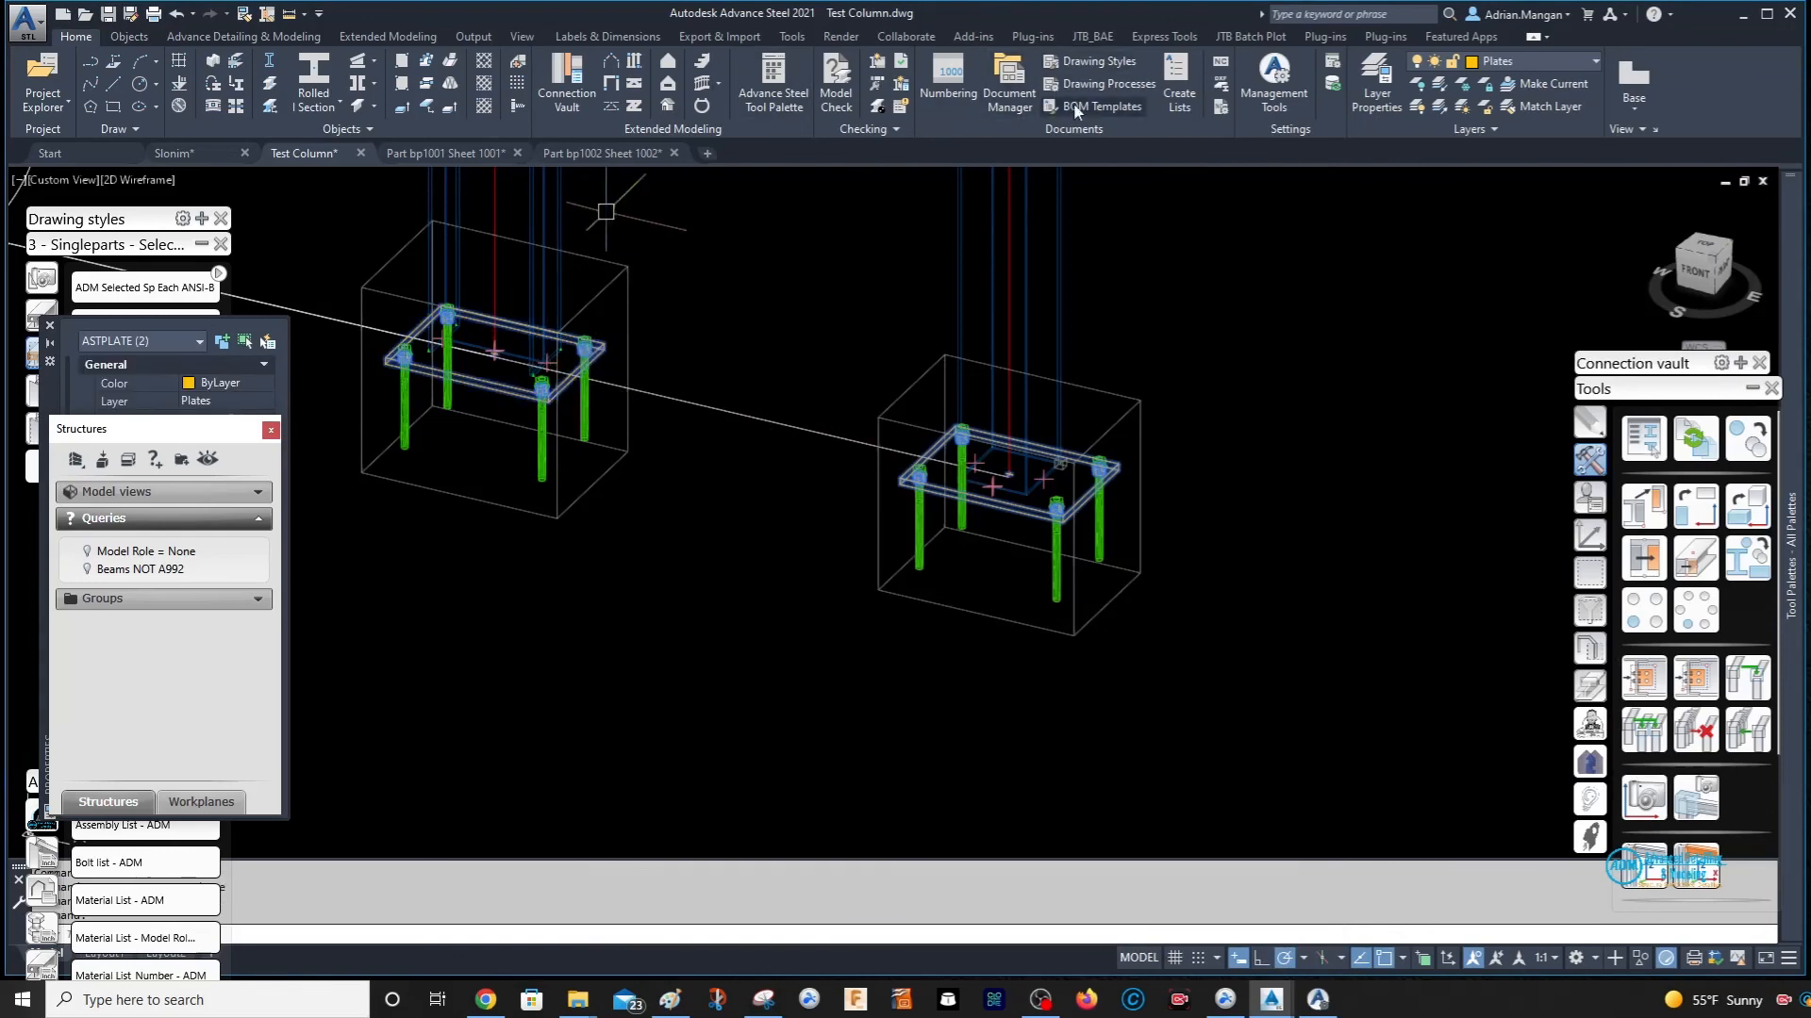
{"action": "left_click", "coordinate": [470, 38]}
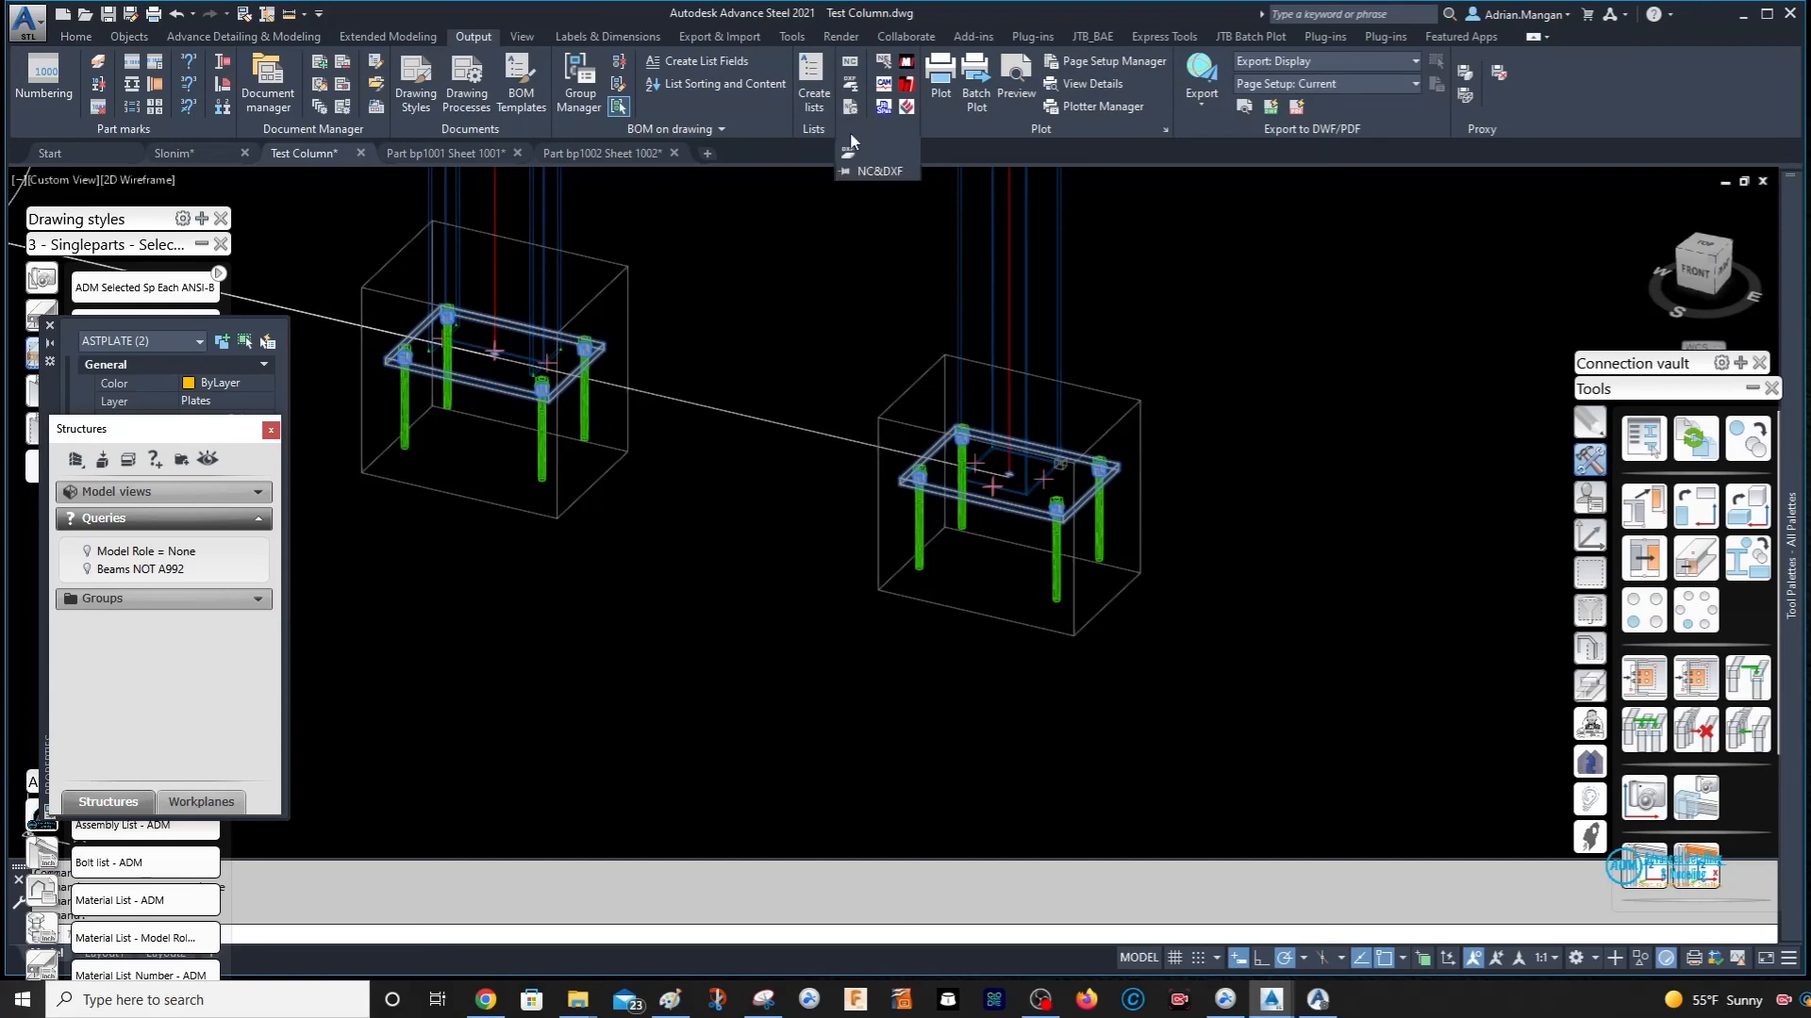
- Open the newly exported bp1001.nc1.dxf and bp1002.nc1.dxf files together from the NC folder
{"action": "left_click", "coordinate": [70, 154]}
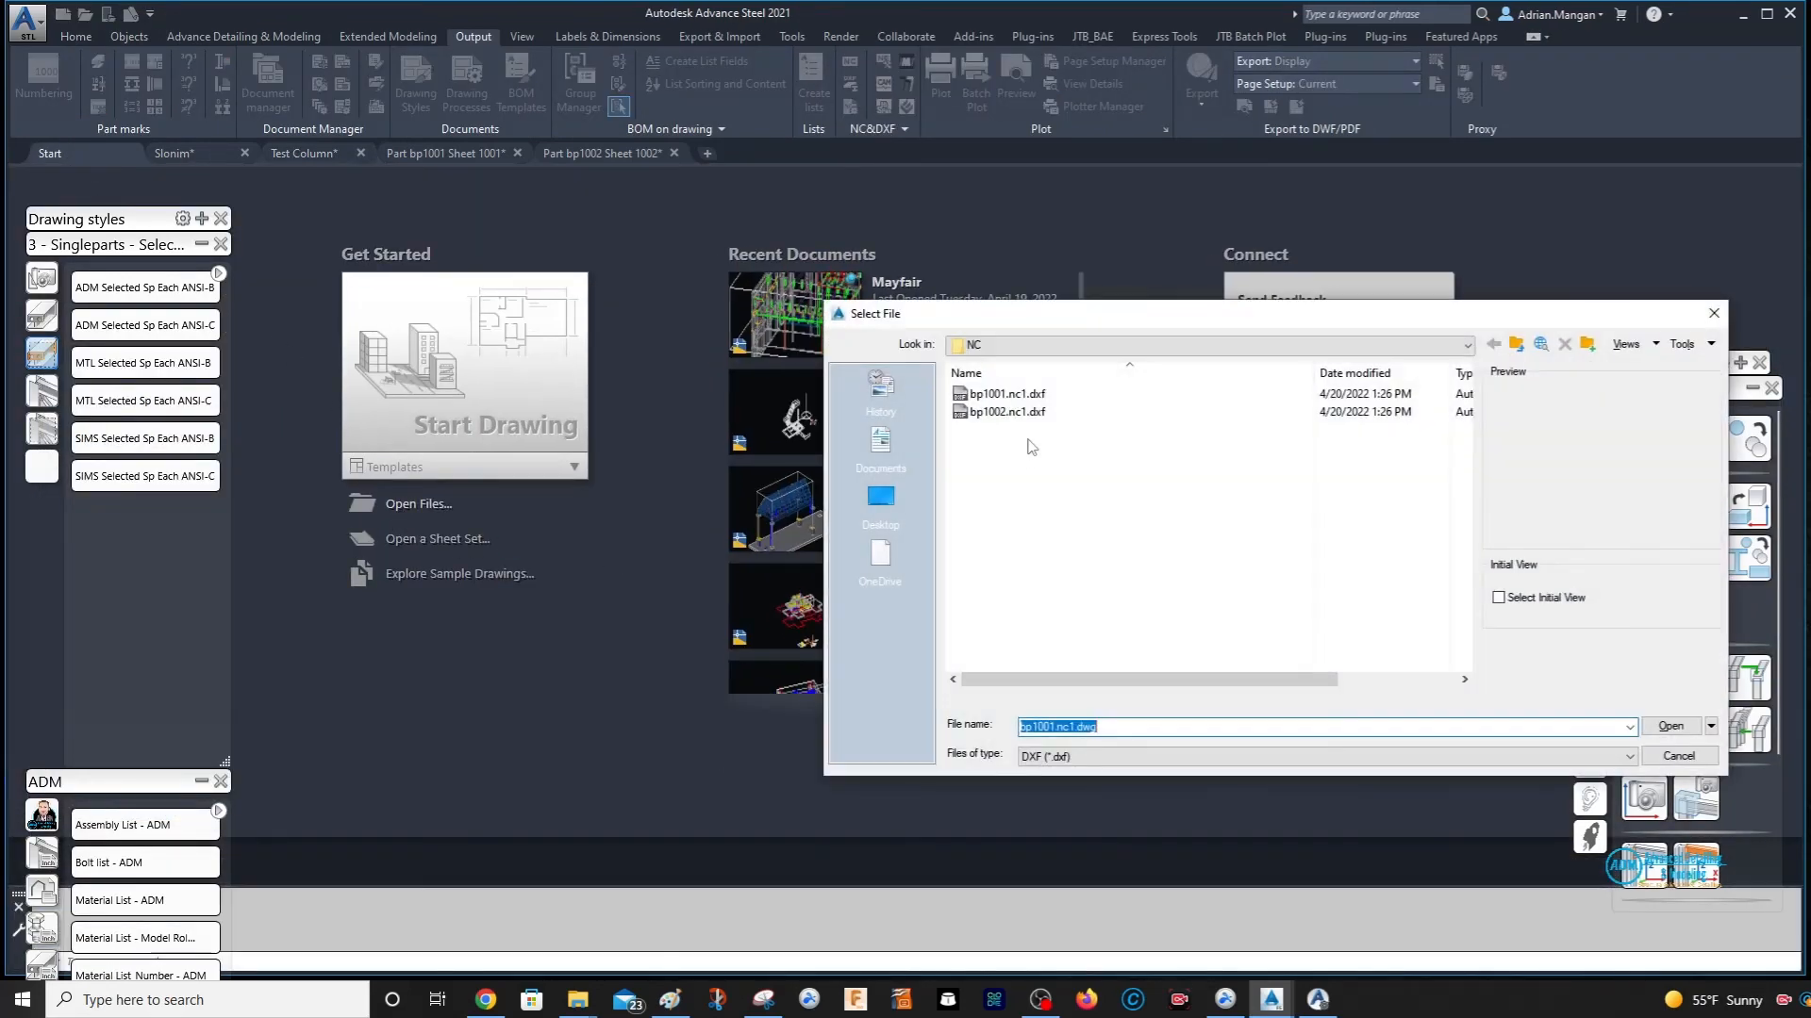
{"action": "left_click", "coordinate": [1027, 393]}
{"action": "left_click", "coordinate": [1113, 412], "text": "shift"}
{"action": "left_click", "coordinate": [1670, 727]}
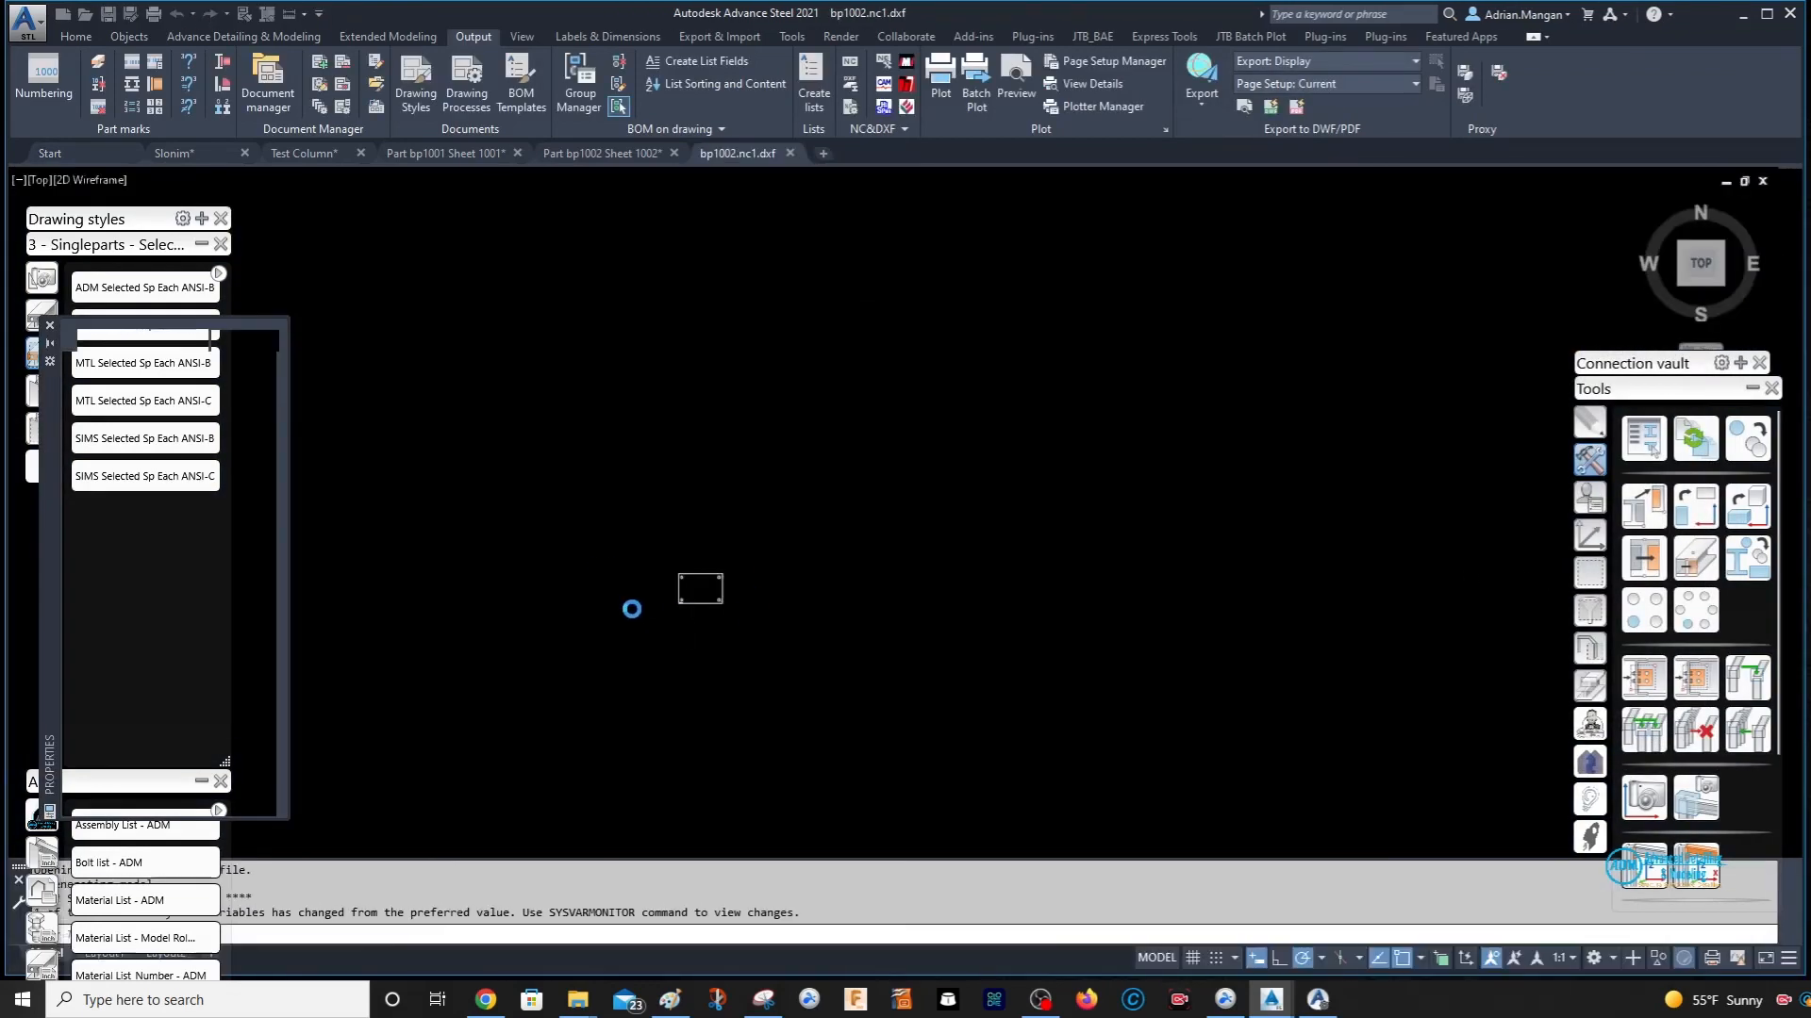
- Examine the small column marks on the plate in the bp1001 DXF and check which layer they are on
{"action": "scroll", "coordinate": [686, 591], "scroll_direction": "up", "scroll_amount": 10}
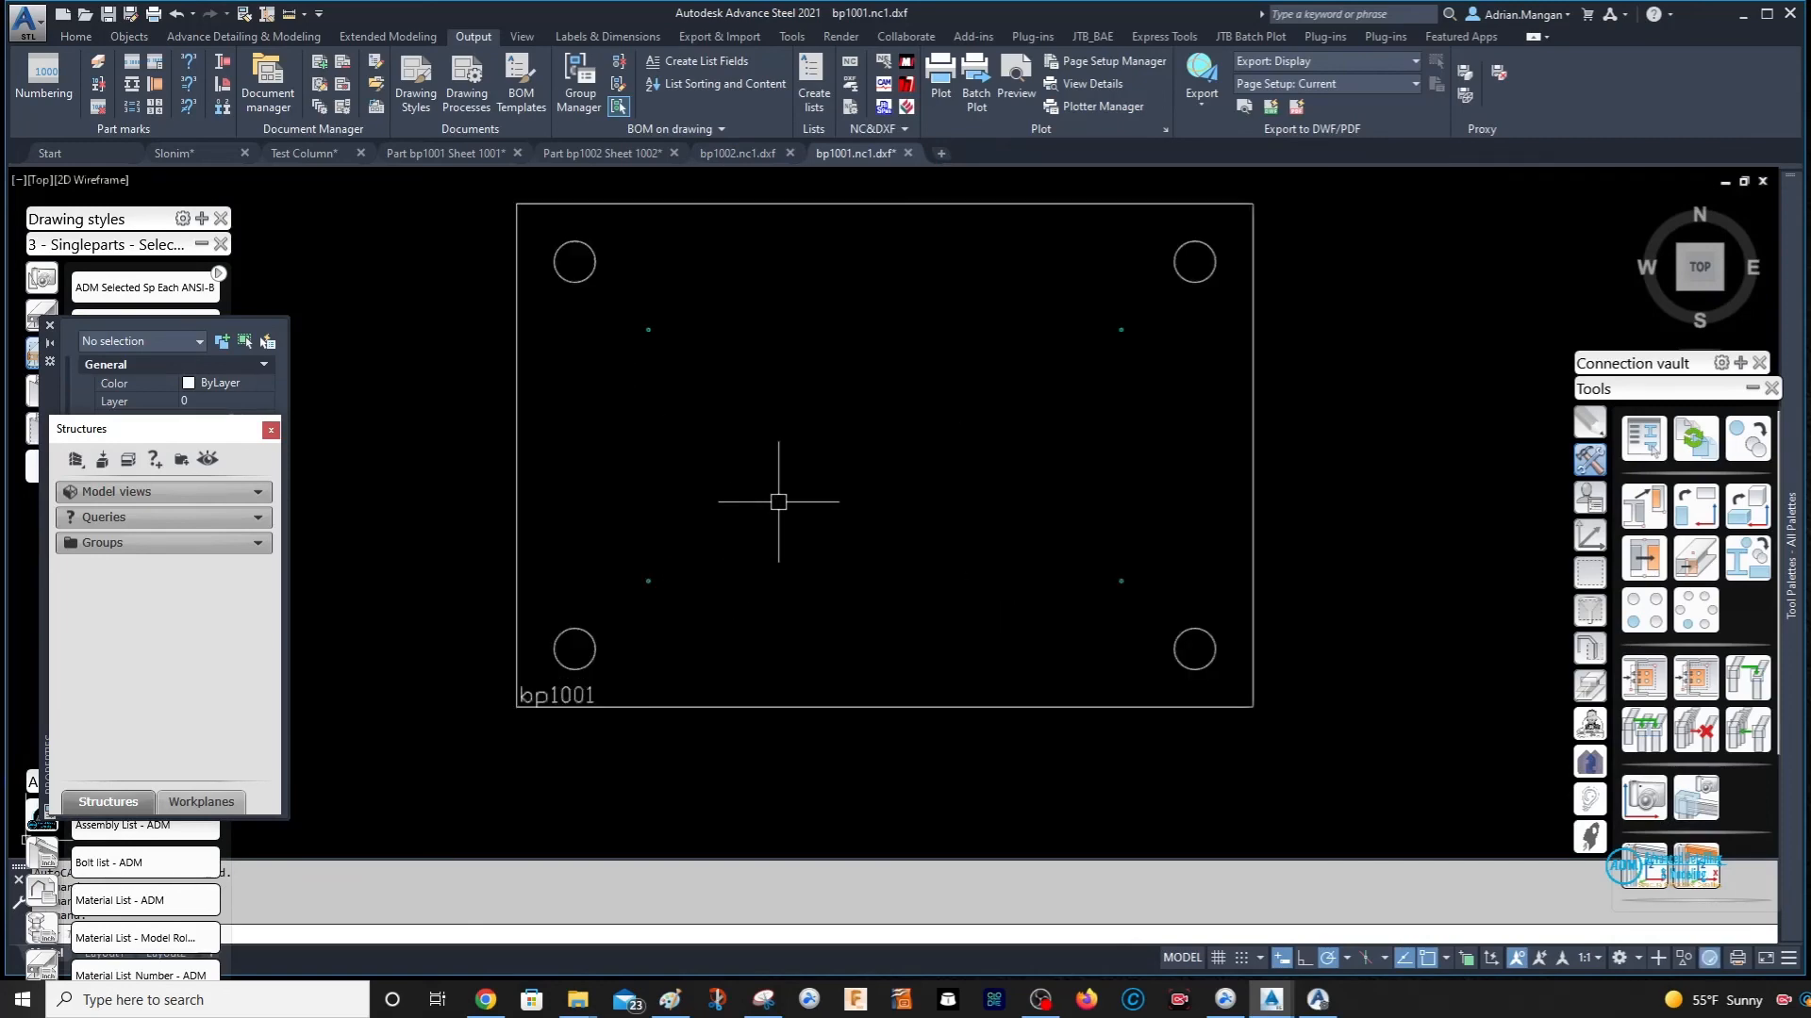
{"action": "scroll", "coordinate": [777, 504], "scroll_direction": "down", "scroll_amount": 8}
{"action": "scroll", "coordinate": [792, 497], "scroll_direction": "up", "scroll_amount": 6}
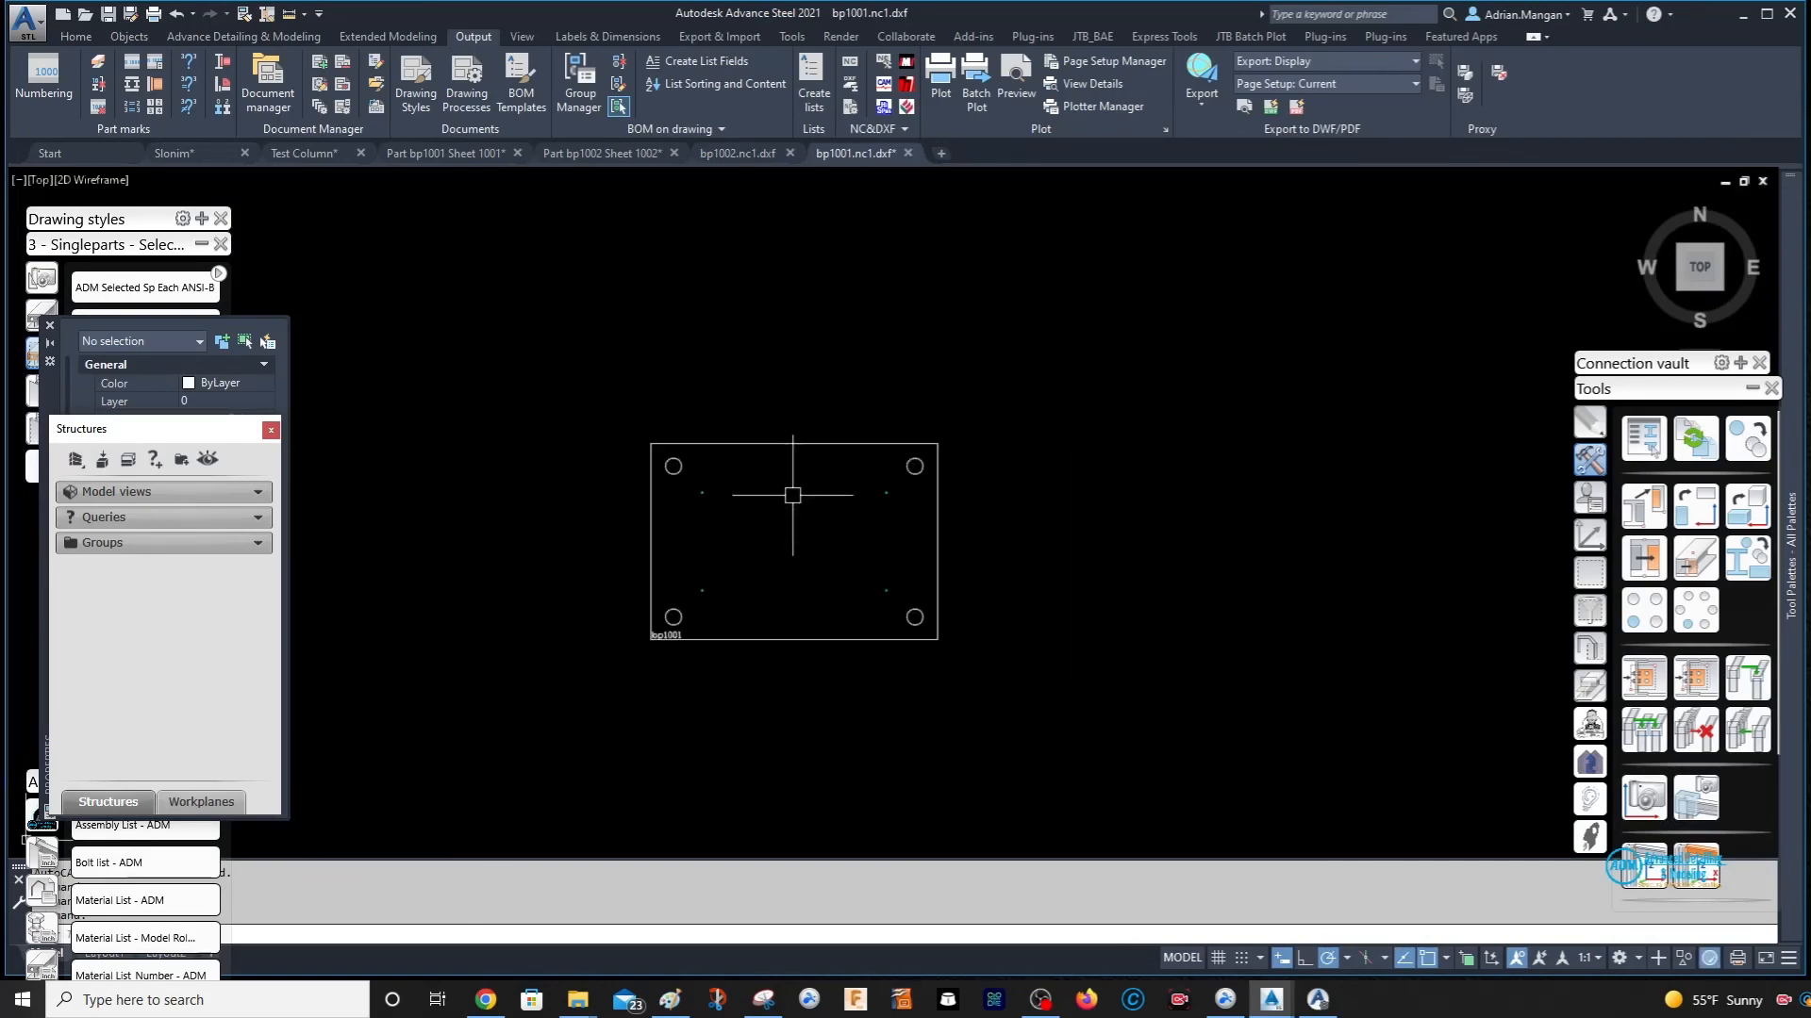
{"action": "scroll", "coordinate": [797, 491], "scroll_direction": "down", "scroll_amount": 4}
{"action": "scroll", "coordinate": [931, 439], "scroll_direction": "up", "scroll_amount": 1}
{"action": "scroll", "coordinate": [1004, 396], "scroll_direction": "up", "scroll_amount": 5}
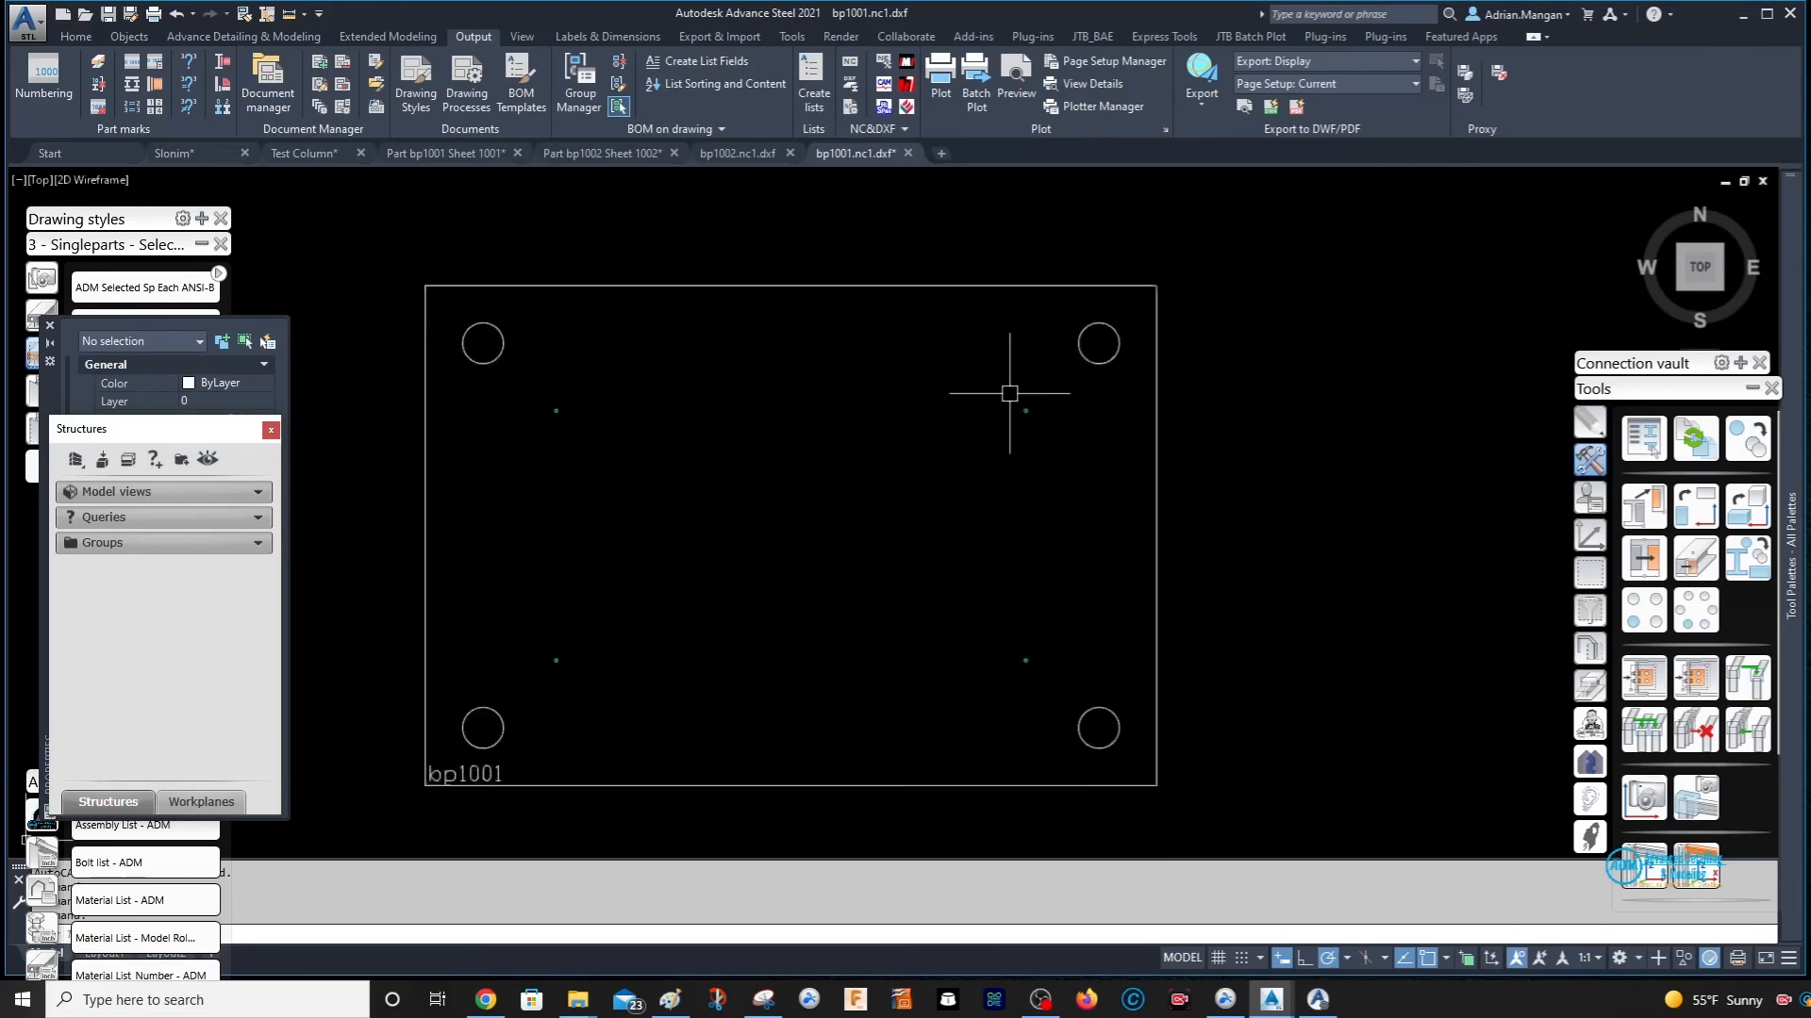
{"action": "left_click", "coordinate": [1052, 435]}
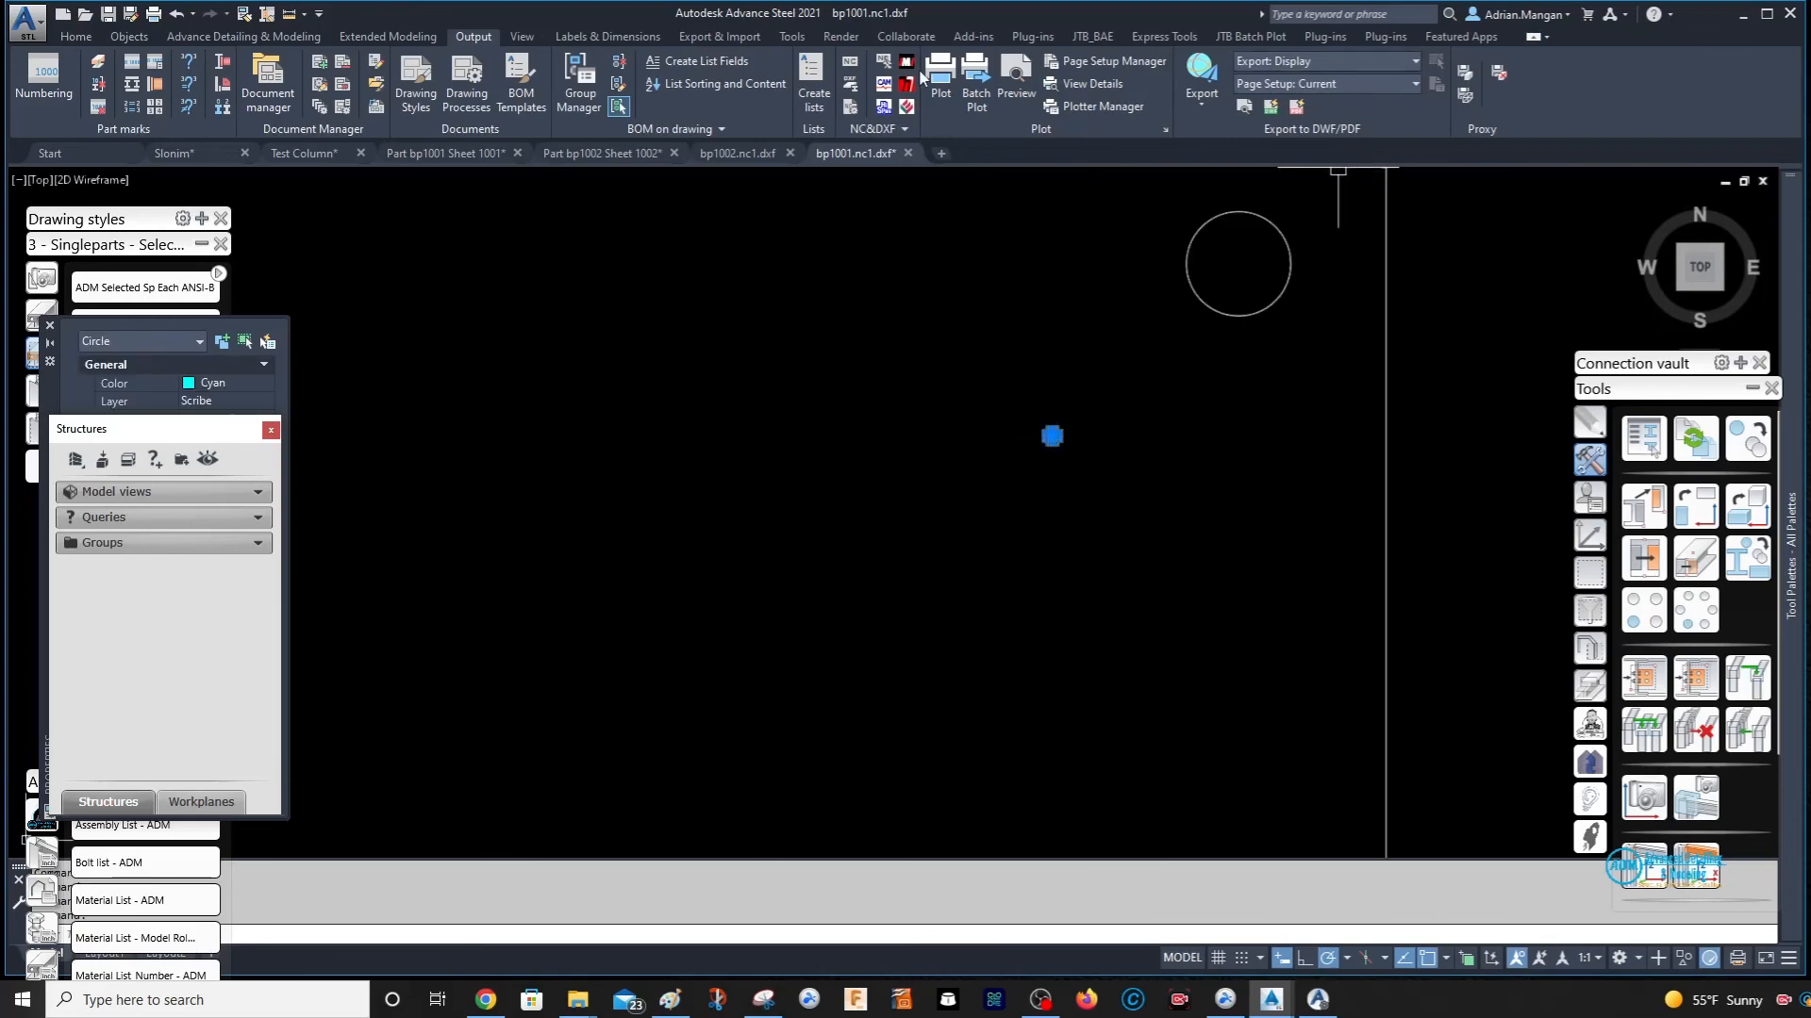
{"action": "left_click", "coordinate": [76, 36]}
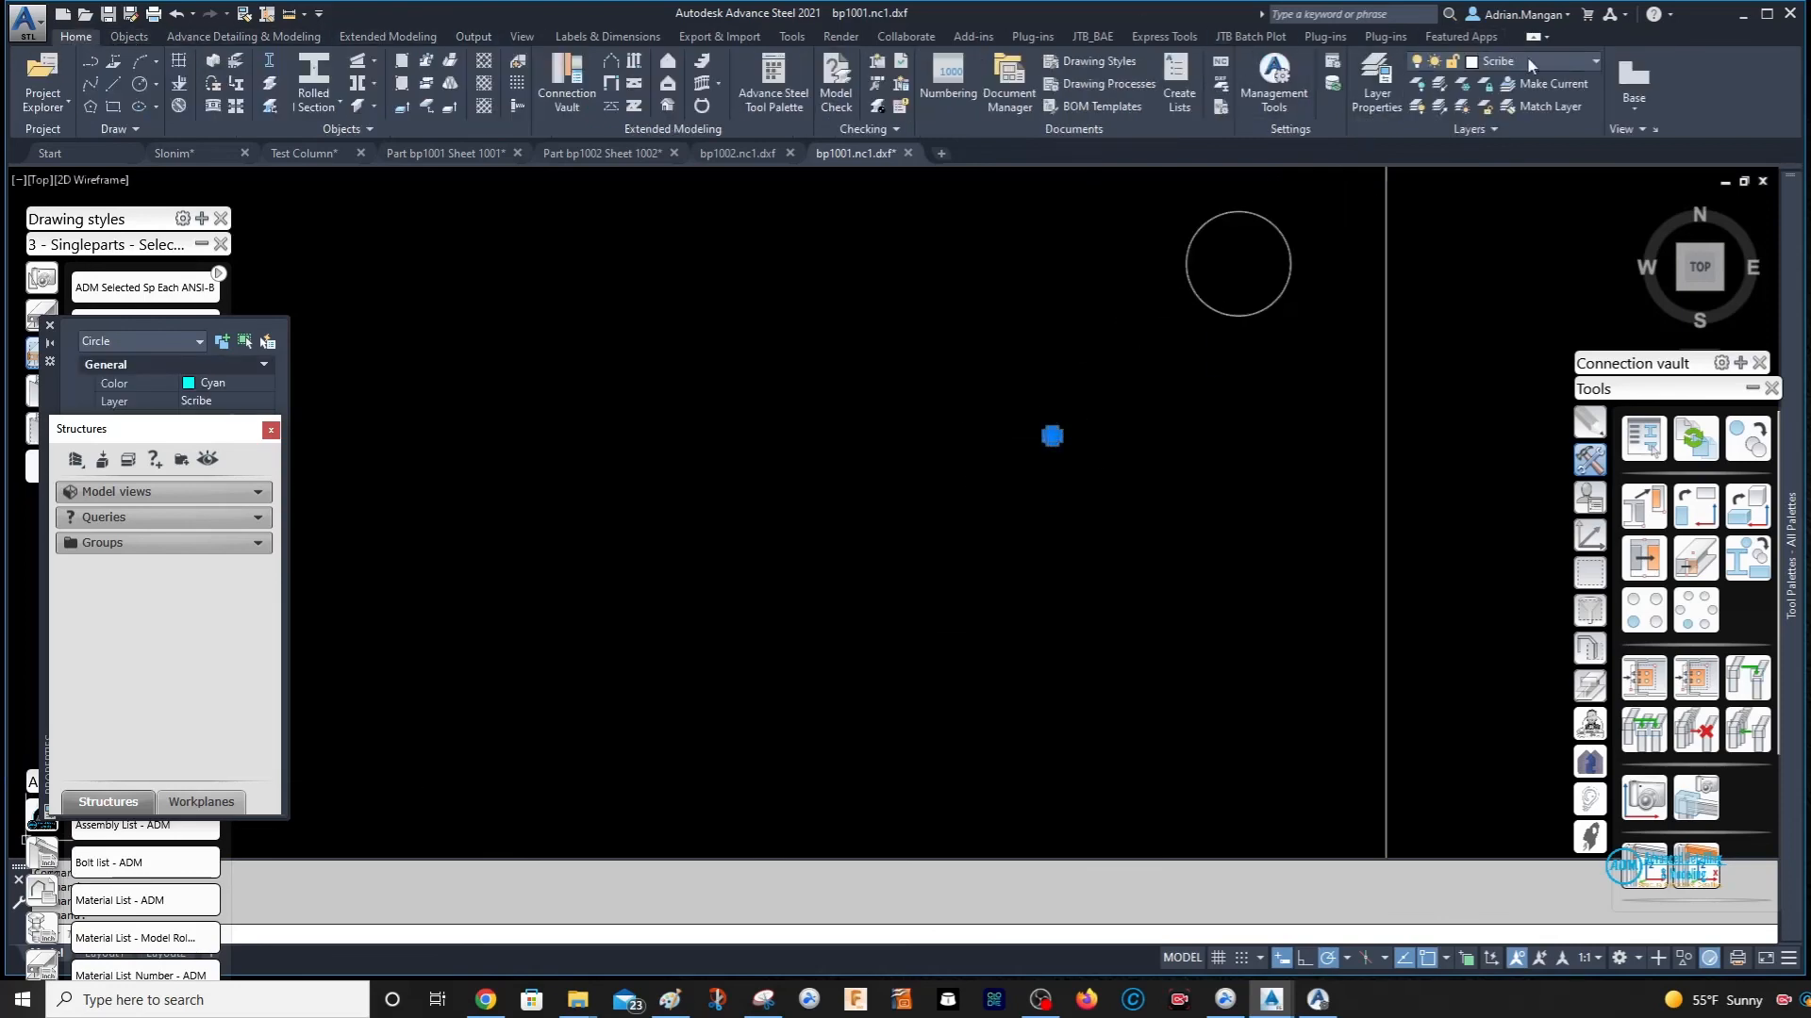
{"action": "scroll", "coordinate": [1199, 457], "scroll_direction": "down", "scroll_amount": 7}
{"action": "scroll", "coordinate": [969, 437], "scroll_direction": "up", "scroll_amount": 7}
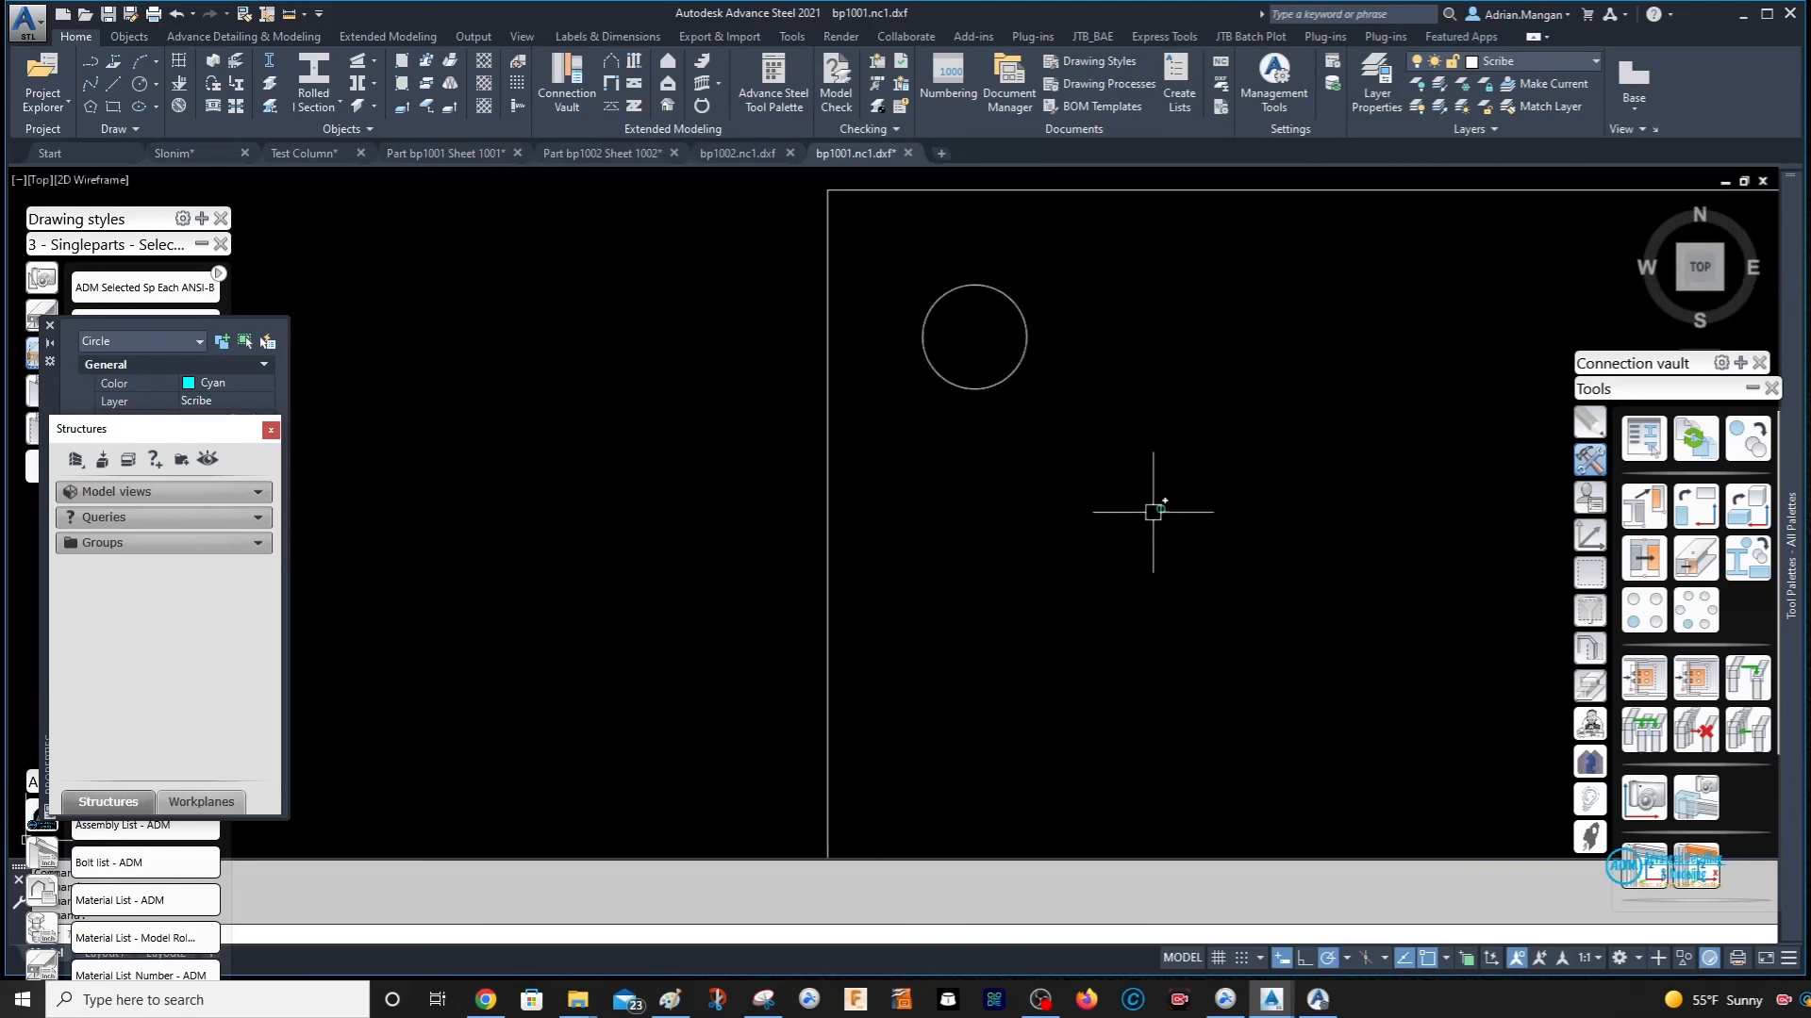
{"action": "left_click", "coordinate": [1159, 510]}
{"action": "scroll", "coordinate": [1264, 453], "scroll_direction": "down", "scroll_amount": 8}
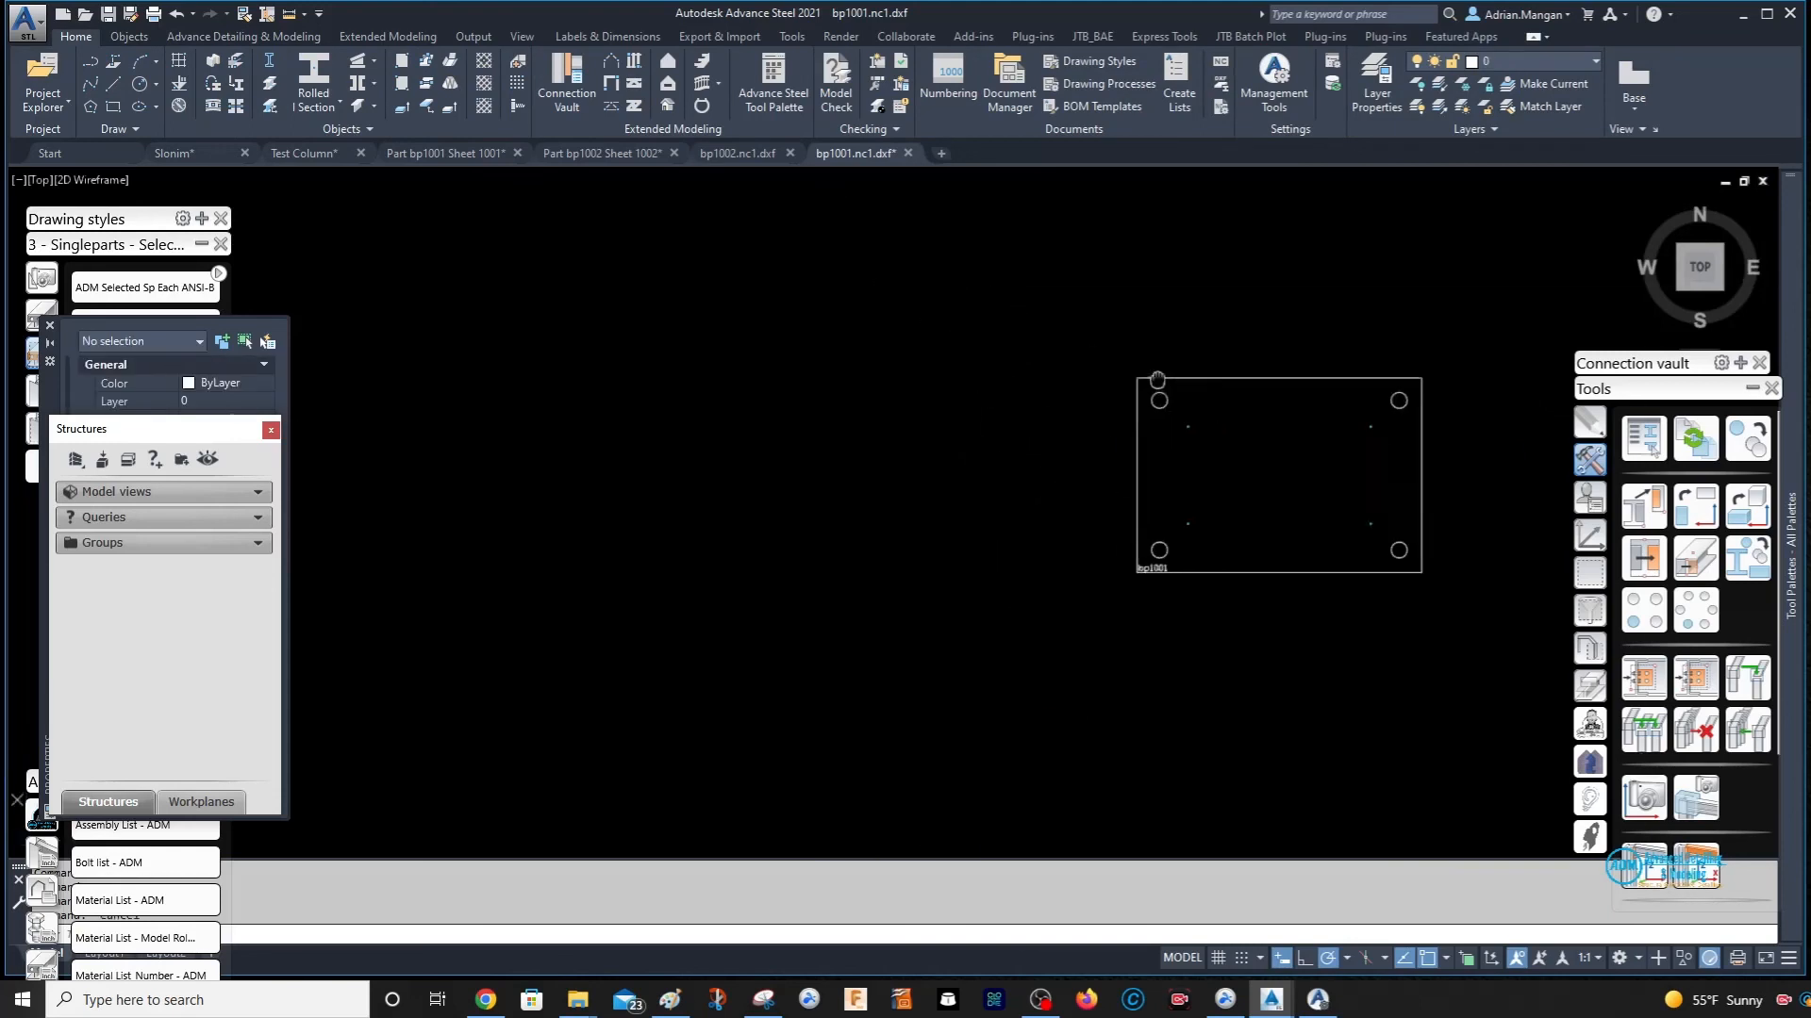
{"action": "middle_click_drag", "start_coordinate": [1189, 359], "coordinate": [971, 322]}
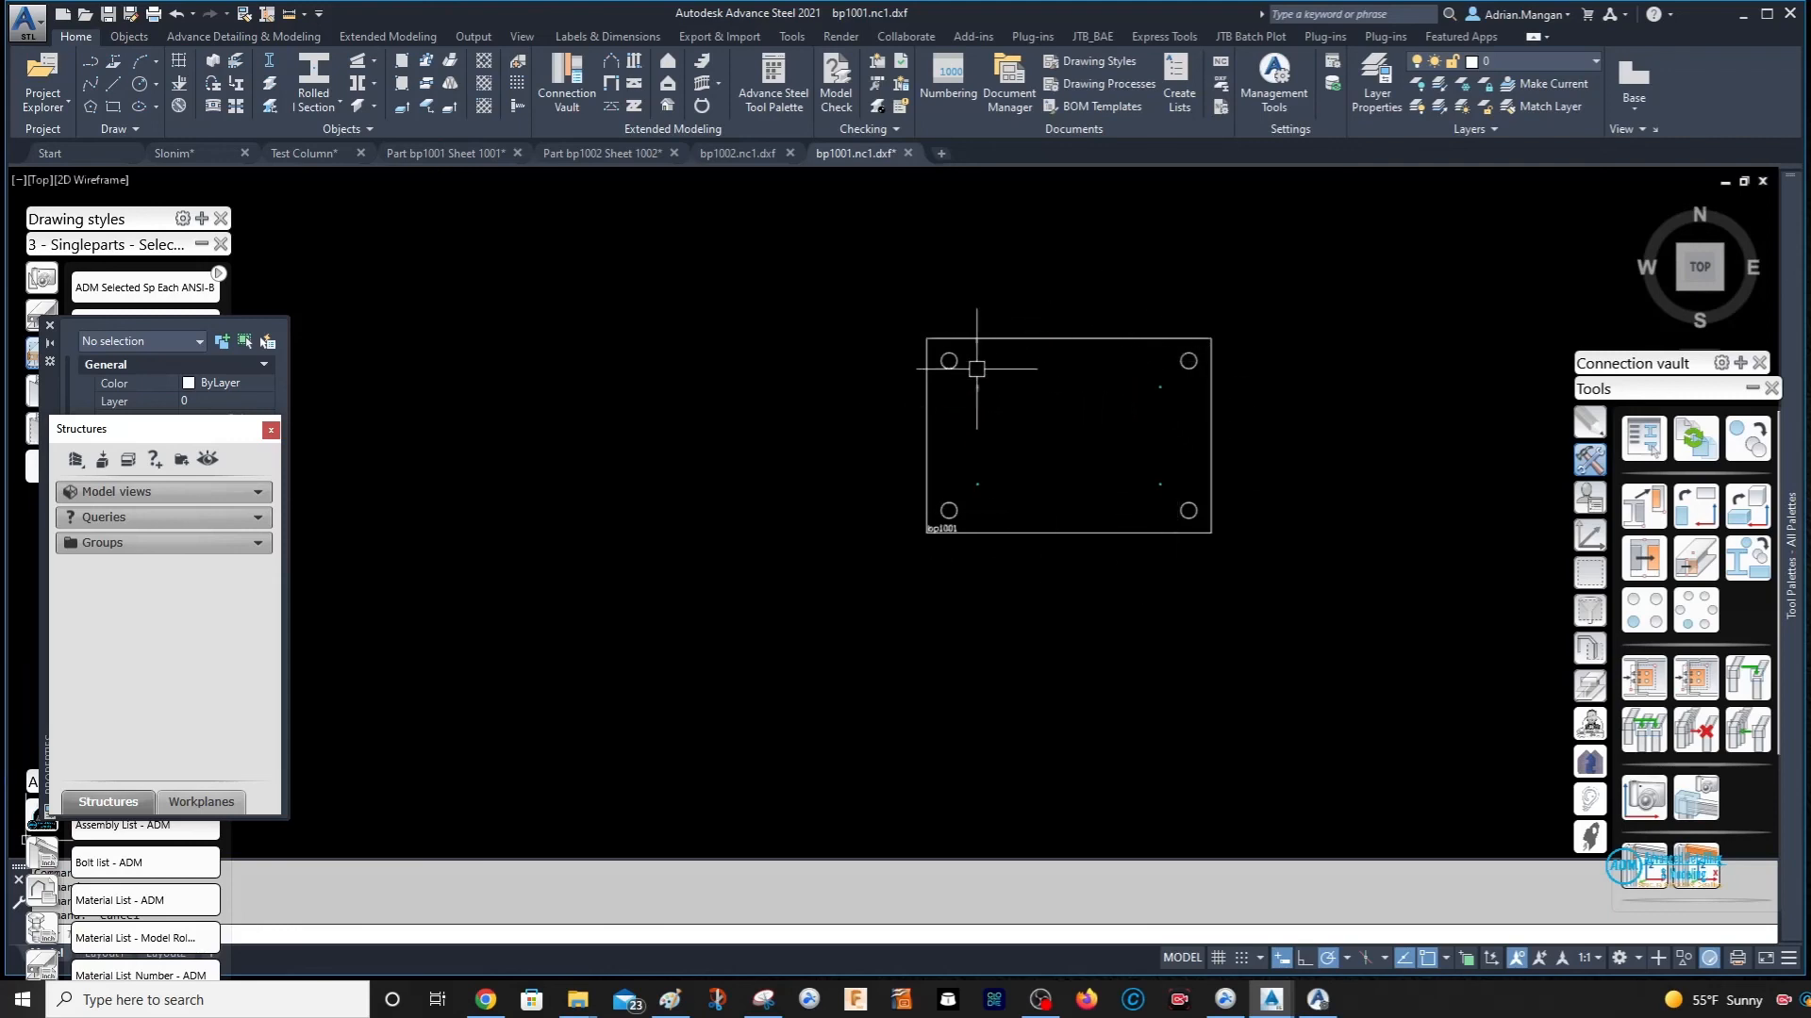
{"action": "scroll", "coordinate": [974, 372], "scroll_direction": "up", "scroll_amount": 4}
{"action": "scroll", "coordinate": [977, 373], "scroll_direction": "down", "scroll_amount": 6}
{"action": "middle_click_drag", "start_coordinate": [976, 373], "coordinate": [812, 393]}
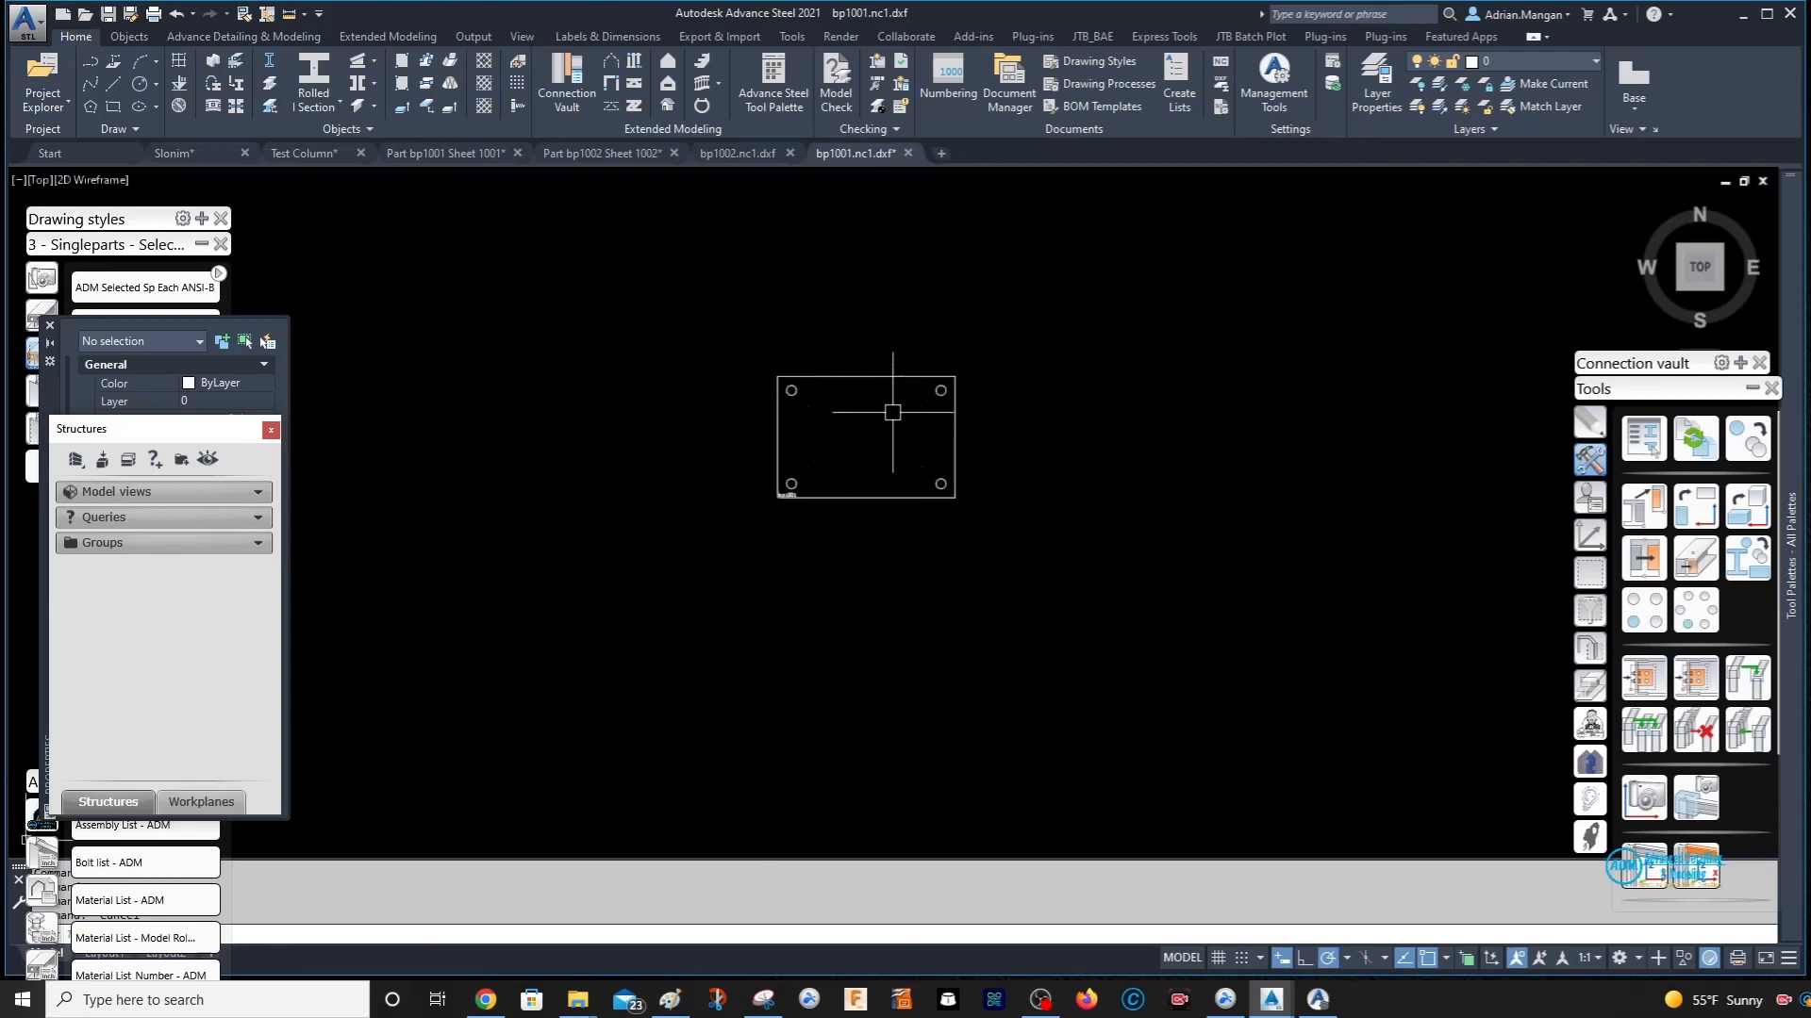
{"action": "mouse_move", "coordinate": [970, 428]}
{"action": "middle_mouse_down"}
{"action": "mouse_move", "coordinate": [1036, 442]}
{"action": "mouse_move", "coordinate": [1100, 501]}
{"action": "mouse_move", "coordinate": [1236, 488]}
{"action": "middle_mouse_up"}
{"action": "scroll", "coordinate": [1035, 443], "scroll_direction": "up", "scroll_amount": 4}
{"action": "scroll", "coordinate": [1094, 501], "scroll_direction": "down", "scroll_amount": 2}
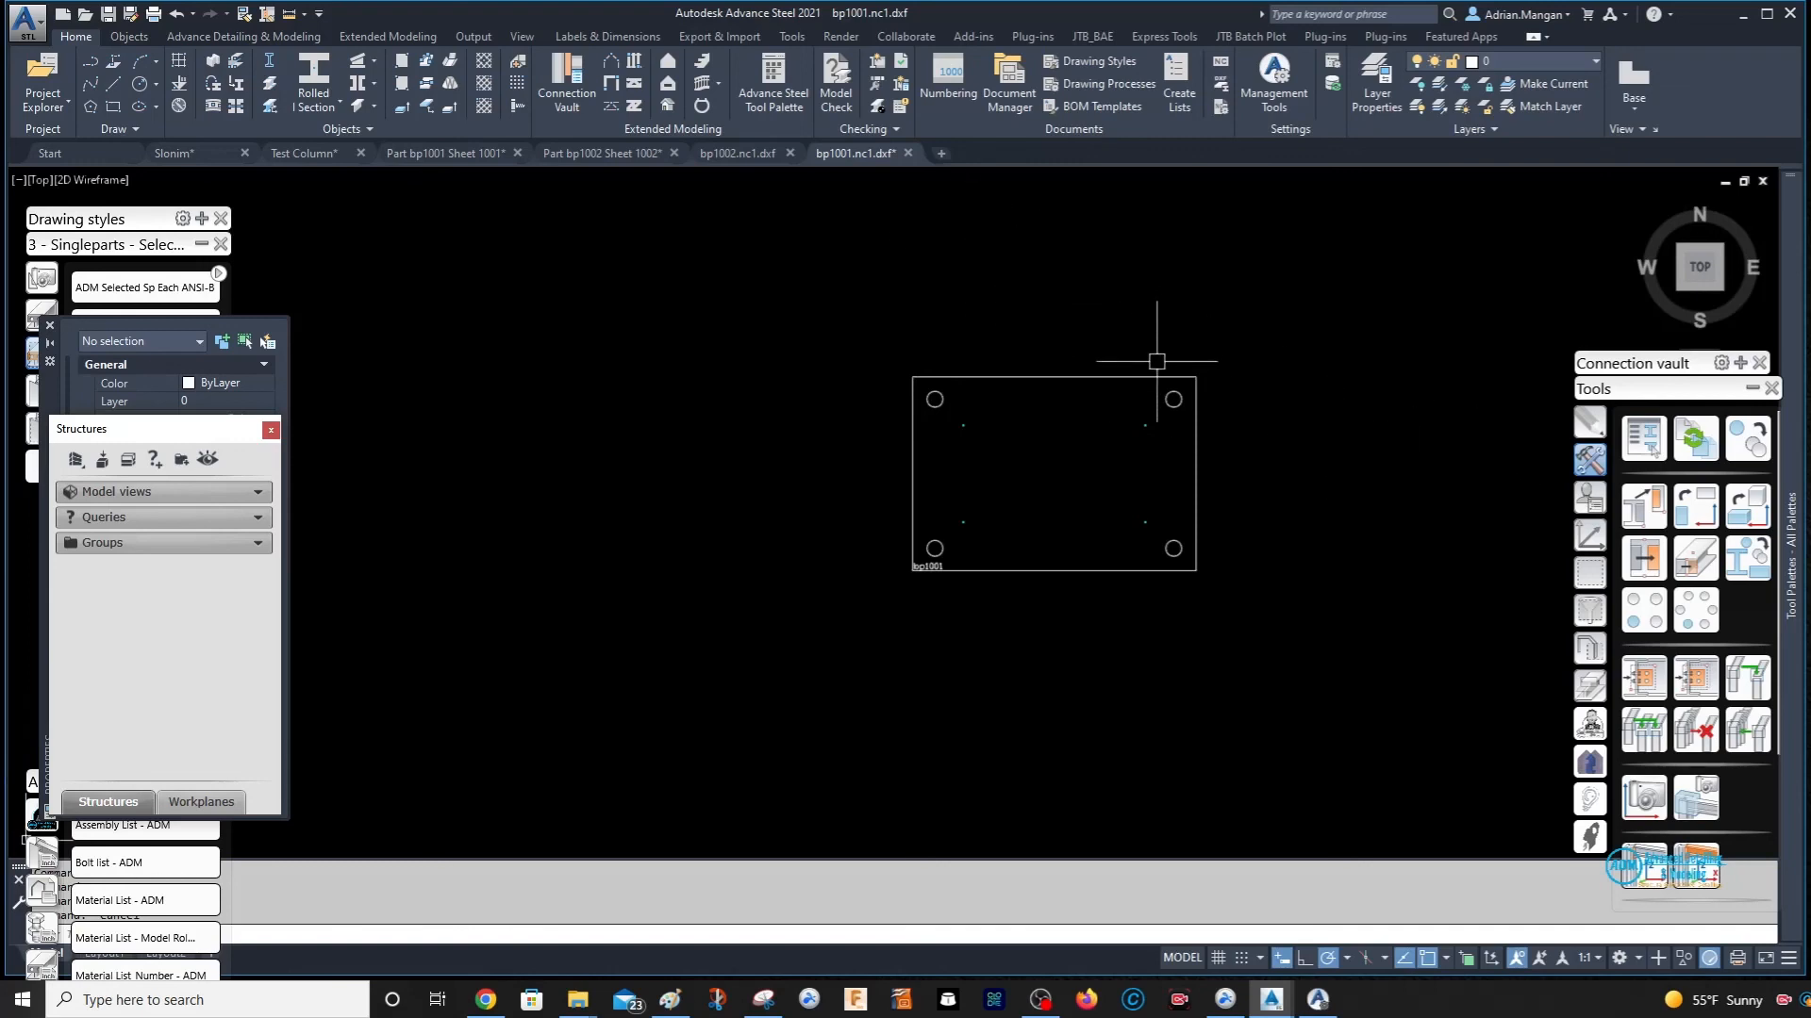
{"action": "middle_click_drag", "start_coordinate": [1177, 342], "coordinate": [1191, 311]}
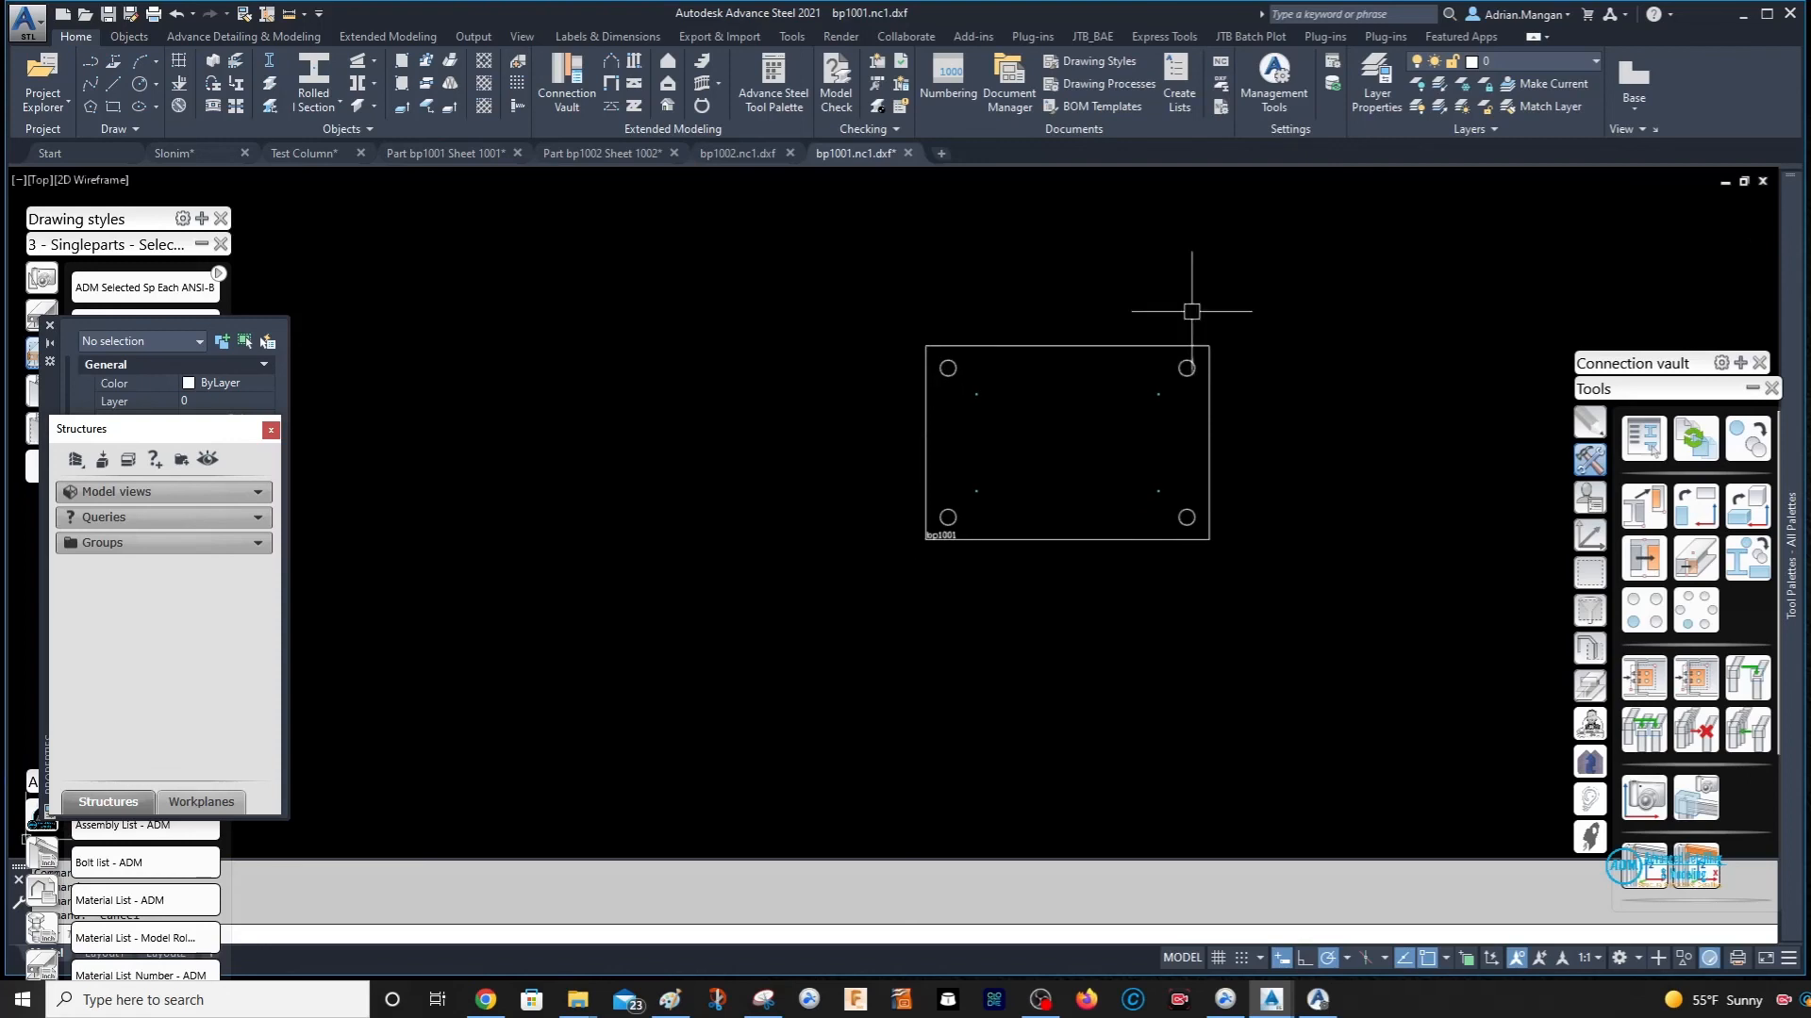